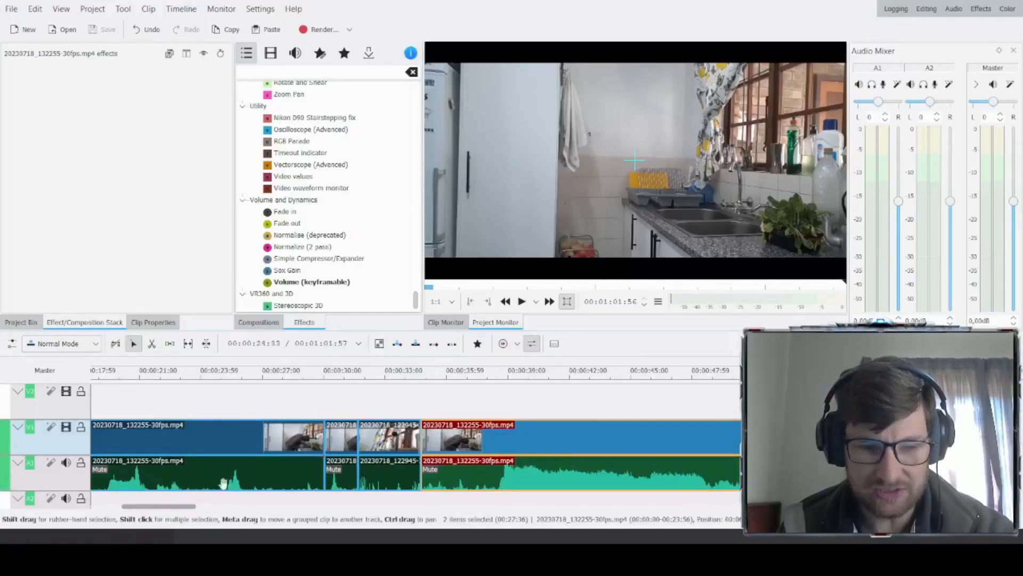
# Step: Search the effects list for "mute" and clear the search text
pyautogui.scroll(5, 240, 472)
pyautogui.scroll(-5, 240, 471)
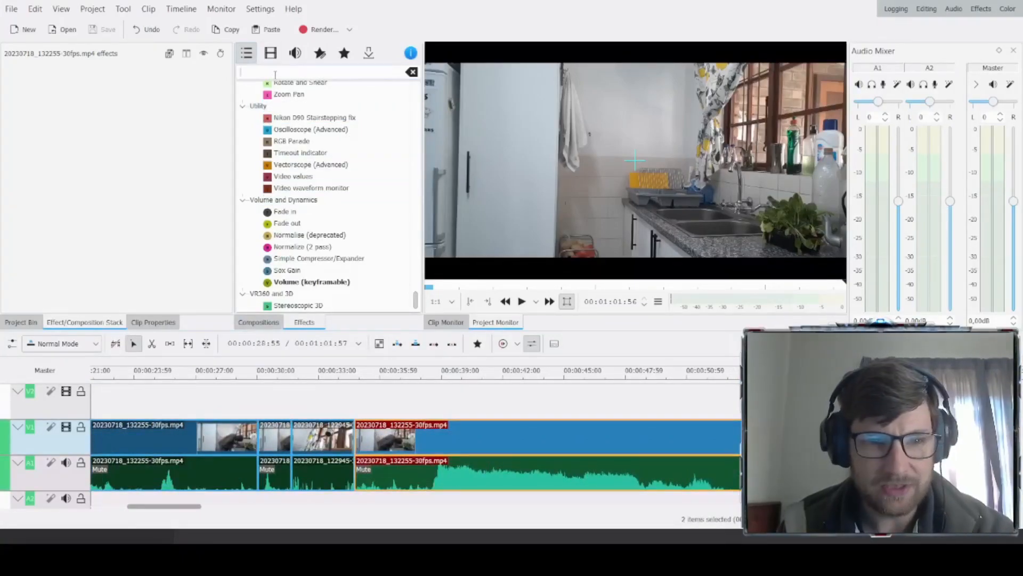
pyautogui.write('mute')
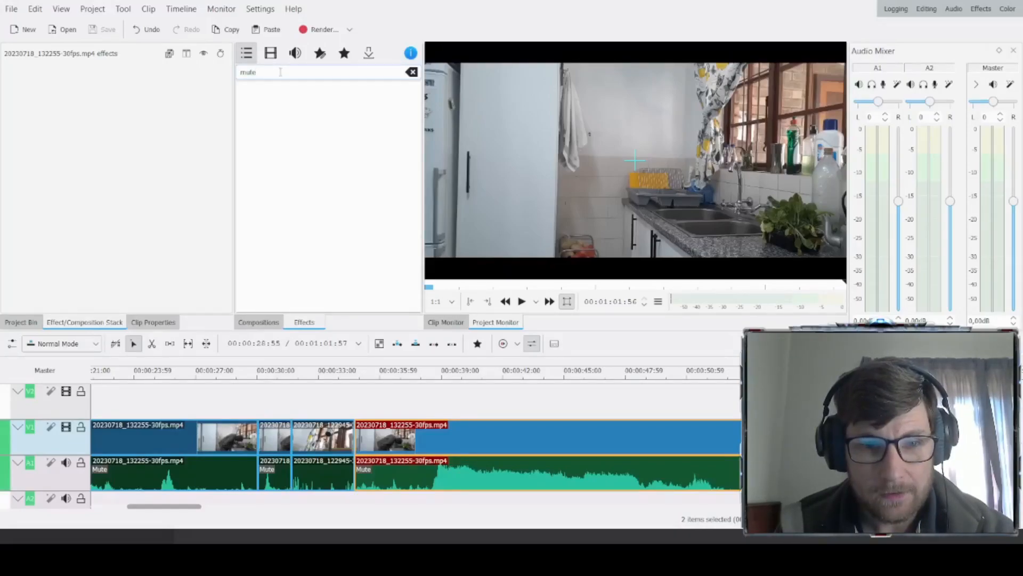
pyautogui.press('BackSpace')
pyautogui.press('BackSpace')
pyautogui.press('BackSpace')
pyautogui.press('BackSpace')
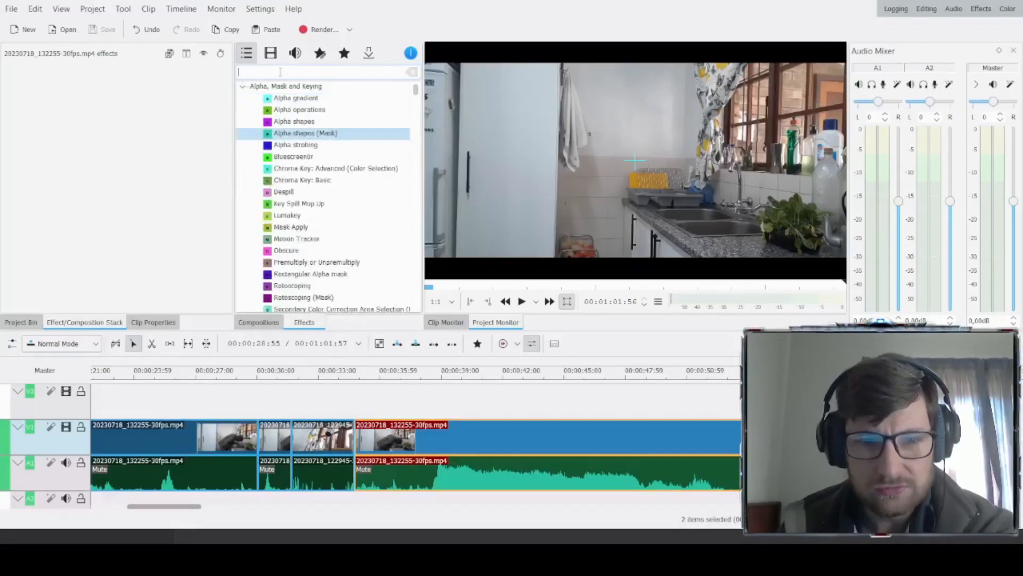
# Step: Collapse the effect categories from Alpha, Mask and Keying through Color and Image correction
pyautogui.click(242, 87)
pyautogui.click(243, 99)
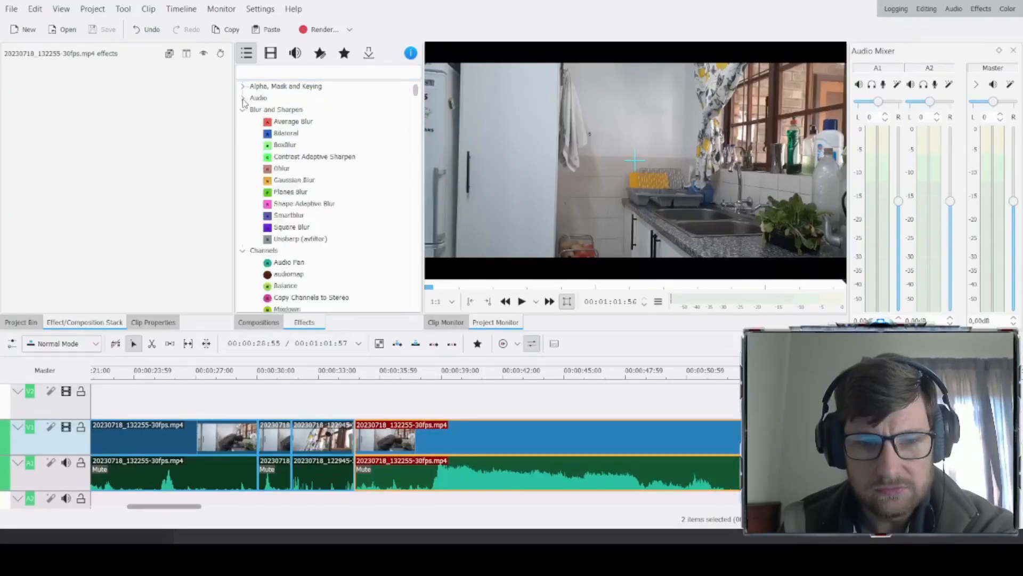
pyautogui.click(243, 110)
pyautogui.click(242, 122)
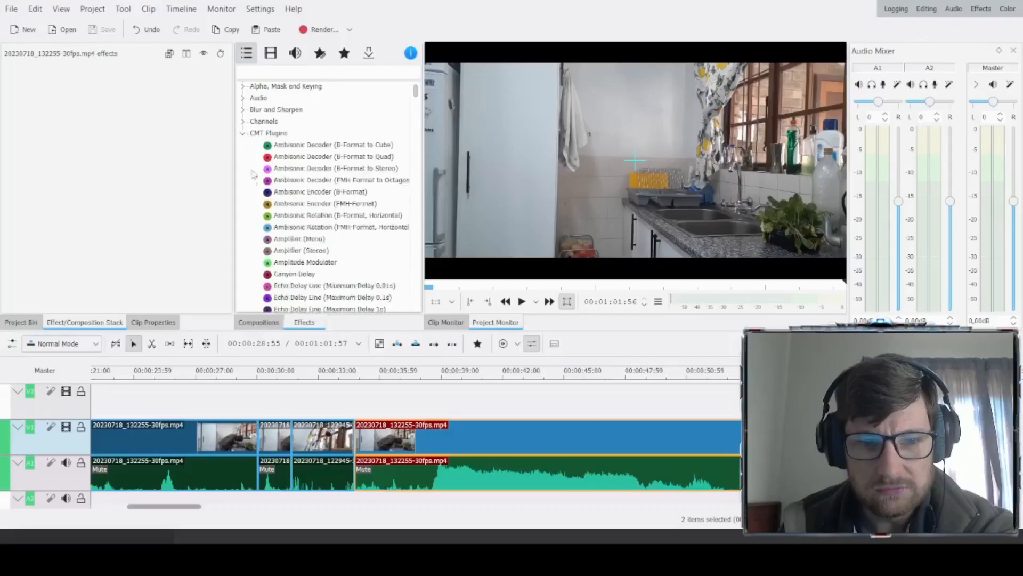
pyautogui.click(243, 133)
pyautogui.click(242, 145)
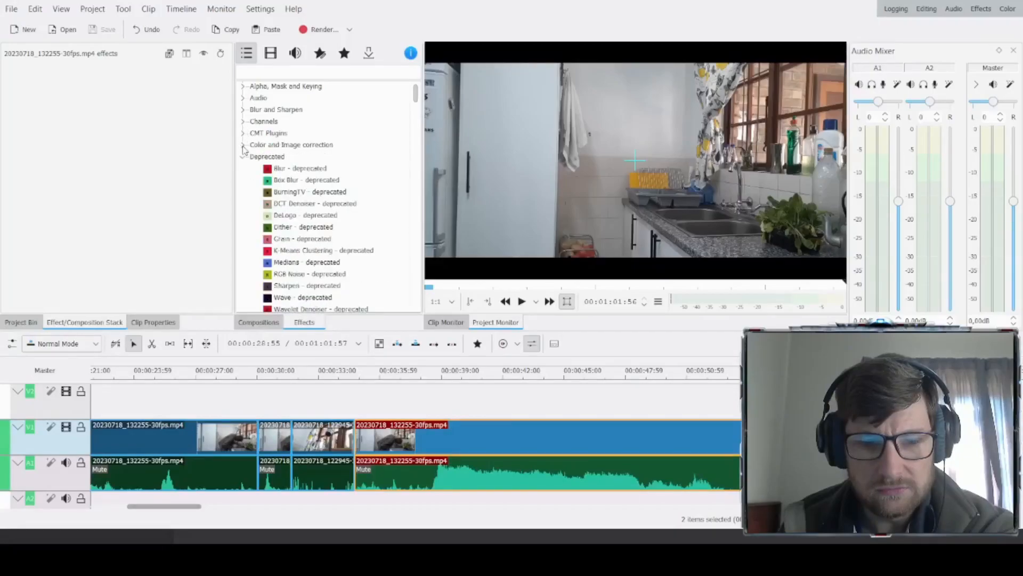
# Step: Find the effect by searching for "mut" and apply Mute to the short 20230718_122945 audio clip on track A1
pyautogui.click(294, 393)
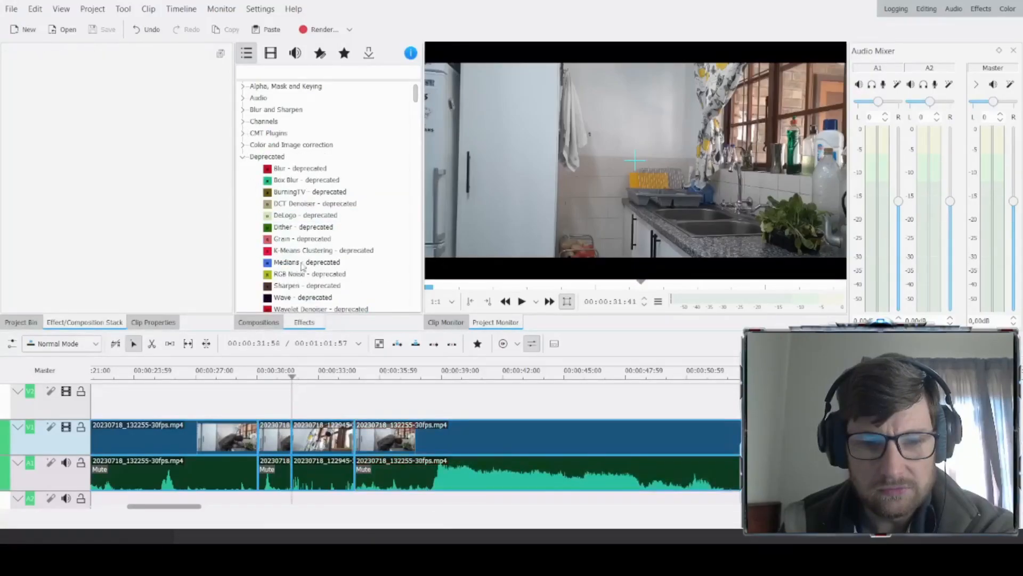
pyautogui.write('mut')
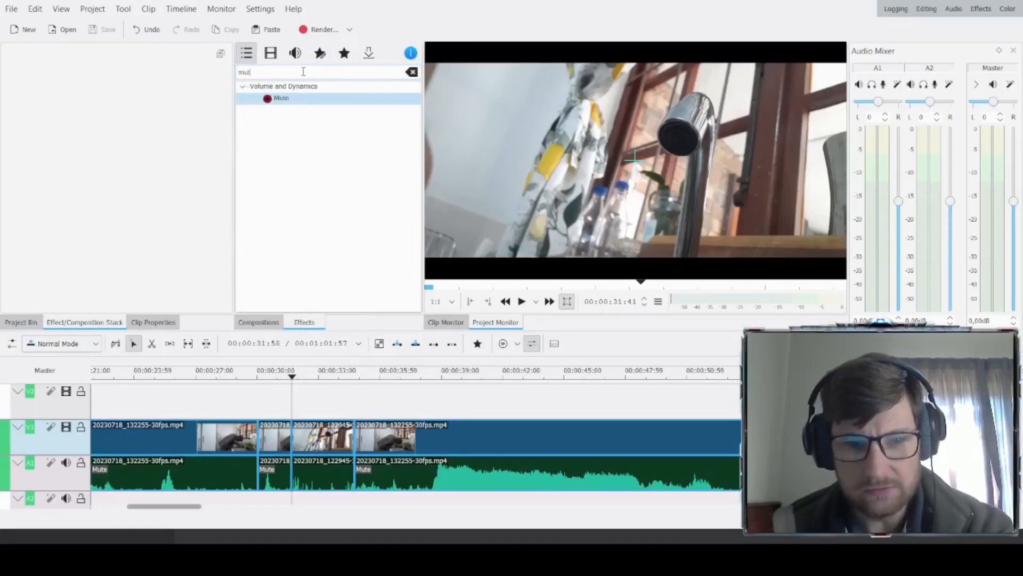
pyautogui.click(299, 99)
pyautogui.moveTo(298, 101); pyautogui.dragTo(310, 468)
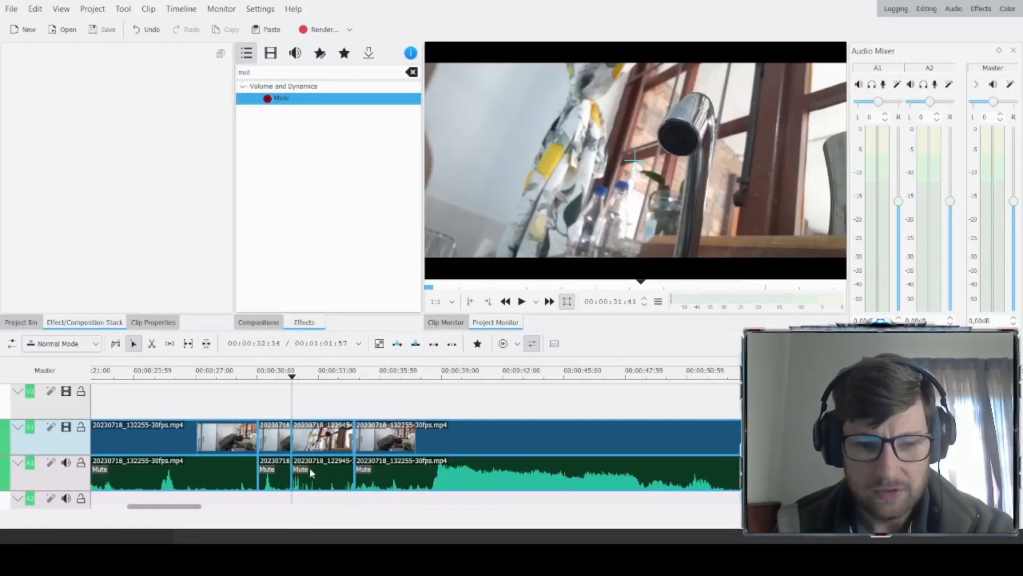
# Step: Play back the edit from the start of the timeline, with the project monitor in full screen for the first playback
pyautogui.scroll(7, 109, 421)
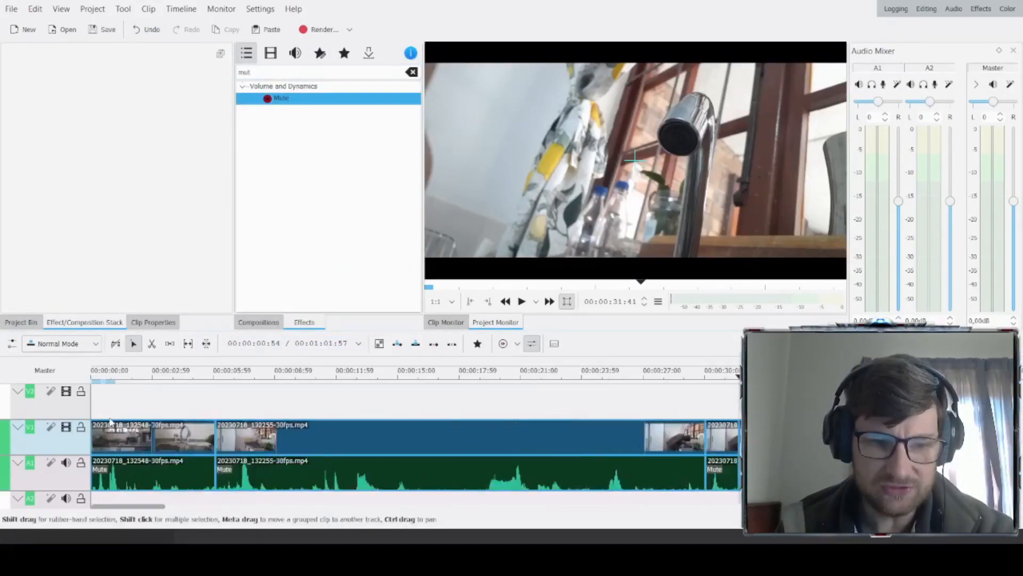
pyautogui.click(114, 380)
pyautogui.press('Home')
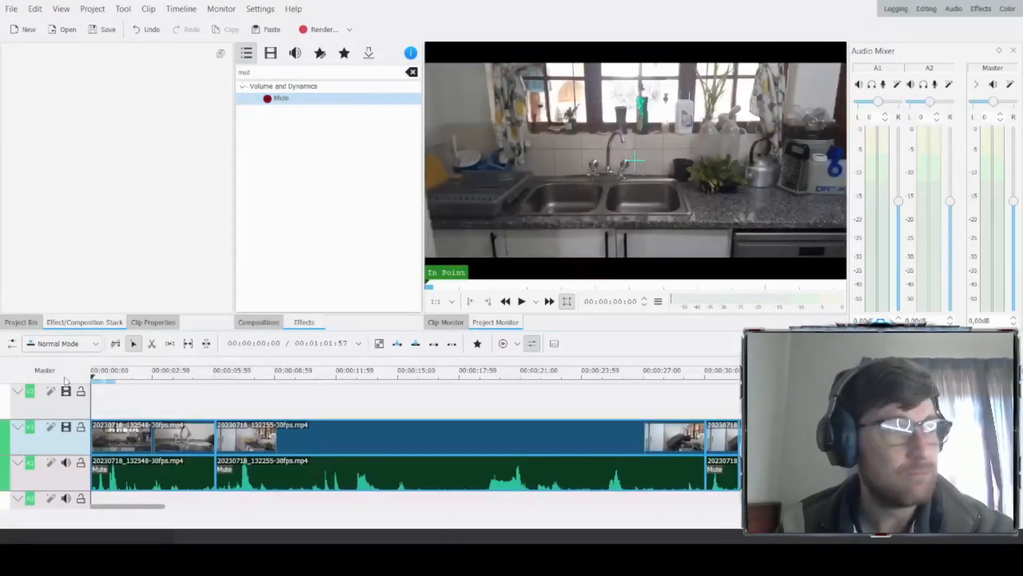
pyautogui.press('space')
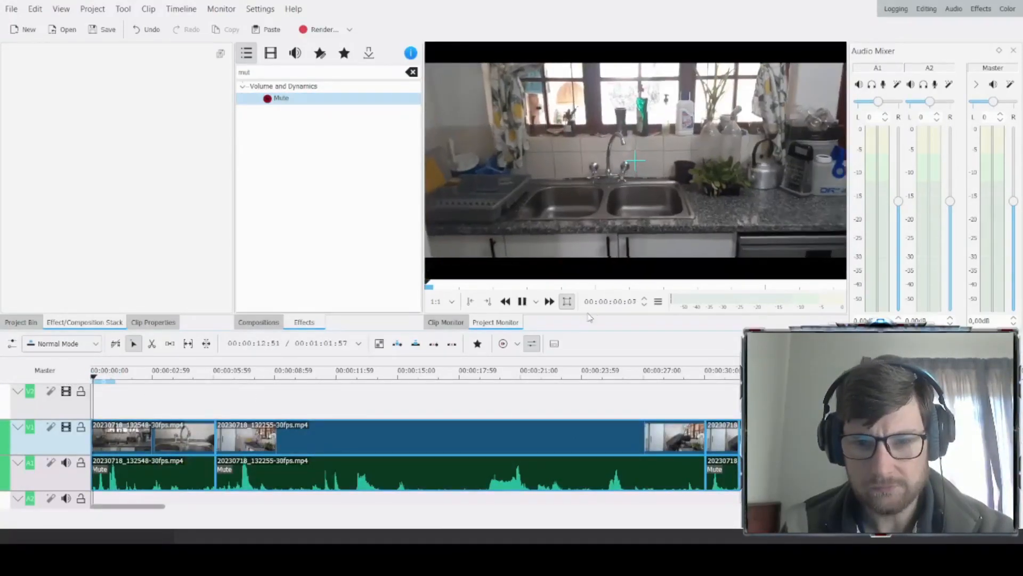
pyautogui.doubleClick(679, 222)
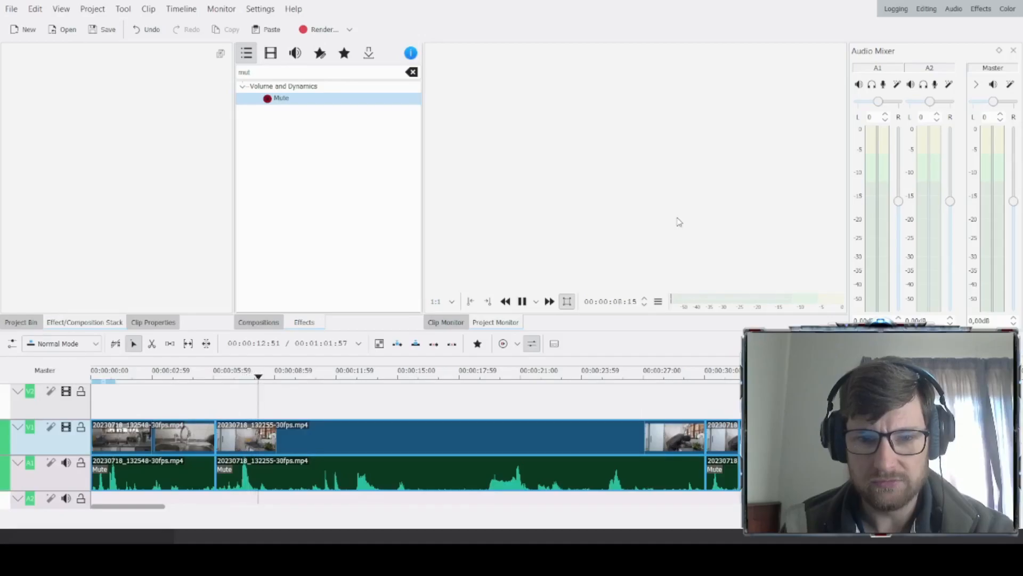
pyautogui.click(629, 288)
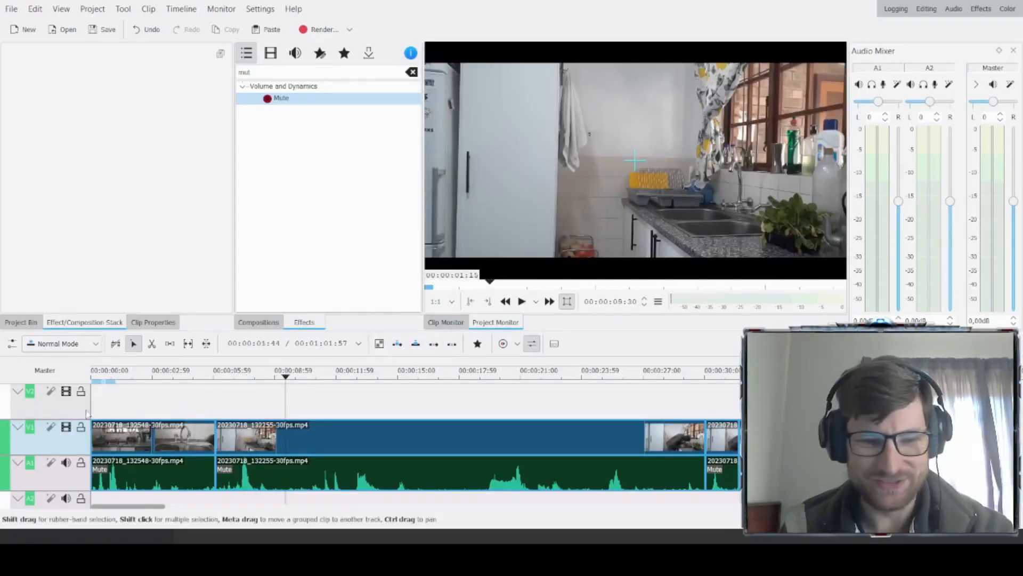
pyautogui.moveTo(136, 373); pyautogui.dragTo(92, 375)
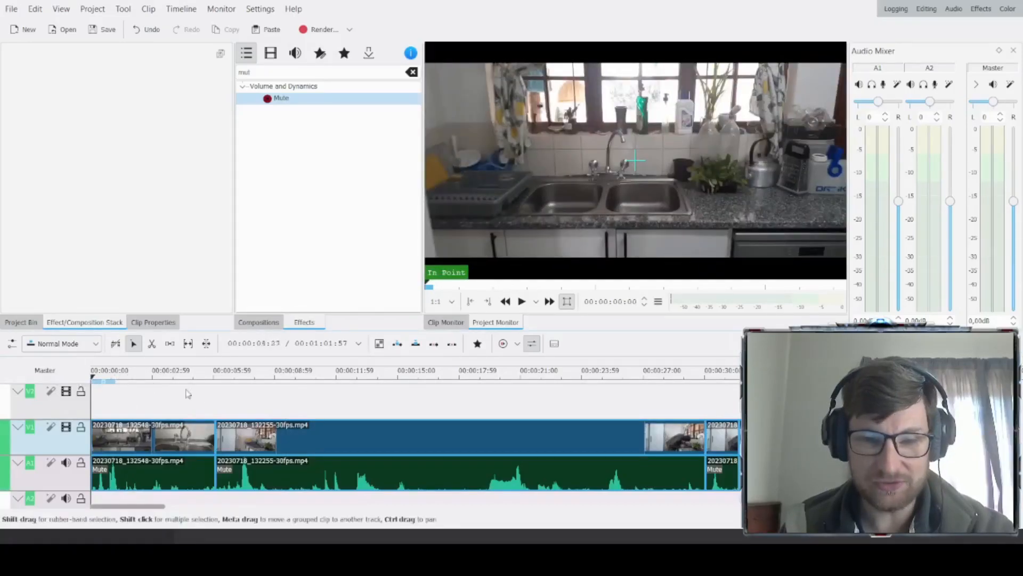
pyautogui.press('space')
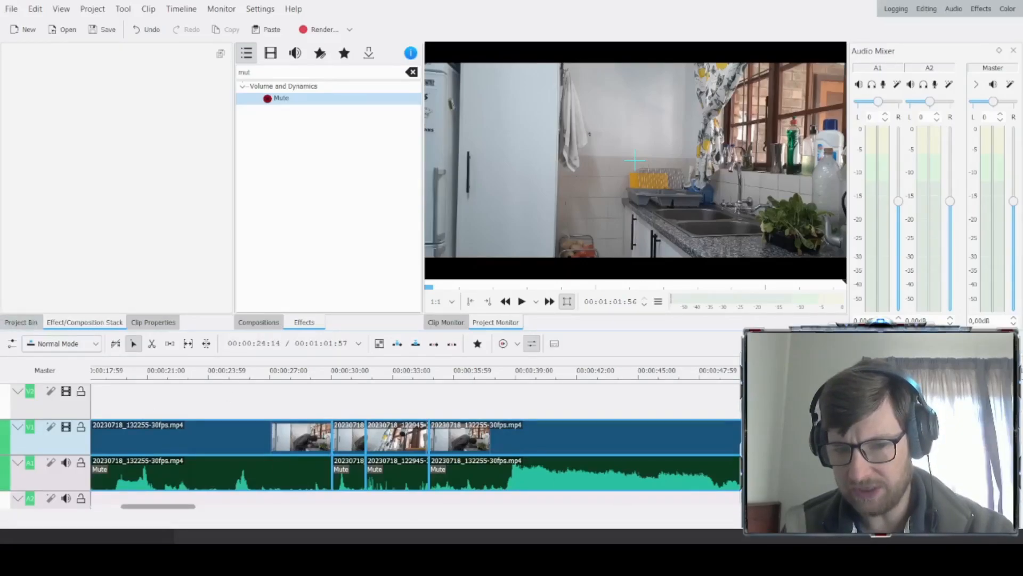
# Step: Trim the end of the last 20230718_132255-30fps.mp4 clip so the timeline ends at 00:01:01:38
pyautogui.press('space')
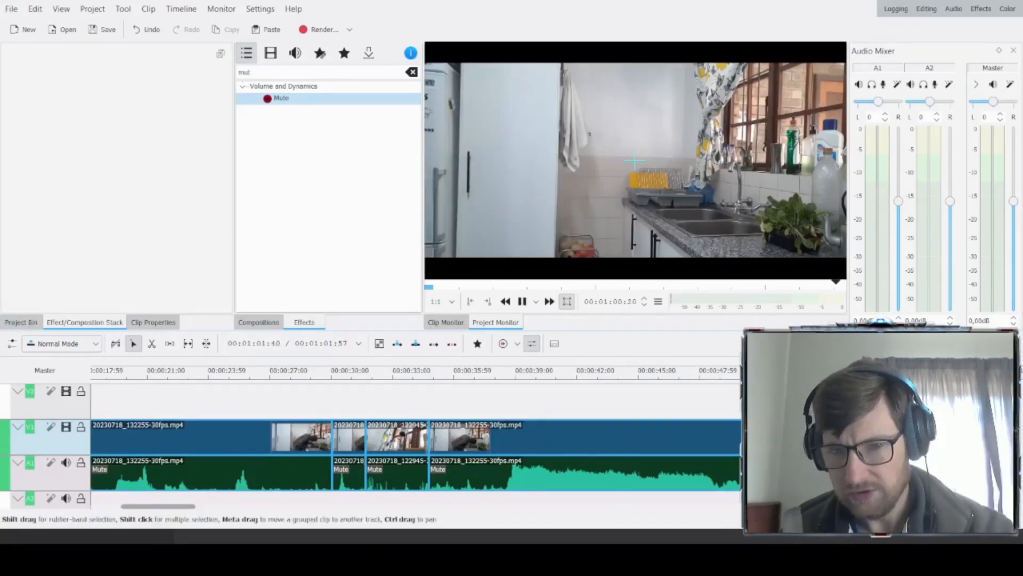
pyautogui.press('space')
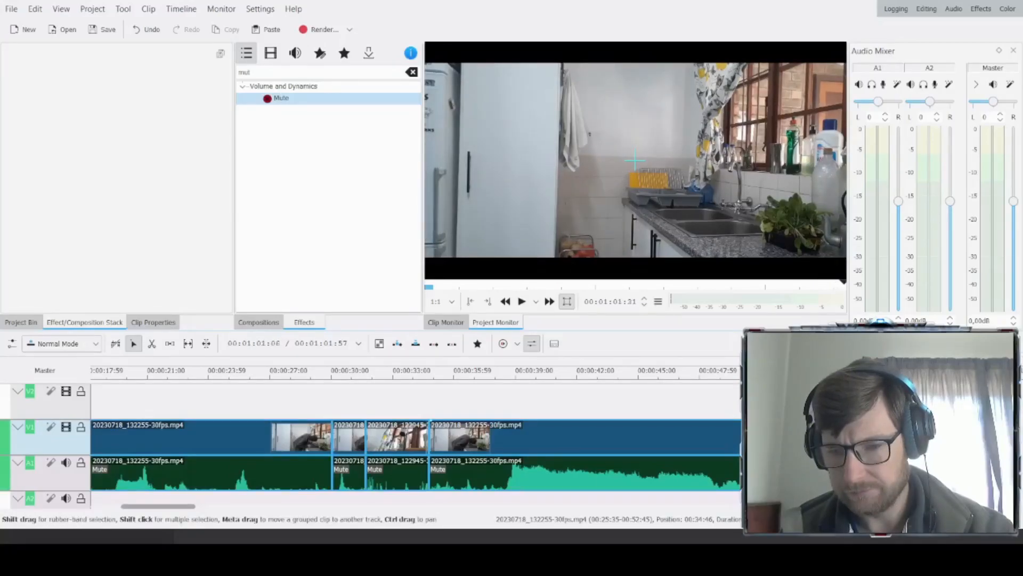
pyautogui.moveTo(984, 442); pyautogui.dragTo(982, 443)
pyautogui.press('space')
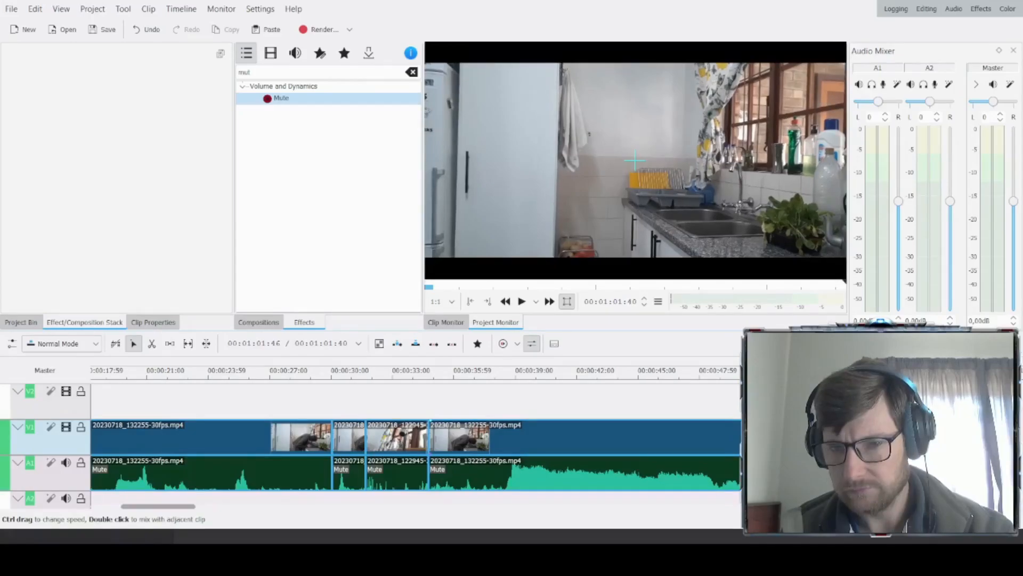
pyautogui.press('space')
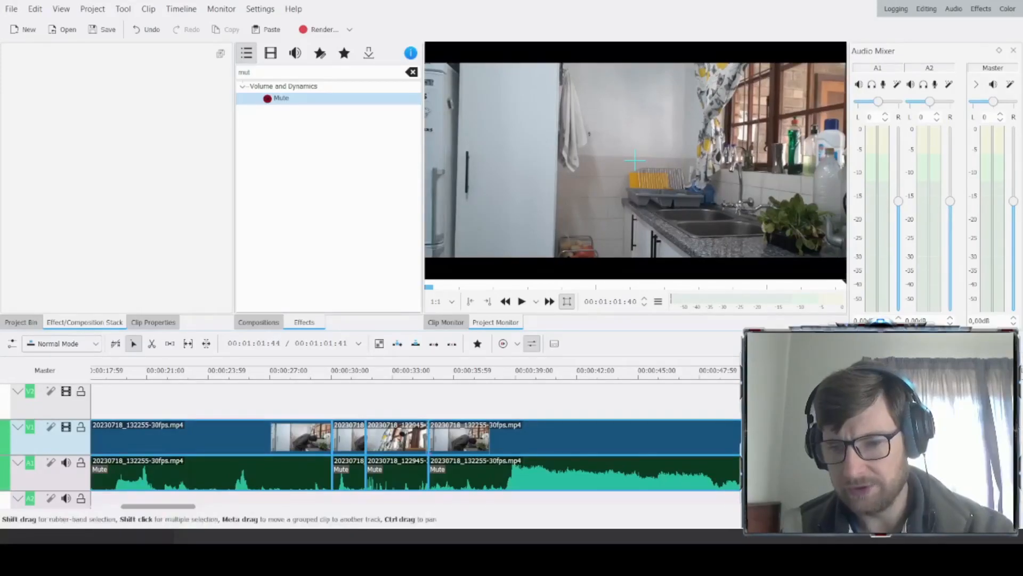
pyautogui.moveTo(980, 438); pyautogui.dragTo(979, 438)
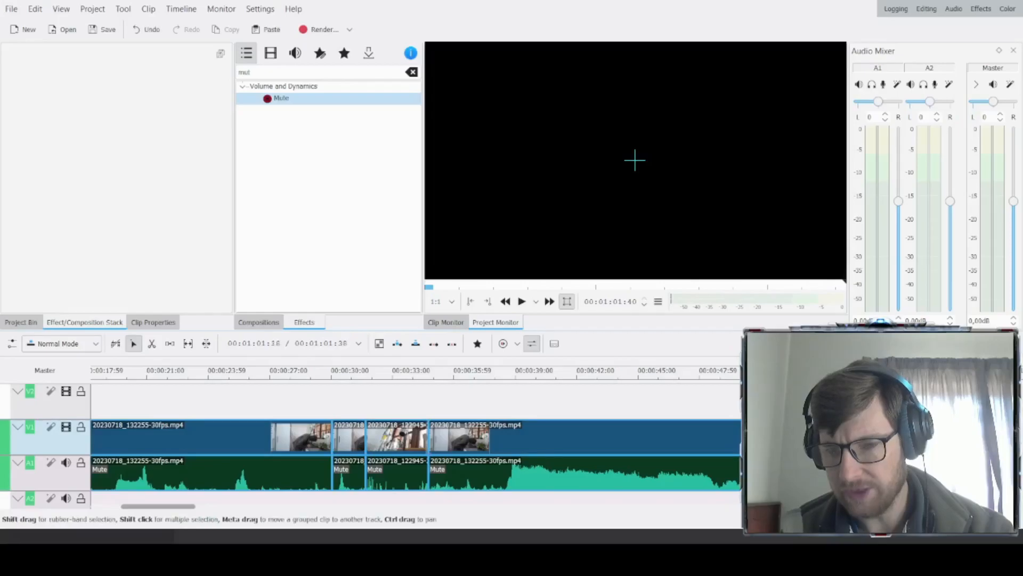
# Step: Play back the ending of the timeline from about 00:00:59:11 to check the trimmed clip
pyautogui.hotkey('shift', 'Left')
pyautogui.press('space')
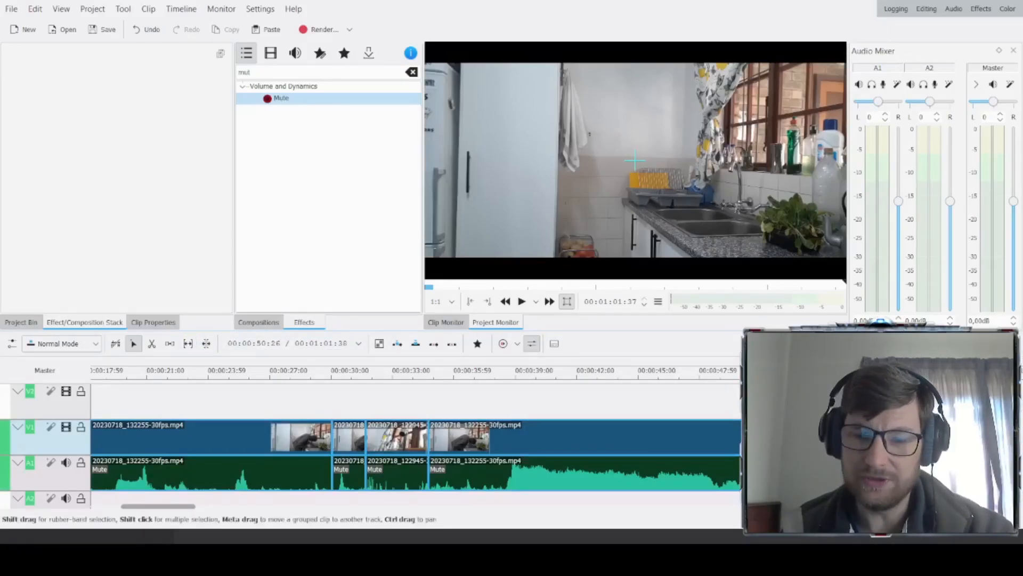
pyautogui.click(928, 399)
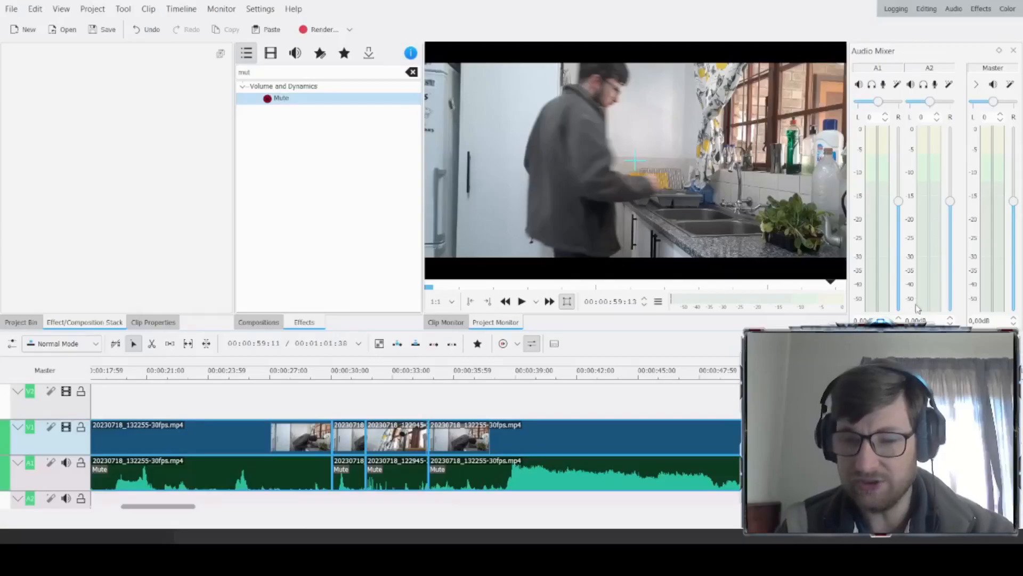
pyautogui.press('space')
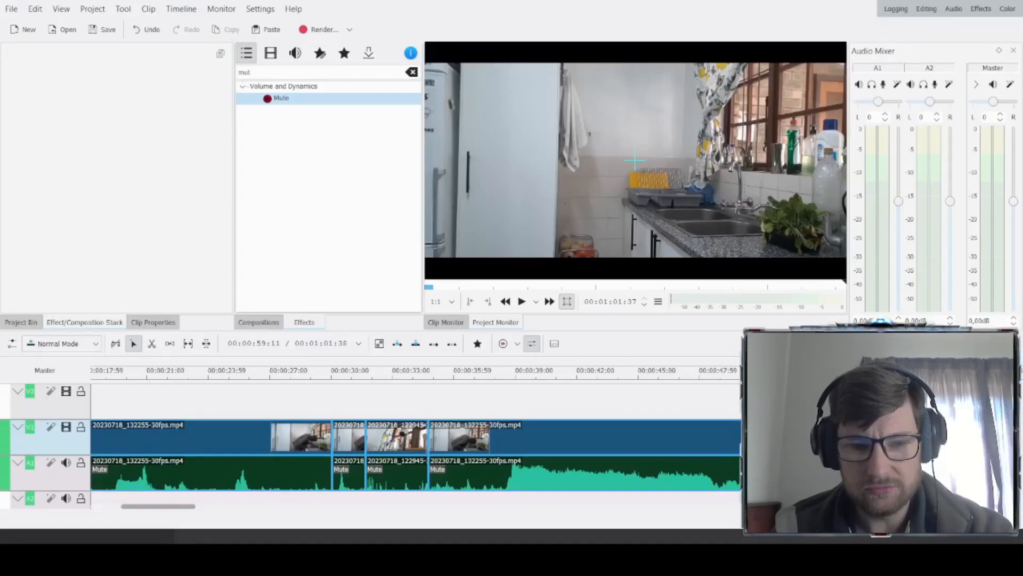
# Step: Switch to MuseScore, create a 4/4 orchestral score titled "Intro Experimental Short Film" and save it
pyautogui.hotkey('alt', 'Tab')
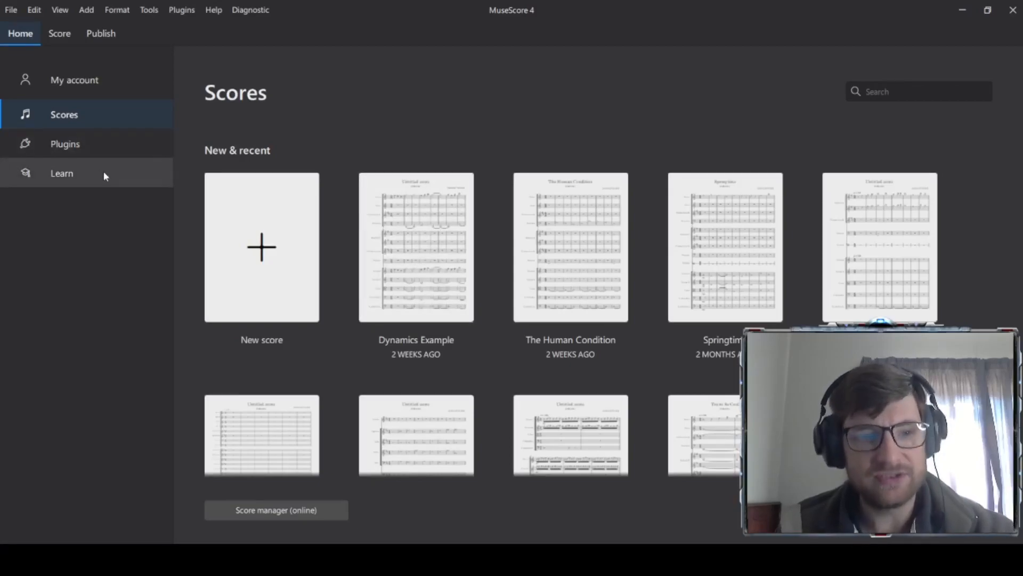
pyautogui.click(226, 235)
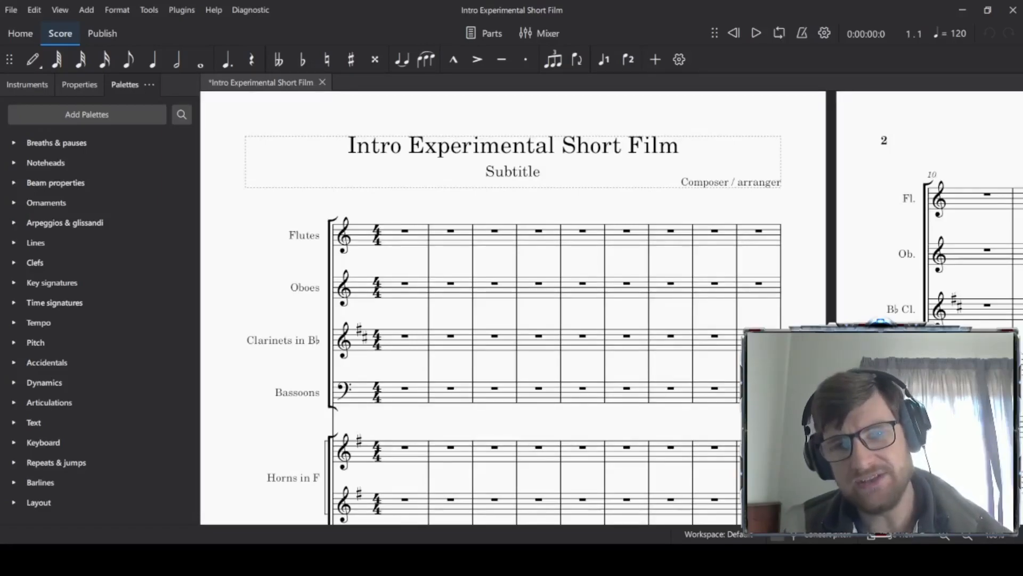
pyautogui.hotkey('ctrl', 's')
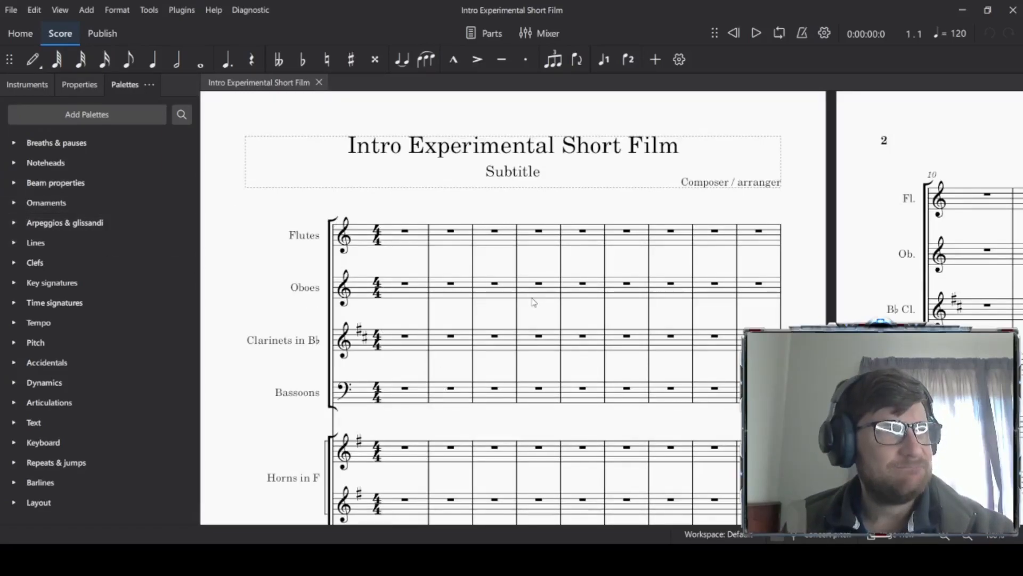
# Step: Enter a whole note C2 in the first measure of the Bassoons staff
pyautogui.scroll(-3, 288, 284)
pyautogui.press('n')
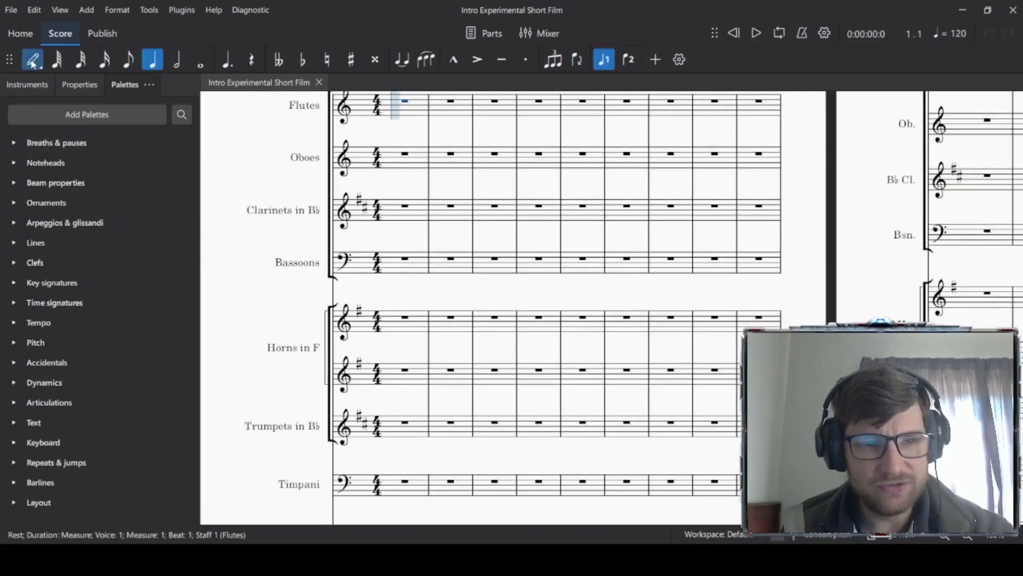
pyautogui.click(200, 66)
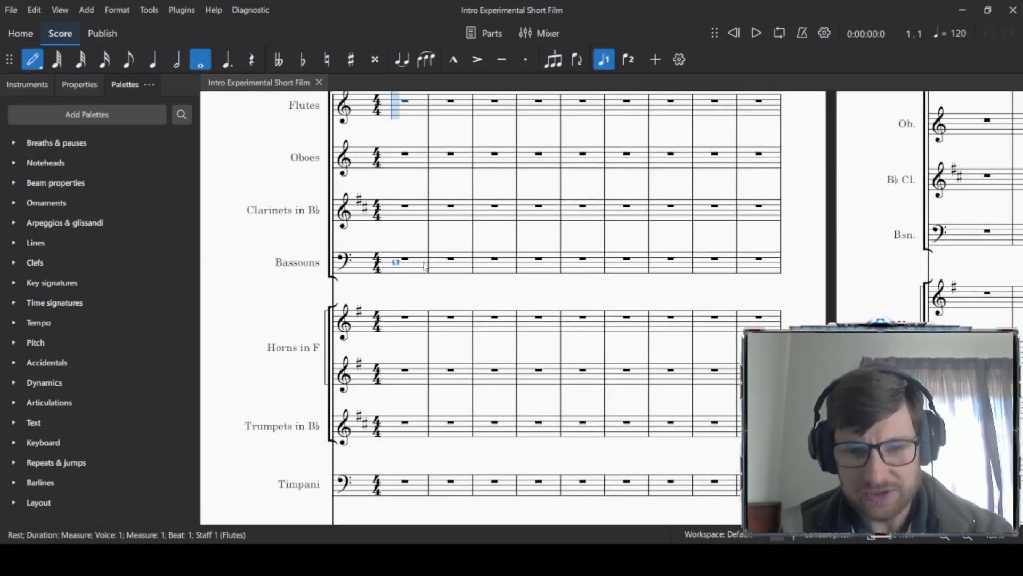
pyautogui.click(398, 283)
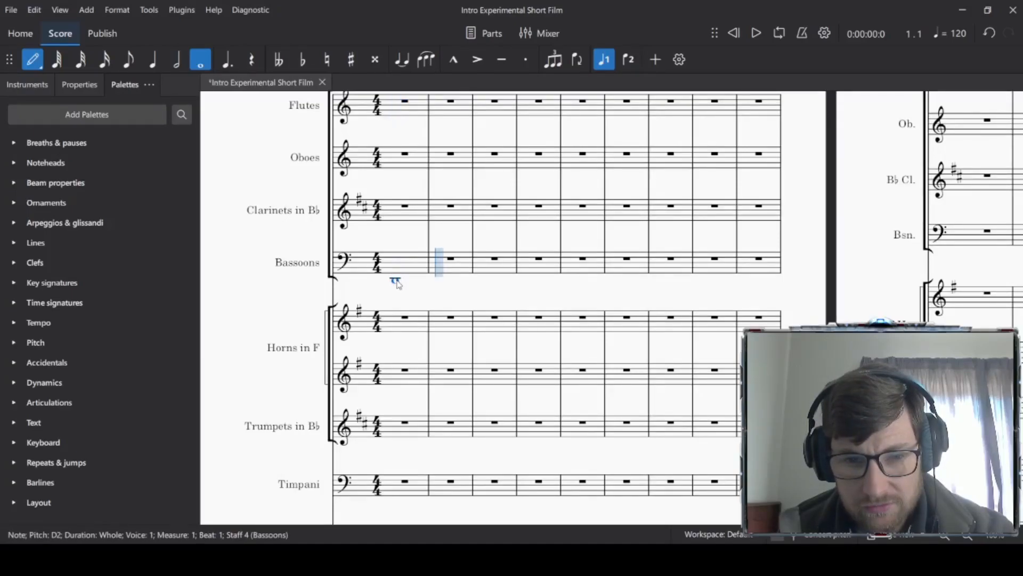
pyautogui.hotkey('ctrl', 'z')
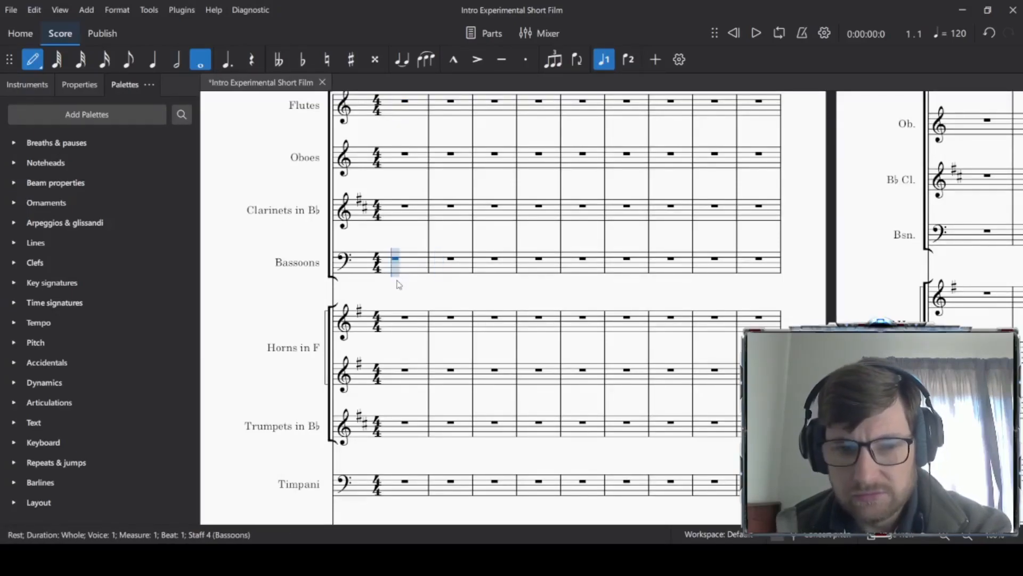
pyautogui.click(396, 266)
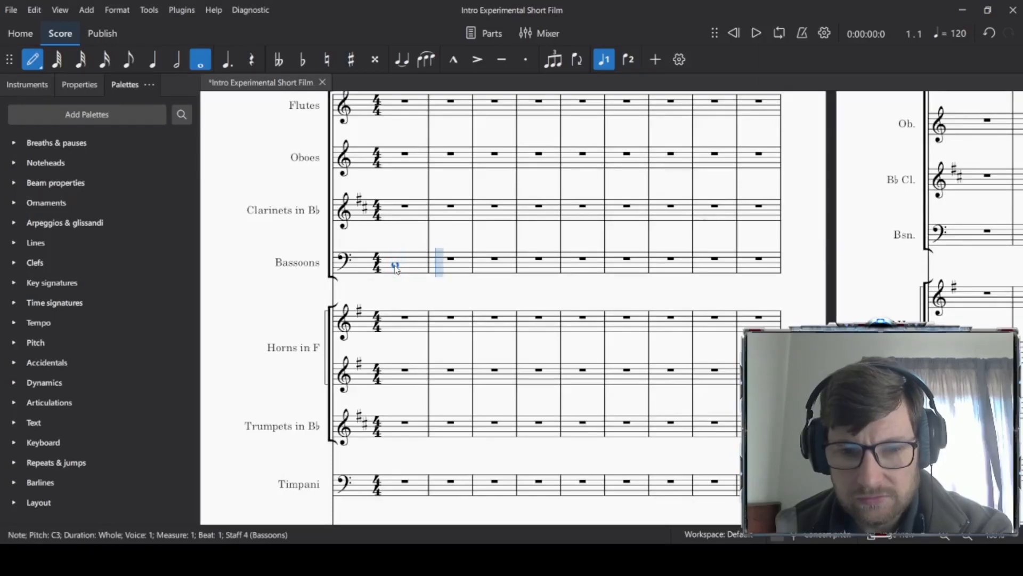
pyautogui.hotkey('ctrl', 'z')
pyautogui.click(396, 285)
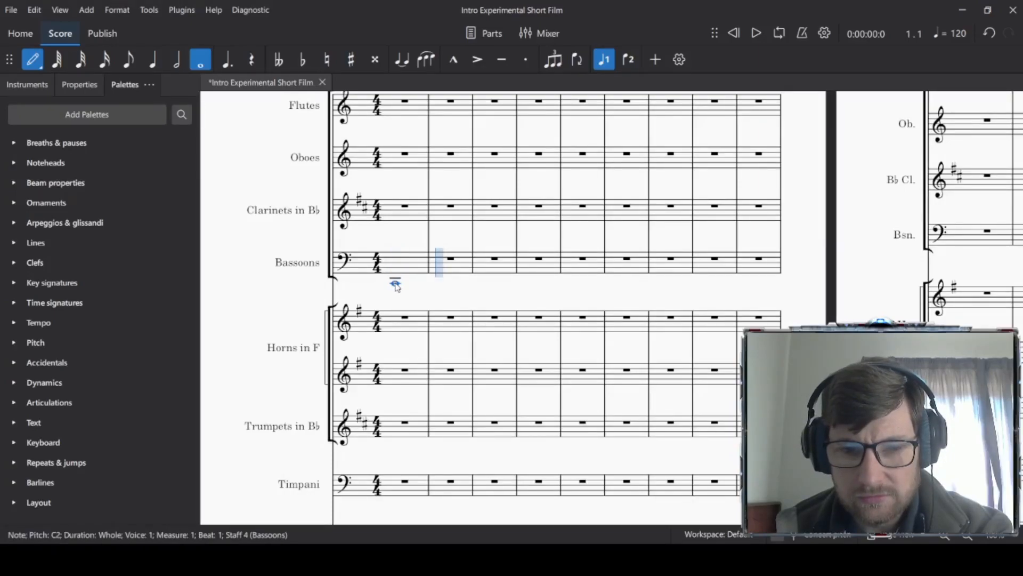
# Step: Enter a whole note written as G3 in the first measure of the upper Horns in F staff
pyautogui.scroll(-5, 394, 355)
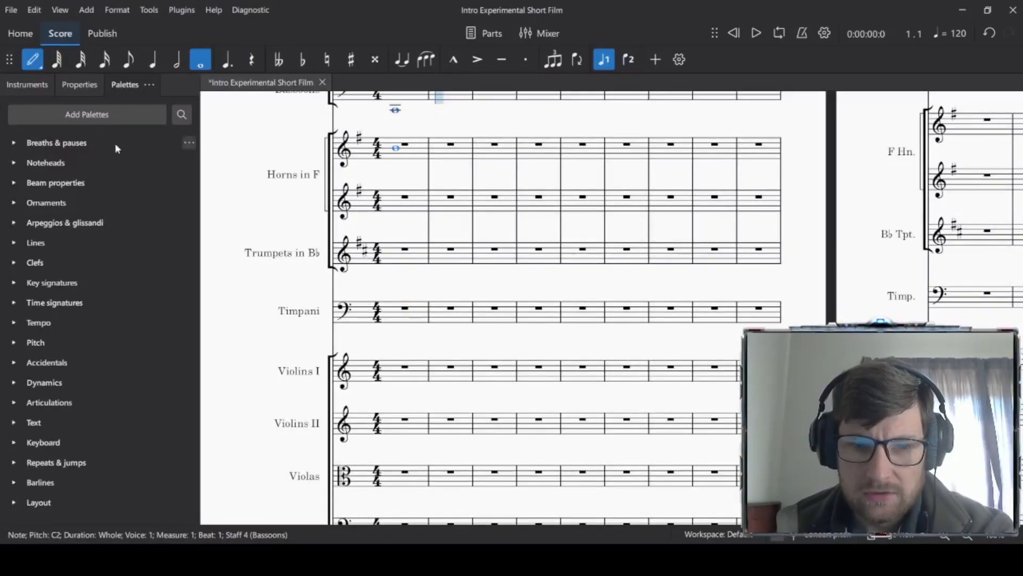
pyautogui.click(400, 167)
pyautogui.hotkey('ctrl', 'z')
pyautogui.click(399, 170)
pyautogui.hotkey('ctrl', 'z')
pyautogui.click(400, 172)
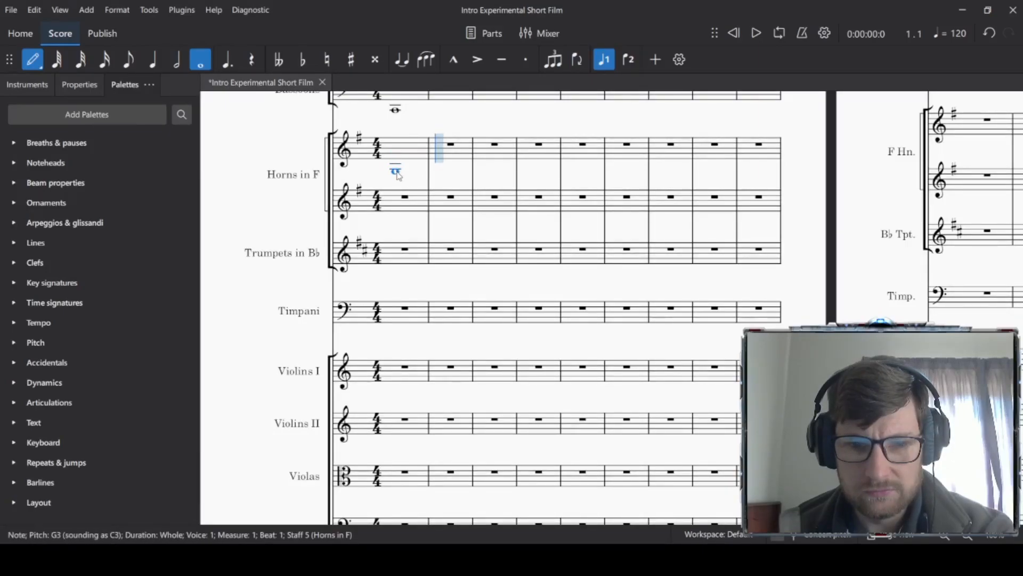
# Step: Raise the whole note in the upper Horns in F staff's first measure to written B♭3
pyautogui.press('Up')
pyautogui.press('Up')
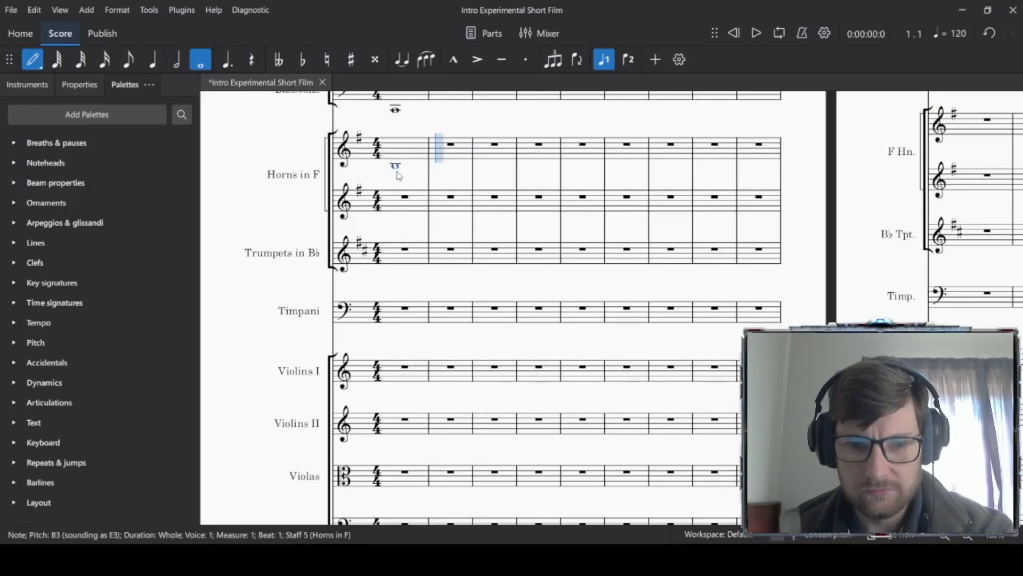
pyautogui.press('Down')
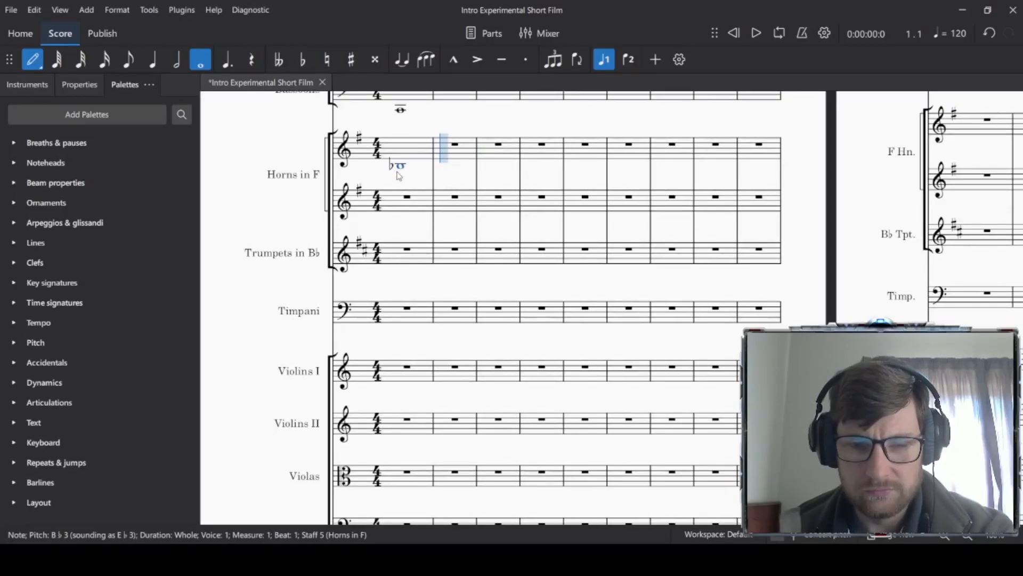
# Step: Enter a whole note in the first measure of the Contrabasses staff and set its pitch to written C3
pyautogui.scroll(-4, 399, 192)
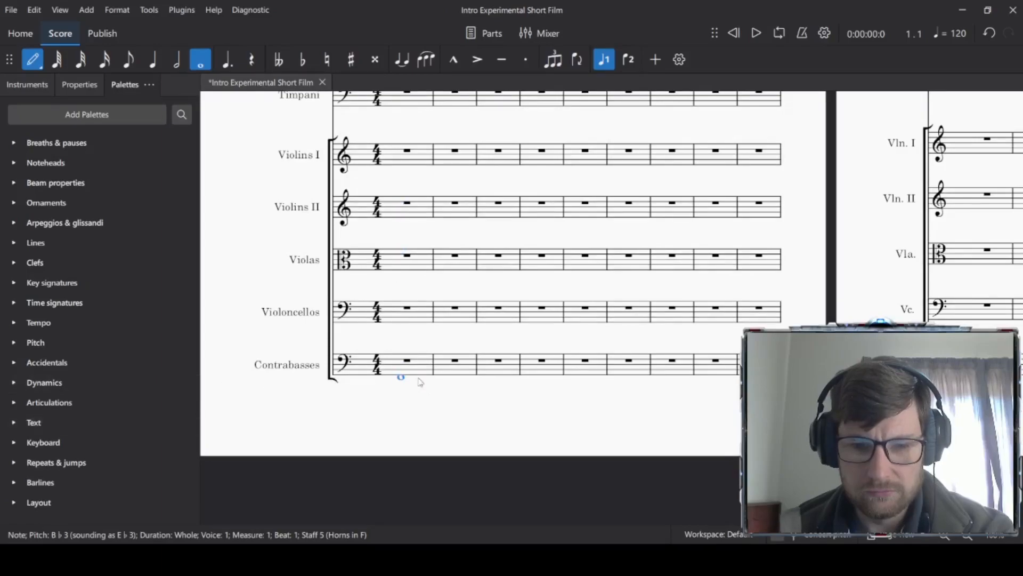
pyautogui.click(402, 382)
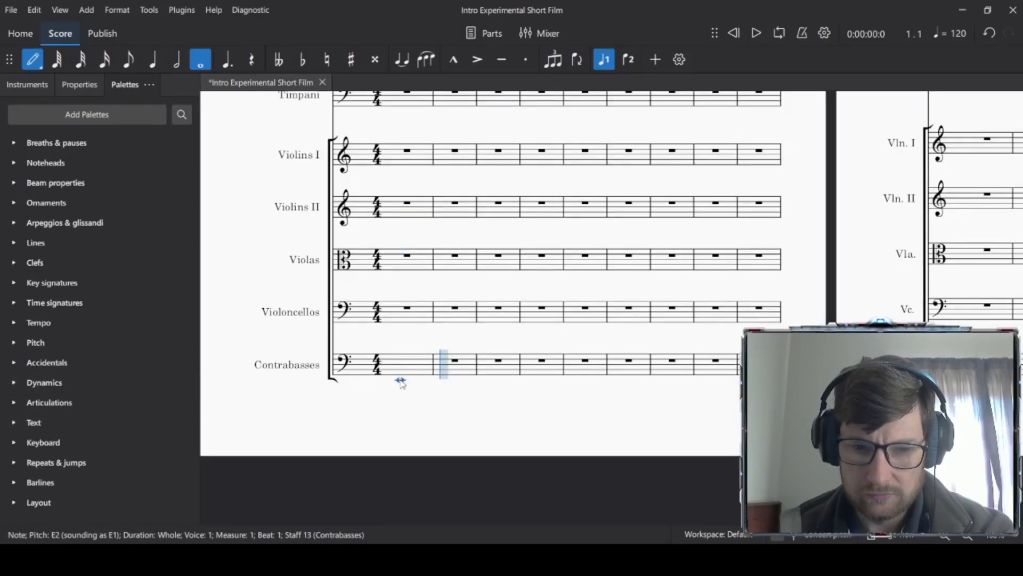
pyautogui.press('Down')
pyautogui.press('Down')
pyautogui.press('Down')
pyautogui.press('Down')
pyautogui.press('Down')
pyautogui.press('Up')
pyautogui.press('Up')
pyautogui.press('Up')
pyautogui.press('Up')
pyautogui.press('Up')
pyautogui.press('Up')
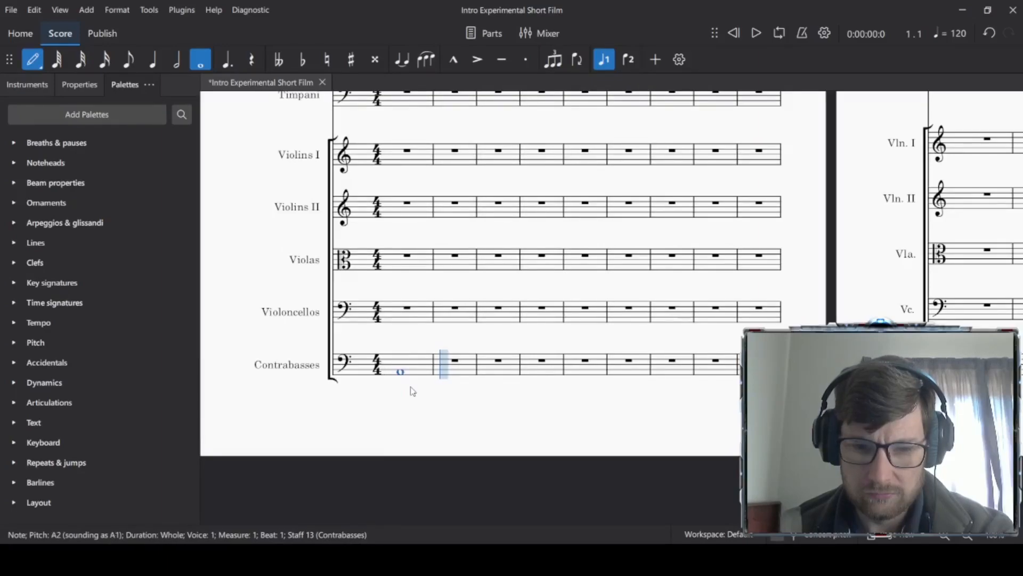
pyautogui.press('Up')
pyautogui.press('Up')
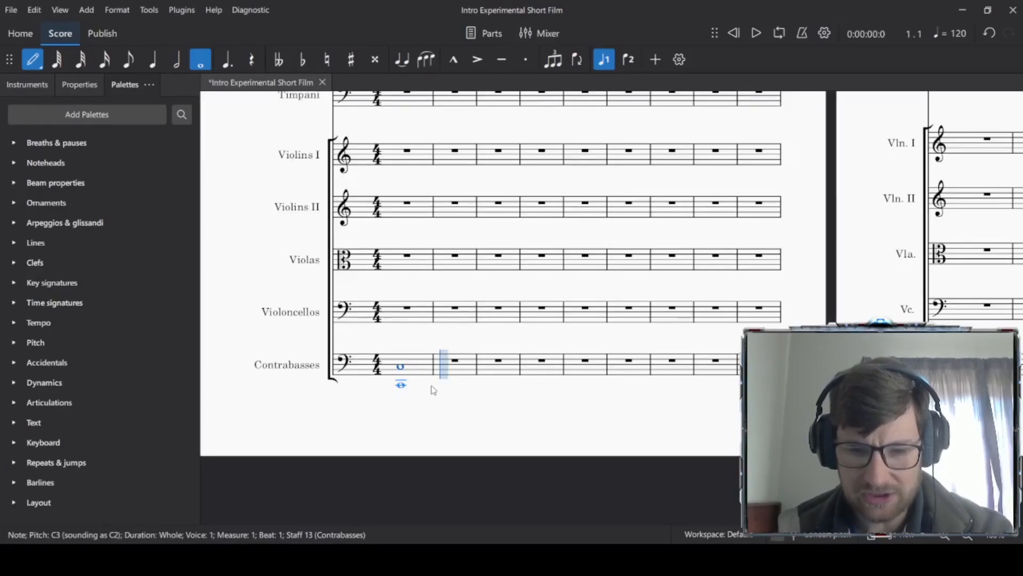
# Step: Play back the opening two measures, leave note input, and check the pitches of the first horn and bassoon notes
pyautogui.press('space')
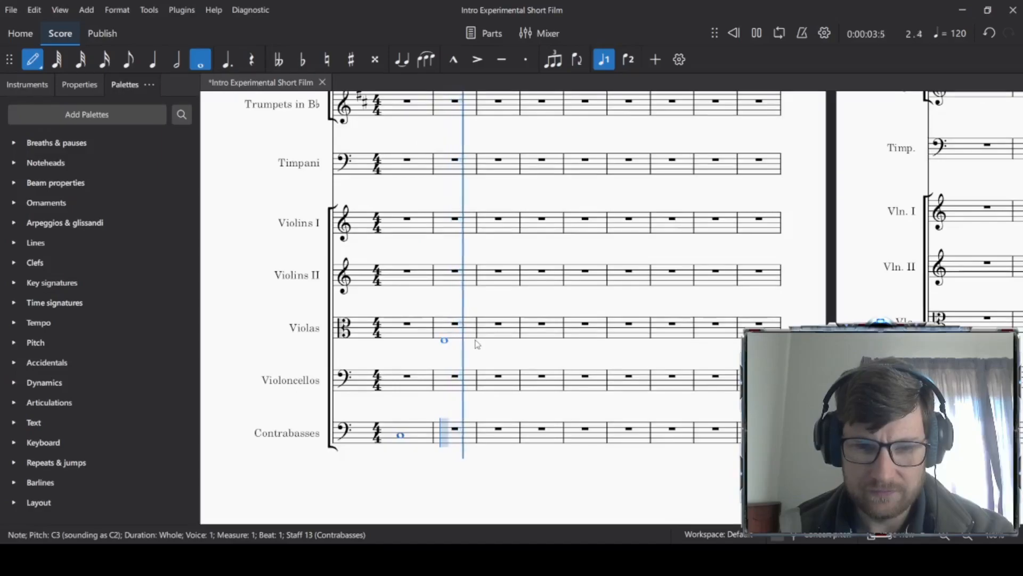
pyautogui.press('space')
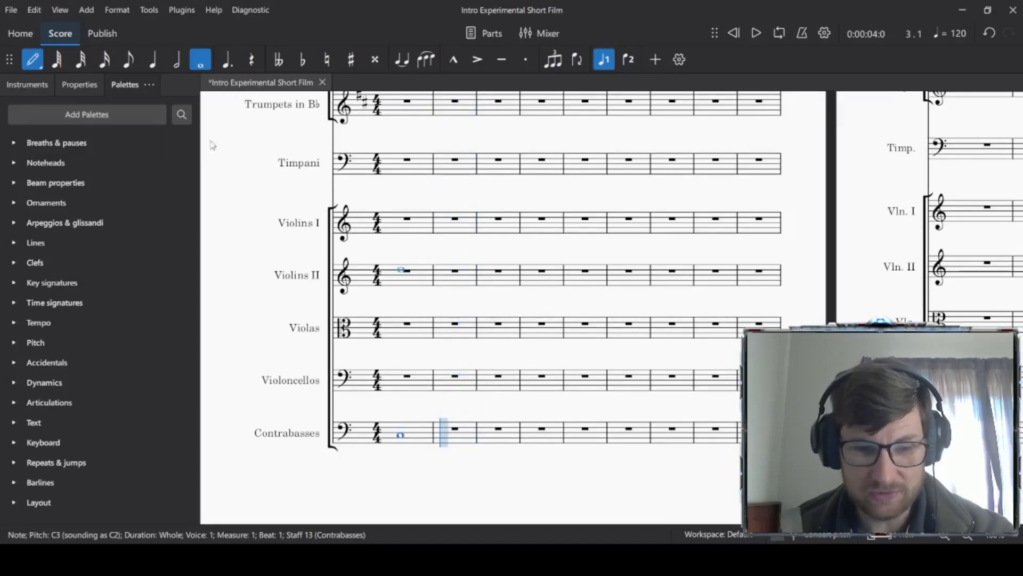
pyautogui.click(25, 67)
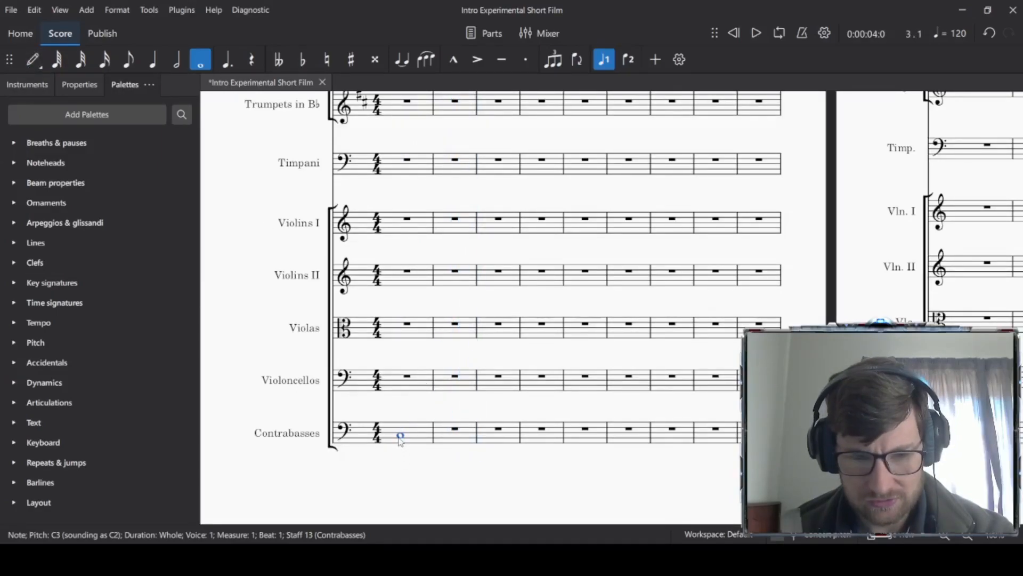
pyautogui.scroll(6, 421, 405)
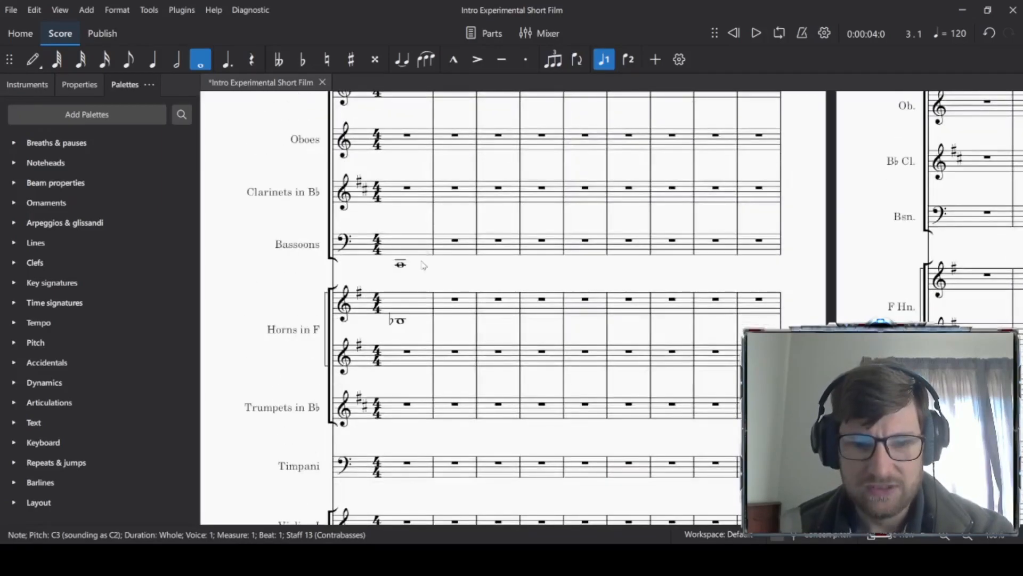
pyautogui.click(402, 322)
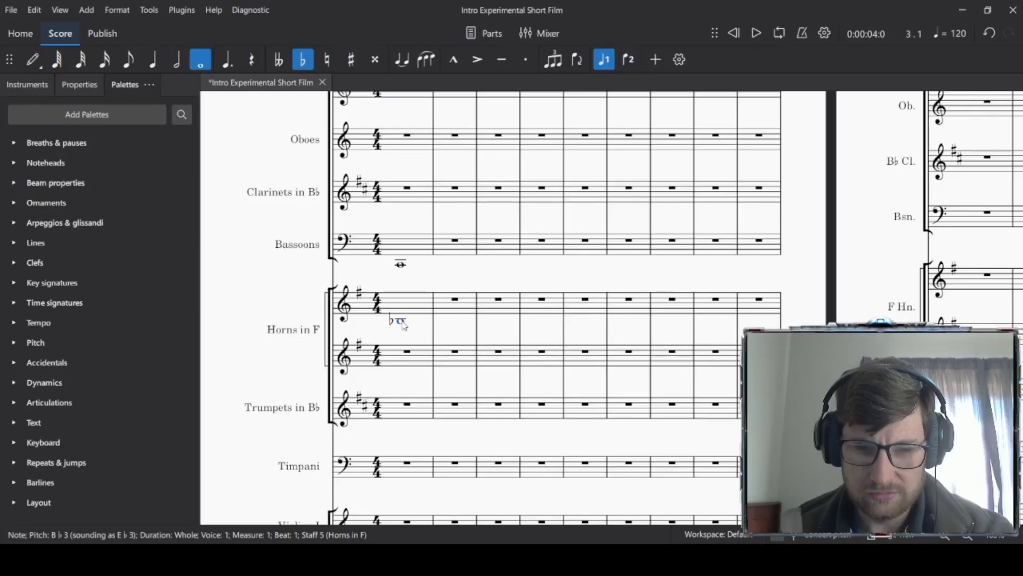
pyautogui.scroll(1, 403, 326)
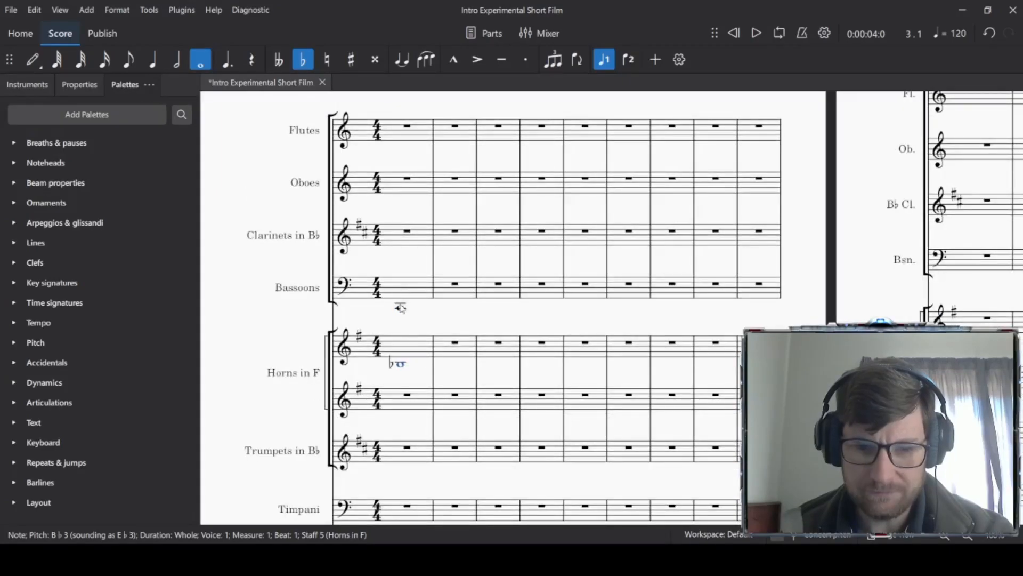
pyautogui.click(400, 308)
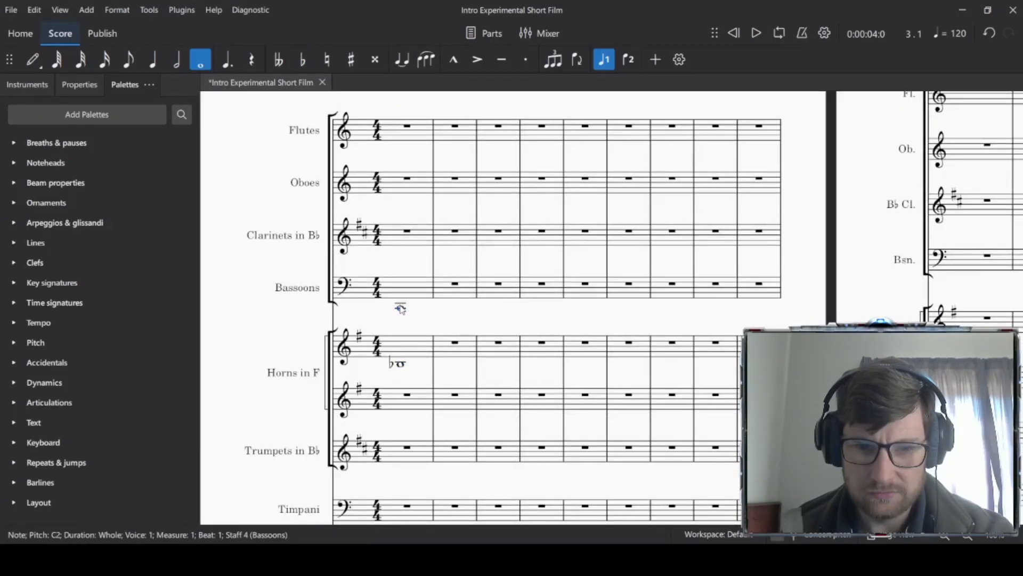
# Step: Lower the Contrabasses' first-measure whole note to written C2 and play back the opening measures
pyautogui.scroll(-8, 400, 308)
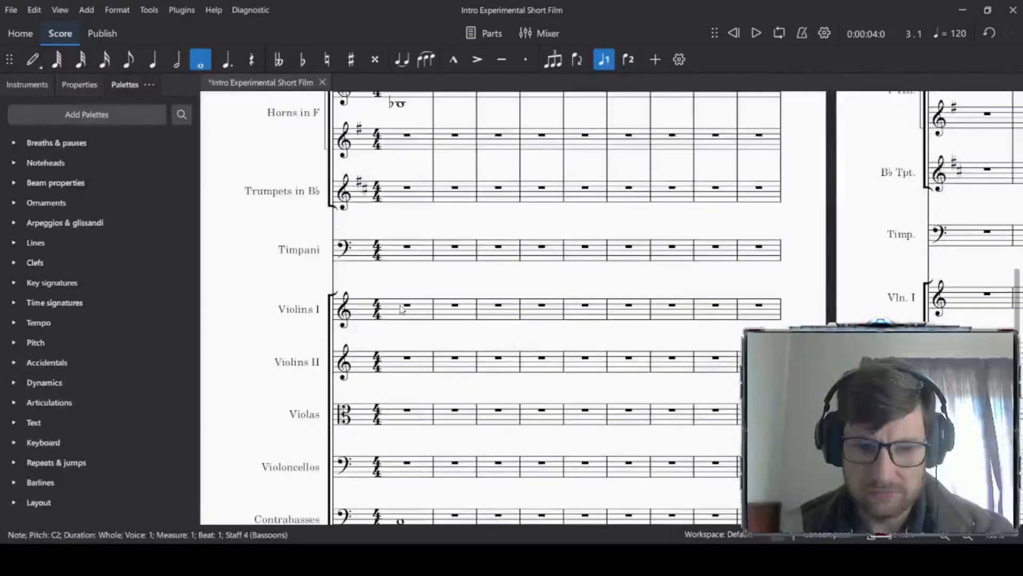
pyautogui.click(401, 437)
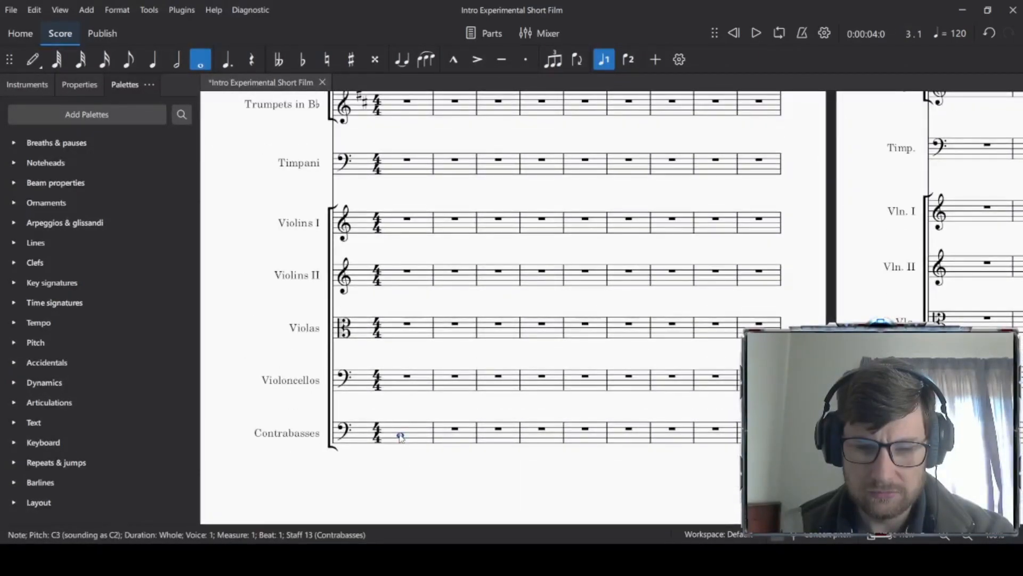
pyautogui.press('Down')
pyautogui.press('Down')
pyautogui.press('Down')
pyautogui.press('Down')
pyautogui.press('Down')
pyautogui.press('Down')
pyautogui.press('Down')
pyautogui.press('Down')
pyautogui.press('Down')
pyautogui.press('Down')
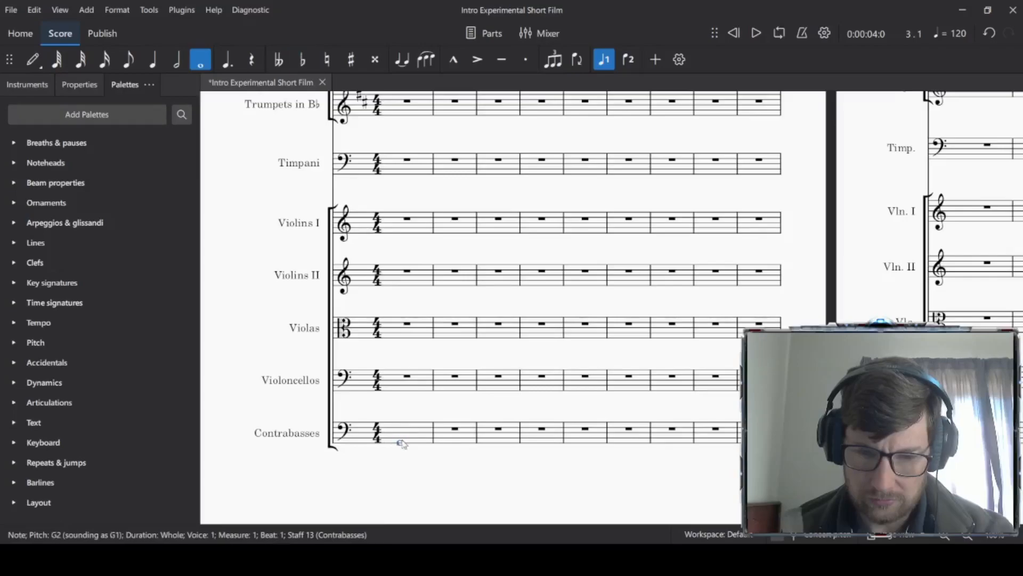
pyautogui.press('Down')
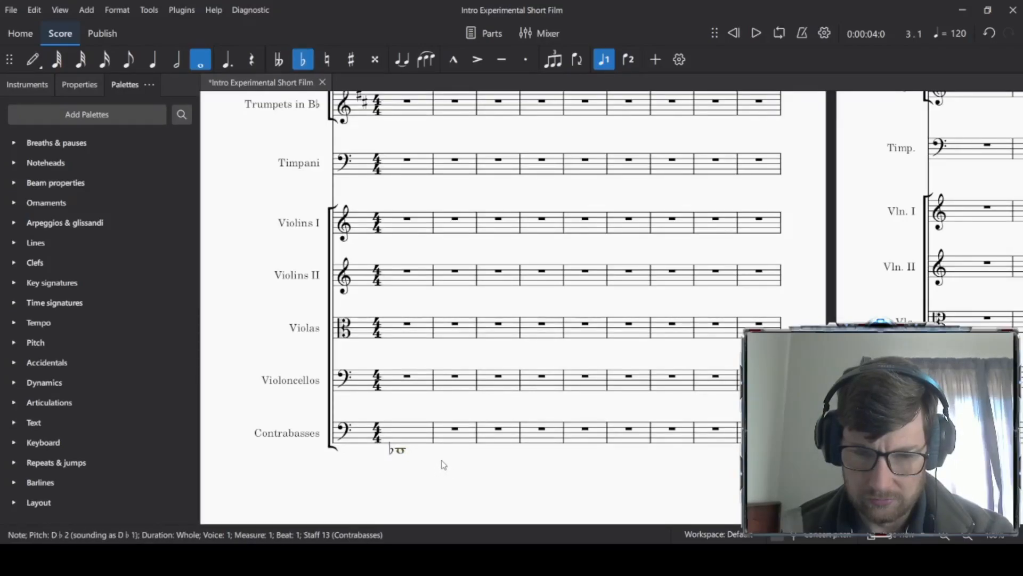
pyautogui.press('Down')
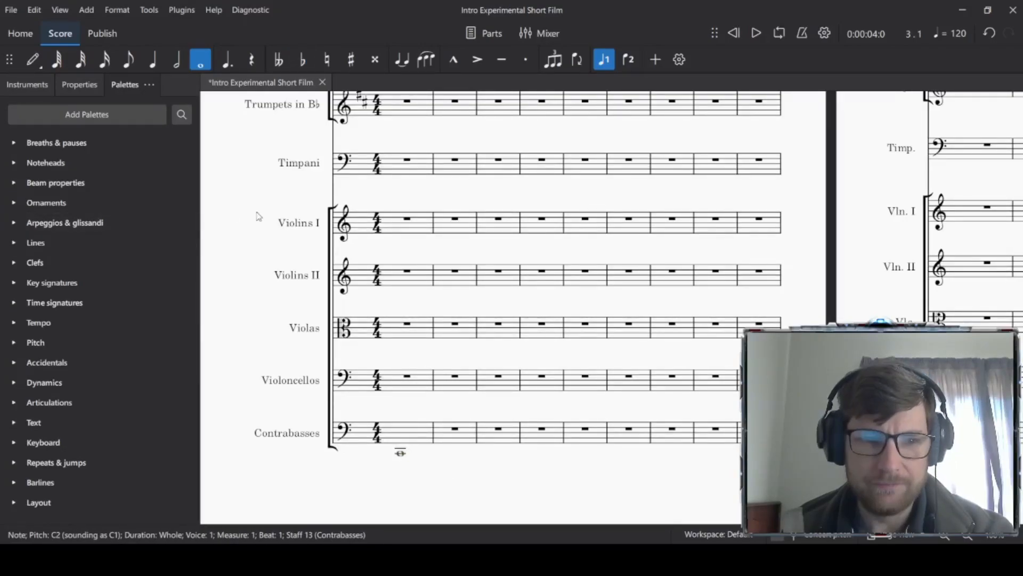
pyautogui.press('space')
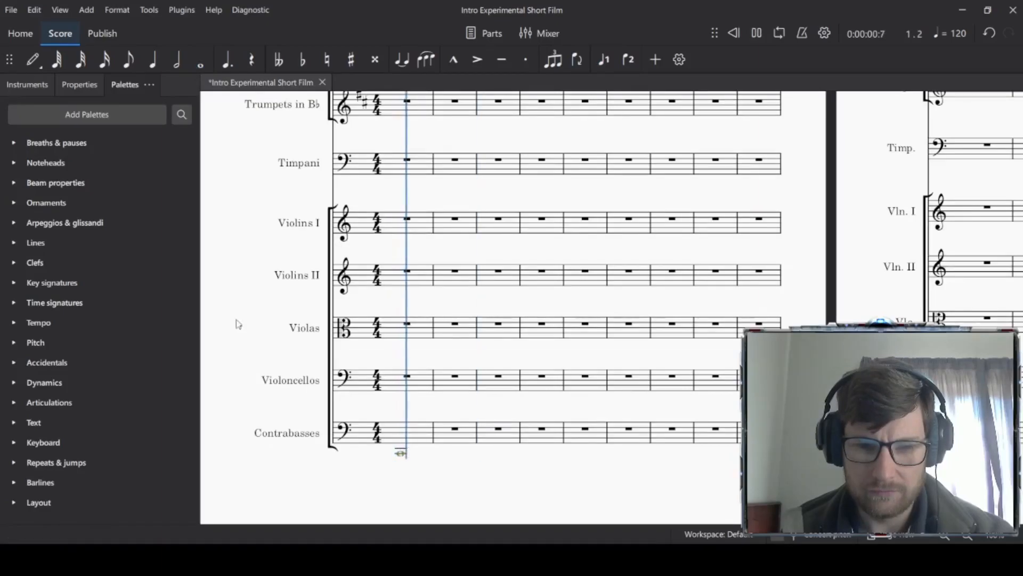
pyautogui.press('space')
# Step: Lower the whole note in the first measure of the upper Horns in F staff to written D3
pyautogui.scroll(5, 322, 260)
pyautogui.scroll(-2, 388, 402)
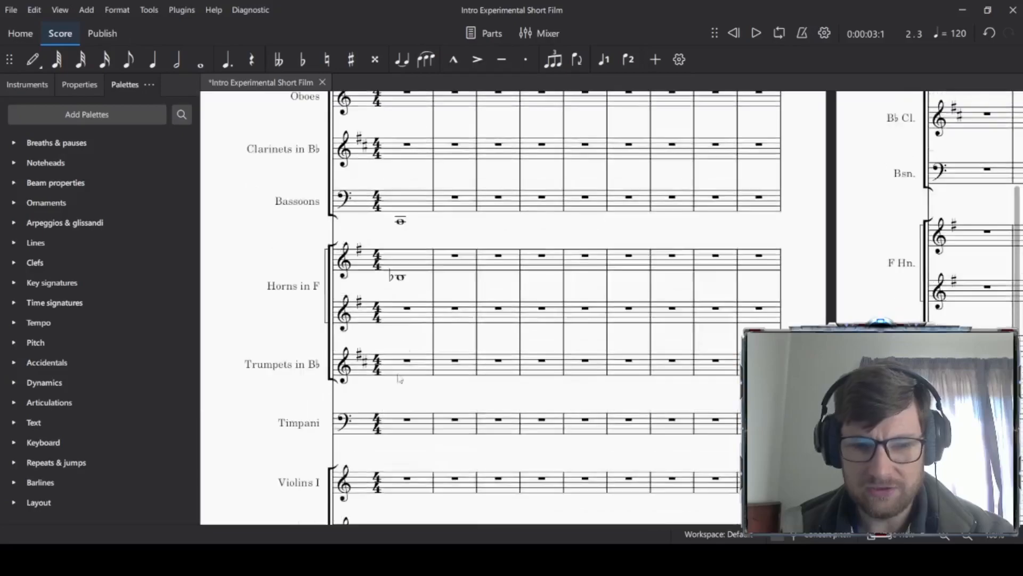
pyautogui.click(402, 282)
pyautogui.press('Down')
pyautogui.press('Down')
pyautogui.press('Down')
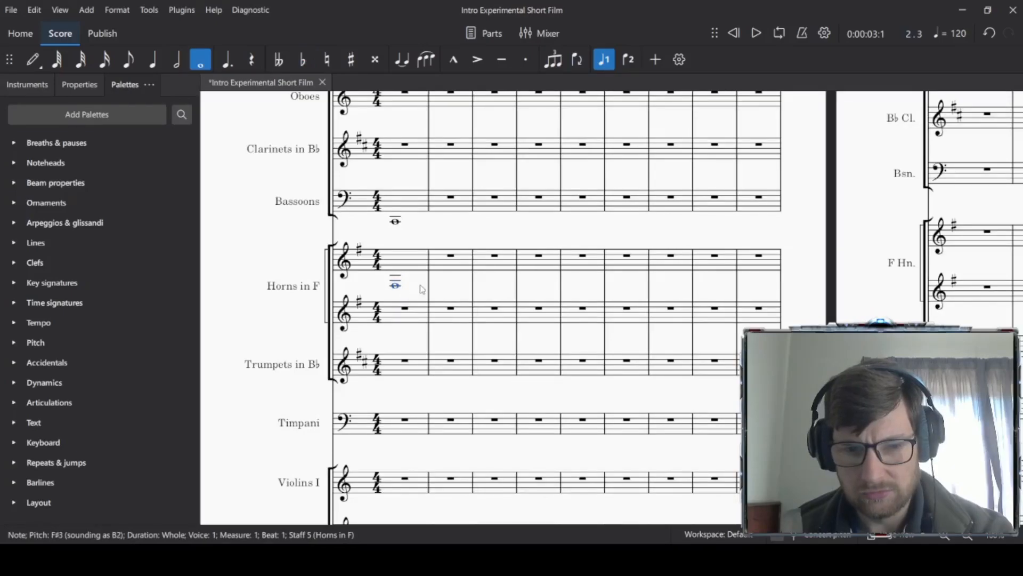
pyautogui.press('Down')
pyautogui.press('Down')
pyautogui.press('Down')
pyautogui.press('Down')
pyautogui.press('Down')
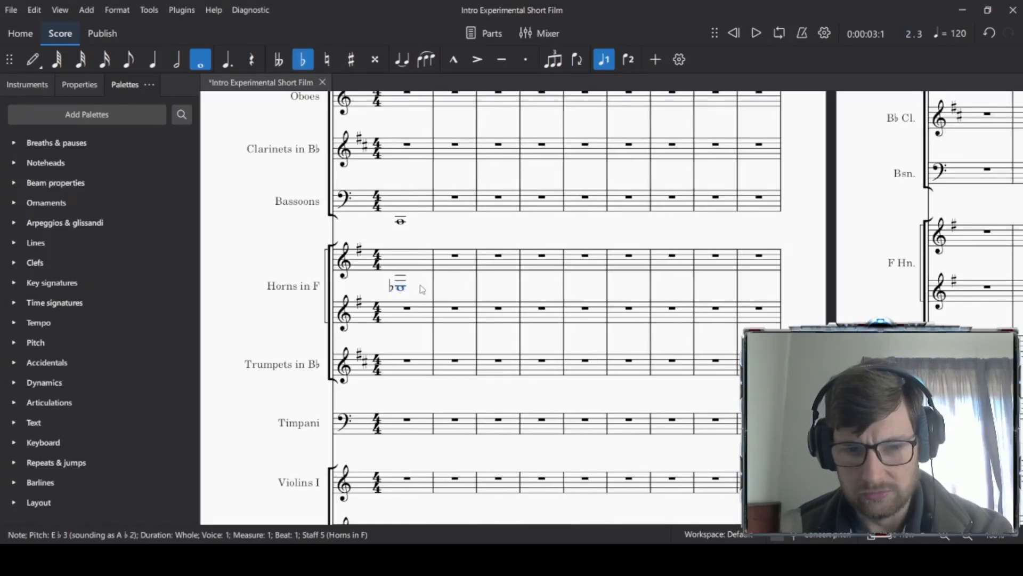
# Step: Play back the score from the first measure to hear the lowered horn note with the bassoons and contrabasses
pyautogui.click(413, 262)
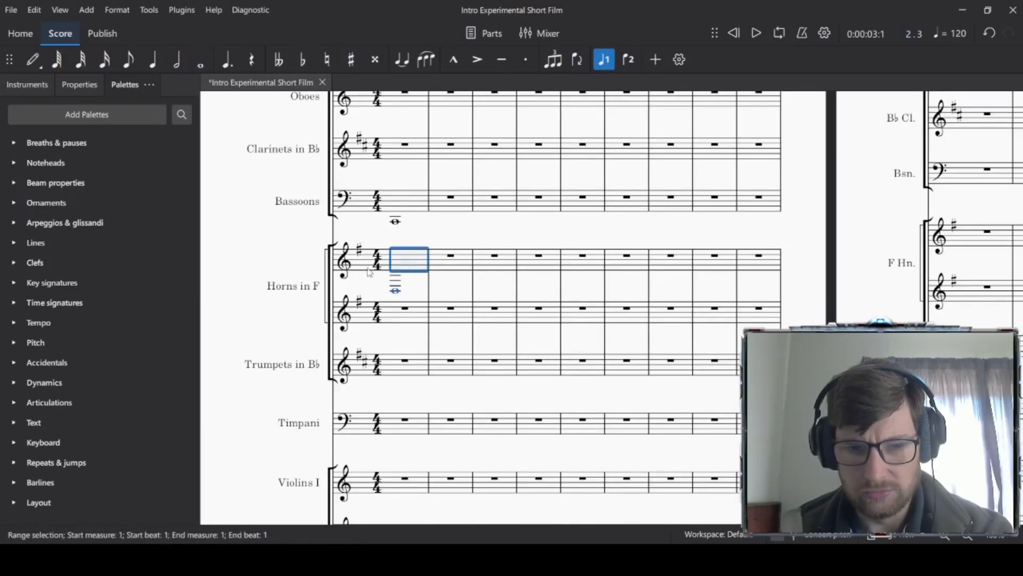
pyautogui.press('space')
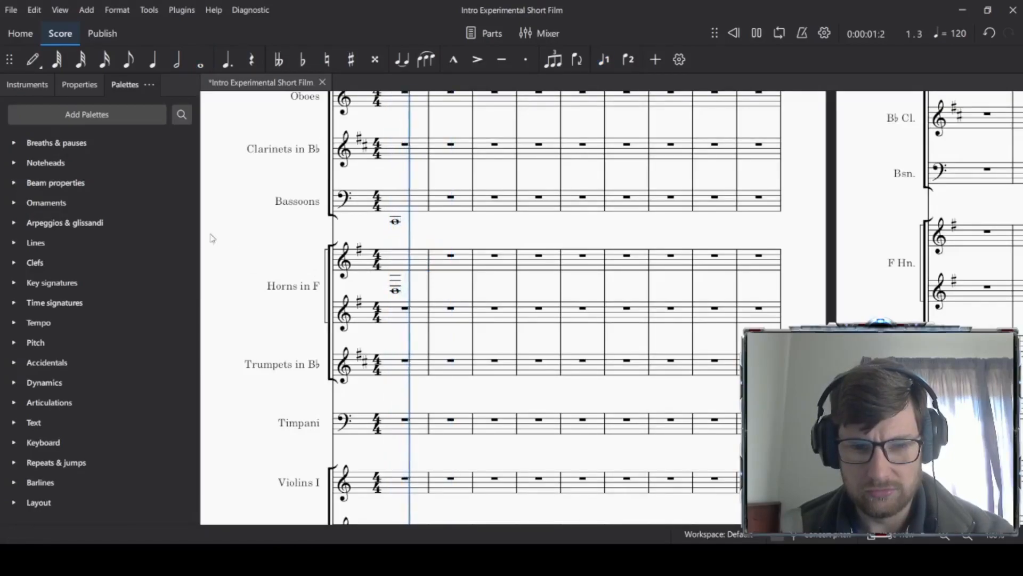
pyautogui.scroll(-5, 491, 306)
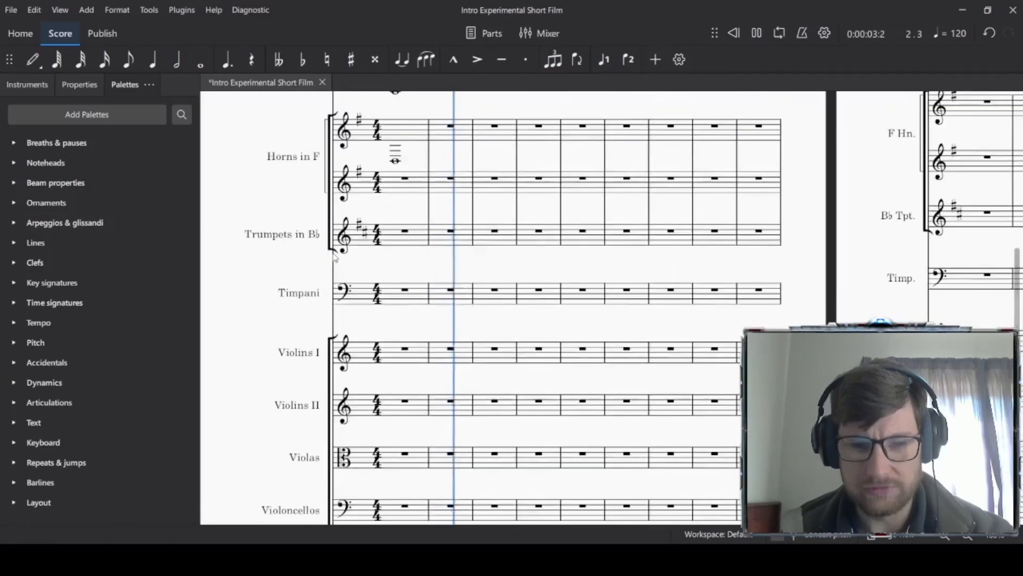
pyautogui.press('space')
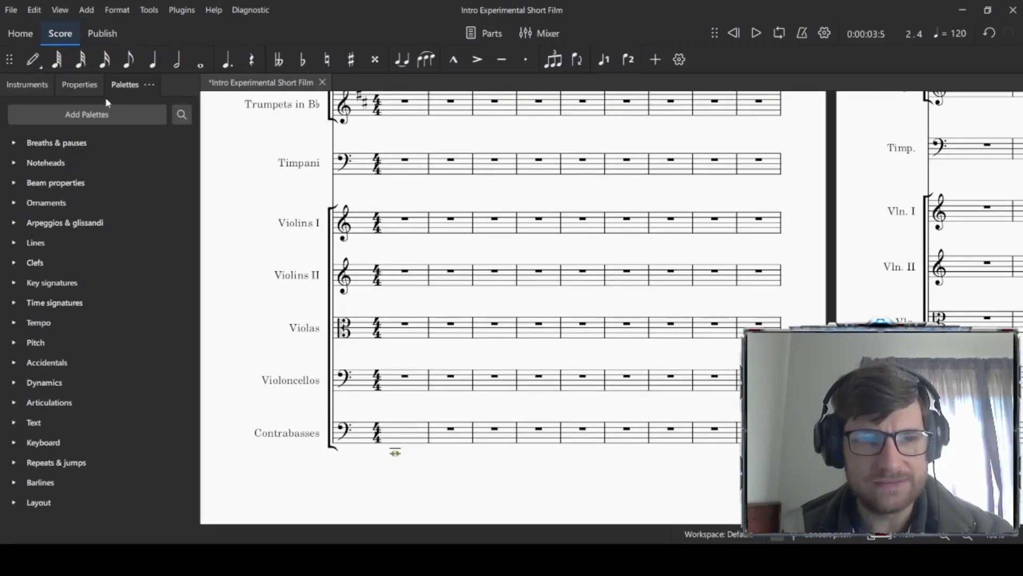
# Step: Enter a whole note E♭2 in the first measure of the Violoncellos staff and leave note input
pyautogui.click(32, 59)
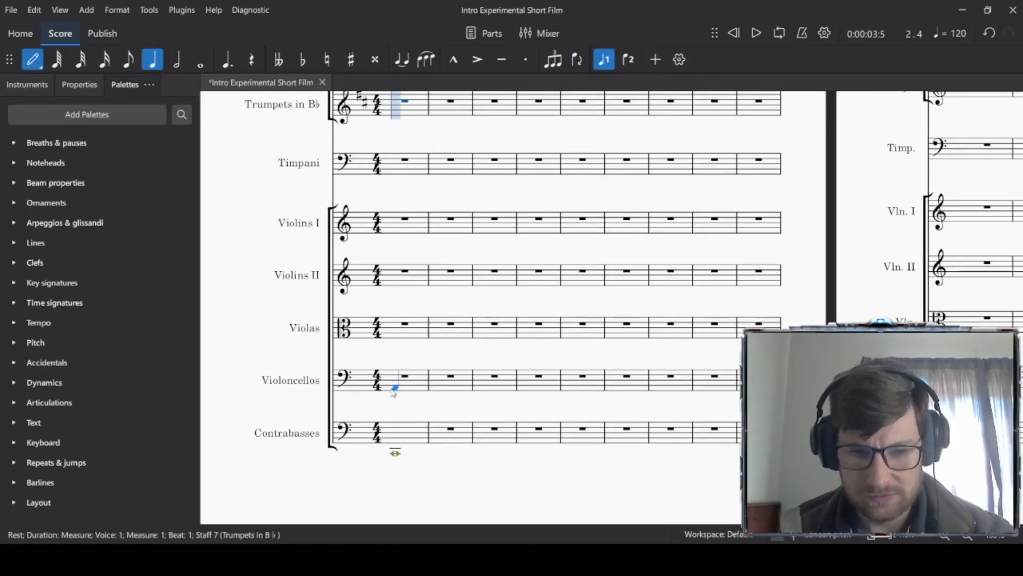
pyautogui.press('7')
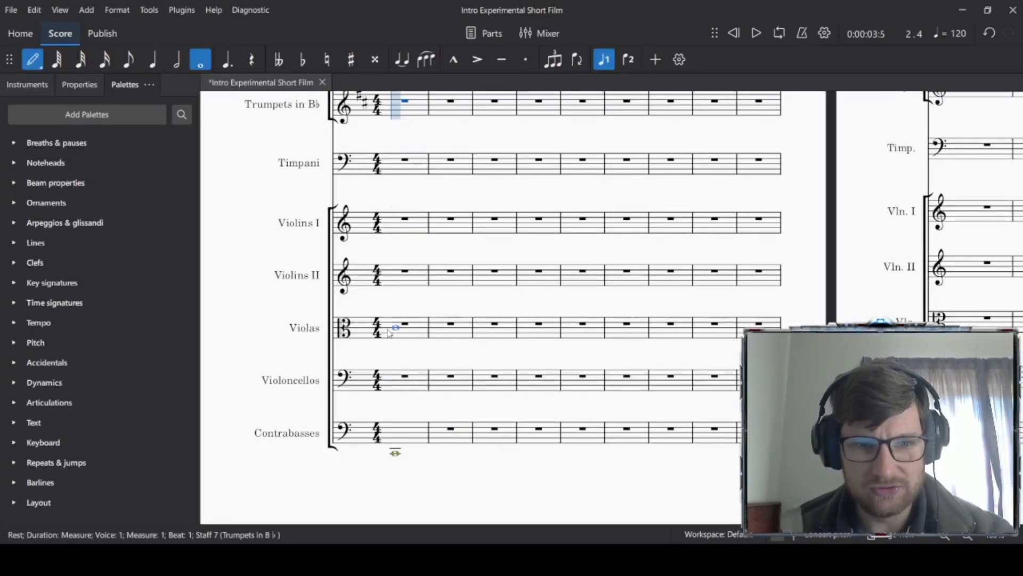
pyautogui.click(392, 385)
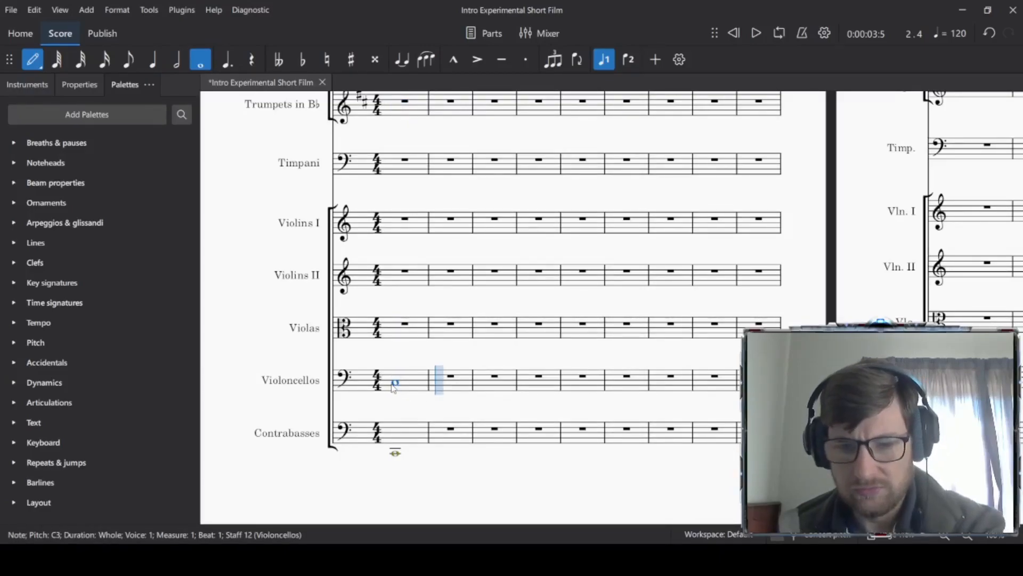
pyautogui.hotkey('ctrl', 'z')
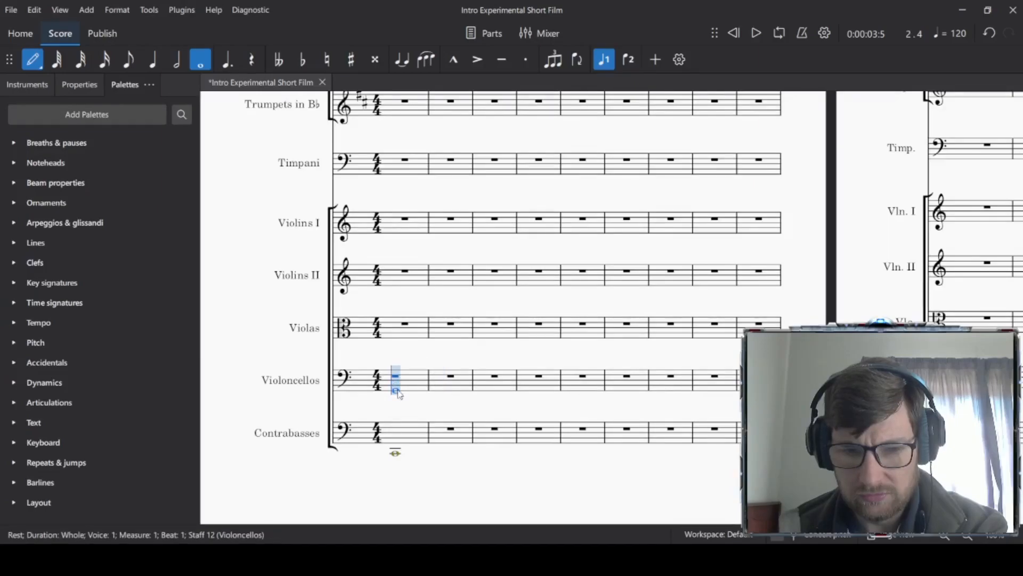
pyautogui.click(397, 391)
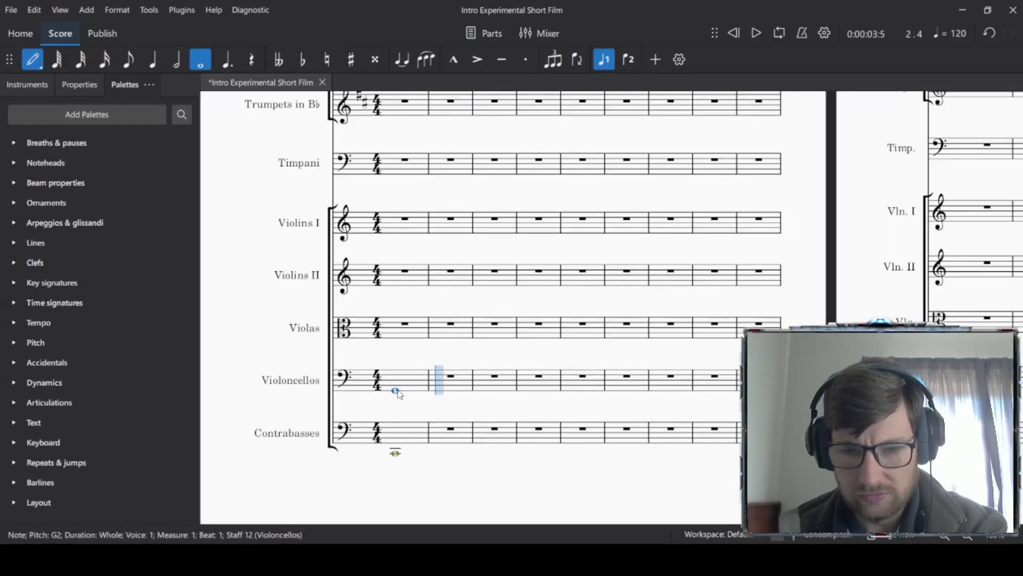
pyautogui.hotkey('ctrl', 'z')
pyautogui.click(398, 397)
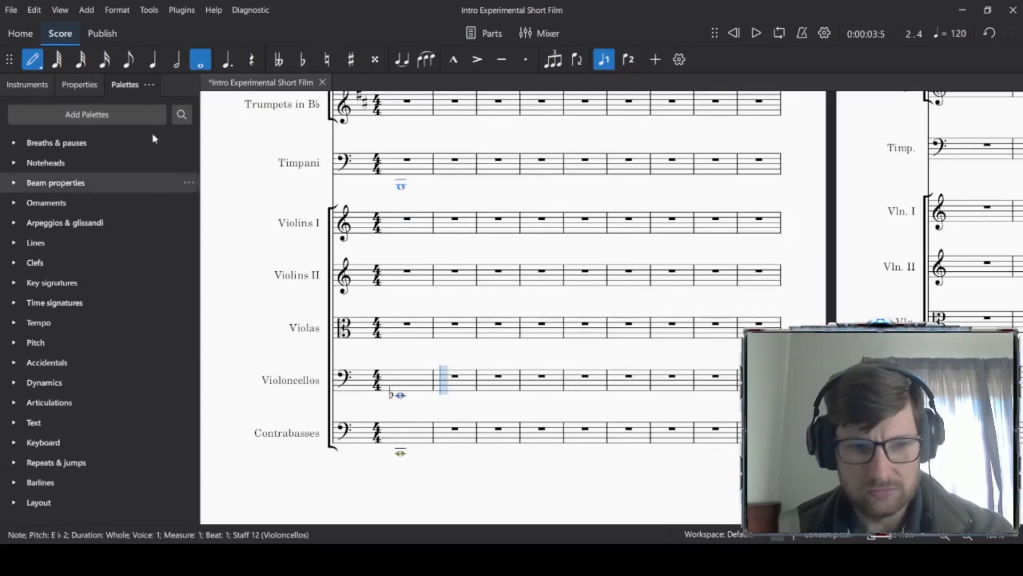
pyautogui.press('Escape')
pyautogui.press('Down')
# Step: Play back the opening two measures to hear the new cello note with the other low instruments
pyautogui.click(409, 382)
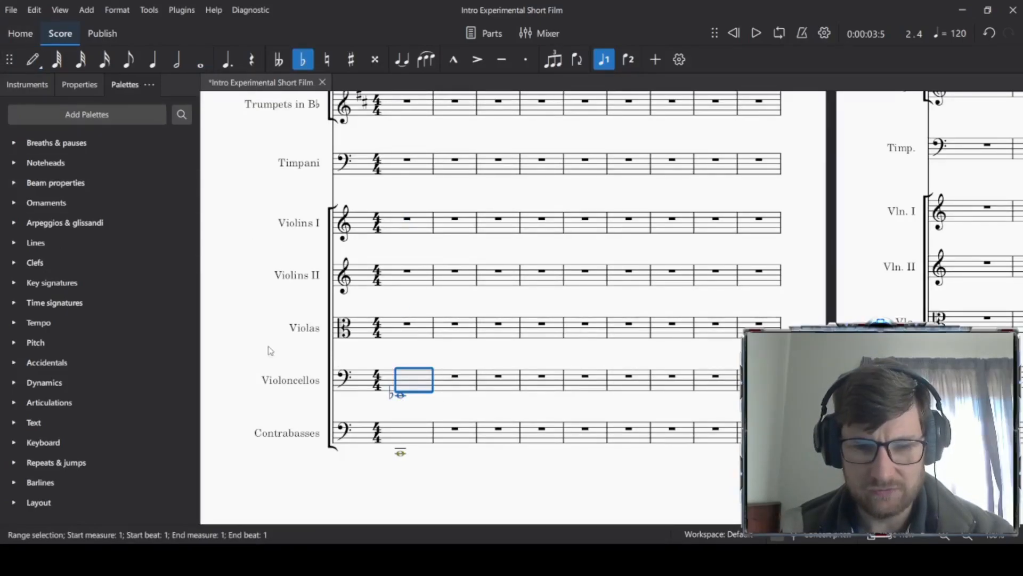
pyautogui.click(255, 337)
pyautogui.press('space')
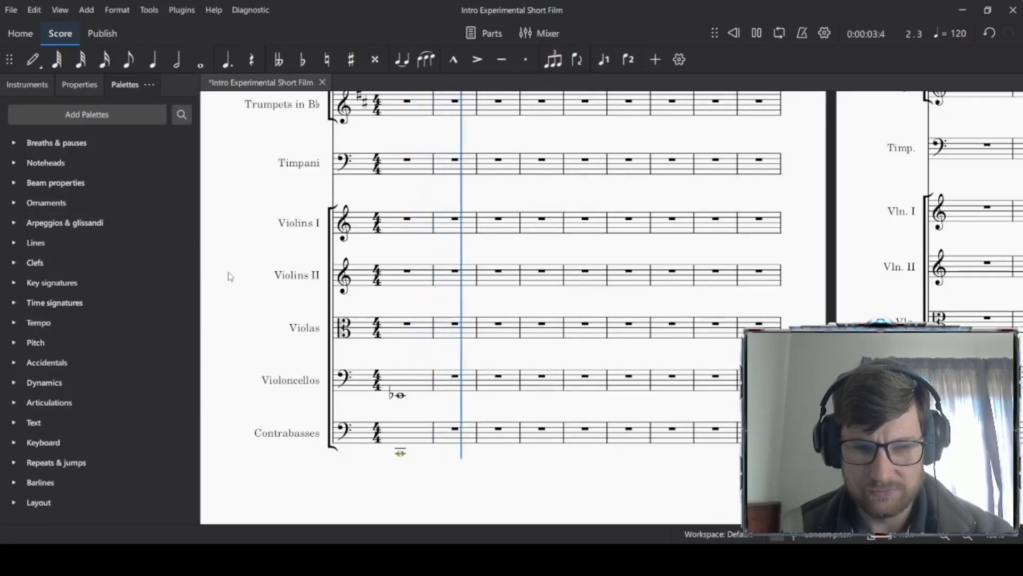
pyautogui.press('space')
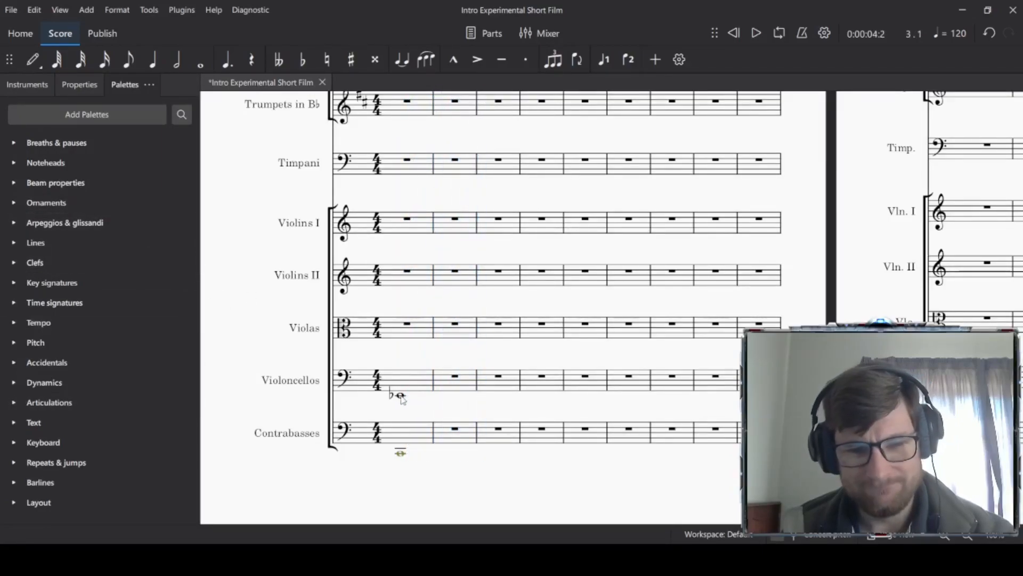
# Step: Change the first-measure Violoncellos note to C3 and play back the opening measures to hear it with the other low instruments
pyautogui.moveTo(400, 395); pyautogui.dragTo(401, 385)
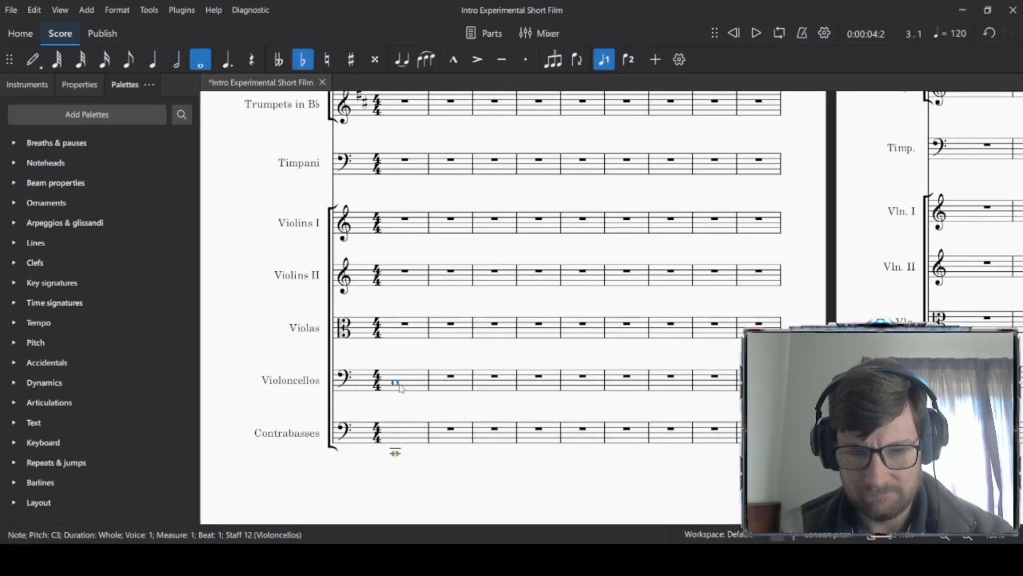
pyautogui.click(413, 379)
pyautogui.click(228, 314)
pyautogui.press('space')
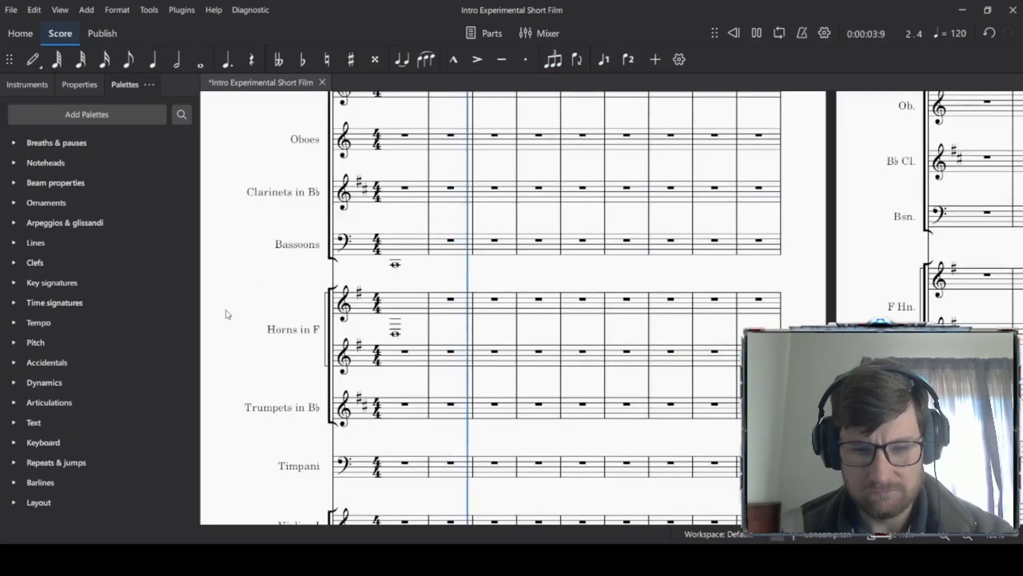
pyautogui.press('space')
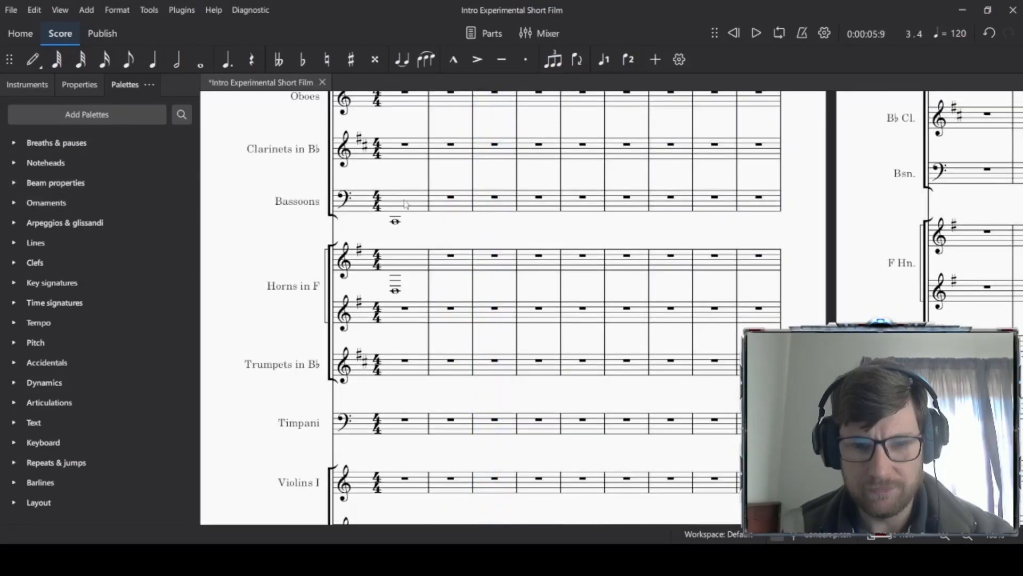
# Step: Copy the first measure of the Bassoons and upper Horns in F staves into measures 2, 3 and 4
pyautogui.scroll(3, 410, 169)
pyautogui.click(408, 202)
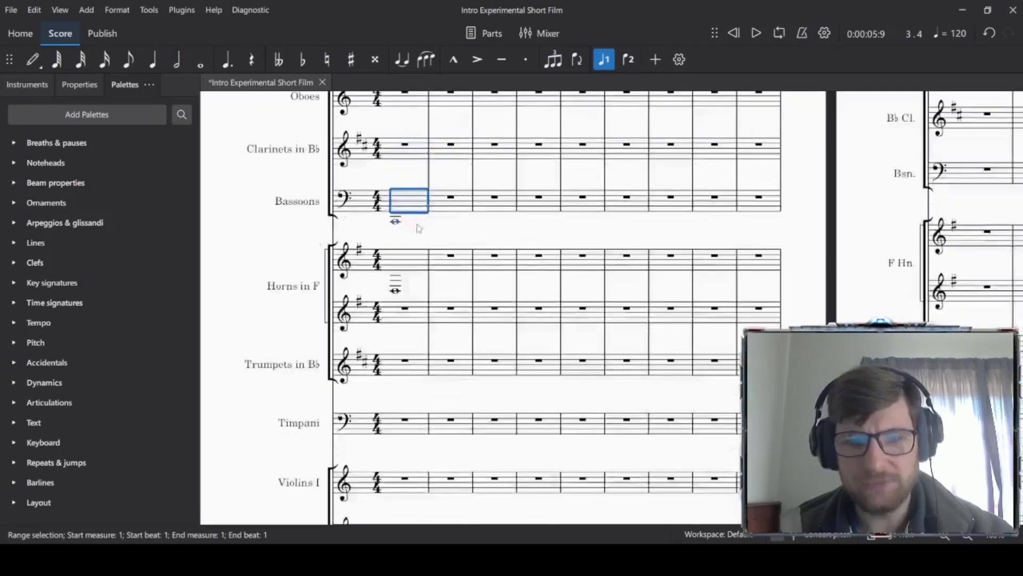
pyautogui.keyDown('shift'); pyautogui.click(414, 265); pyautogui.keyUp('shift')
pyautogui.hotkey('ctrl', 'c')
pyautogui.click(451, 205)
pyautogui.hotkey('ctrl', 'v')
pyautogui.click(486, 209)
pyautogui.hotkey('ctrl', 'v')
pyautogui.click(536, 210)
pyautogui.hotkey('ctrl', 'v')
# Step: Copy the first measure of the Violoncellos and Contrabasses staves into measures 2, 3 and 4
pyautogui.scroll(-2, 536, 211)
pyautogui.scroll(-4, 535, 211)
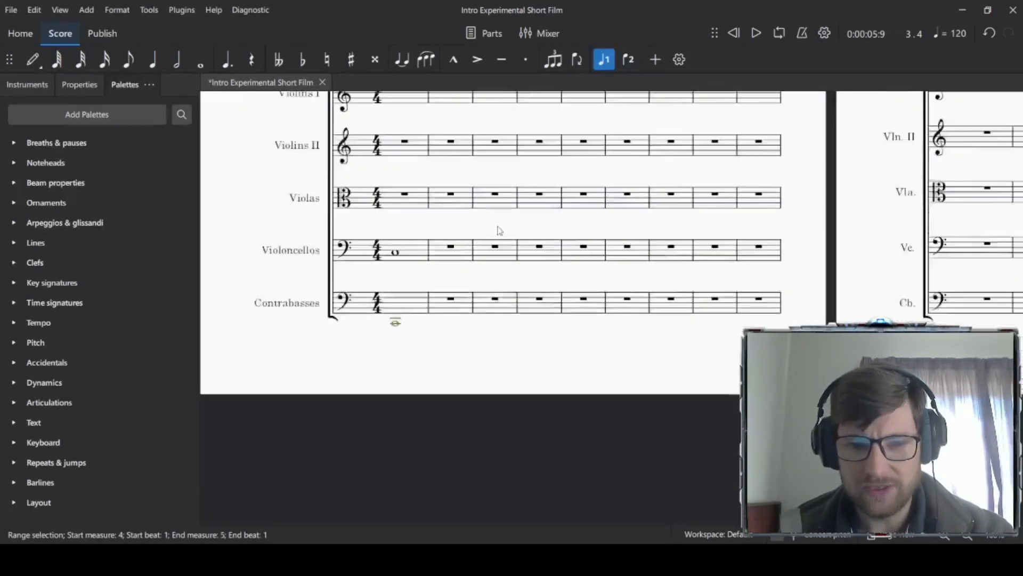
pyautogui.click(411, 214)
pyautogui.click(414, 264)
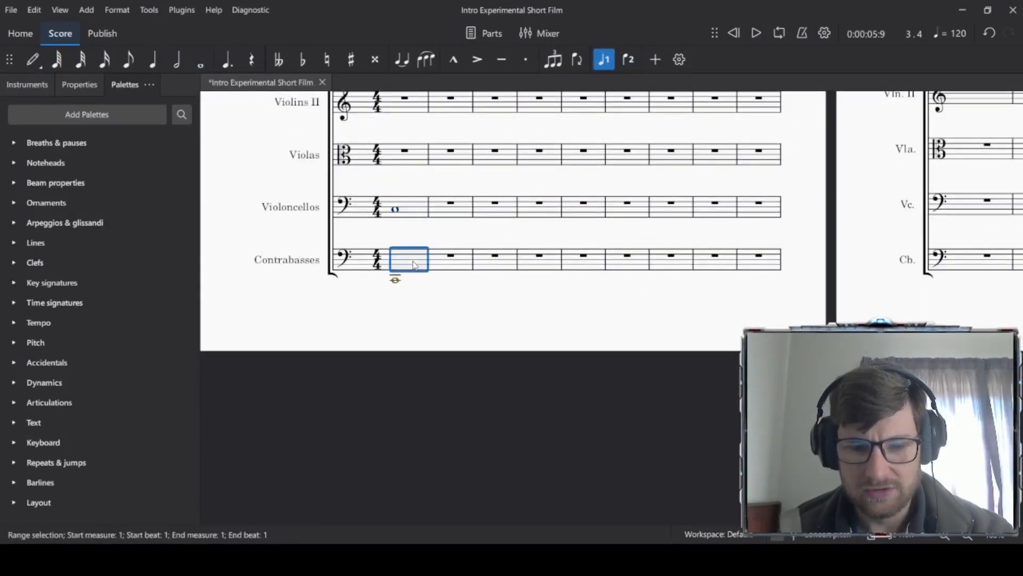
pyautogui.click(419, 217)
pyautogui.keyDown('shift'); pyautogui.click(411, 260); pyautogui.keyUp('shift')
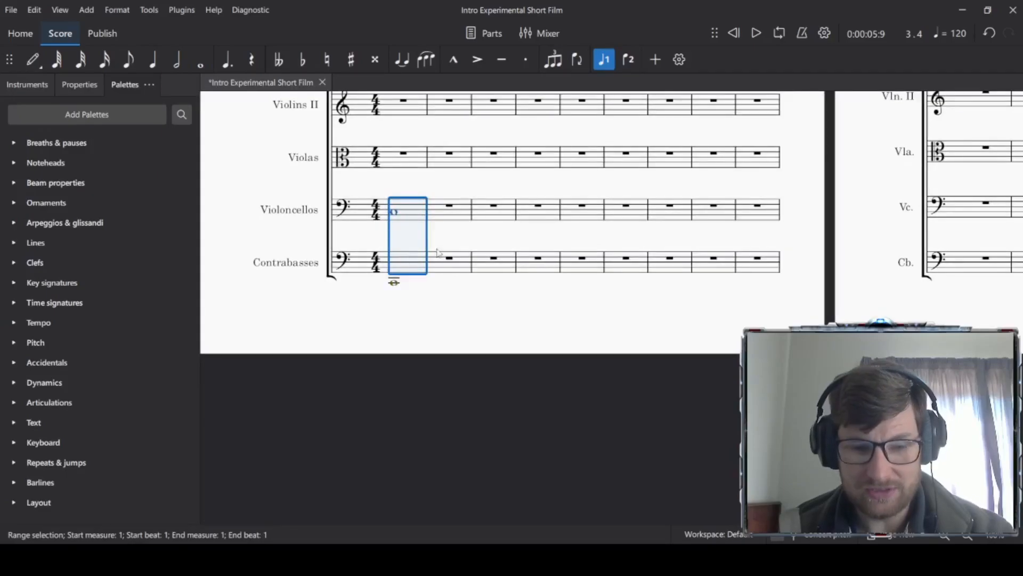
pyautogui.hotkey('ctrl', 'c')
pyautogui.click(443, 214)
pyautogui.hotkey('ctrl', 'v')
pyautogui.click(490, 219)
pyautogui.hotkey('ctrl', 'v')
pyautogui.click(527, 219)
pyautogui.hotkey('ctrl', 'v')
# Step: Enter a whole note C3 in the first measure of the Timpani staff and leave note input
pyautogui.scroll(5, 544, 260)
pyautogui.scroll(3, 542, 259)
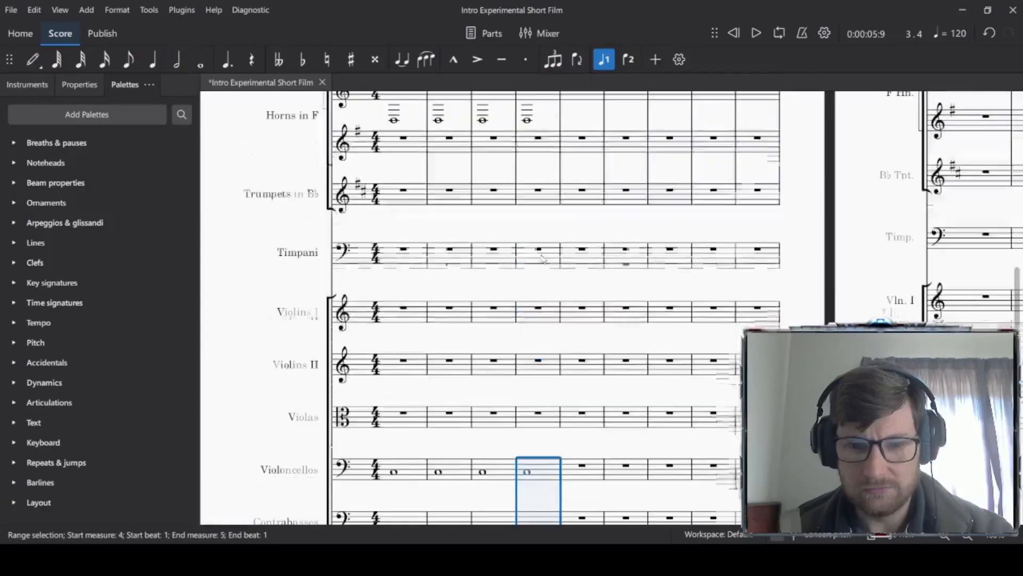
pyautogui.press('n')
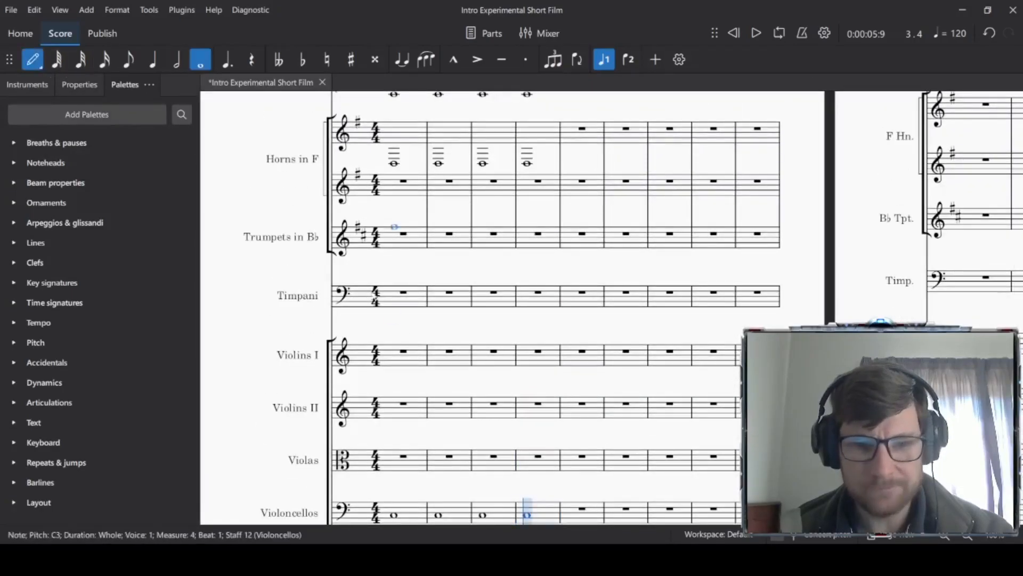
pyautogui.click(395, 301)
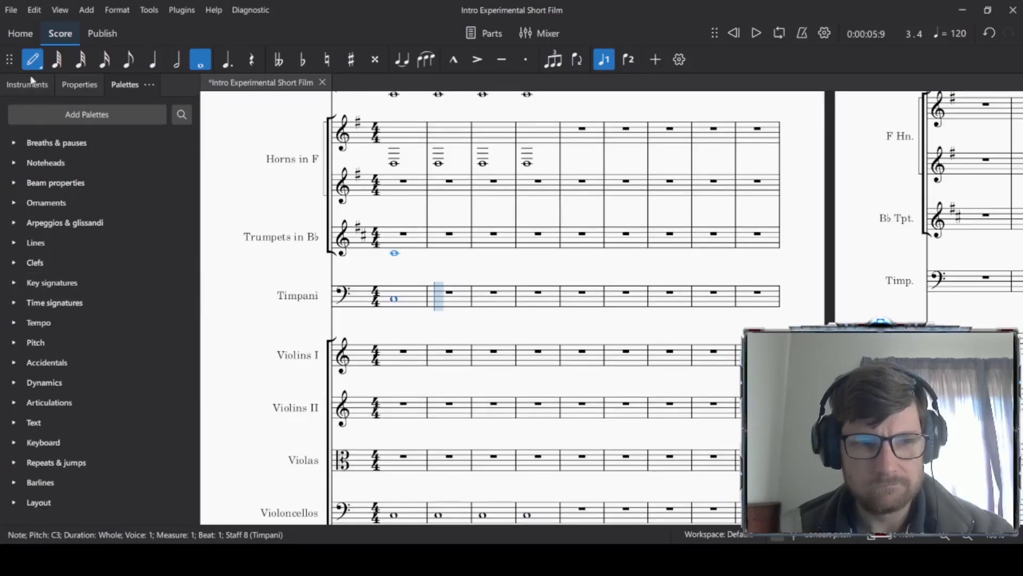
pyautogui.press('Escape')
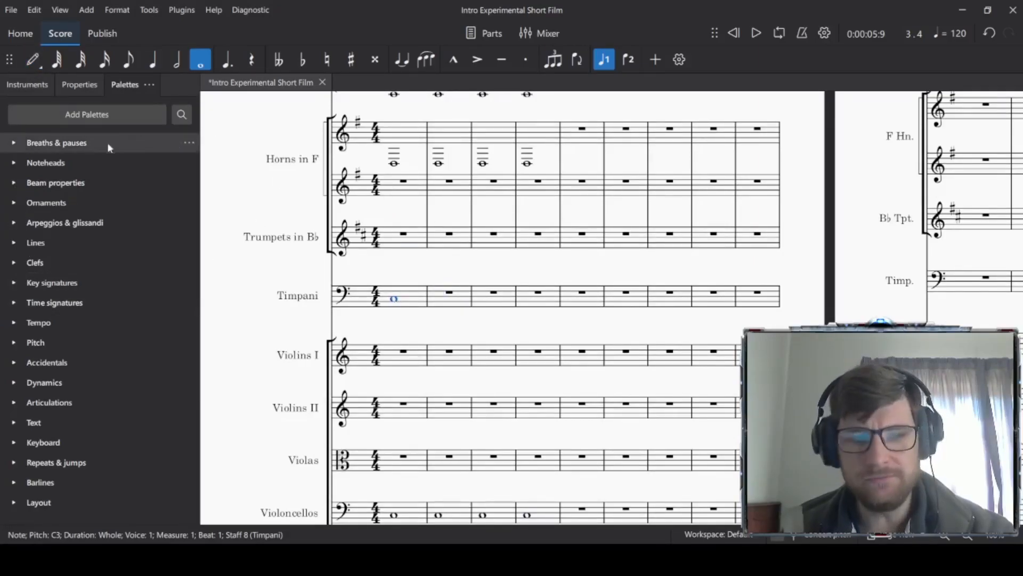
# Step: Tie the Bassoons and upper Horns in F whole notes together across measures 1 to 4
pyautogui.scroll(2, 409, 197)
pyautogui.click(408, 206)
pyautogui.keyDown('shift'); pyautogui.click(504, 276); pyautogui.keyUp('shift')
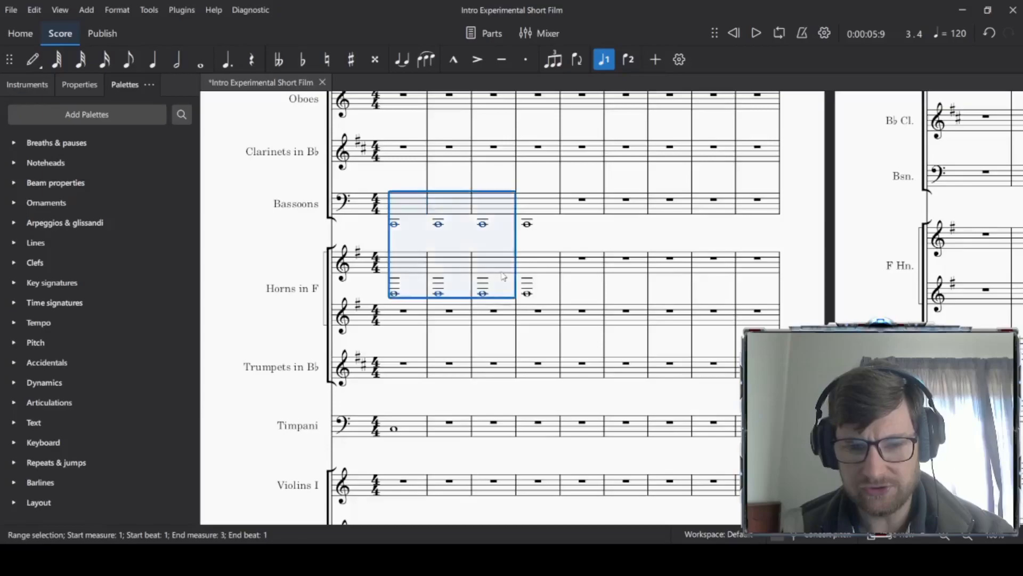
pyautogui.click(401, 59)
# Step: Tie the Violoncellos and Contrabasses whole notes together across measures 1 to 4
pyautogui.scroll(-6, 479, 261)
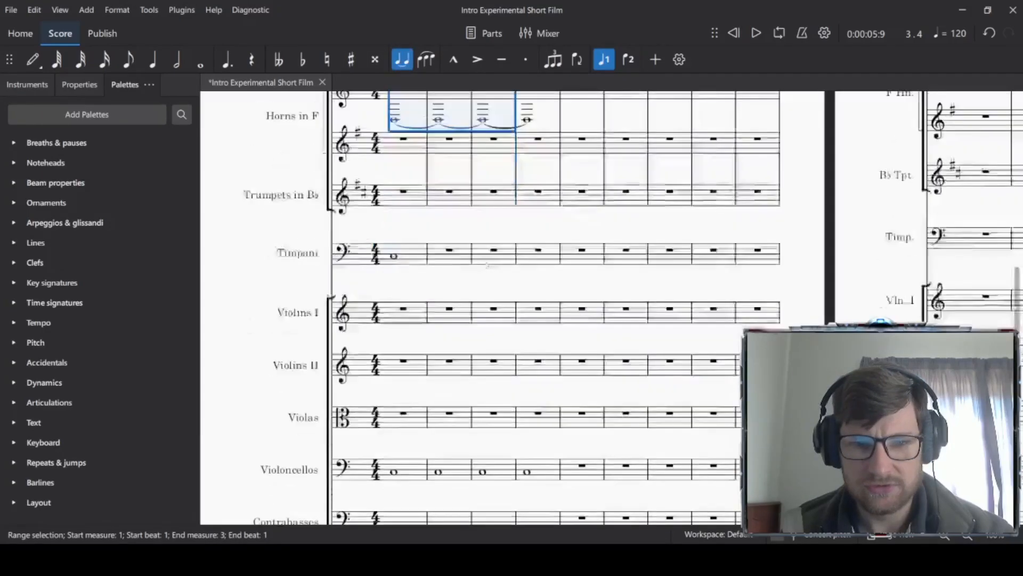
pyautogui.click(409, 258)
pyautogui.keyDown('shift'); pyautogui.click(486, 307); pyautogui.keyUp('shift')
pyautogui.click(400, 60)
# Step: Play back the opening from the first measure to hear the tied chord together with the timpani note
pyautogui.scroll(6, 403, 256)
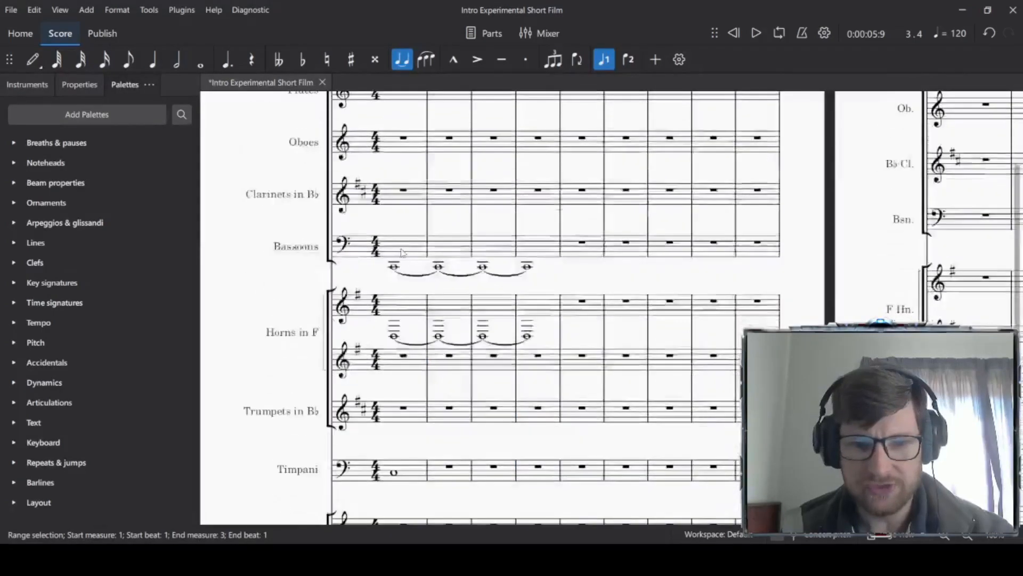
pyautogui.click(408, 251)
pyautogui.press('Escape')
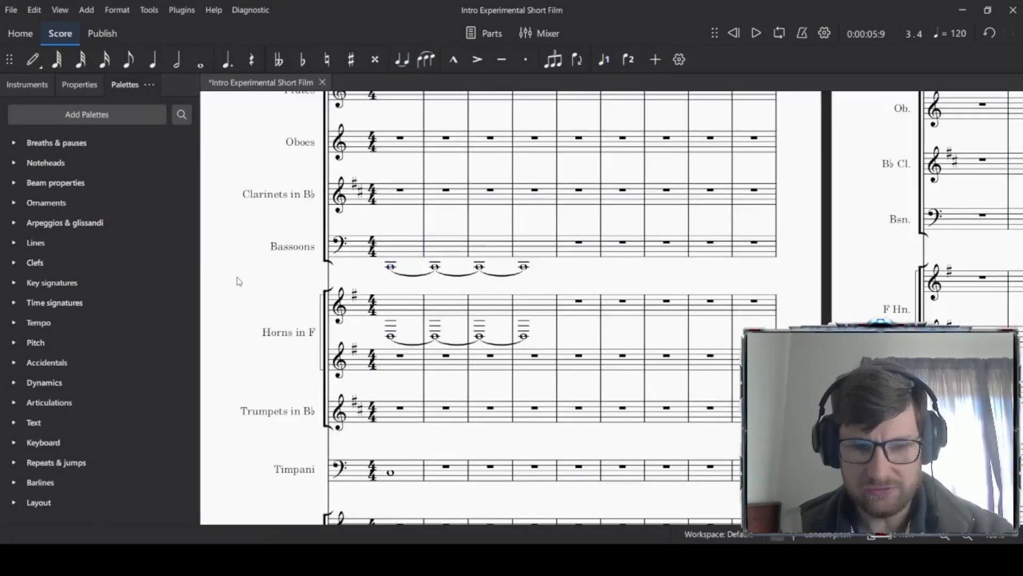
pyautogui.press('space')
pyautogui.press('space')
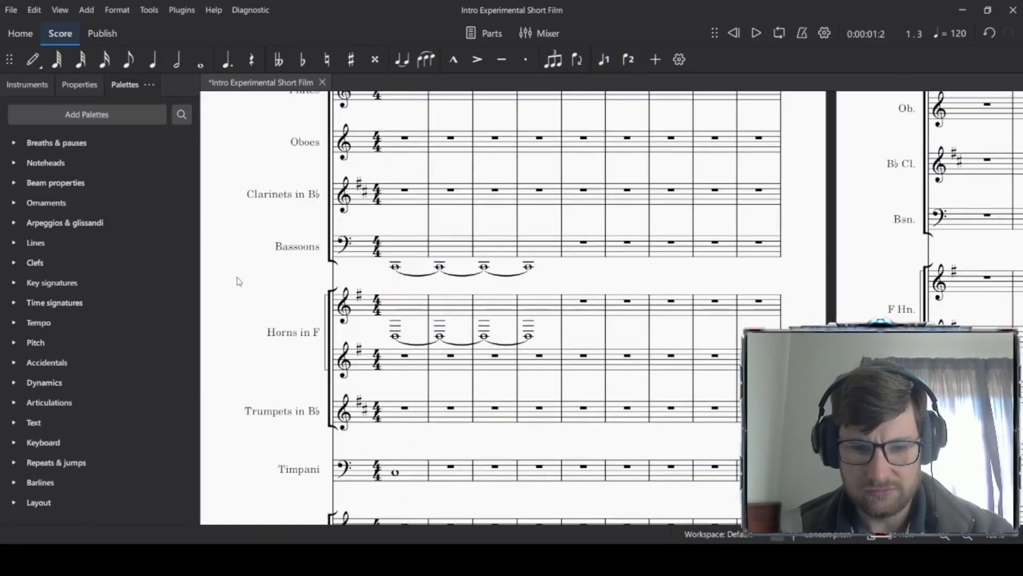
pyautogui.scroll(-4, 238, 280)
pyautogui.click(411, 261)
pyautogui.press('Escape')
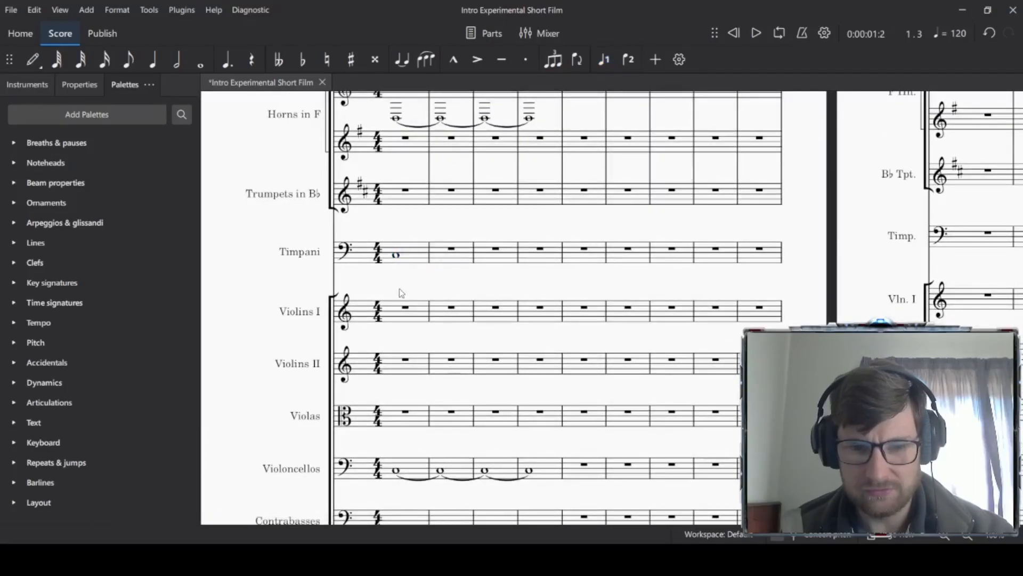
pyautogui.press('space')
pyautogui.press('space')
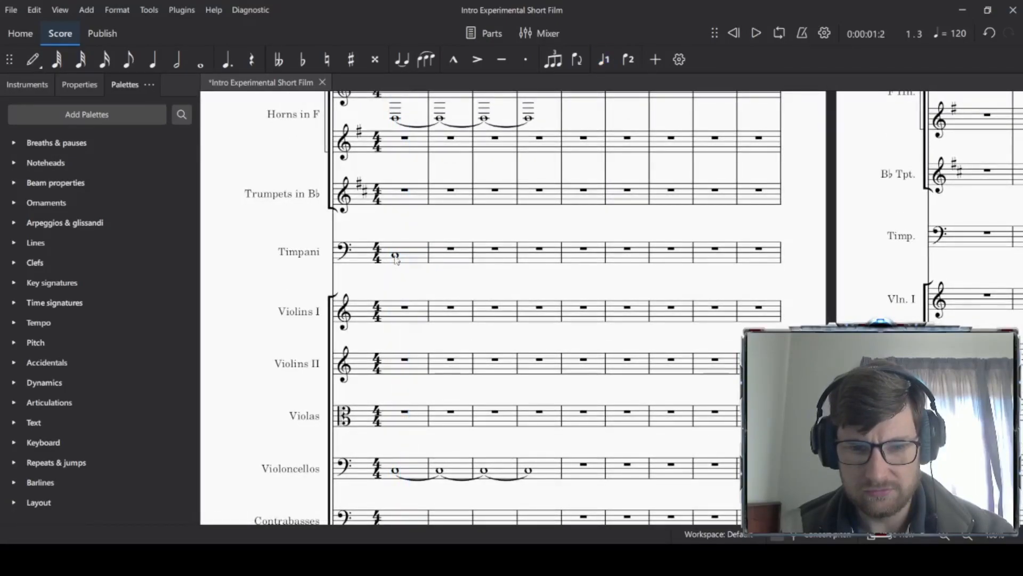
# Step: Add an accent to the first-measure Timpani whole note and play back the first four measures
pyautogui.click(395, 256)
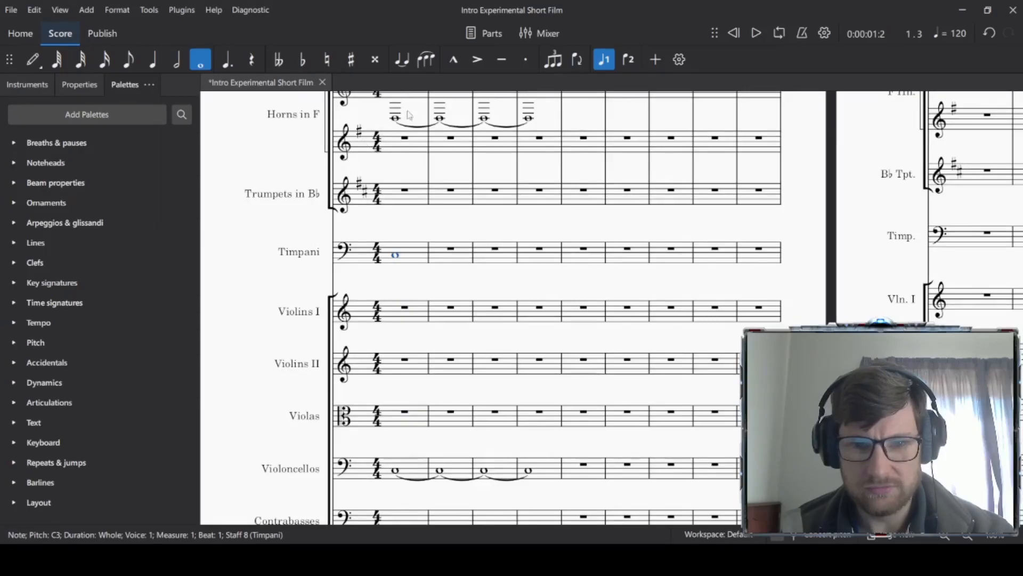
pyautogui.press('Escape')
pyautogui.press('space')
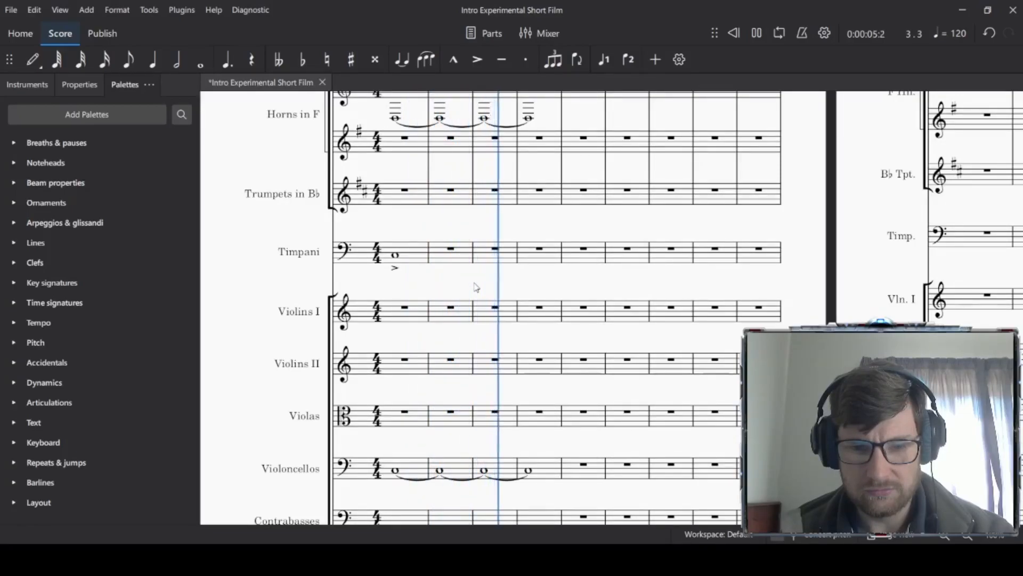
pyautogui.press('space')
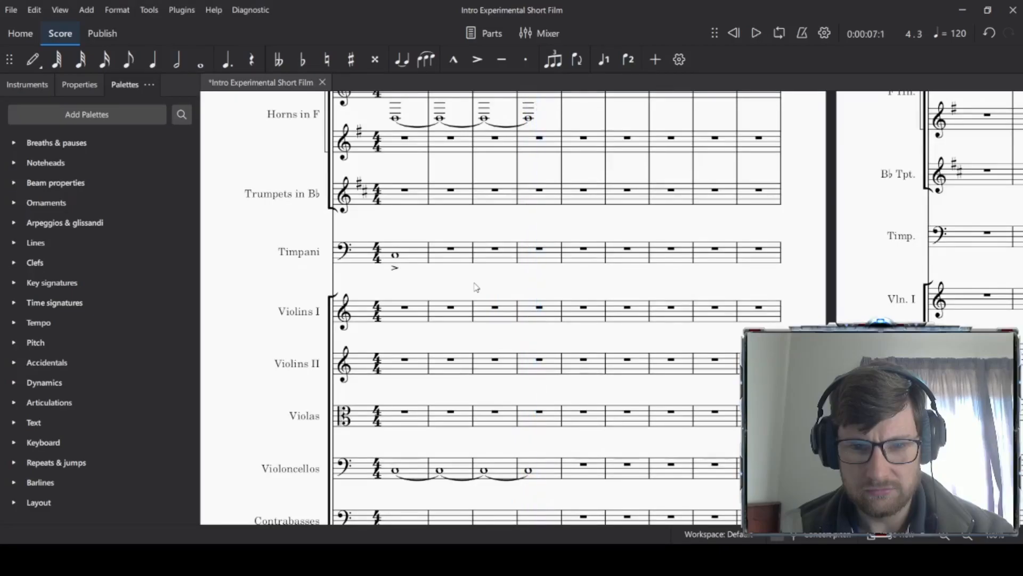
# Step: Check the pitches of the first-measure notes in the upper Horns in F and Bassoons staves
pyautogui.scroll(-2, 476, 287)
pyautogui.scroll(4, 458, 251)
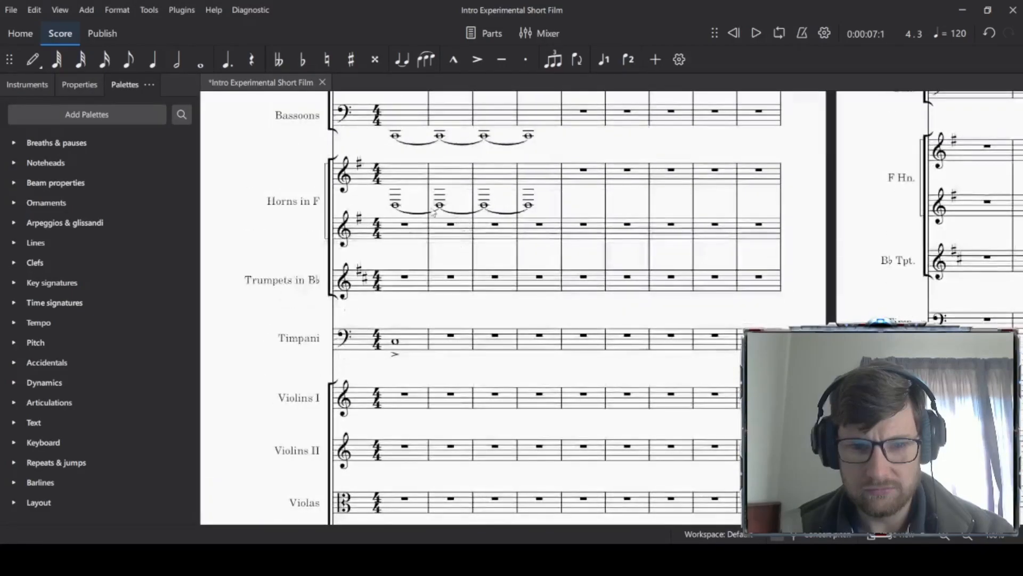
pyautogui.click(395, 206)
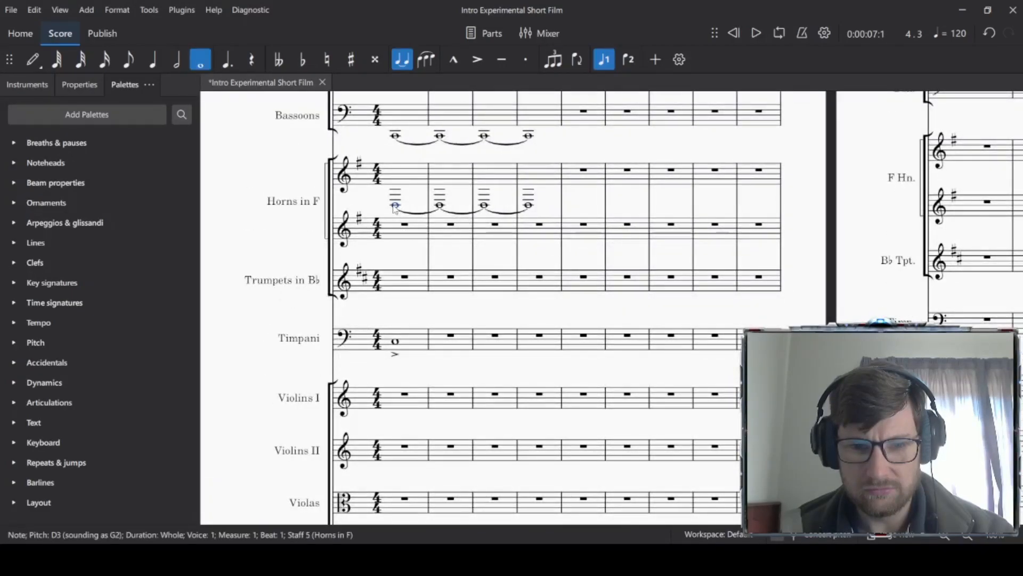
pyautogui.click(396, 137)
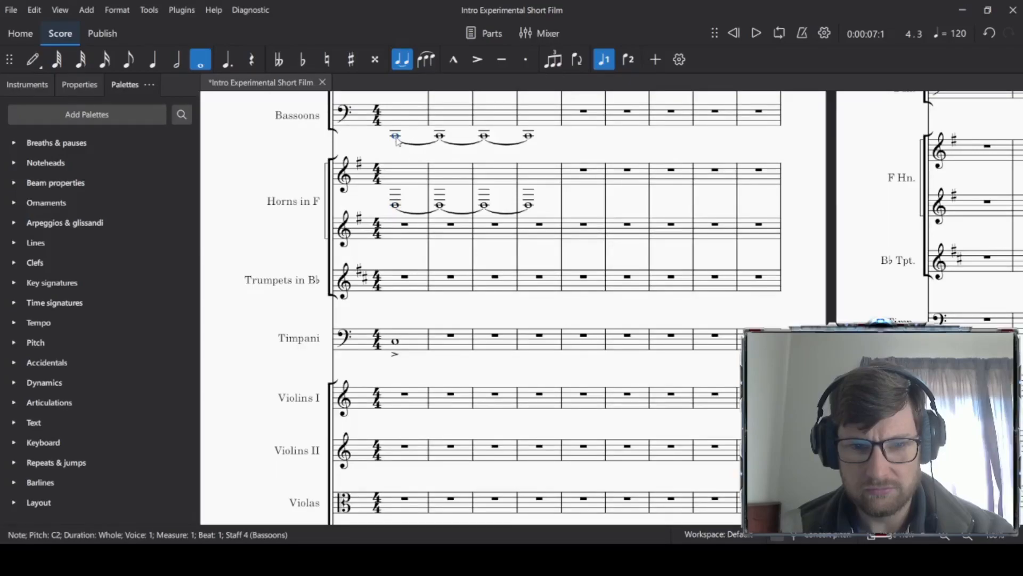
# Step: Lower the tied Violoncellos notes in measures 1 to 4 to G2
pyautogui.scroll(-2, 456, 345)
pyautogui.click(395, 428)
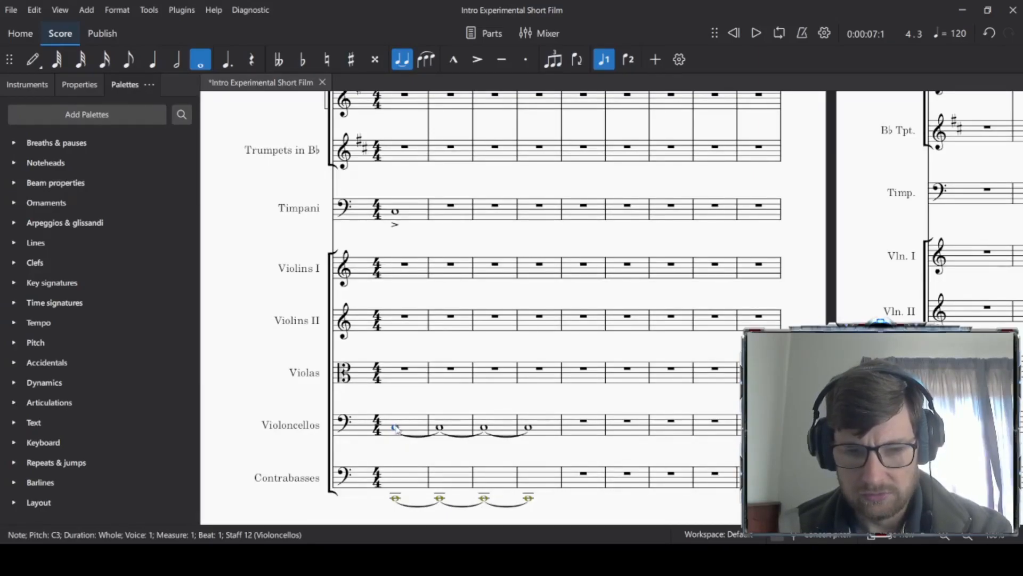
pyautogui.press('a')
pyautogui.press('g')
pyautogui.press('f')
pyautogui.press('g')
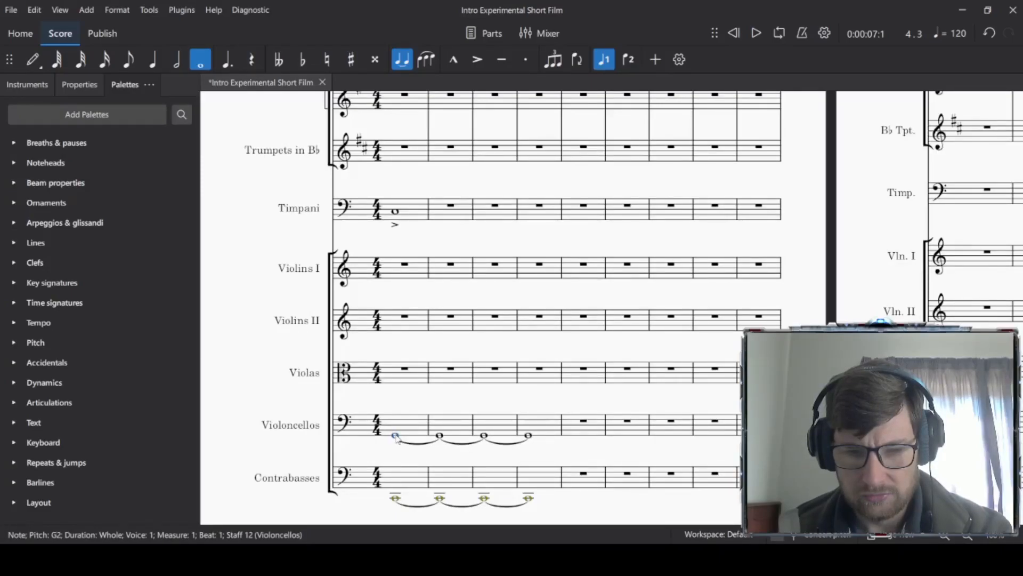
# Step: Play back the first four measures to hear the lowered cello notes within the full chord
pyautogui.click(403, 426)
pyautogui.click(247, 376)
pyautogui.press('space')
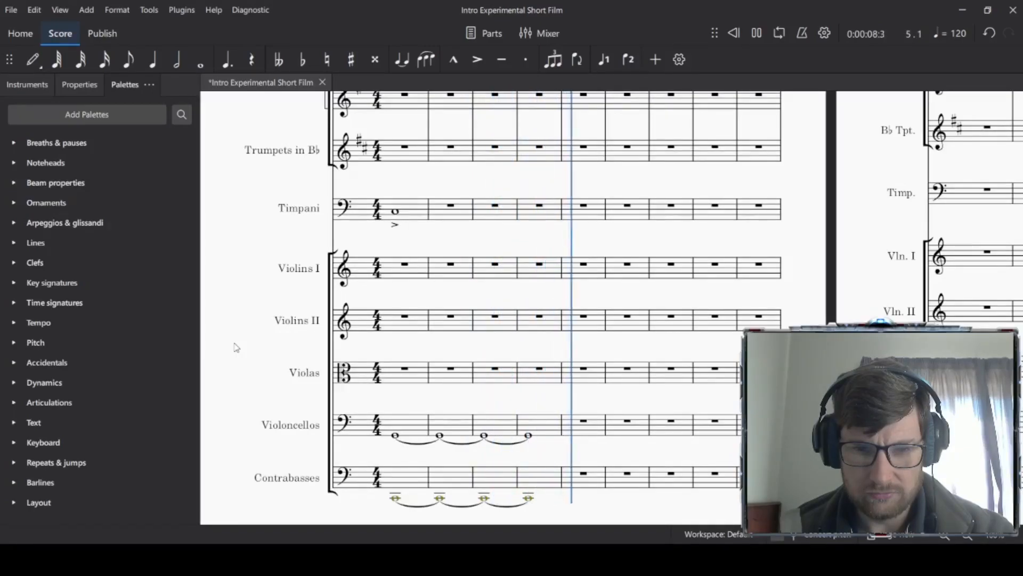
pyautogui.press('space')
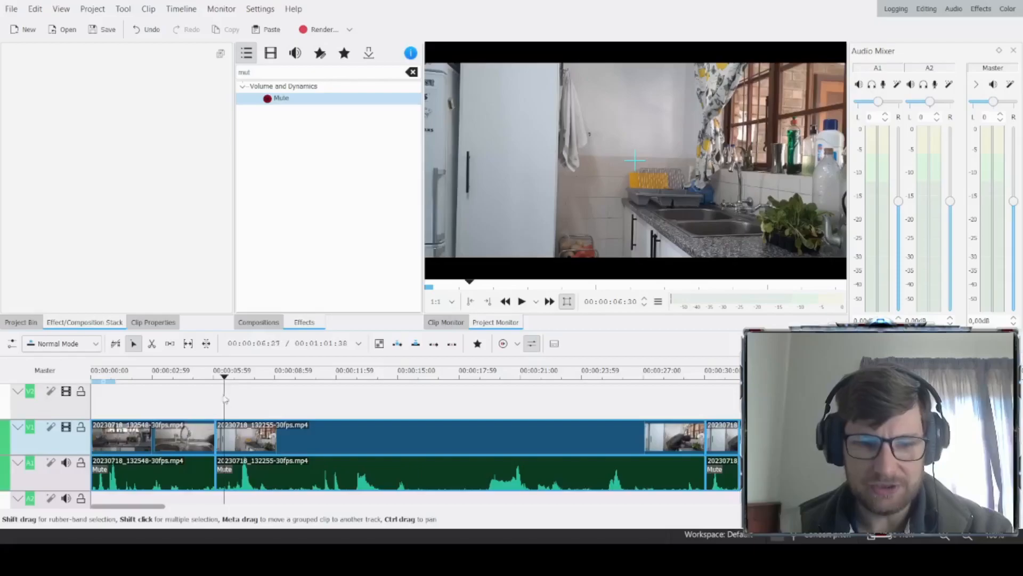
# Step: Switch to Kdenlive and play the film edit from its start through the opening shots into the third clip
pyautogui.moveTo(224, 379); pyautogui.dragTo(93, 378)
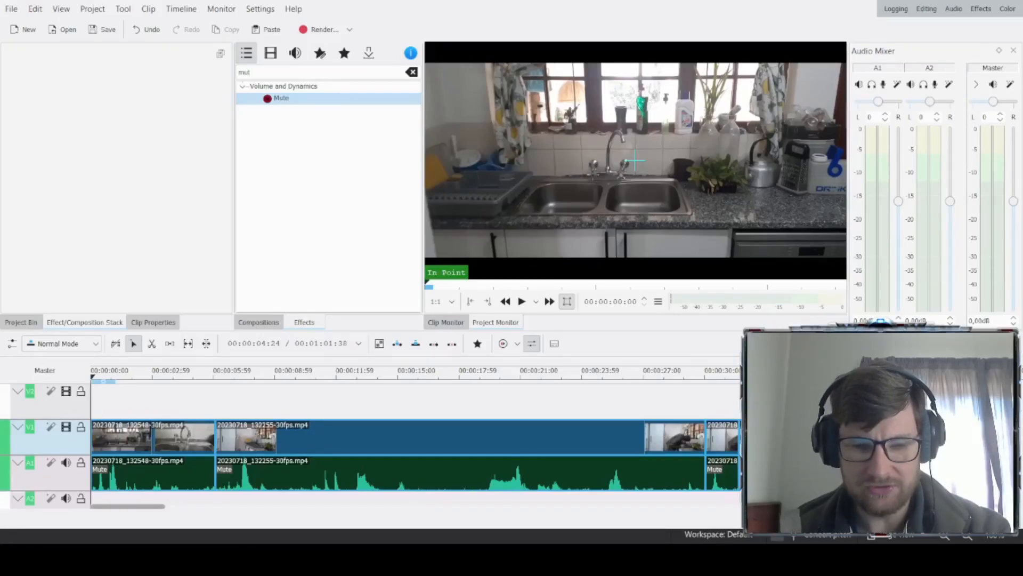
pyautogui.press('space')
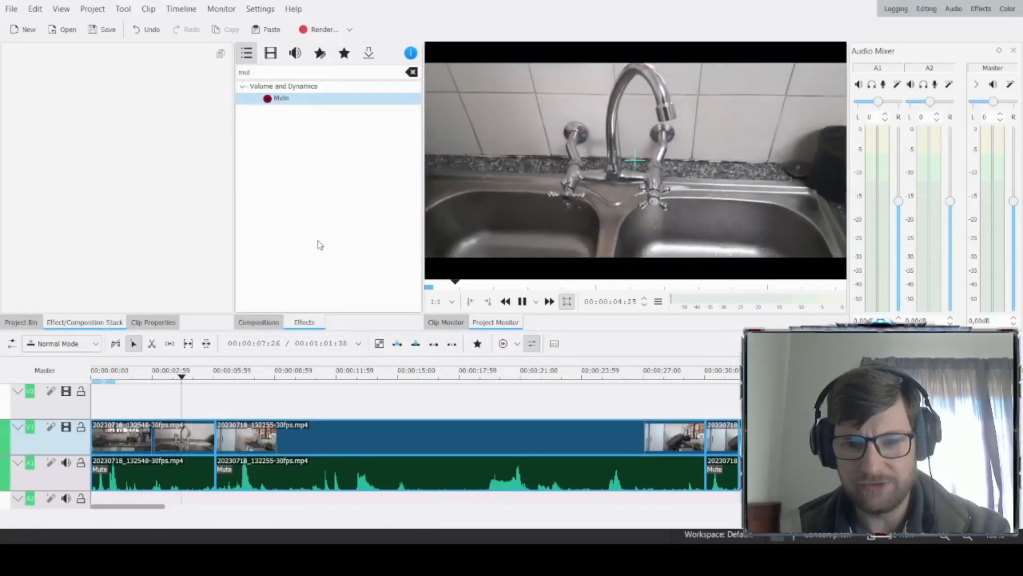
pyautogui.press('space')
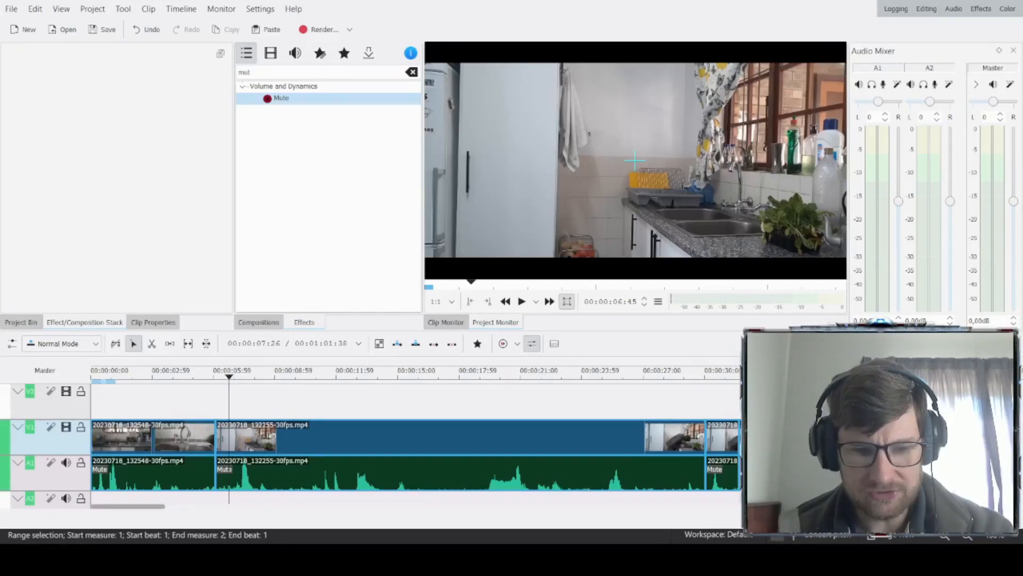
# Step: Switch back to MuseScore and add a crescendo hairpin across measures 1 and 2 of all the selected staves
pyautogui.hotkey('alt', 'Tab')
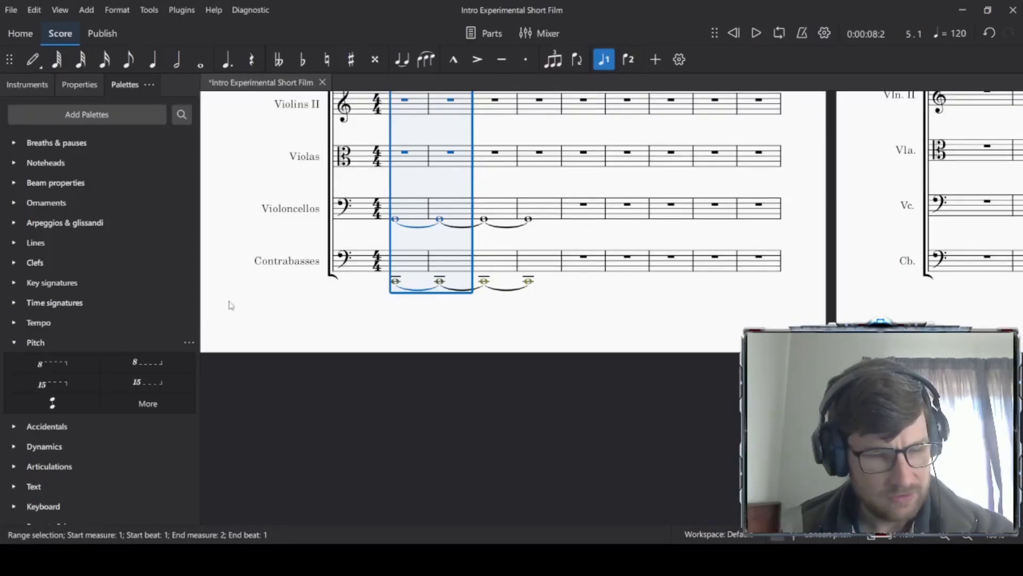
pyautogui.scroll(2, 336, 337)
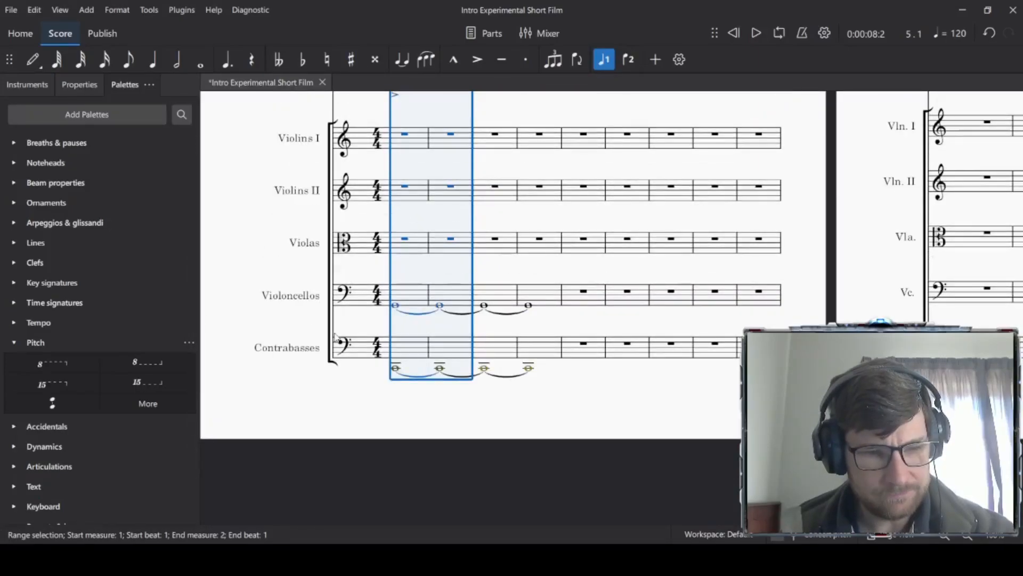
pyautogui.click(14, 343)
pyautogui.click(15, 382)
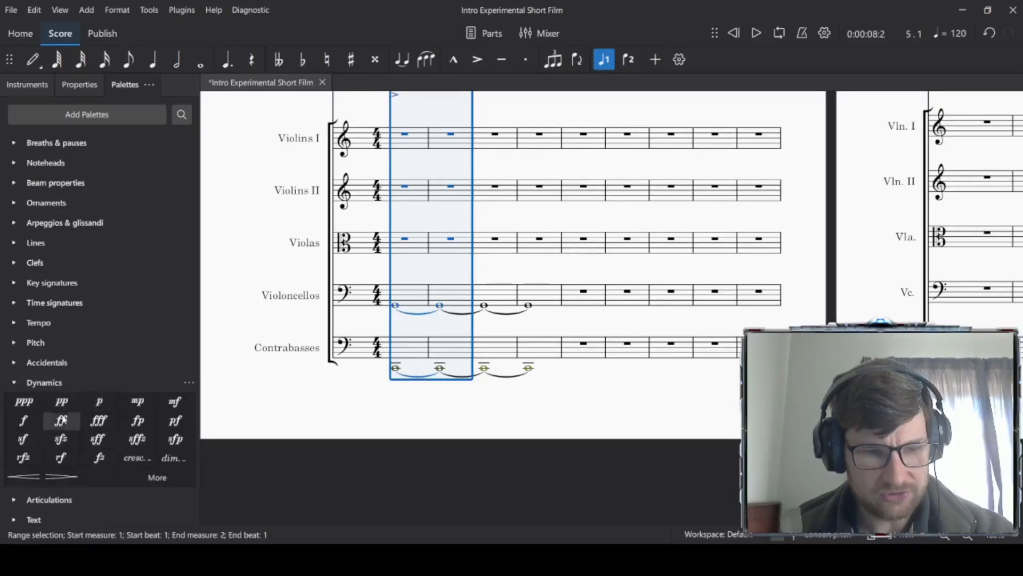
pyautogui.click(28, 478)
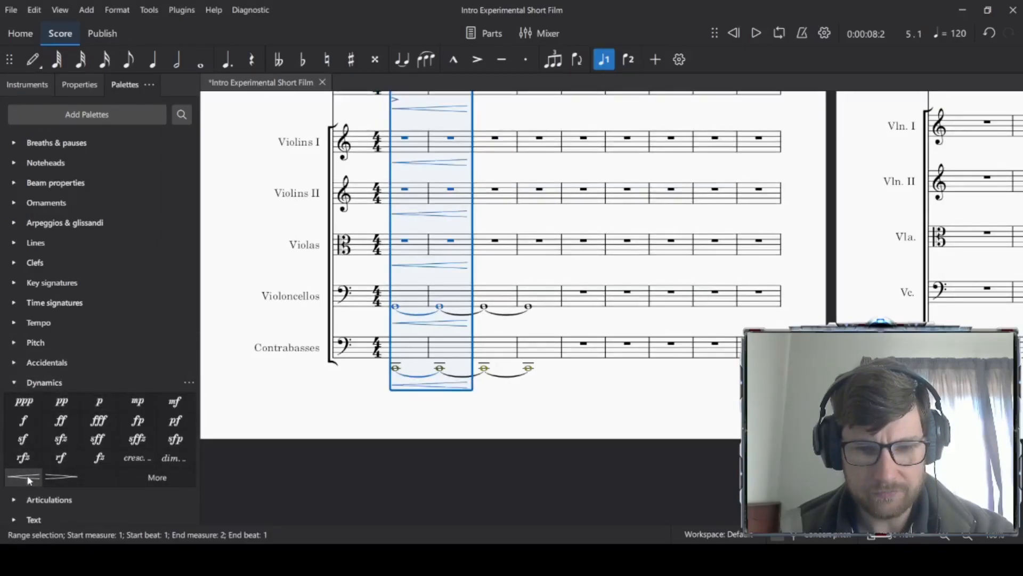
# Step: Add a diminuendo hairpin across measures 3 and 4 of all staves from Bassoons down to Contrabasses
pyautogui.click(503, 357)
pyautogui.scroll(6, 503, 356)
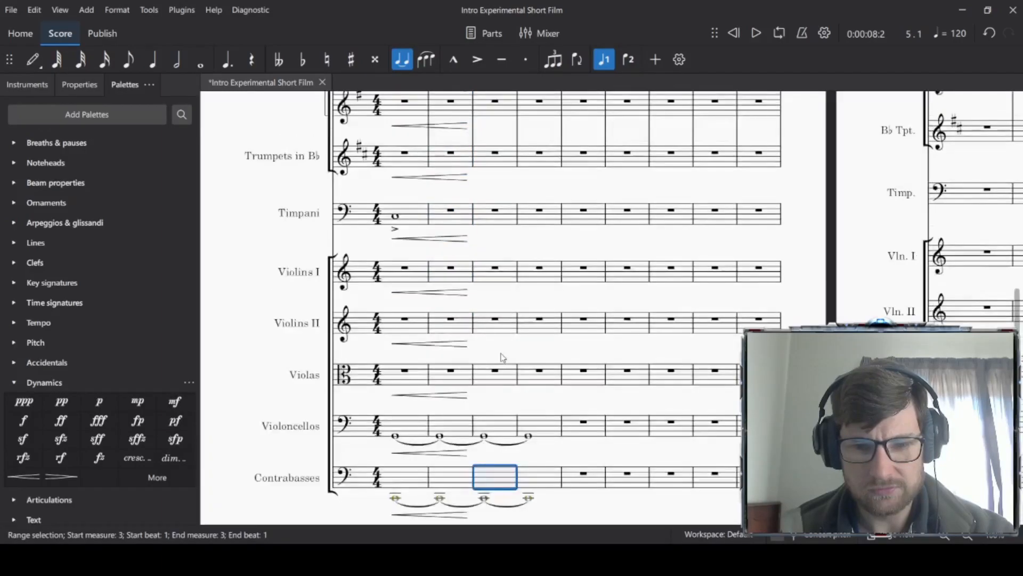
pyautogui.keyDown('shift'); pyautogui.click(540, 250); pyautogui.keyUp('shift')
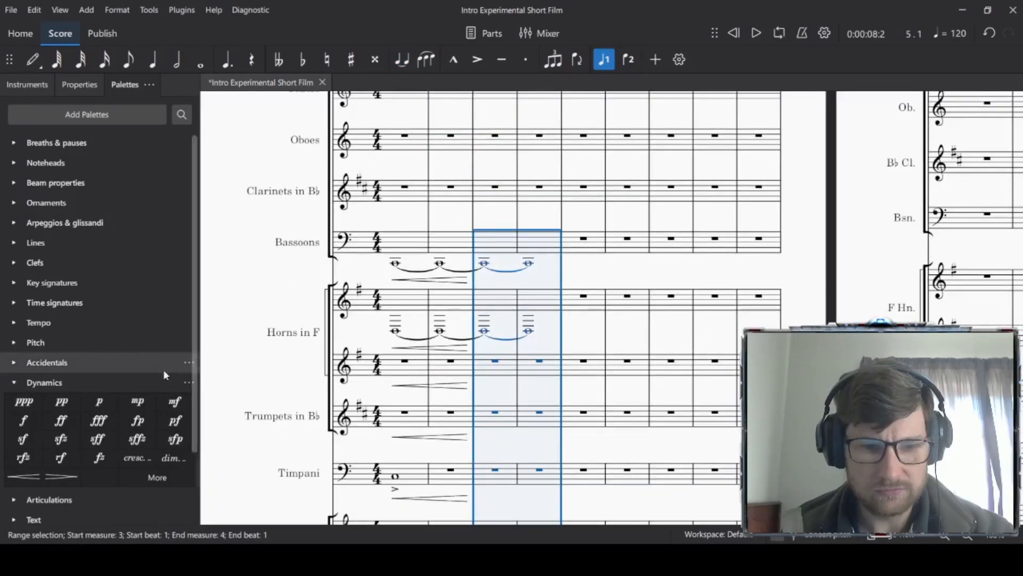
pyautogui.click(60, 476)
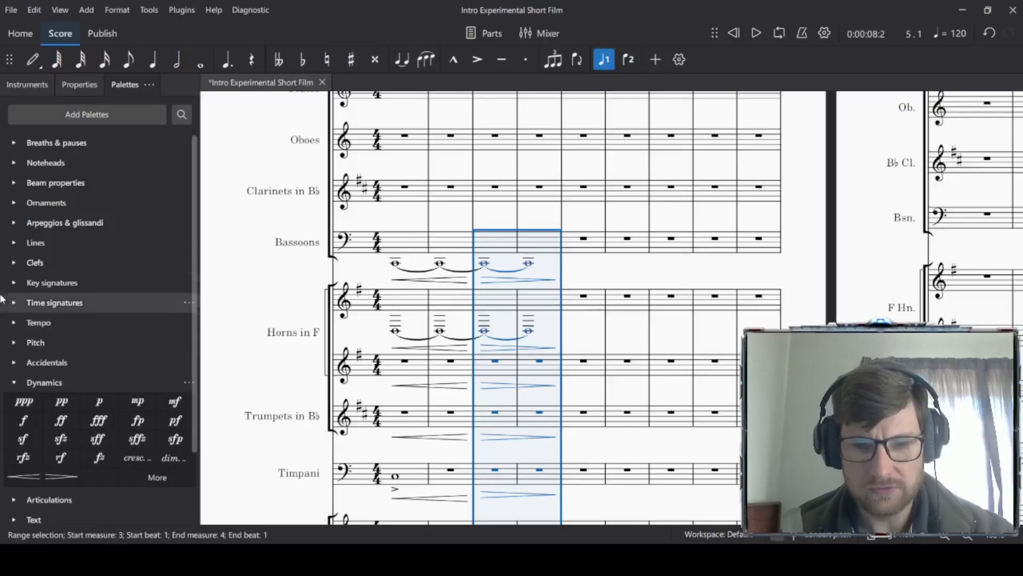
pyautogui.scroll(-5, 566, 269)
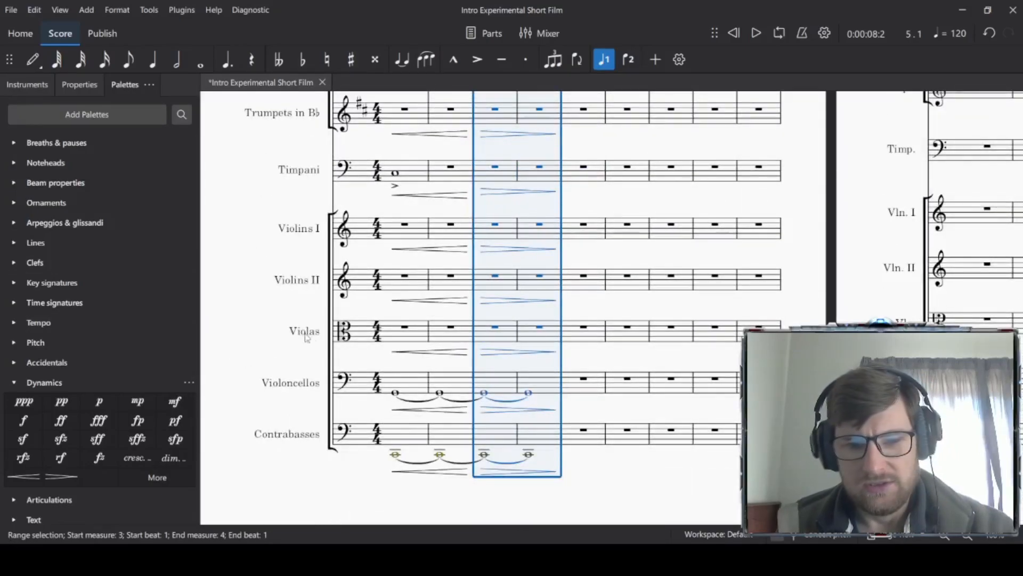
pyautogui.press('Escape')
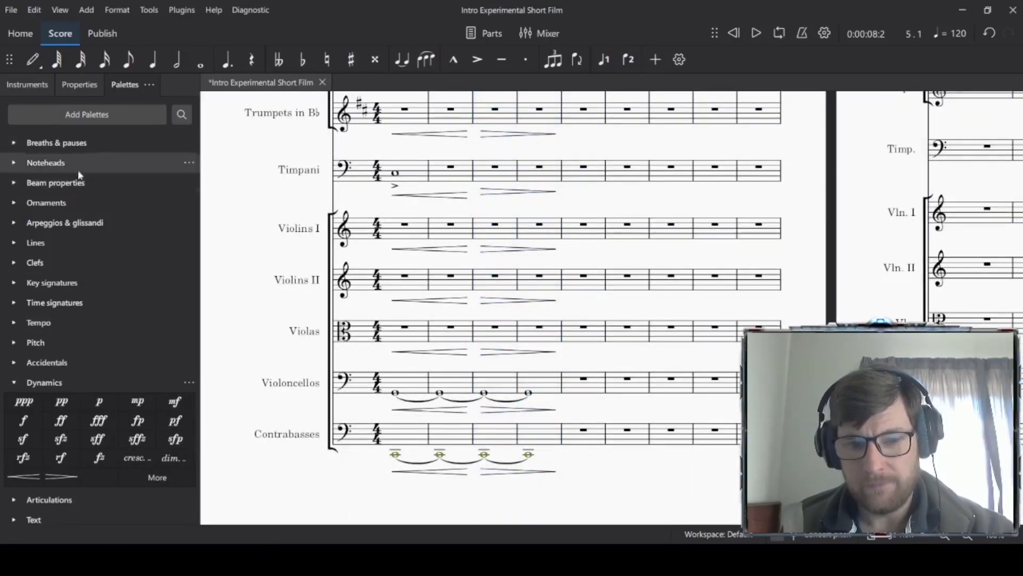
# Step: Play back the opening measures to hear the chord with the crescendo and diminuendo hairpins
pyautogui.scroll(2, 379, 268)
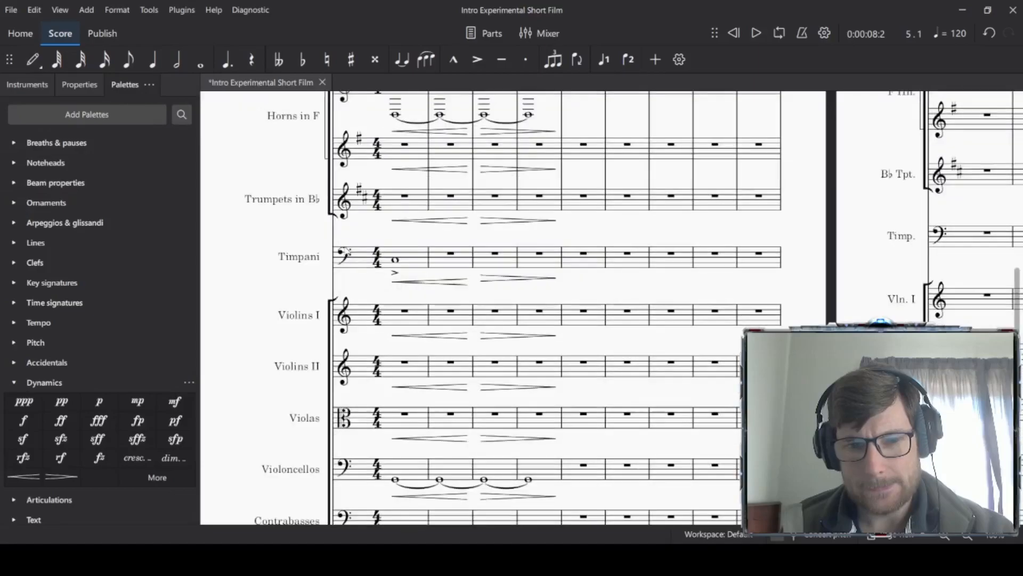
pyautogui.click(415, 196)
pyautogui.click(236, 246)
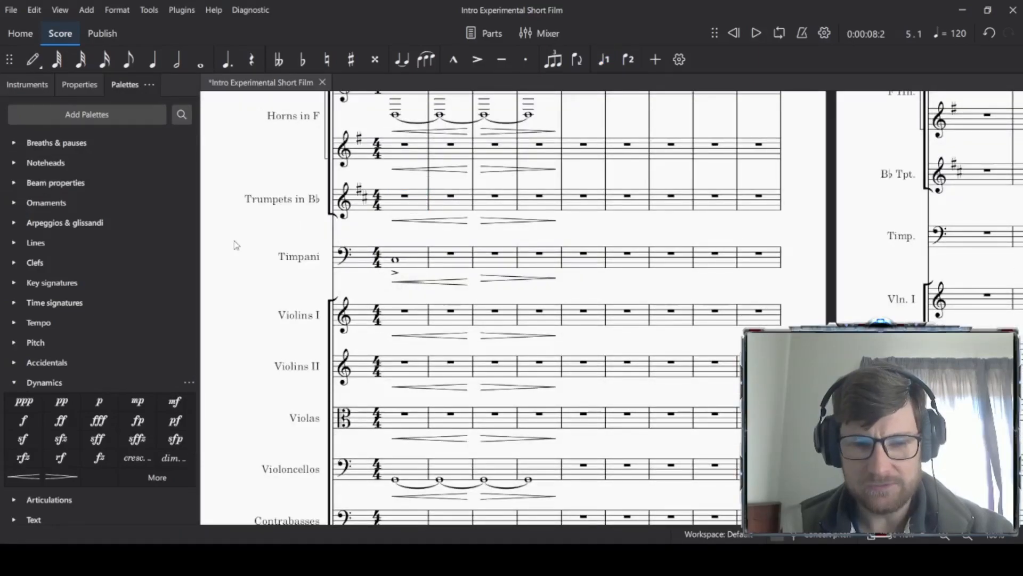
pyautogui.press('space')
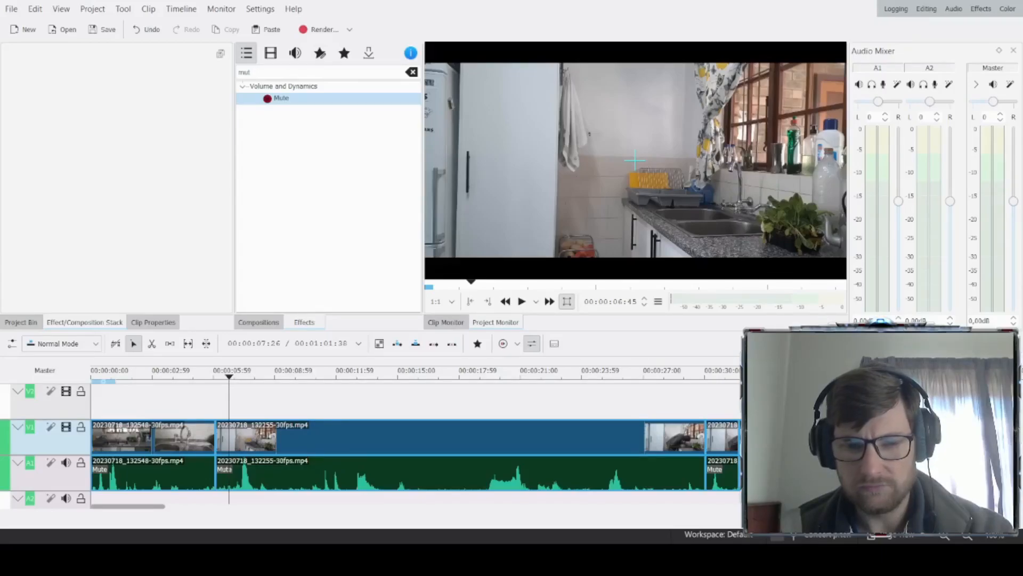
# Step: In Kdenlive, play the film edit from its start to about 55 seconds, where the man drinks at the sink
pyautogui.moveTo(127, 379); pyautogui.dragTo(63, 381)
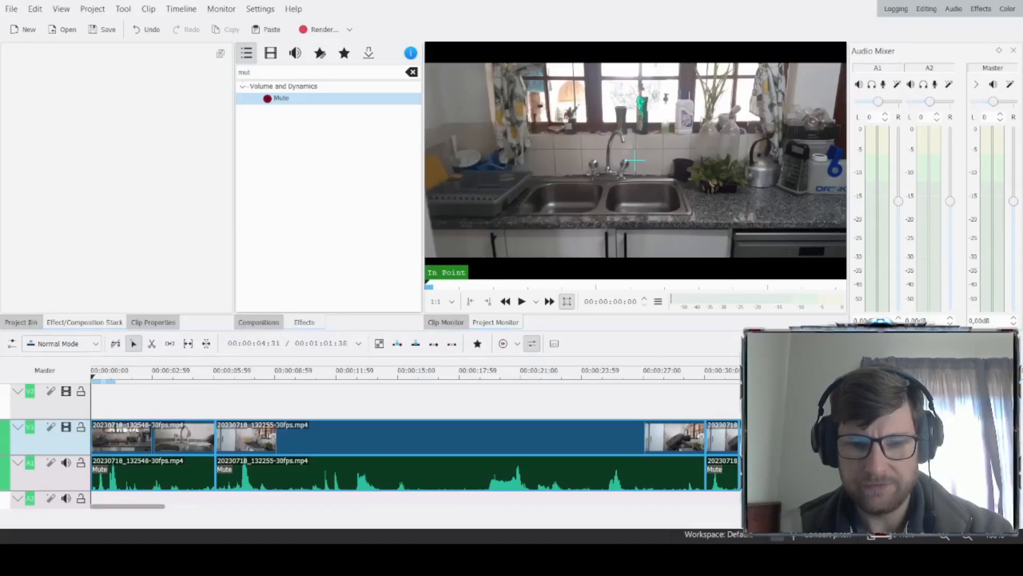
pyautogui.press('space')
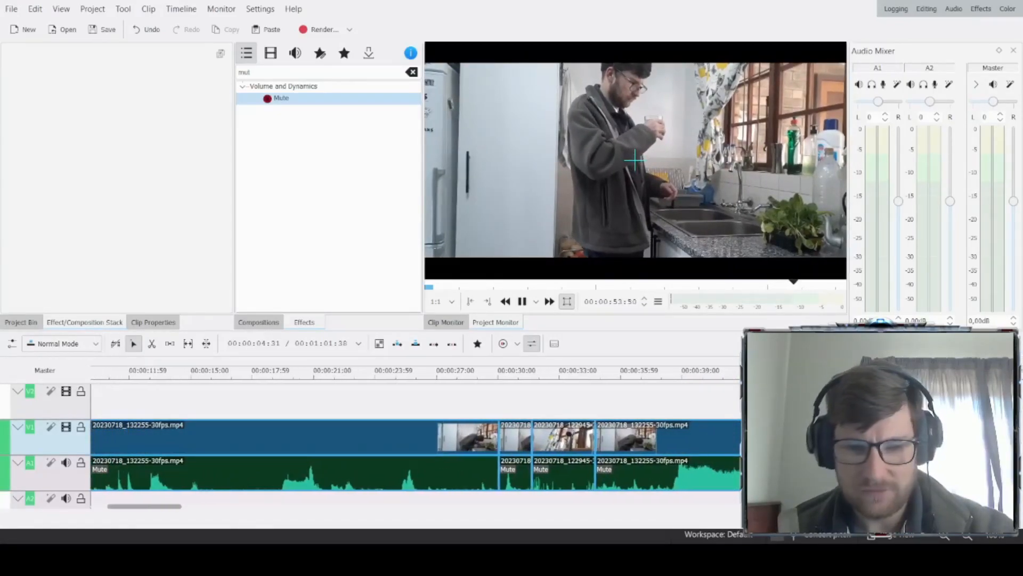
pyautogui.press('space')
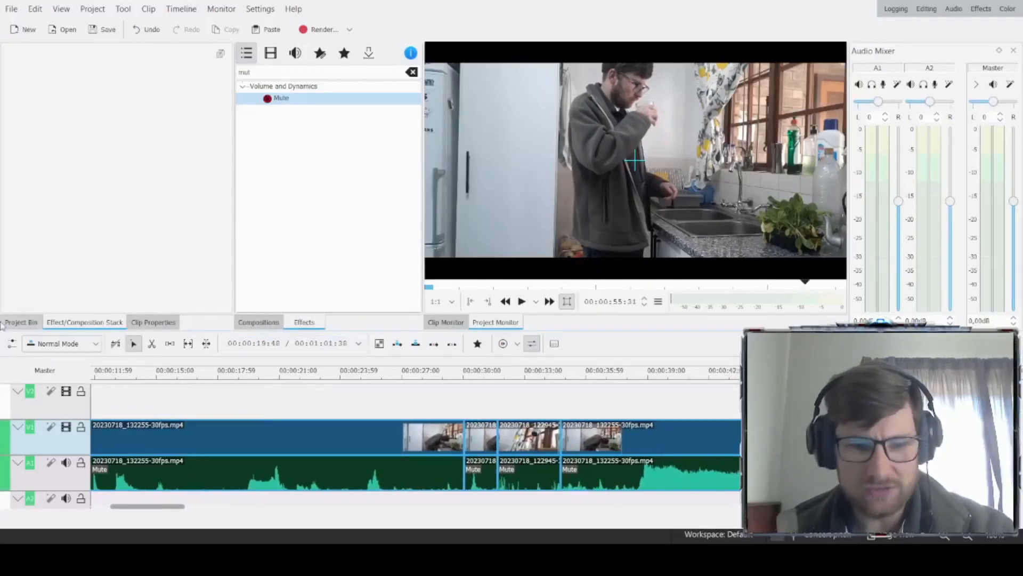
# Step: Return to the start of the film edit and replay its opening, stopping about nine seconds in
pyautogui.scroll(5, 107, 401)
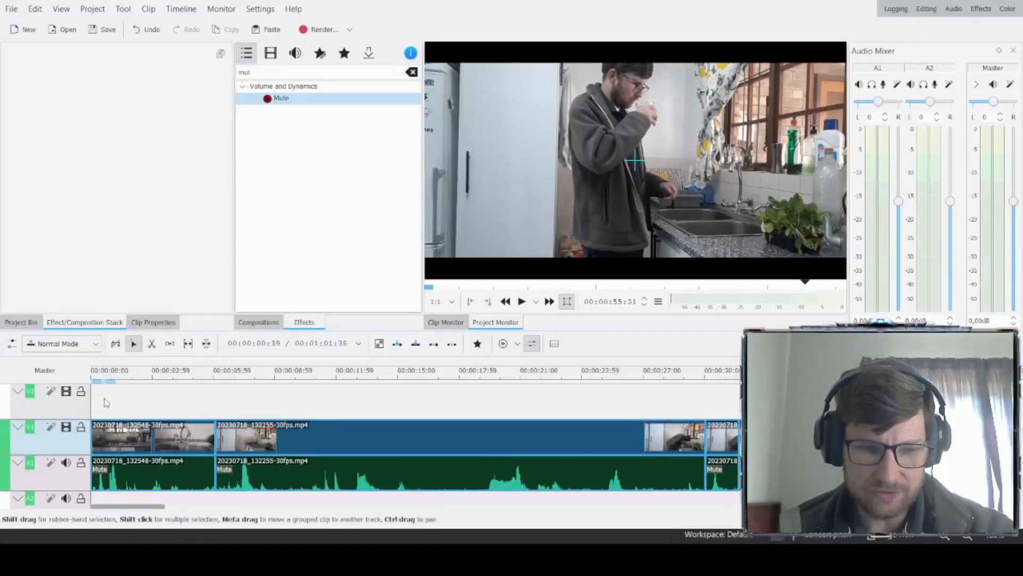
pyautogui.click(127, 385)
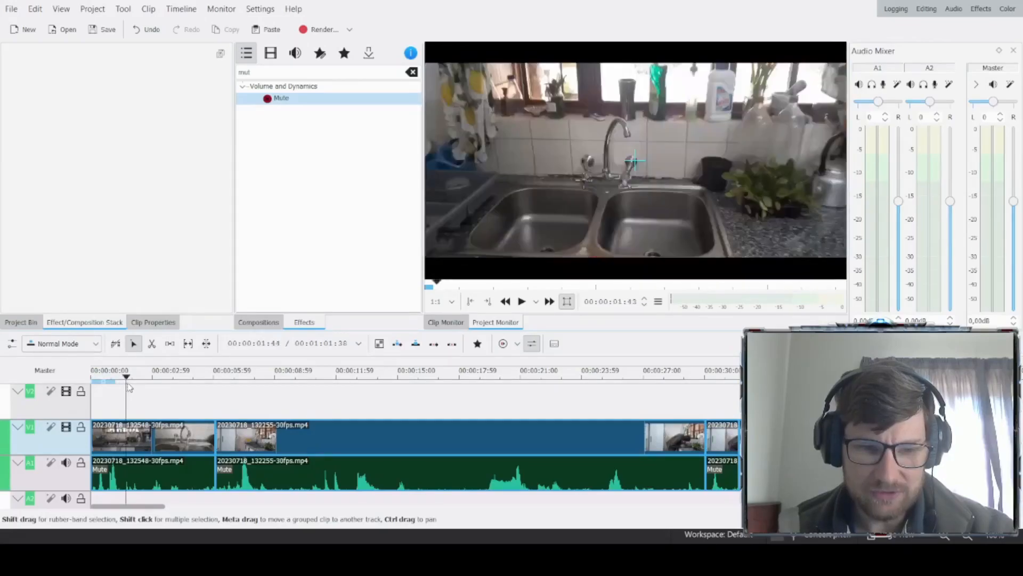
pyautogui.moveTo(127, 381); pyautogui.dragTo(70, 380)
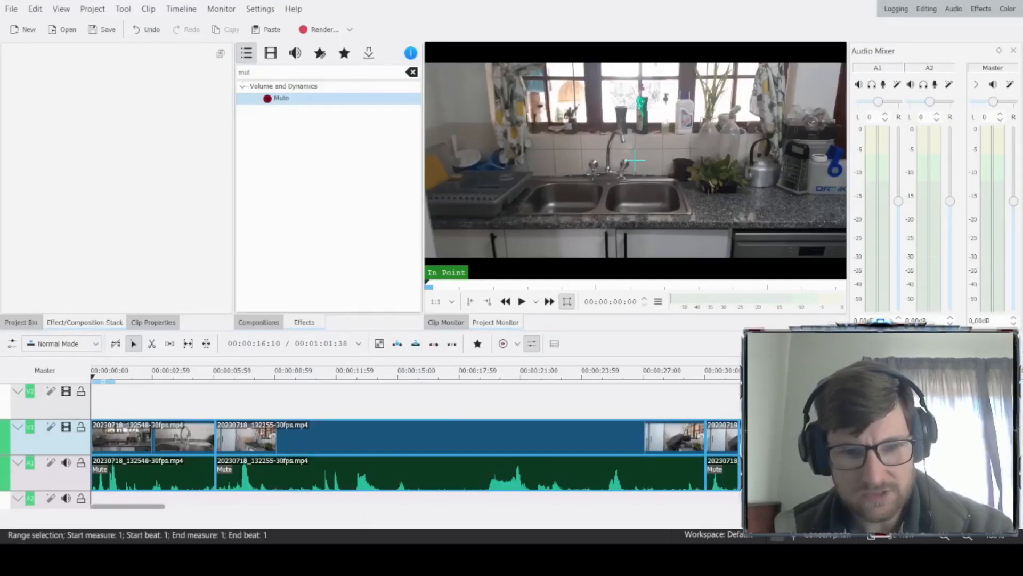
pyautogui.press('space')
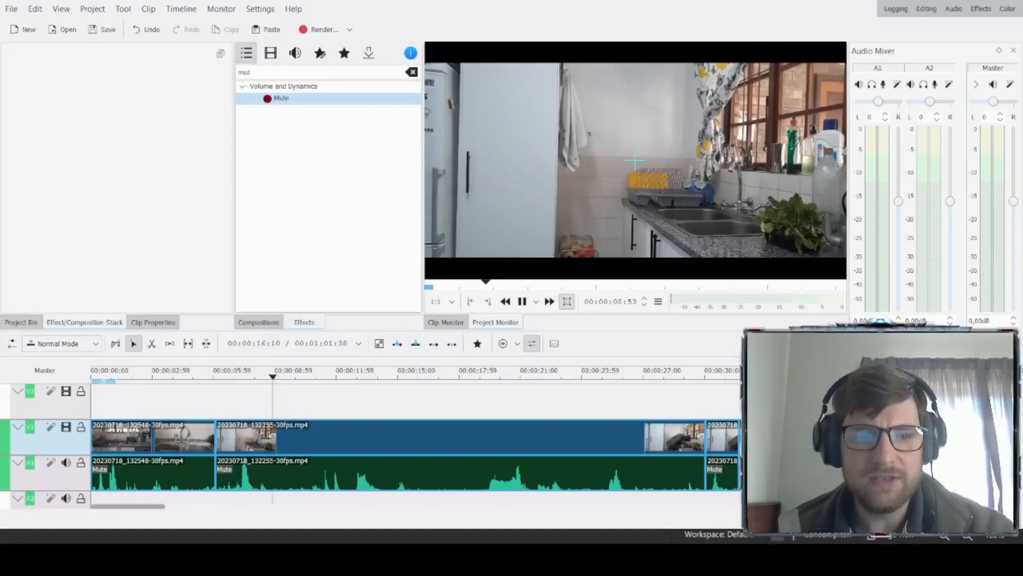
pyautogui.press('space')
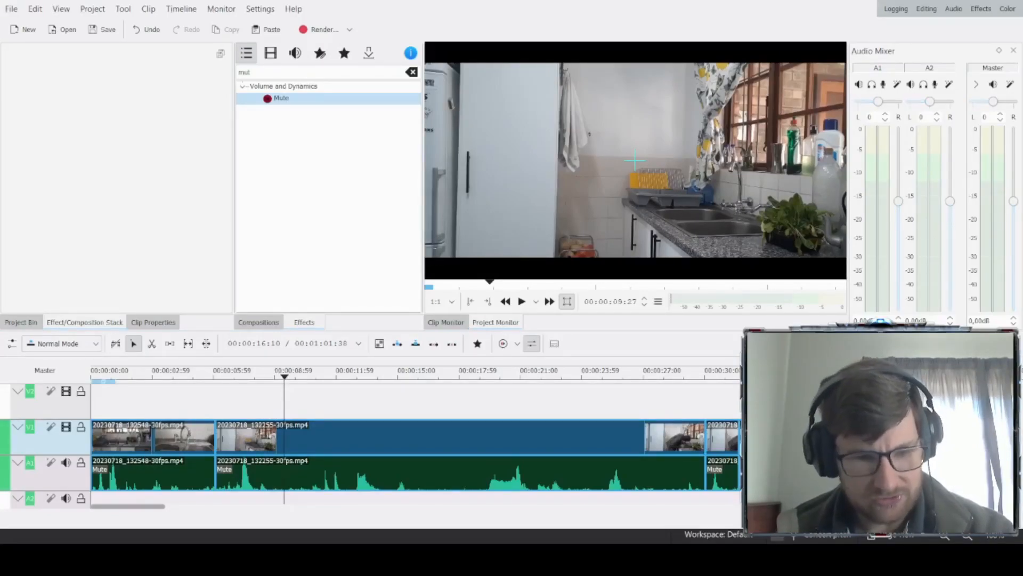
# Step: Switch back to MuseScore and review the notes and hairpins in measures 1 to 4 across all staves
pyautogui.hotkey('alt', 'Tab')
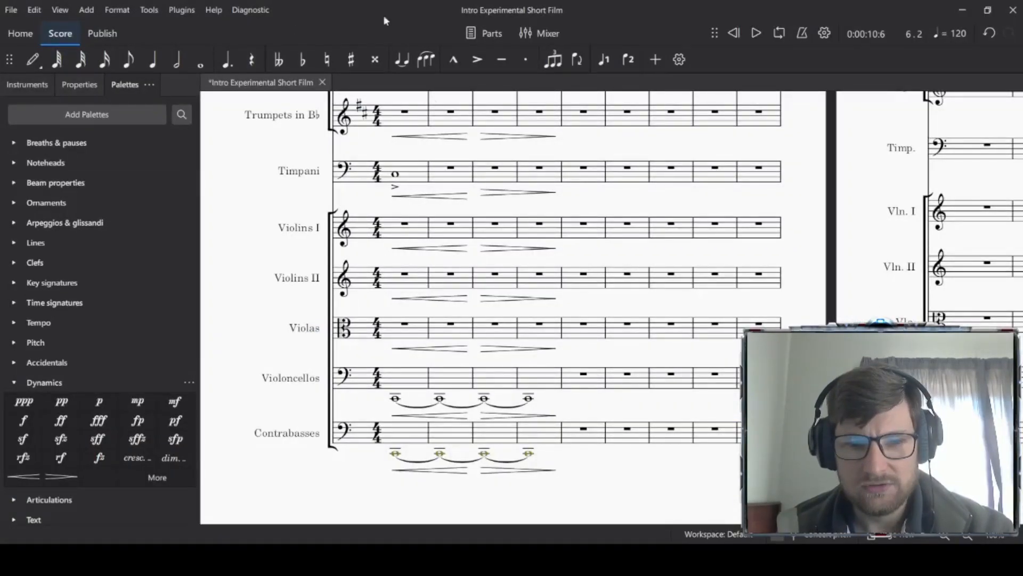
pyautogui.scroll(10, 596, 361)
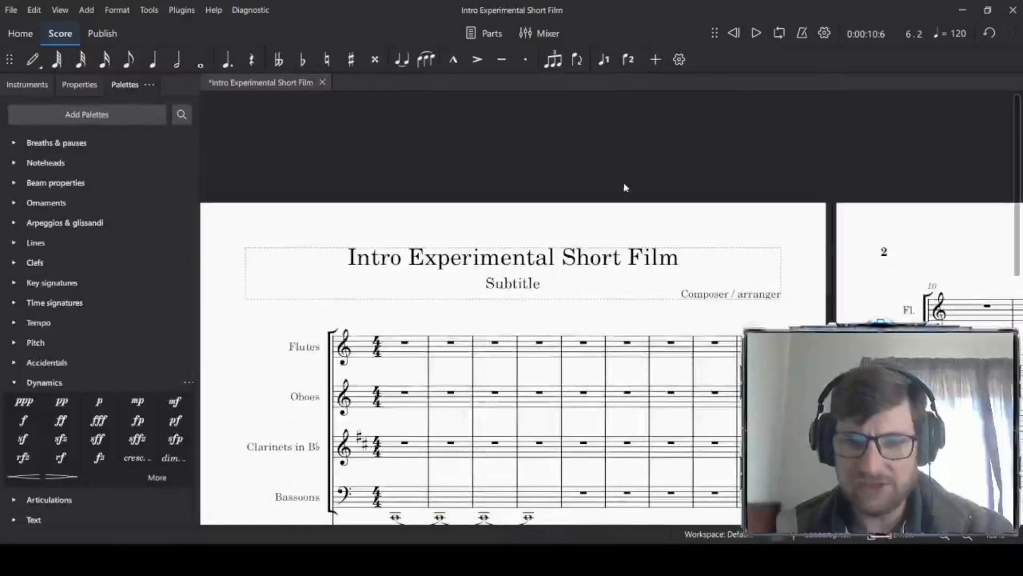
pyautogui.scroll(-3, 623, 187)
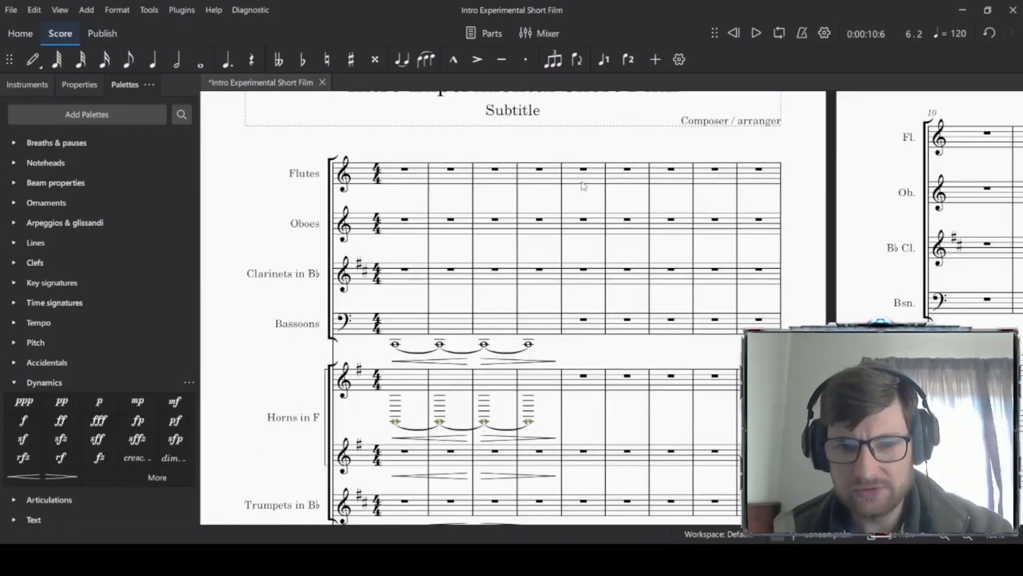
pyautogui.scroll(-2, 602, 197)
pyautogui.scroll(-4, 600, 201)
pyautogui.scroll(6, 512, 229)
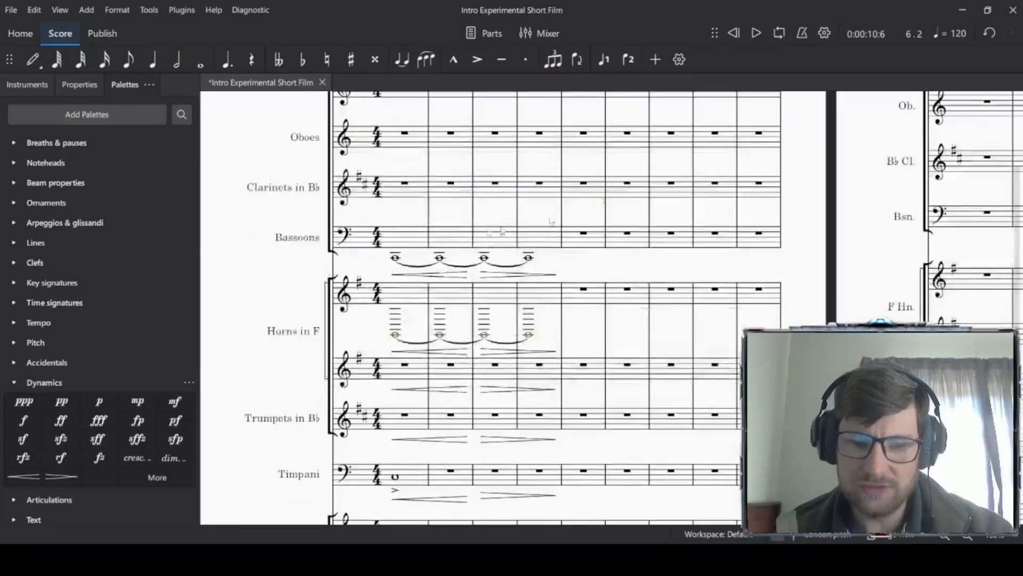
pyautogui.scroll(-5, 513, 230)
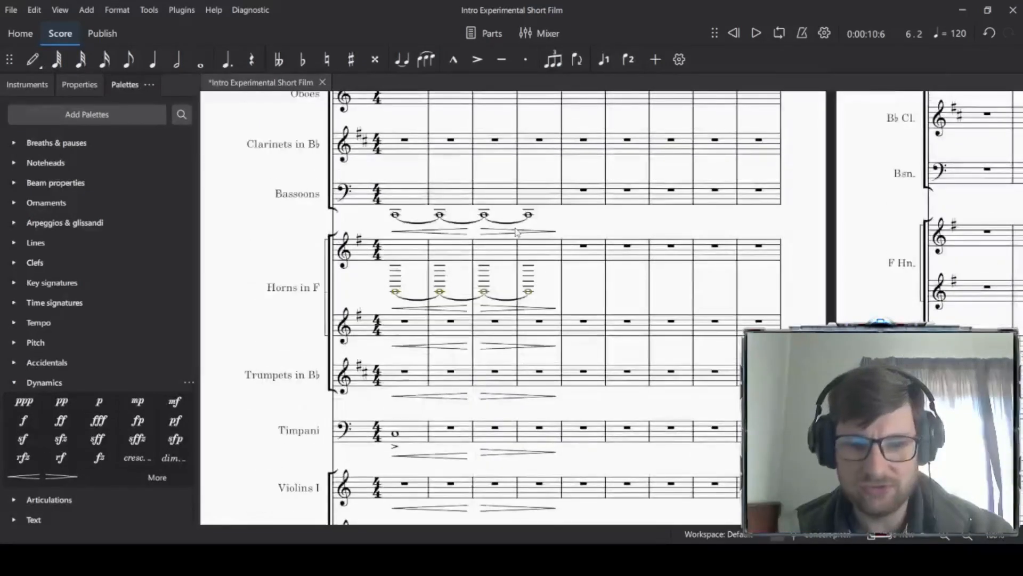
pyautogui.scroll(-4, 509, 240)
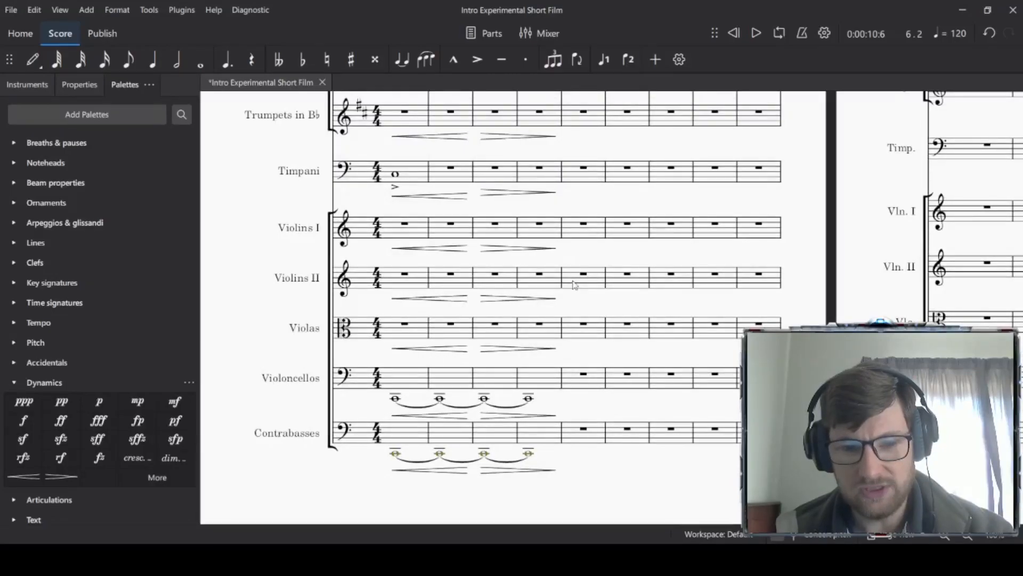
pyautogui.scroll(9, 574, 284)
# Step: Select measures 5 to 33 on all staves, from Flutes to Contrabasses, and delete these empty measures
pyautogui.click(590, 220)
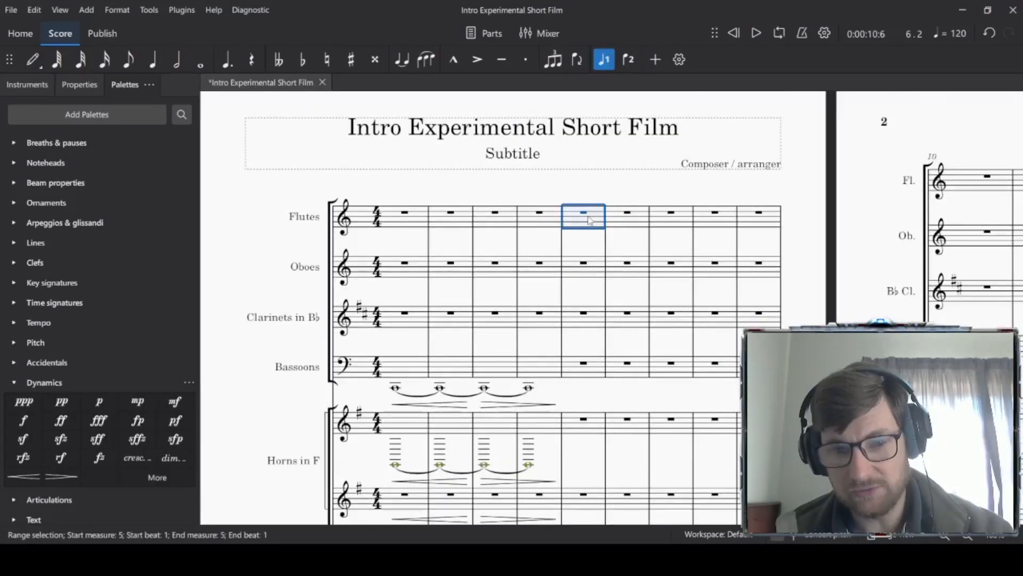
pyautogui.scroll(-10, 590, 220)
pyautogui.scroll(-5, 590, 221)
pyautogui.hscroll(8, 590, 221)
pyautogui.moveTo(441, 246); pyautogui.dragTo(166, 253)
pyautogui.moveTo(842, 425); pyautogui.dragTo(184, 420)
pyautogui.moveTo(817, 406); pyautogui.dragTo(228, 383)
pyautogui.keyDown('shift'); pyautogui.click(734, 361); pyautogui.keyUp('shift')
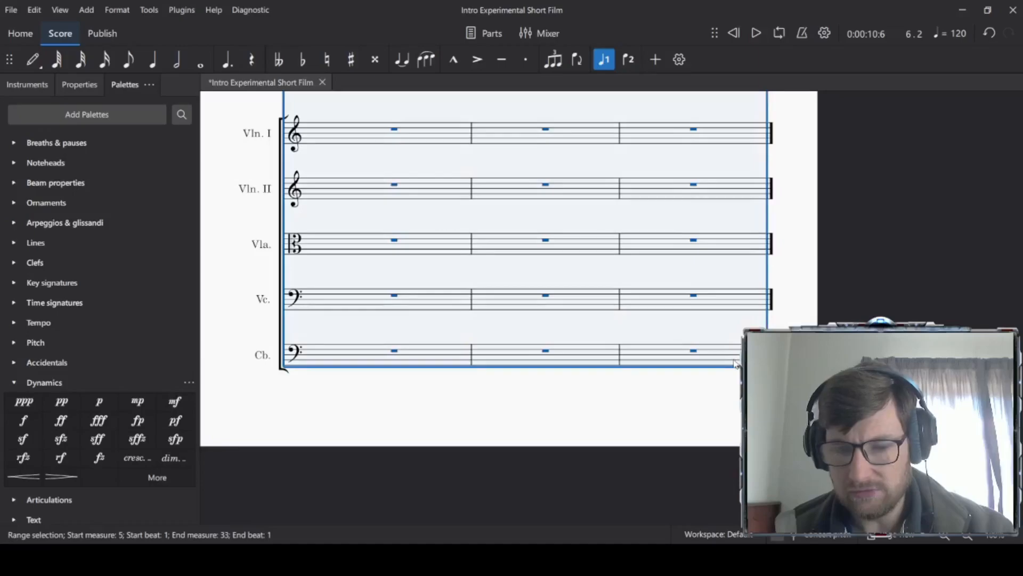
pyautogui.hotkey('ctrl', 'Delete')
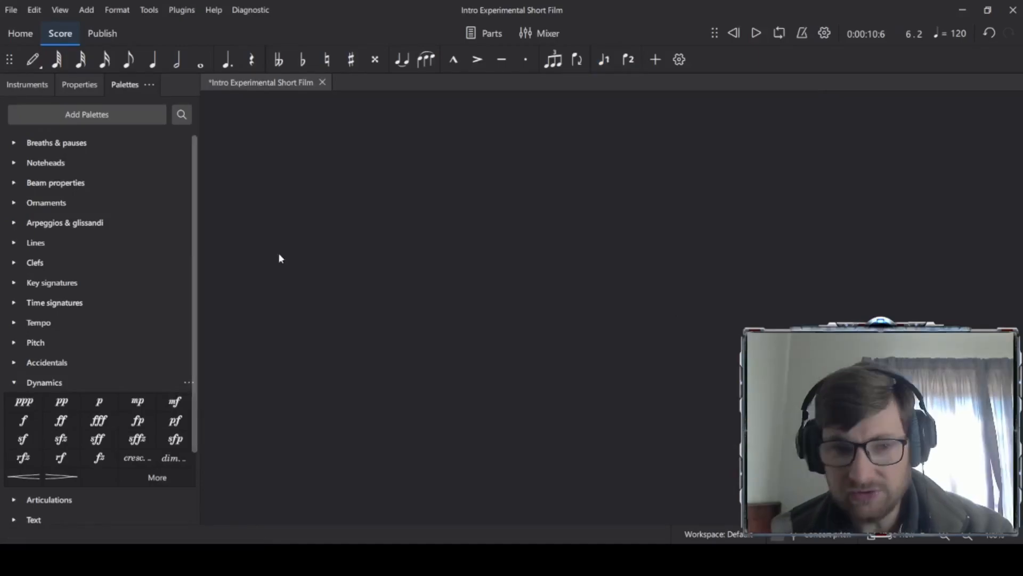
# Step: Check the shortened four-measure score and export it as the audio file Intro Experimental Short Film.mp3
pyautogui.moveTo(231, 251); pyautogui.dragTo(736, 258)
pyautogui.moveTo(382, 262); pyautogui.dragTo(806, 313)
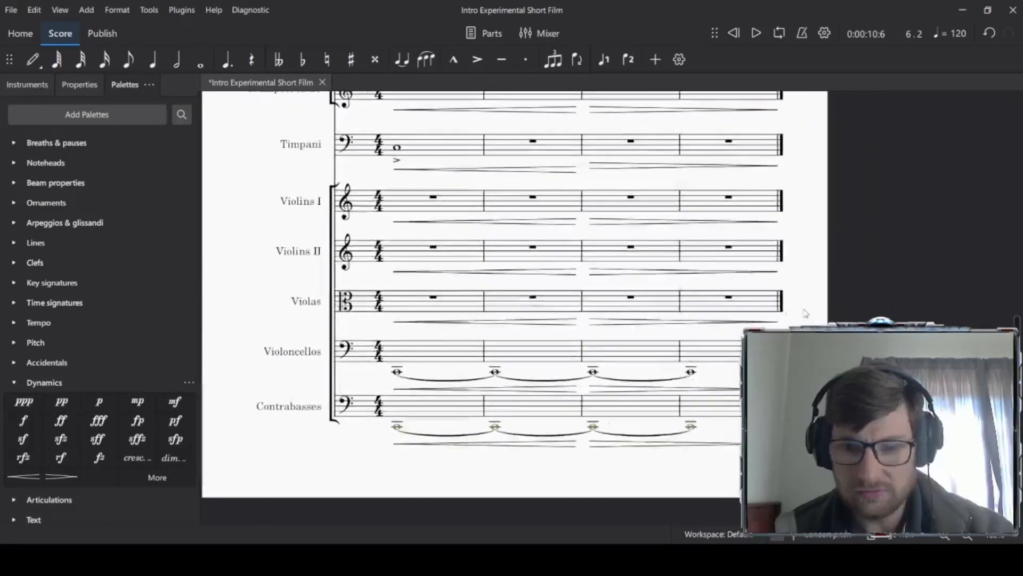
pyautogui.scroll(8, 805, 313)
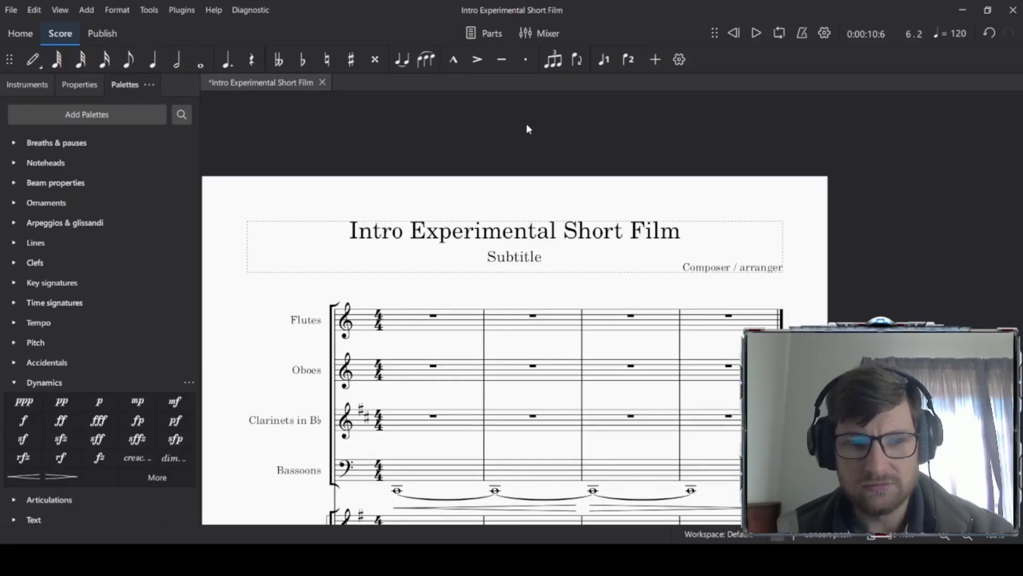
pyautogui.click(102, 33)
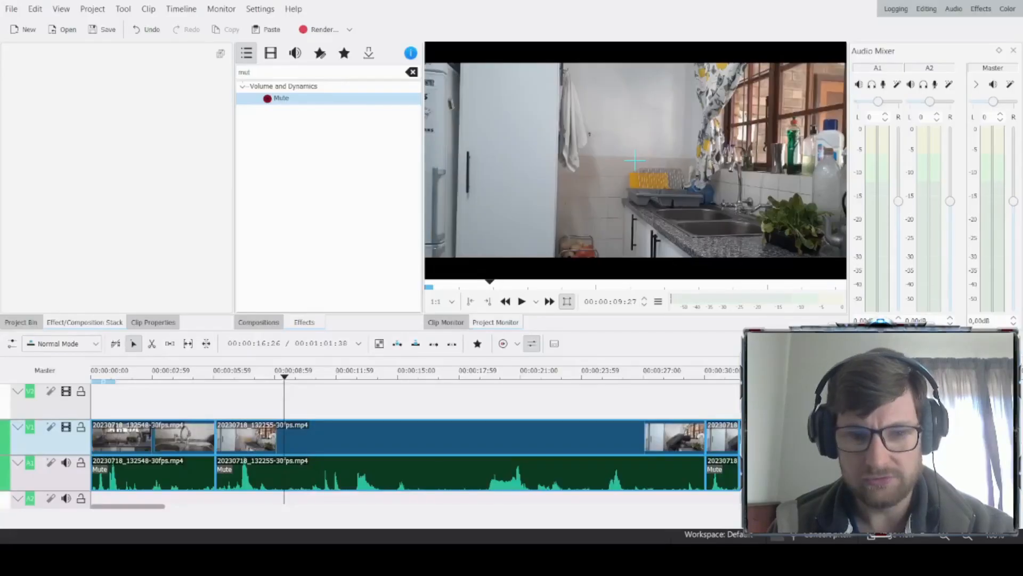
# Step: Import Intro Experimental Short Film.mp3 into the Kdenlive project and place it on track A2 at the timeline's start
pyautogui.click(290, 496)
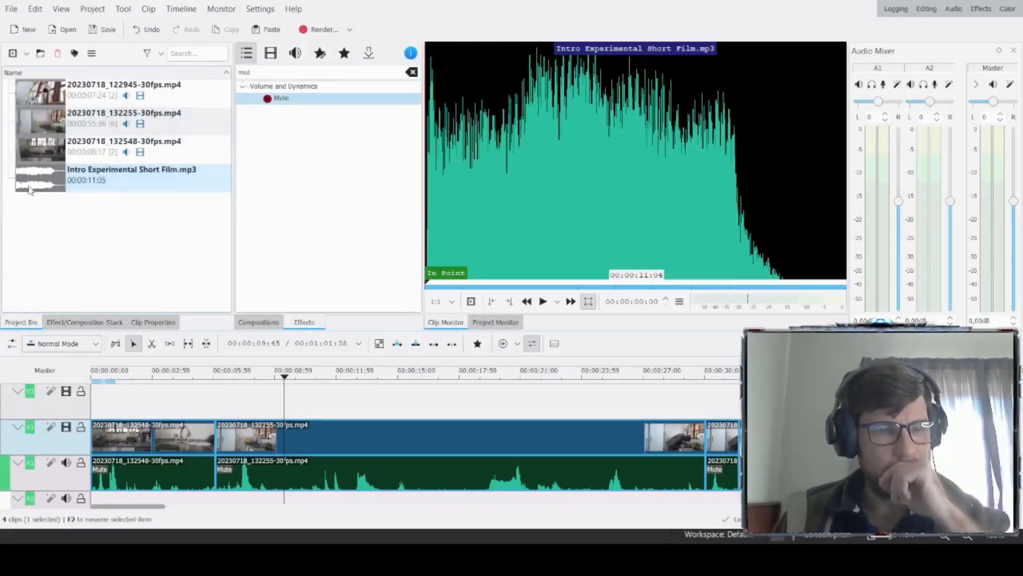
pyautogui.scroll(-1, 169, 460)
pyautogui.moveTo(44, 173); pyautogui.dragTo(136, 487)
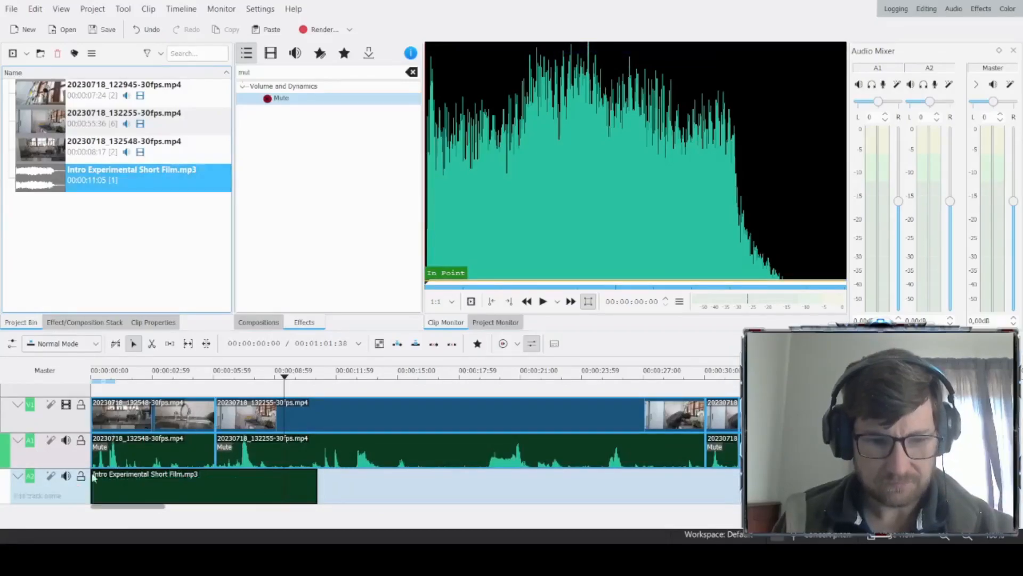
# Step: Trim the end of the music clip on A2 to the cut where 20230718_132255-30fps.mp4 begins
pyautogui.click(108, 381)
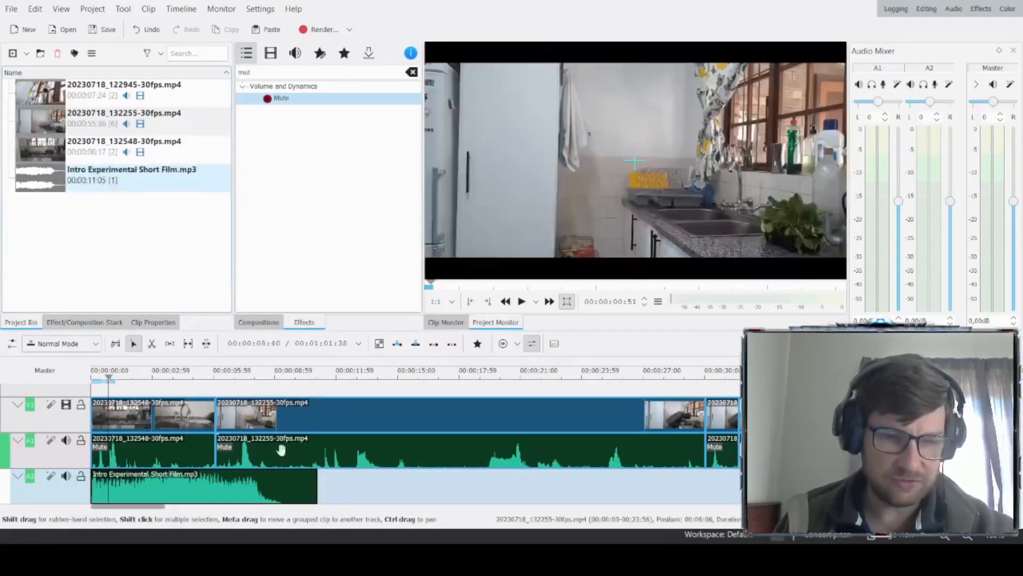
pyautogui.click(213, 380)
pyautogui.moveTo(315, 485); pyautogui.dragTo(215, 483)
# Step: Play the film edit from its start with the music until just past the end of the music clip
pyautogui.press('Home')
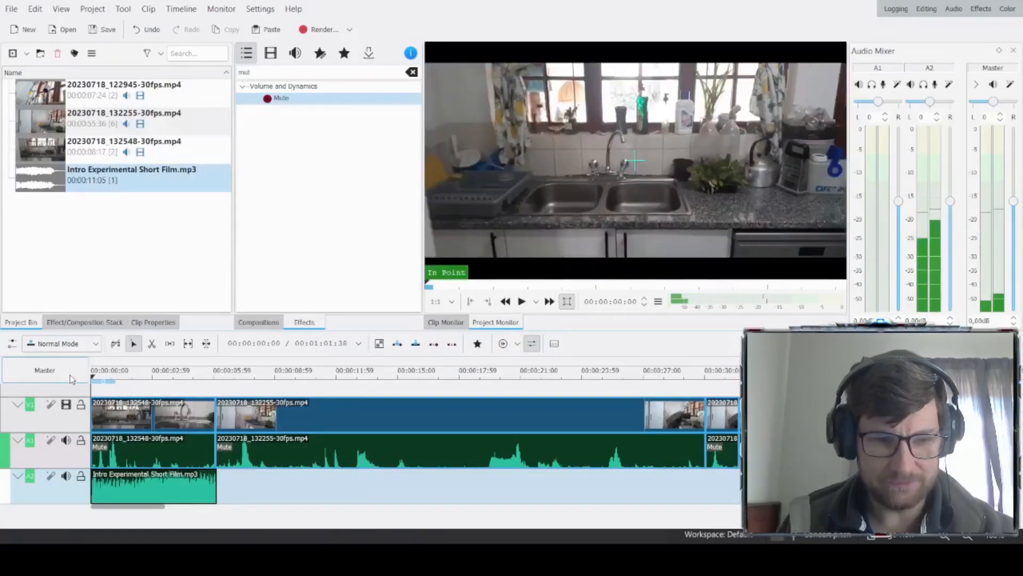
pyautogui.press('space')
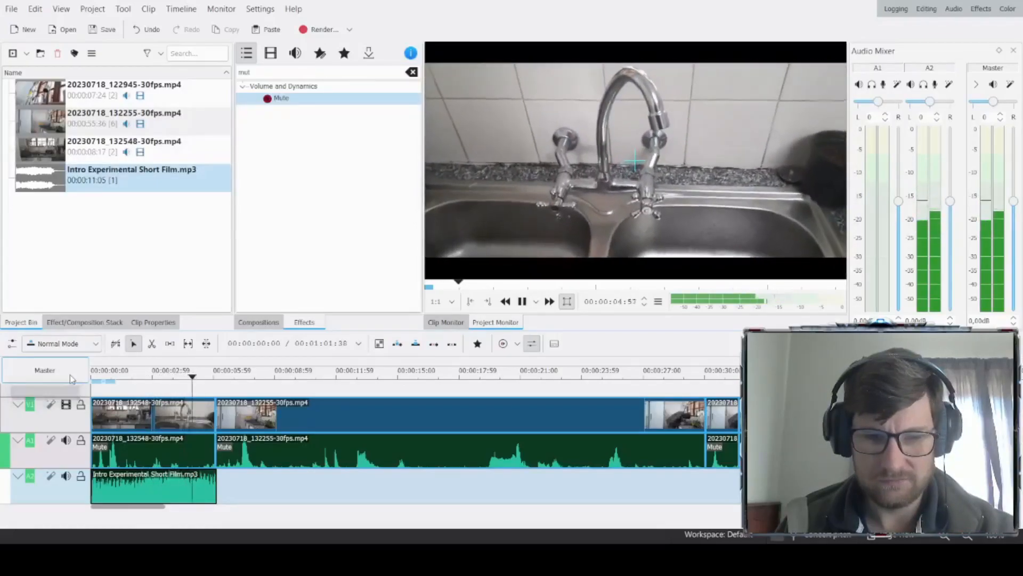
pyautogui.press('space')
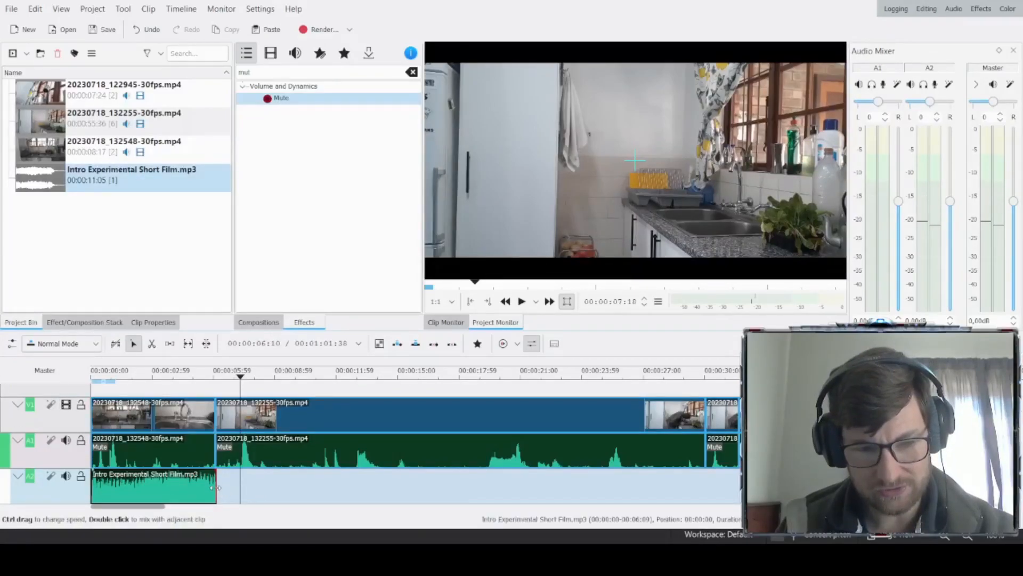
# Step: Extend the end of the music clip on A2 to about 9.5 seconds, under the third shot
pyautogui.moveTo(218, 491); pyautogui.dragTo(287, 491)
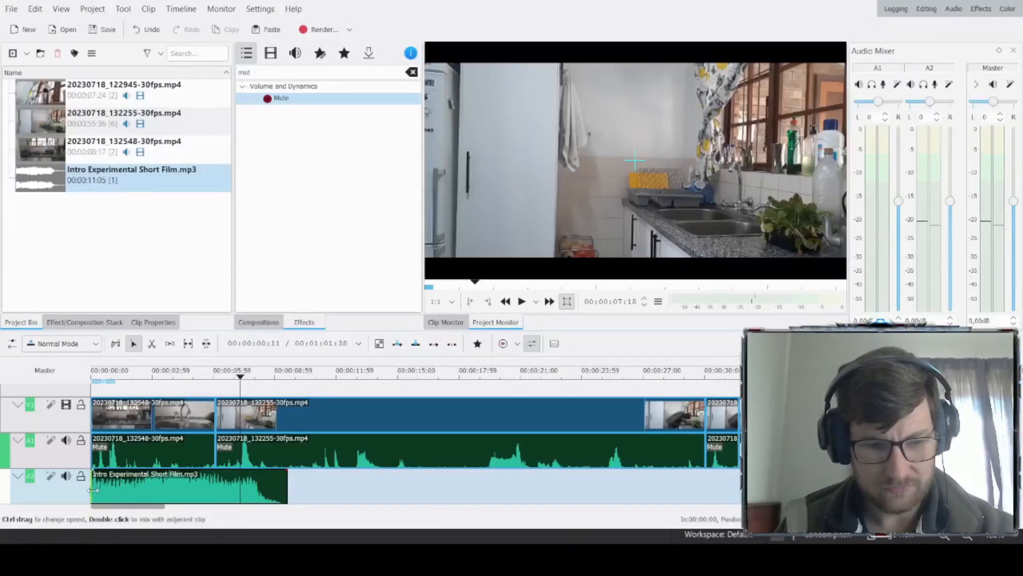
# Step: Trim about 1.7 seconds off the start of the A2 music clip, move it back to the timeline's start, and play the edit
pyautogui.moveTo(91, 490); pyautogui.dragTo(135, 493)
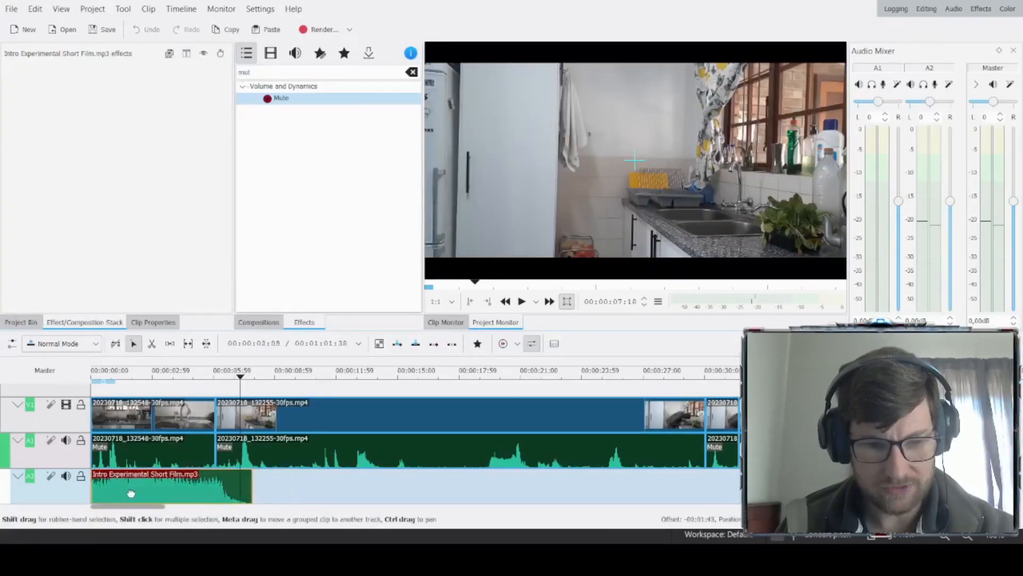
pyautogui.moveTo(109, 374); pyautogui.dragTo(79, 377)
pyautogui.press('space')
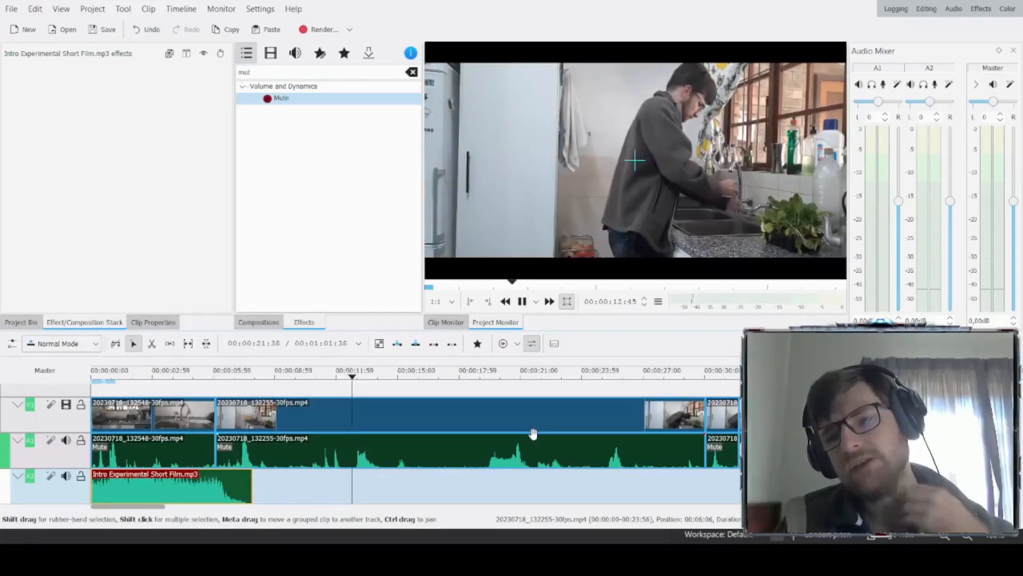
pyautogui.click(738, 197)
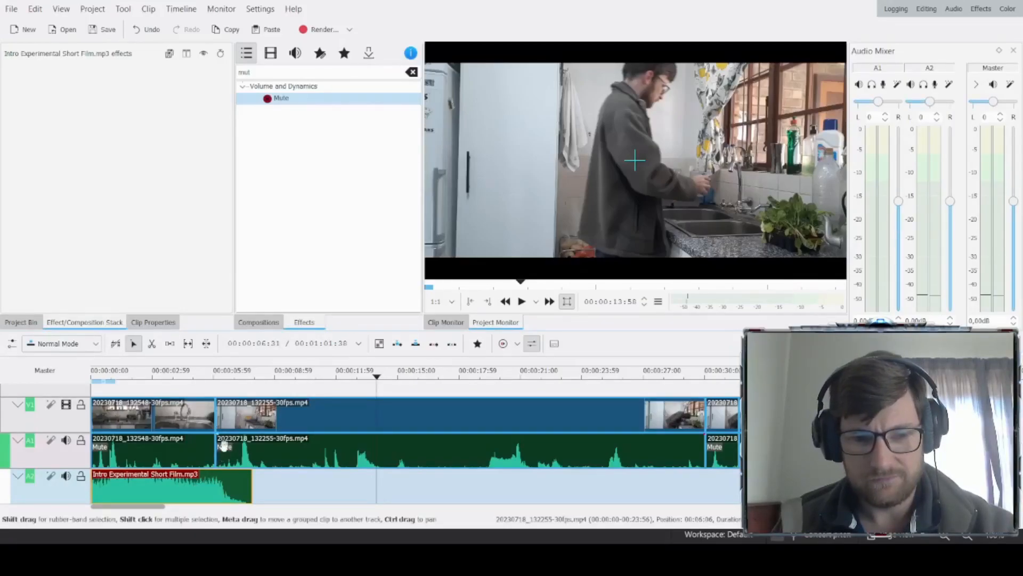
# Step: Lower the volume of track A2 in the audio mixer and play the opening until just past the music's end
pyautogui.click(174, 376)
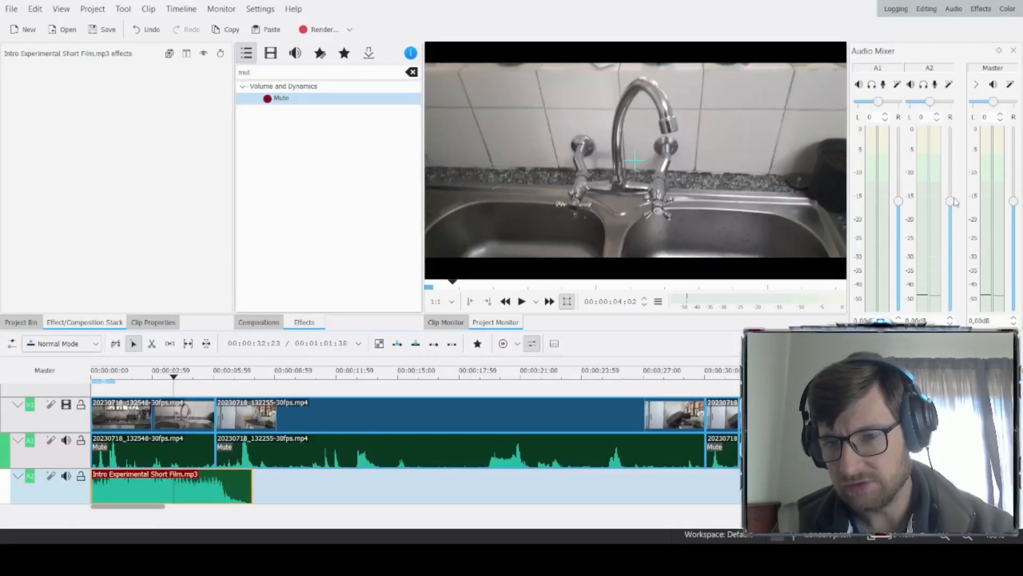
pyautogui.moveTo(951, 203); pyautogui.dragTo(952, 261)
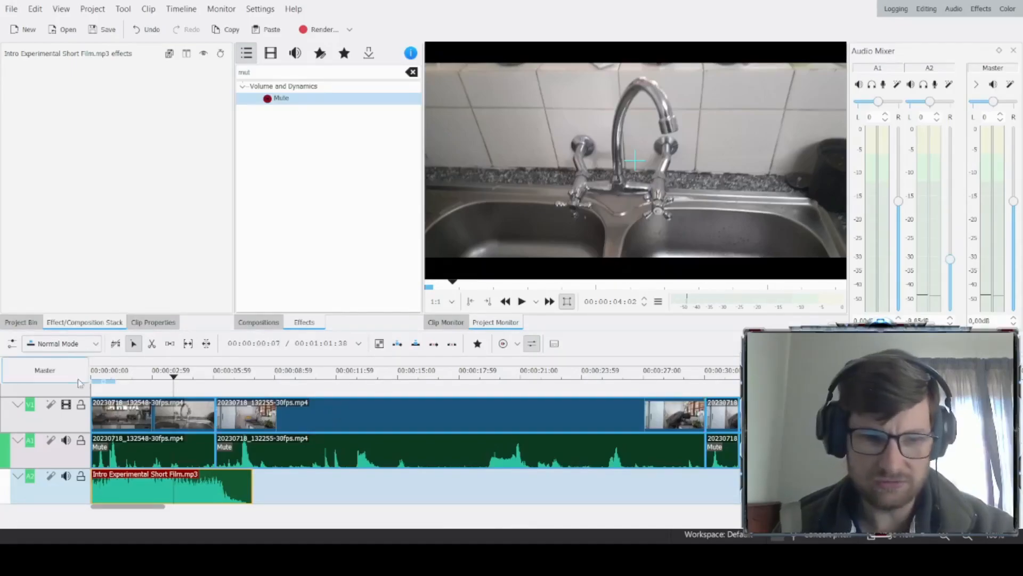
pyautogui.click(94, 381)
pyautogui.press('space')
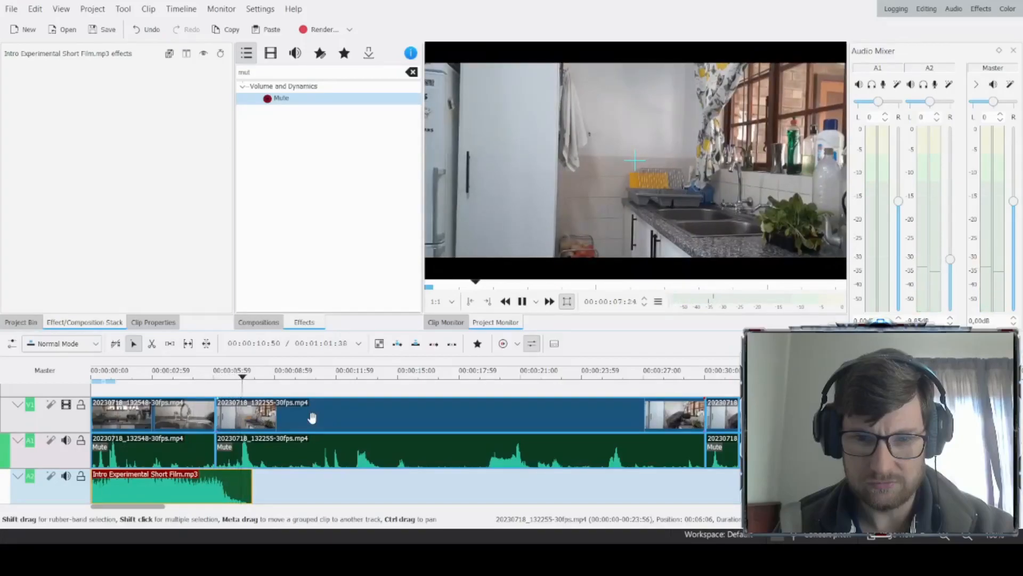
pyautogui.press('space')
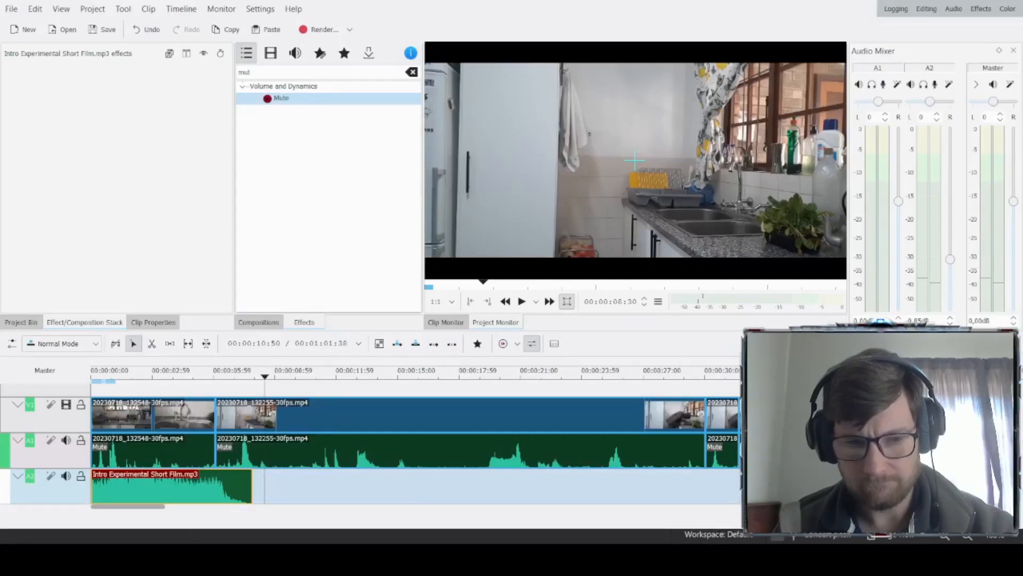
# Step: Switch to MuseScore and create a new untitled orchestral score
pyautogui.hotkey('alt', 'Tab')
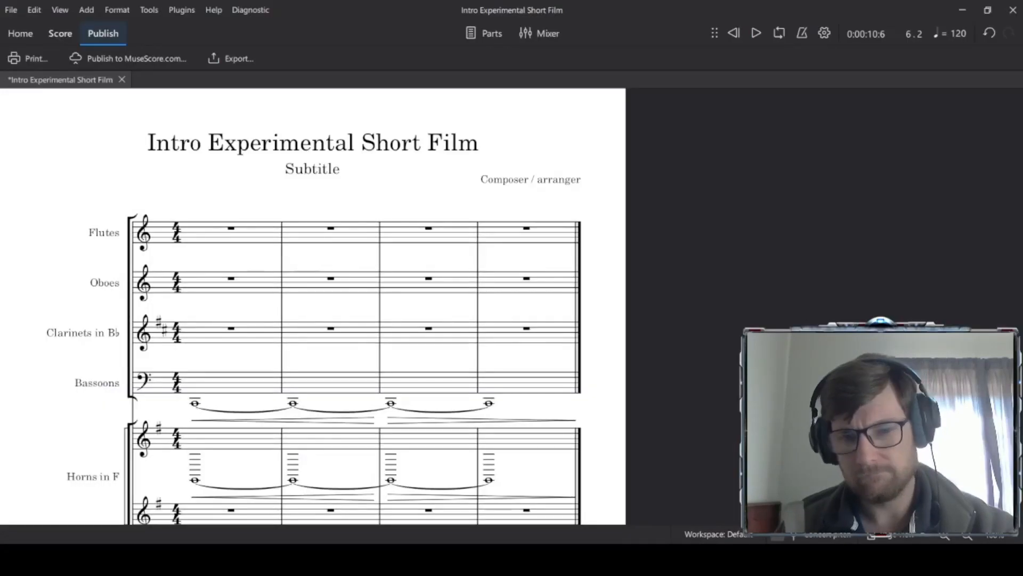
pyautogui.click(28, 37)
pyautogui.click(119, 36)
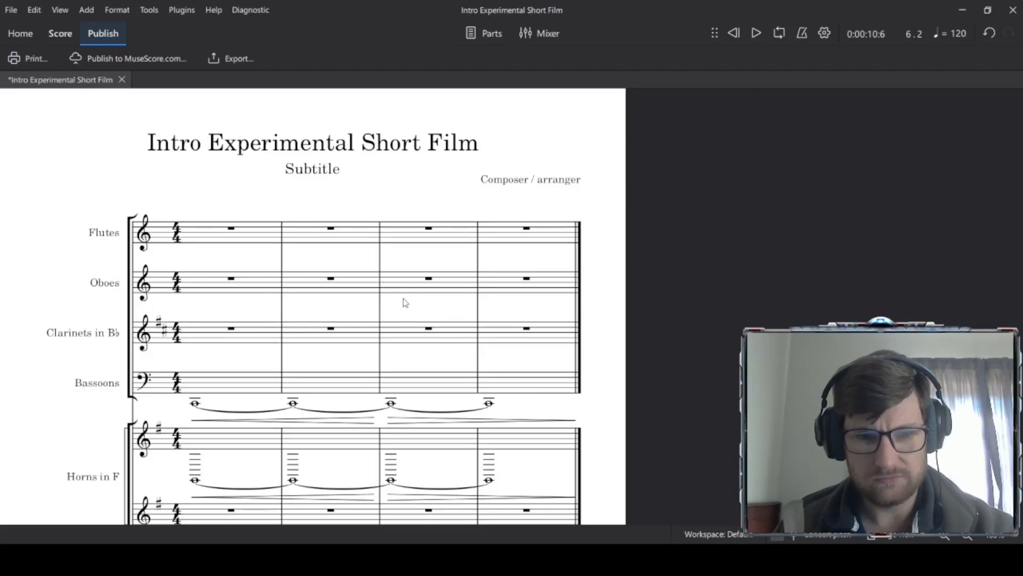
pyautogui.click(20, 33)
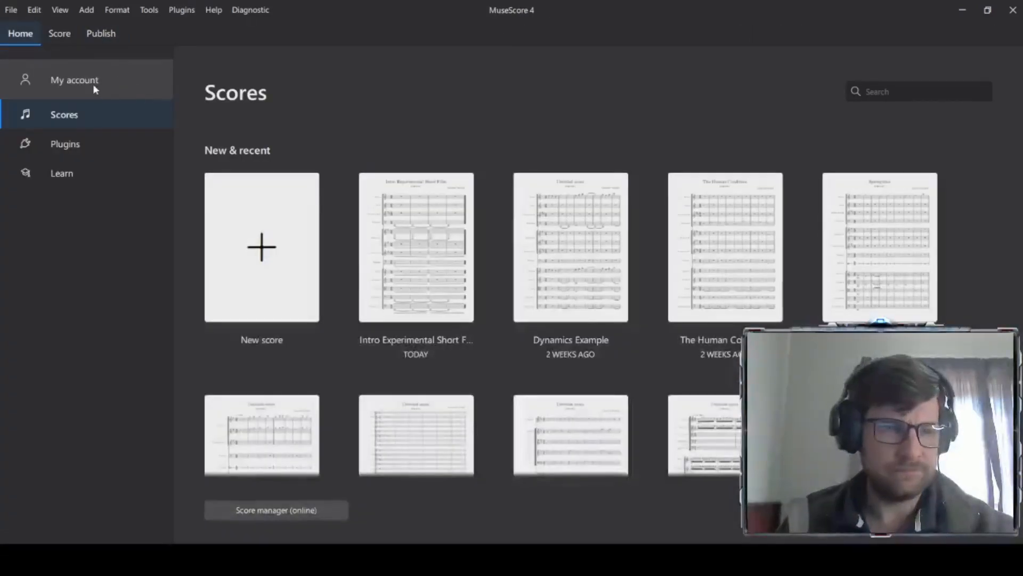
pyautogui.click(287, 245)
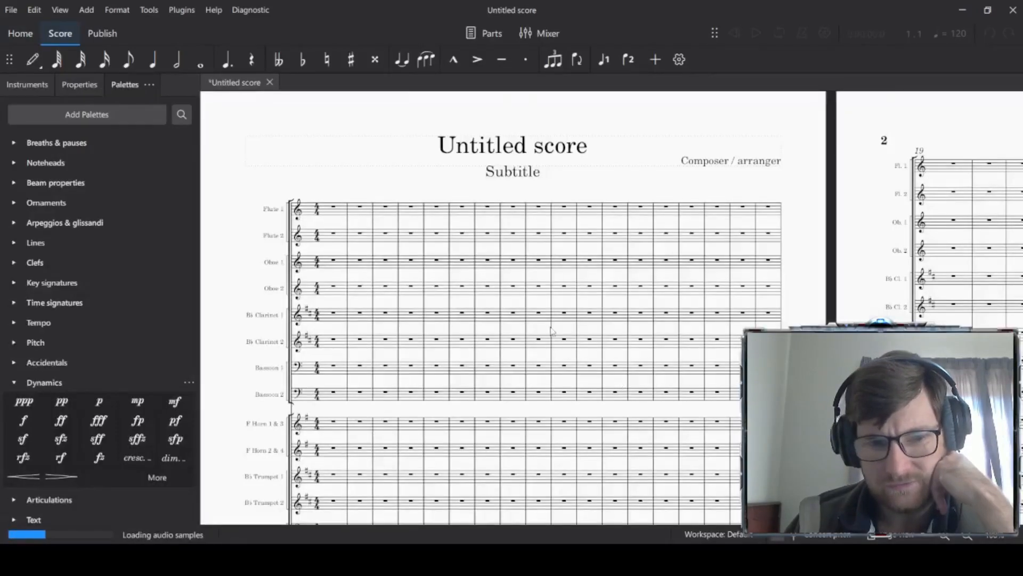
# Step: Remove the Snare Drum and the Harp from the new score's instruments
pyautogui.scroll(-3, 554, 322)
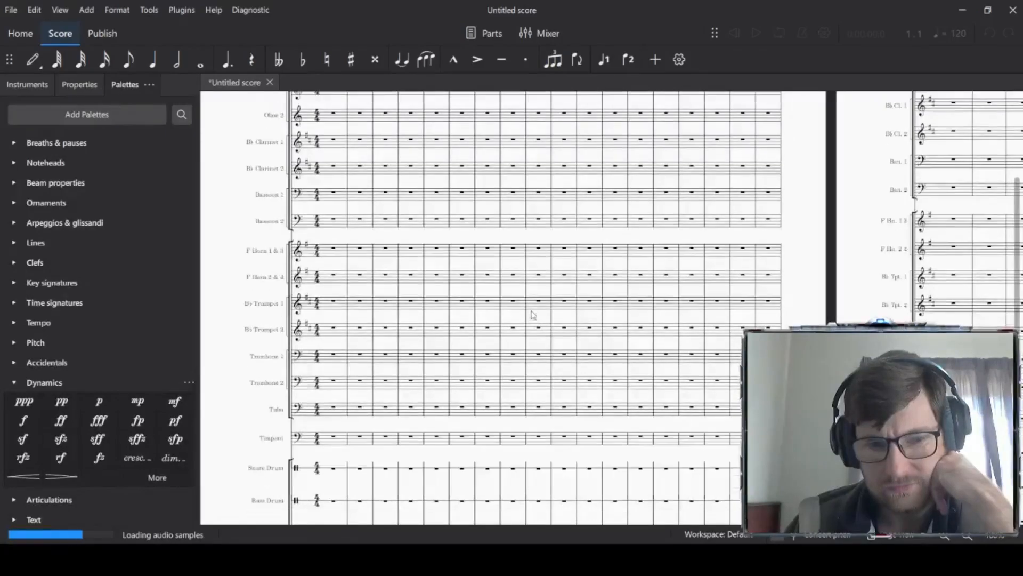
pyautogui.scroll(-2, 462, 297)
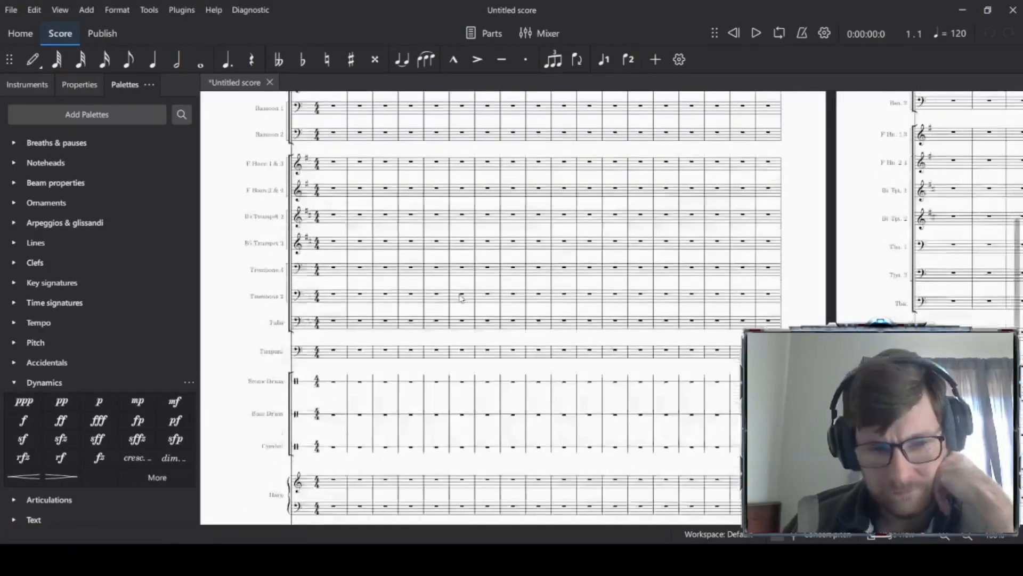
pyautogui.scroll(-1, 462, 297)
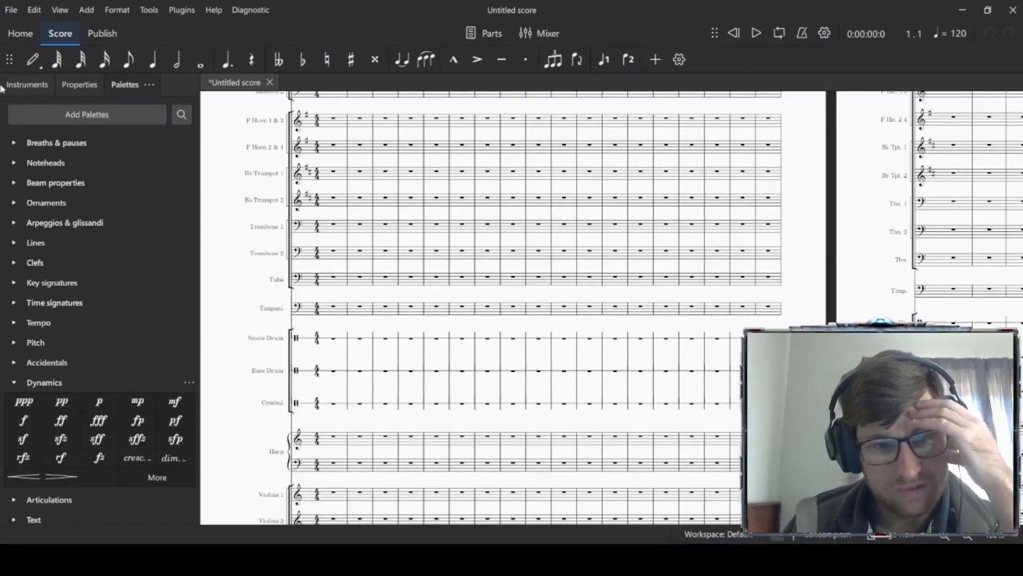
pyautogui.click(77, 86)
pyautogui.click(44, 86)
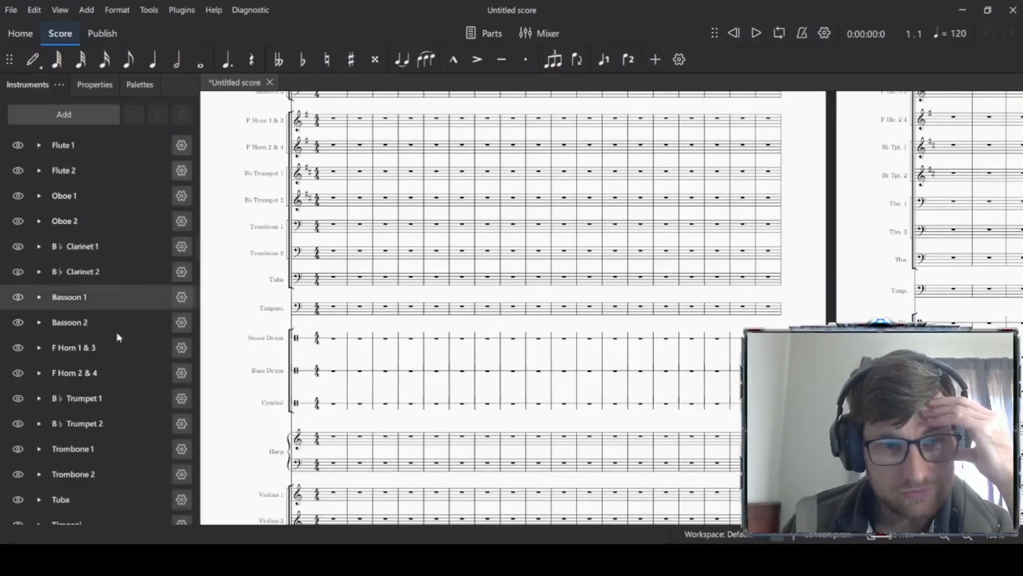
pyautogui.scroll(-5, 122, 399)
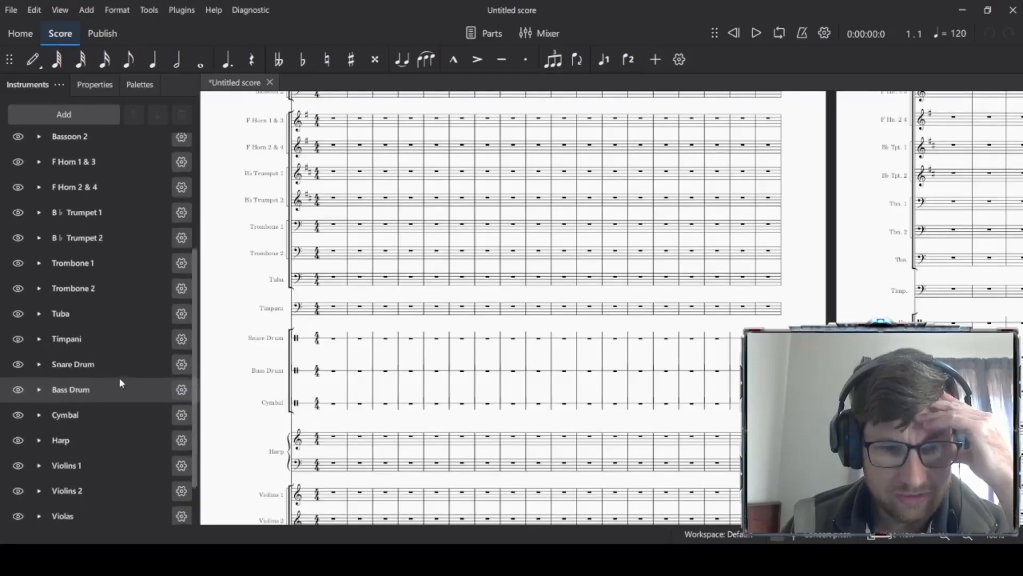
pyautogui.click(119, 365)
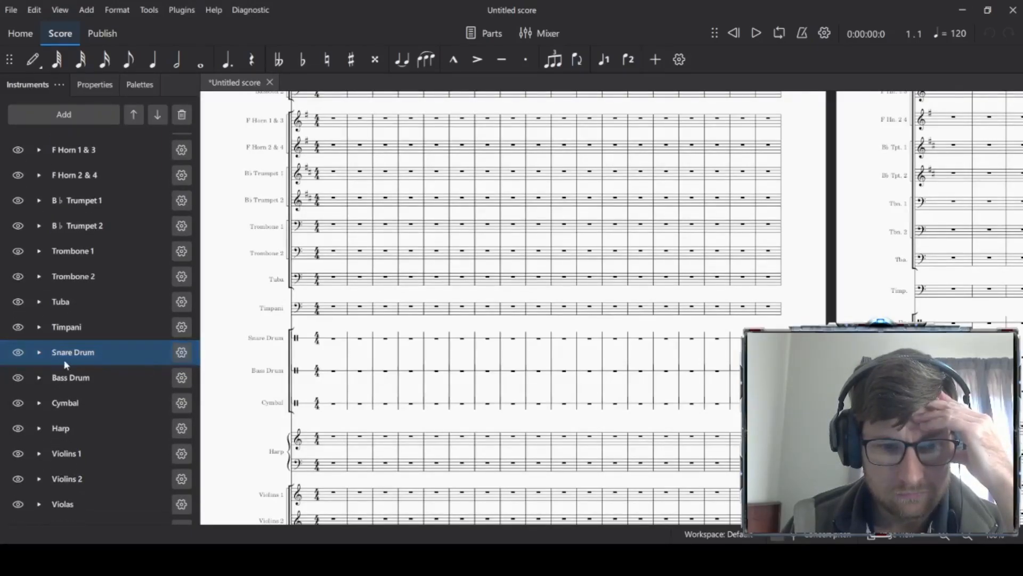
pyautogui.click(182, 114)
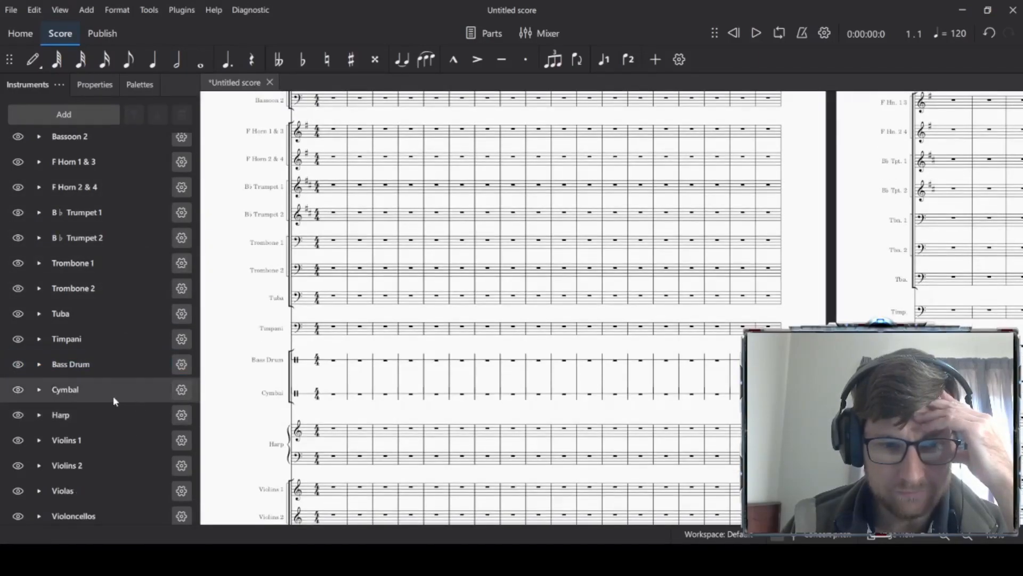
pyautogui.click(118, 415)
pyautogui.click(182, 114)
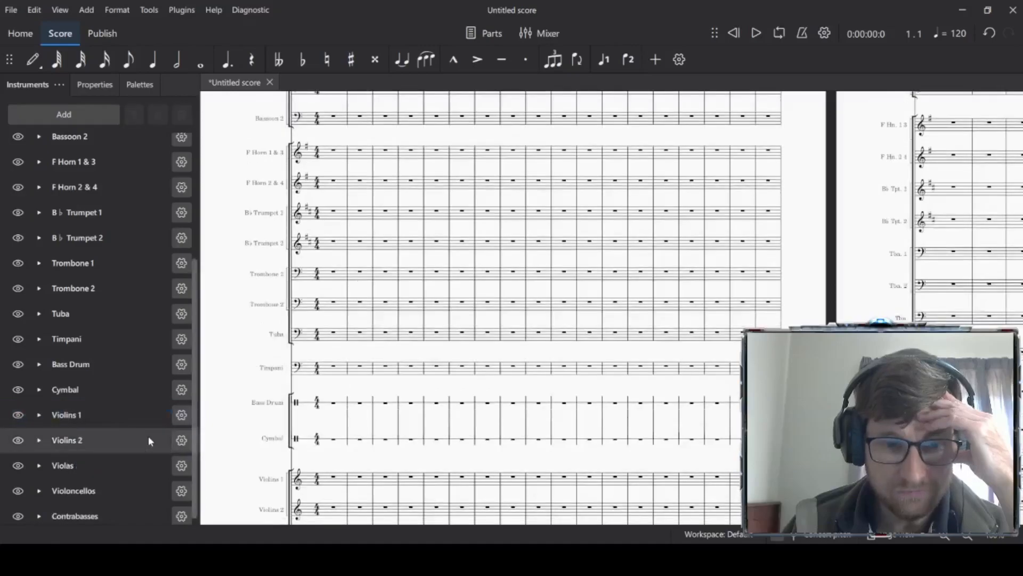
pyautogui.scroll(3, 135, 410)
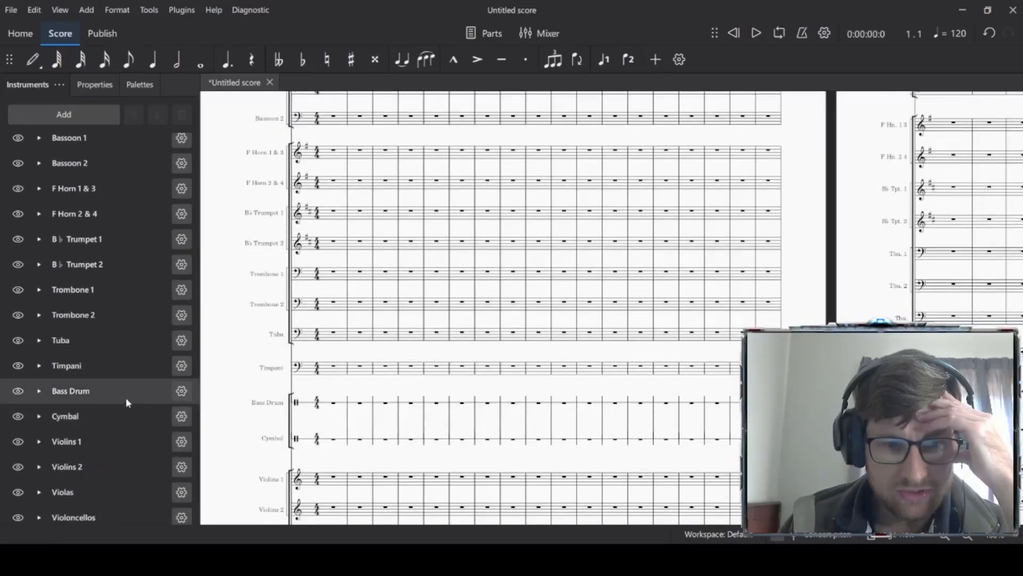
pyautogui.scroll(5, 126, 397)
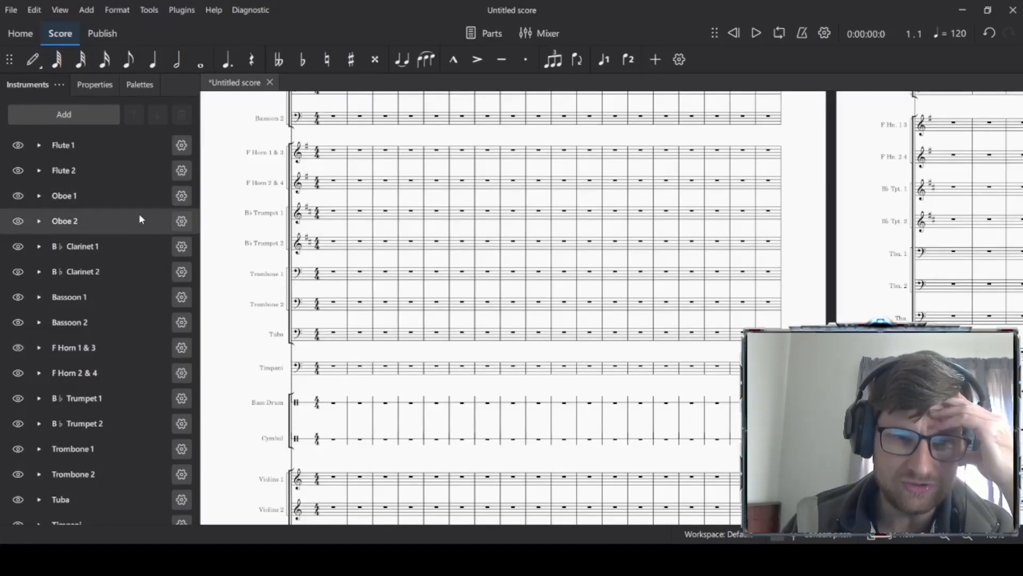
pyautogui.scroll(-3, 138, 213)
pyautogui.scroll(-1, 140, 218)
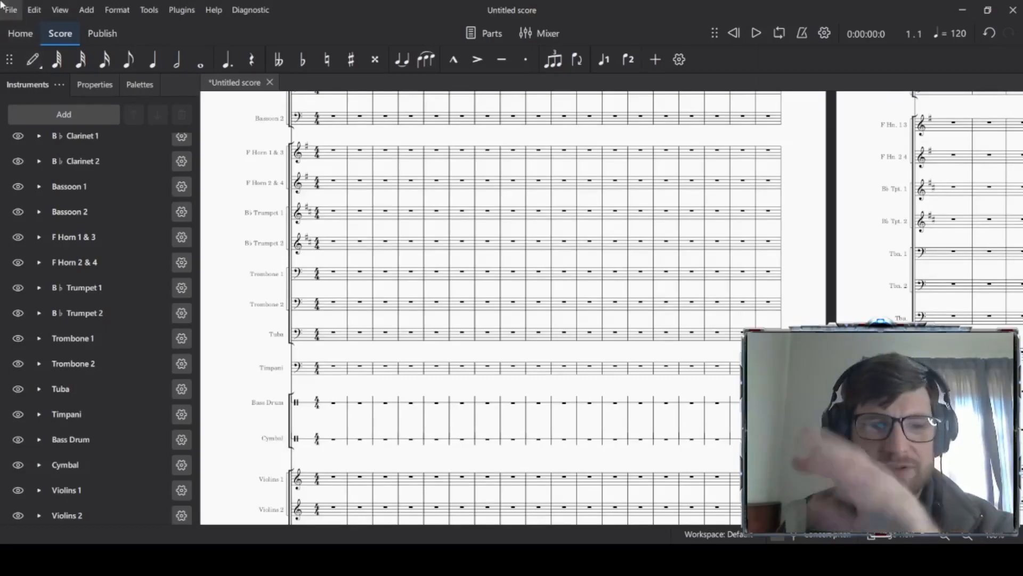
pyautogui.click(31, 65)
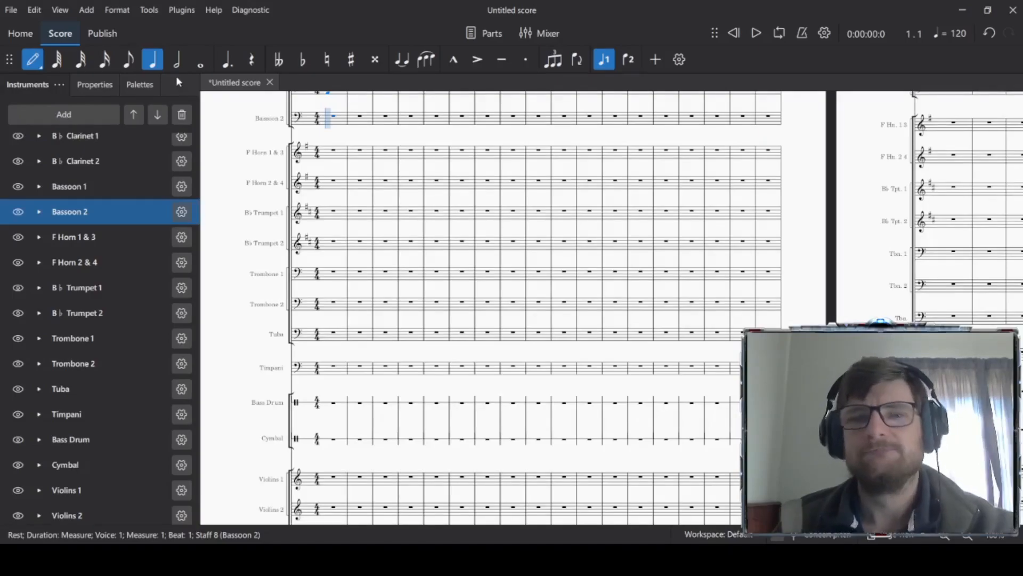
pyautogui.click(177, 60)
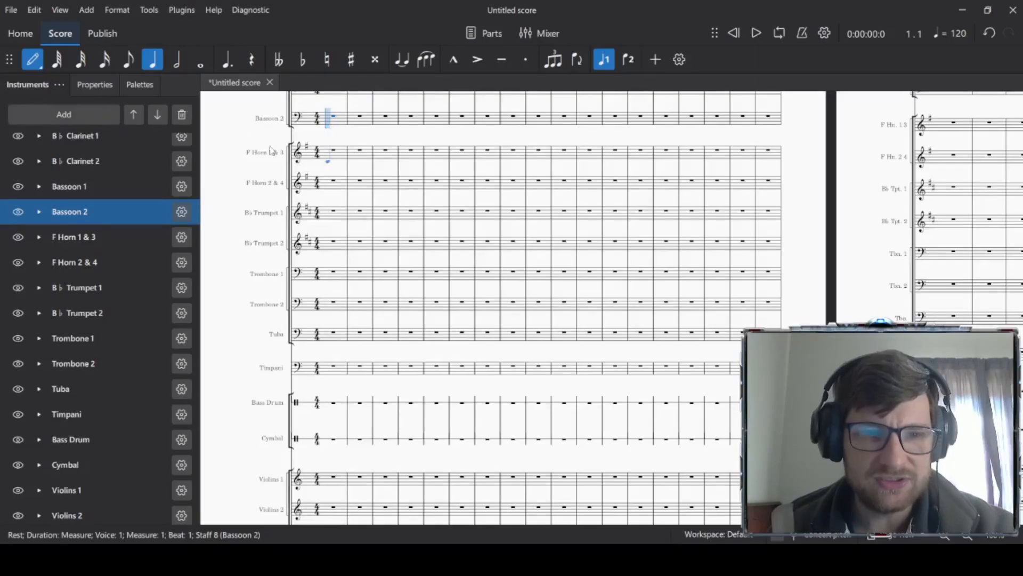
pyautogui.click(33, 59)
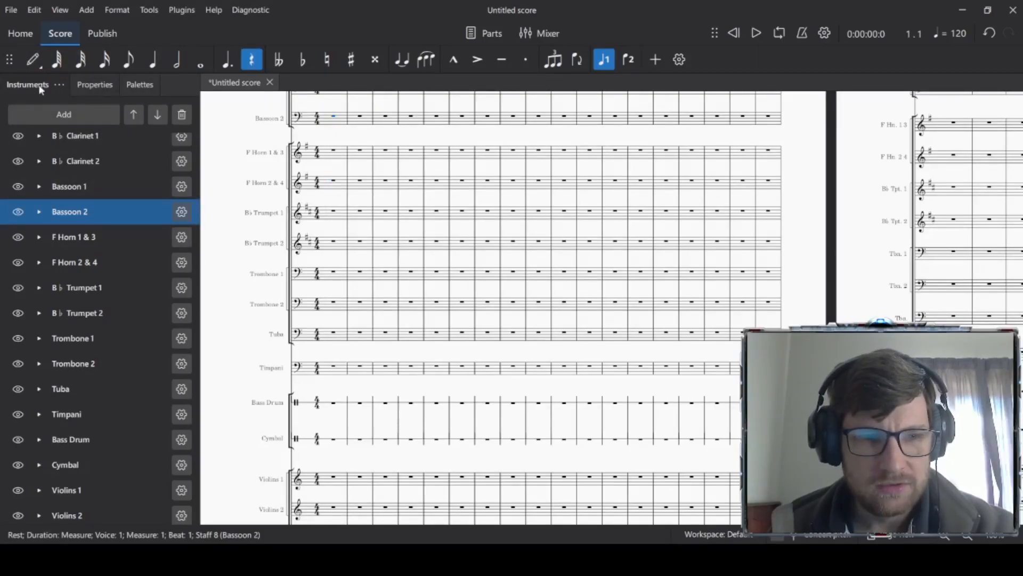
# Step: Replace the 4/4 time signature at the score's start with 6/8 on all staves
pyautogui.click(140, 85)
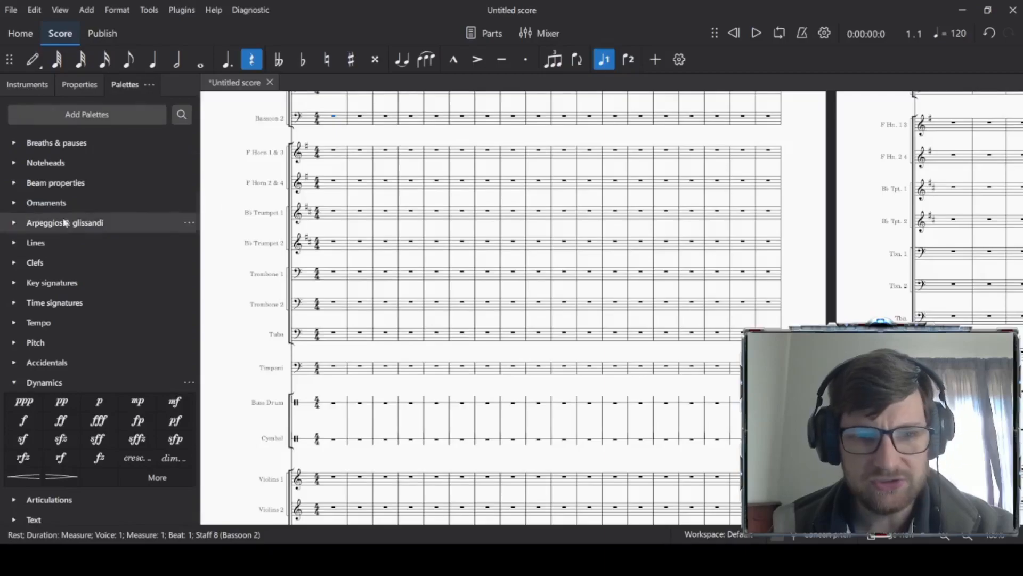
pyautogui.click(317, 185)
pyautogui.press('Delete')
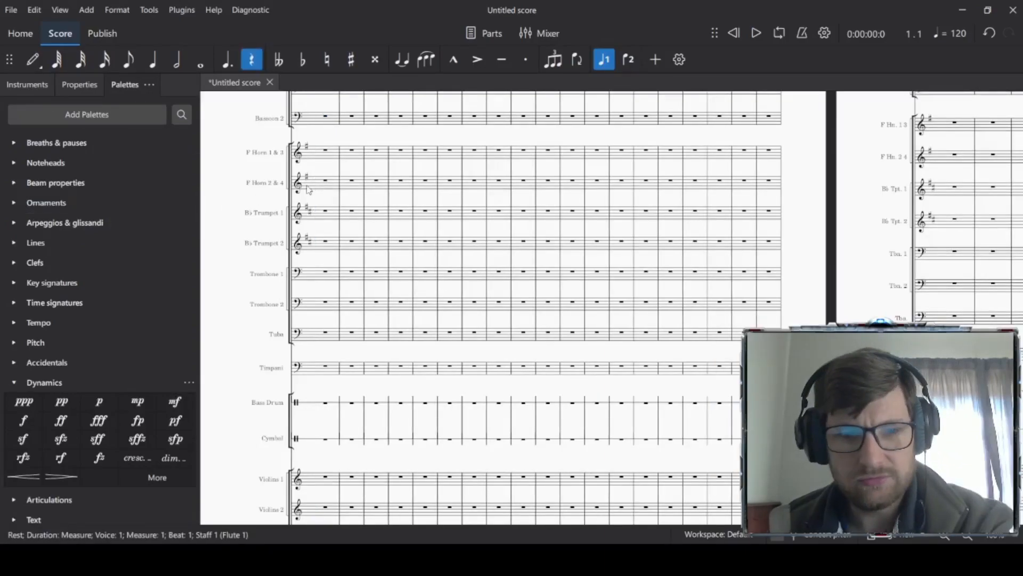
pyautogui.click(123, 308)
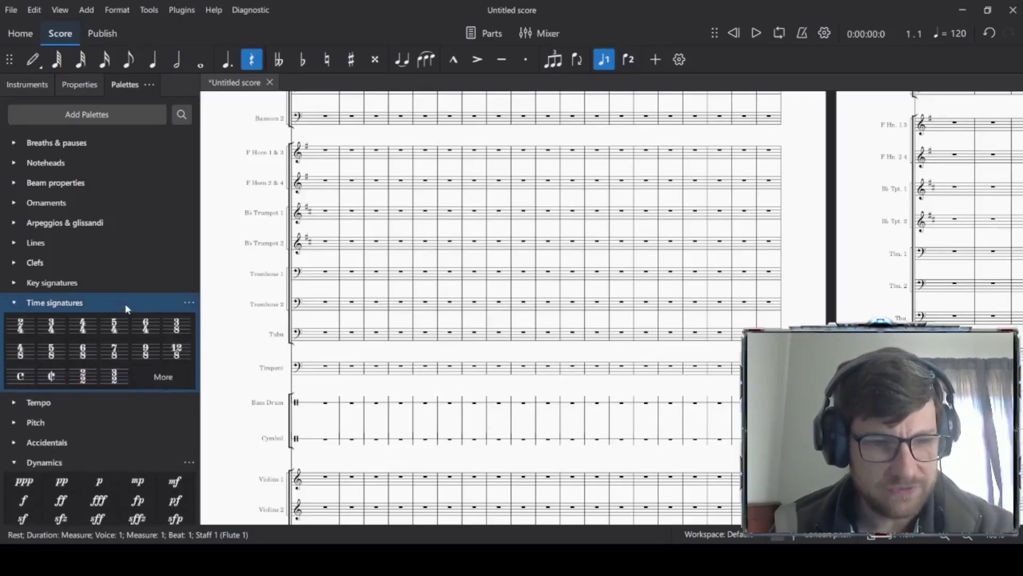
pyautogui.click(92, 348)
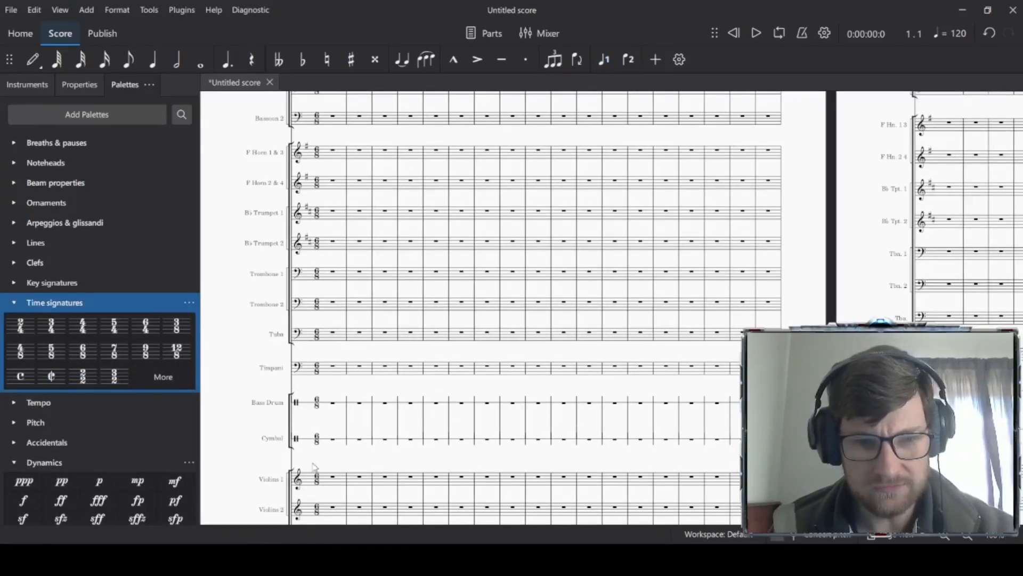
# Step: Enter a dotted half-note C3 in each of the first two Contrabasses measures
pyautogui.scroll(5, 293, 350)
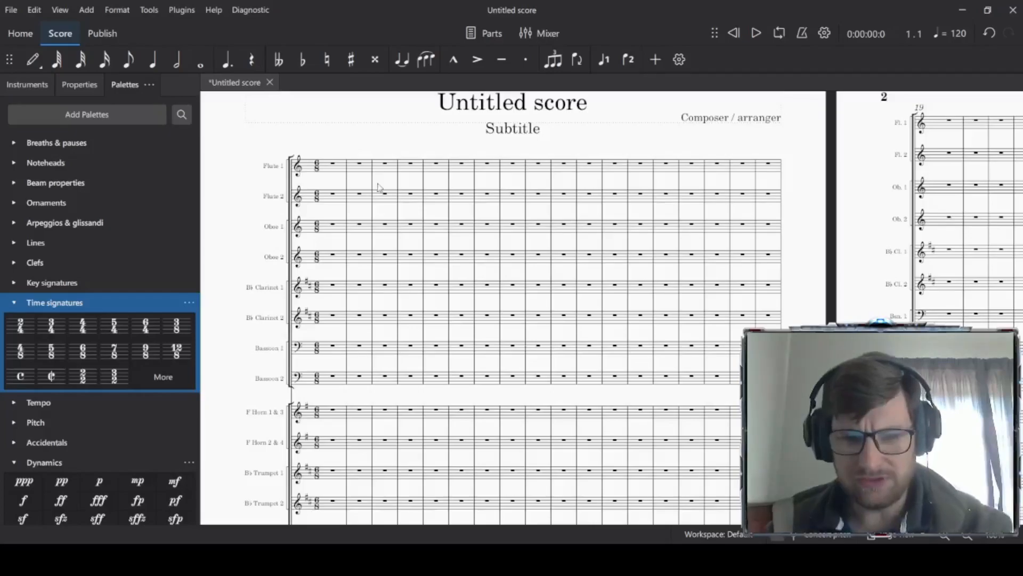
pyautogui.scroll(3, 418, 251)
pyautogui.scroll(-5, 416, 254)
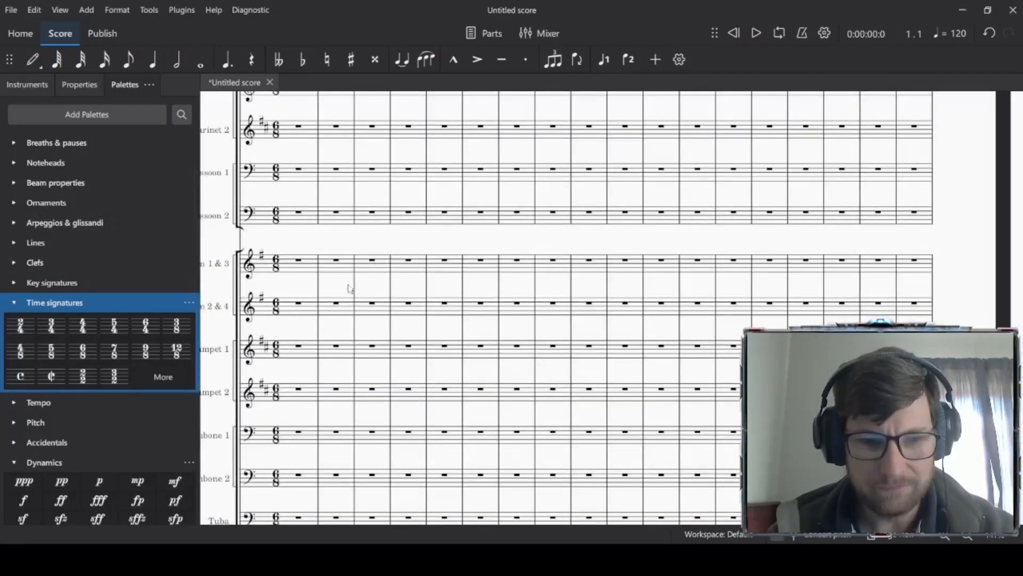
pyautogui.moveTo(342, 289); pyautogui.dragTo(436, 267)
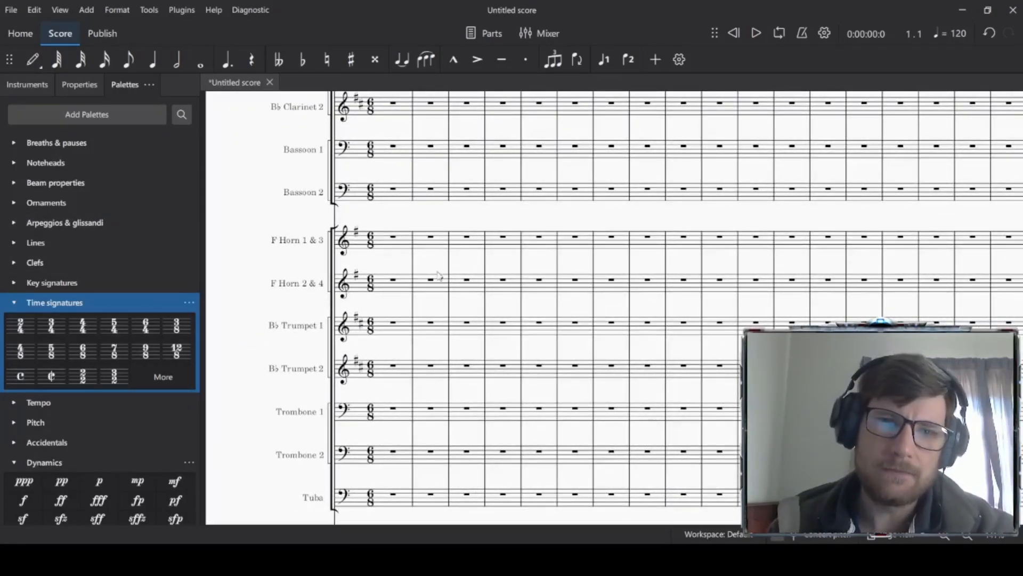
pyautogui.scroll(-8, 431, 277)
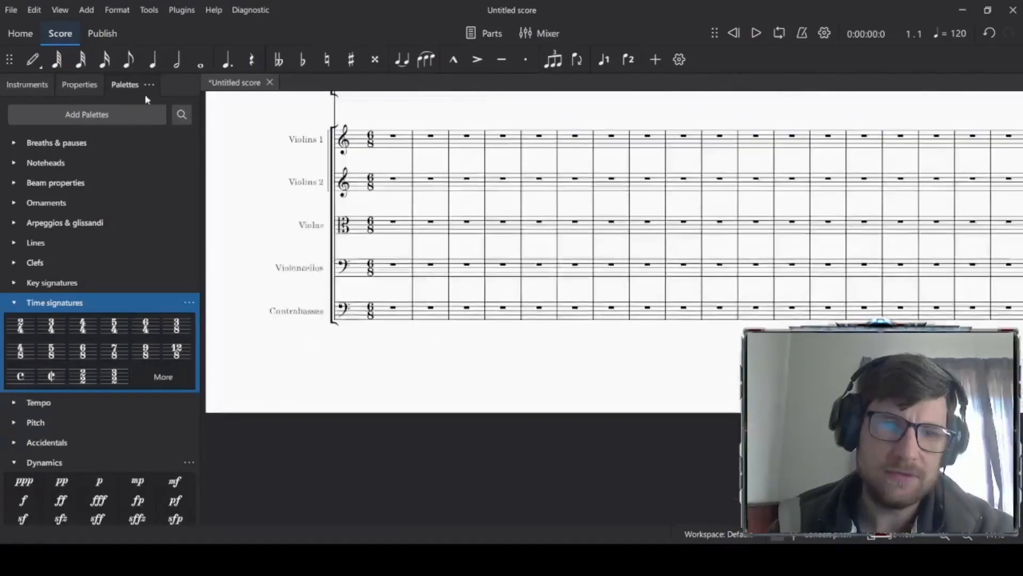
pyautogui.click(33, 59)
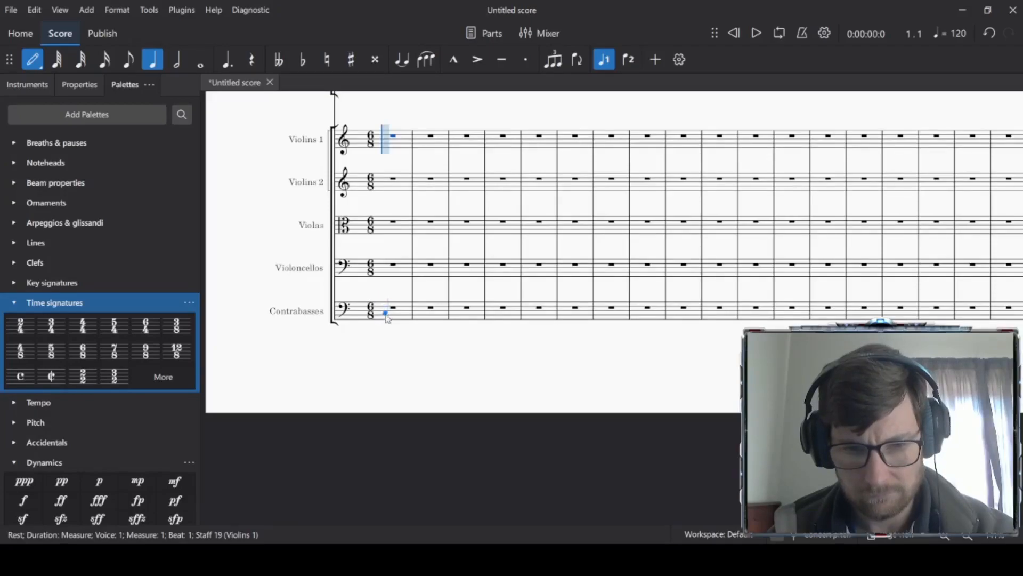
pyautogui.click(176, 60)
pyautogui.click(227, 59)
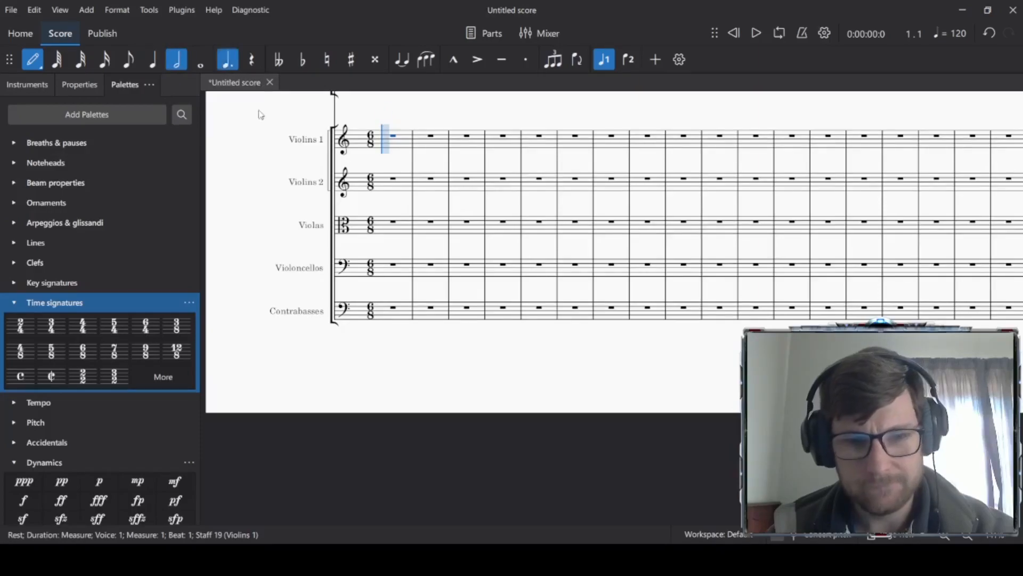
pyautogui.click(386, 315)
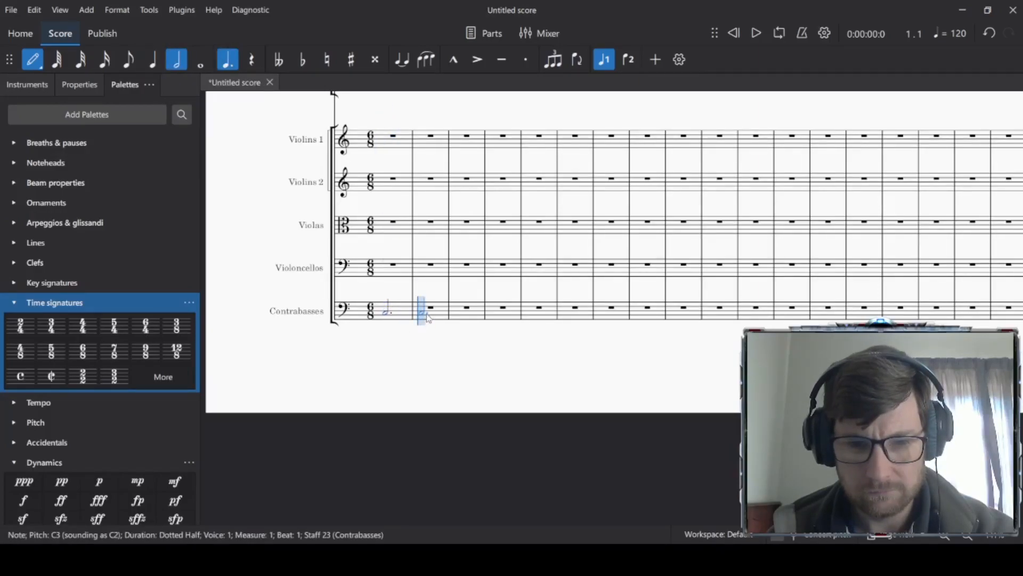
pyautogui.click(427, 316)
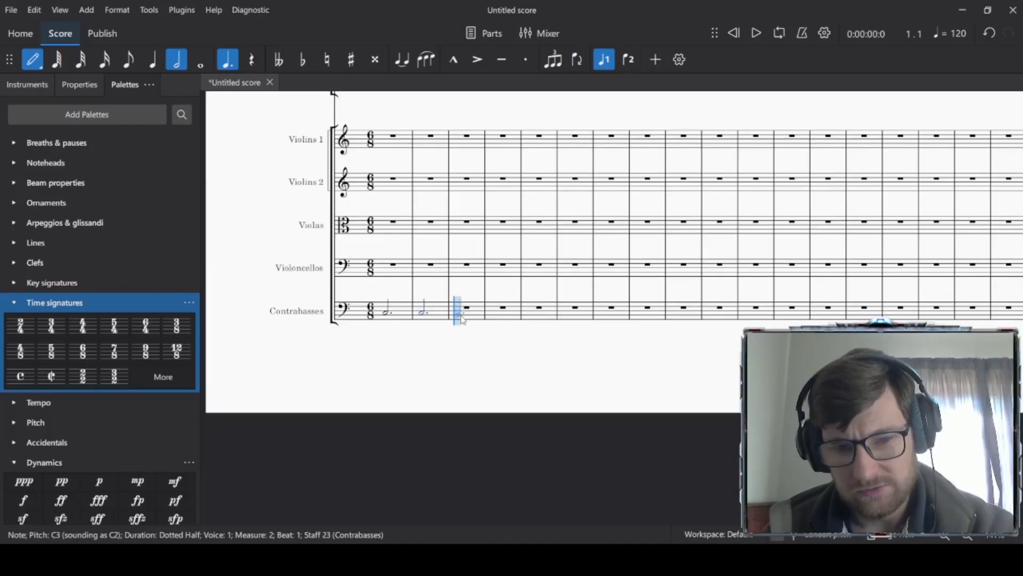
# Step: Undo the last Contrabasses note and restore the first two measures of that staff to full-measure rests
pyautogui.hotkey('ctrl', 'z')
pyautogui.press('Escape')
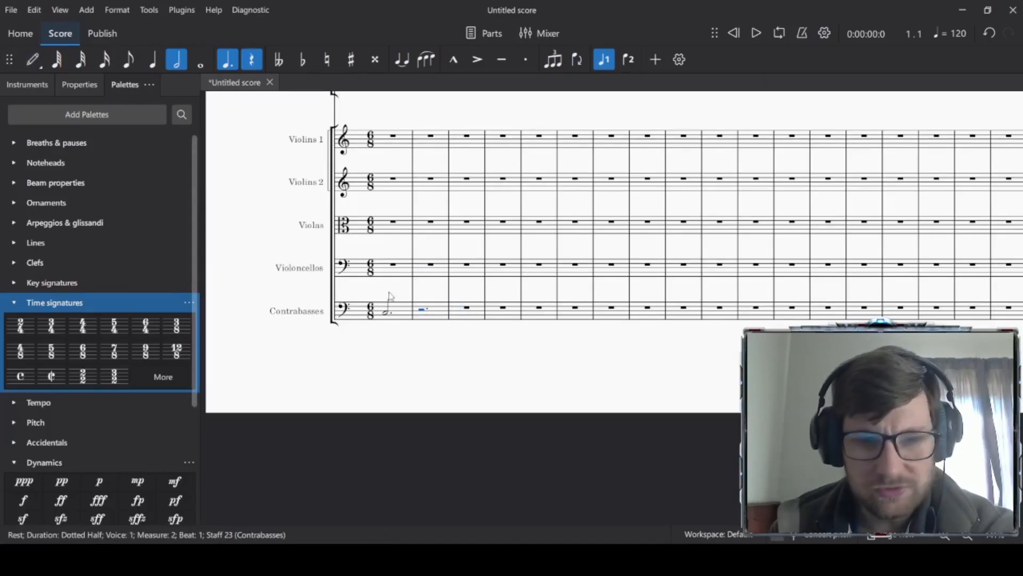
pyautogui.click(386, 313)
pyautogui.press('Delete')
pyautogui.click(436, 314)
pyautogui.press('Delete')
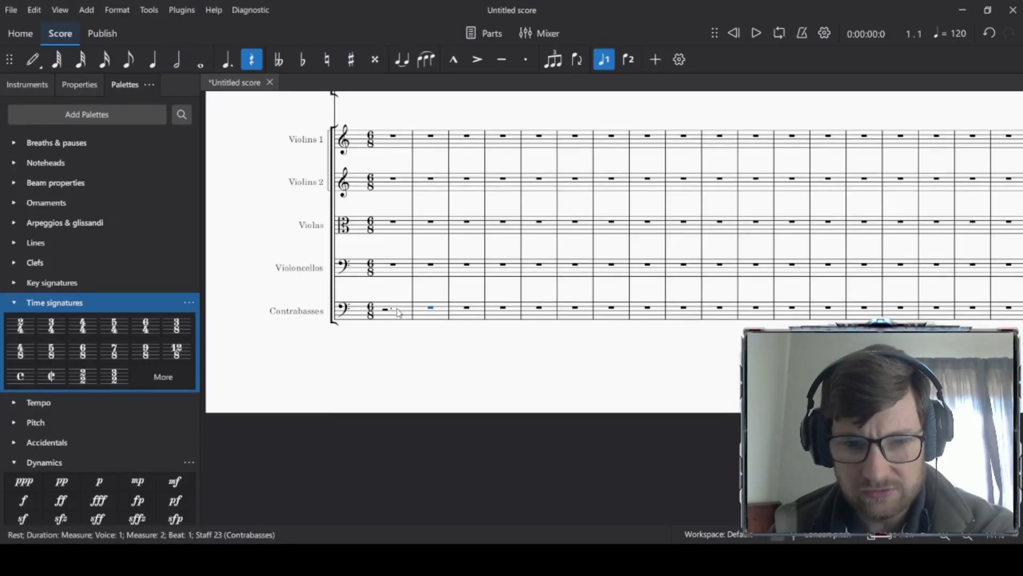
pyautogui.click(398, 313)
pyautogui.press('Delete')
# Step: Try a dotted-quarter C3 rhythm, and a half-plus-quarter one, in the first Contrabasses measure
pyautogui.click(33, 60)
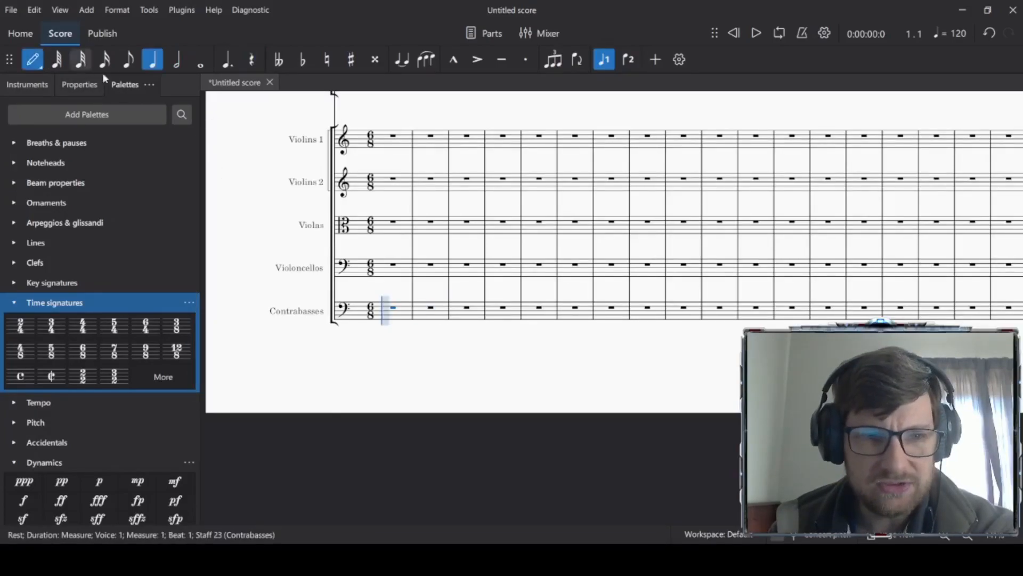
pyautogui.click(227, 60)
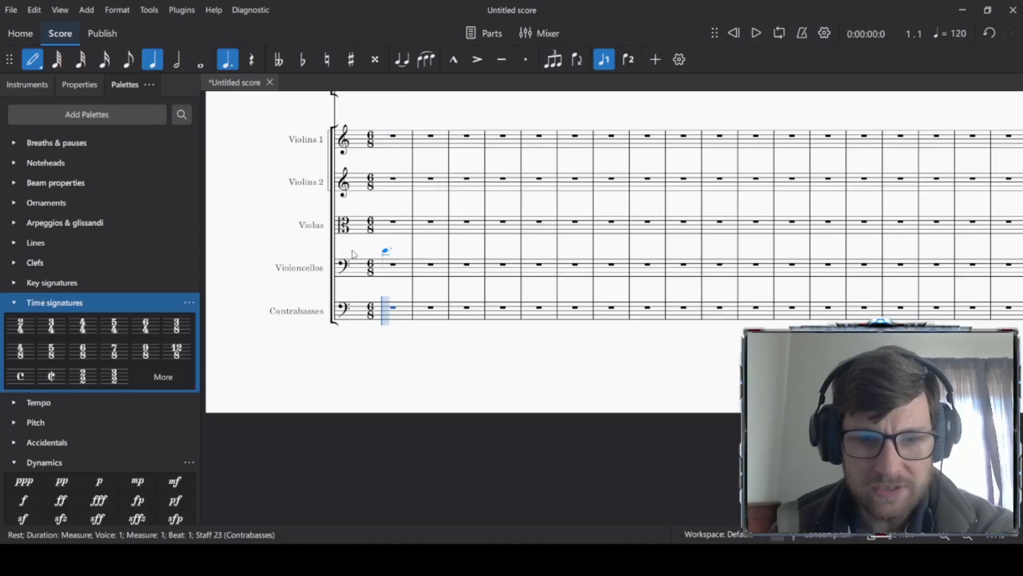
pyautogui.click(384, 315)
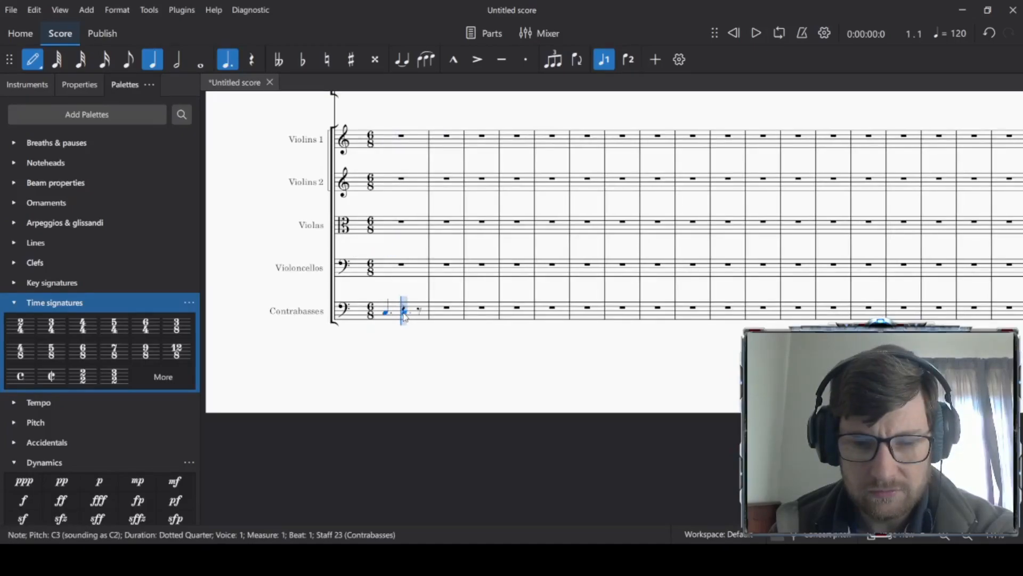
pyautogui.press('Delete')
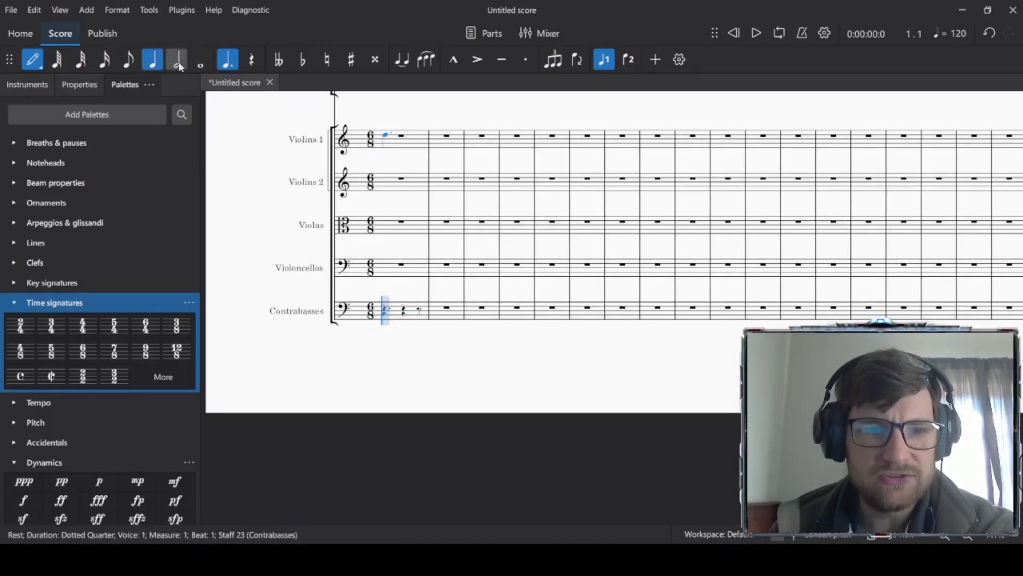
pyautogui.click(178, 61)
pyautogui.click(383, 315)
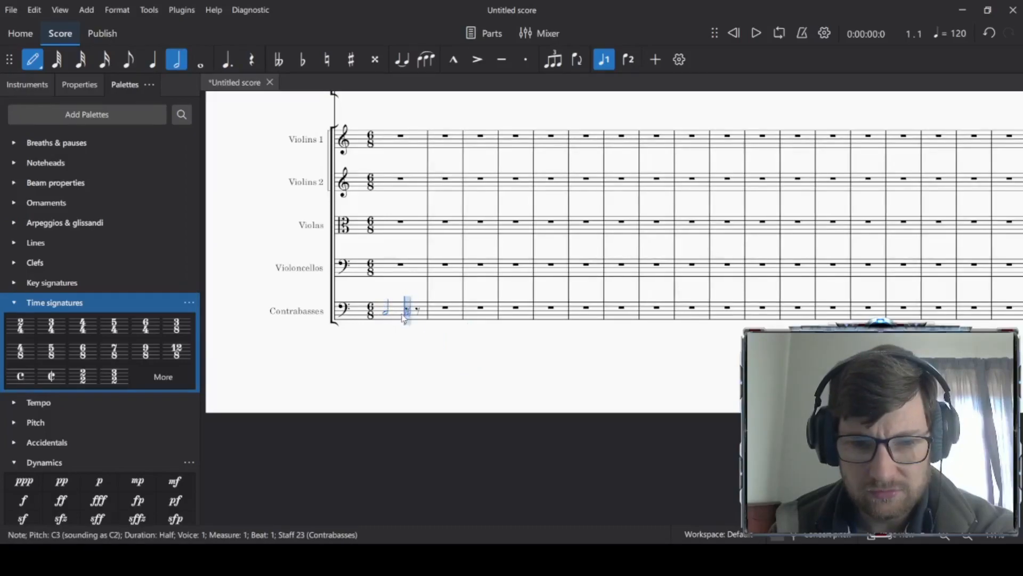
pyautogui.click(405, 315)
pyautogui.press('Delete')
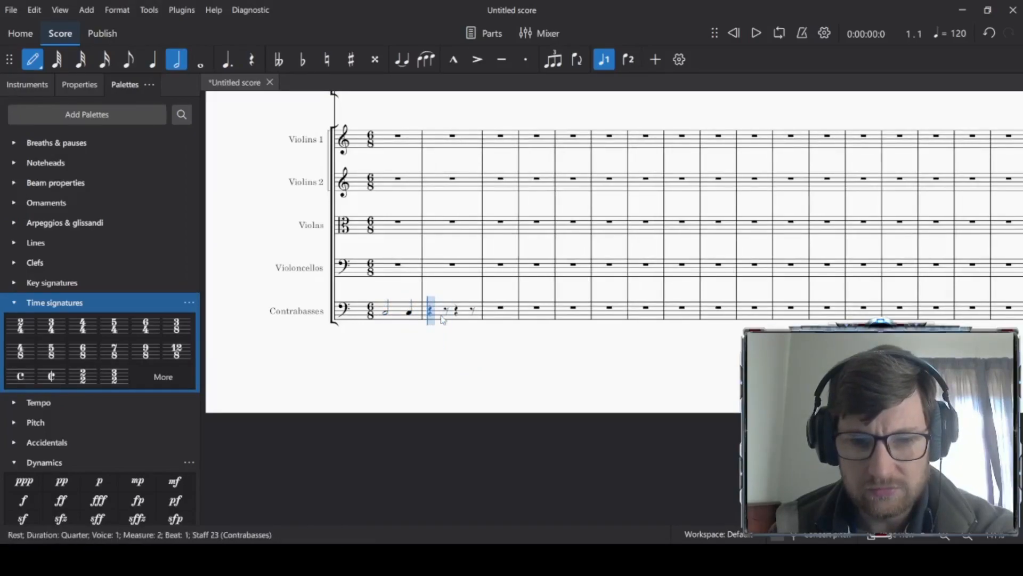
# Step: Leave note input and clear the notes and split rests from the first two Contrabasses measures
pyautogui.press('Escape')
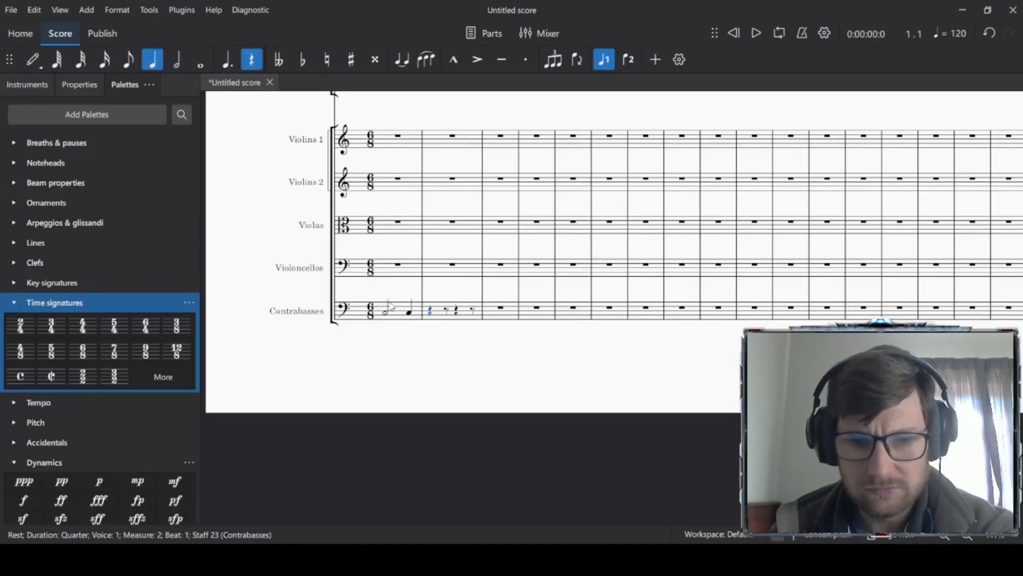
pyautogui.click(403, 314)
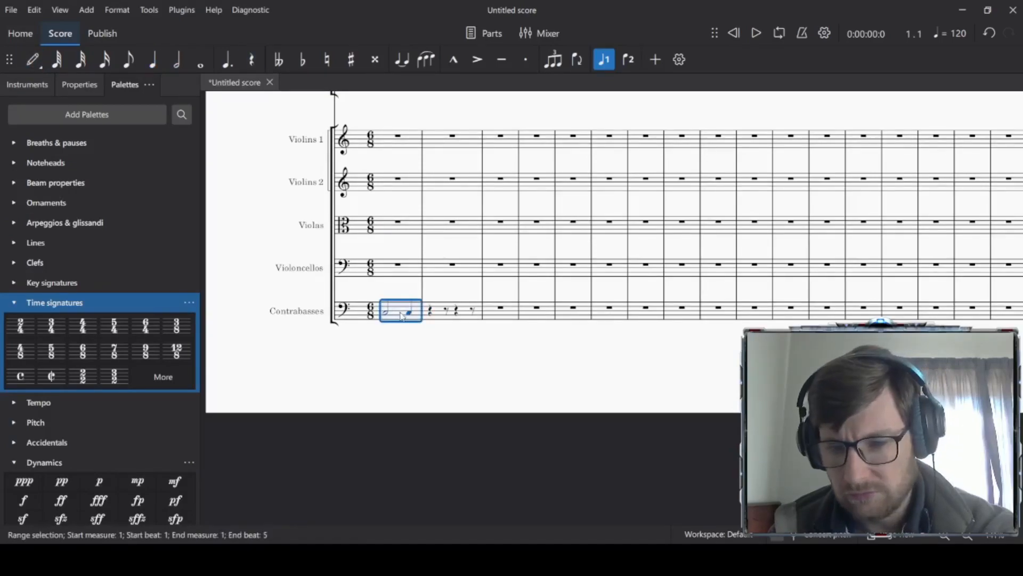
pyautogui.press('Delete')
pyautogui.click(429, 319)
pyautogui.press('Delete')
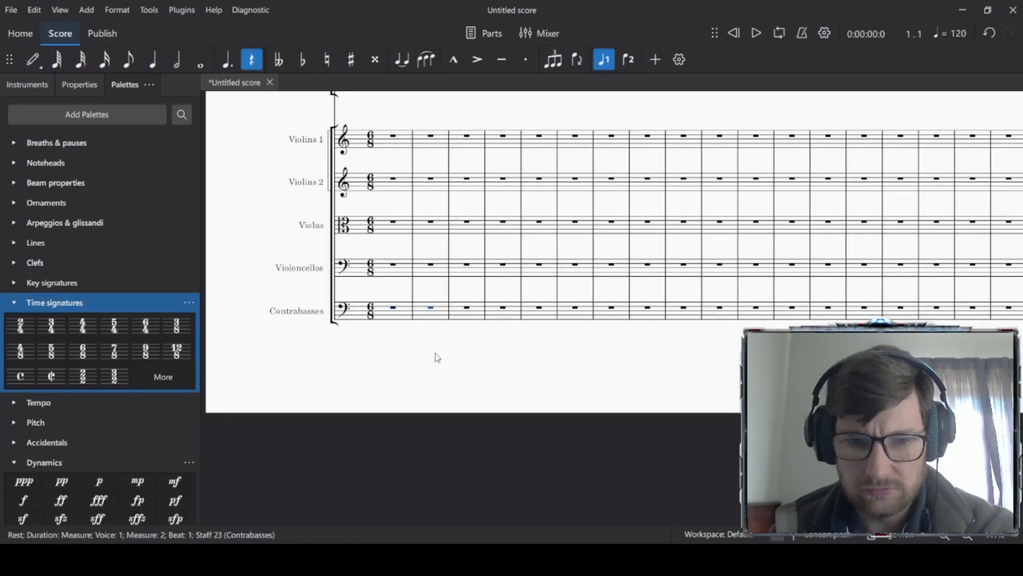
# Step: Close the untitled score
pyautogui.click(270, 83)
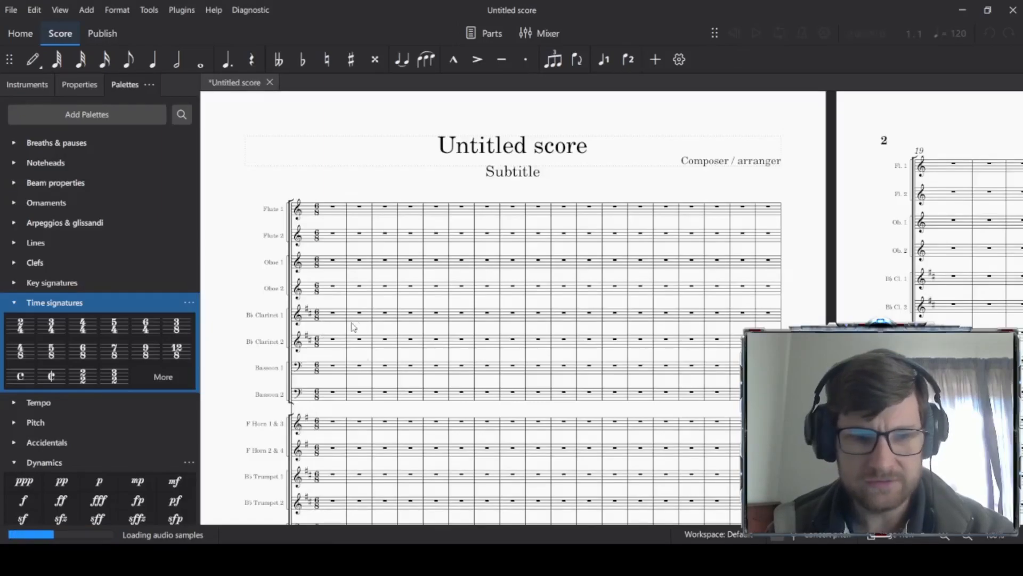
# Step: Remove the Bass Drum, Snare Drum and Harp from the new 6/8 score's instruments
pyautogui.click(29, 84)
pyautogui.scroll(-3, 116, 331)
pyautogui.scroll(-3, 128, 405)
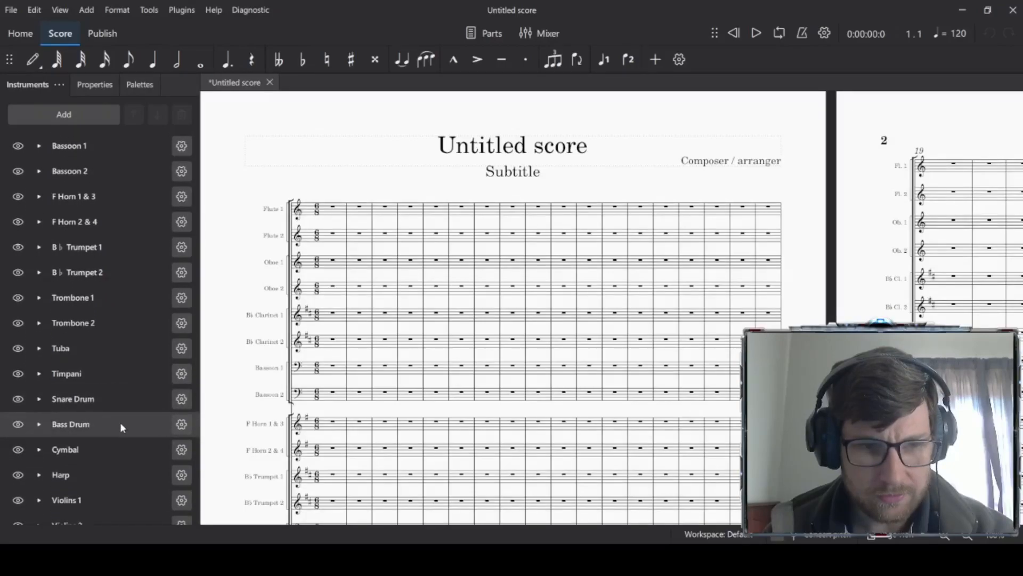
pyautogui.click(120, 424)
pyautogui.click(182, 116)
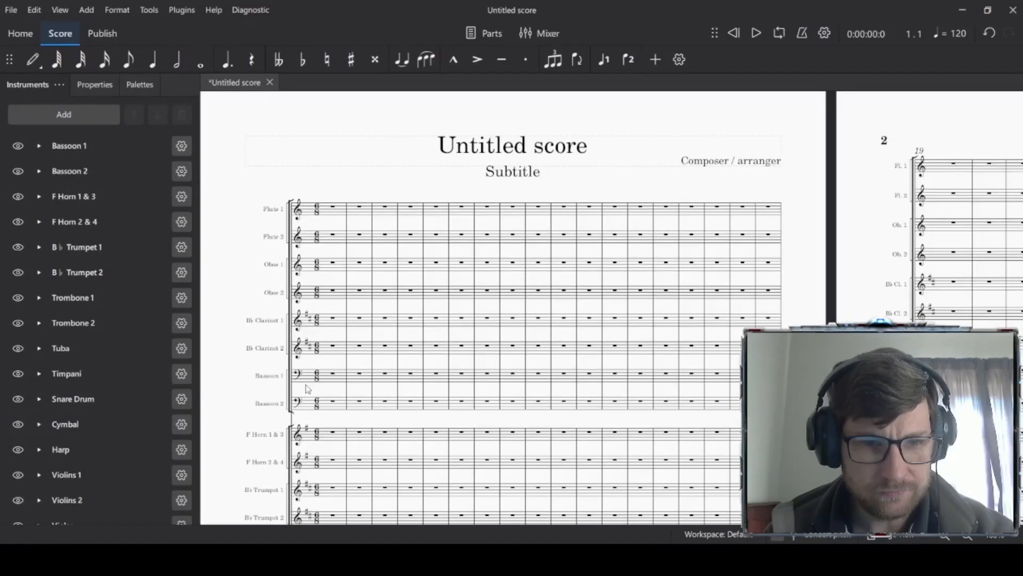
pyautogui.click(152, 401)
pyautogui.click(182, 116)
pyautogui.scroll(-2, 102, 368)
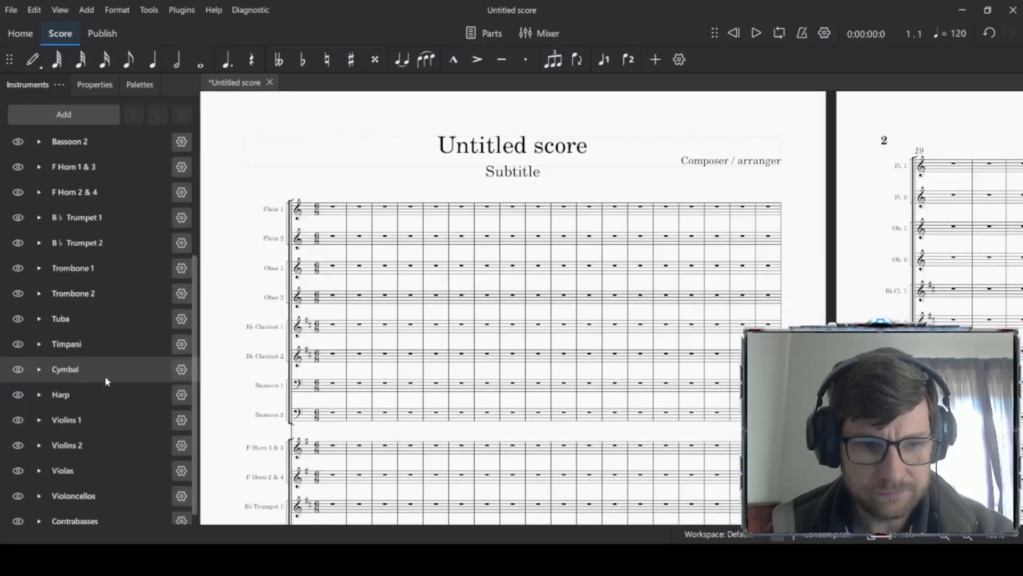
pyautogui.click(103, 387)
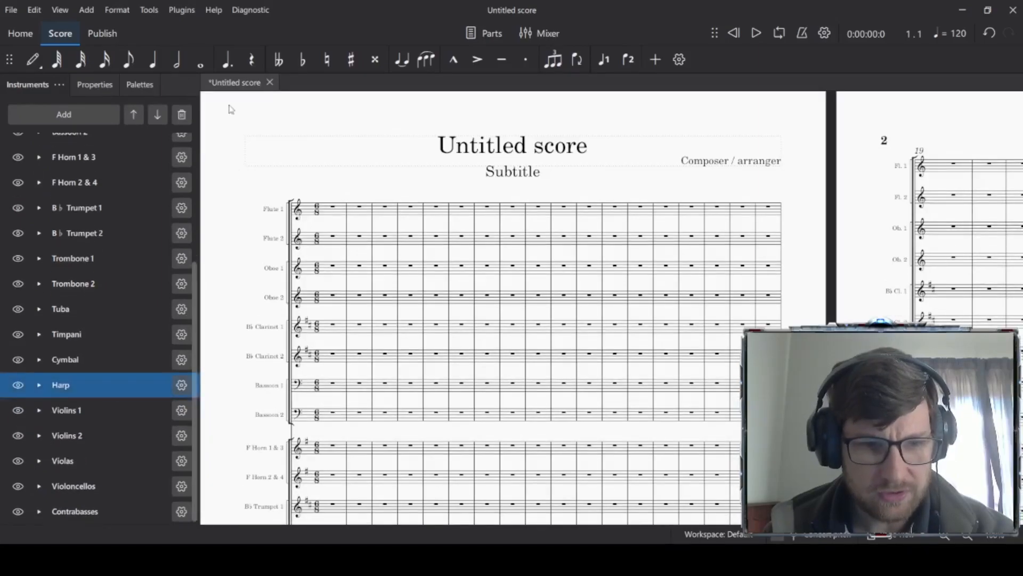
pyautogui.click(181, 115)
# Step: Enter a dotted half-note C3 in measures 1 and 2 of the Contrabasses staff
pyautogui.scroll(-2, 411, 352)
pyautogui.scroll(-4, 411, 352)
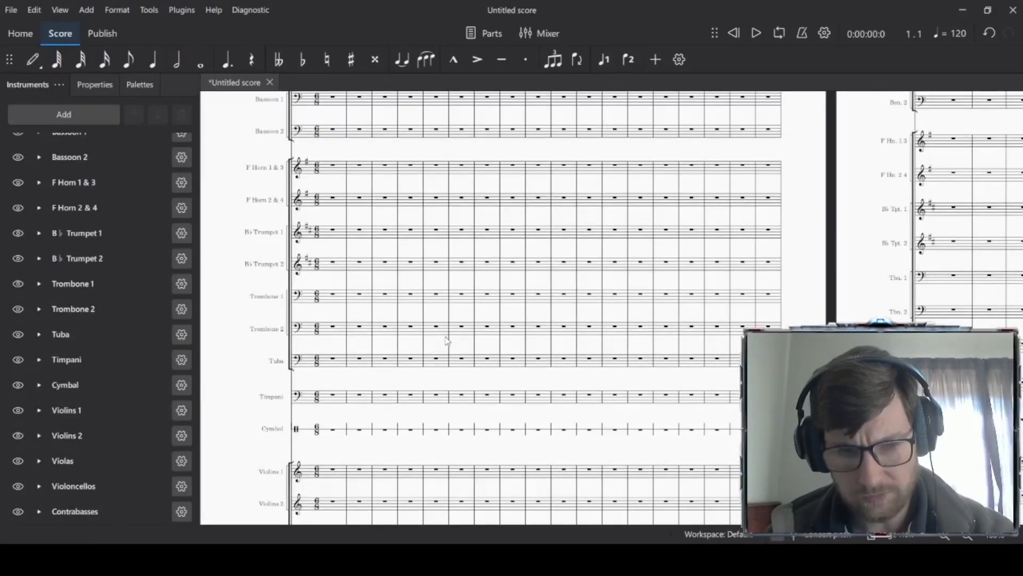
pyautogui.scroll(-3, 447, 341)
pyautogui.scroll(2, 443, 339)
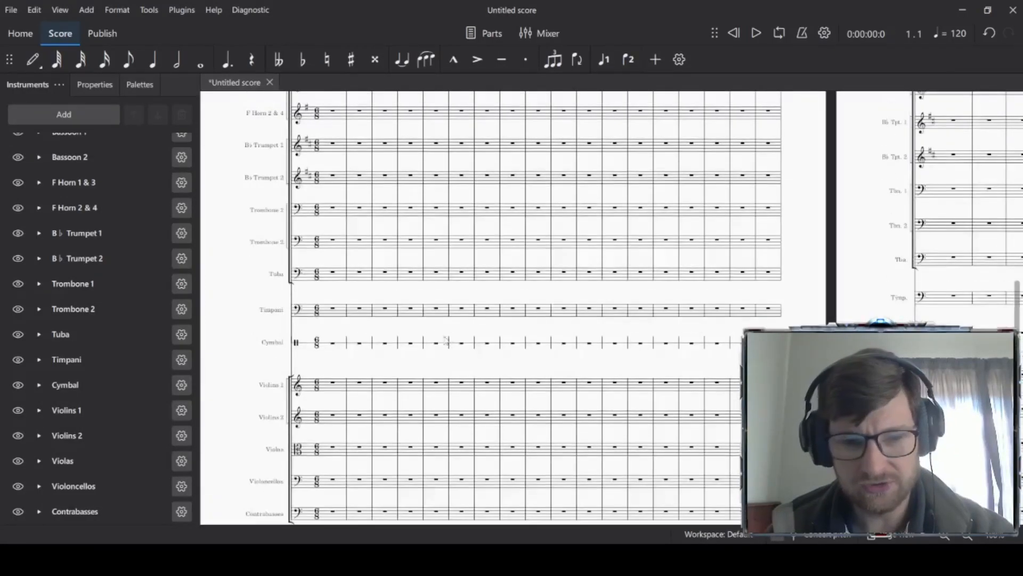
pyautogui.keyDown('ctrl'); pyautogui.scroll(3, 434, 337); pyautogui.keyUp('ctrl')
pyautogui.scroll(4, 337, 266)
pyautogui.scroll(-11, 337, 266)
pyautogui.moveTo(325, 353); pyautogui.dragTo(451, 354)
pyautogui.click(143, 86)
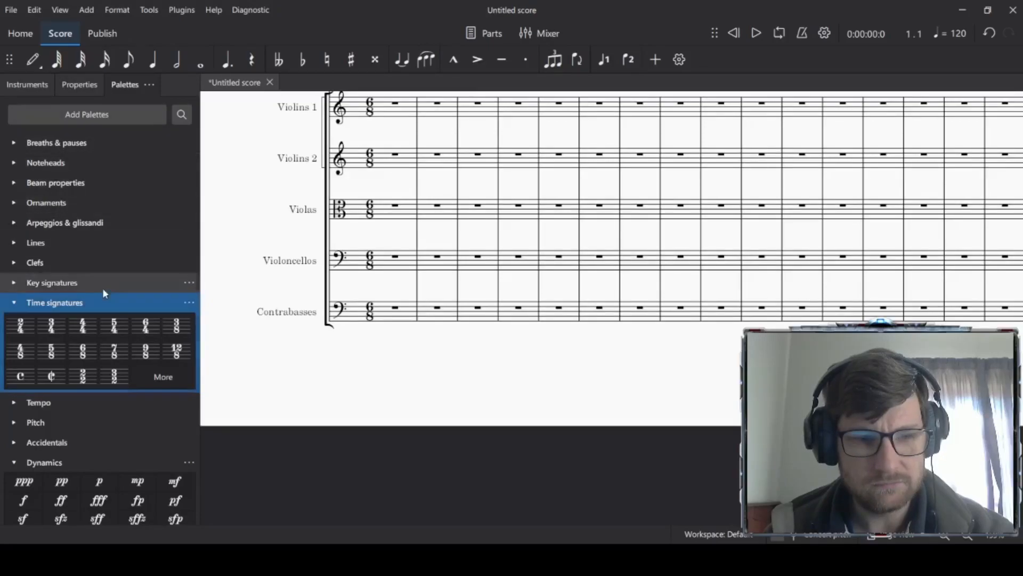
pyautogui.click(35, 61)
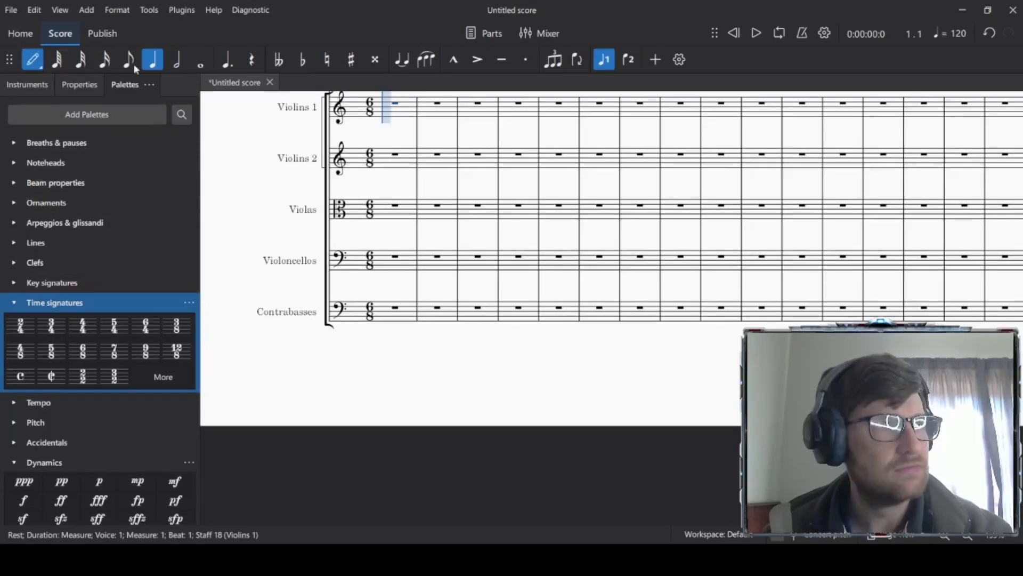
pyautogui.press('6')
pyautogui.press('.')
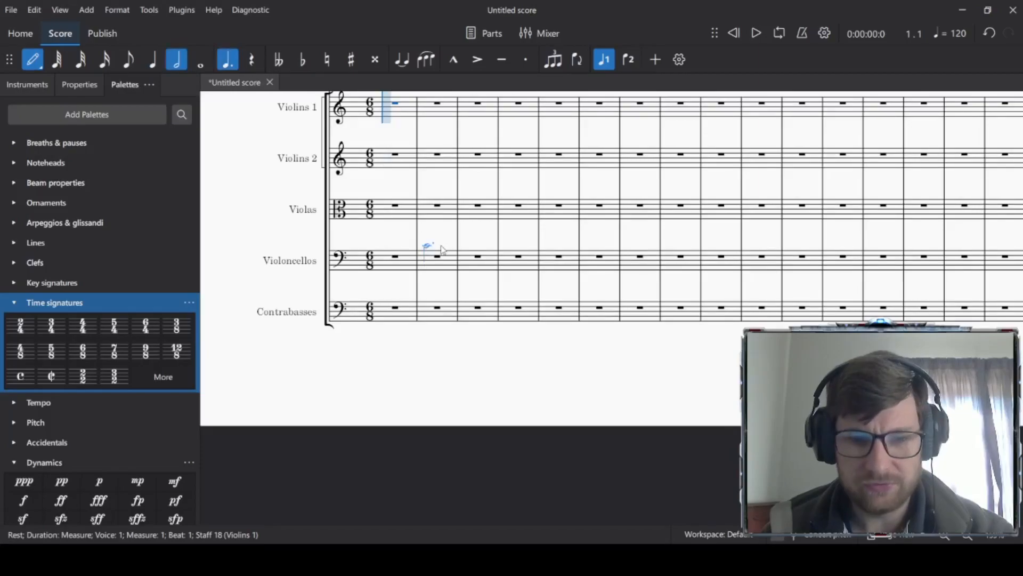
pyautogui.click(384, 317)
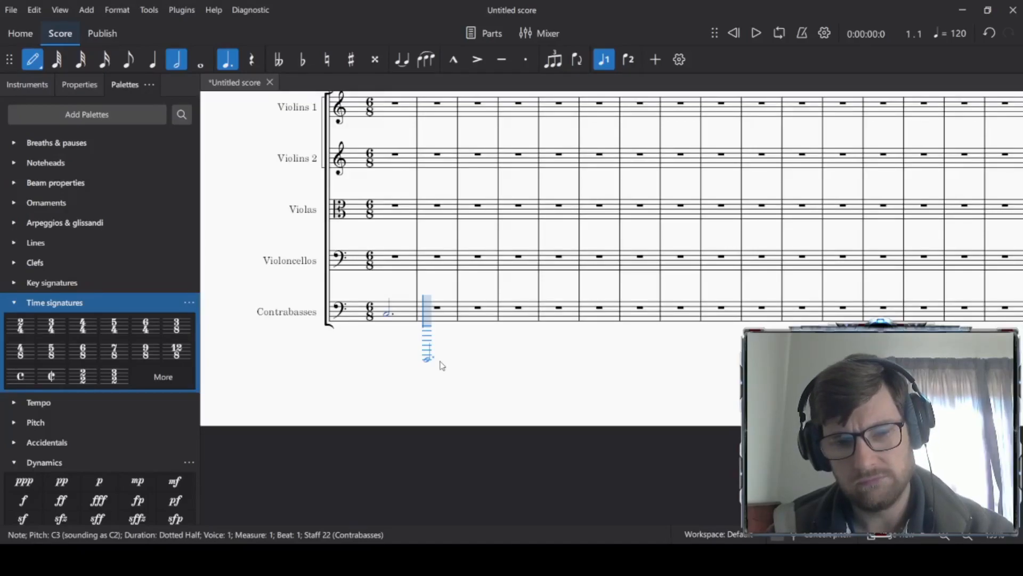
pyautogui.click(433, 316)
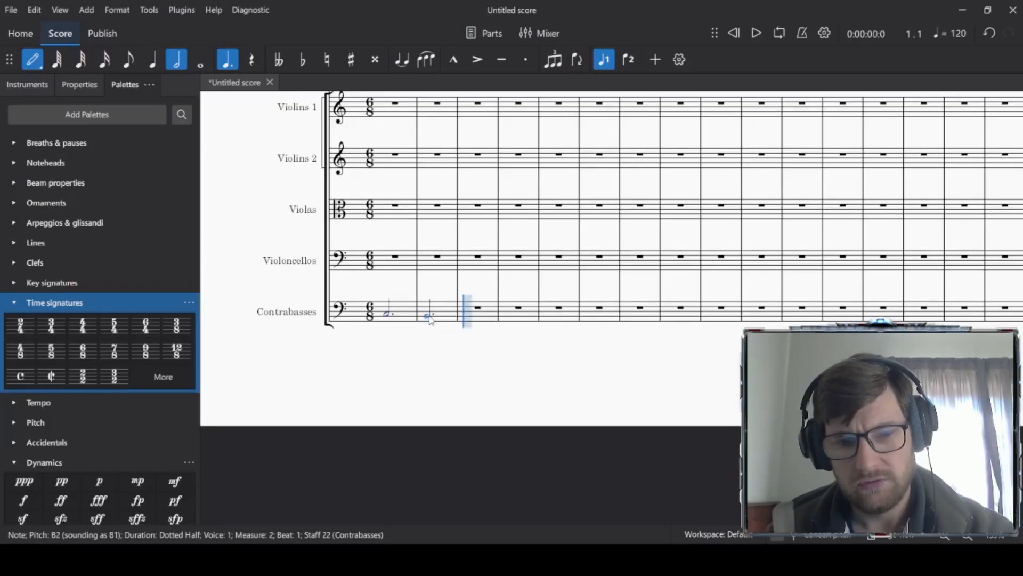
pyautogui.press('Delete')
pyautogui.click(433, 318)
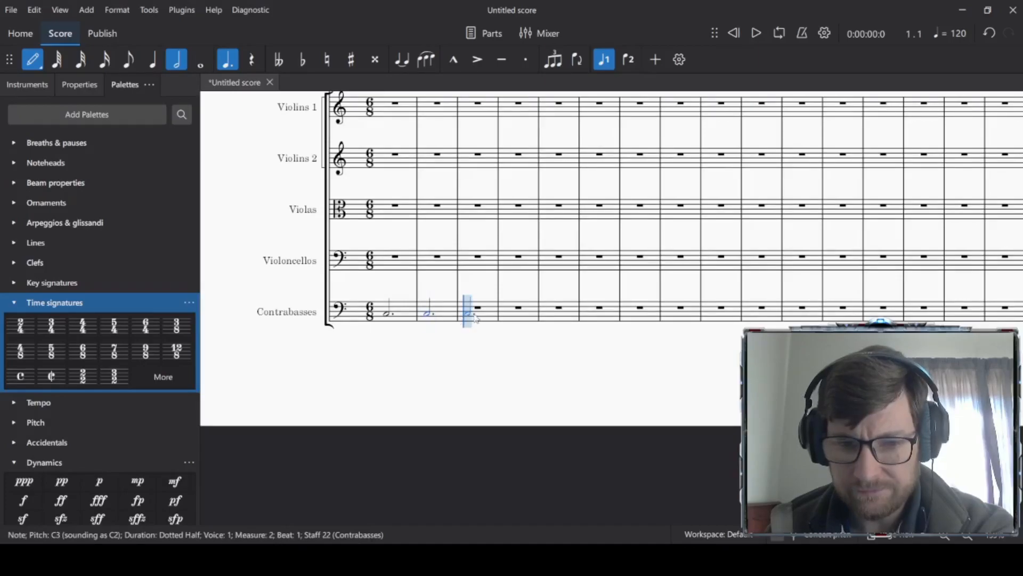
# Step: Enter a dotted half-note C3 in each of measures 3 to 6 of the Contrabasses staff
pyautogui.click(473, 319)
pyautogui.press('Delete')
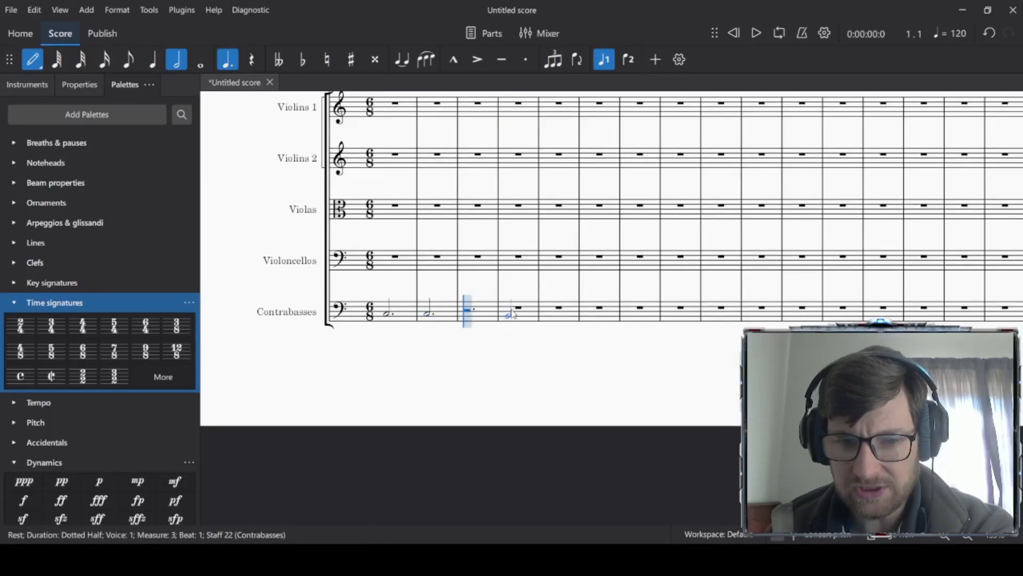
pyautogui.click(470, 319)
pyautogui.click(509, 317)
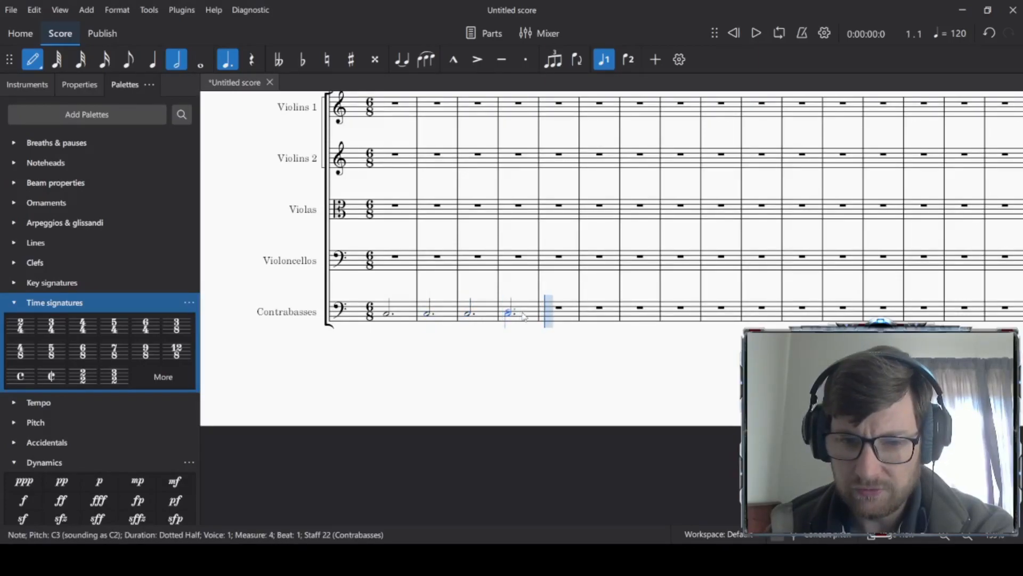
pyautogui.click(550, 317)
pyautogui.click(591, 318)
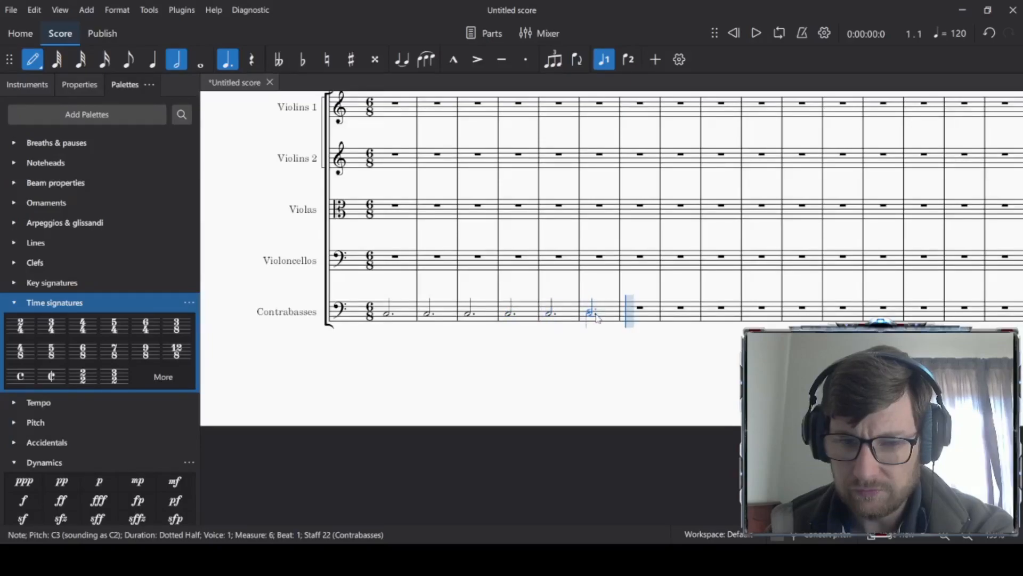
# Step: Enter a dotted half-note C3 in measures 7 and 8 of the Contrabasses staff and leave note input
pyautogui.doubleClick(630, 318)
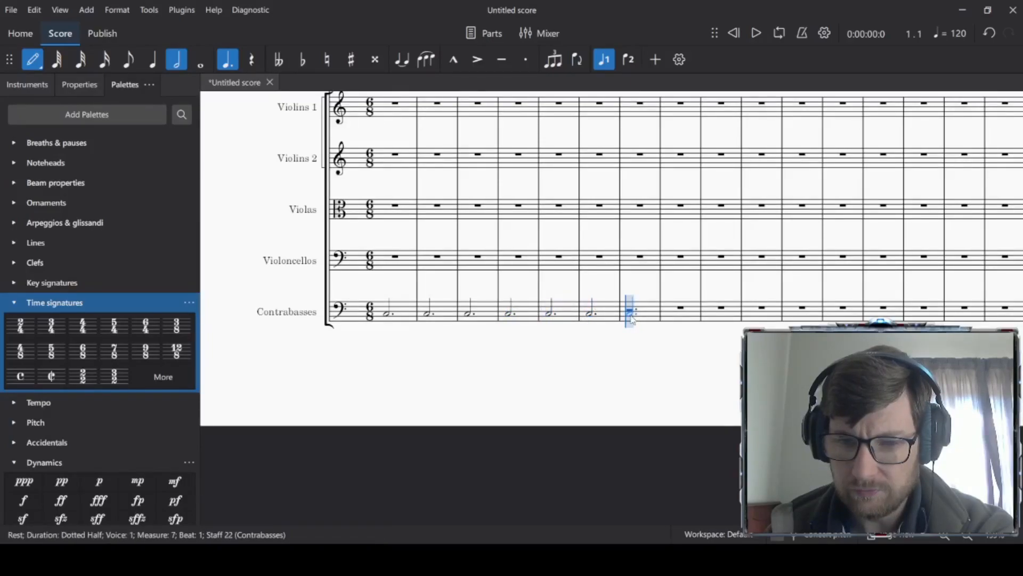
pyautogui.click(631, 316)
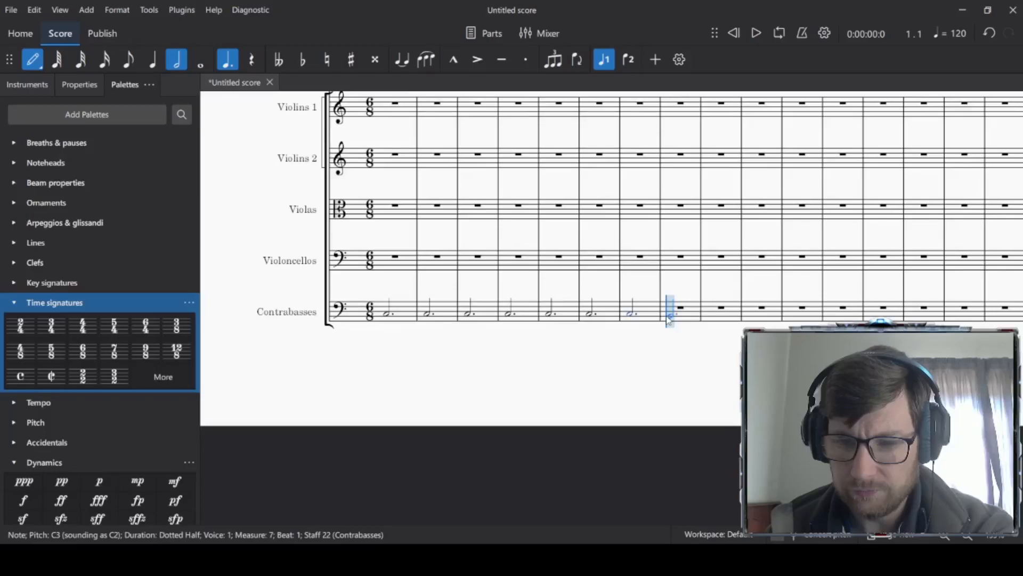
pyautogui.click(670, 318)
pyautogui.press('Escape')
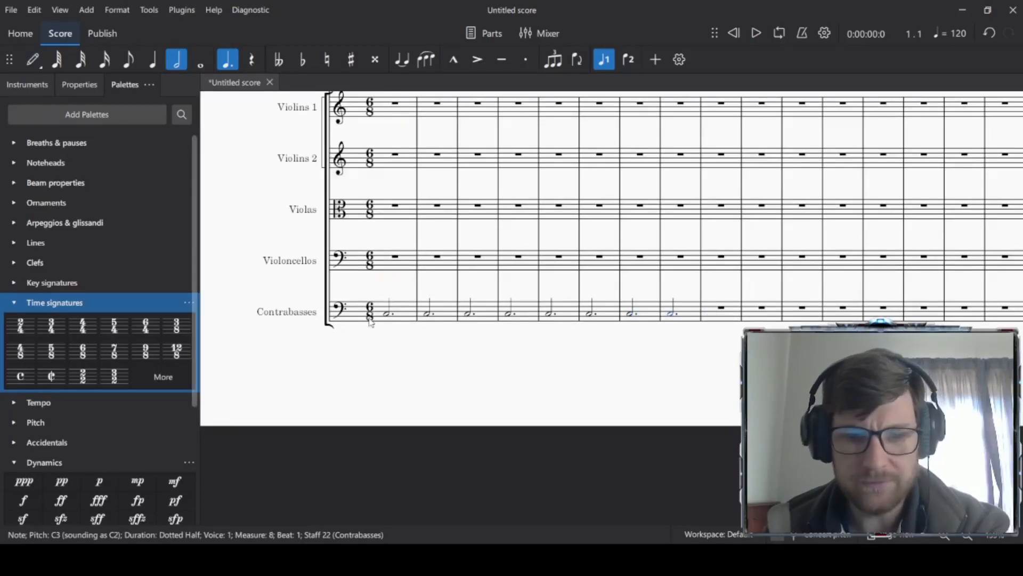
# Step: Play back the contrabass line from measure 1 and stop after a few measures
pyautogui.click(406, 315)
pyautogui.press('space')
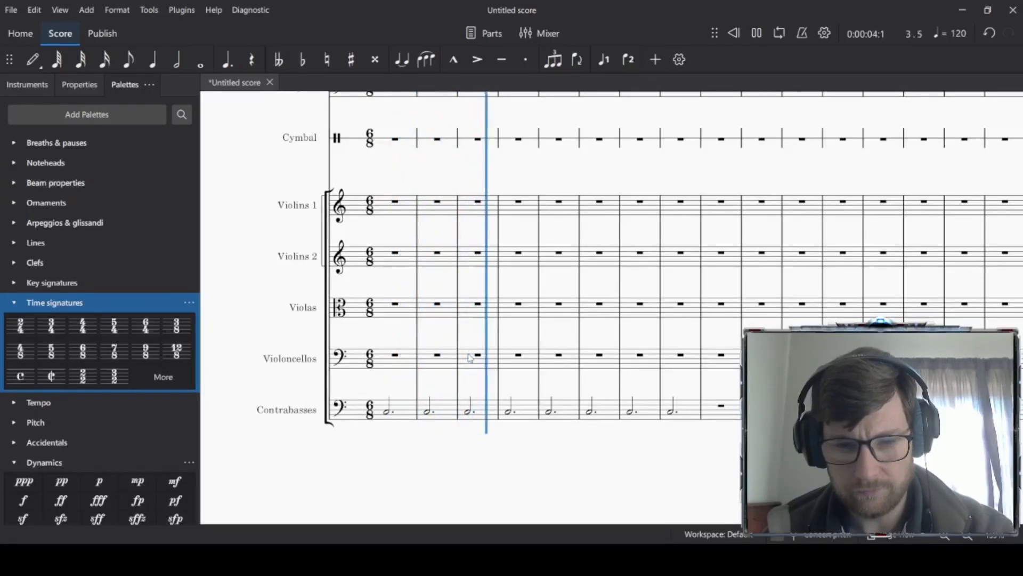
pyautogui.press('space')
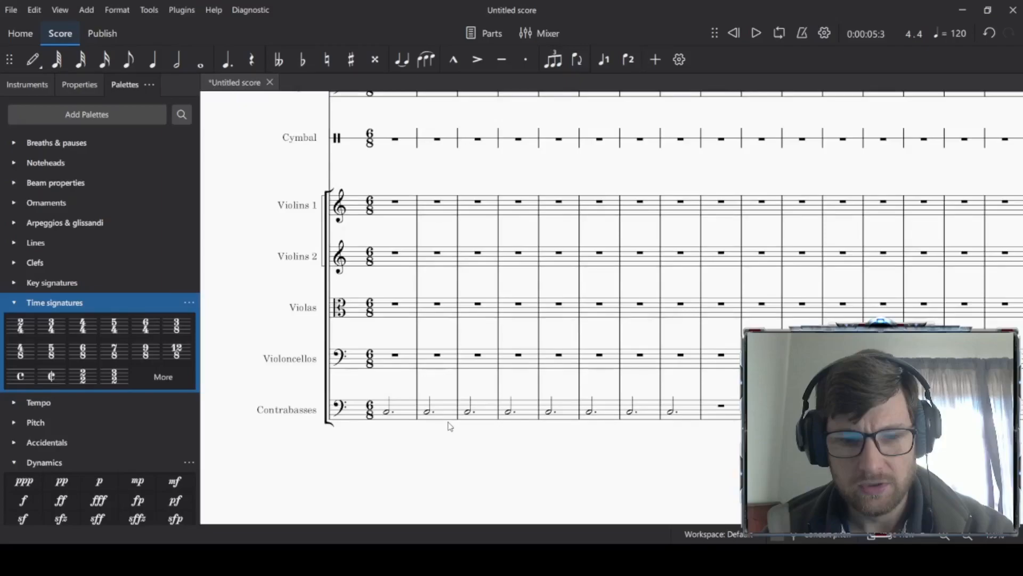
# Step: Add staccato to all the Contrabasses notes in measures 1 to 8
pyautogui.click(399, 411)
pyautogui.keyDown('shift'); pyautogui.click(693, 419); pyautogui.keyUp('shift')
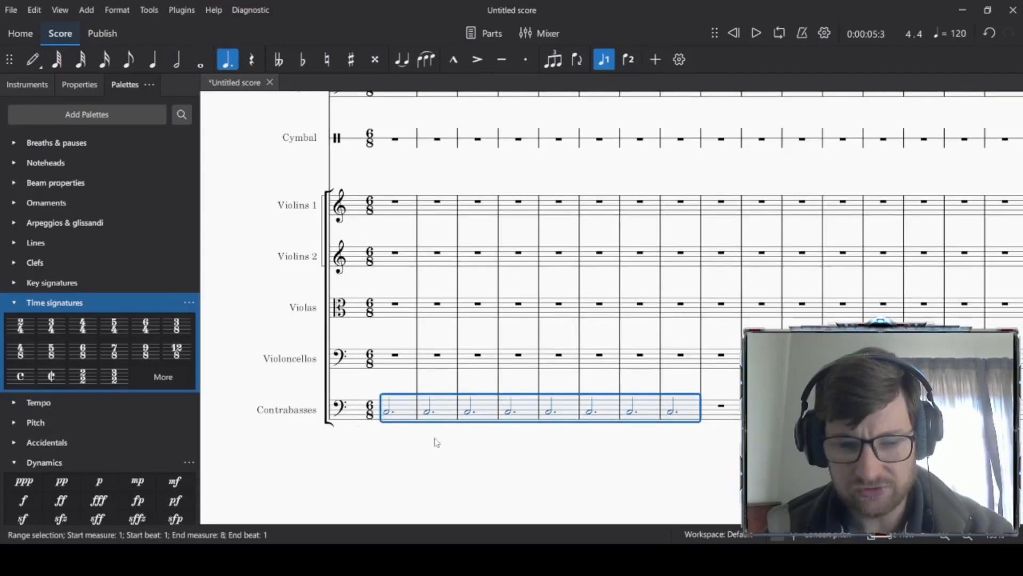
pyautogui.click(526, 59)
pyautogui.click(448, 444)
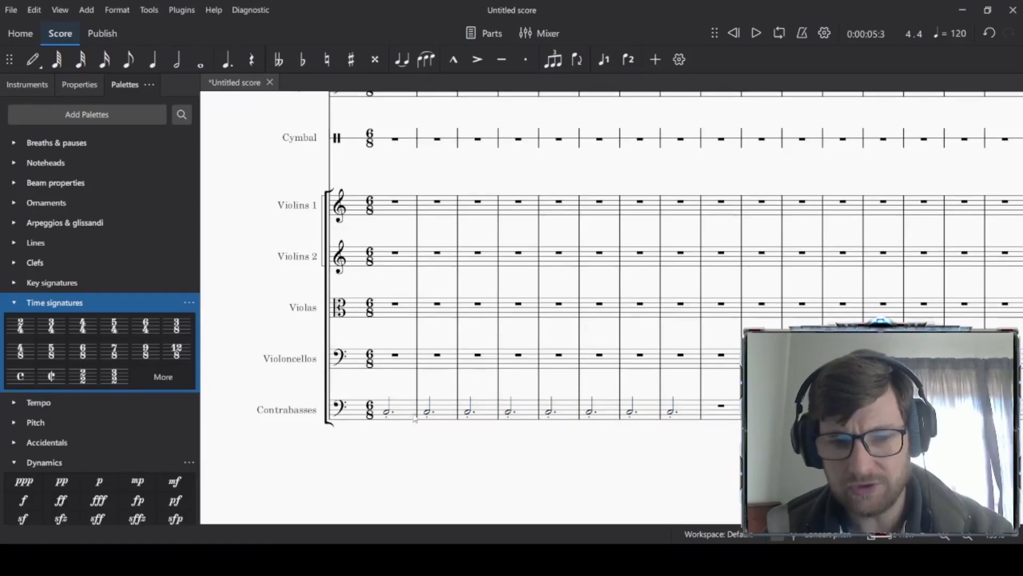
# Step: Add a quarter note = 80 tempo marking at measure 1 of the Flute 1 staff
pyautogui.scroll(6, 404, 410)
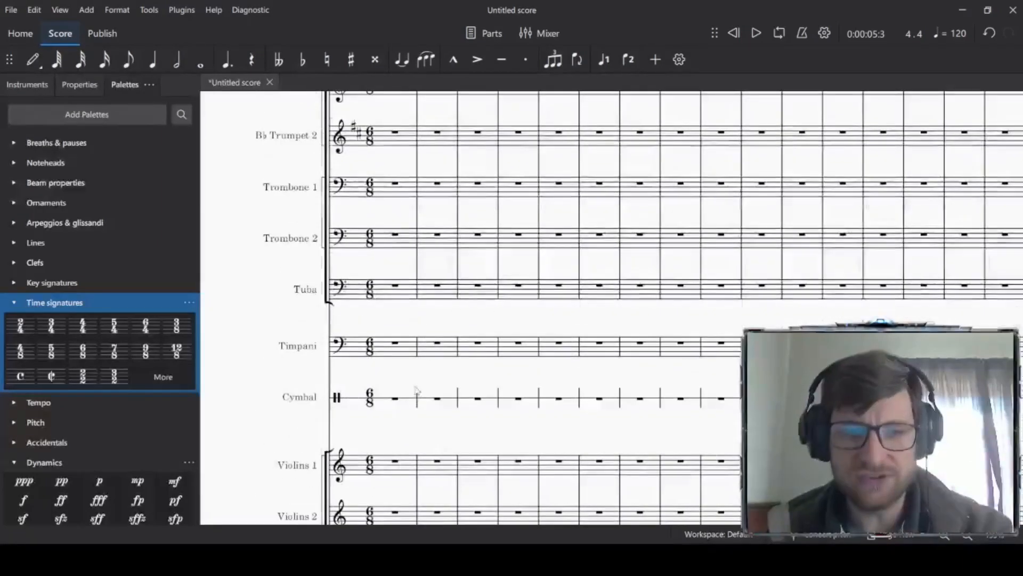
pyautogui.scroll(10, 430, 348)
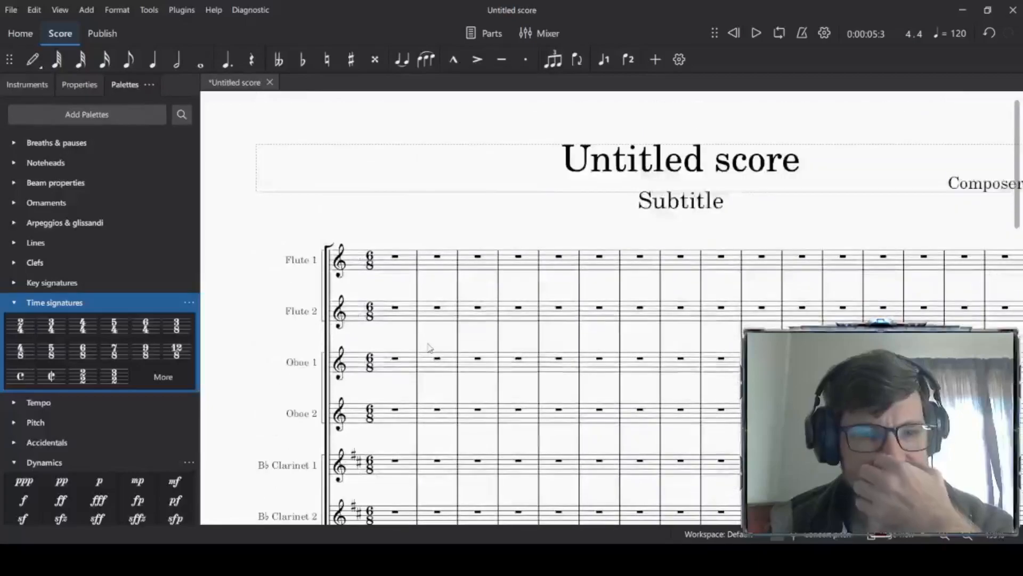
pyautogui.click(386, 269)
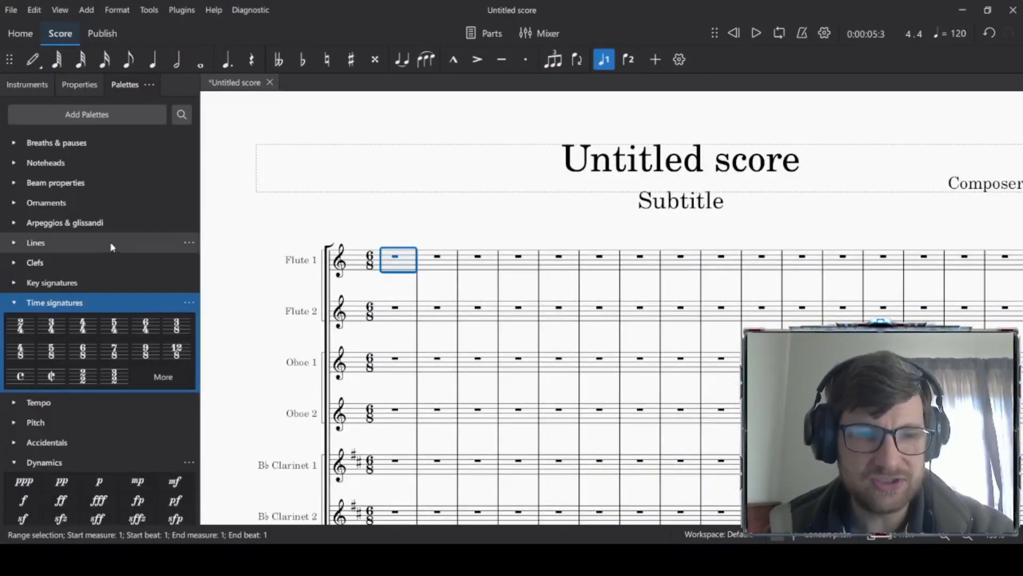
pyautogui.click(15, 302)
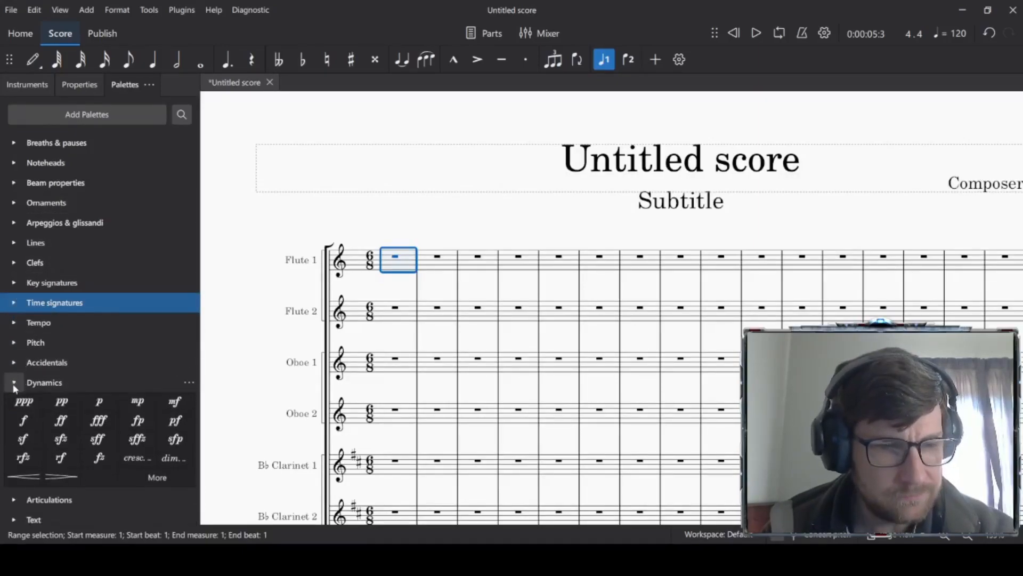
pyautogui.click(15, 382)
pyautogui.click(14, 323)
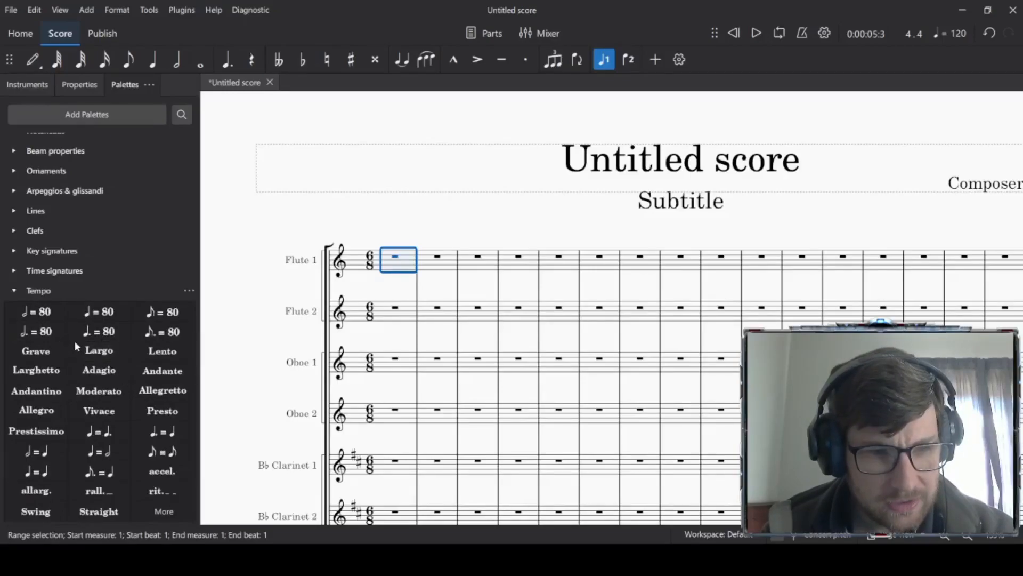
pyautogui.click(99, 314)
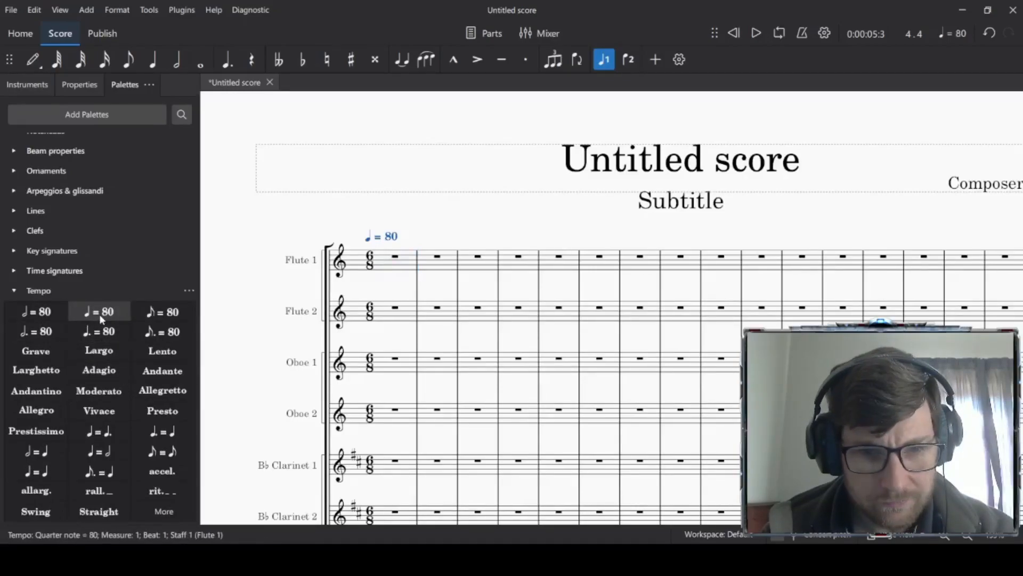
# Step: Change the tempo marking at measure 1 to quarter note = 140
pyautogui.doubleClick(390, 237)
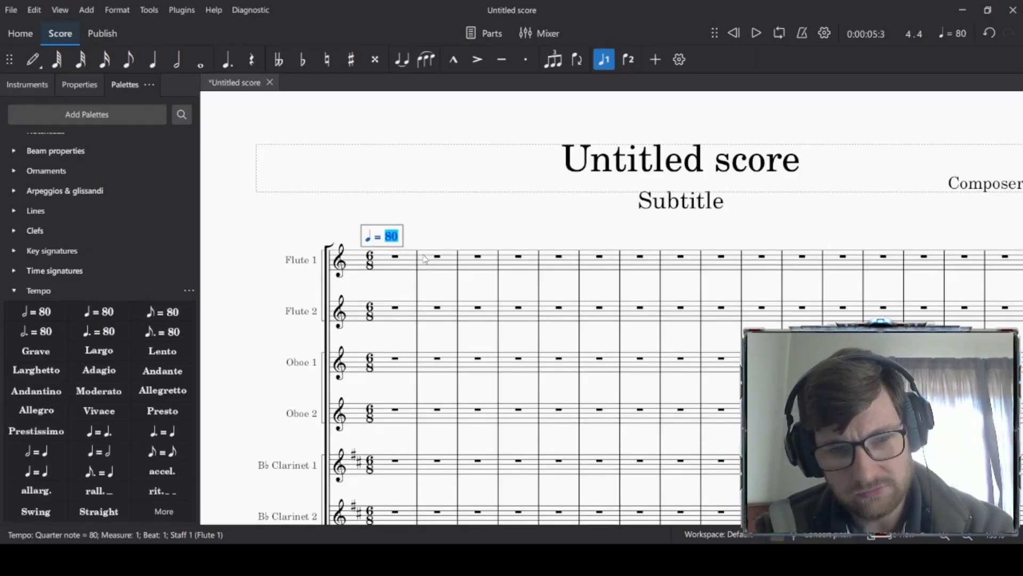
pyautogui.write('1')
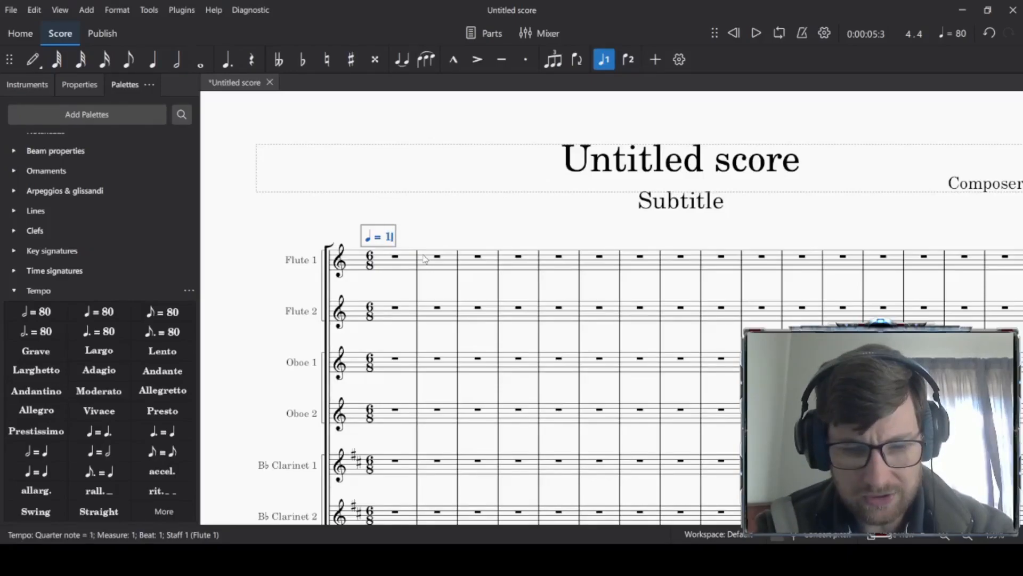
pyautogui.write('40')
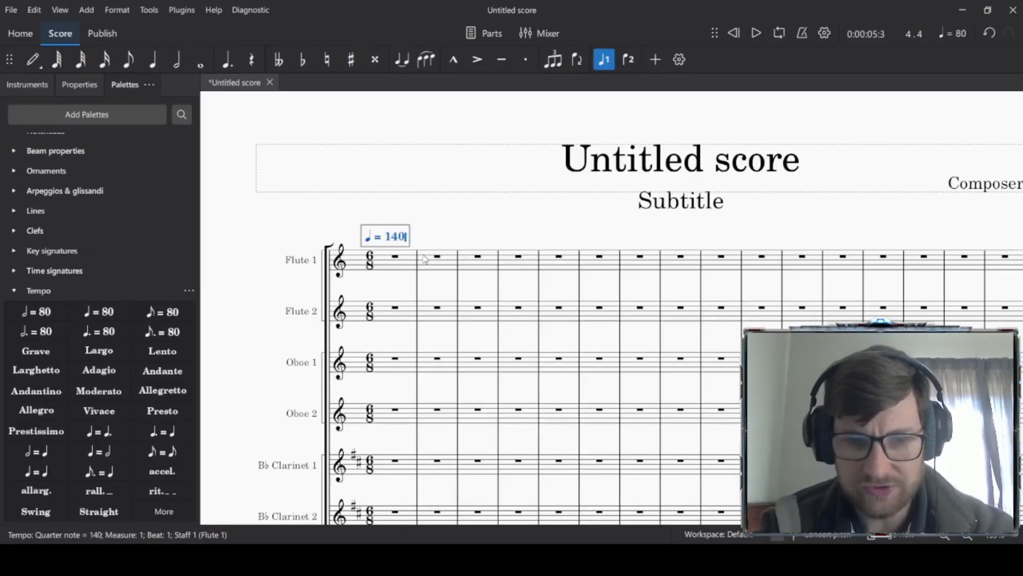
pyautogui.scroll(-15, 415, 258)
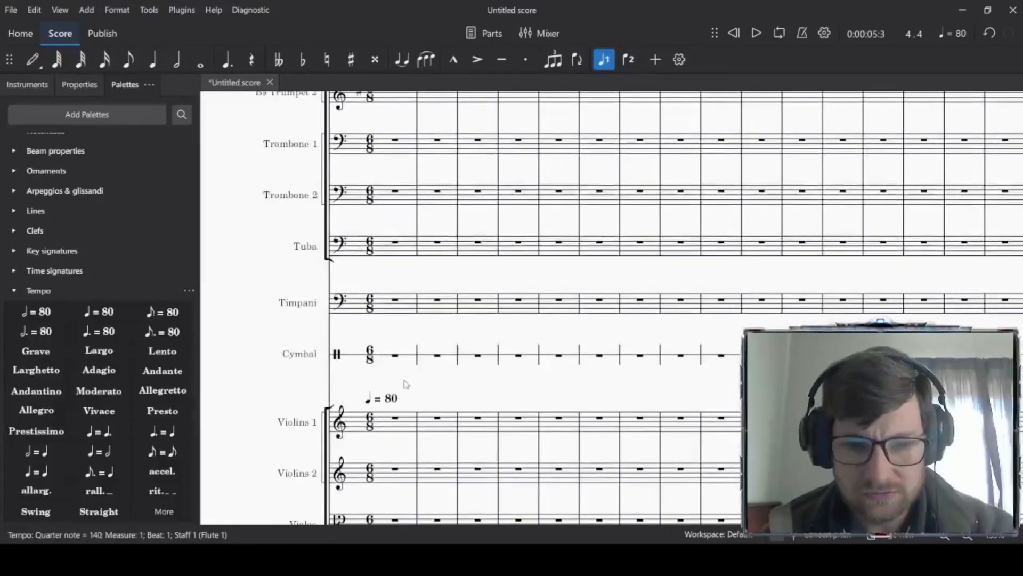
pyautogui.scroll(4, 392, 301)
pyautogui.click(394, 271)
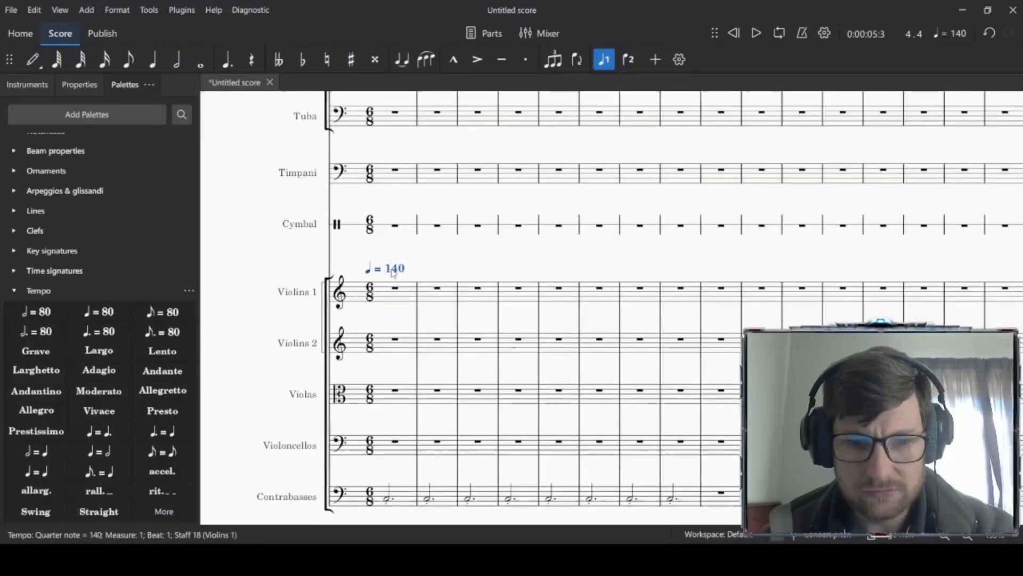
# Step: Play back the staccato contrabass line from measure 1 at the new tempo and stop it
pyautogui.scroll(5, 457, 290)
pyautogui.scroll(-10, 464, 304)
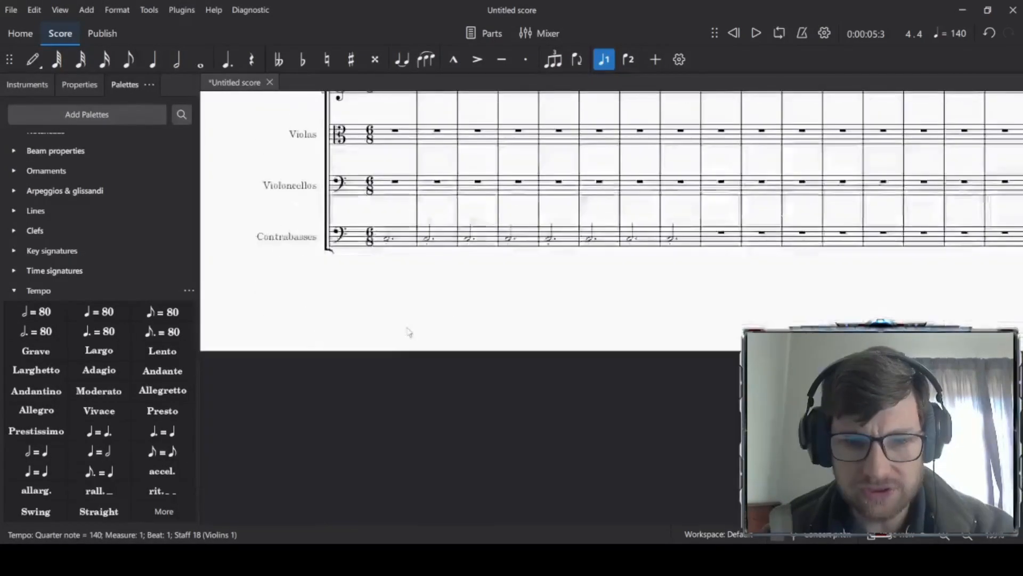
pyautogui.click(397, 233)
pyautogui.press('space')
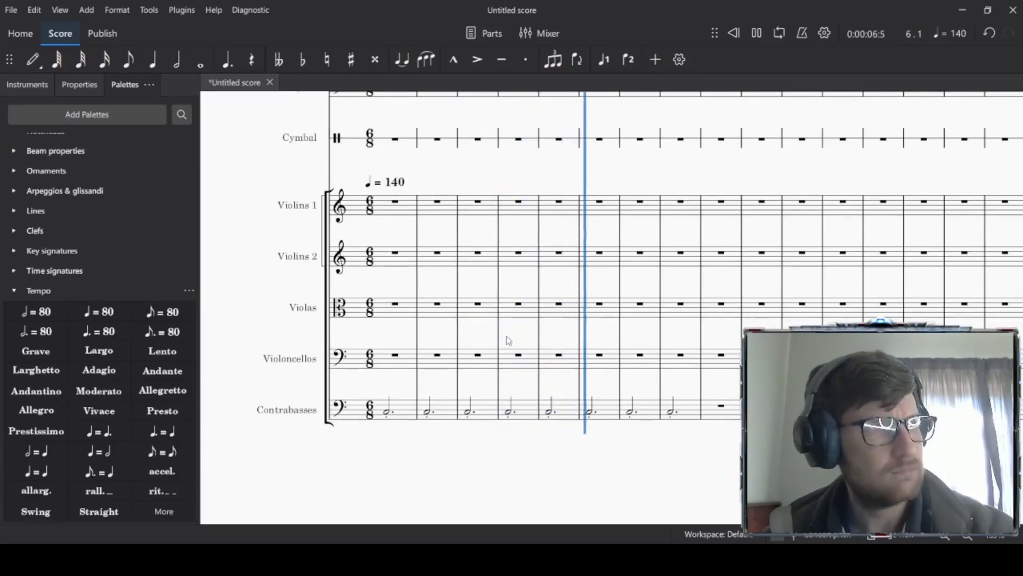
pyautogui.press('space')
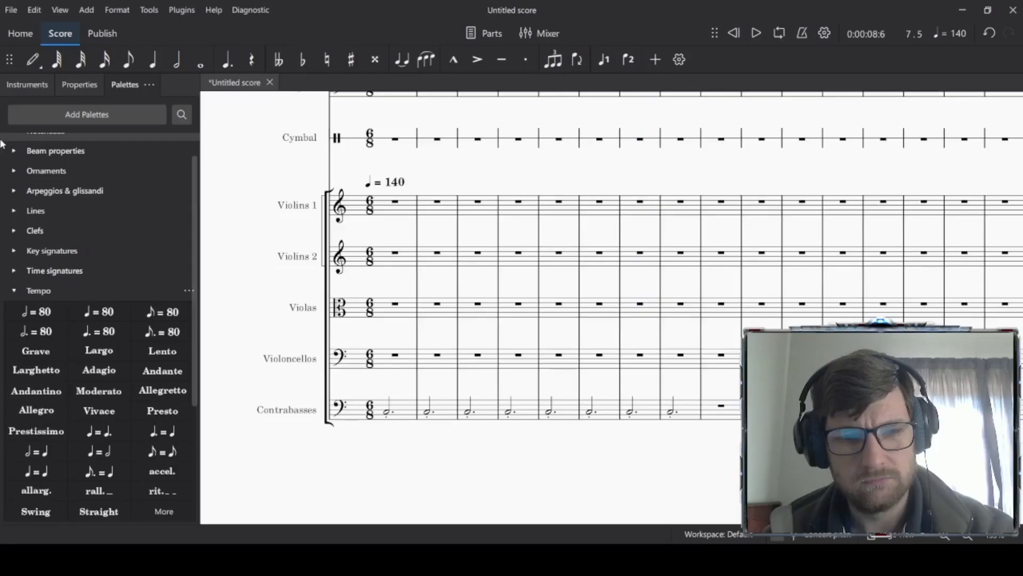
# Step: Start note input from measure 1 of the Contrabasses staff with staccato kept on and a quarter-note duration
pyautogui.click(397, 187)
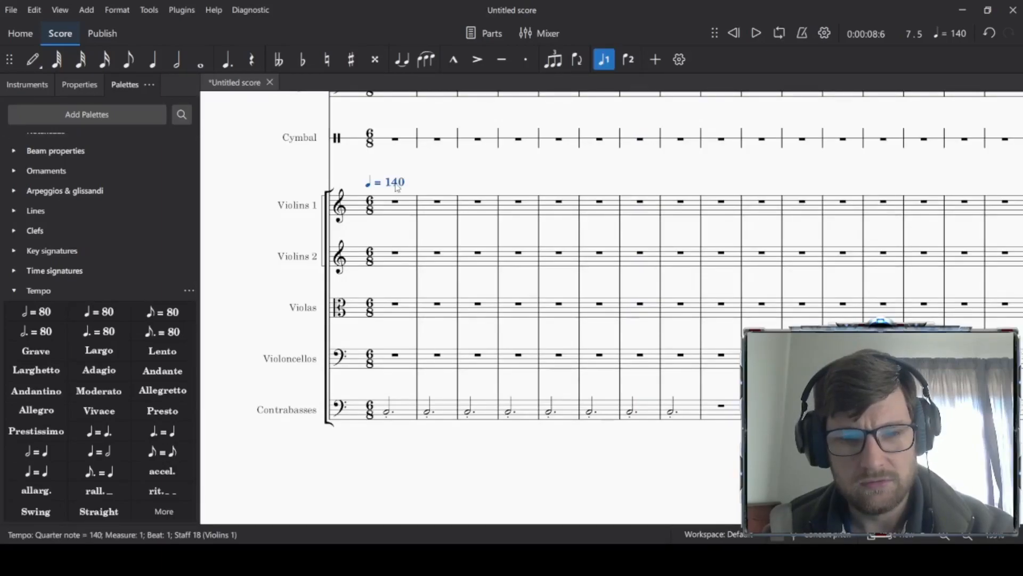
pyautogui.click(405, 414)
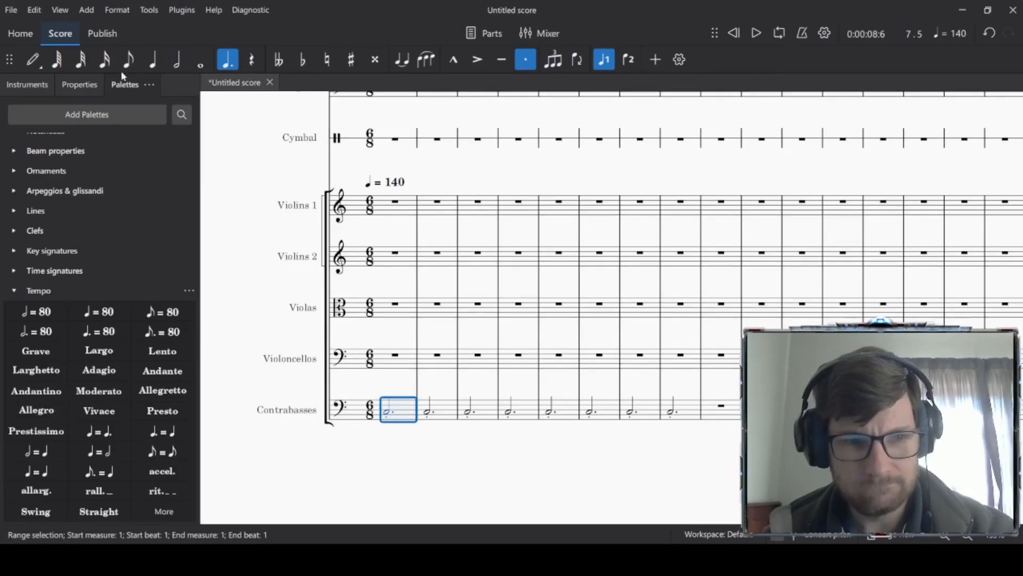
pyautogui.click(32, 60)
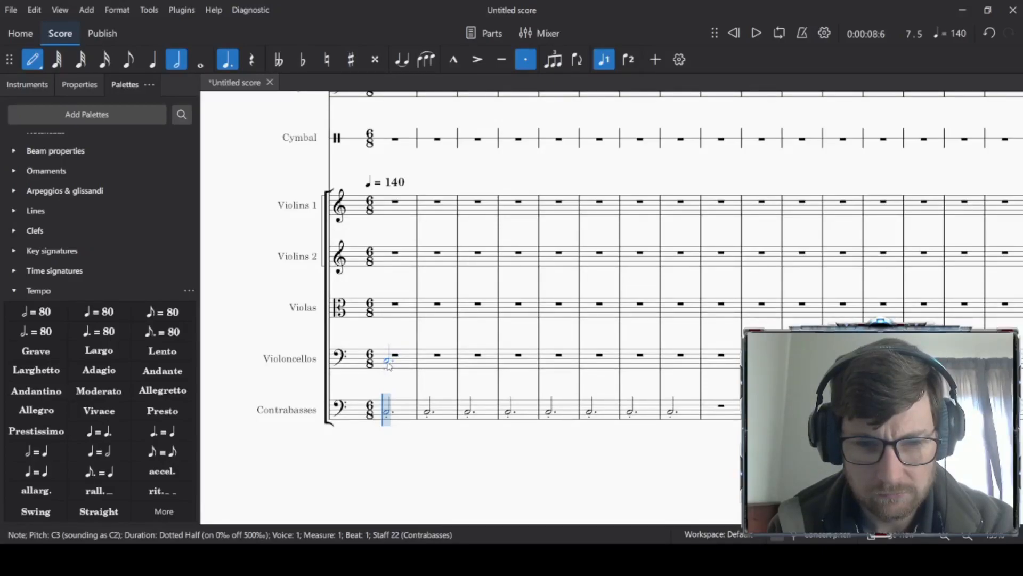
pyautogui.press('5')
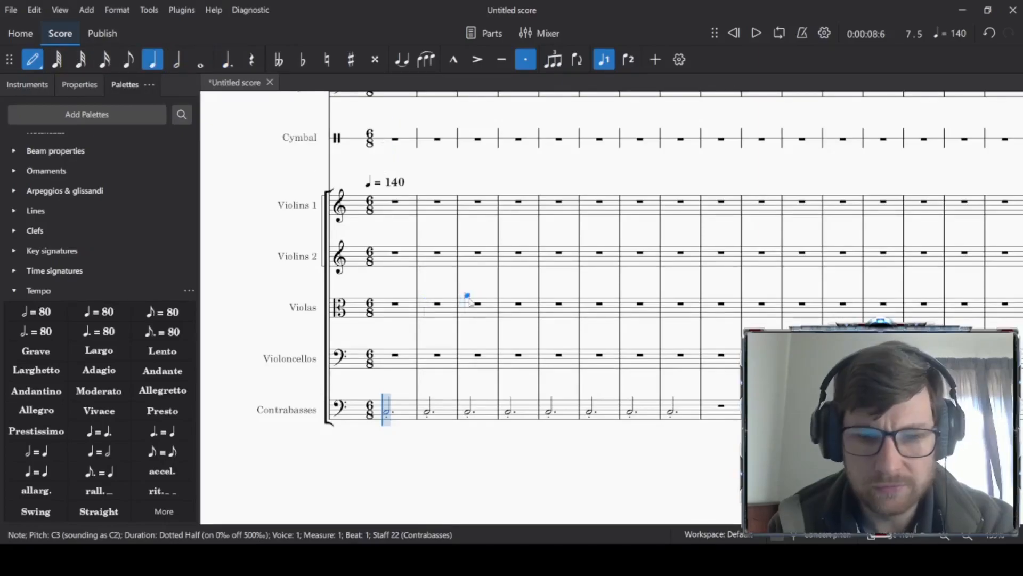
# Step: Try a quarter-note chord of C3 and G3 at the start of the Violoncellos staff and delete both notes
pyautogui.click(391, 364)
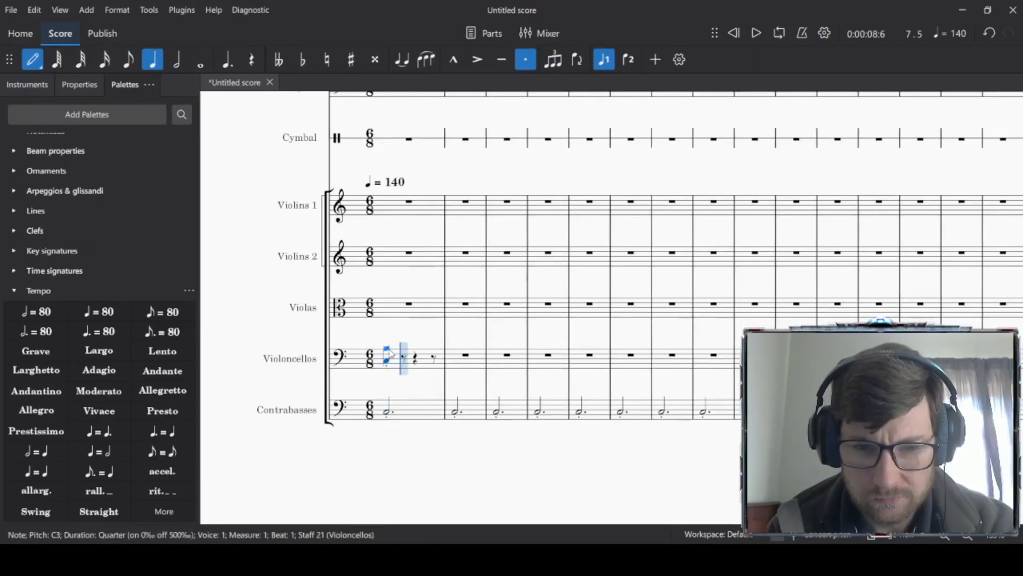
pyautogui.click(392, 356)
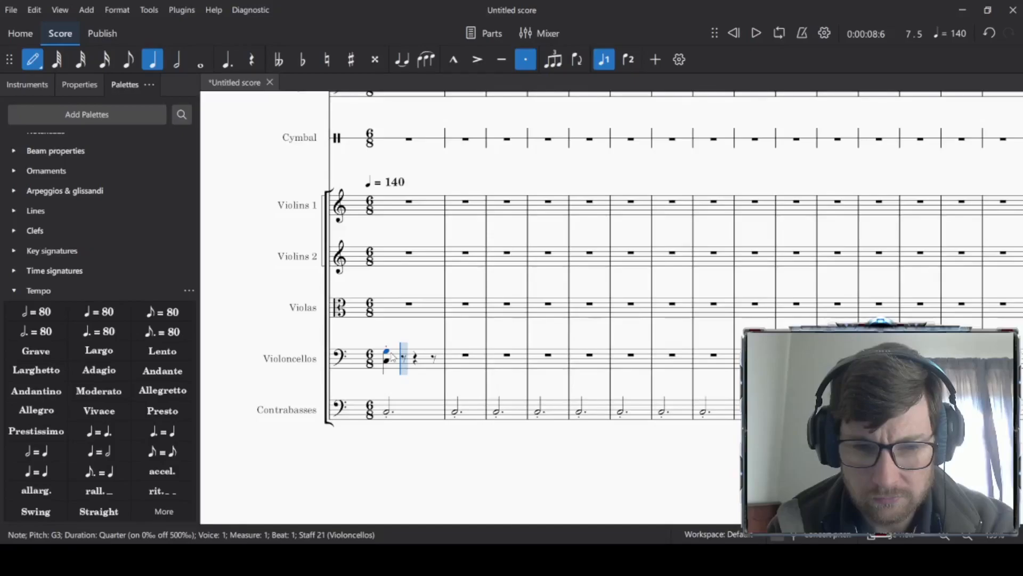
pyautogui.press('Delete')
pyautogui.click(390, 356)
pyautogui.press('Delete')
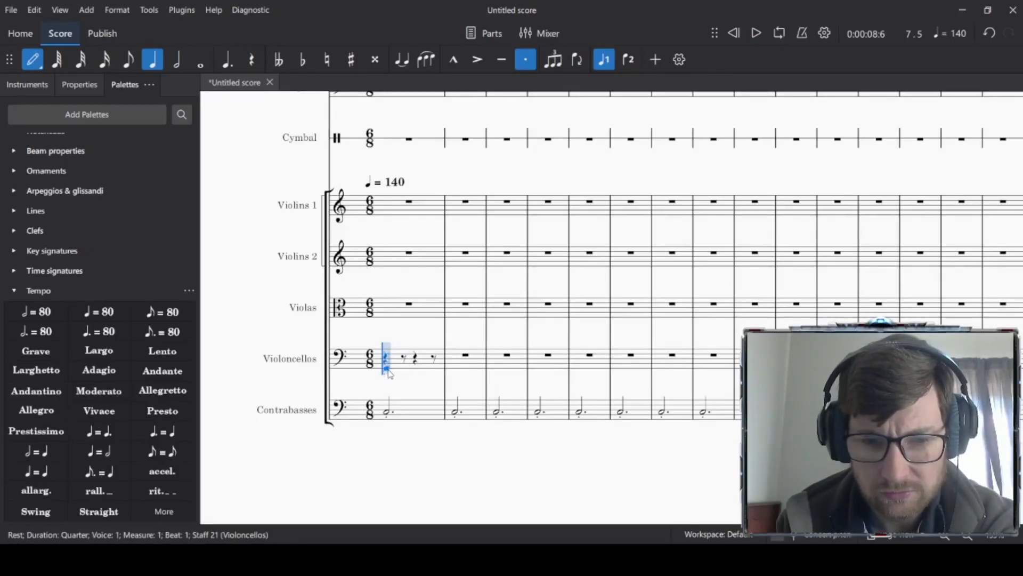
# Step: Enter three staccato quarter-note G2s in each of measures 1 to 3 of the Violoncellos staff and leave note input
pyautogui.click(389, 368)
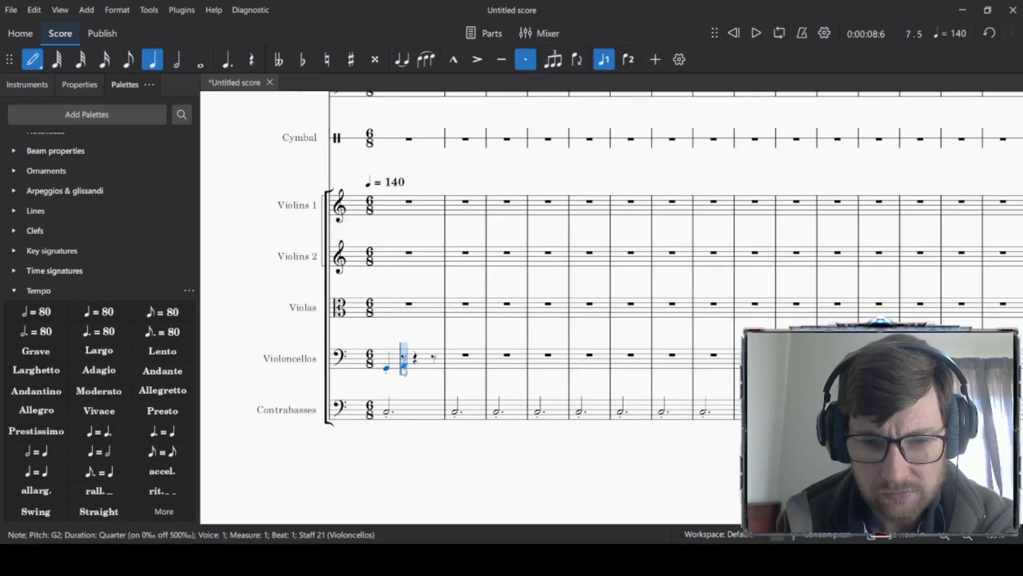
pyautogui.click(419, 374)
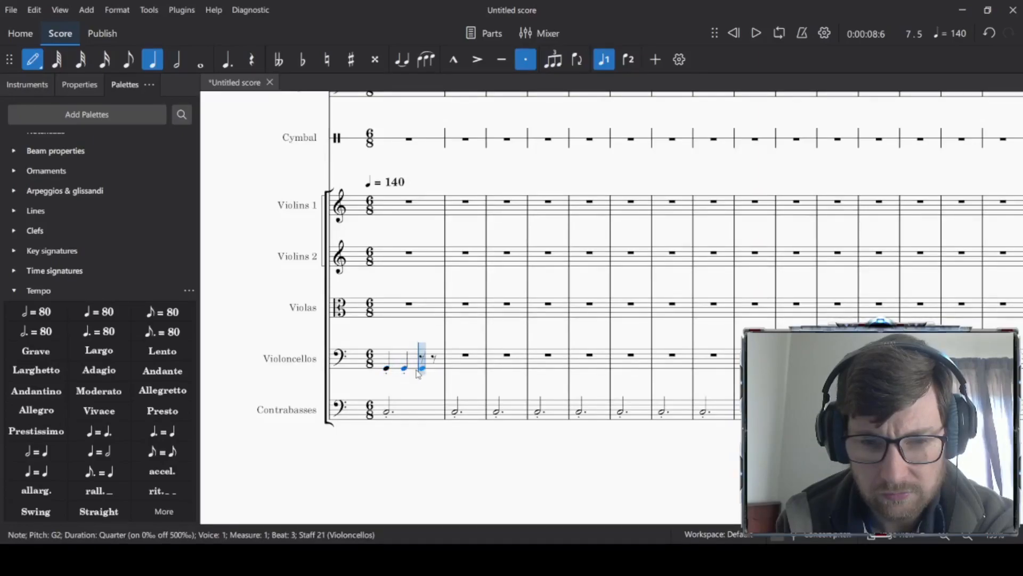
pyautogui.click(421, 373)
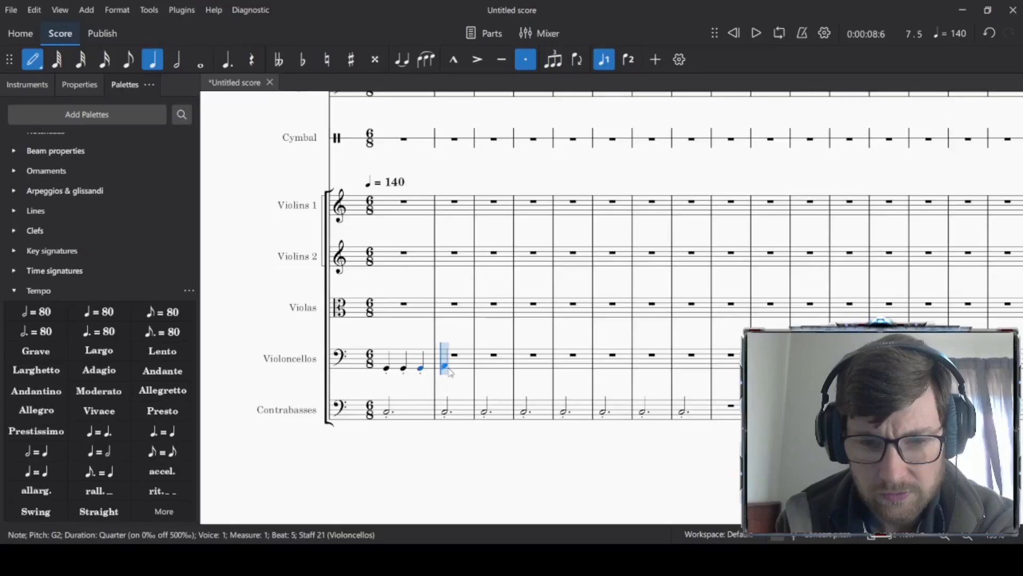
pyautogui.click(451, 373)
pyautogui.click(463, 373)
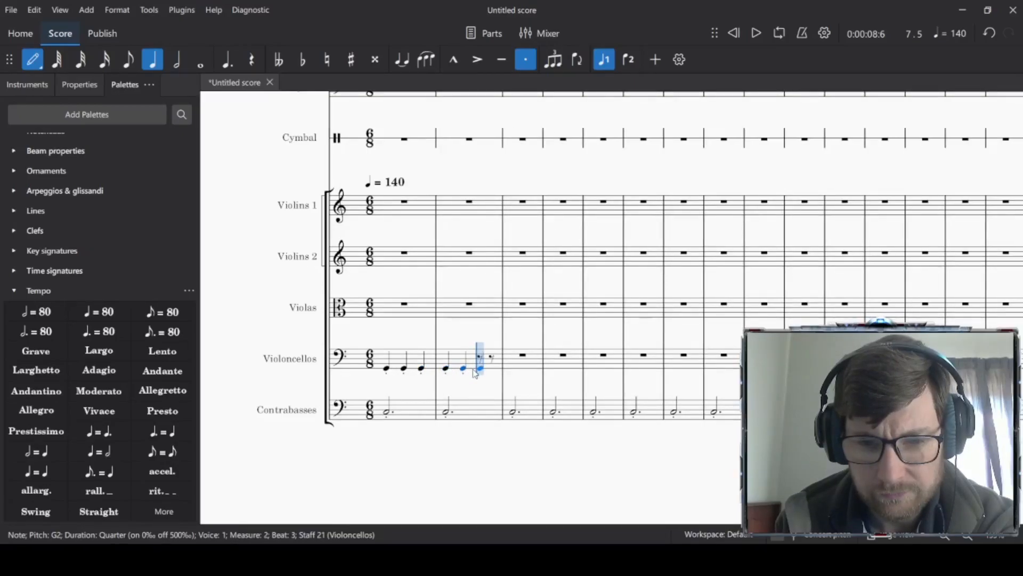
pyautogui.click(477, 373)
pyautogui.click(501, 373)
pyautogui.click(516, 373)
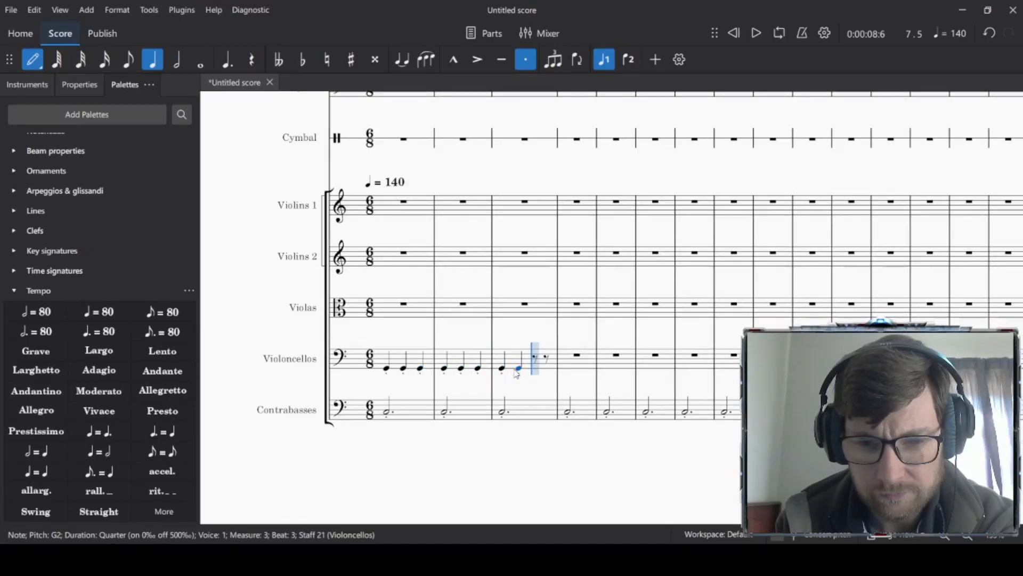
pyautogui.click(533, 373)
pyautogui.press('Escape')
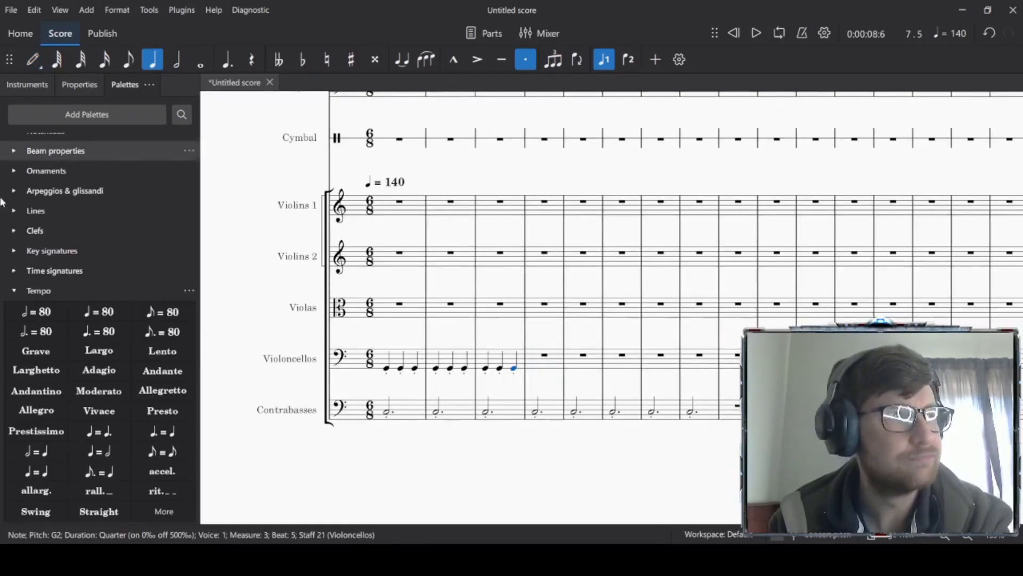
# Step: Repeat the Violoncellos' measure 3 into measure 4
pyautogui.click(510, 360)
pyautogui.press('r')
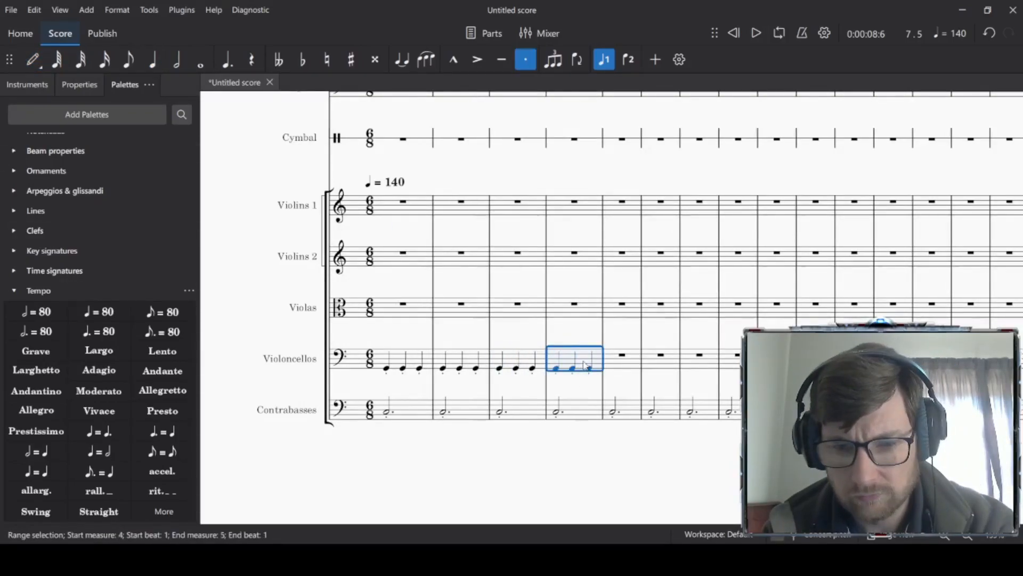
# Step: Paste the Violoncellos' measure of three staccato G2 quarter notes into measures 5 to 8 of the same staff
pyautogui.click(633, 370)
pyautogui.hotkey('ctrl', 'v')
pyautogui.click(677, 366)
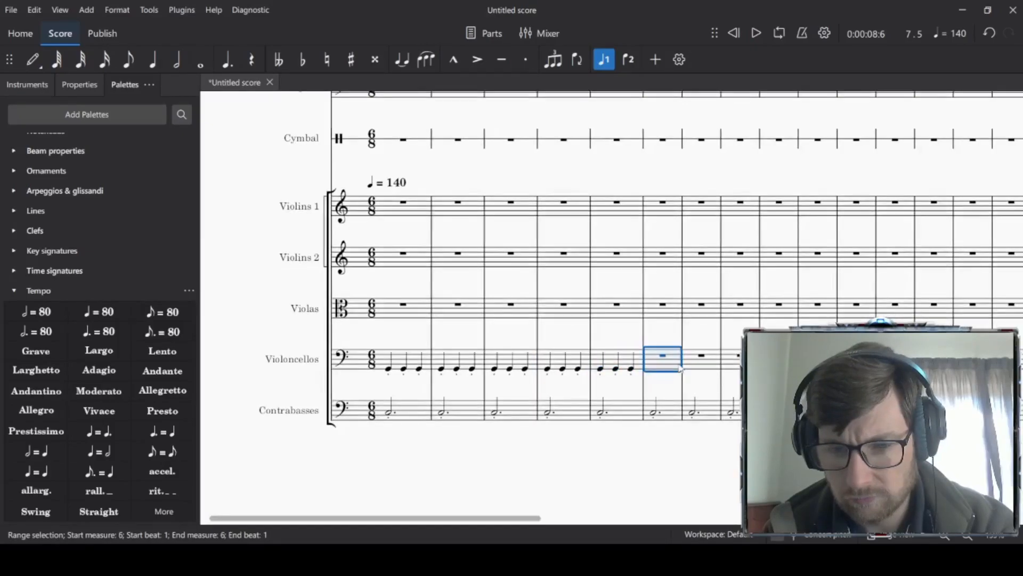
pyautogui.hotkey('ctrl', 'v')
pyautogui.click(678, 366)
pyautogui.hotkey('ctrl', 'v')
pyautogui.click(736, 367)
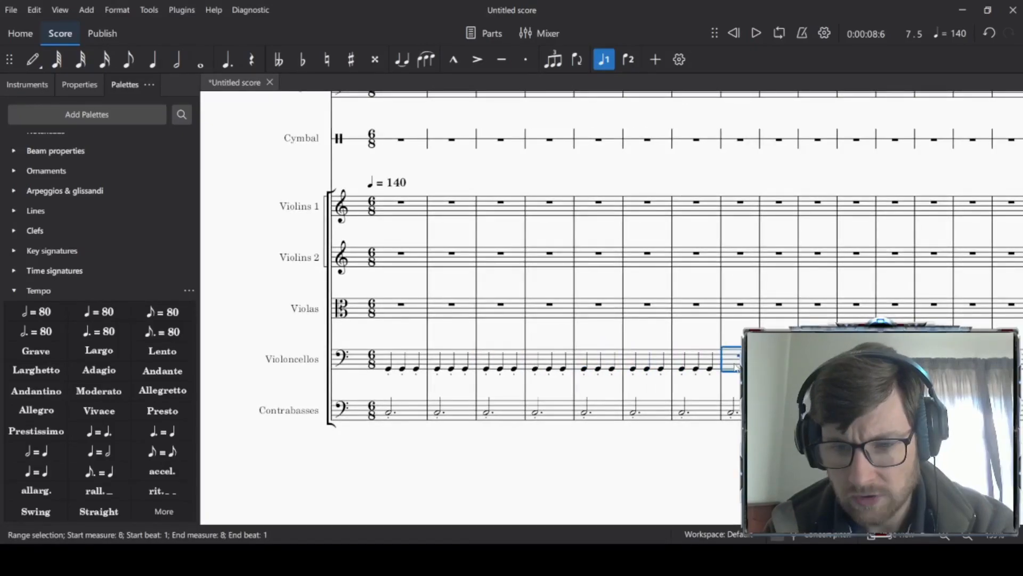
pyautogui.hotkey('ctrl', 'v')
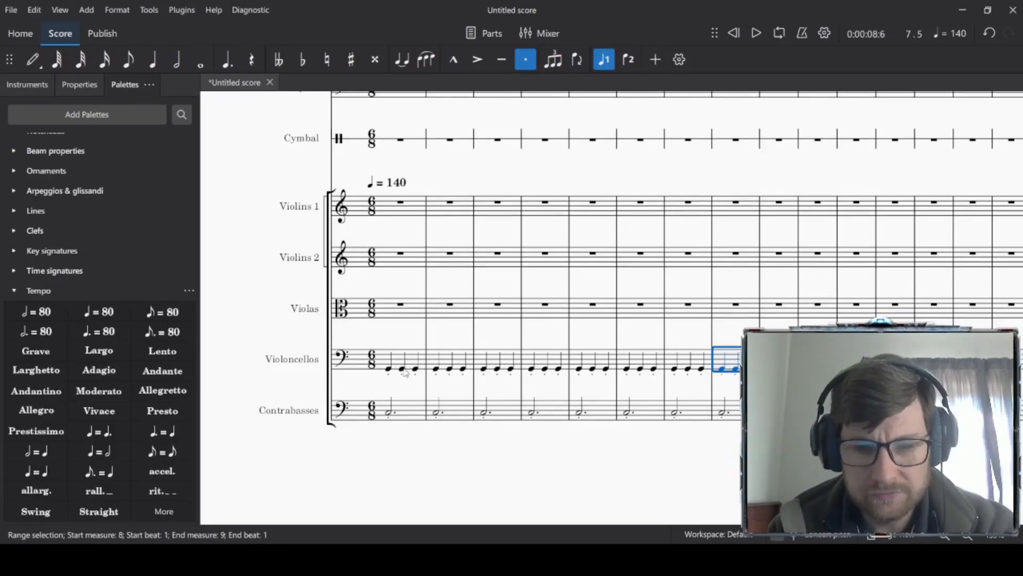
# Step: Enter three staccato quarter-note E♭3s in measure 1 of the Violas staff and leave note input
pyautogui.click(392, 413)
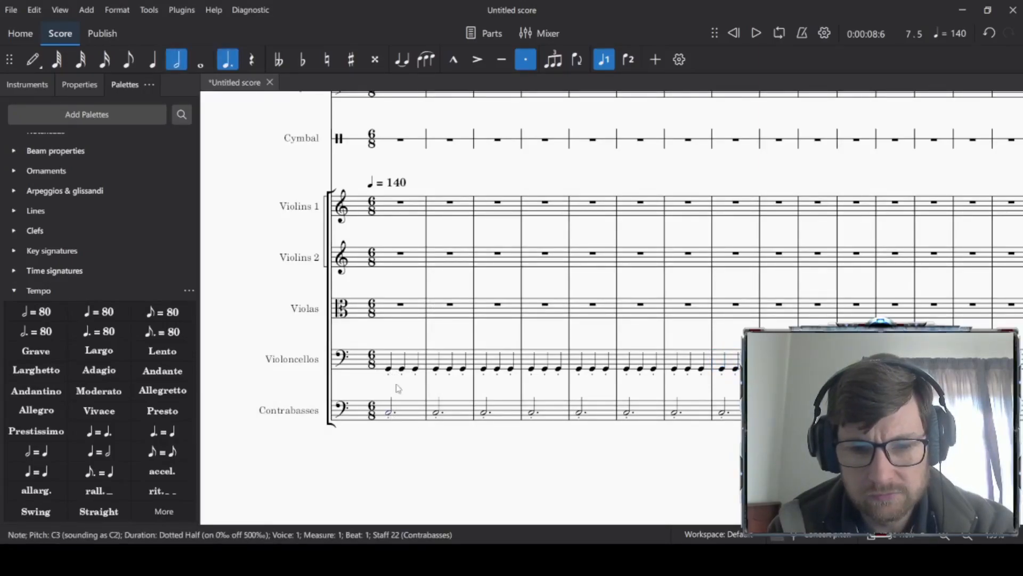
pyautogui.click(389, 369)
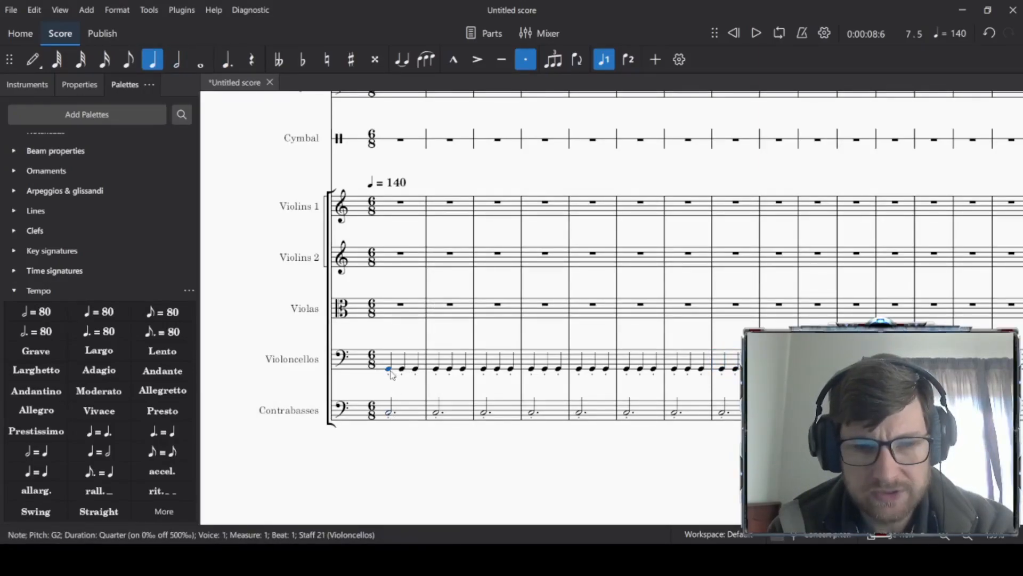
pyautogui.click(32, 59)
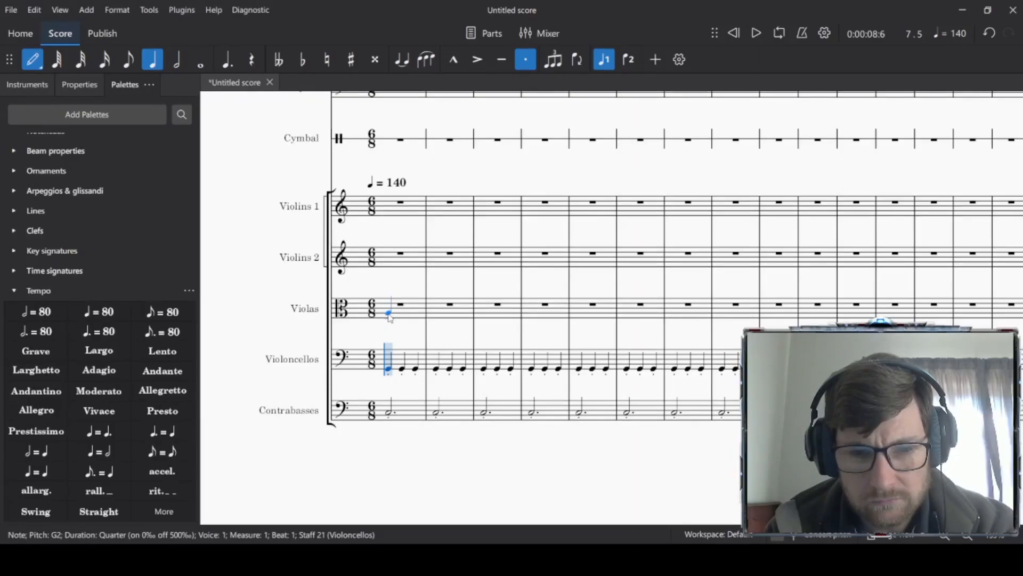
pyautogui.click(390, 321)
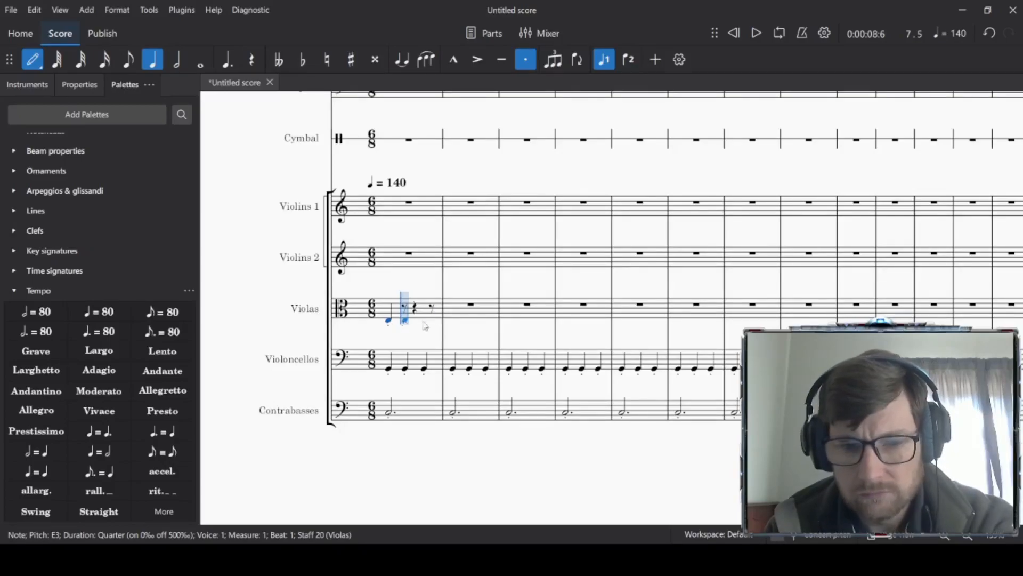
pyautogui.press('Down')
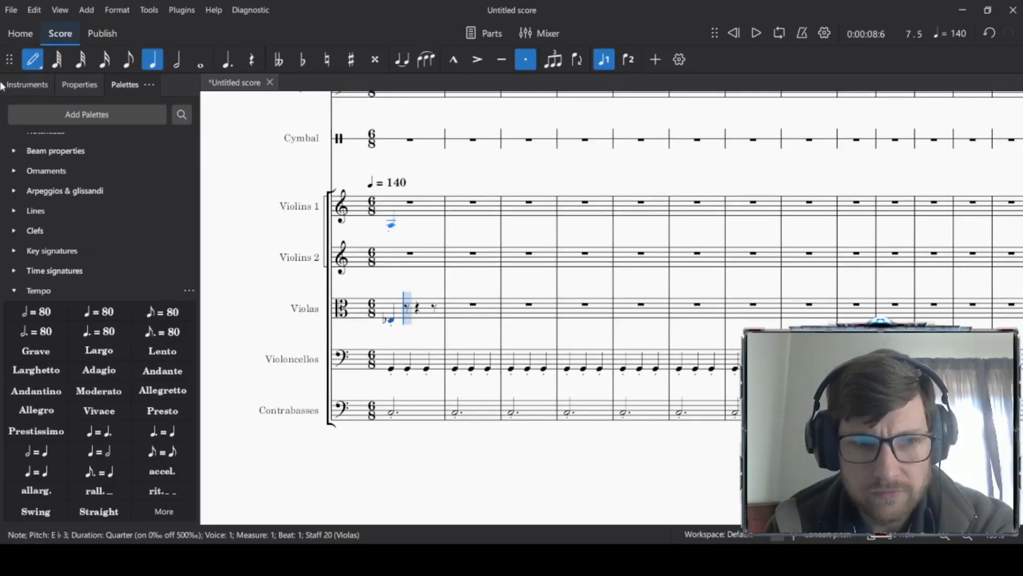
pyautogui.click(405, 322)
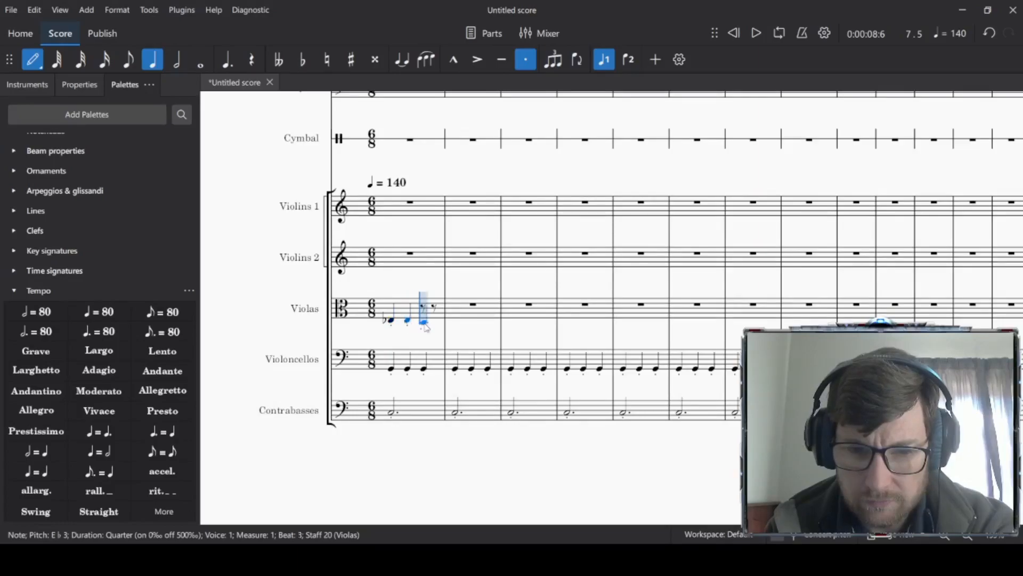
pyautogui.click(423, 321)
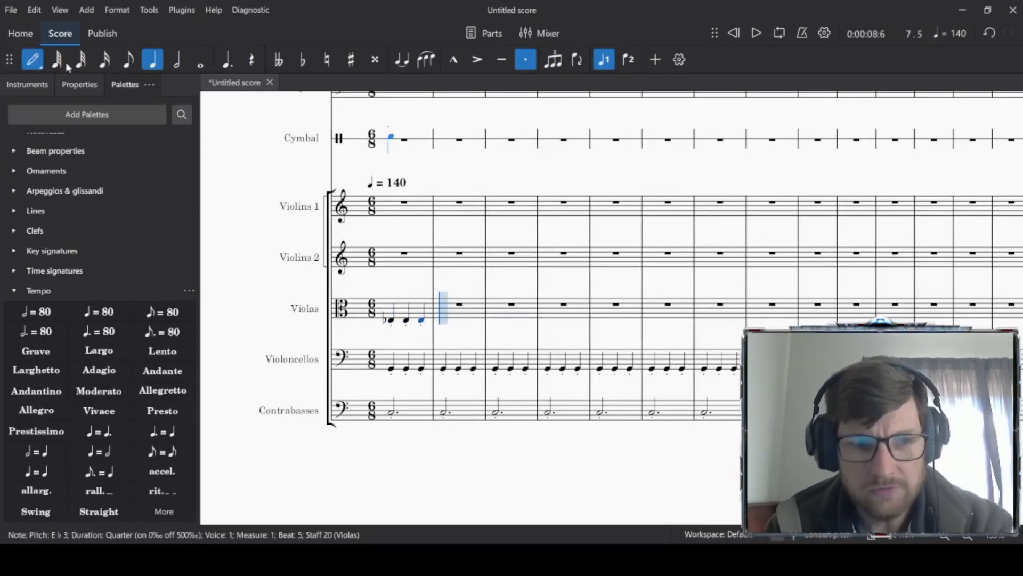
pyautogui.press('Escape')
# Step: Copy the Violas' measure 1 into measures 2, 3 and 4
pyautogui.click(439, 306)
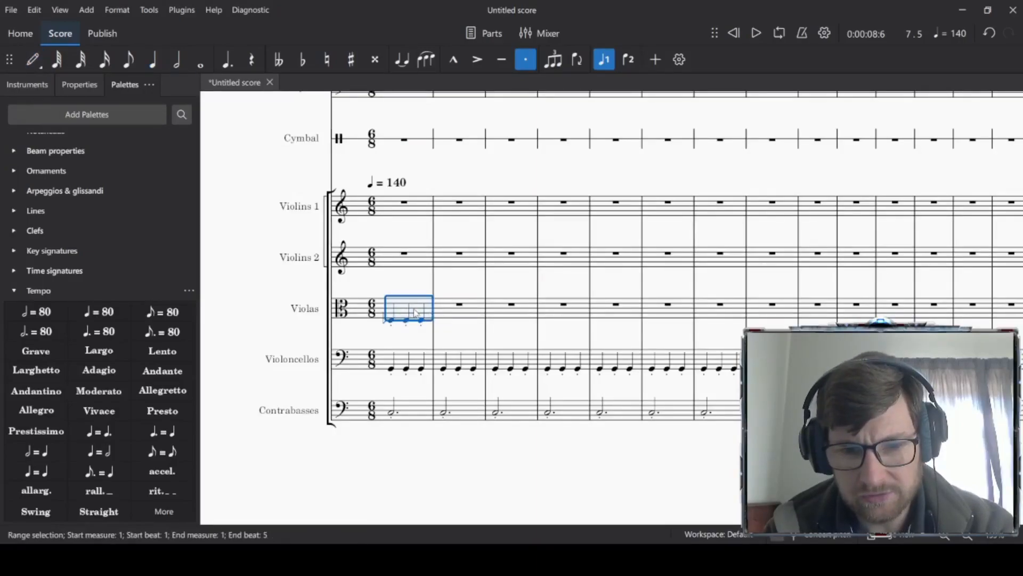
pyautogui.hotkey('ctrl', 'v')
pyautogui.click(490, 313)
pyautogui.hotkey('ctrl', 'v')
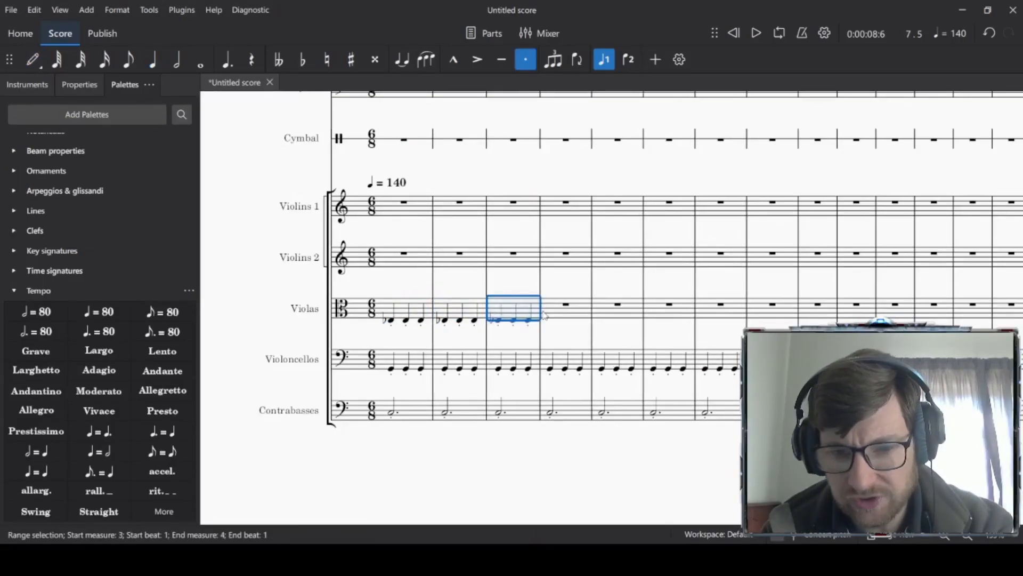
pyautogui.click(554, 315)
pyautogui.hotkey('ctrl', 'v')
# Step: Copy the Violas' measures 1 to 4 into measures 5 to 8 and play back the opening
pyautogui.keyDown('shift'); pyautogui.click(419, 312); pyautogui.keyUp('shift')
pyautogui.click(606, 313)
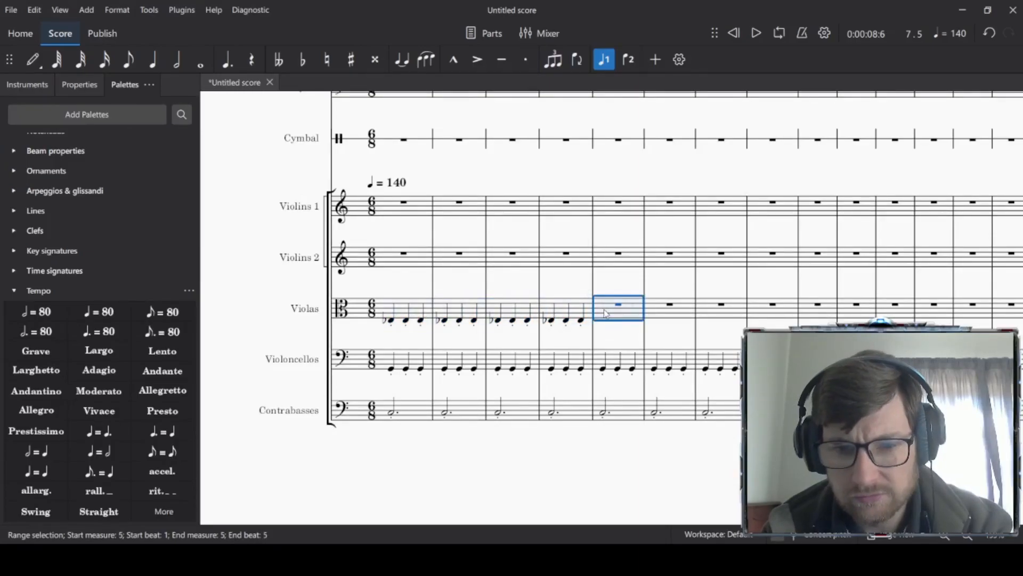
pyautogui.hotkey('ctrl', 'v')
pyautogui.press('Escape')
pyautogui.press('space')
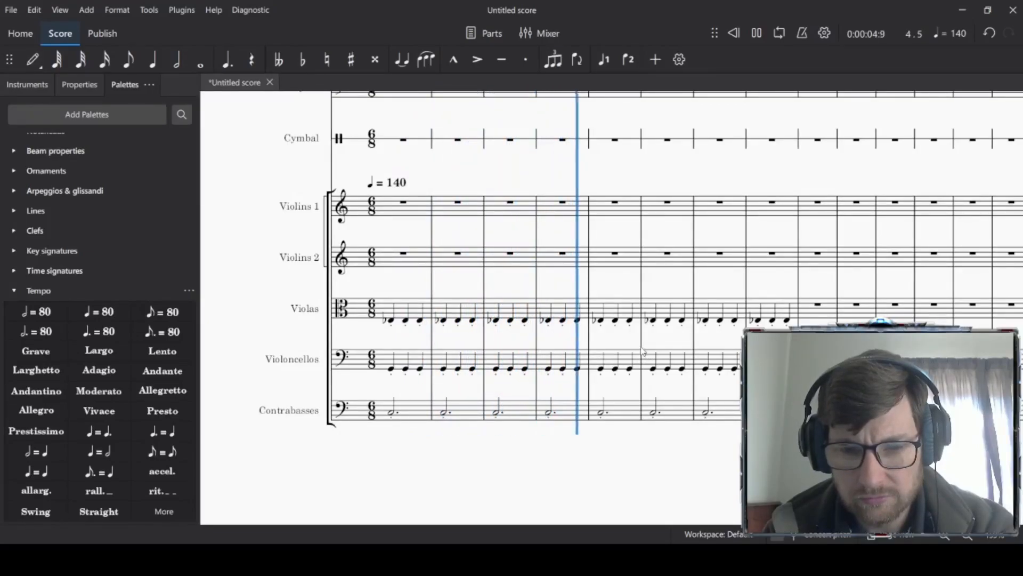
pyautogui.press('space')
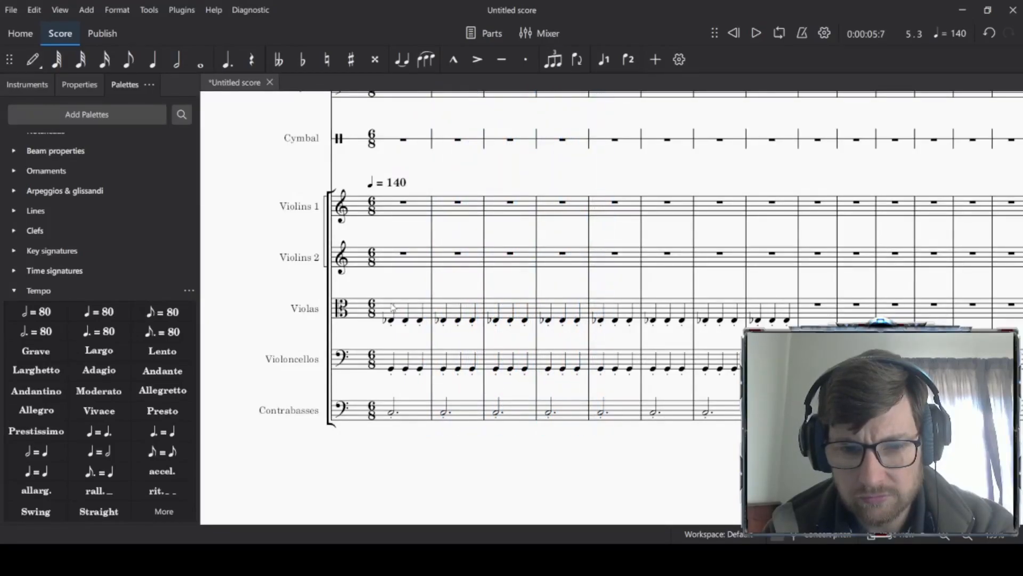
# Step: Raise the three Violoncellos notes in measure 1 to C3
pyautogui.click(391, 369)
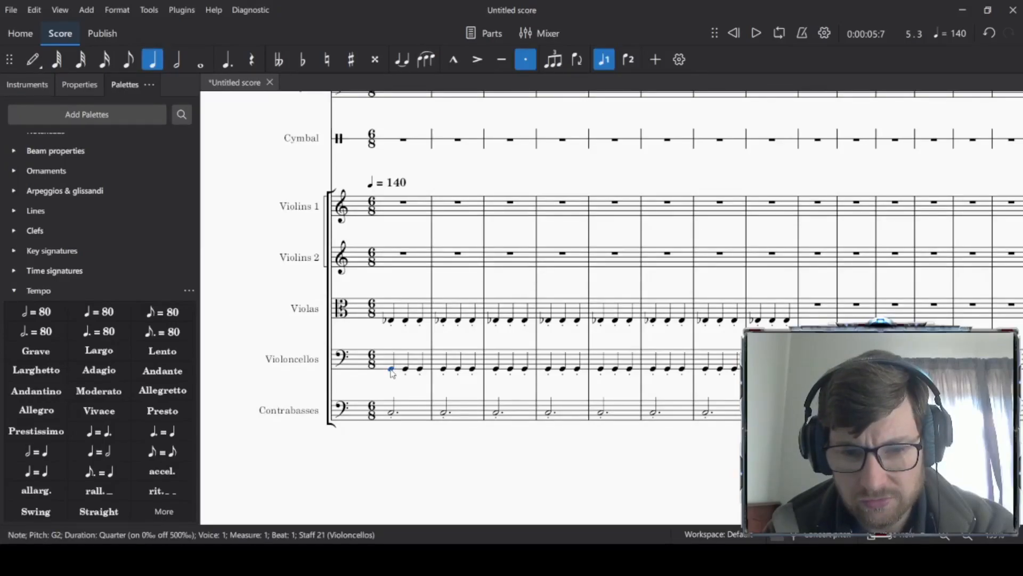
pyautogui.moveTo(393, 371); pyautogui.dragTo(406, 366)
pyautogui.click(406, 367)
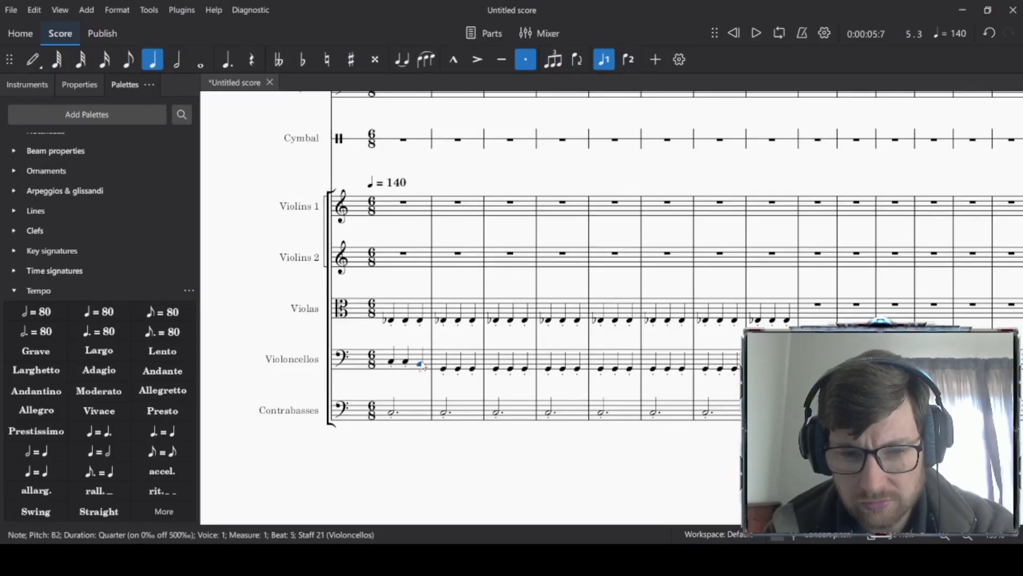
# Step: Delete the Violoncellos notes in measures 2 to 8
pyautogui.click(452, 363)
pyautogui.keyDown('shift'); pyautogui.click(773, 361); pyautogui.keyUp('shift')
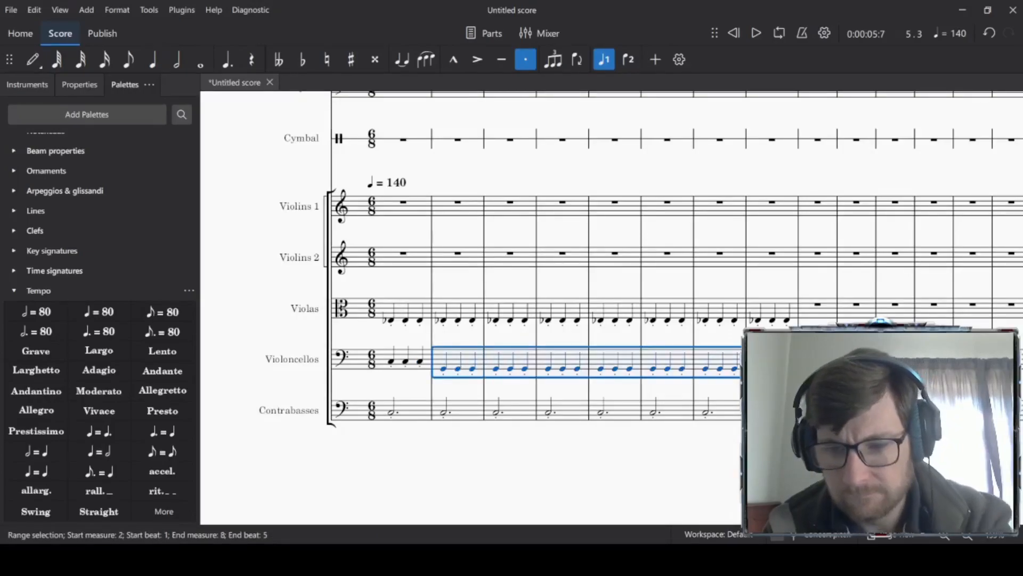
pyautogui.press('Delete')
# Step: Repeat the Violoncellos' measure 1 through measure 4, and repeat those four measures to fill measures 5 to 8
pyautogui.click(409, 356)
pyautogui.press('r')
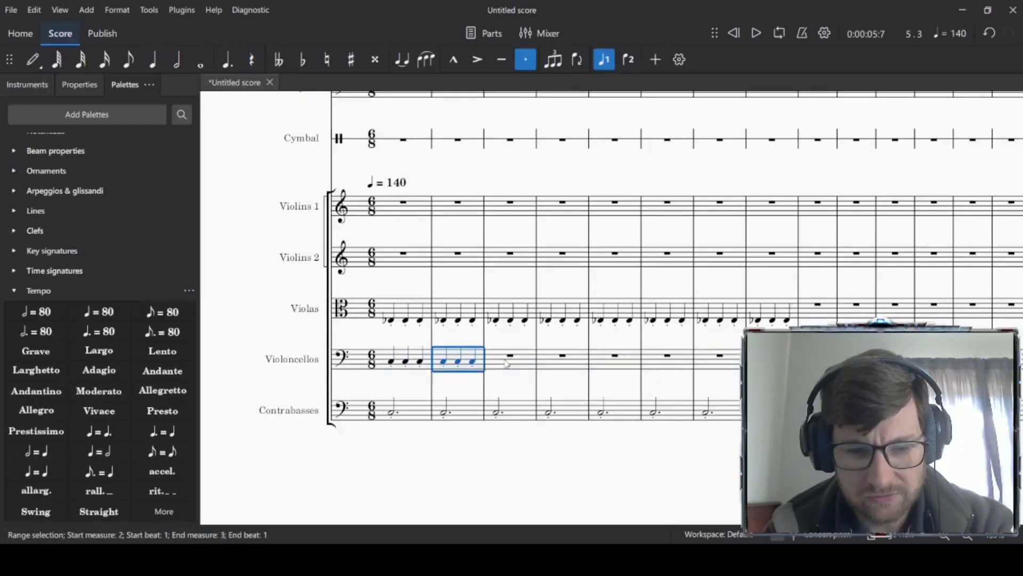
pyautogui.press('r')
pyautogui.press('r')
pyautogui.keyDown('shift'); pyautogui.click(412, 356); pyautogui.keyUp('shift')
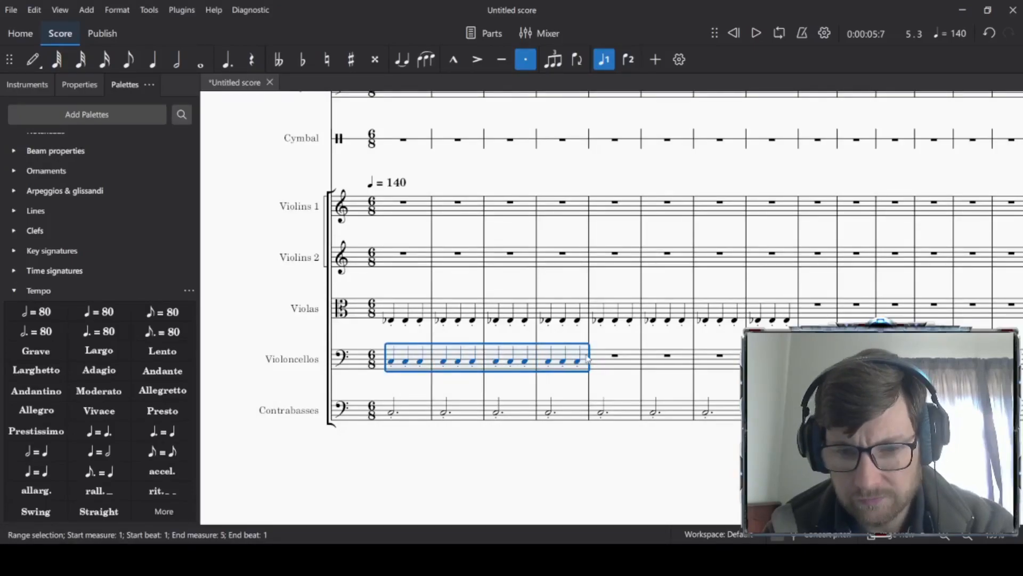
pyautogui.press('r')
pyautogui.press('Escape')
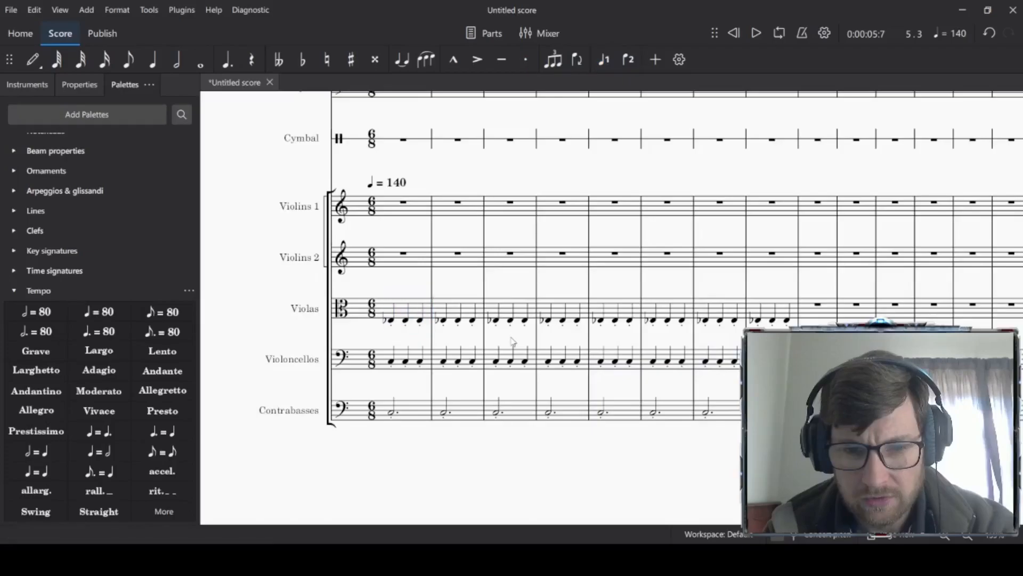
# Step: Play back the opening measures to hear the viola, cello and contrabass parts together, and look over the brass staves
pyautogui.press('space')
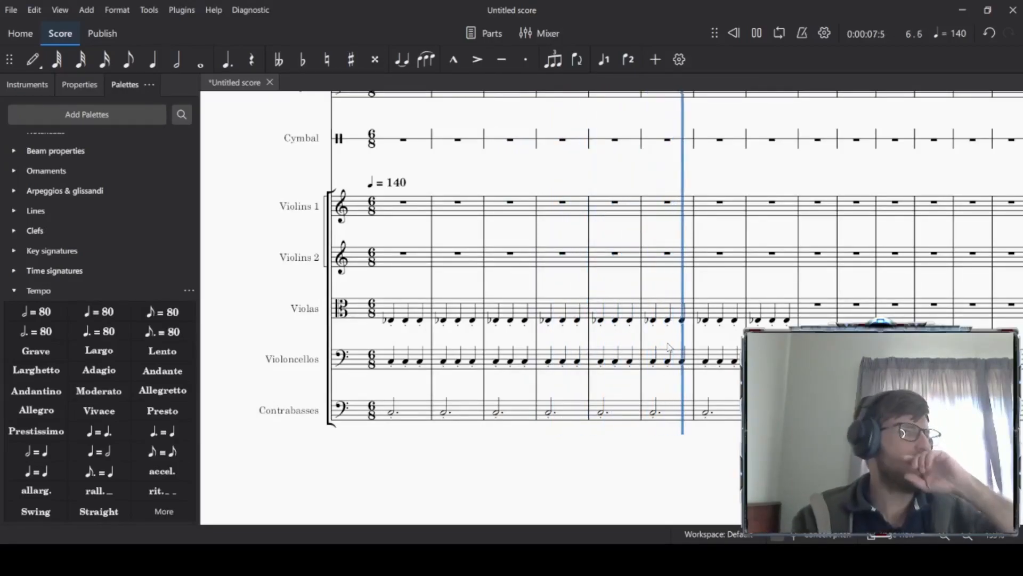
pyautogui.press('space')
pyautogui.scroll(8, 411, 218)
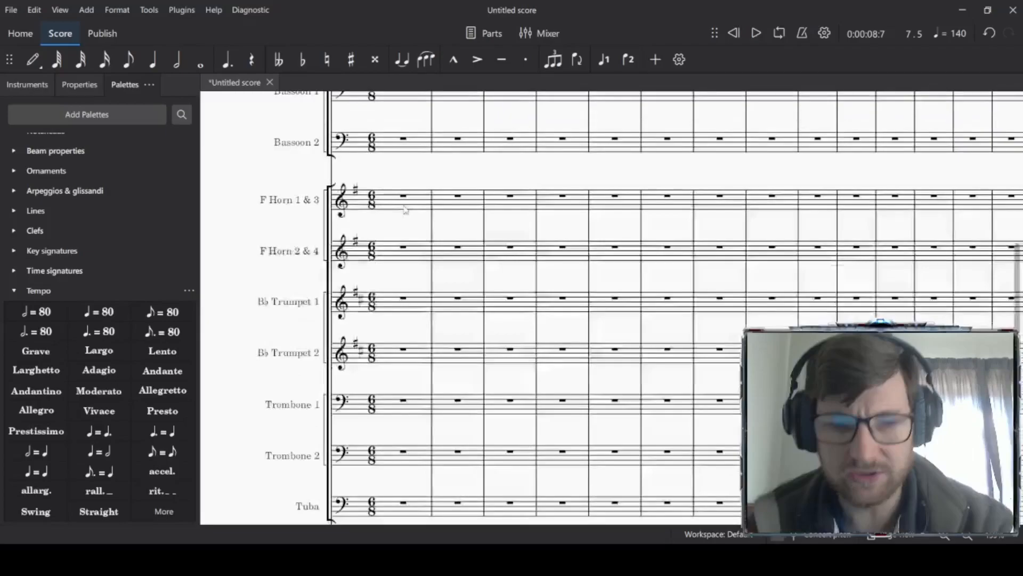
pyautogui.scroll(-8, 411, 219)
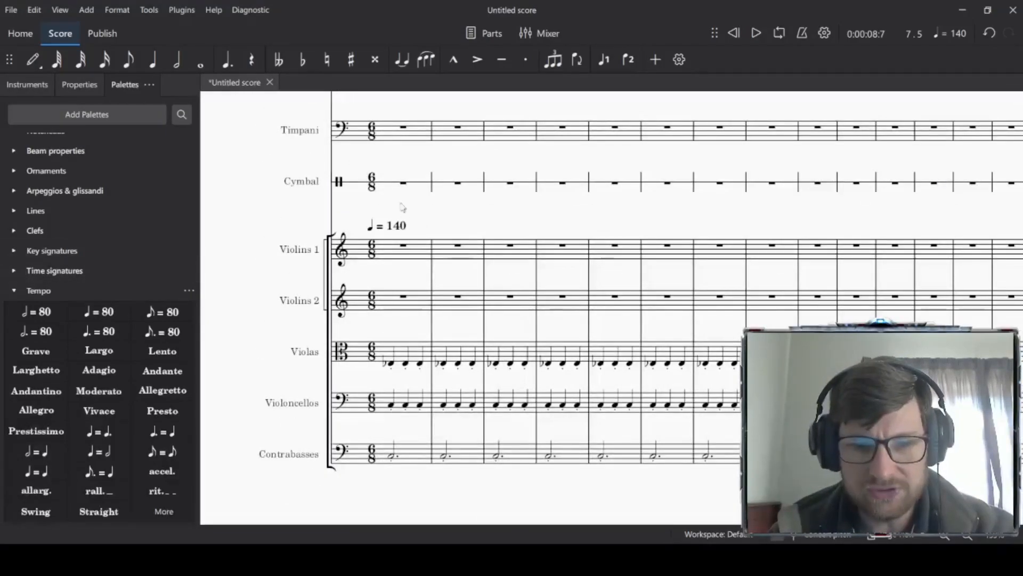
# Step: Set the tempo marking above Violins 1 to quarter note = 180 and play back the string pattern
pyautogui.click(402, 228)
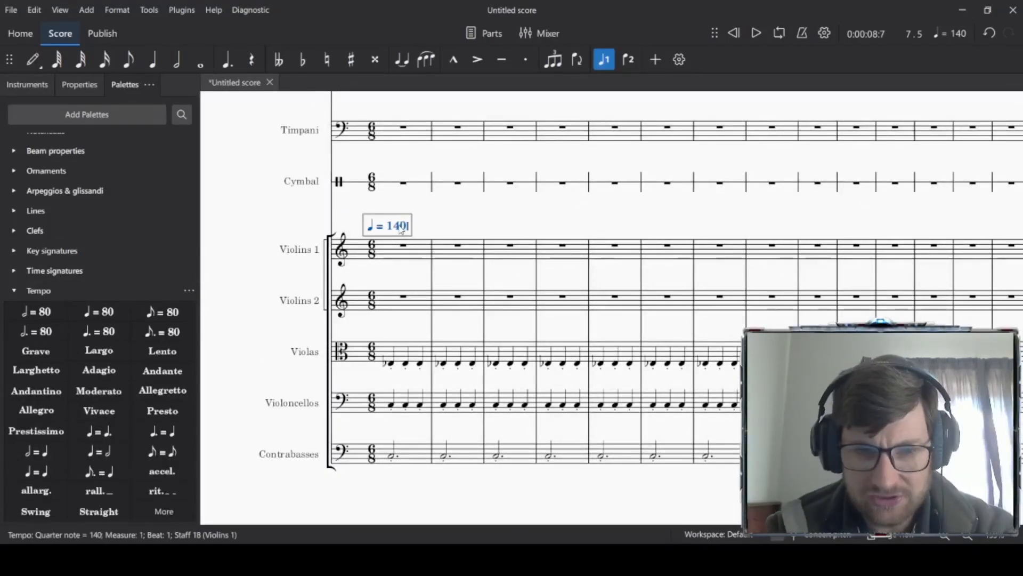
pyautogui.press('BackSpace')
pyautogui.press('BackSpace')
pyautogui.write('80')
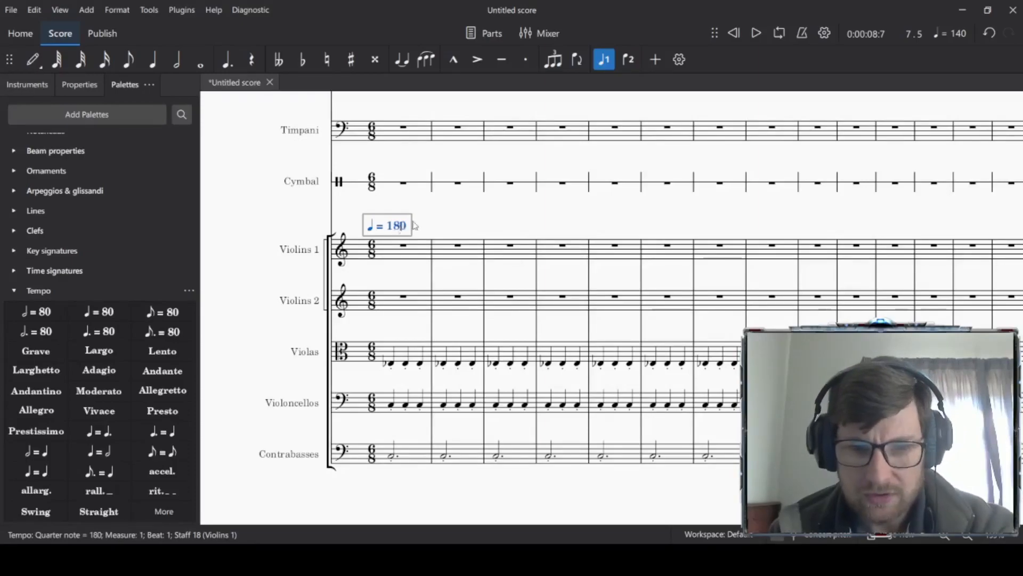
pyautogui.click(515, 230)
pyautogui.click(414, 299)
pyautogui.press('space')
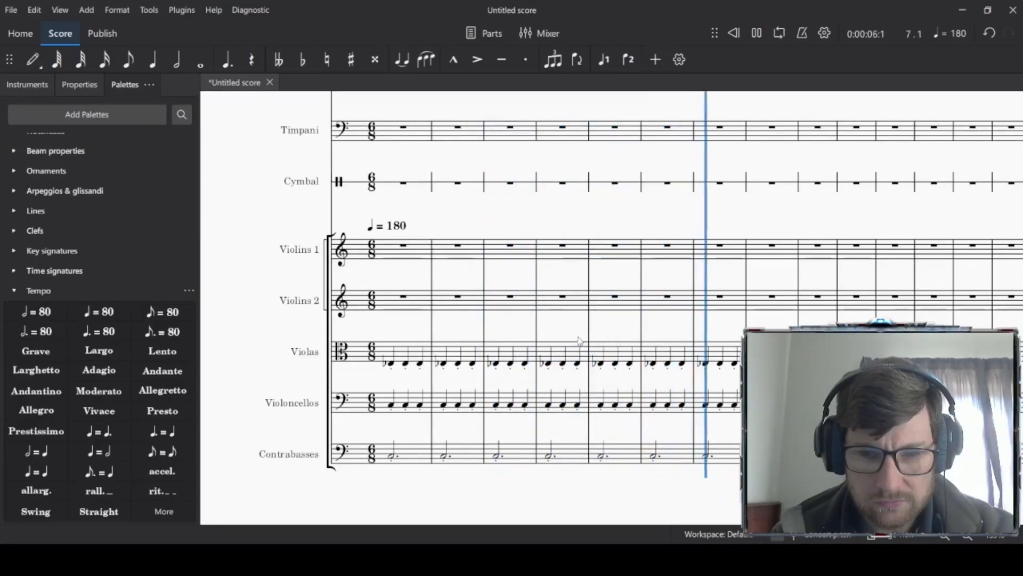
pyautogui.press('space')
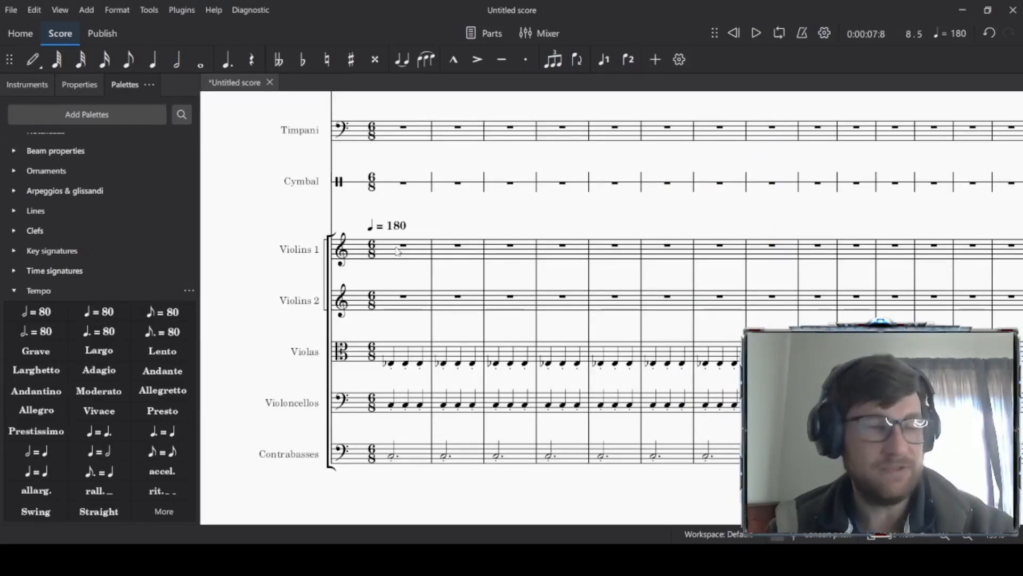
# Step: Look over the horn, trumpet, trombone, percussion and string staves of the score
pyautogui.scroll(10, 400, 240)
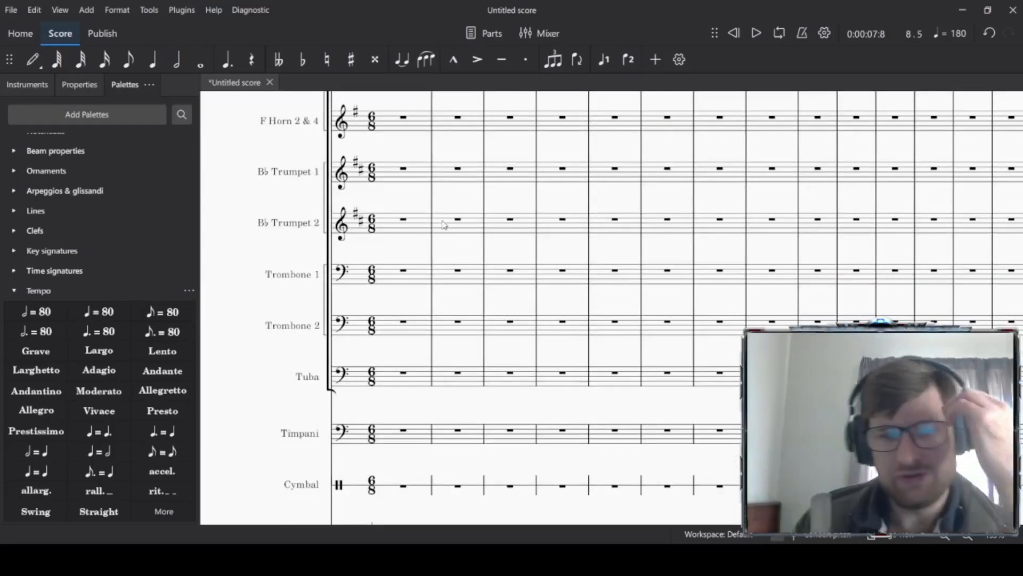
pyautogui.scroll(1, 461, 348)
pyautogui.scroll(-5, 469, 337)
pyautogui.scroll(-3, 470, 337)
pyautogui.scroll(5, 506, 266)
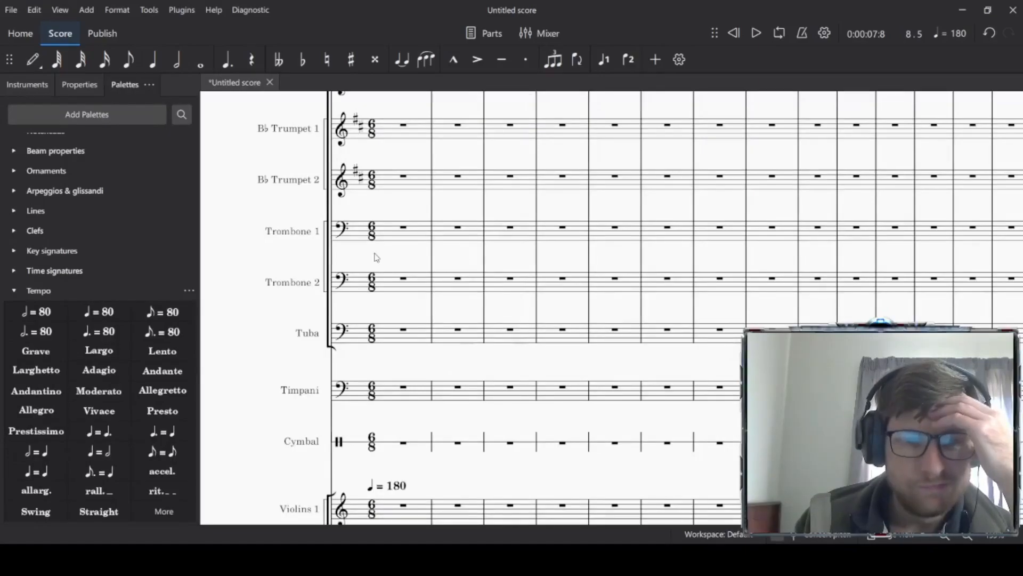
pyautogui.scroll(1, 388, 250)
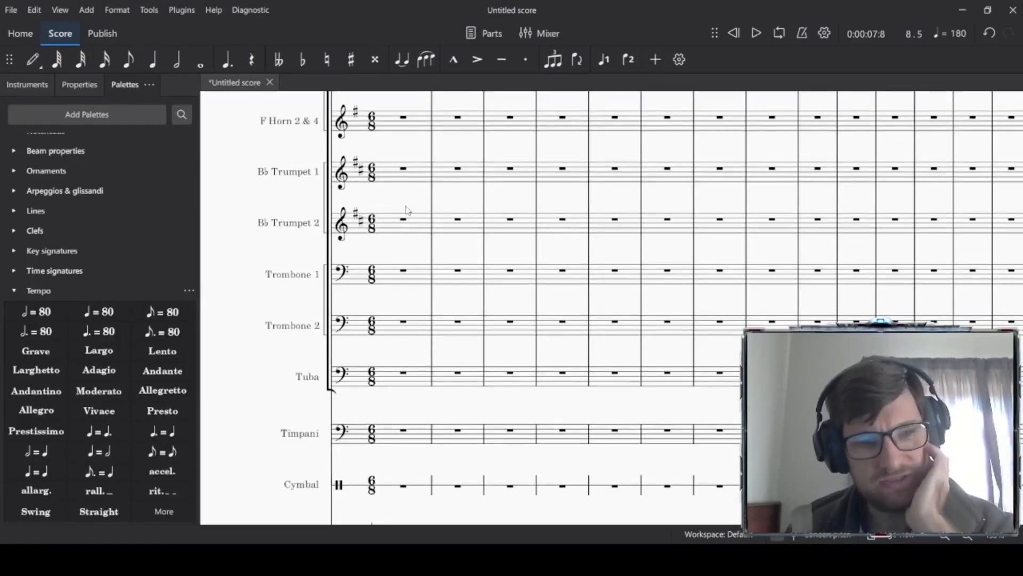
pyautogui.scroll(2, 395, 216)
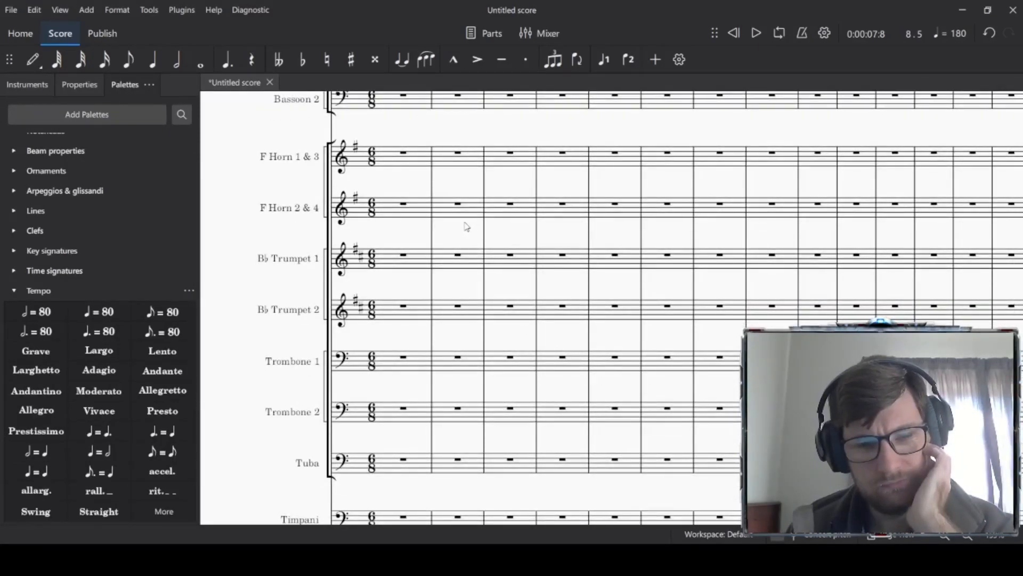
pyautogui.scroll(-10, 464, 229)
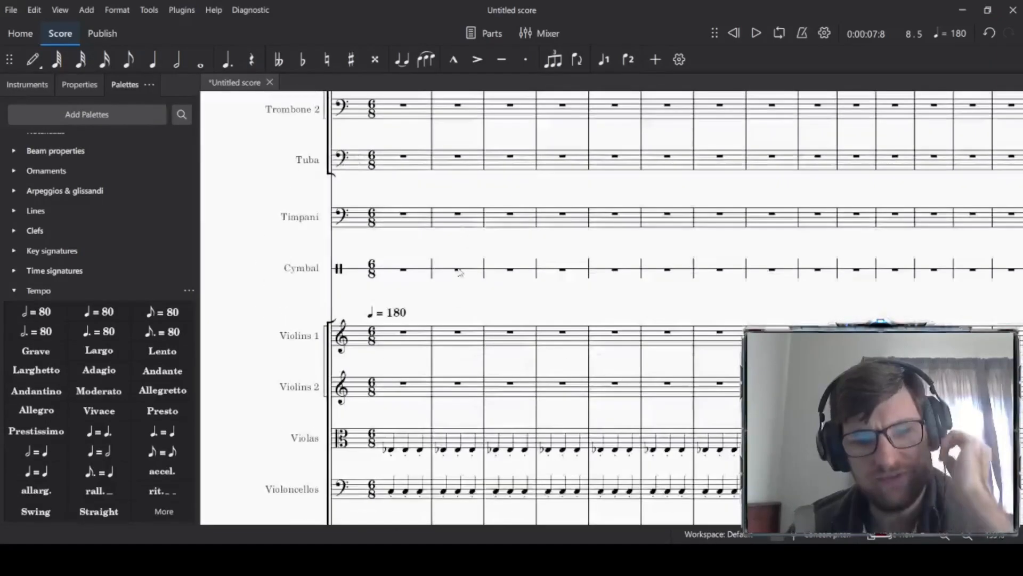
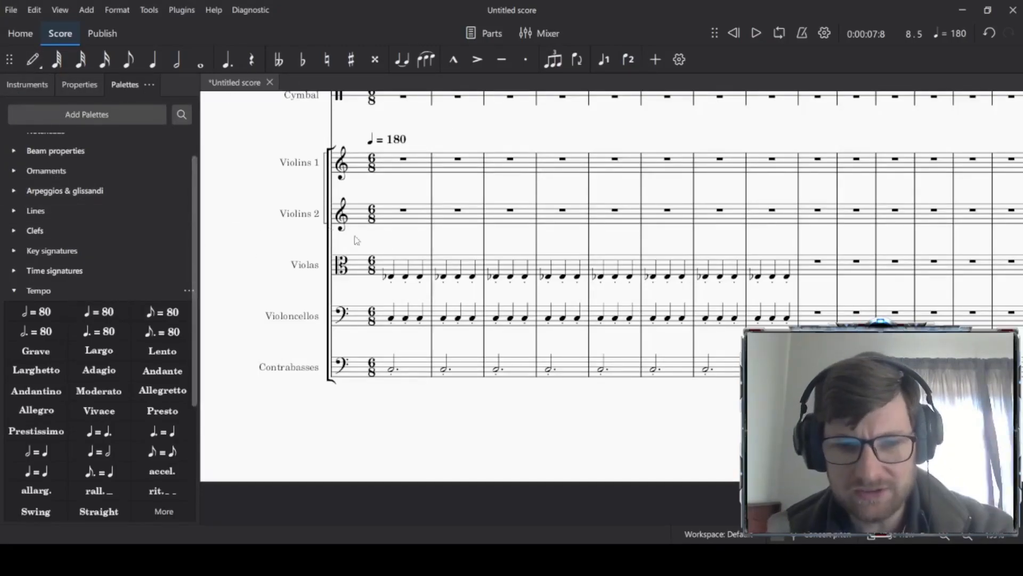
# Step: Set the tempo marking above Violins 1 to quarter note = 240
pyautogui.click(403, 145)
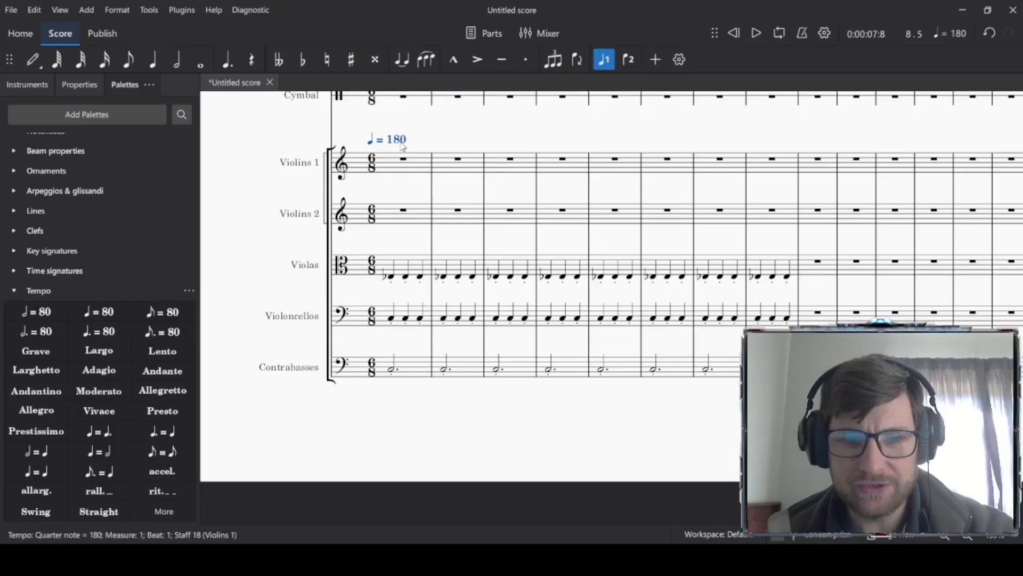
pyautogui.doubleClick(402, 144)
pyautogui.press('BackSpace')
pyautogui.press('BackSpace')
pyautogui.press('BackSpace')
pyautogui.write('240')
pyautogui.click(419, 278)
# Step: Play back the eight measures of viola, cello and contrabass patterns to hear the faster tempo
pyautogui.click(460, 245)
pyautogui.press('space')
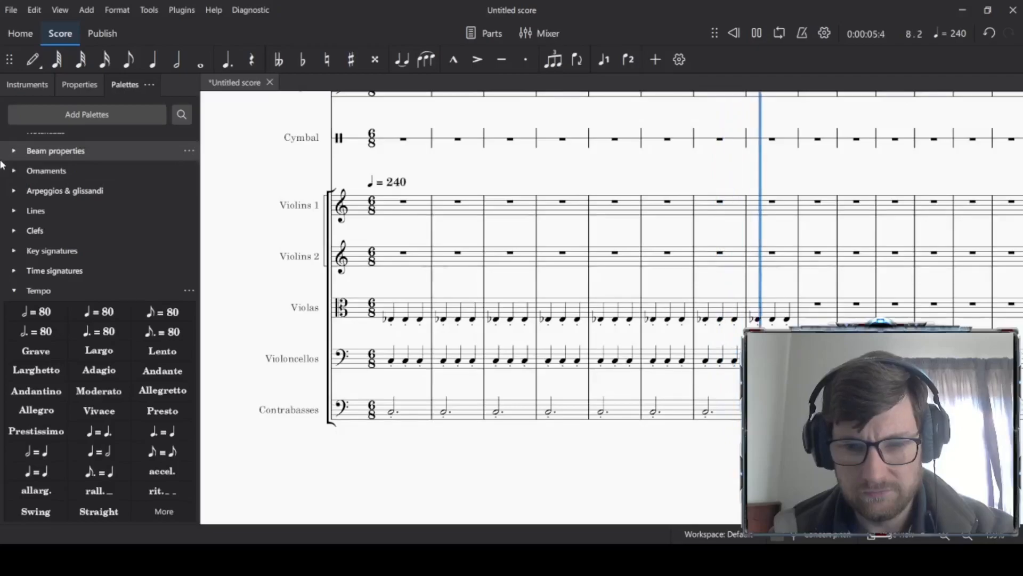
pyautogui.press('space')
pyautogui.scroll(5, 576, 279)
pyautogui.scroll(1, 458, 261)
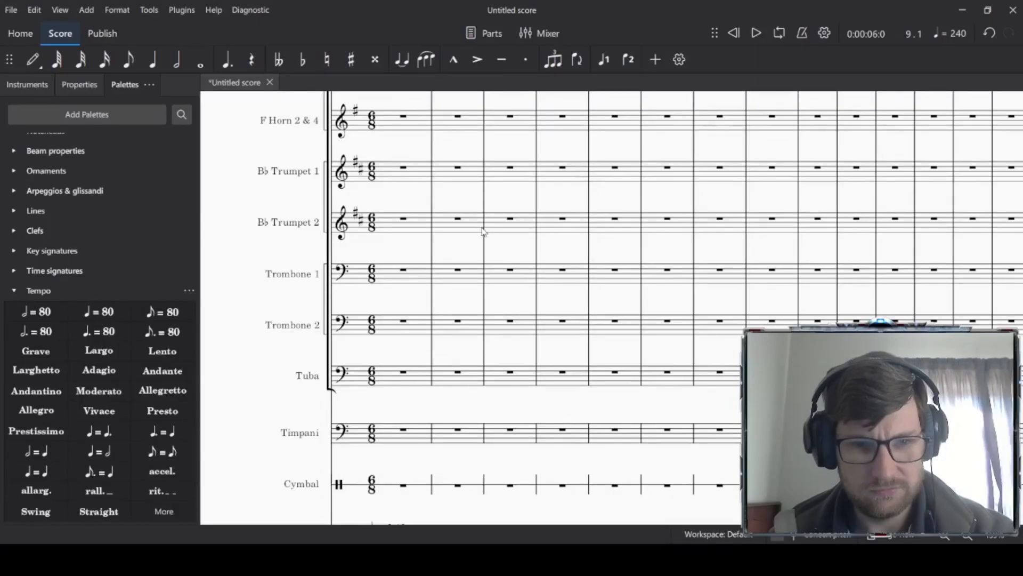
pyautogui.scroll(2, 483, 230)
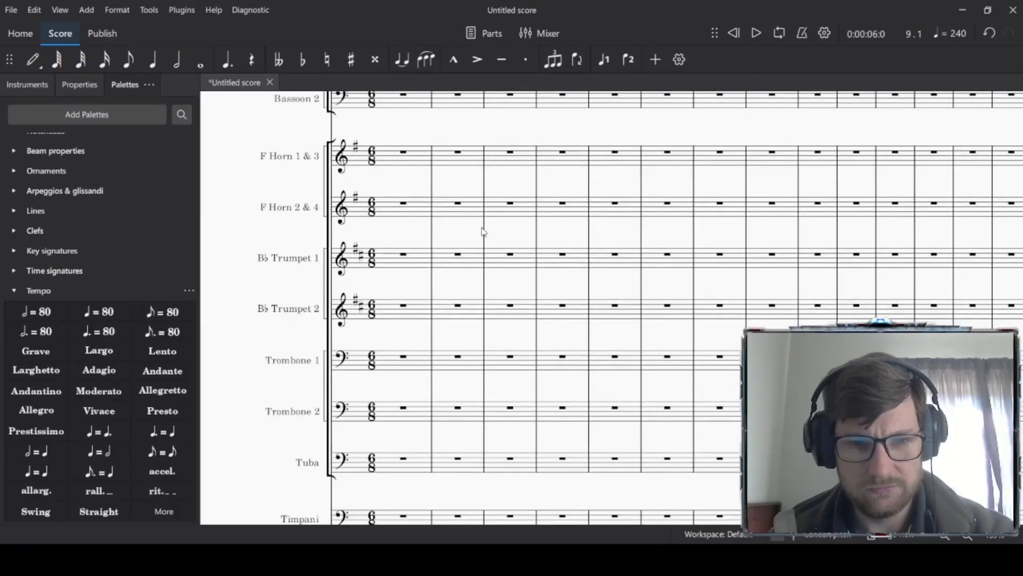
pyautogui.click(32, 60)
pyautogui.click(177, 60)
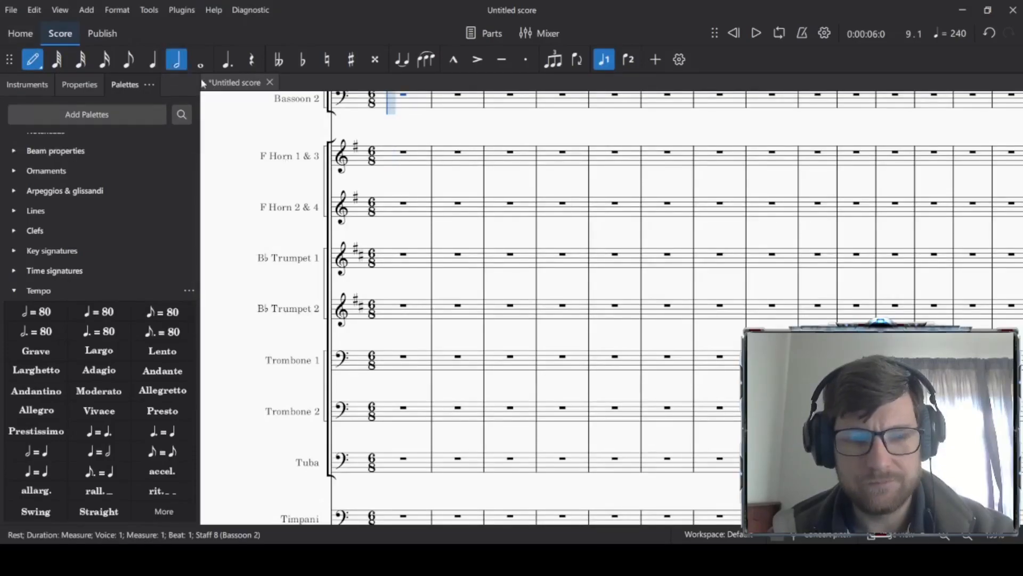
pyautogui.click(388, 246)
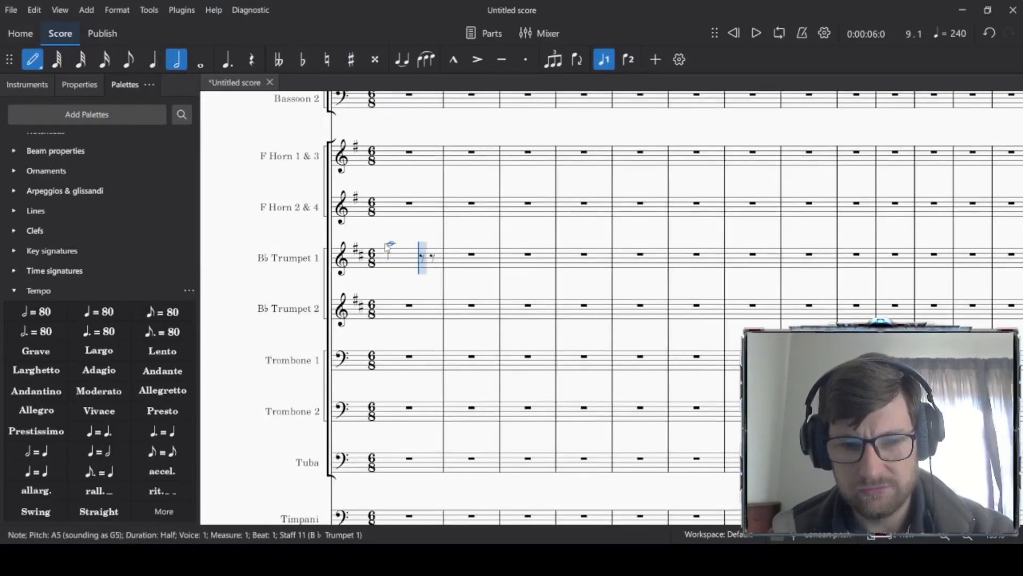
pyautogui.click(419, 250)
pyautogui.press('Delete')
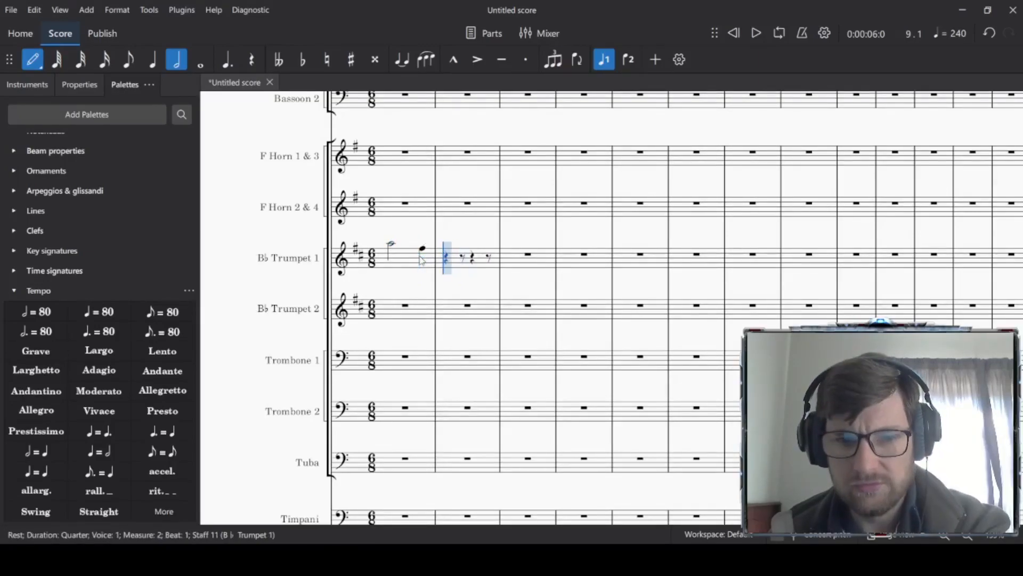
pyautogui.press('Escape')
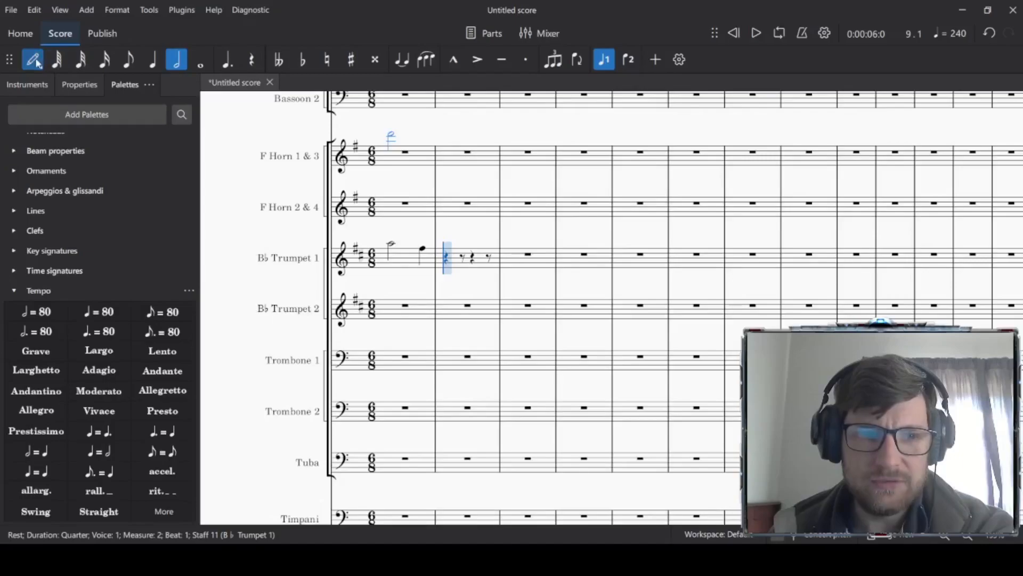
pyautogui.click(407, 264)
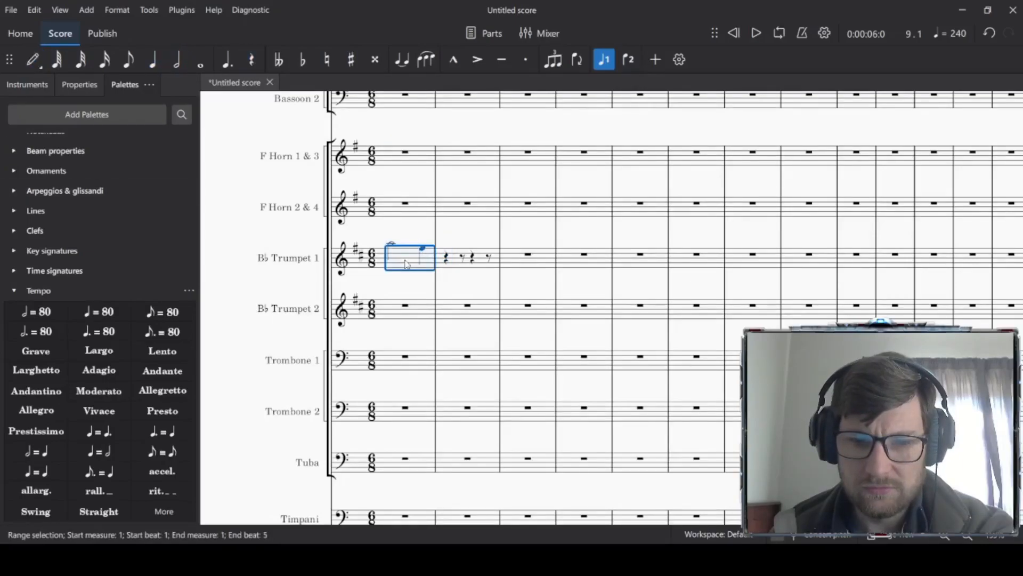
pyautogui.press('Delete')
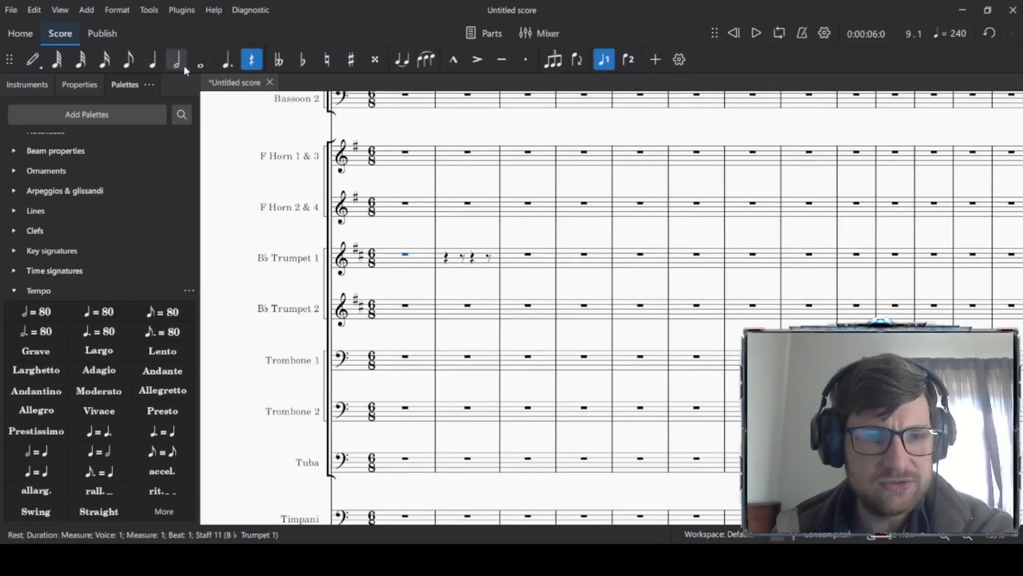
# Step: Enter dotted half notes A5, F-natural 5, E5 and D5 (written pitch) in measures 1 to 4 of B♭ Trumpet 1
pyautogui.click(33, 61)
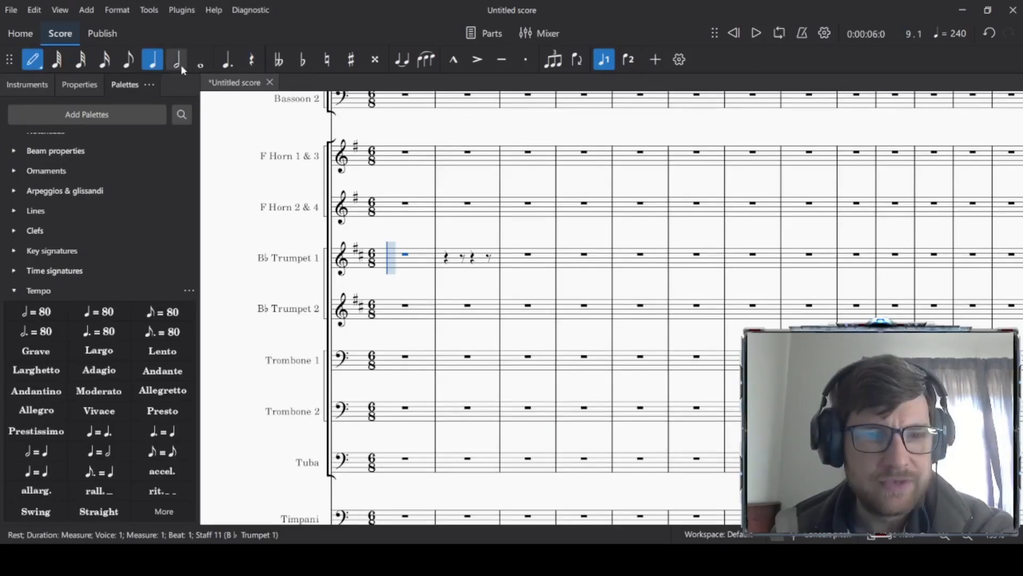
pyautogui.click(176, 59)
pyautogui.click(228, 59)
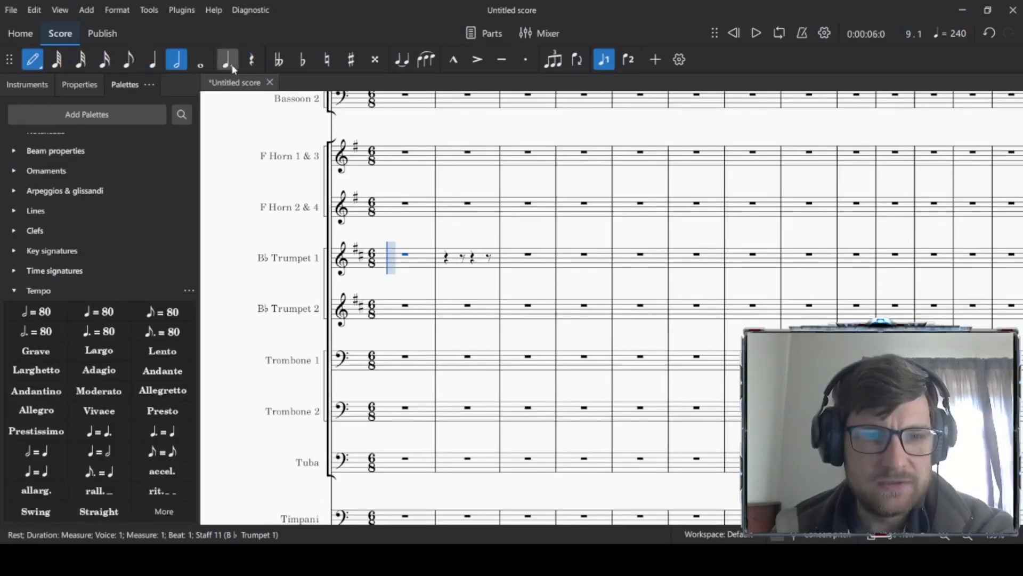
pyautogui.click(398, 248)
pyautogui.click(450, 250)
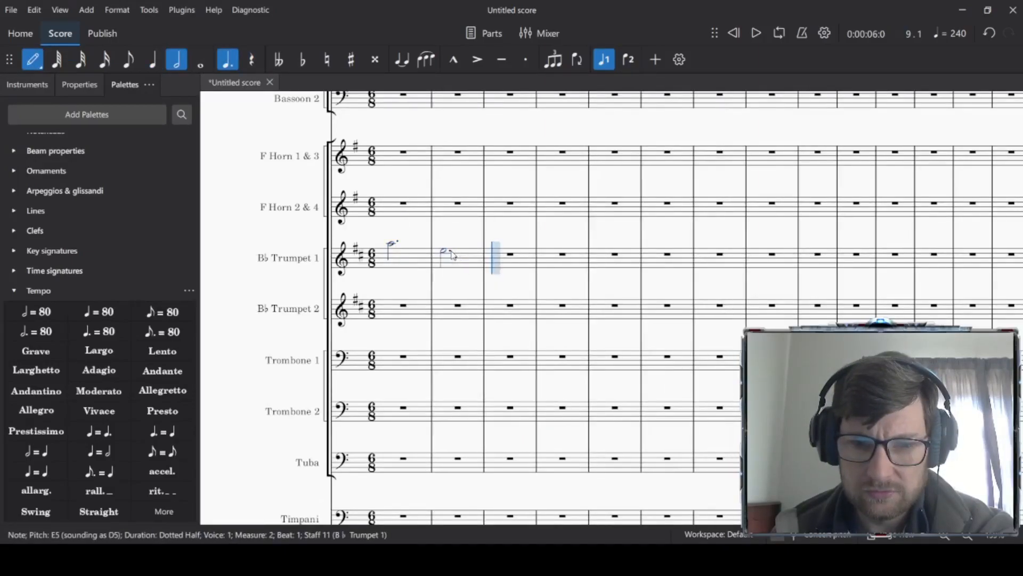
pyautogui.click(446, 249)
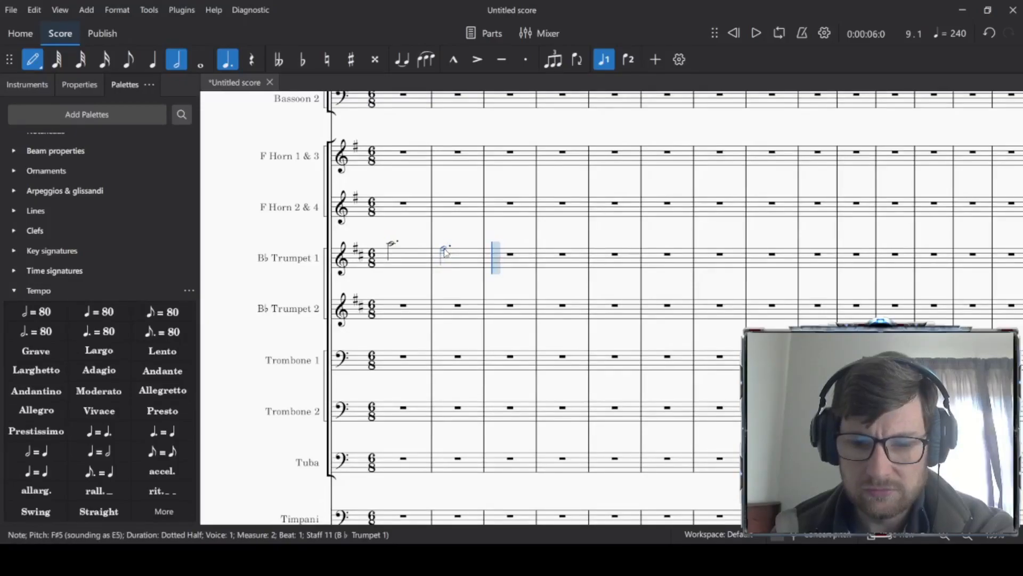
pyautogui.press('Down')
pyautogui.click(494, 252)
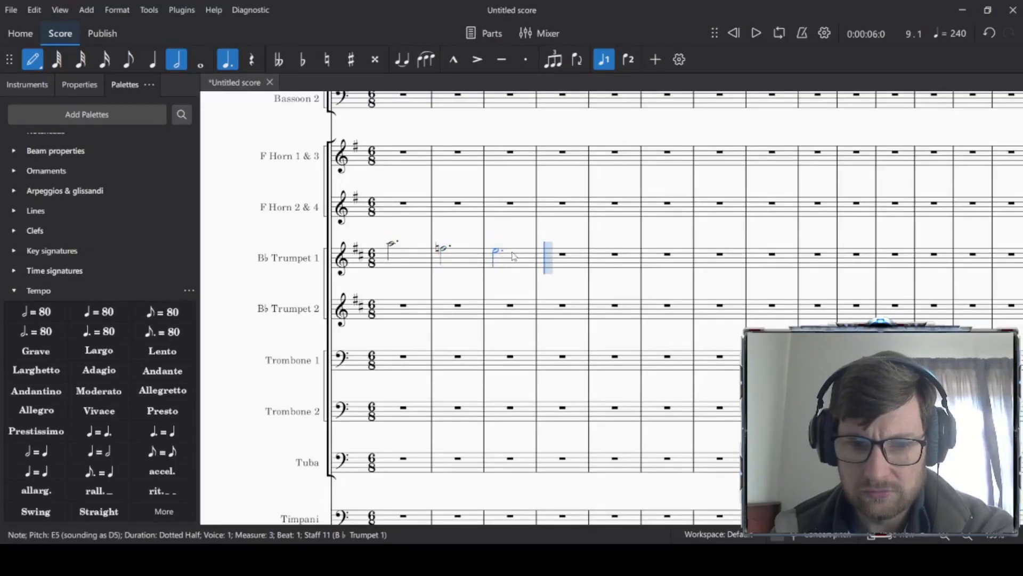
pyautogui.click(553, 256)
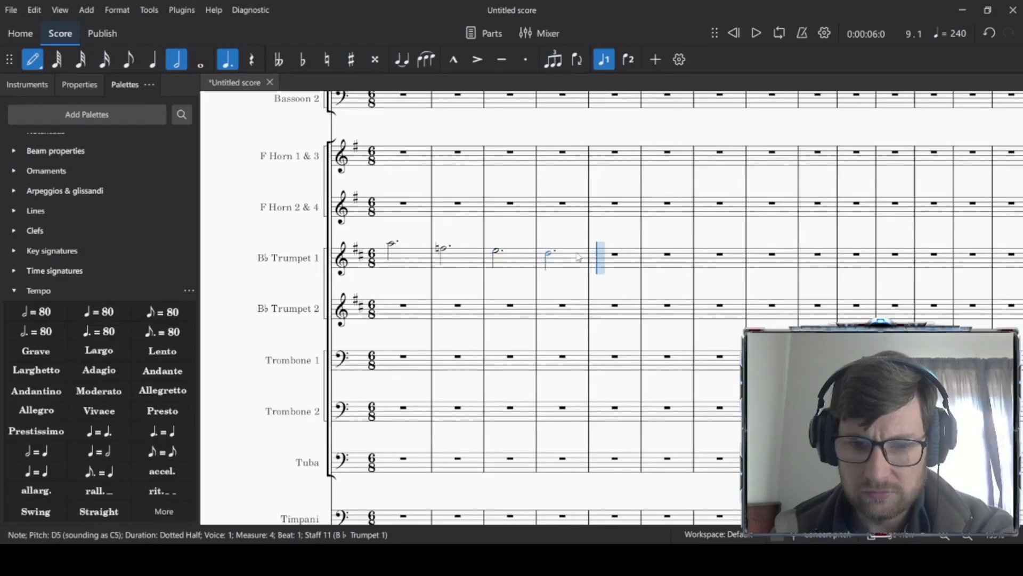
# Step: Continue B♭ Trumpet 1 with dotted half notes B♭5, F5, E5 and D5 (written pitch) in measures 5 to 8
pyautogui.click(604, 244)
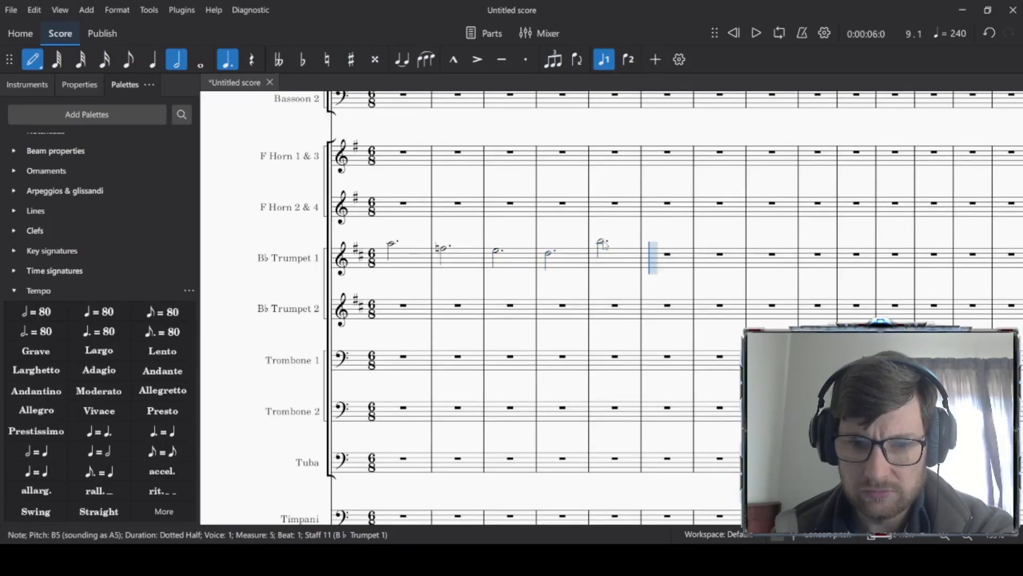
pyautogui.press('Down')
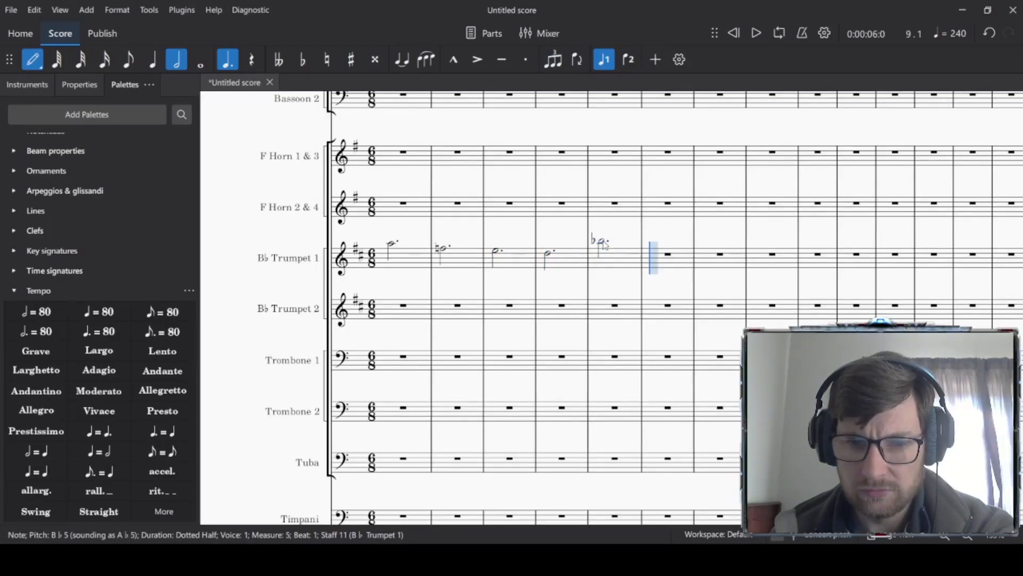
pyautogui.click(668, 249)
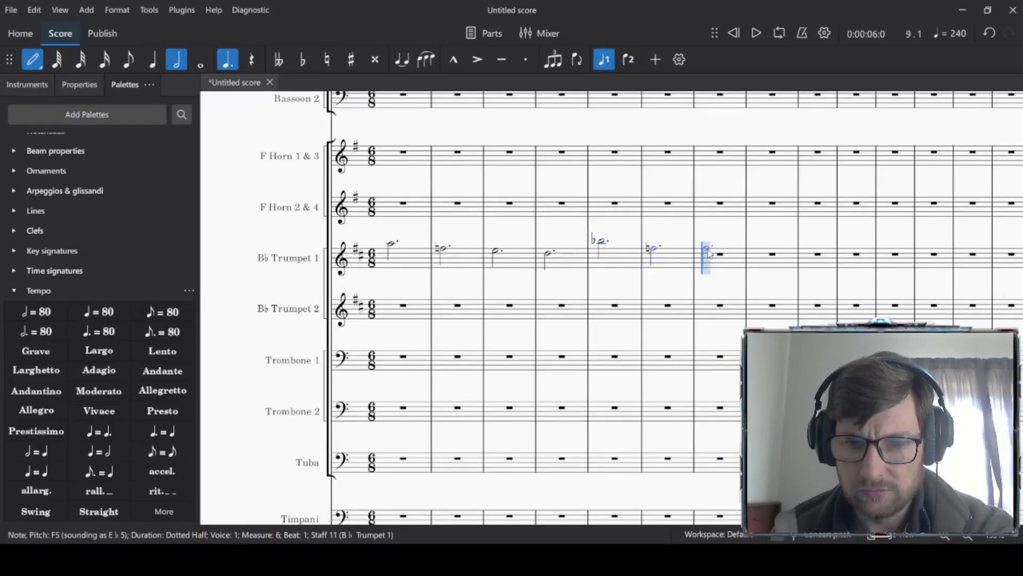
pyautogui.click(709, 252)
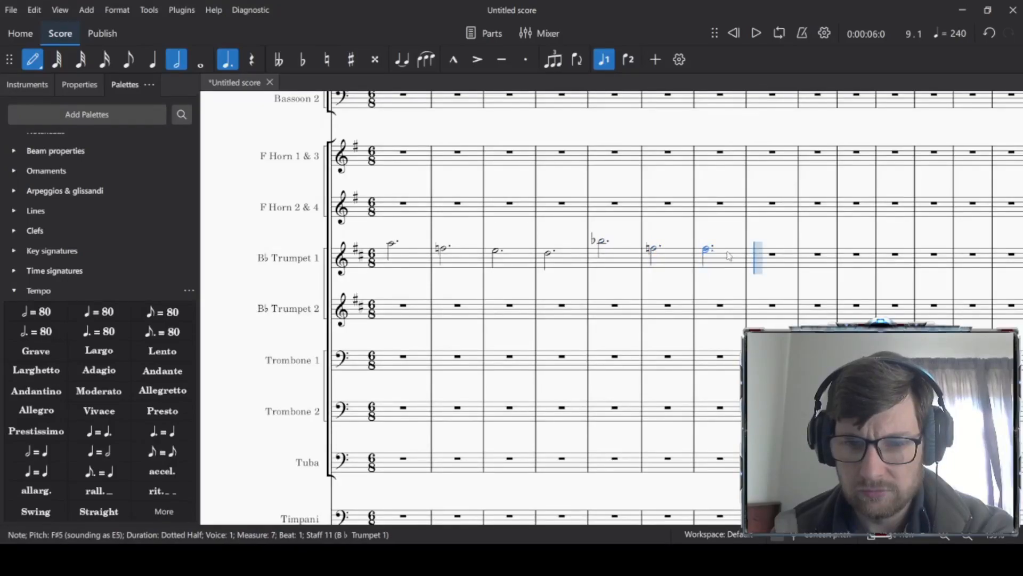
pyautogui.click(760, 254)
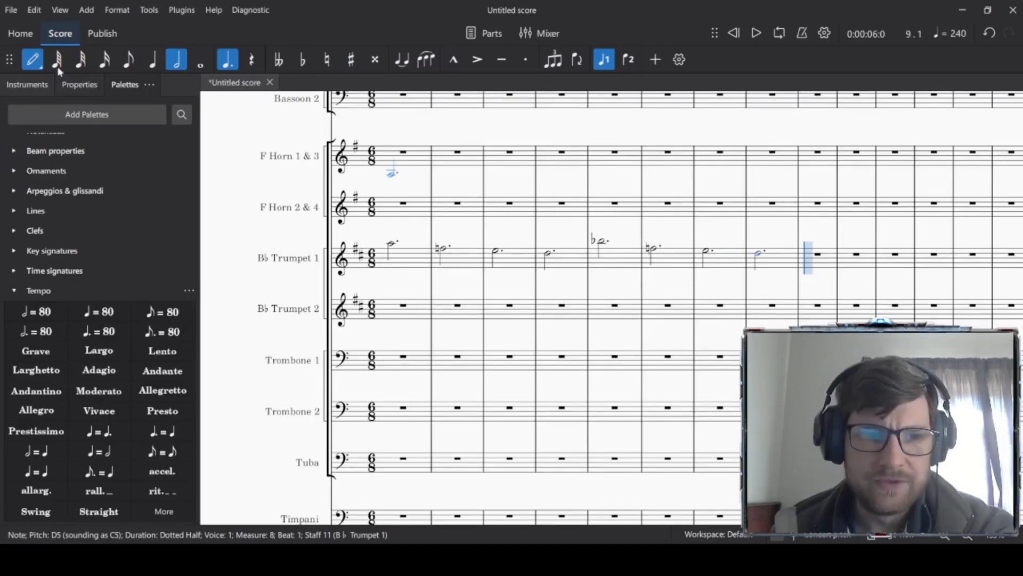
# Step: Play back the score with the Trumpet 1 melody in measures 1–8, stopping at measure 9
pyautogui.press('Escape')
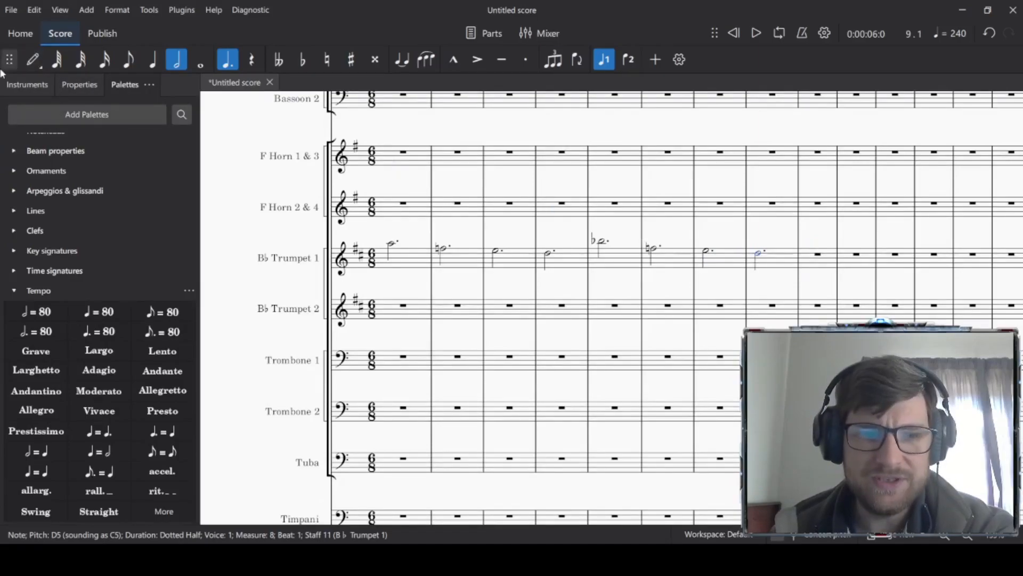
pyautogui.click(465, 278)
pyautogui.press('space')
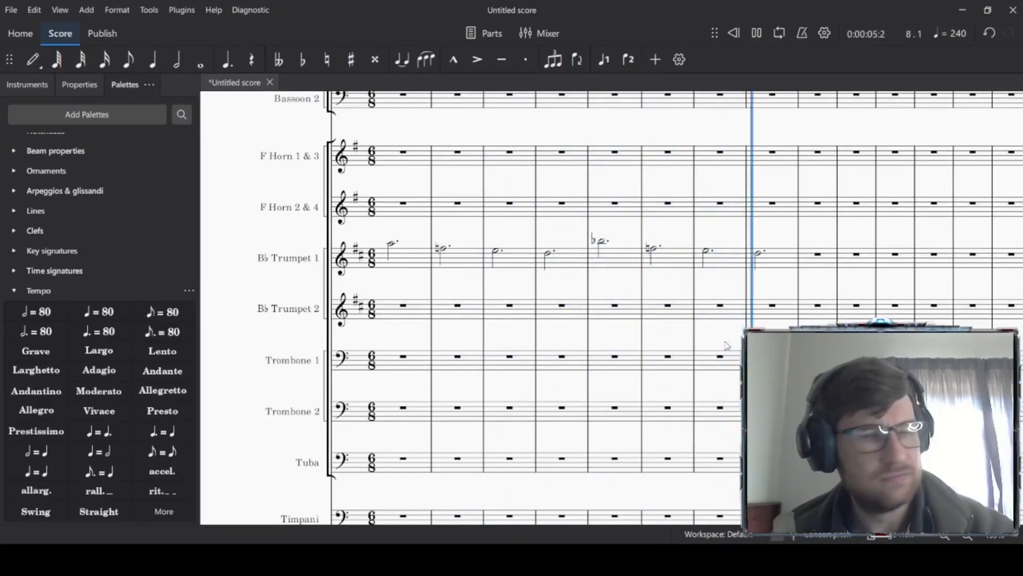
pyautogui.press('space')
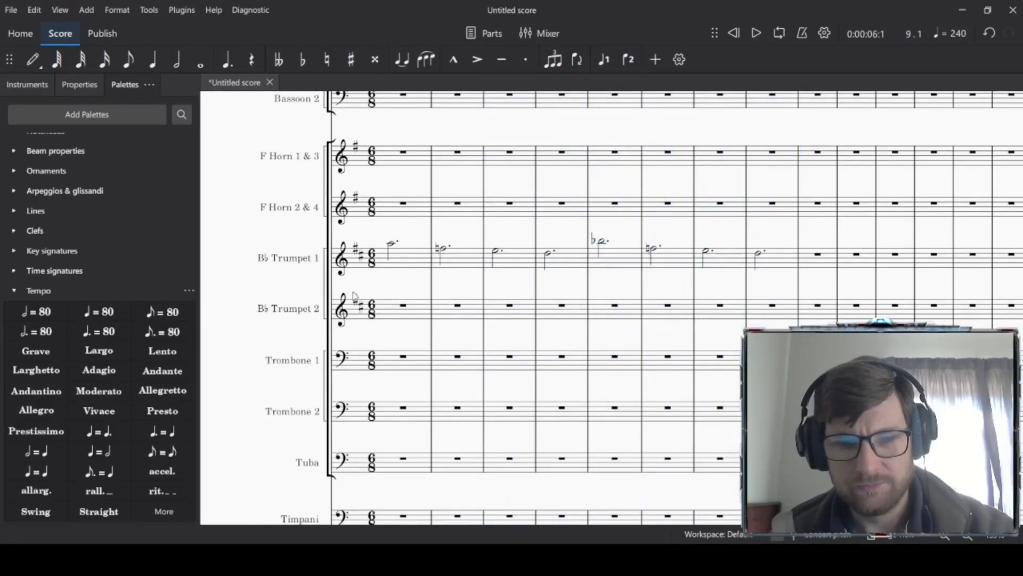
# Step: Copy measures 1–8 of the Violas, Violoncellos and Contrabasses and paste them starting at measure 9
pyautogui.click(390, 257)
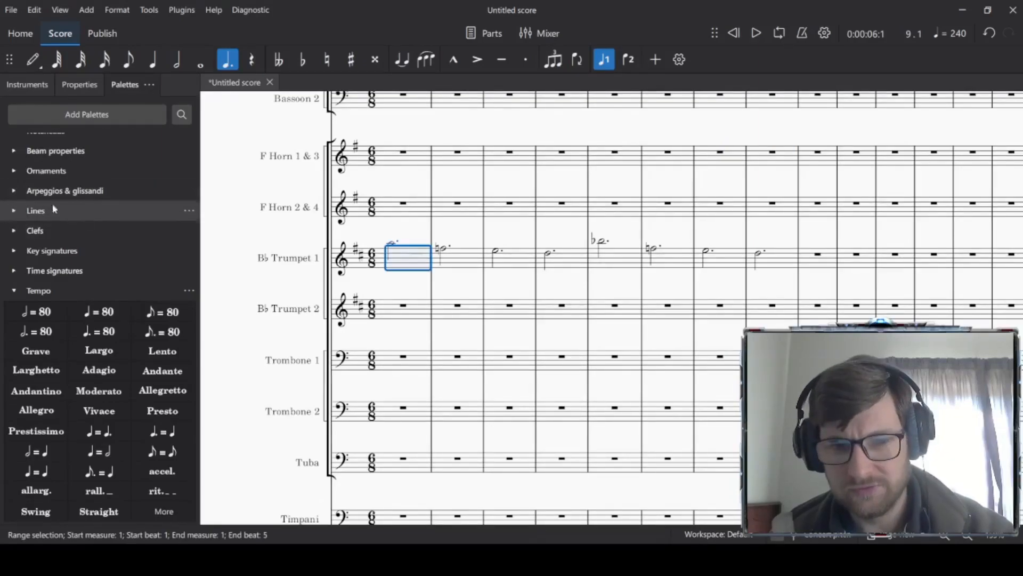
pyautogui.scroll(-5, 730, 304)
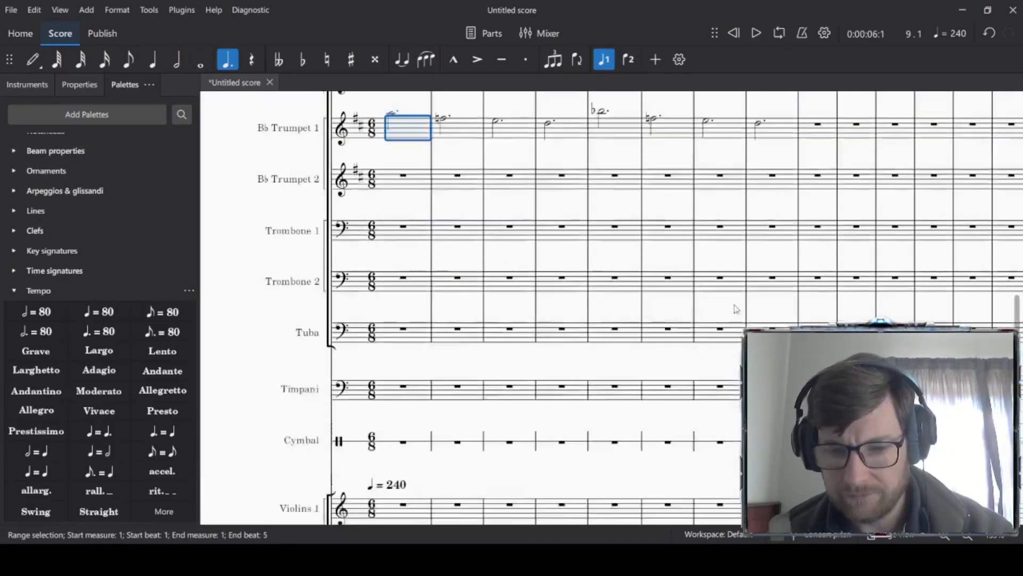
pyautogui.scroll(-3, 751, 315)
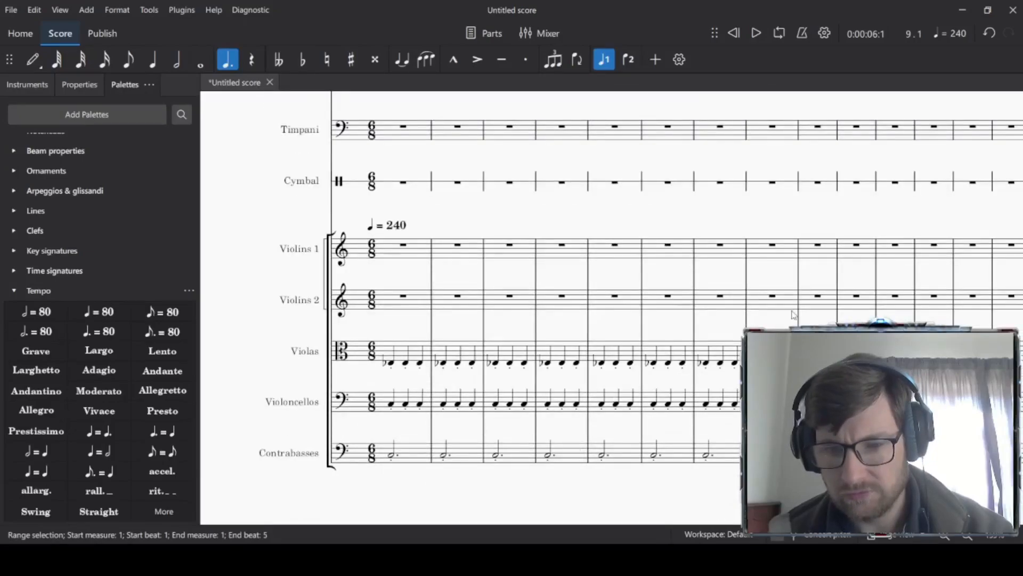
pyautogui.scroll(7, 794, 314)
pyautogui.scroll(-5, 553, 386)
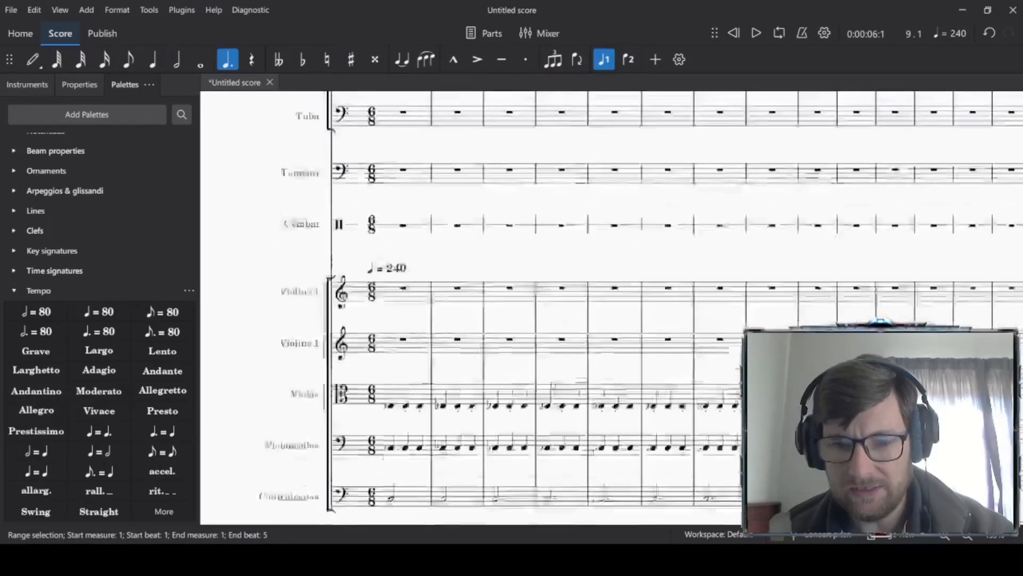
pyautogui.scroll(-4, 551, 387)
pyautogui.click(406, 266)
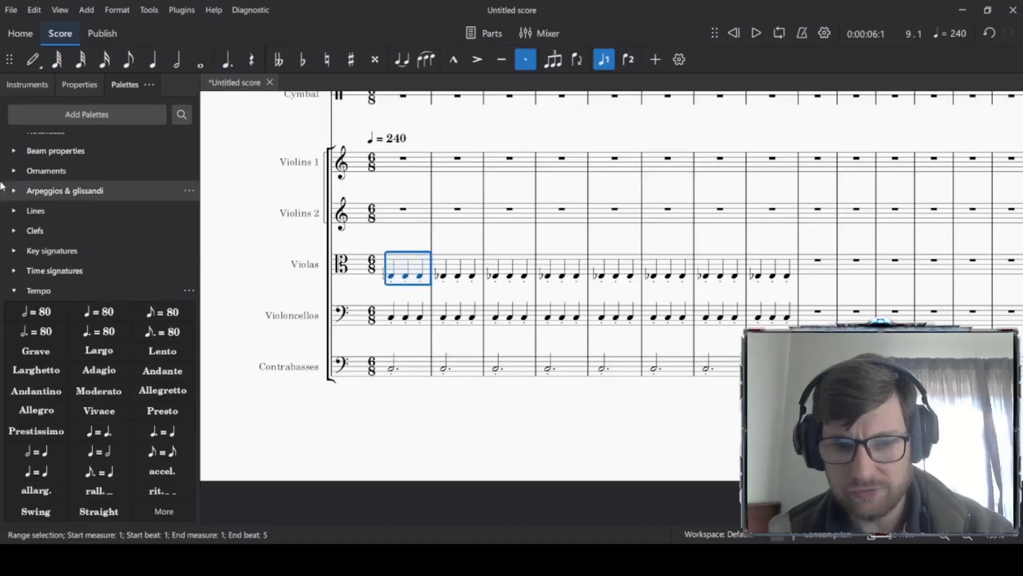
pyautogui.keyDown('shift'); pyautogui.click(771, 368); pyautogui.keyUp('shift')
pyautogui.hotkey('ctrl', 'c')
pyautogui.click(812, 268)
pyautogui.hotkey('ctrl', 'v')
# Step: Enter a staccato dotted half note A5 in measure 9 of the Trumpet 1 staff
pyautogui.moveTo(753, 435); pyautogui.dragTo(676, 450)
pyautogui.scroll(7, 587, 274)
pyautogui.scroll(2, 589, 276)
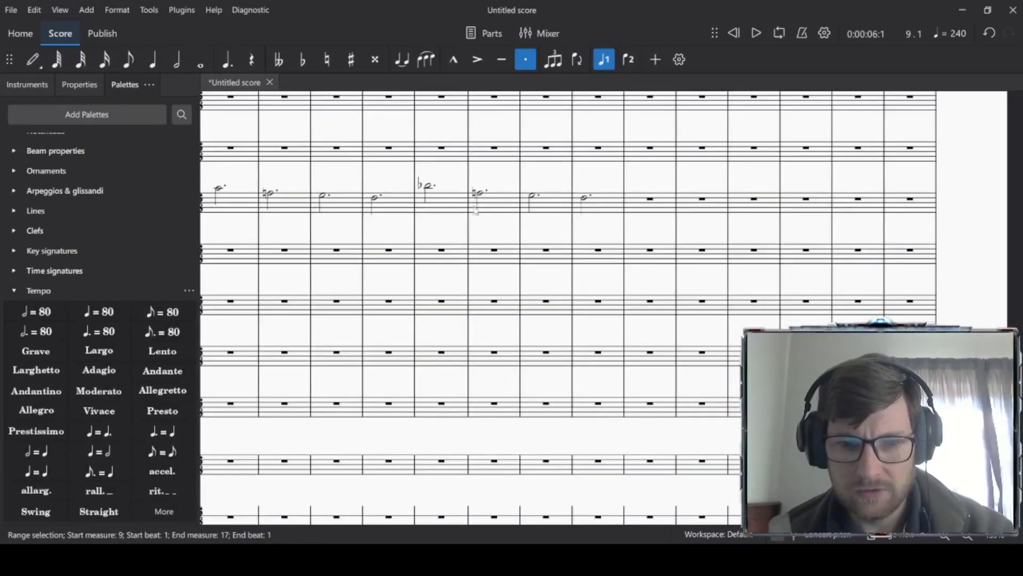
pyautogui.press('n')
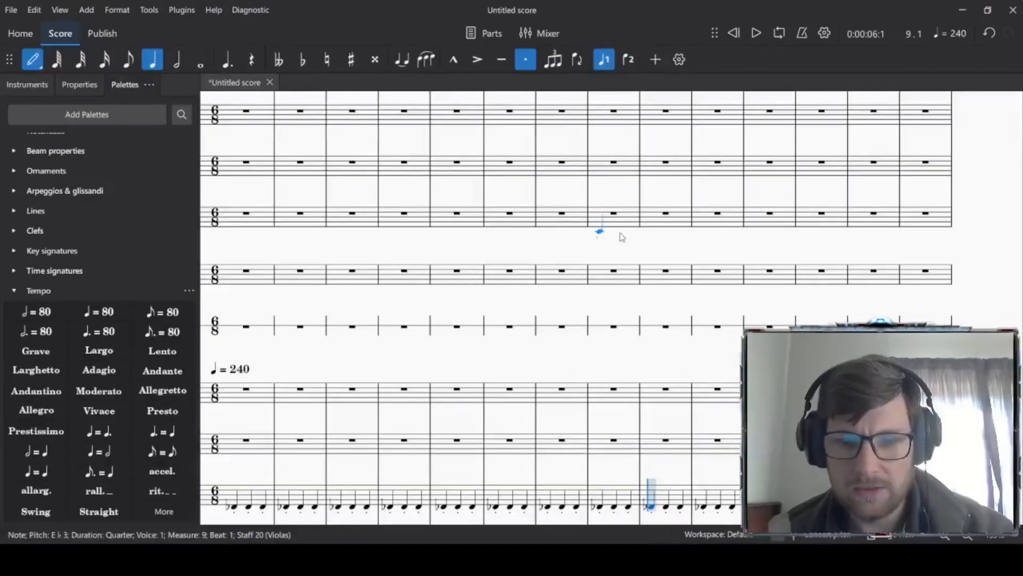
pyautogui.scroll(4, 622, 237)
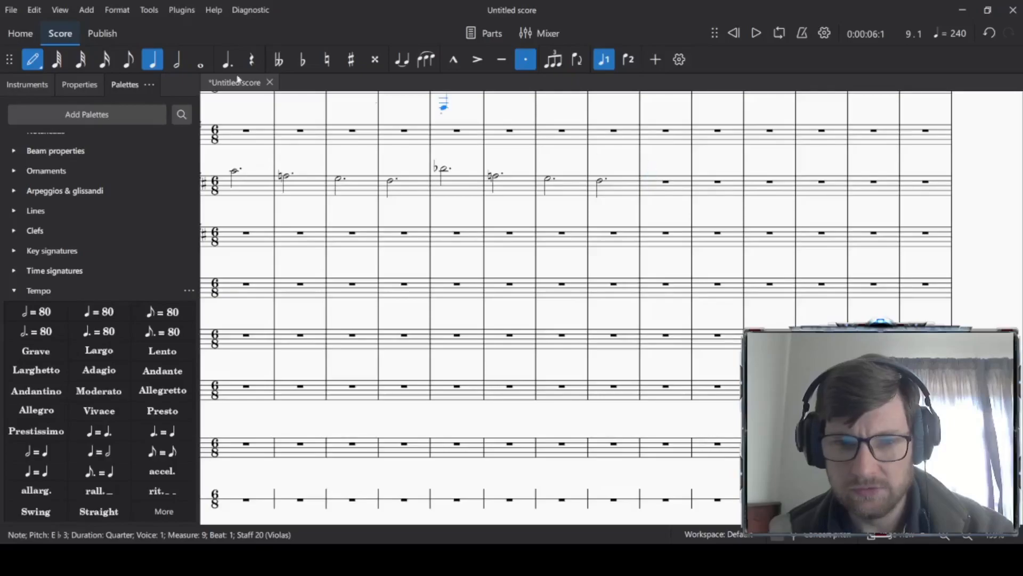
pyautogui.click(179, 66)
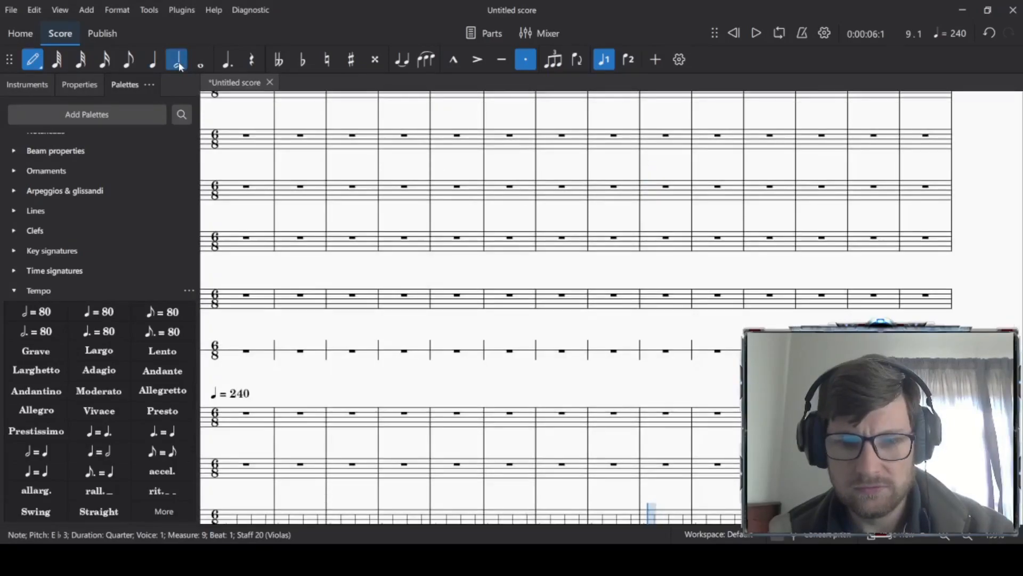
pyautogui.scroll(3, 480, 261)
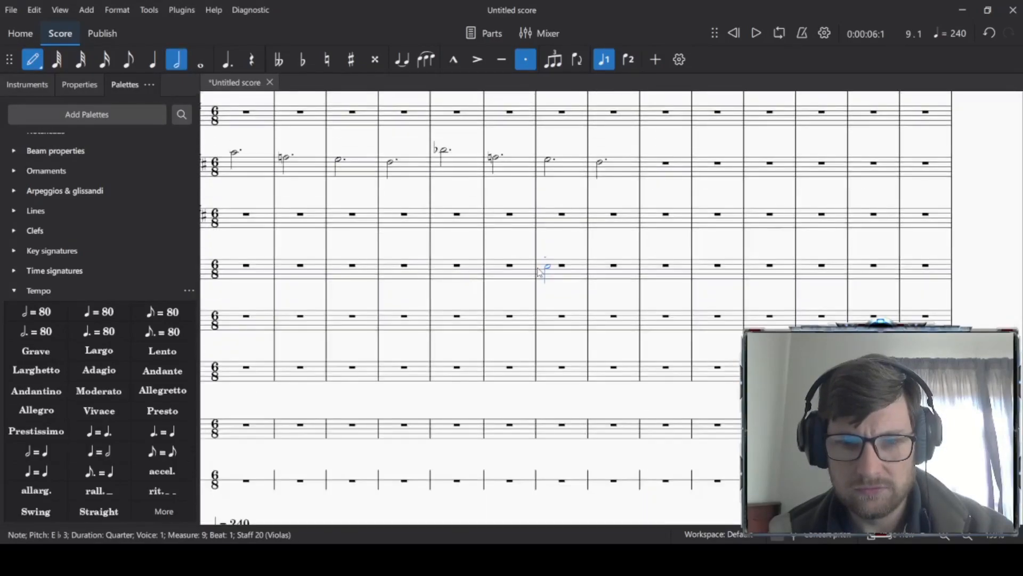
pyautogui.click(223, 66)
pyautogui.scroll(3, 652, 176)
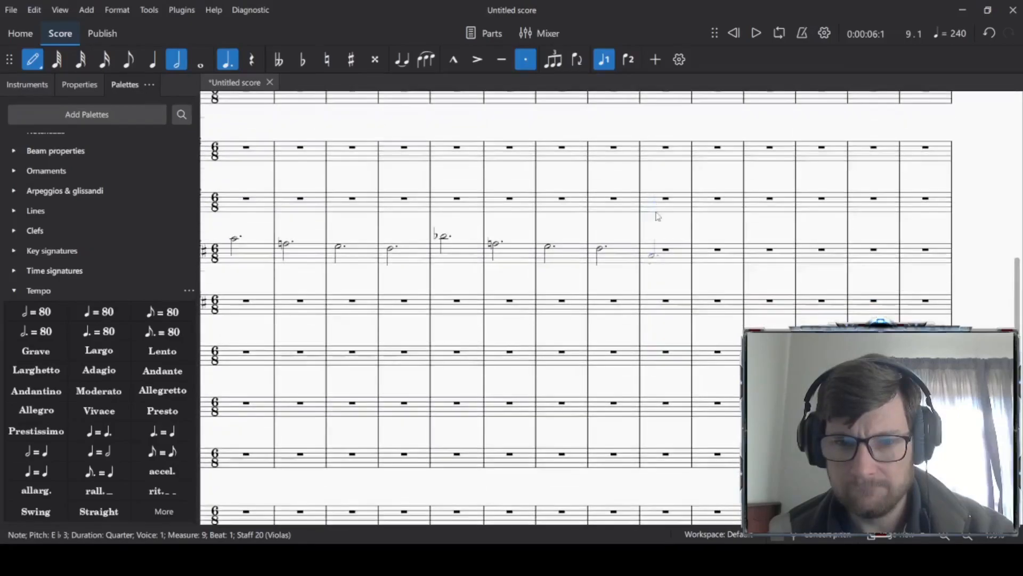
pyautogui.click(653, 238)
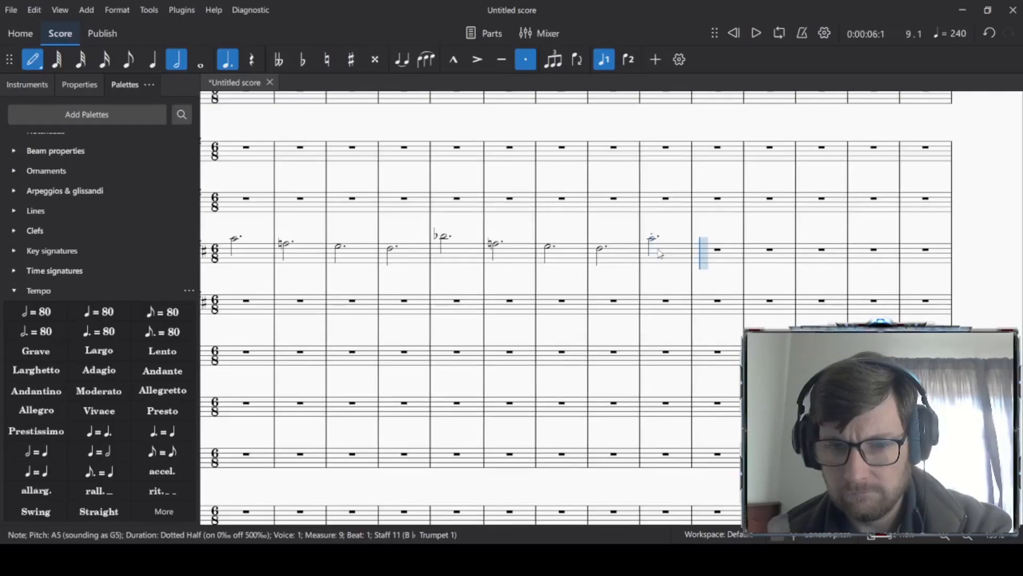
# Step: Continue Trumpet 1 with staccato dotted half notes D5, C♯5, E5, F♮5, D5 and A4, one per measure in measures 10–15
pyautogui.click(719, 247)
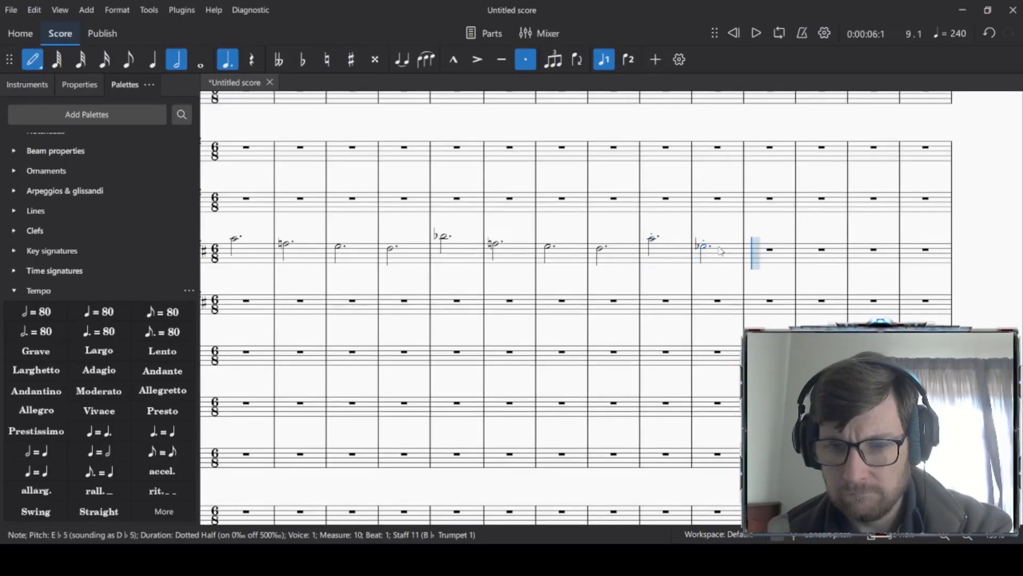
pyautogui.press('Down')
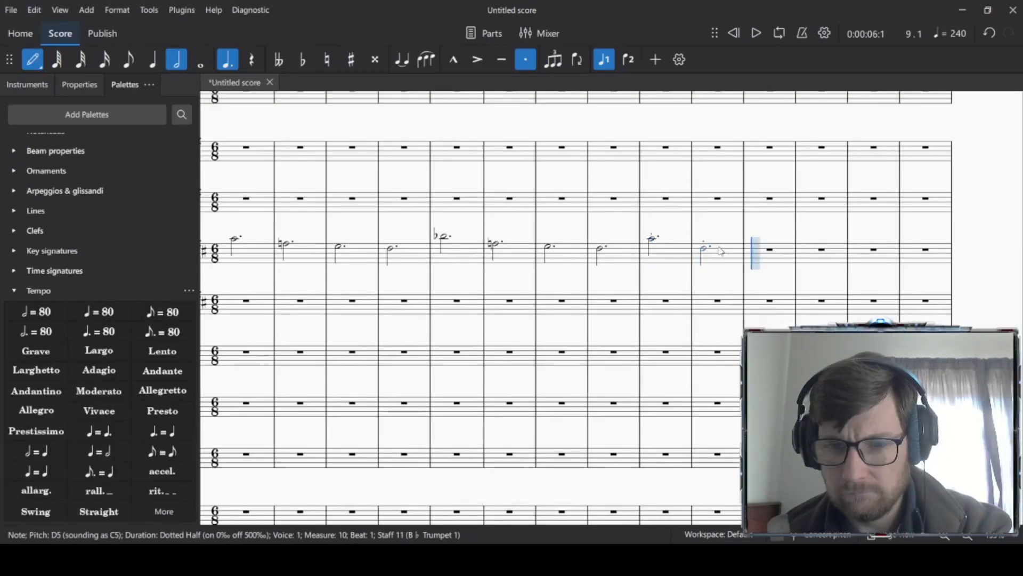
pyautogui.click(761, 255)
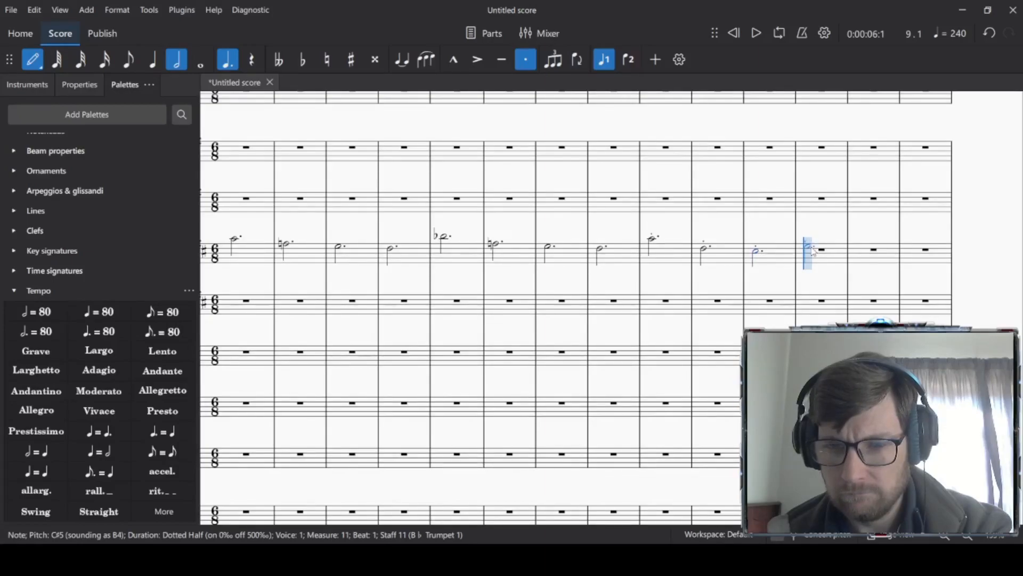
pyautogui.click(811, 248)
pyautogui.click(855, 246)
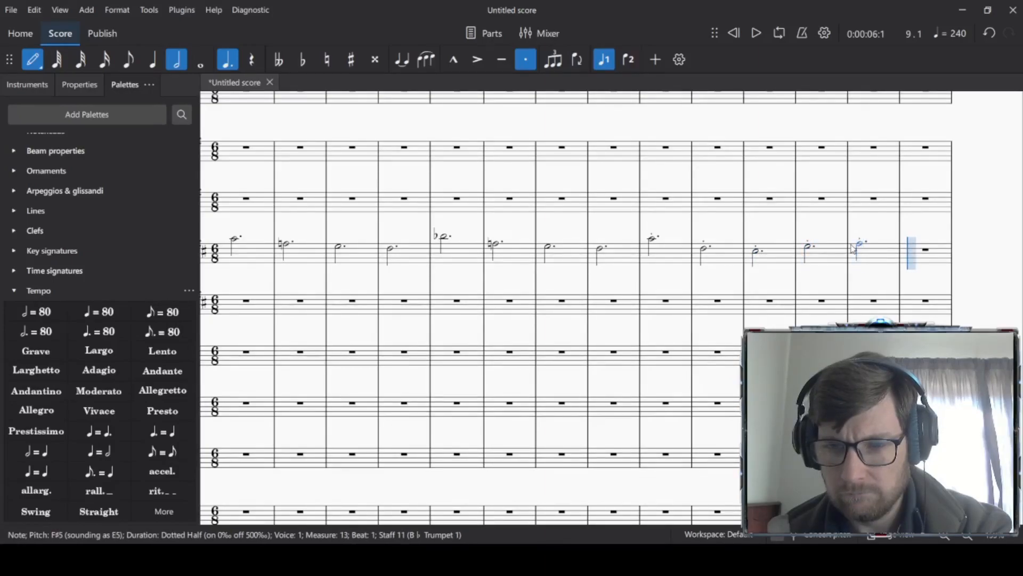
pyautogui.click(930, 253)
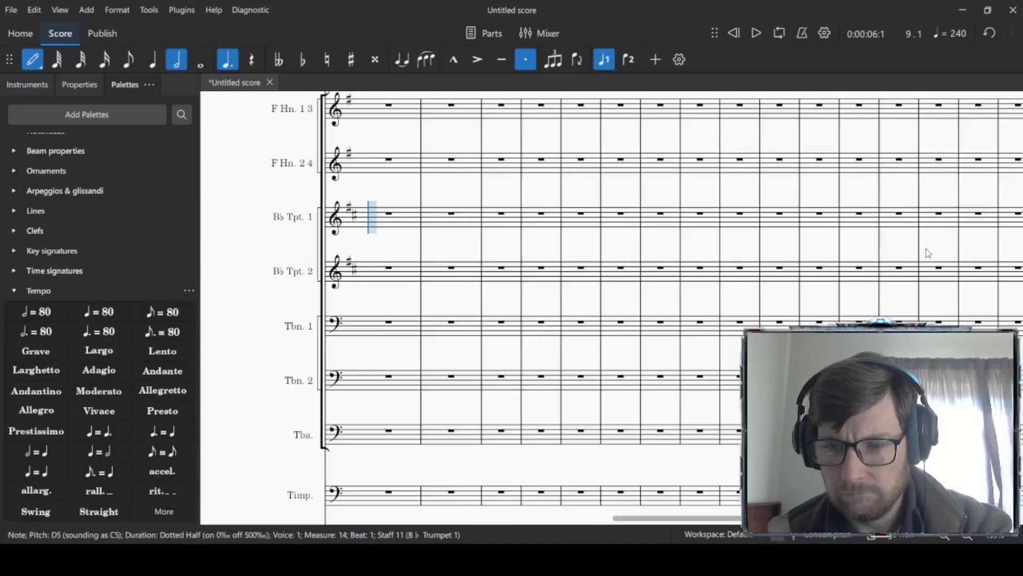
pyautogui.click(373, 219)
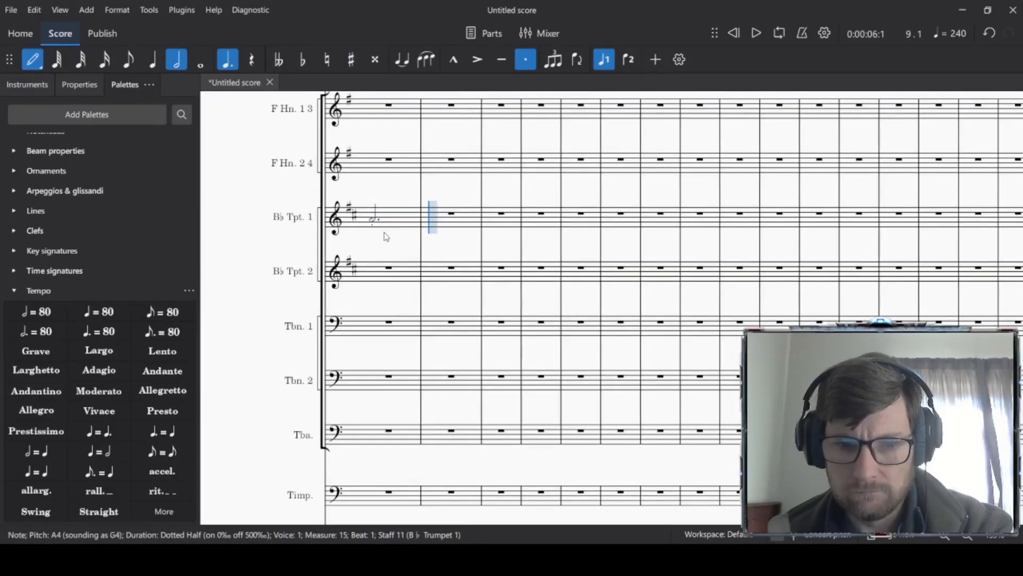
# Step: Repeat Trumpet 1's dotted half note A4 in measure 16 and tie measure 15's note to it
pyautogui.press('Escape')
pyautogui.scroll(-1, 394, 291)
pyautogui.scroll(-4, 394, 291)
pyautogui.scroll(3, 373, 282)
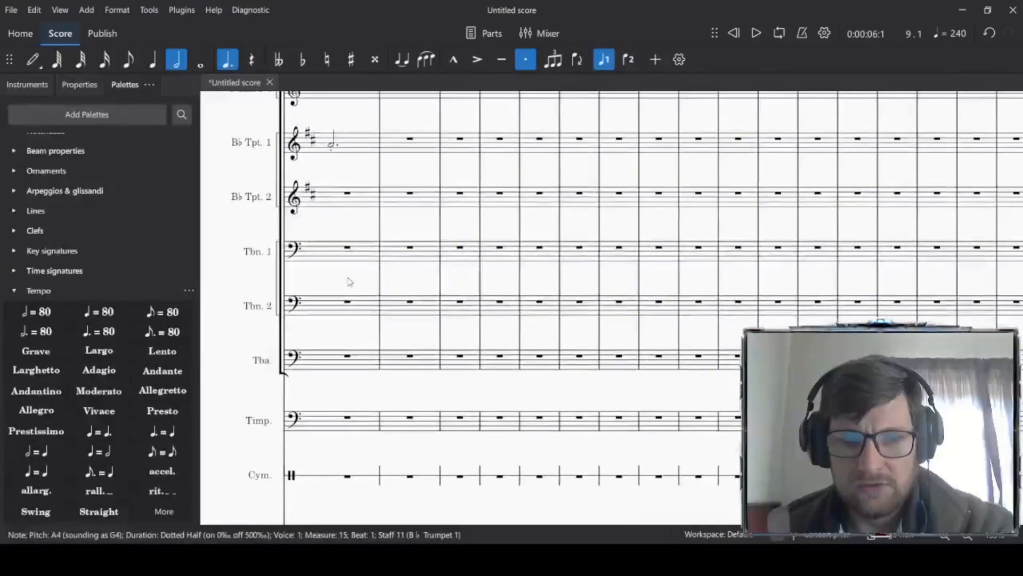
pyautogui.click(356, 147)
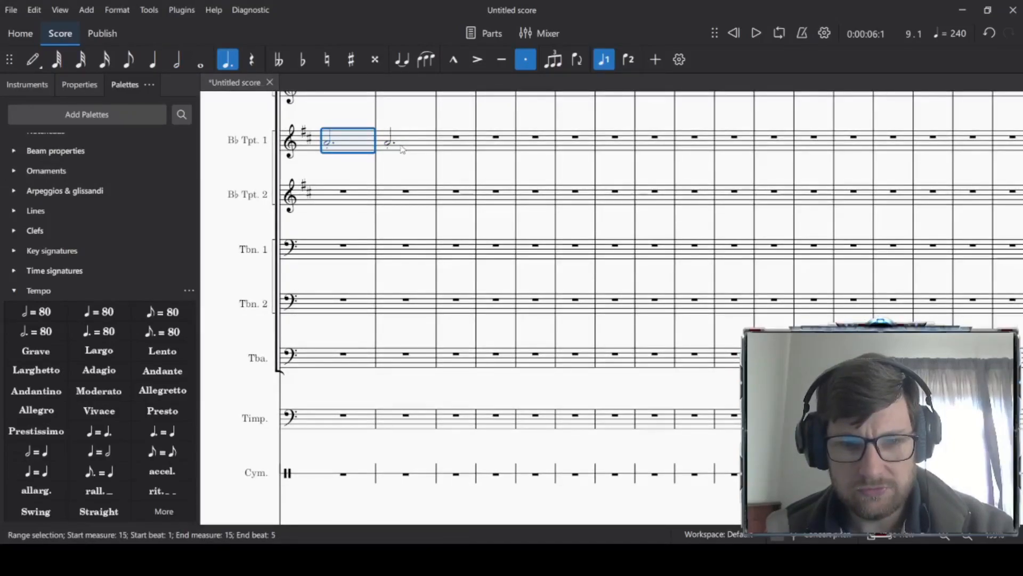
pyautogui.click(403, 61)
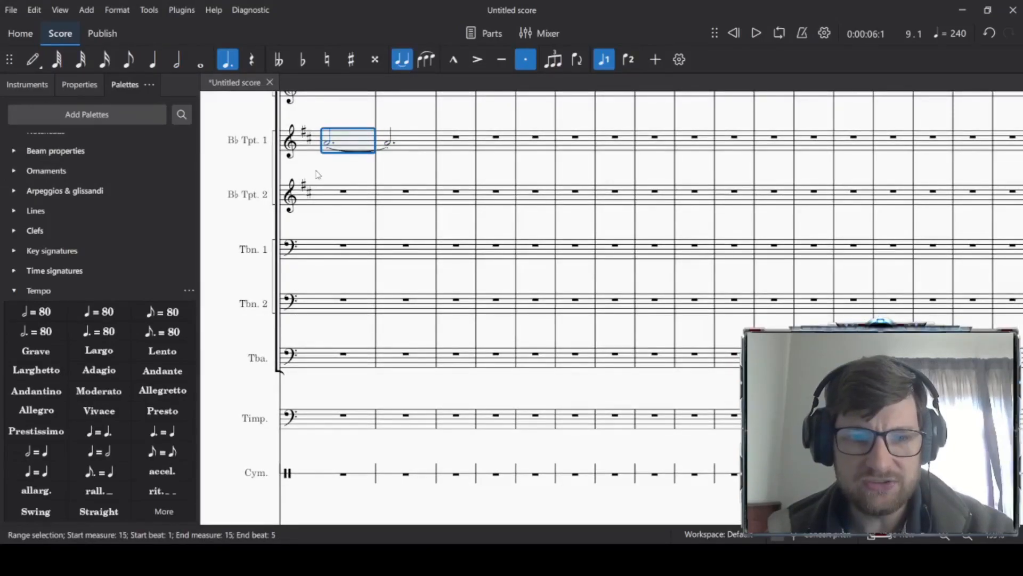
# Step: Copy the Trumpet 1 melody from measures 1–16 and paste it into Trumpet 2 starting at measure 1
pyautogui.moveTo(513, 238); pyautogui.dragTo(887, 234)
pyautogui.moveTo(393, 264); pyautogui.dragTo(704, 248)
pyautogui.click(471, 228)
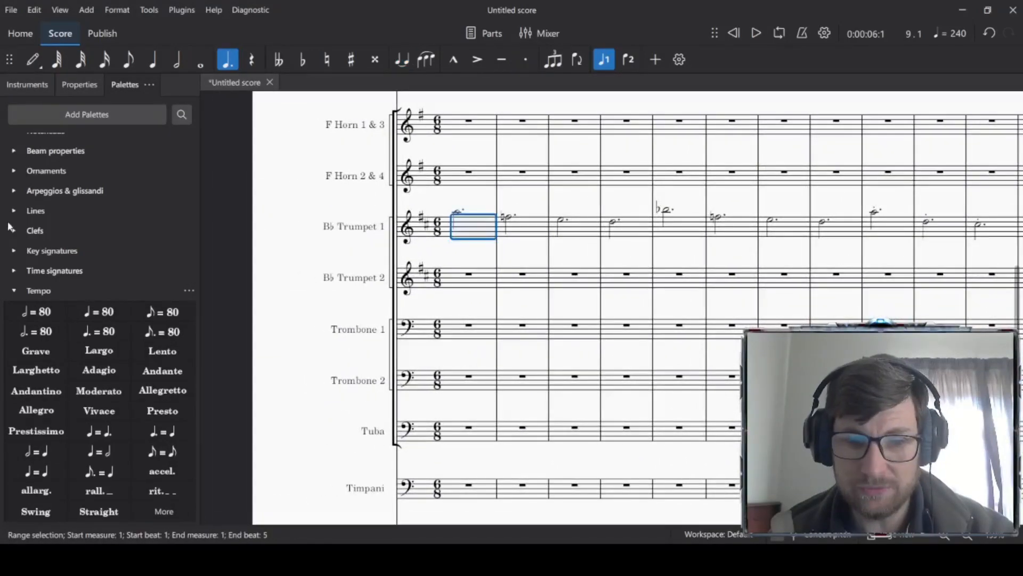
pyautogui.moveTo(925, 304); pyautogui.dragTo(339, 295)
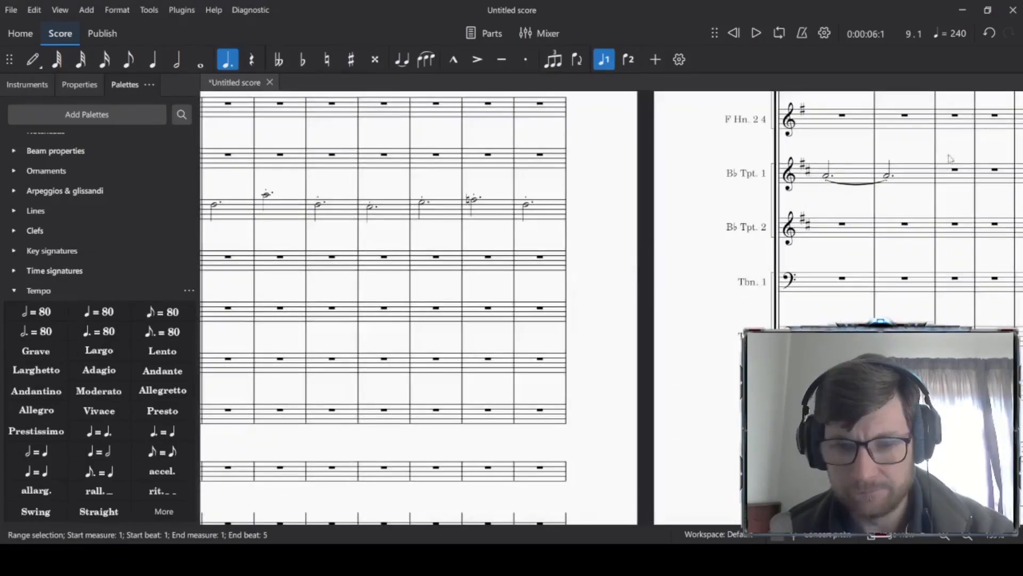
pyautogui.keyDown('shift'); pyautogui.click(914, 175); pyautogui.keyUp('shift')
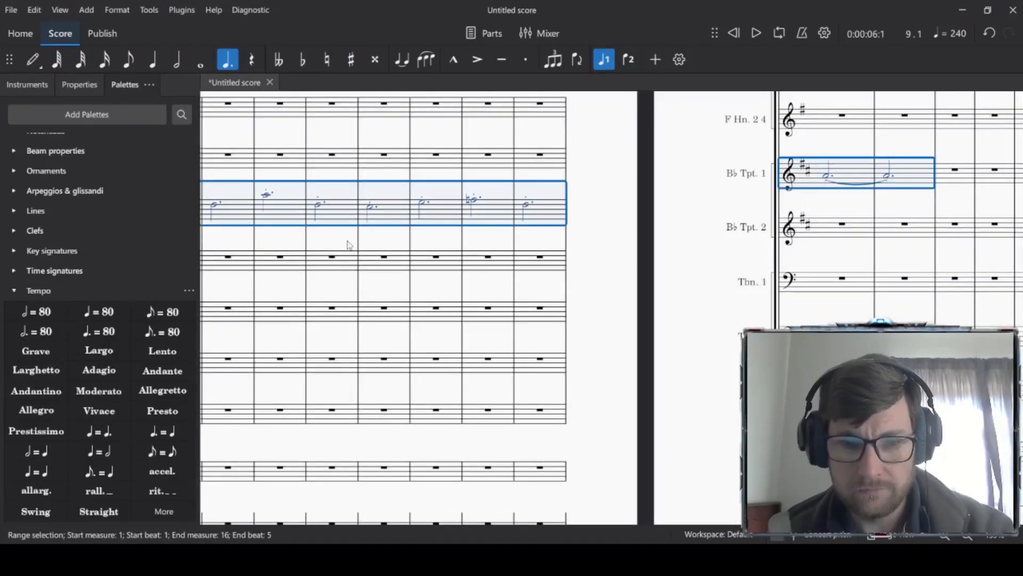
pyautogui.hscroll(-10, 344, 248)
pyautogui.click(433, 273)
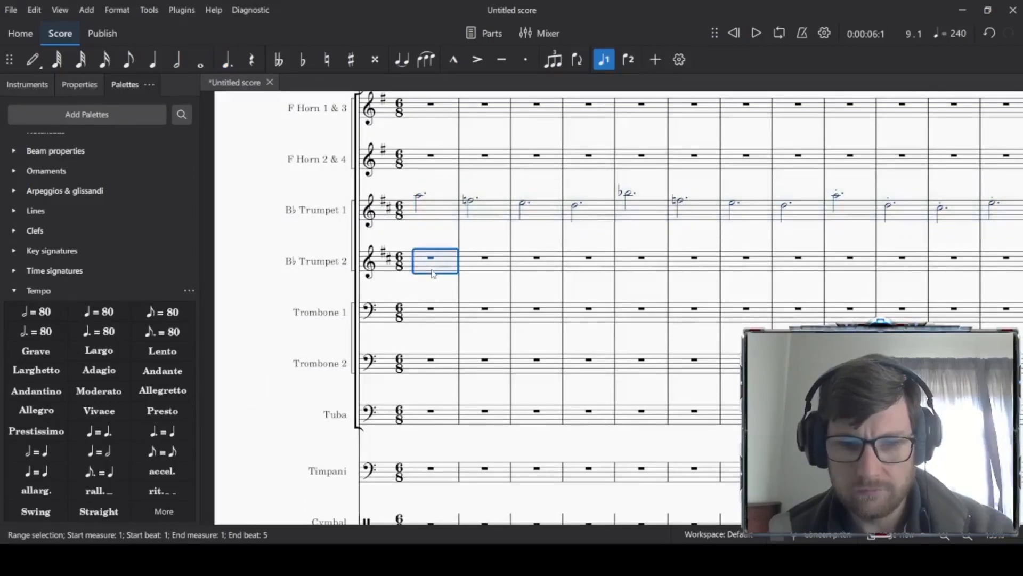
pyautogui.hotkey('ctrl', 'v')
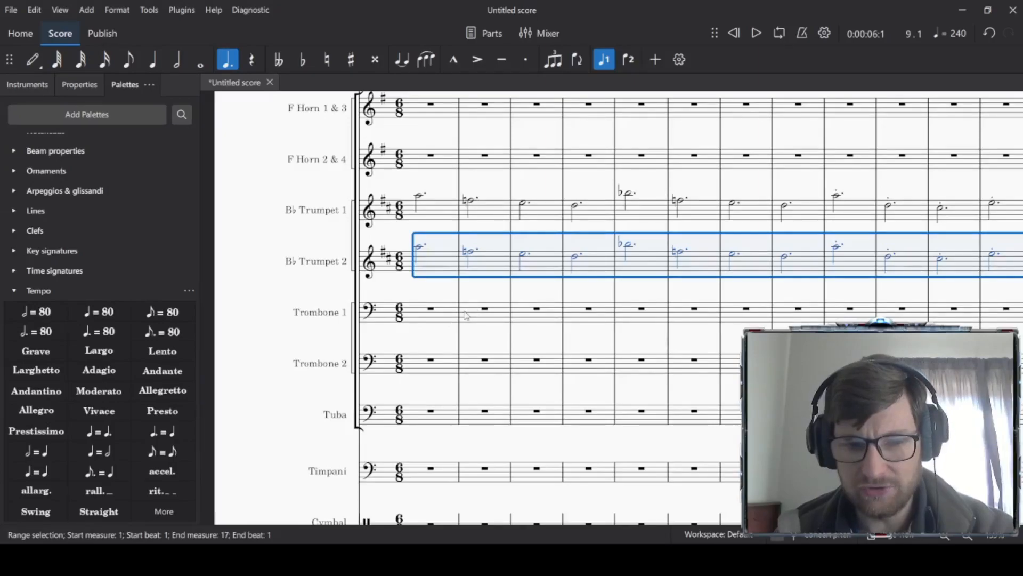
# Step: Enter a whole note C3 at the start of the Timpani staff and delete its tied remainder in measure 2
pyautogui.scroll(-1, 466, 315)
pyautogui.scroll(-2, 346, 379)
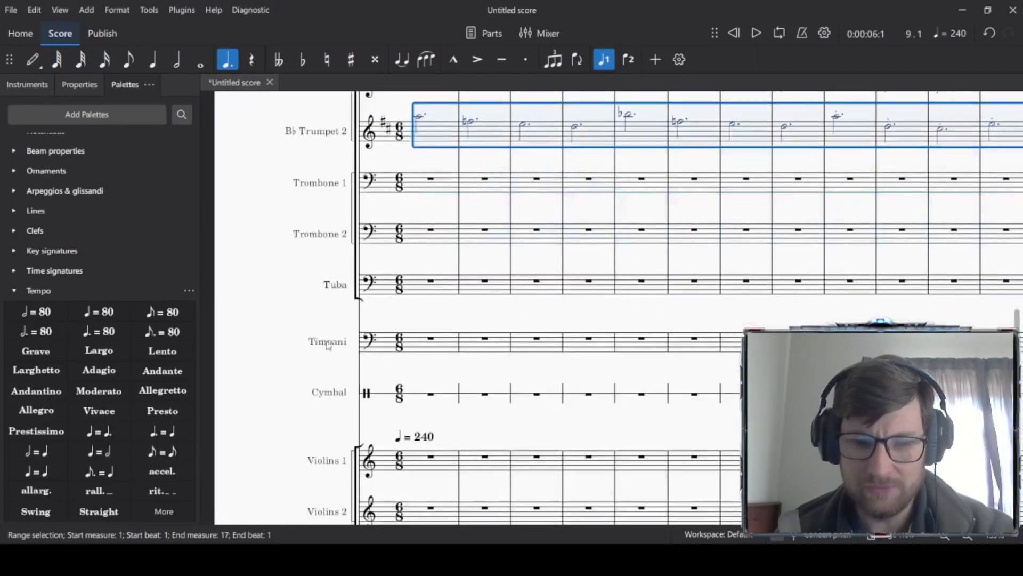
pyautogui.press('n')
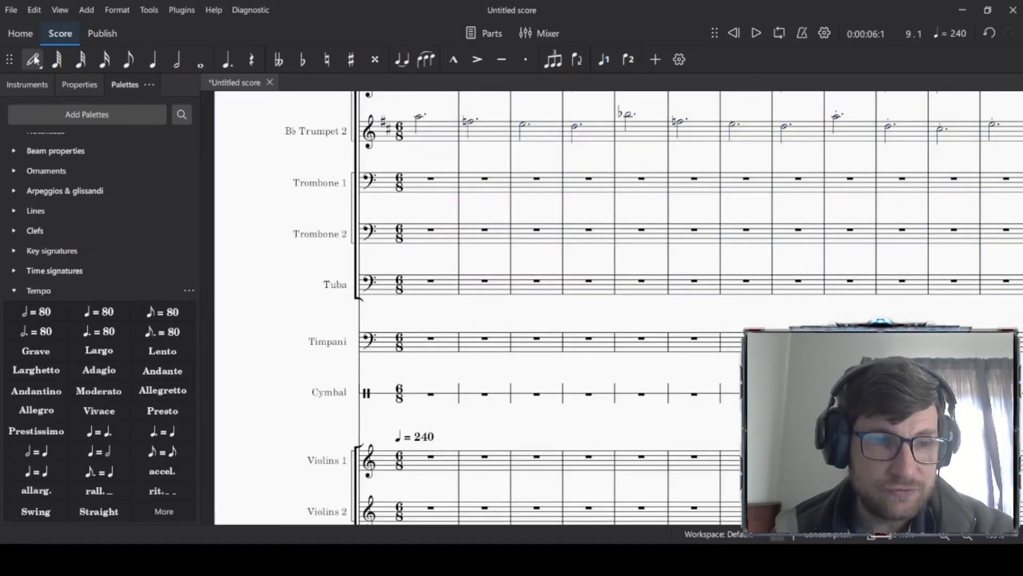
pyautogui.press('7')
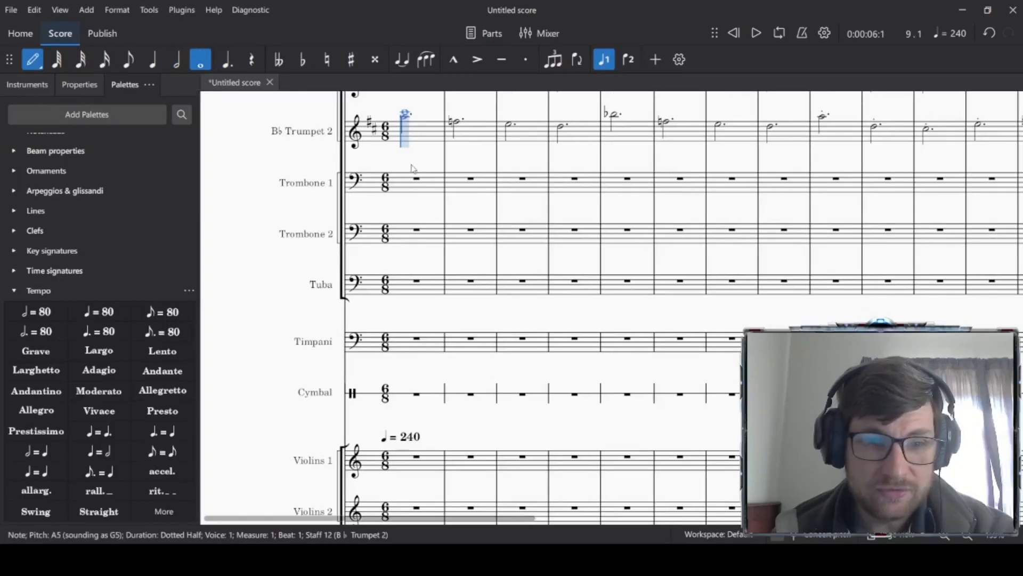
pyautogui.click(405, 346)
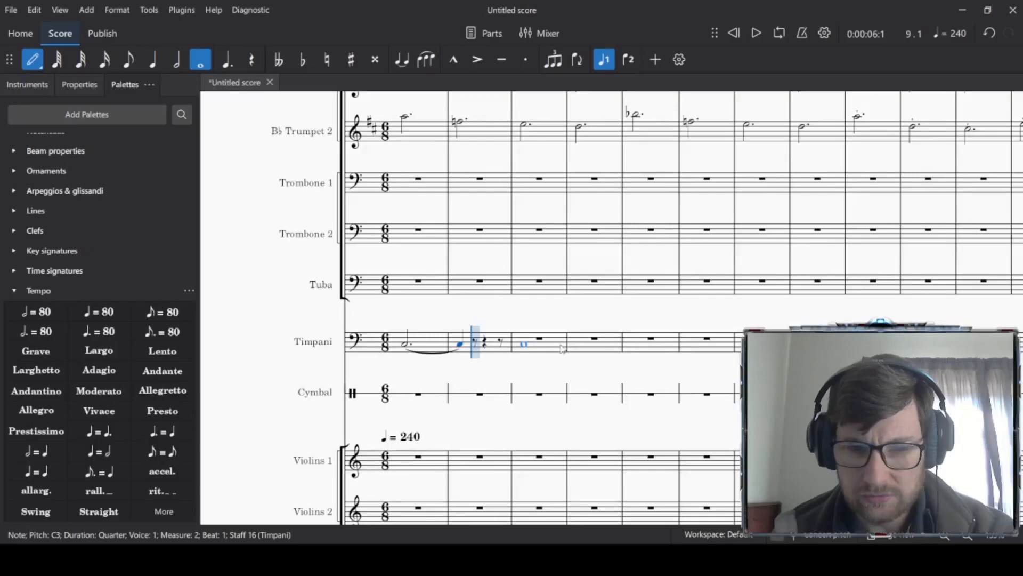
pyautogui.press('Delete')
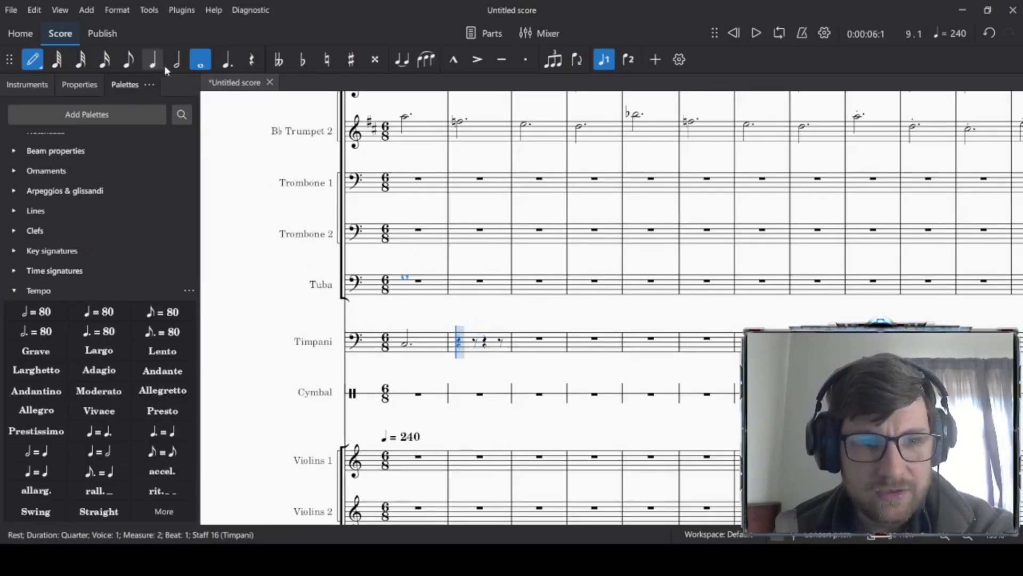
# Step: Replace the separate rests in Timpani measure 2 with a single dotted half rest
pyautogui.click(176, 59)
pyautogui.click(227, 59)
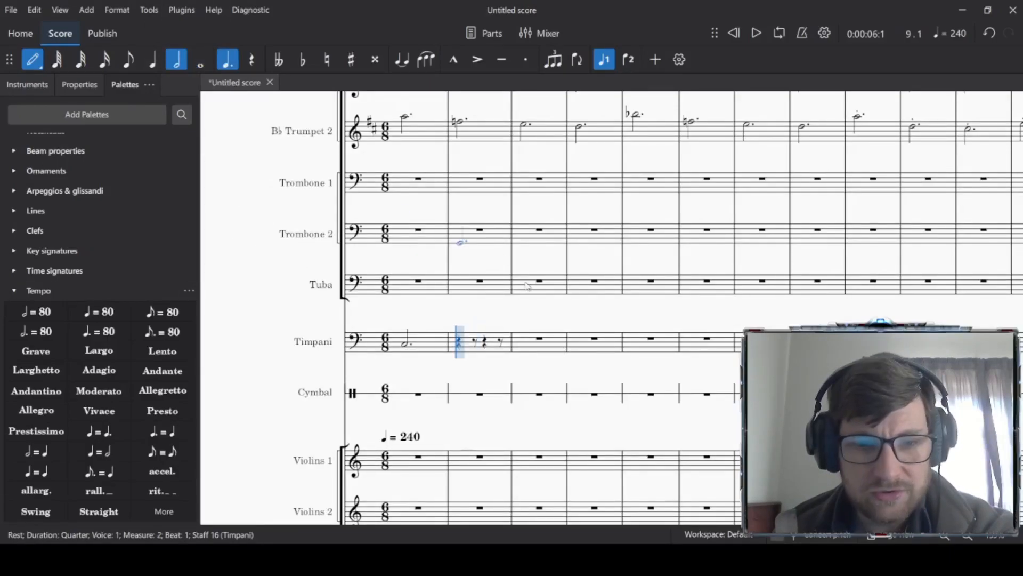
pyautogui.click(463, 346)
pyautogui.press('Delete')
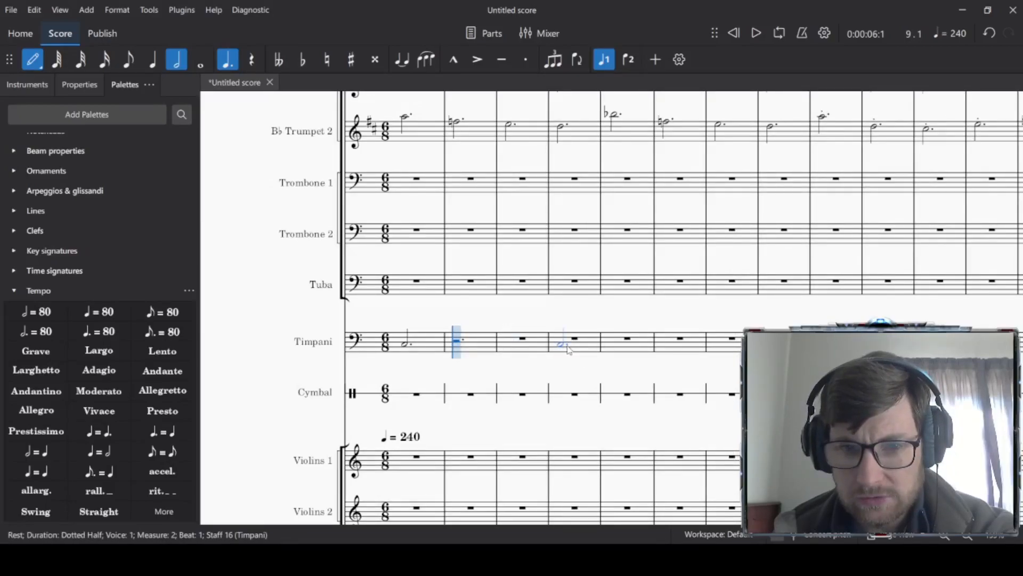
# Step: Enter a dotted half note C3 on the Timpani staff at beat 1 of measures 5, 9 and 13
pyautogui.click(693, 341)
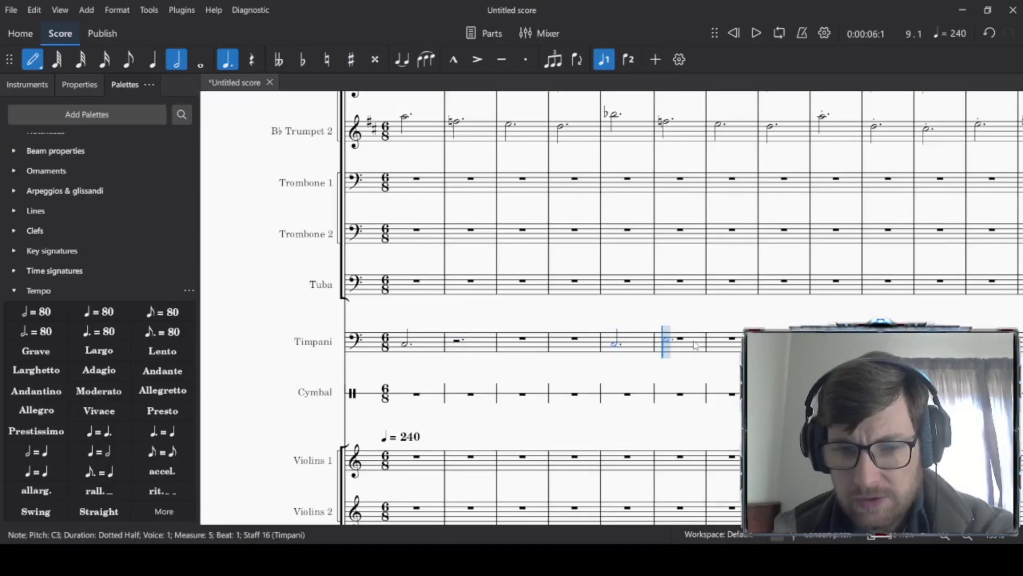
pyautogui.click(825, 344)
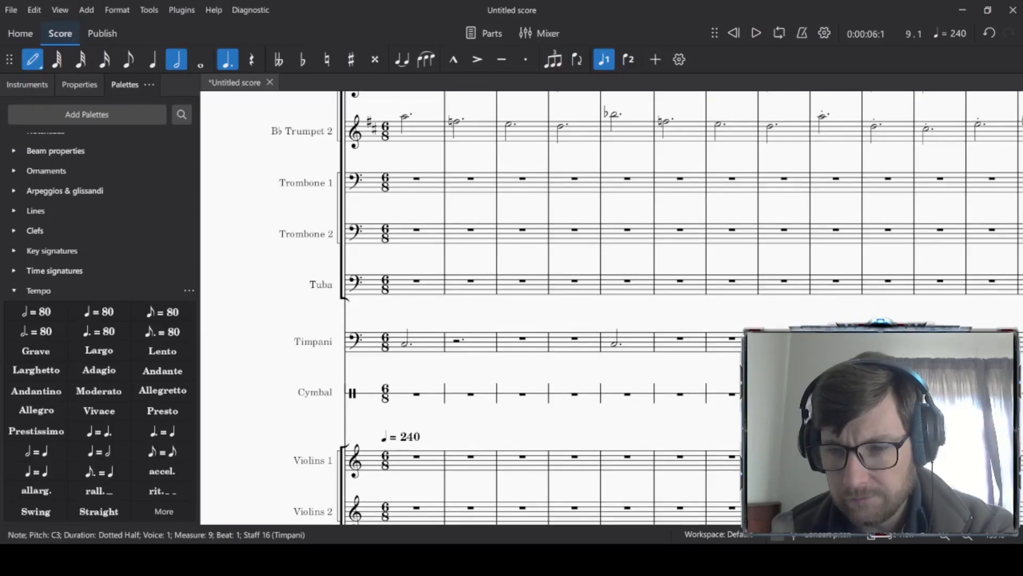
pyautogui.click(32, 59)
pyautogui.moveTo(798, 412)
pyautogui.mouseDown()
pyautogui.moveTo(562, 420)
pyautogui.moveTo(474, 401)
pyautogui.mouseUp()
pyautogui.click(32, 59)
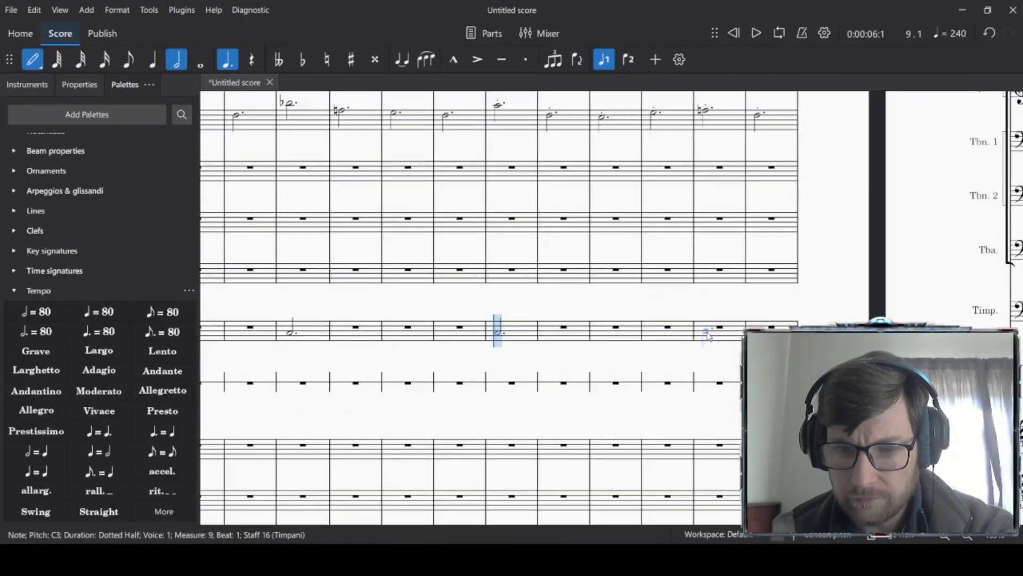
pyautogui.press('Right')
pyautogui.press('Right')
pyautogui.press('Right')
pyautogui.press('Right')
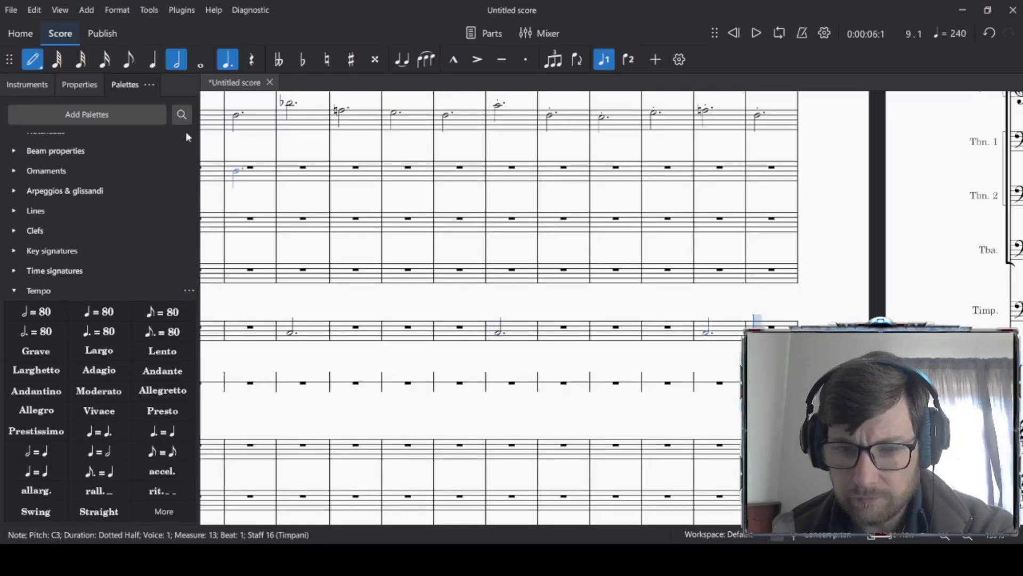
pyautogui.press('Escape')
# Step: Add accents to the Timpani notes across measures 1–13
pyautogui.moveTo(880, 388); pyautogui.dragTo(1002, 333)
pyautogui.moveTo(407, 305); pyautogui.dragTo(590, 297)
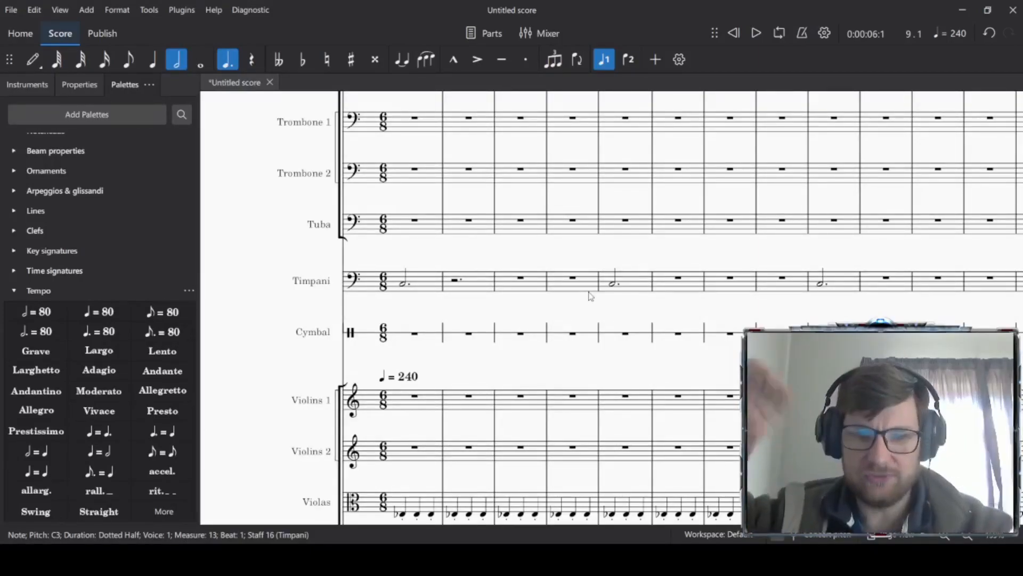
pyautogui.click(429, 285)
pyautogui.moveTo(811, 309); pyautogui.dragTo(387, 304)
pyautogui.keyDown('shift'); pyautogui.click(629, 283); pyautogui.keyUp('shift')
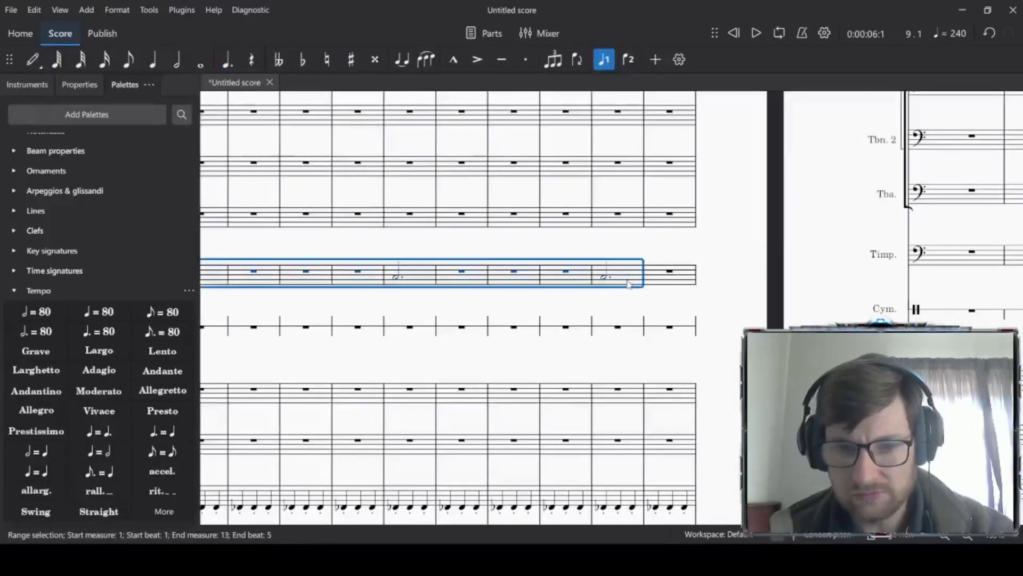
pyautogui.click(476, 63)
pyautogui.moveTo(430, 320); pyautogui.dragTo(851, 301)
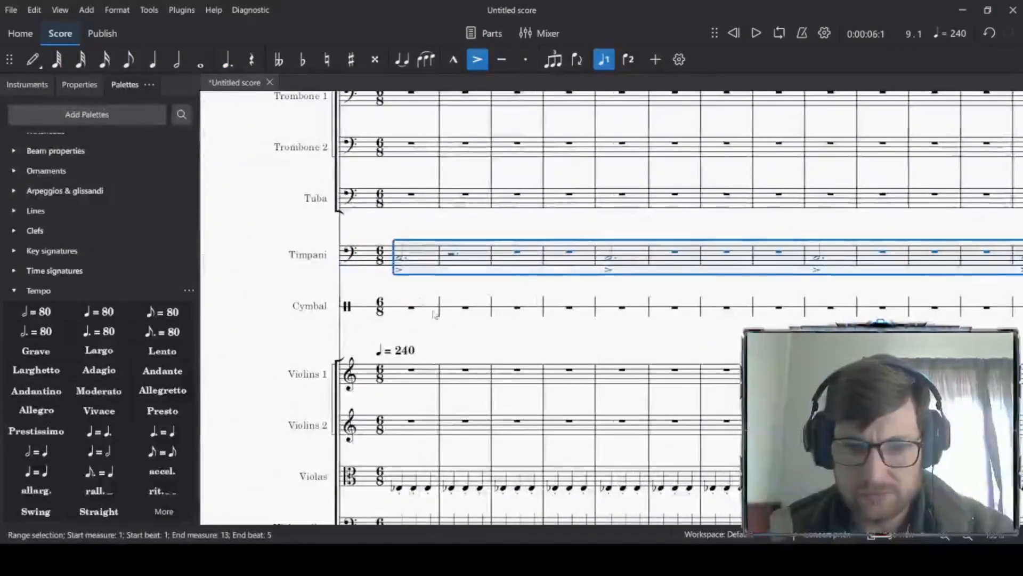
pyautogui.press('Escape')
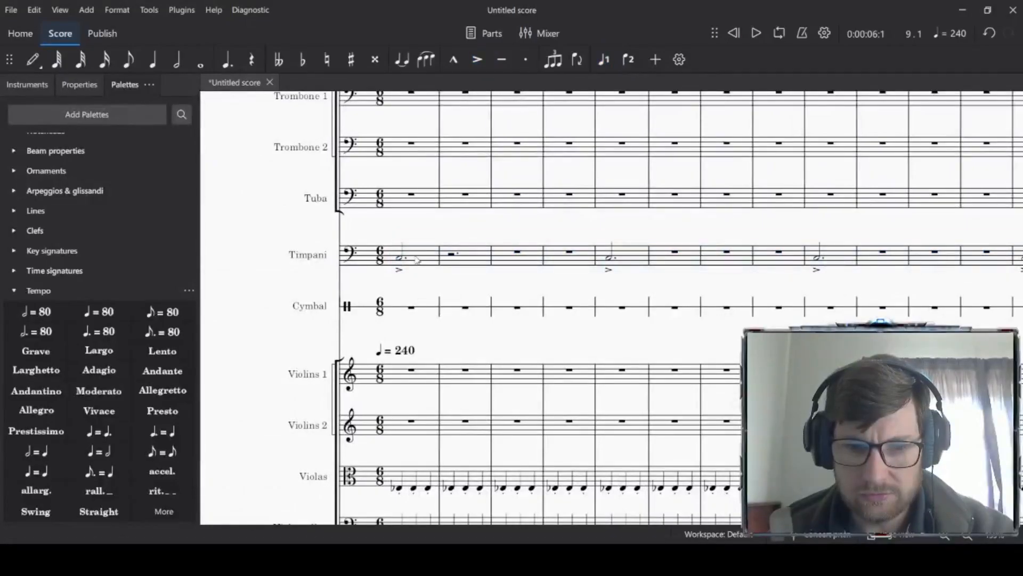
# Step: Enter a whole-note Crash Cymbal 2 hit at the start of the Cymbal staff
pyautogui.click(425, 312)
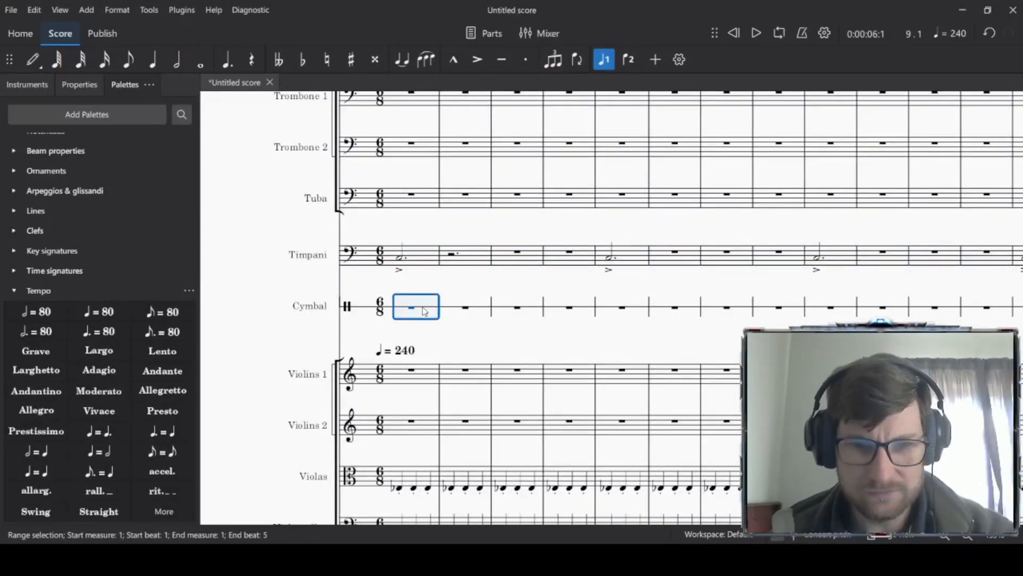
pyautogui.press('n')
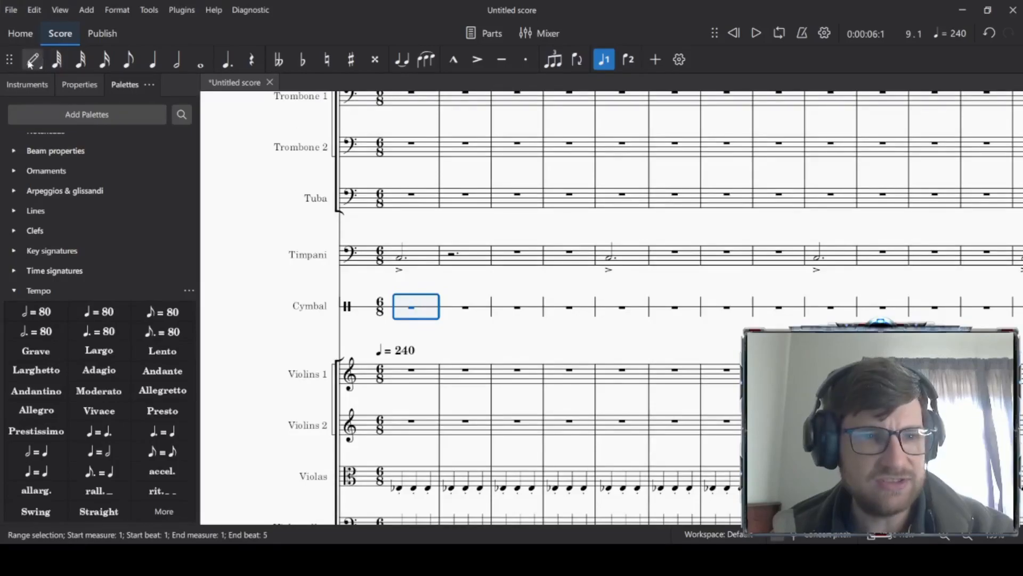
pyautogui.click(201, 60)
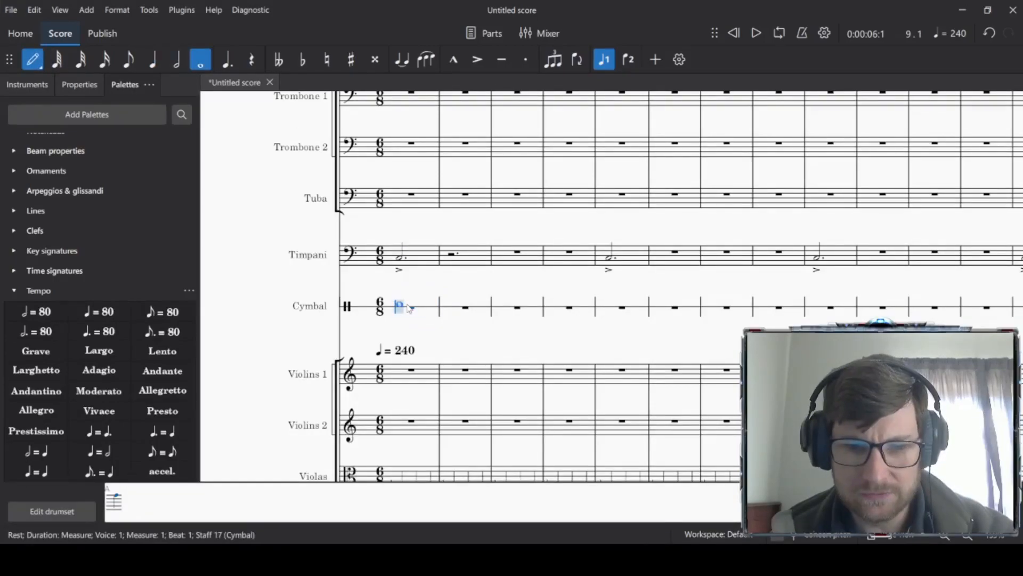
pyautogui.click(114, 501)
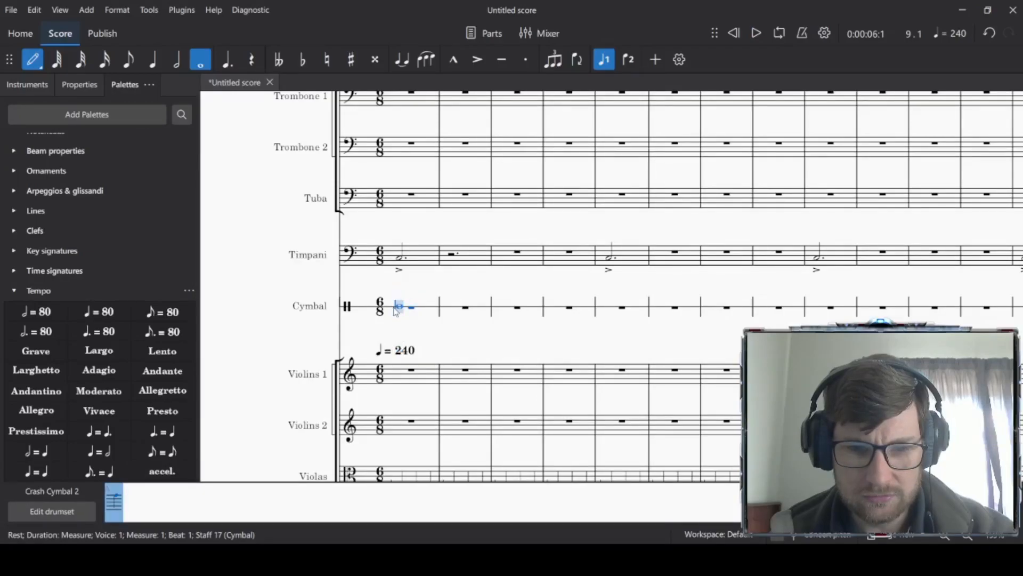
pyautogui.click(396, 308)
pyautogui.press('Escape')
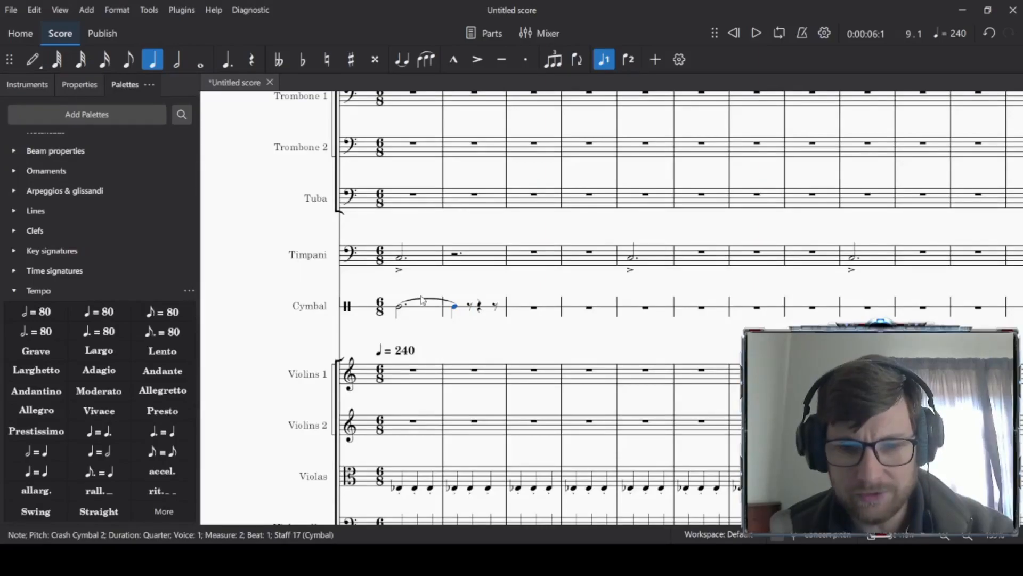
# Step: Delete the Cymbal's tied quarter note in measure 2 and play back the opening briefly
pyautogui.click(426, 299)
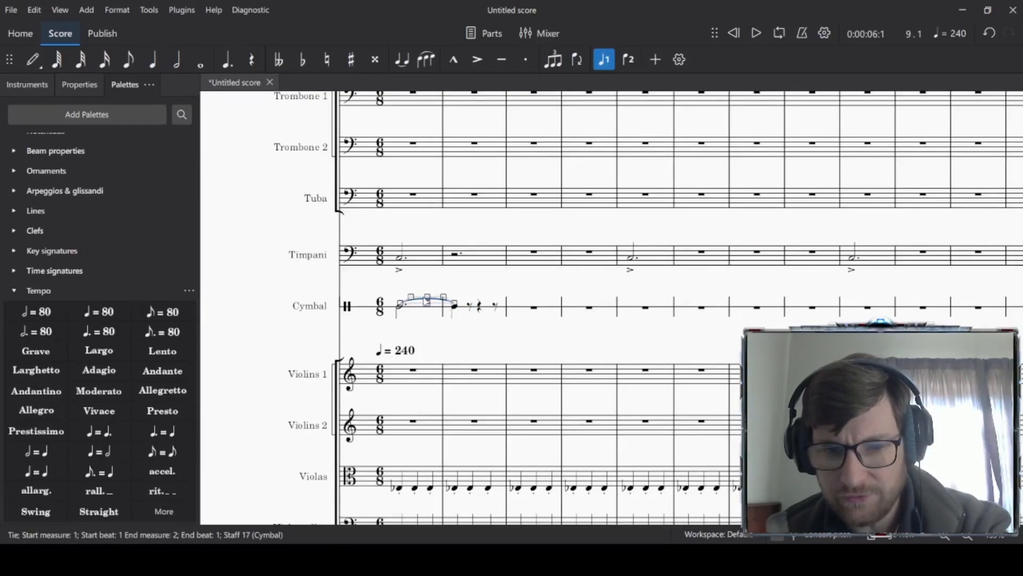
pyautogui.click(455, 306)
pyautogui.press('Delete')
pyautogui.click(462, 311)
pyautogui.press('Delete')
pyautogui.click(368, 309)
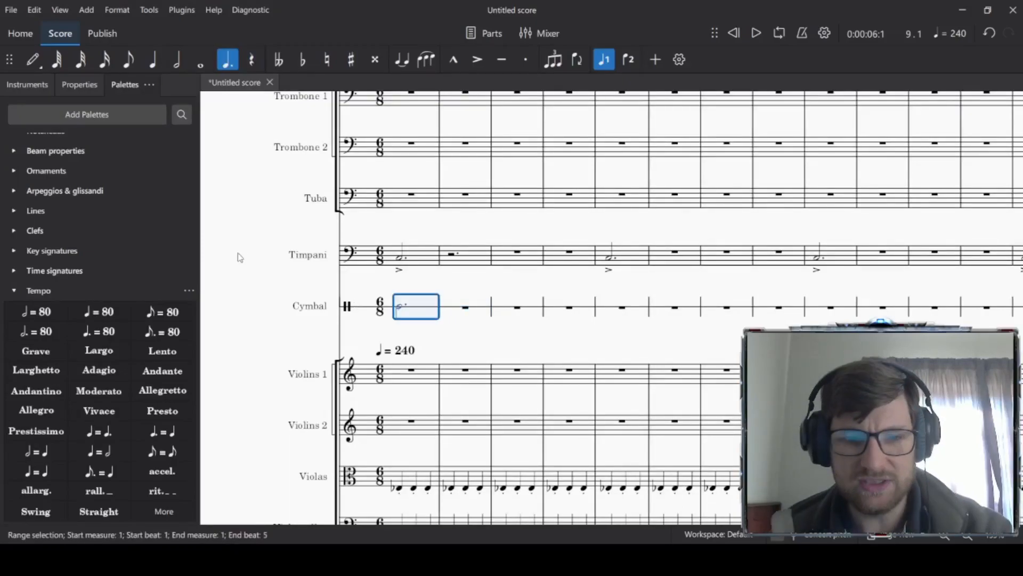
pyautogui.press('Escape')
pyautogui.press('space')
pyautogui.press('space')
# Step: Add an accent to the Cymbal note in measure 1 and play back the passage
pyautogui.click(417, 315)
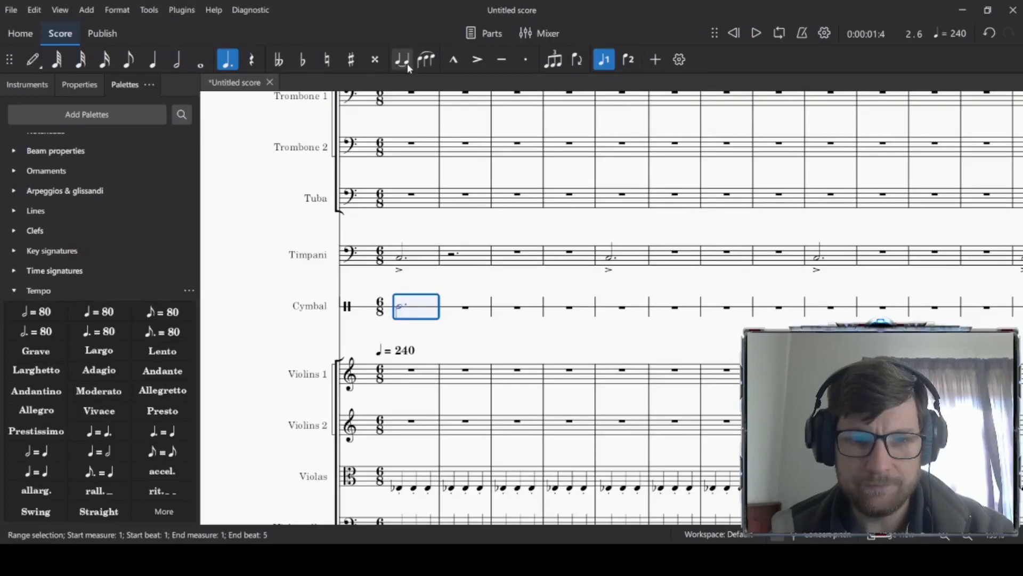
pyautogui.click(419, 268)
pyautogui.press('space')
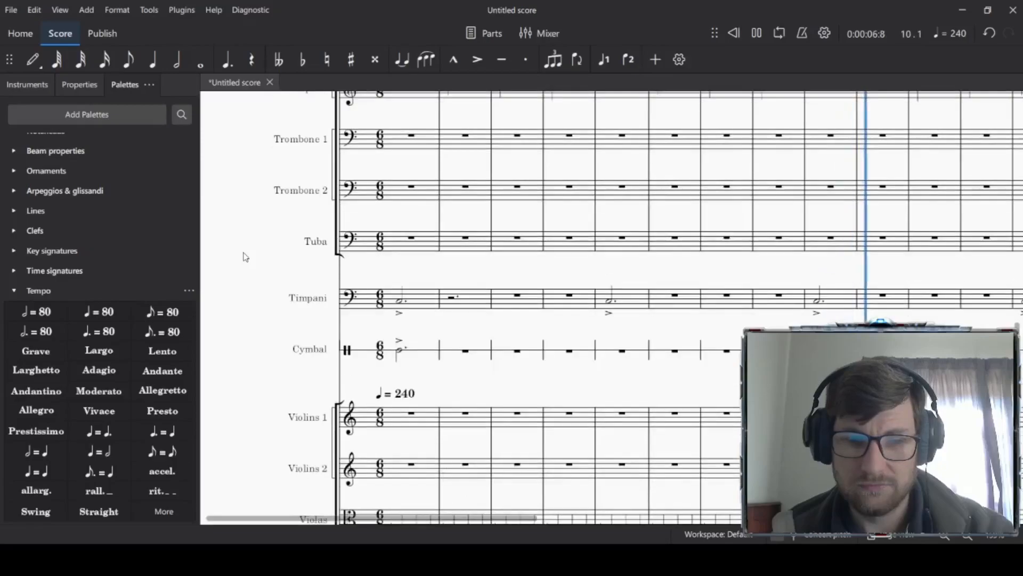
pyautogui.press('space')
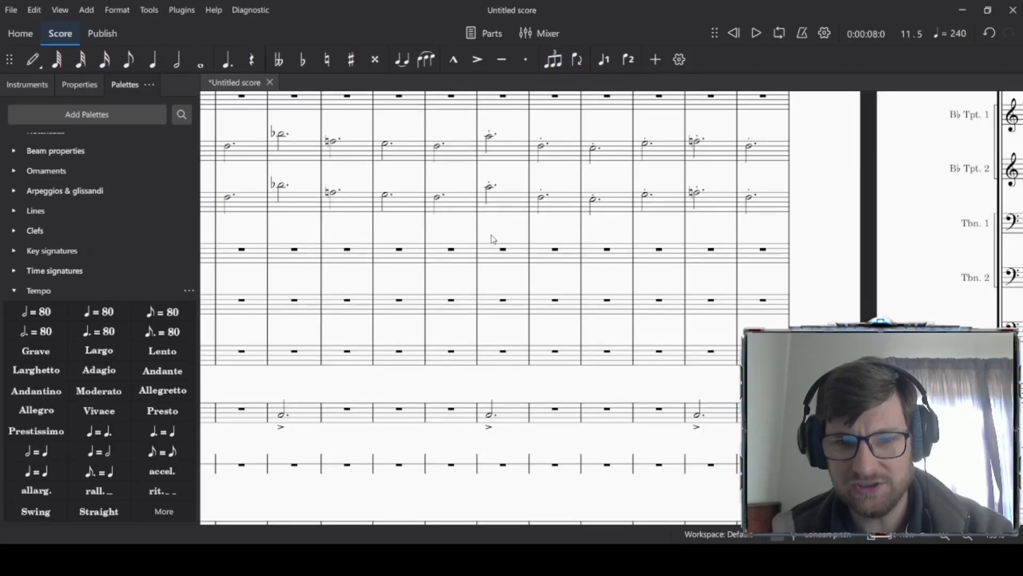
pyautogui.press('space')
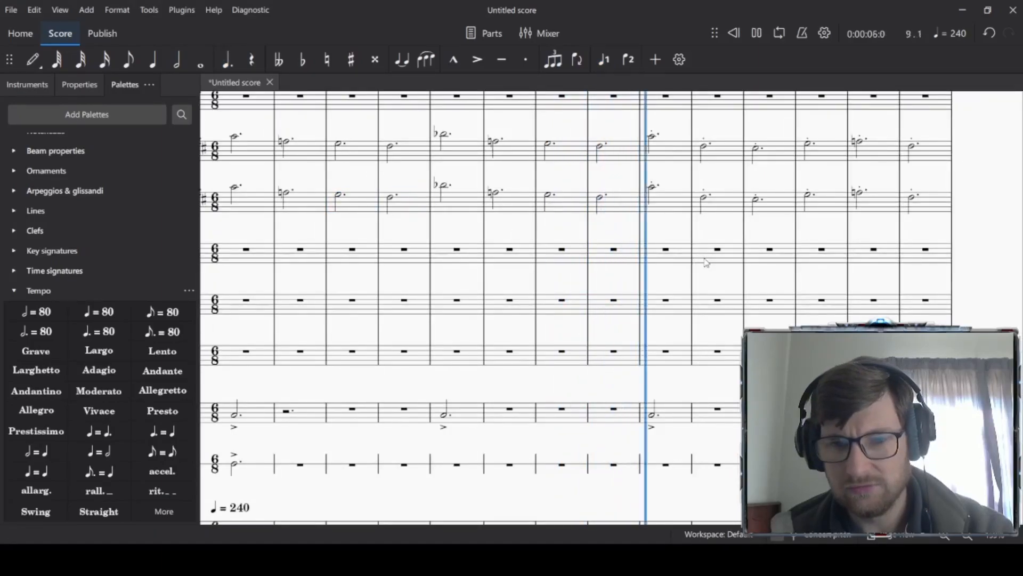
pyautogui.press('space')
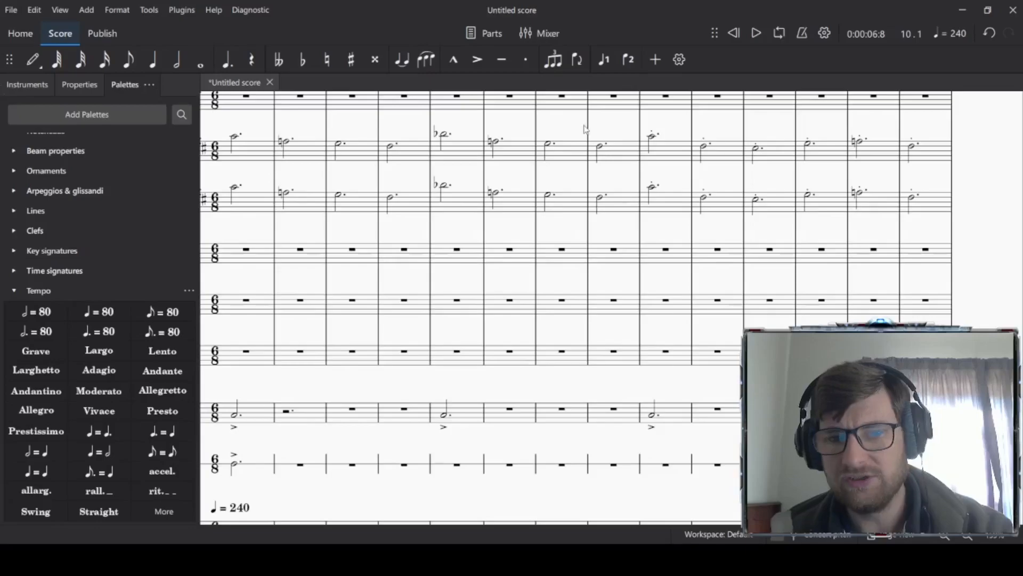
# Step: Remove the staccato marks from Trumpet 1 and Trumpet 2 in measures 9–14
pyautogui.click(686, 152)
pyautogui.hscroll(5, 570, 230)
pyautogui.scroll(1, 569, 229)
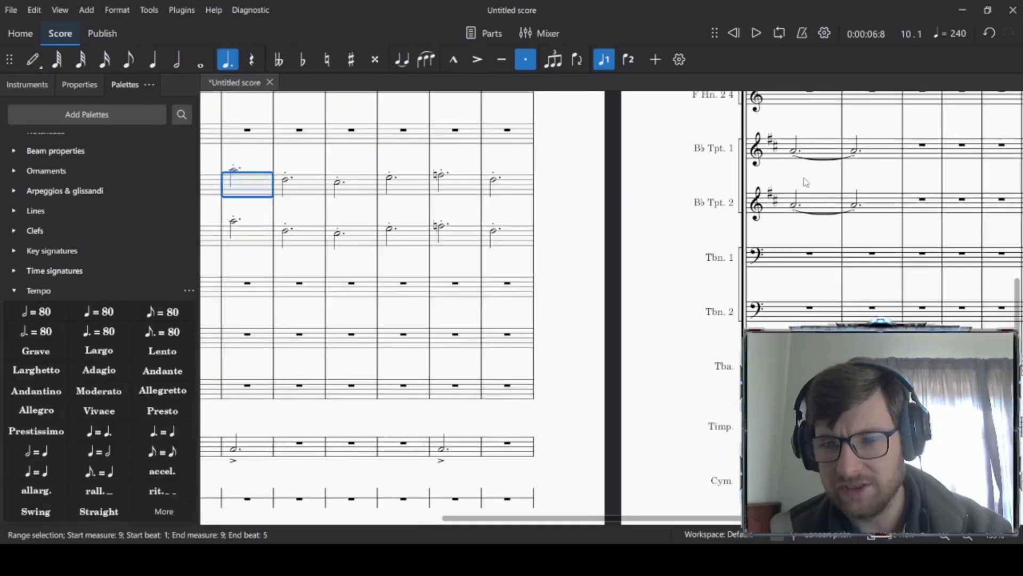
pyautogui.keyDown('shift'); pyautogui.click(533, 243); pyautogui.keyUp('shift')
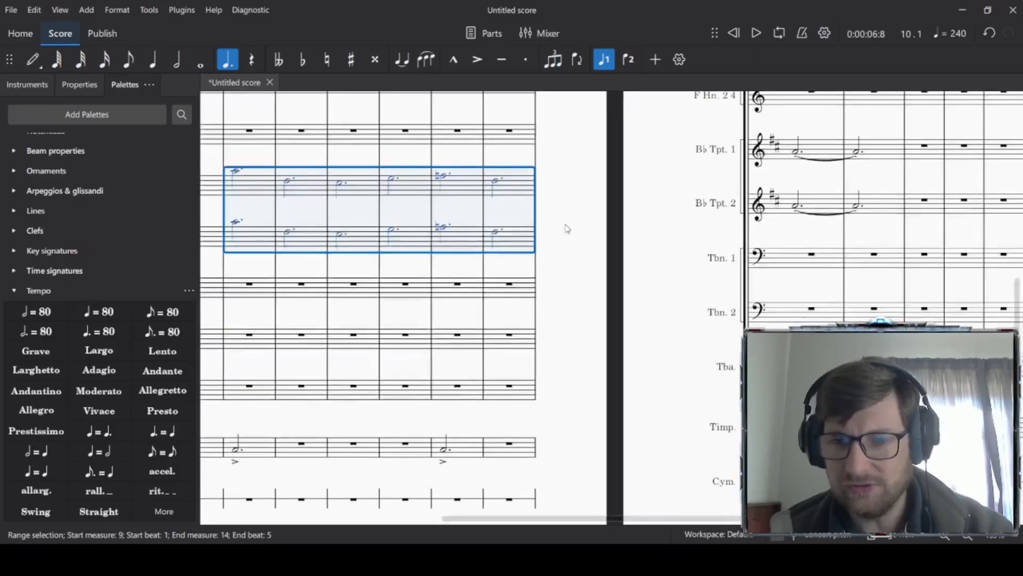
# Step: Play the score from measure 1 to check the trumpet melody with the percussion
pyautogui.hscroll(-10, 567, 229)
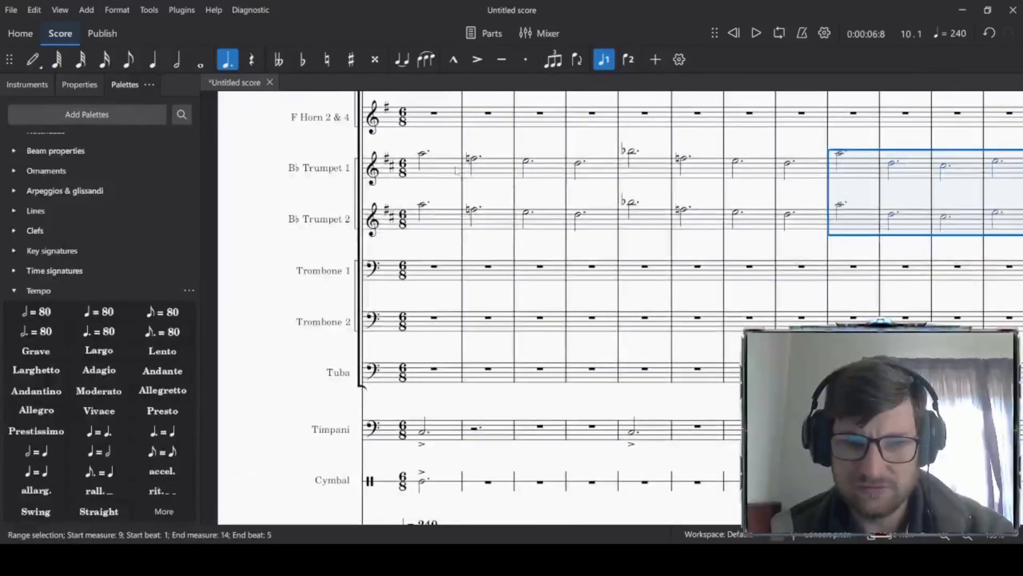
pyautogui.click(451, 169)
pyautogui.press('space')
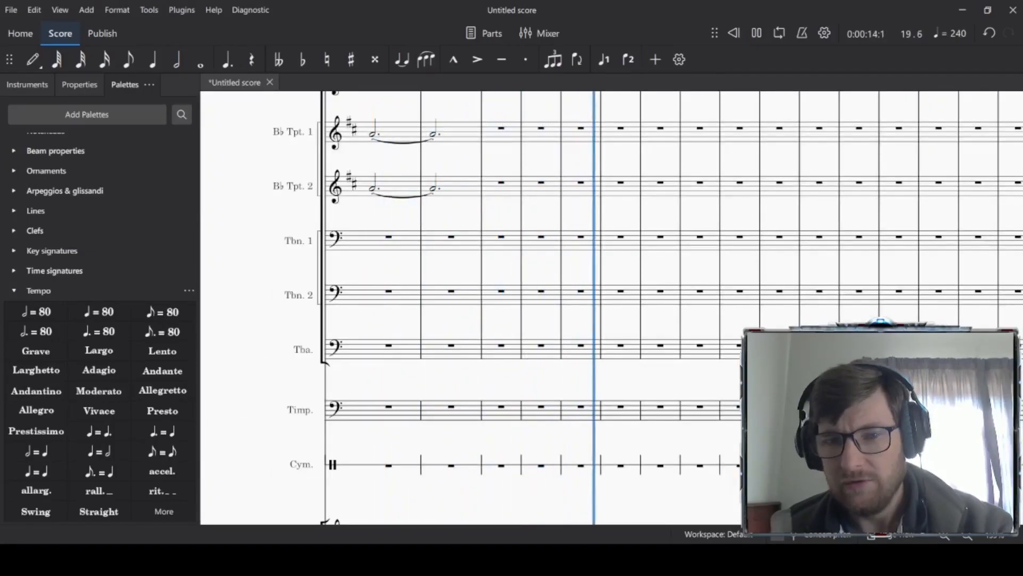
pyautogui.press('space')
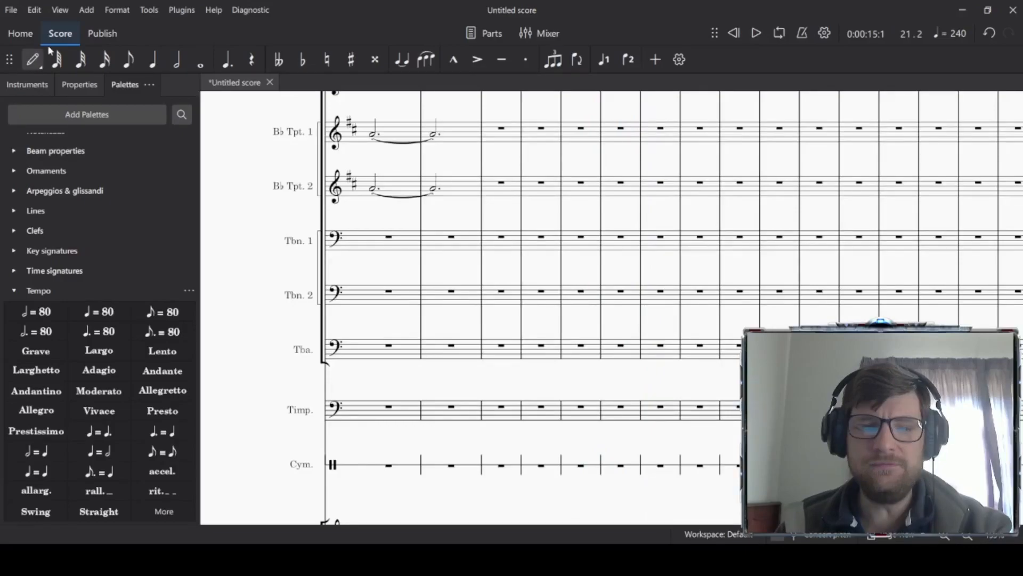
# Step: Collapse the Tempo palette and remove Flute 1 from the score's instrument list
pyautogui.moveTo(234, 251); pyautogui.dragTo(836, 259)
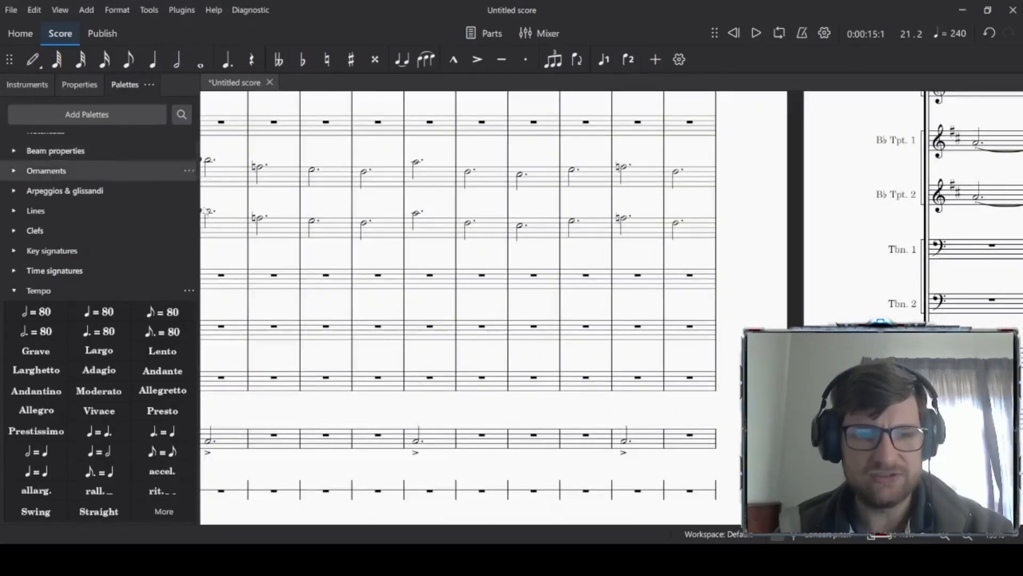
pyautogui.moveTo(276, 256); pyautogui.dragTo(681, 457)
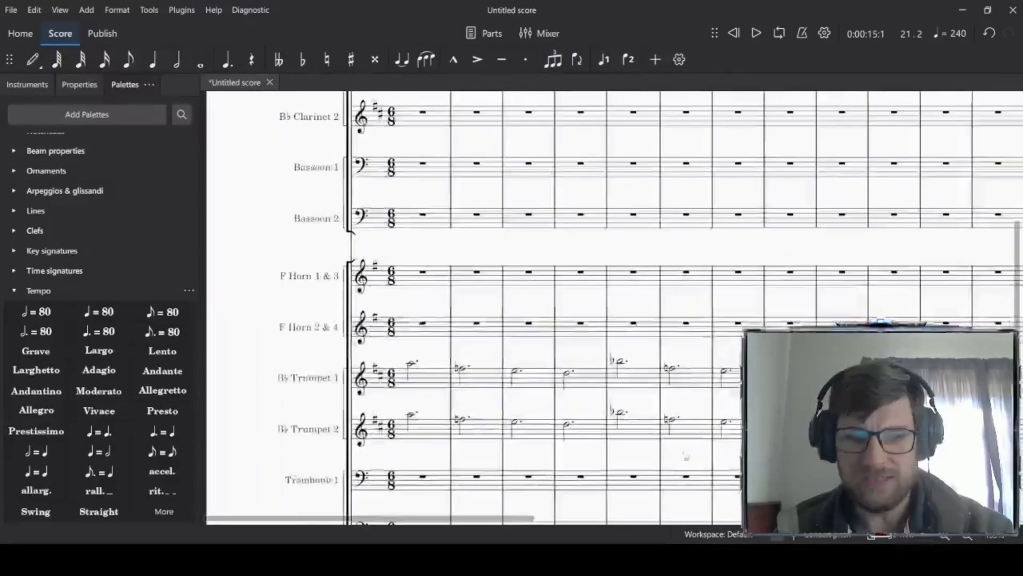
pyautogui.scroll(5, 236, 282)
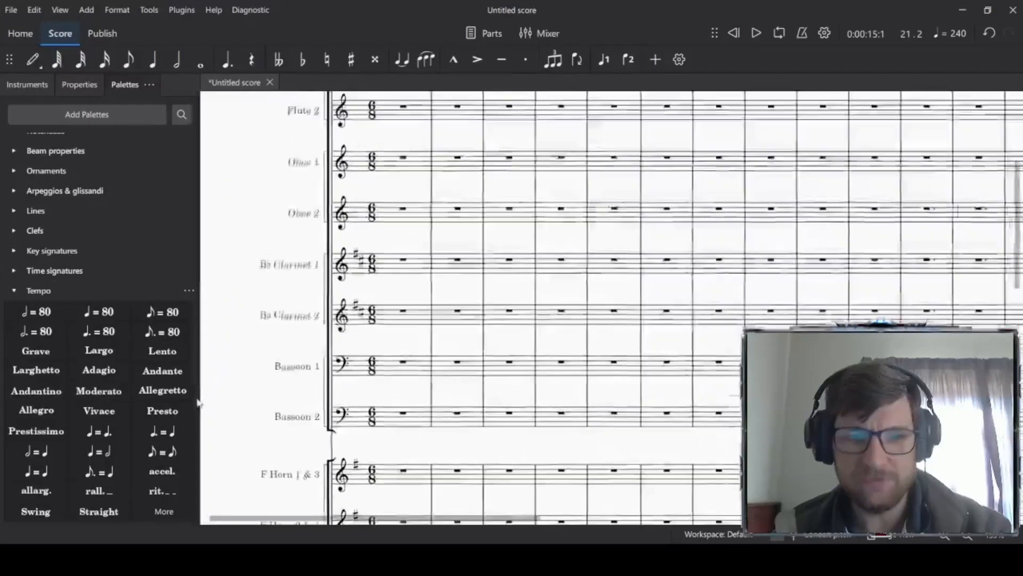
pyautogui.scroll(2, 213, 319)
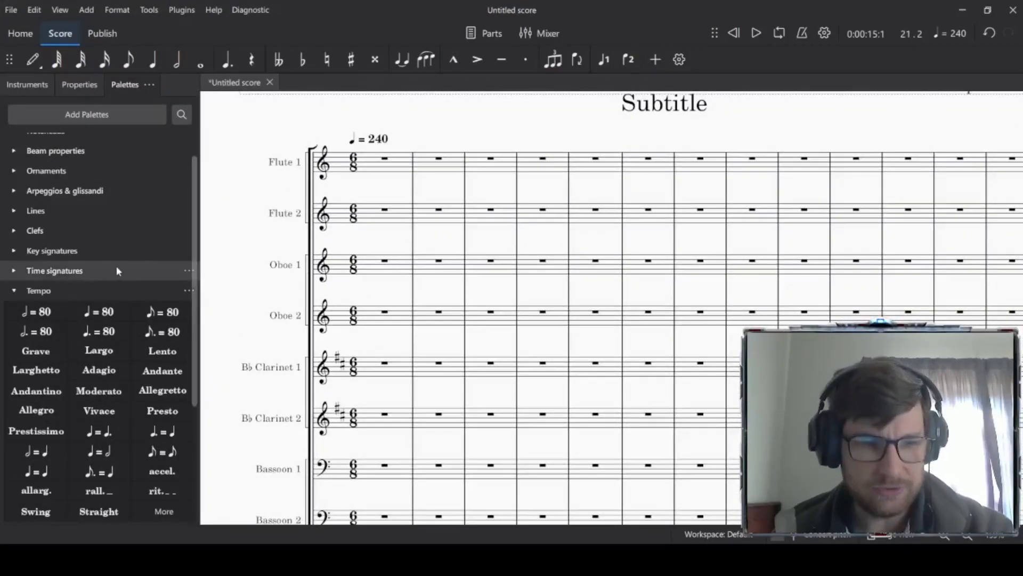
pyautogui.click(18, 290)
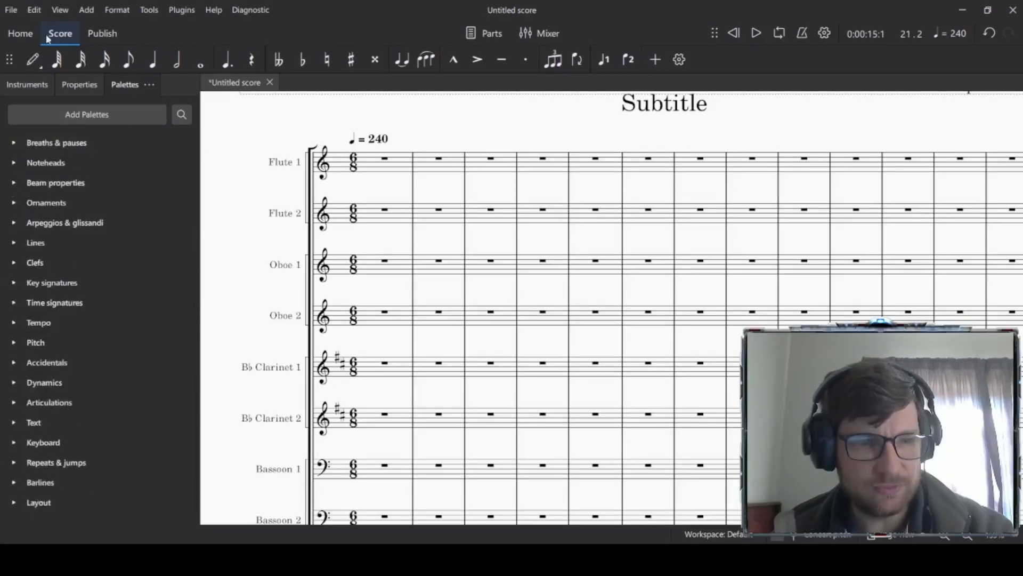
pyautogui.click(29, 85)
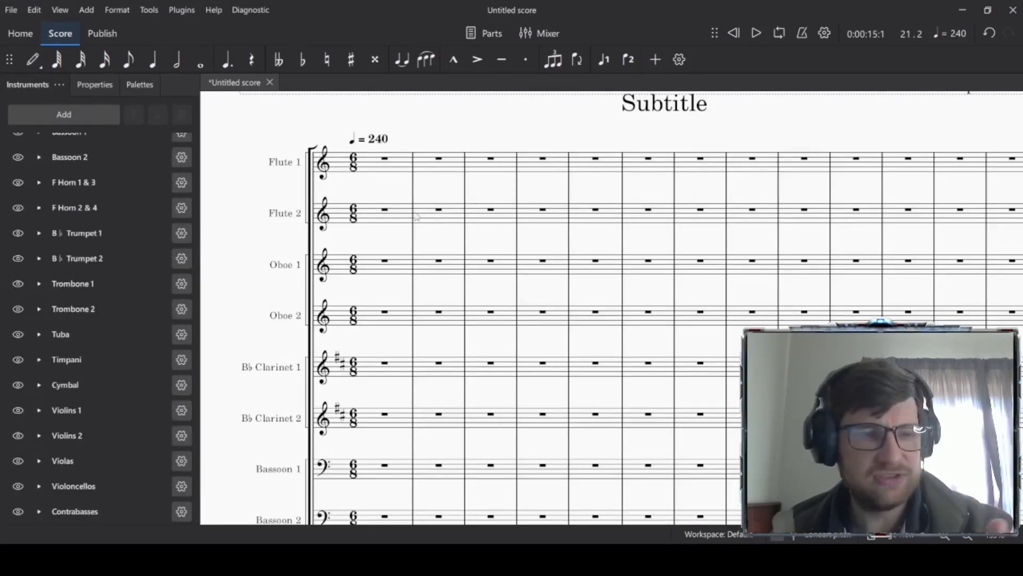
pyautogui.scroll(2, 116, 226)
pyautogui.scroll(3, 116, 226)
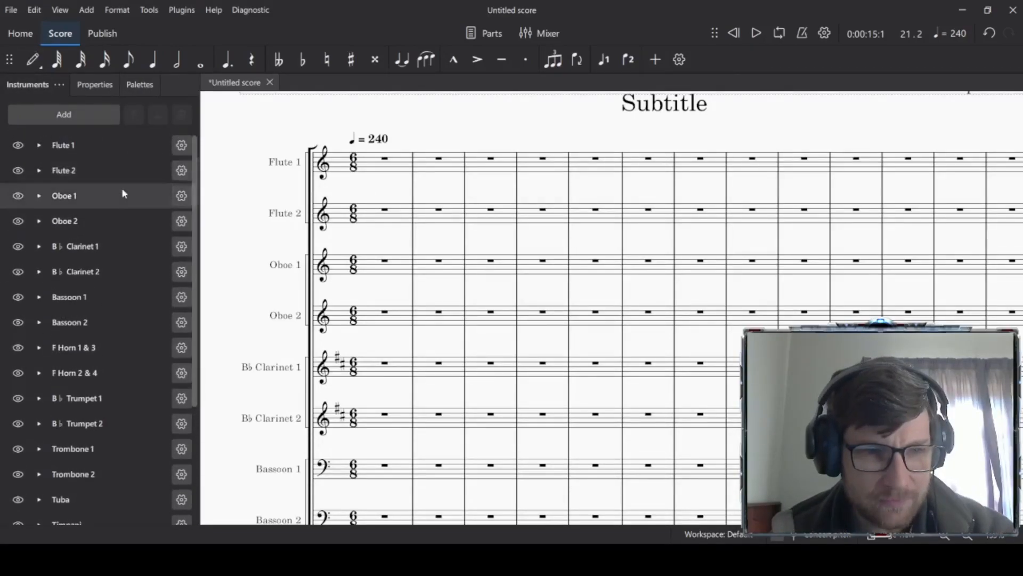
pyautogui.click(120, 151)
pyautogui.click(181, 115)
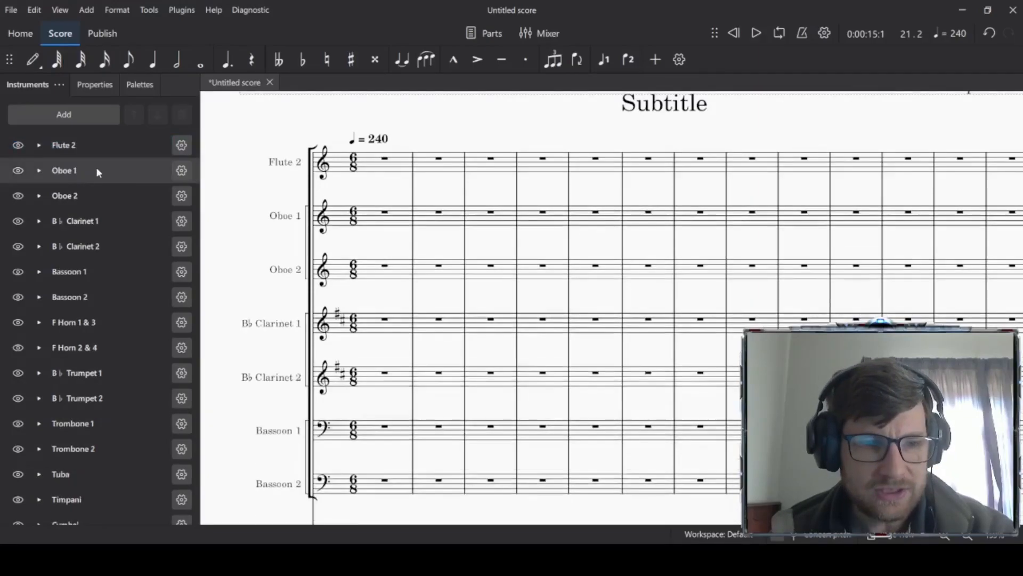
# Step: Remove Flute 2, Oboes 1 and 2, Clarinets 1 and 2, and Bassoons 1 and 2 from the score's instruments
pyautogui.click(182, 117)
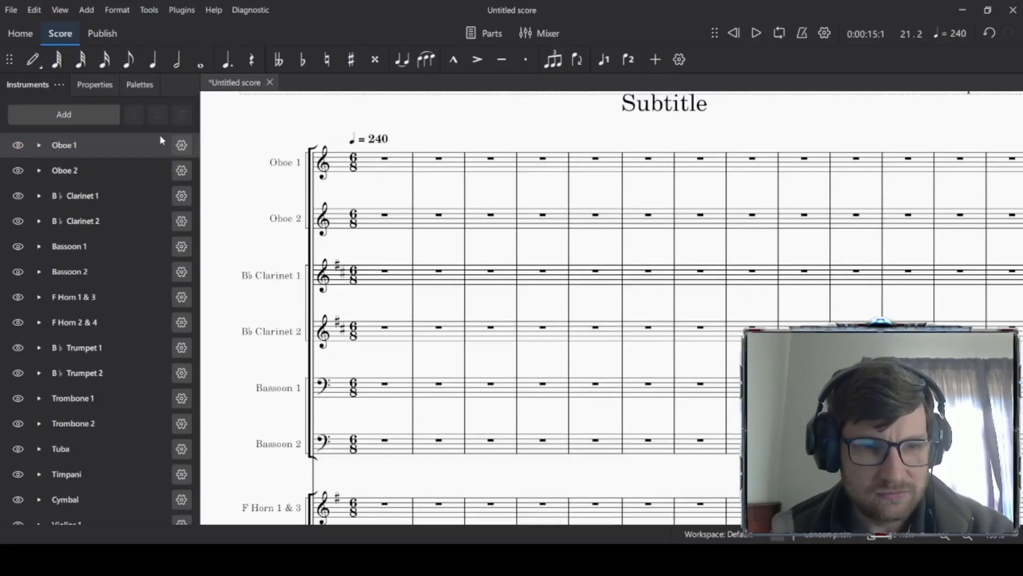
pyautogui.click(123, 151)
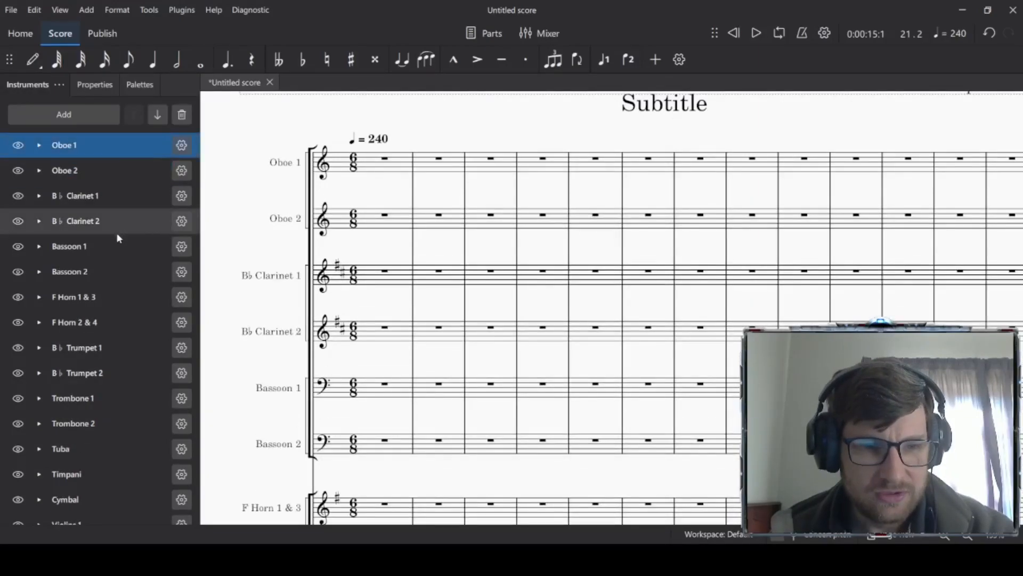
pyautogui.keyDown('shift'); pyautogui.click(122, 274); pyautogui.keyUp('shift')
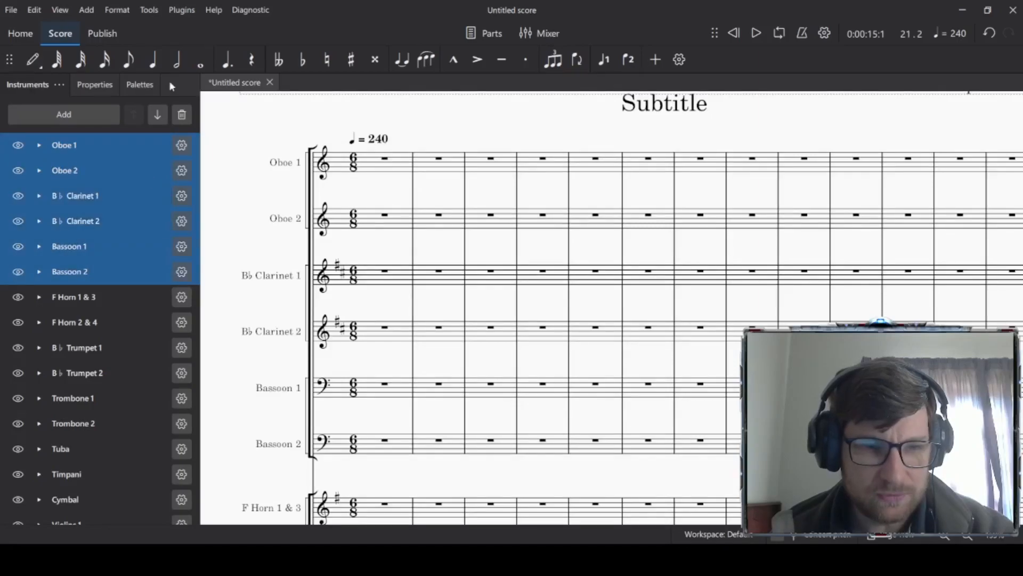
pyautogui.click(188, 118)
pyautogui.scroll(-2, 421, 299)
pyautogui.scroll(-10, 421, 299)
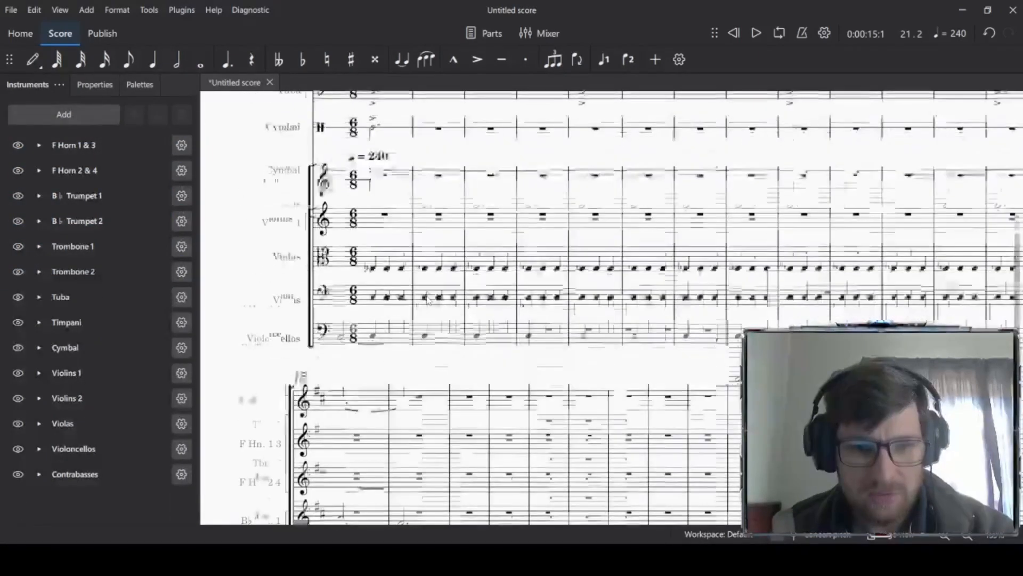
pyautogui.scroll(10, 428, 300)
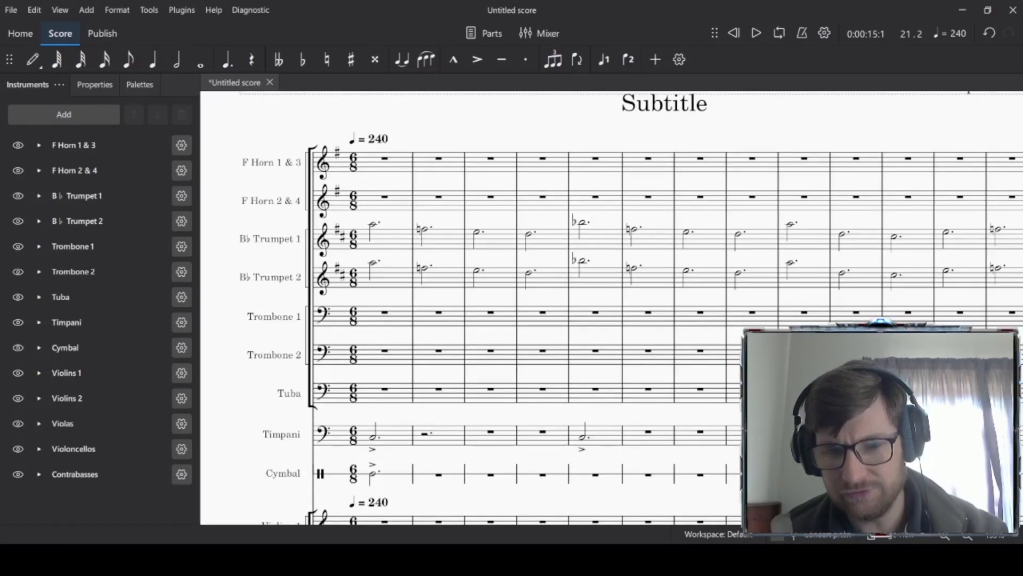
# Step: Look over the score's staves, including the Soprano, Alto, Baritone and Bass parts below the Cymbal
pyautogui.scroll(-4, 521, 321)
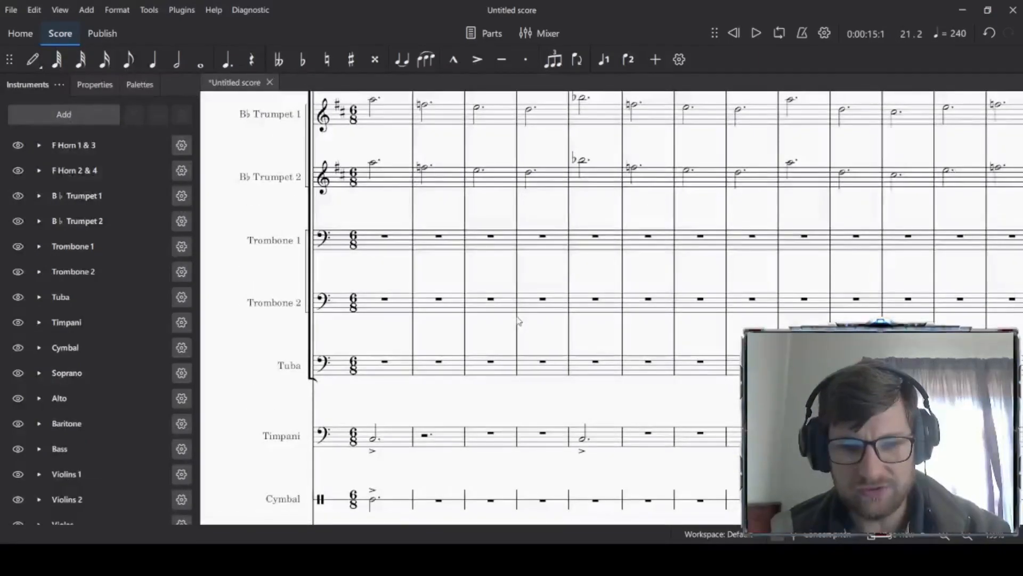
pyautogui.scroll(3, 520, 322)
pyautogui.scroll(-9, 507, 320)
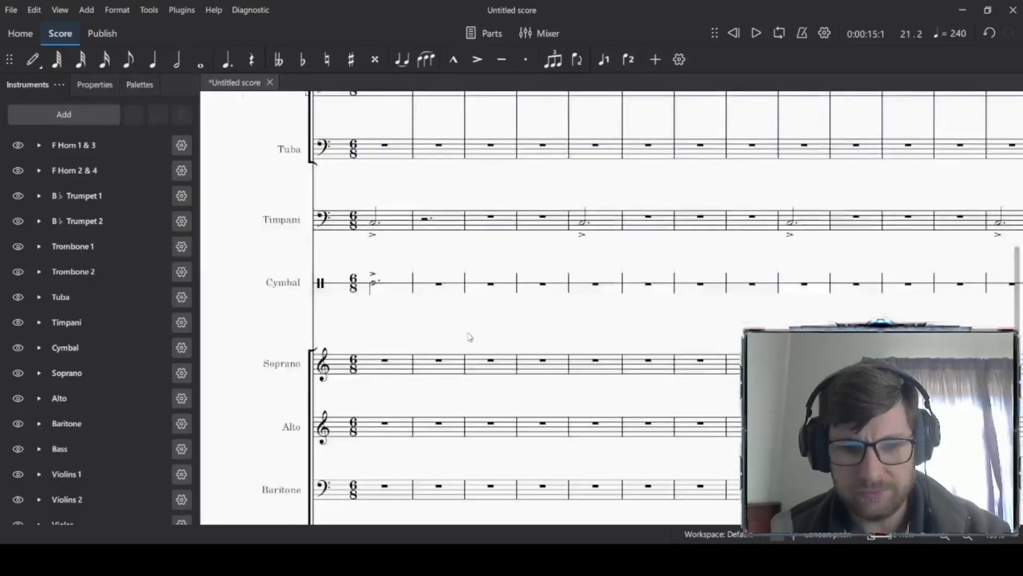
pyautogui.scroll(-1, 456, 326)
pyautogui.scroll(1, 432, 258)
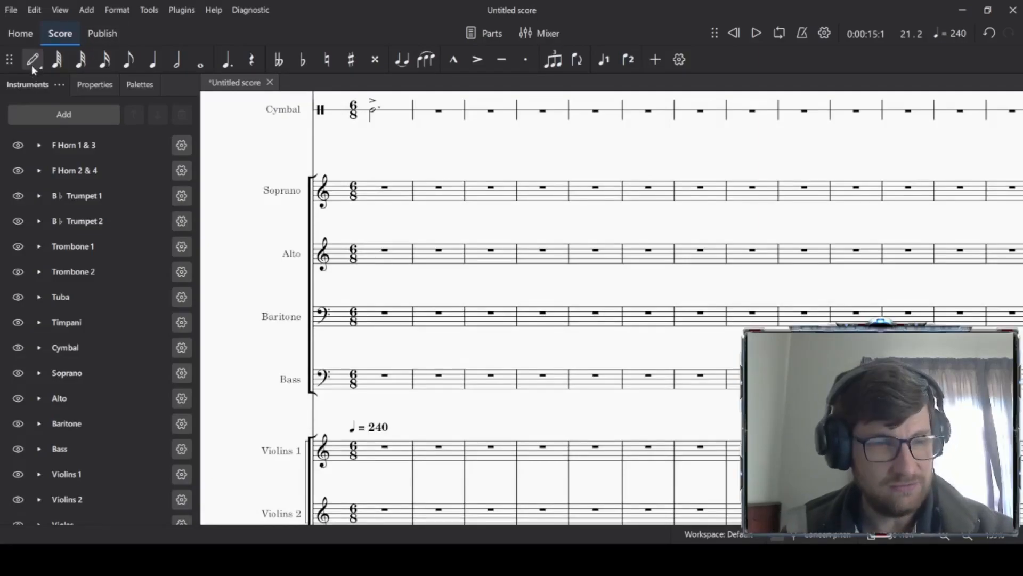
pyautogui.moveTo(379, 194); pyautogui.dragTo(388, 193)
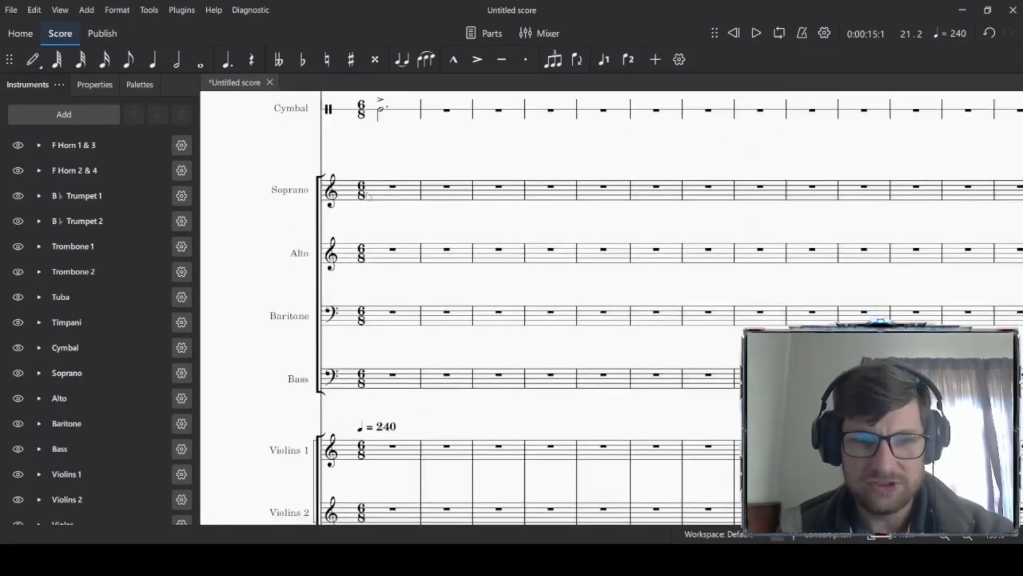
pyautogui.click(318, 161)
pyautogui.scroll(3, 270, 181)
pyautogui.scroll(5, 270, 184)
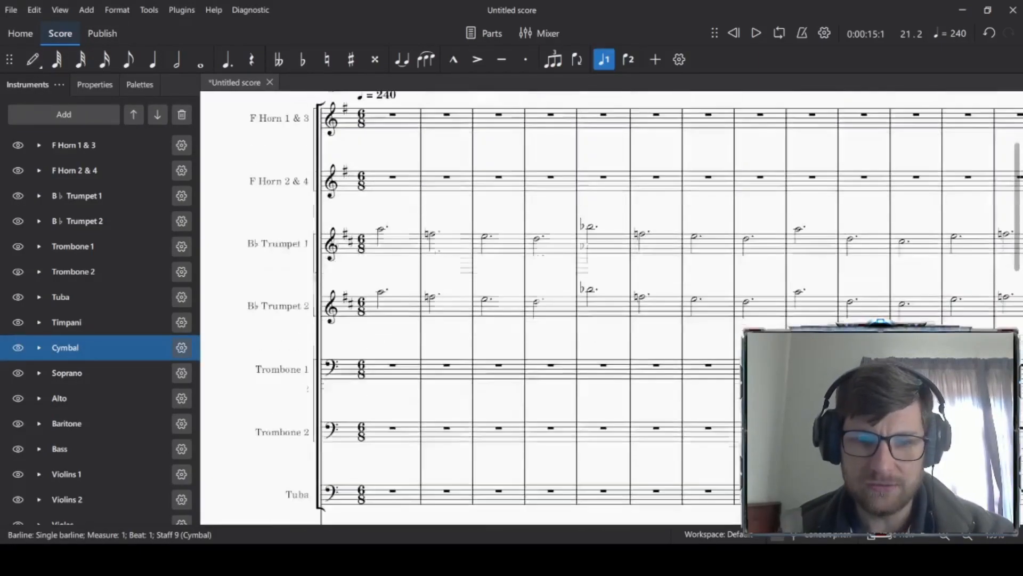
# Step: Play the score from measure 1 through about measure 16 to review the trumpet melody
pyautogui.click(397, 242)
pyautogui.press('Escape')
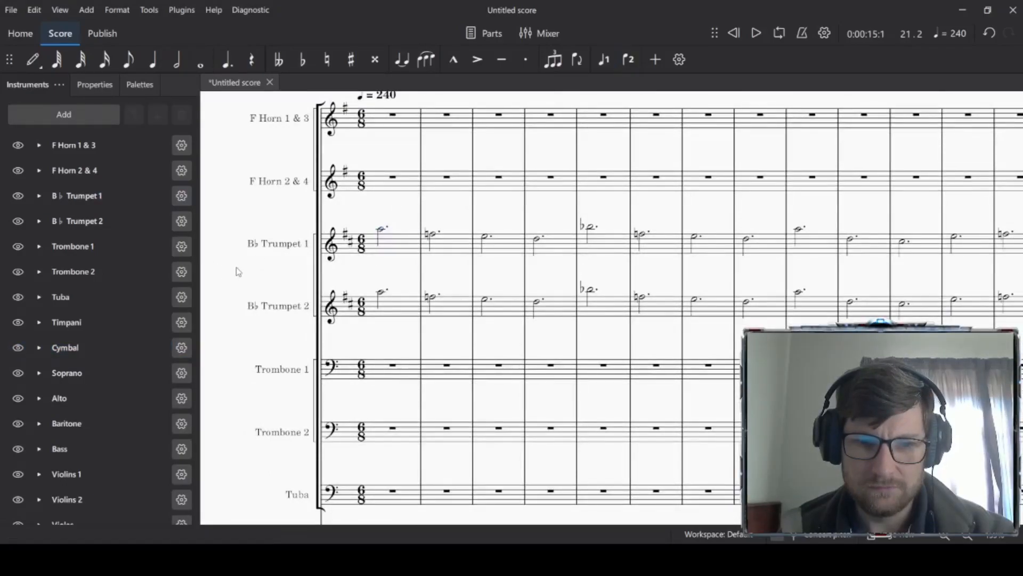
pyautogui.press('space')
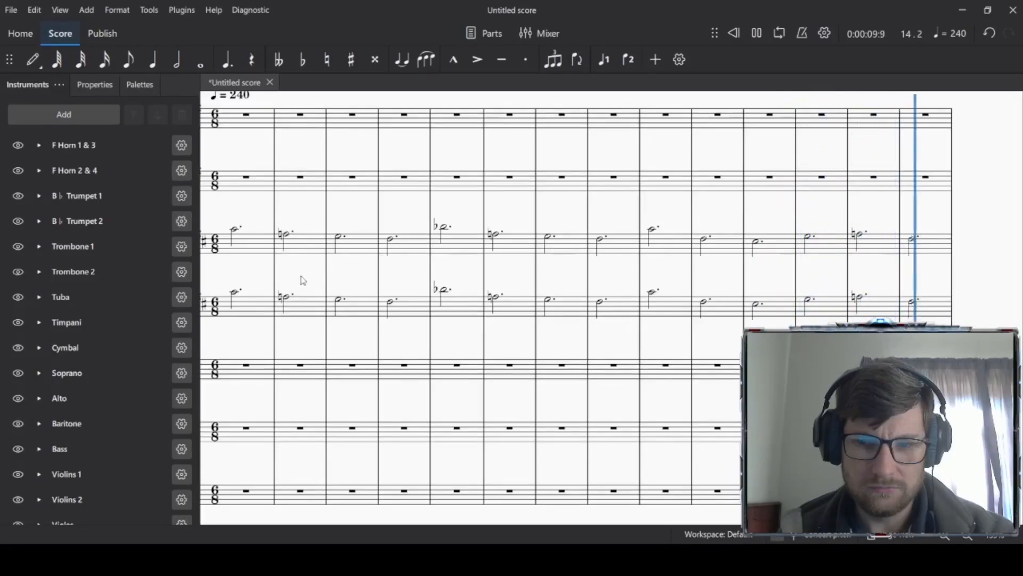
pyautogui.press('space')
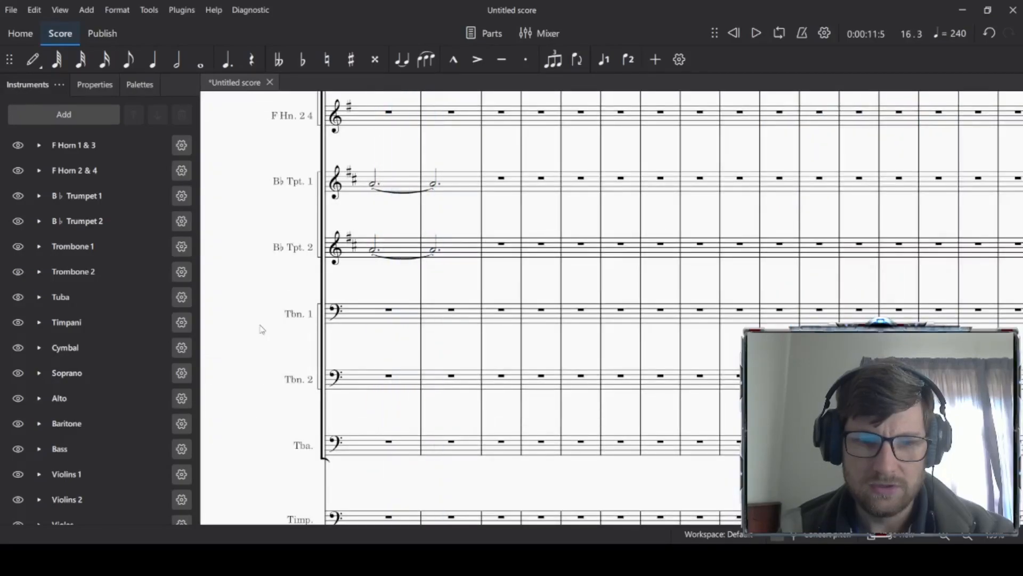
# Step: Enter a dotted half note C3 in measure 1 of the vocal Bass staff
pyautogui.moveTo(331, 250); pyautogui.dragTo(911, 151)
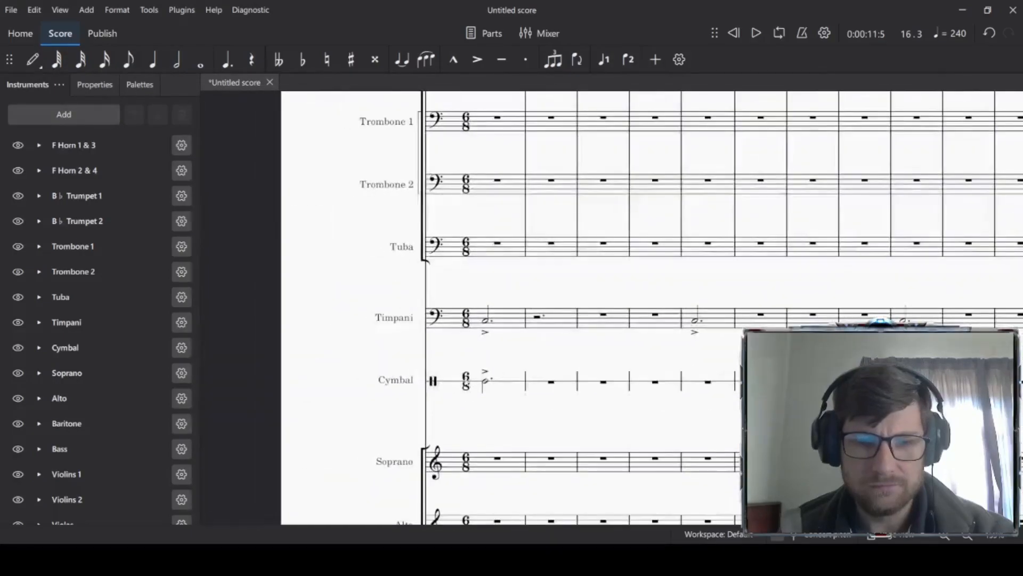
pyautogui.moveTo(555, 431); pyautogui.dragTo(459, 131)
pyautogui.press('n')
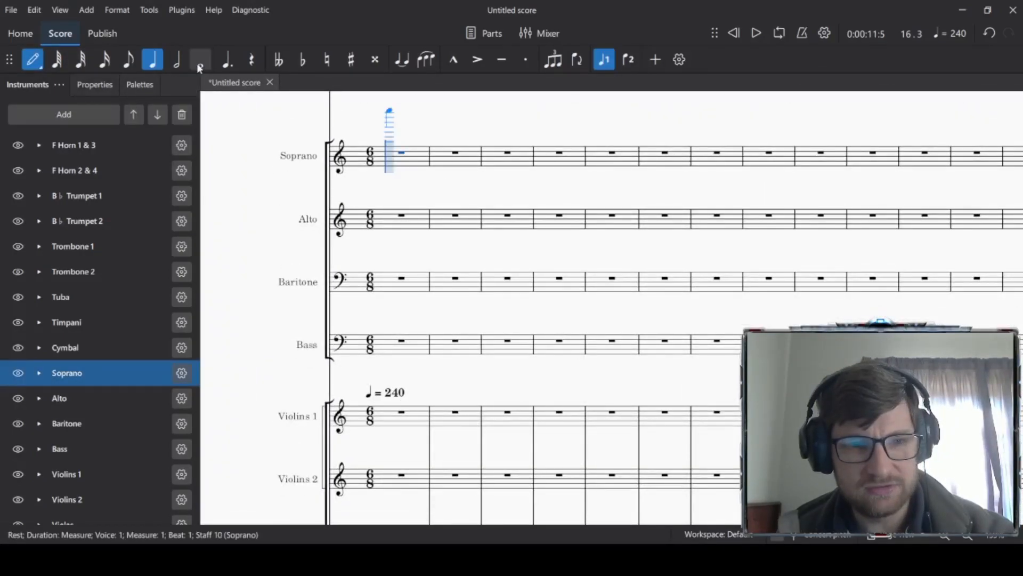
pyautogui.click(177, 59)
pyautogui.click(227, 60)
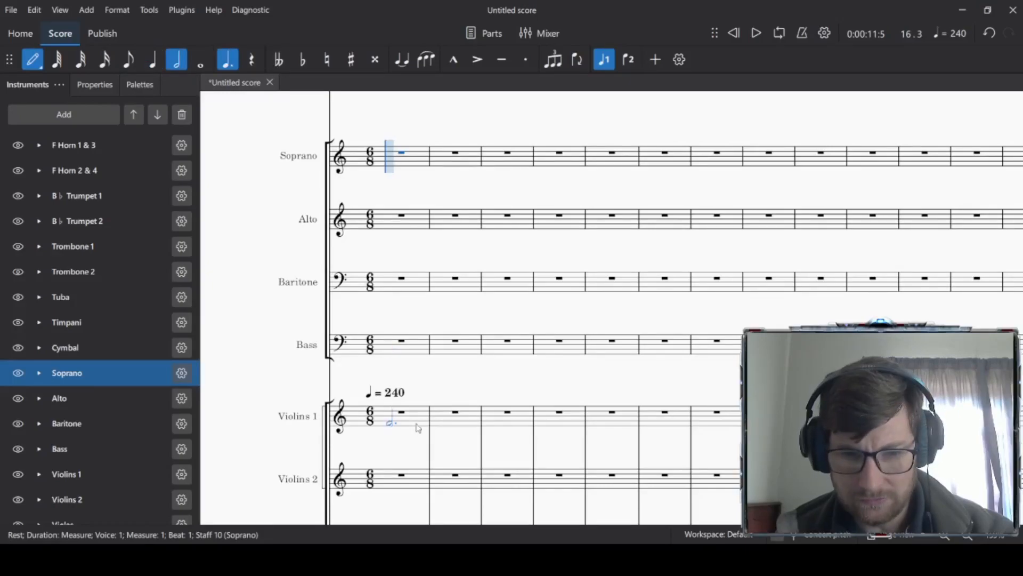
pyautogui.click(389, 349)
pyautogui.press('Delete')
pyautogui.click(389, 349)
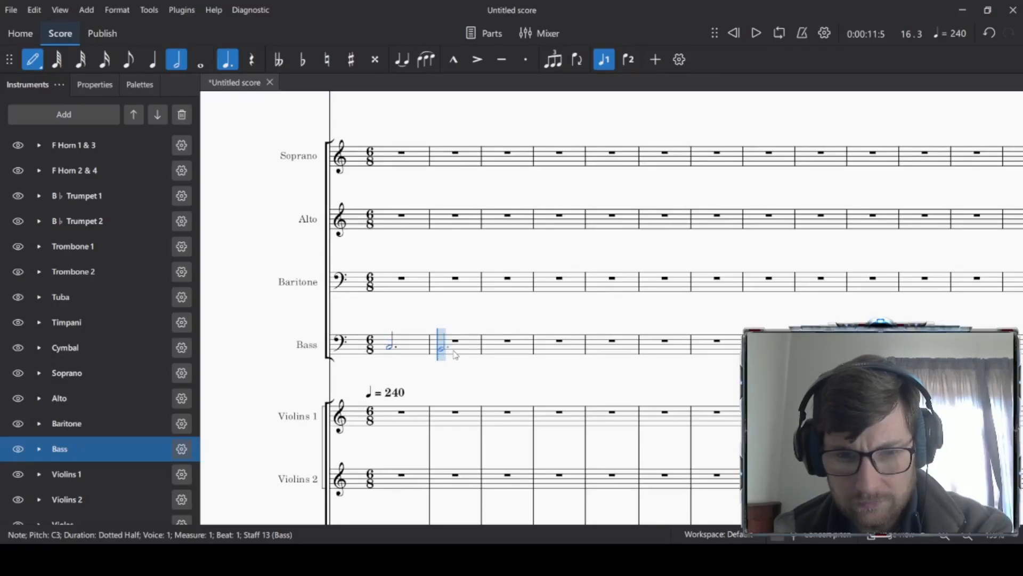
# Step: Continue the Bass line with dotted half notes: C3 in measure 2 and B2 in measures 3 and 4
pyautogui.scroll(5, 465, 343)
pyautogui.scroll(-4, 479, 342)
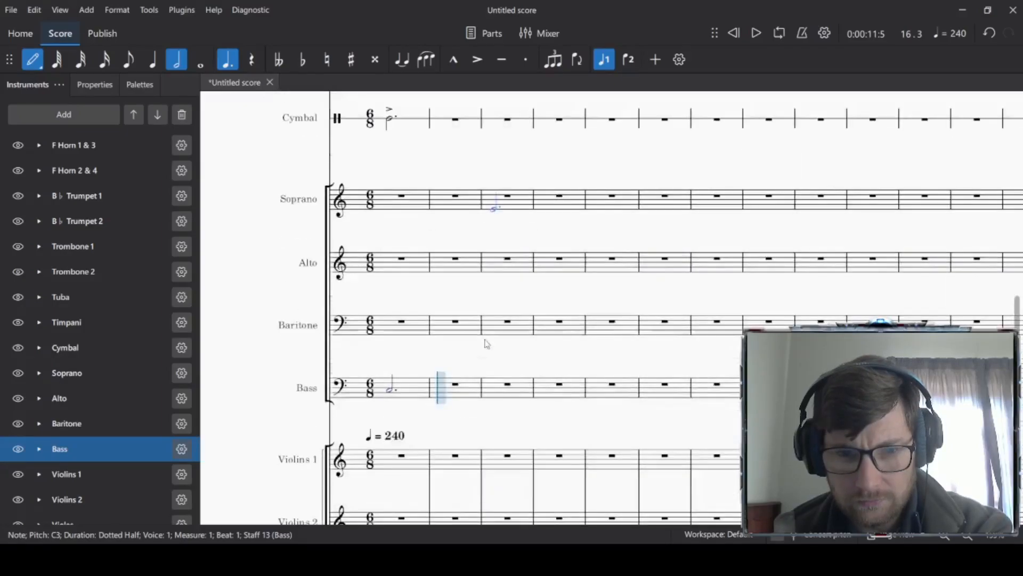
pyautogui.scroll(-5, 449, 399)
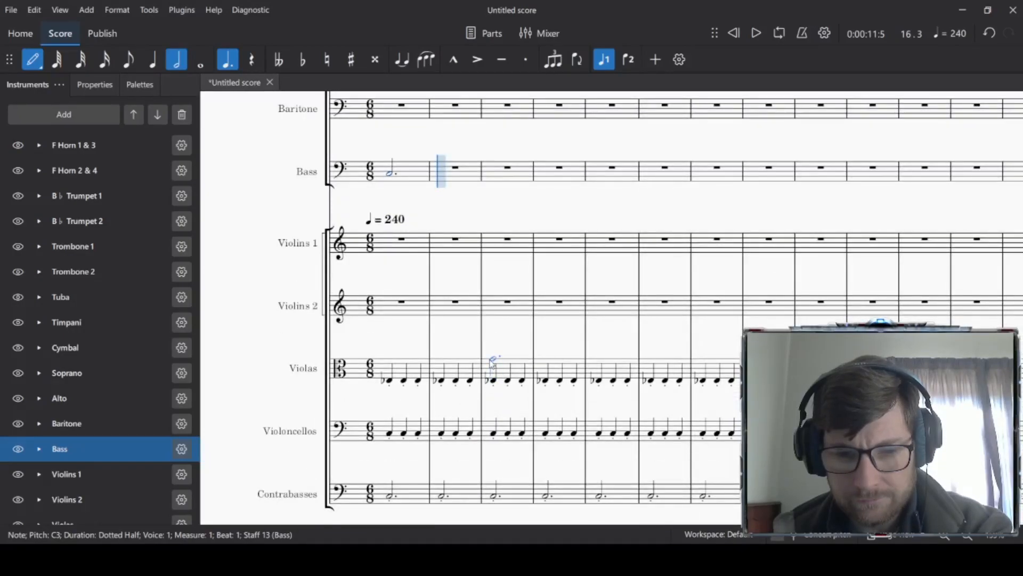
pyautogui.scroll(1, 491, 293)
pyautogui.click(444, 218)
pyautogui.click(502, 219)
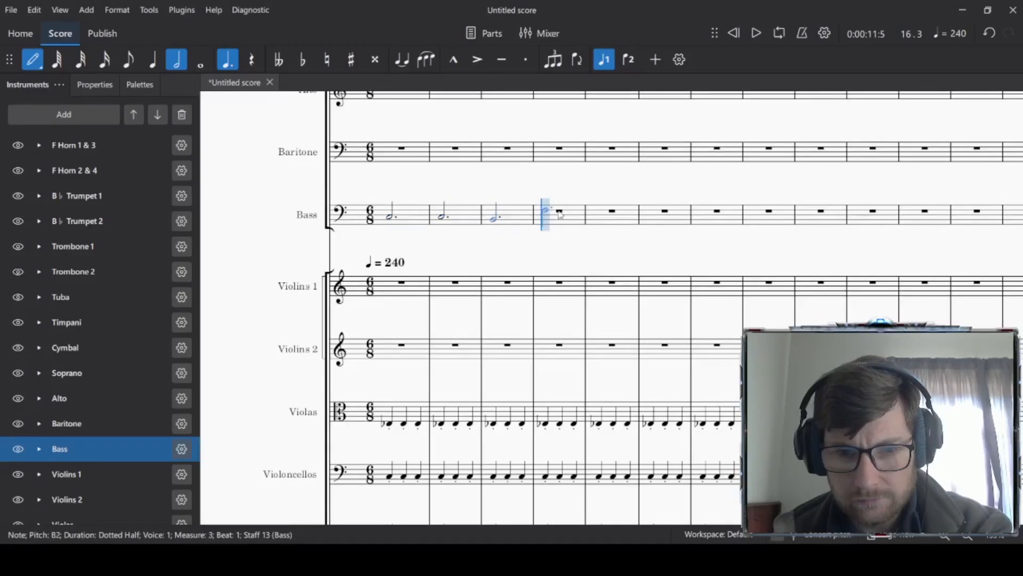
pyautogui.click(553, 223)
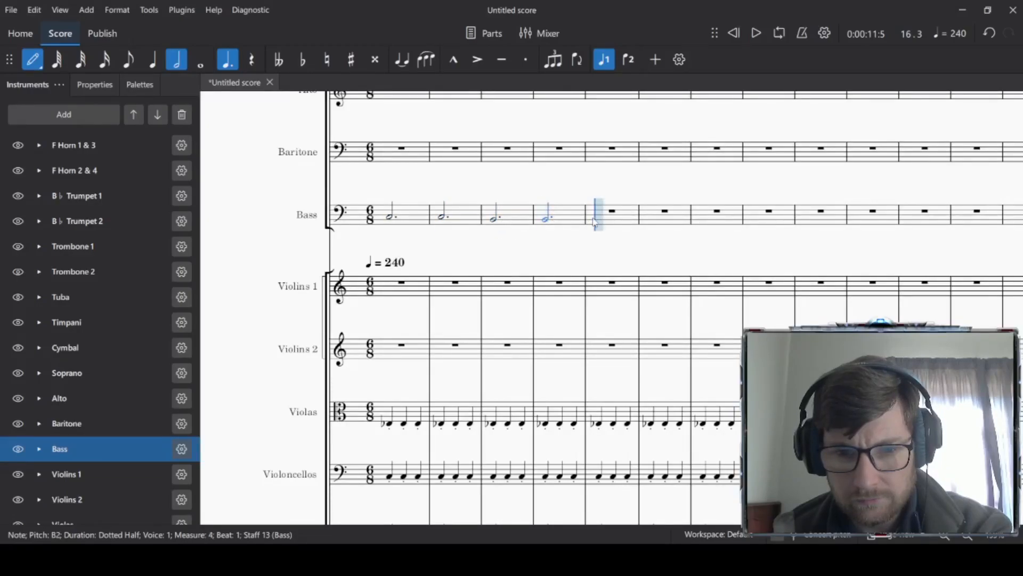
# Step: Enter dotted half notes D3 in Bass measures 5 and 6 and C3 in measures 7 and 8
pyautogui.click(612, 219)
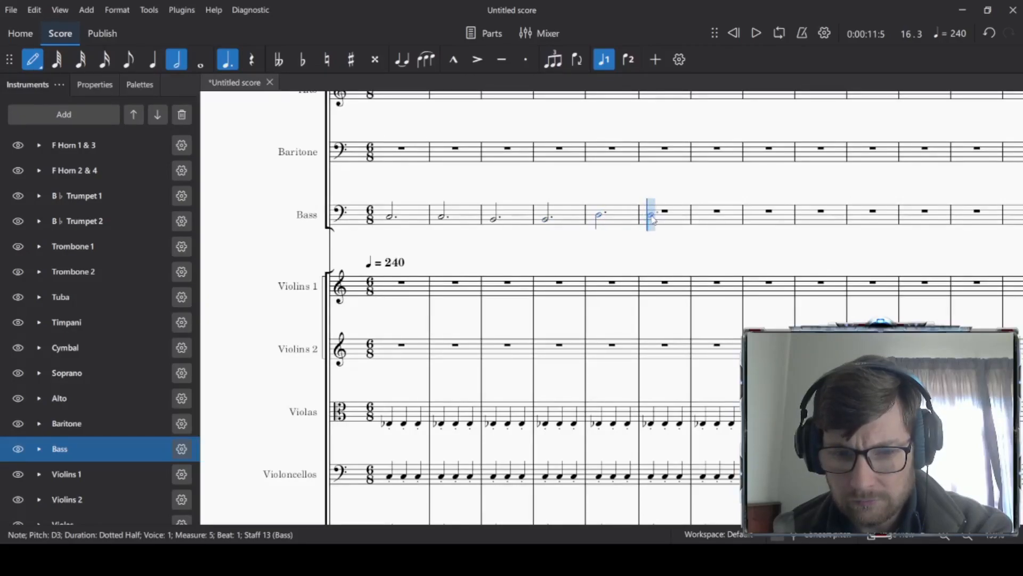
pyautogui.click(653, 219)
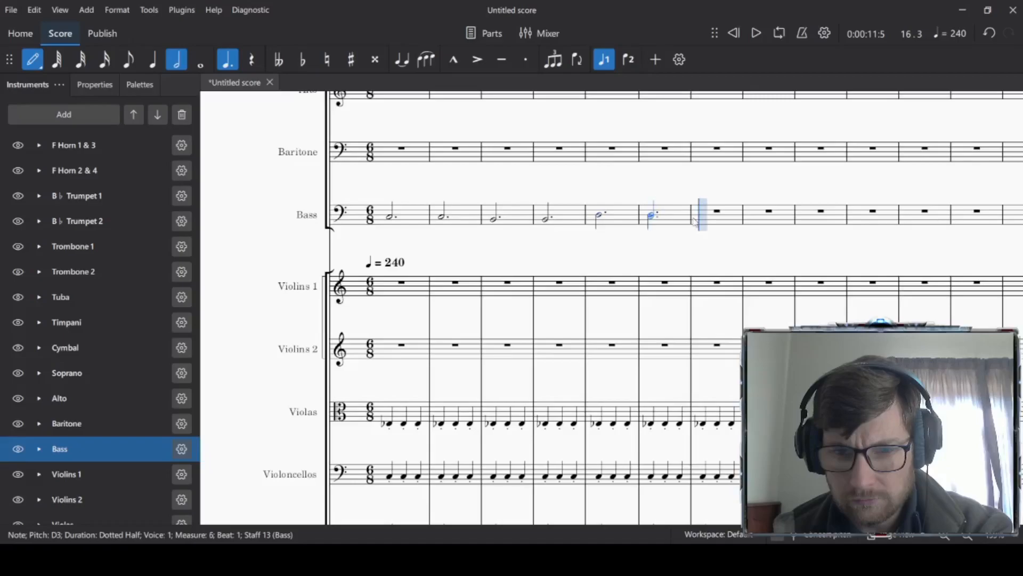
pyautogui.click(705, 216)
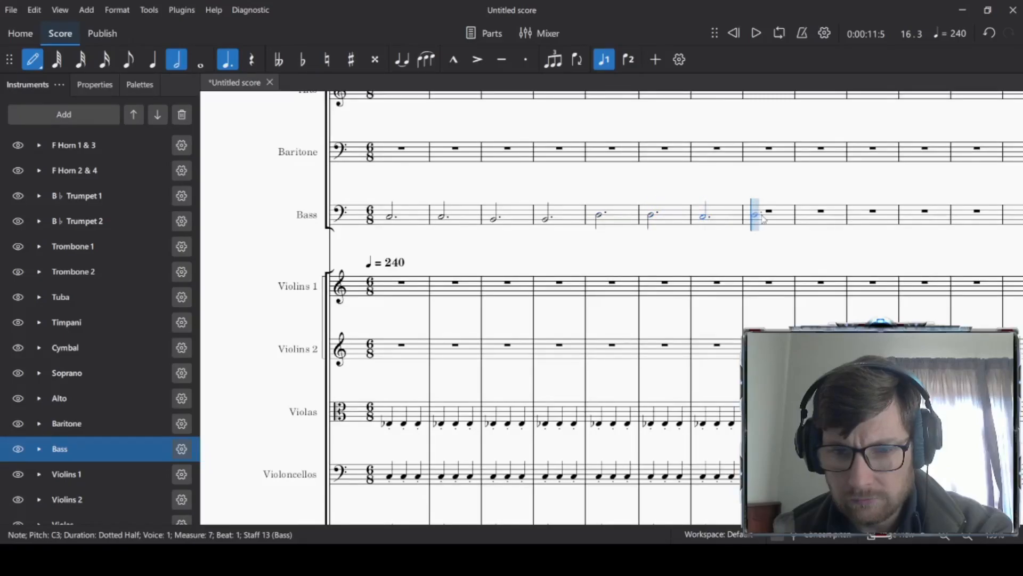
pyautogui.click(765, 221)
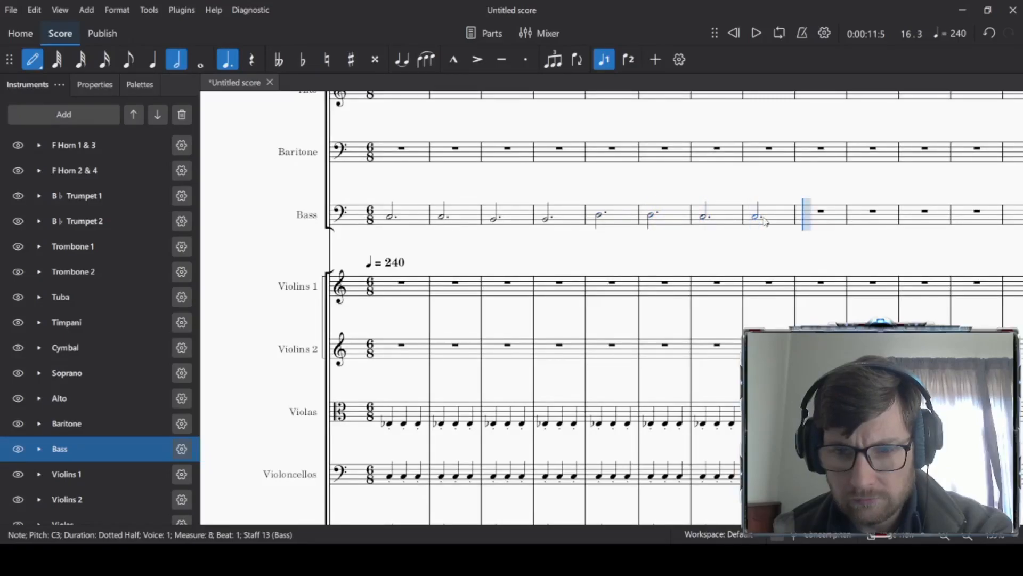
pyautogui.click(32, 60)
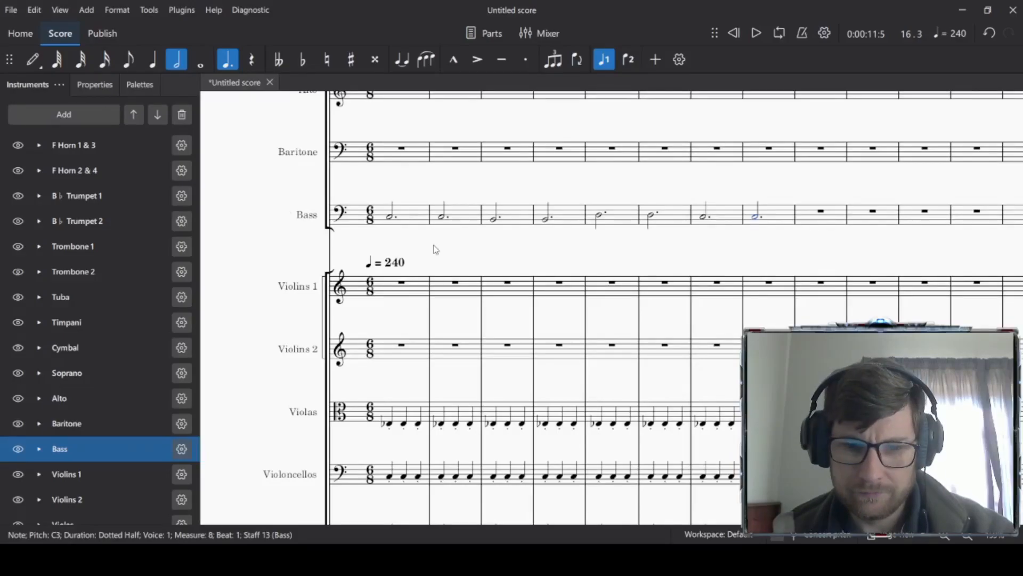
# Step: Play the passage from measure 1 to check the new Bass line against the other parts
pyautogui.press('Escape')
pyautogui.press('space')
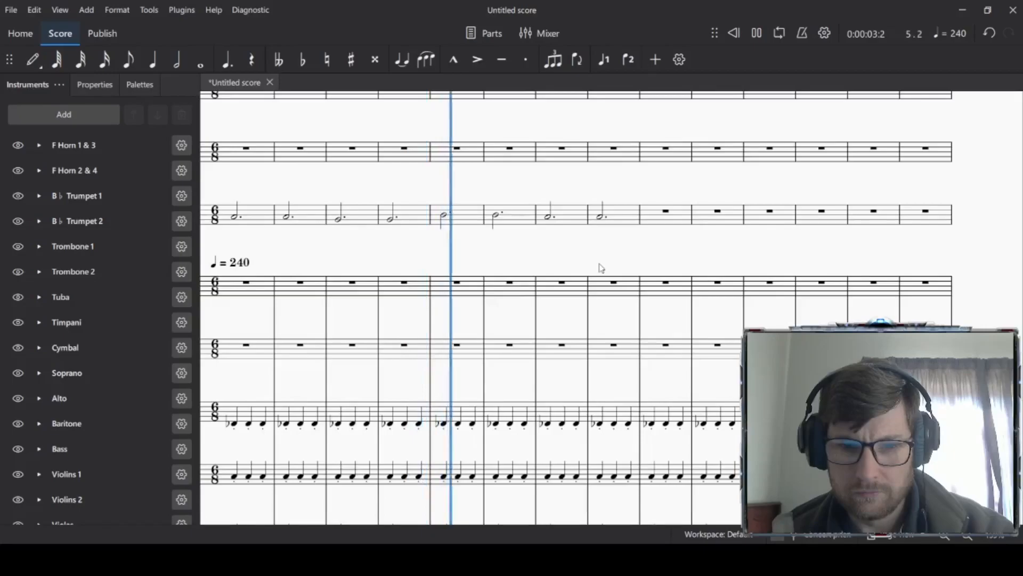
pyautogui.press('space')
pyautogui.hscroll(-5, 387, 265)
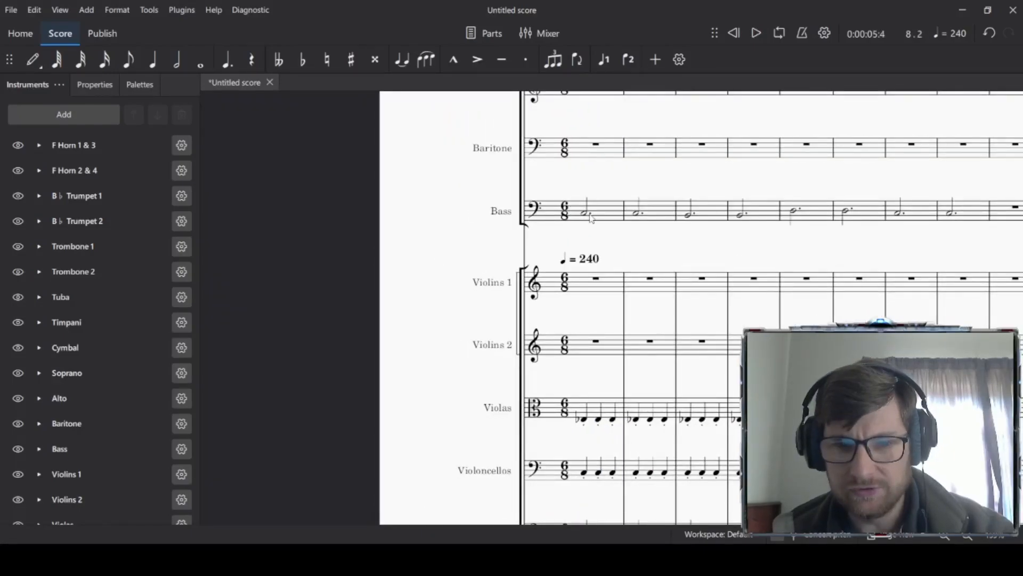
# Step: Change the pitches of the Bass notes to C3 in measures 3–4 and B2 in measures 5–8
pyautogui.click(586, 214)
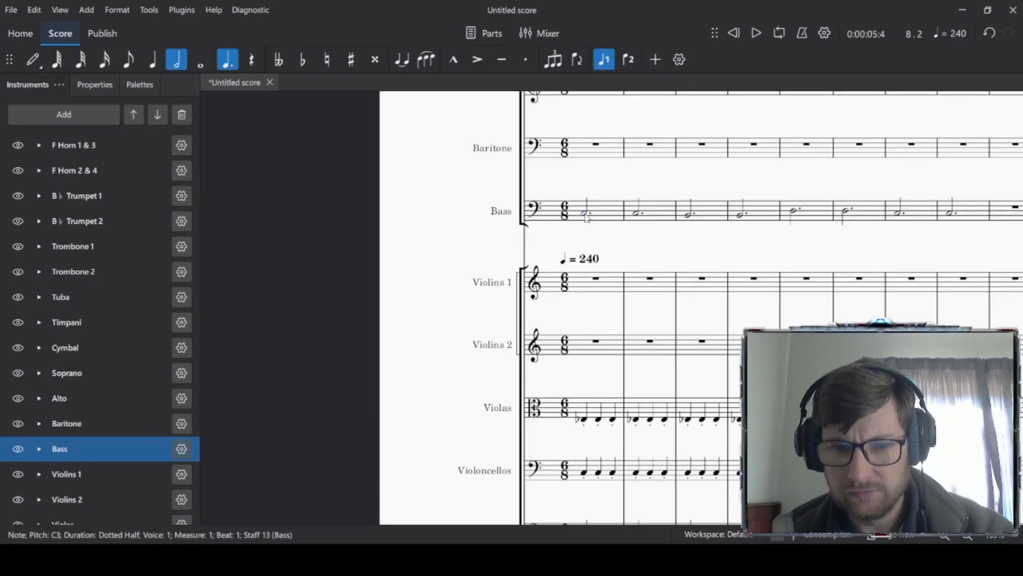
pyautogui.moveTo(682, 225); pyautogui.dragTo(371, 237)
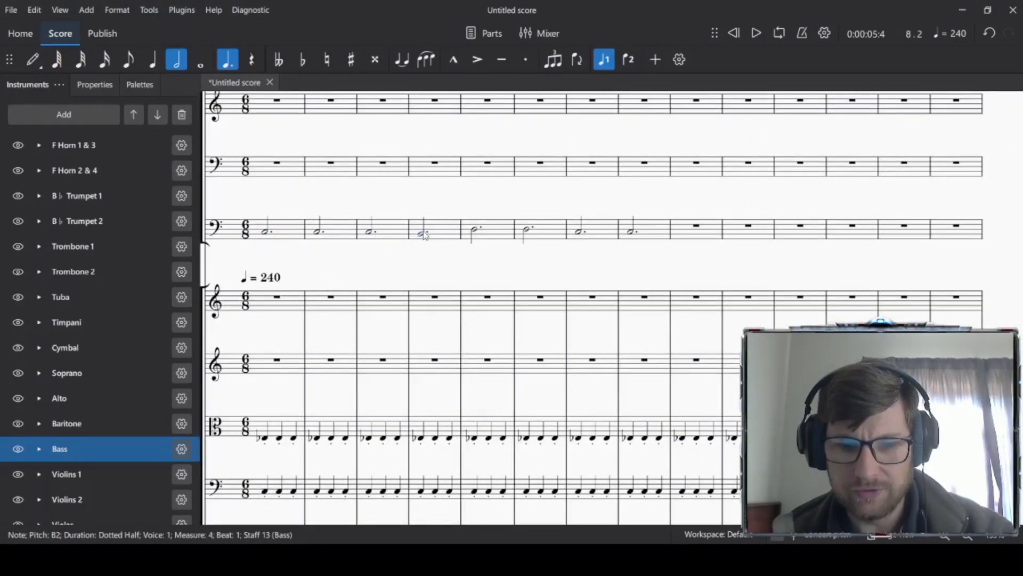
pyautogui.moveTo(476, 229); pyautogui.dragTo(476, 234)
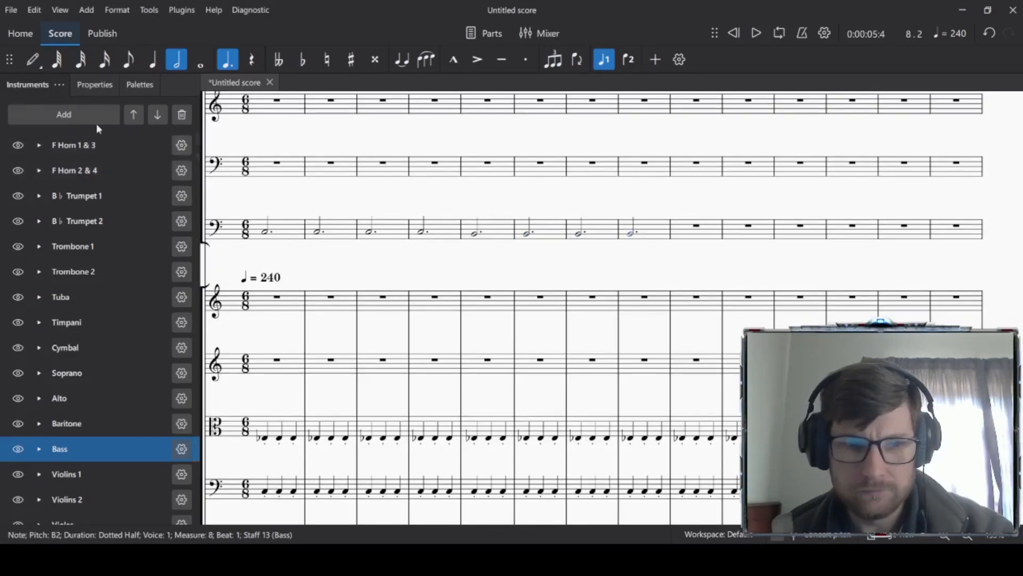
# Step: Enter dotted half notes on D3 in measures 9 to 12 of the Bass staff
pyautogui.click(31, 61)
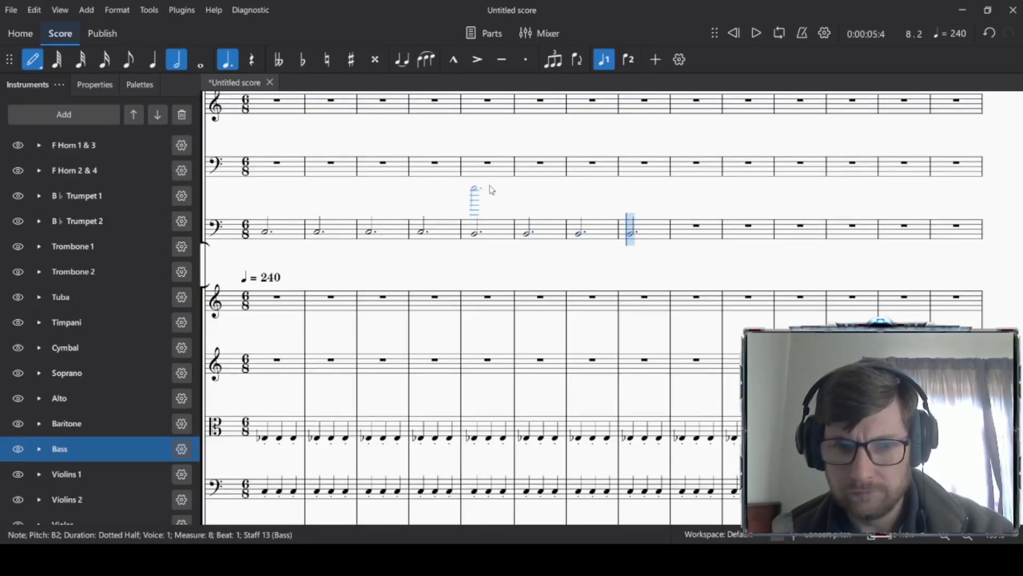
pyautogui.click(681, 229)
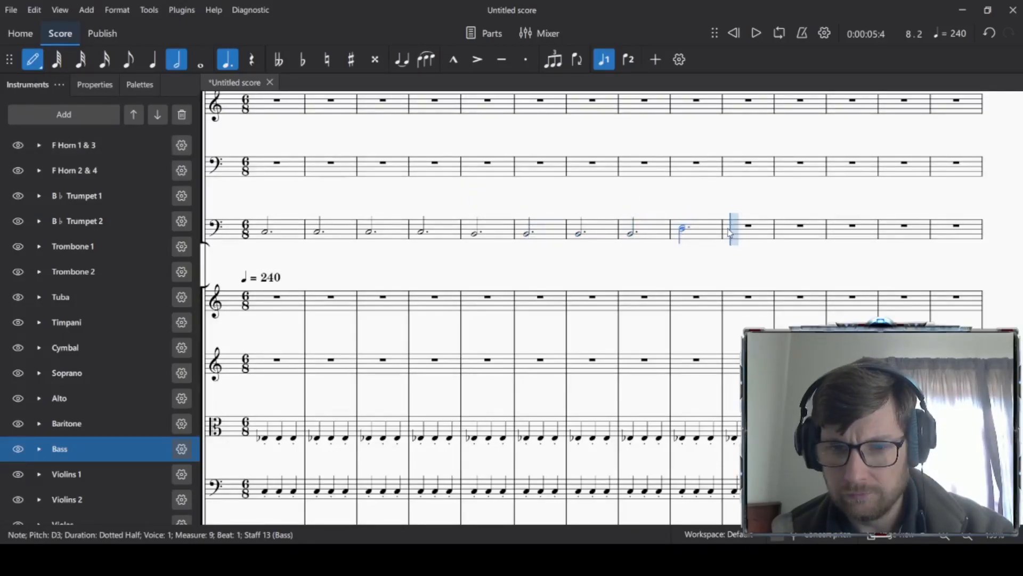
pyautogui.click(736, 232)
pyautogui.click(780, 233)
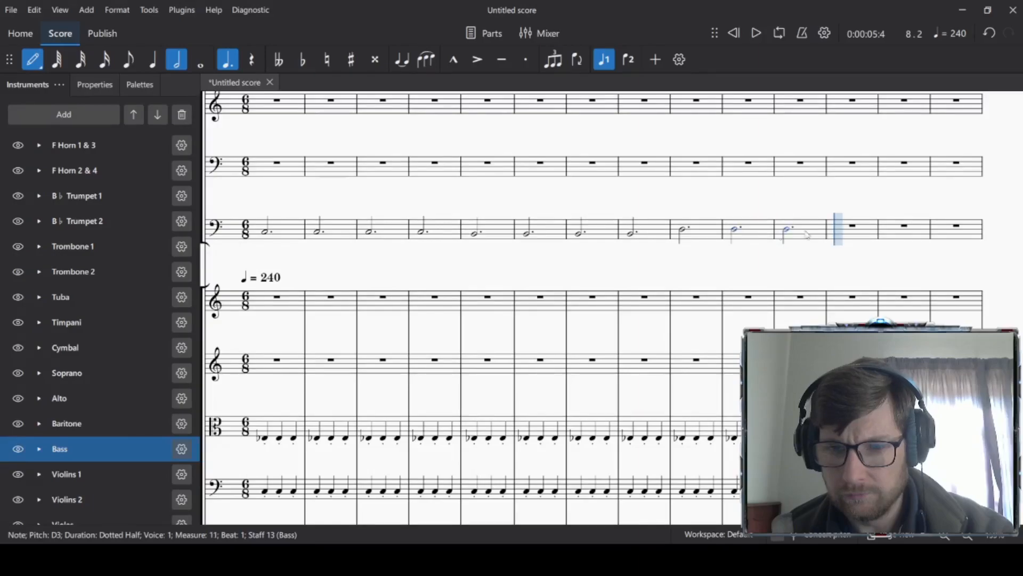
pyautogui.click(840, 233)
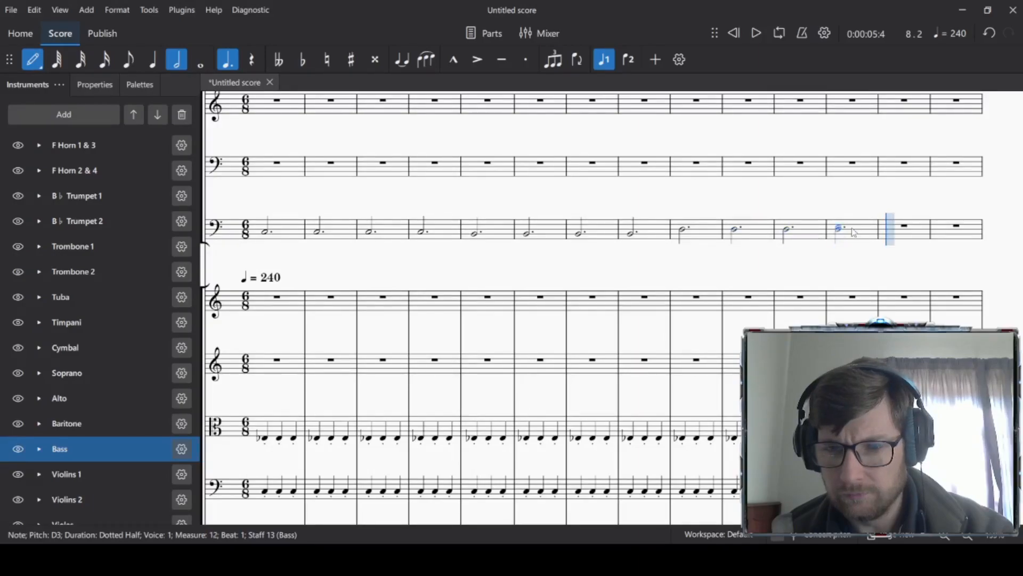
# Step: Enter dotted half notes on C3 in measures 13 to 16 of the Bass staff
pyautogui.click(890, 234)
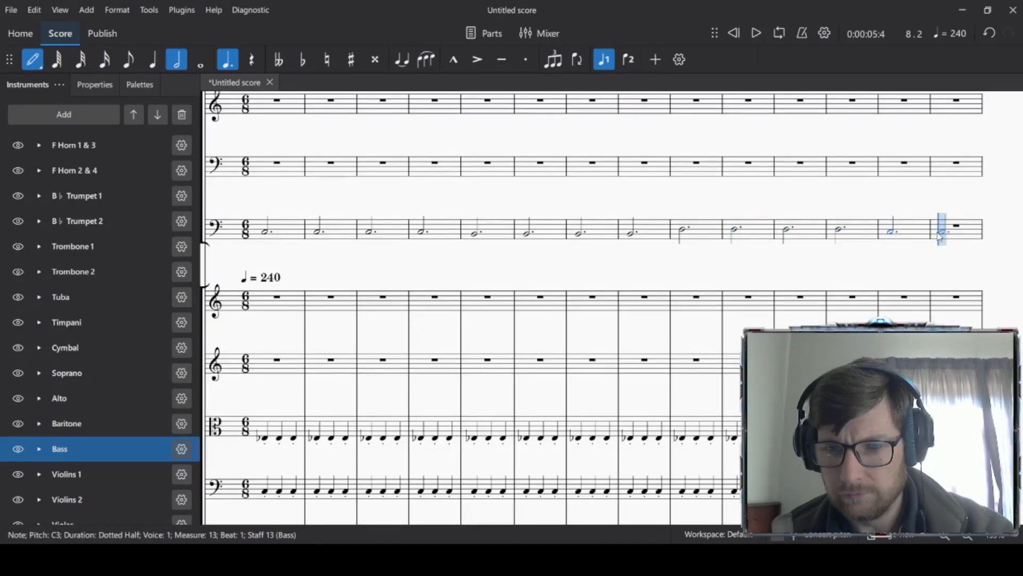
pyautogui.click(940, 233)
pyautogui.click(373, 202)
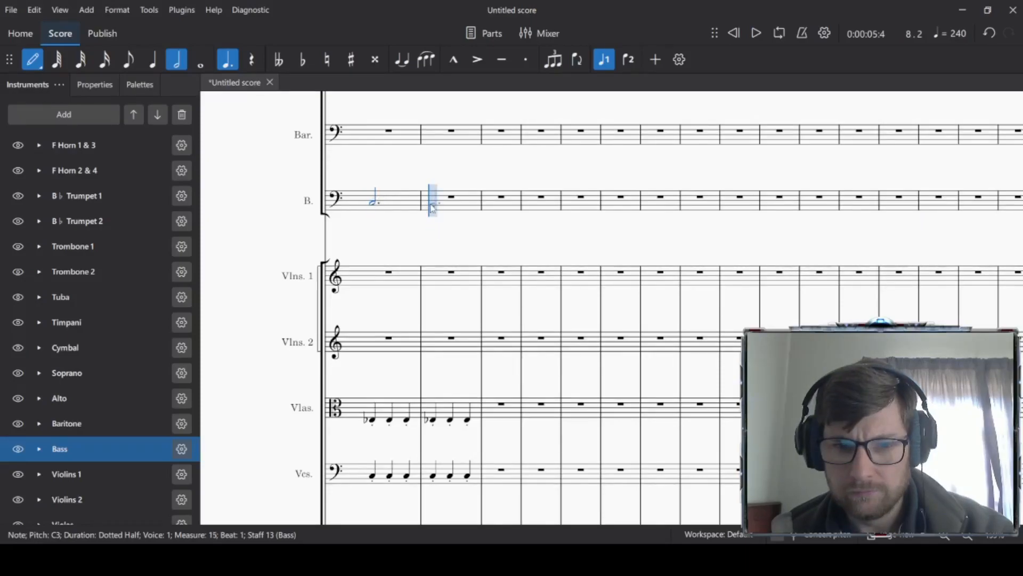
pyautogui.click(445, 207)
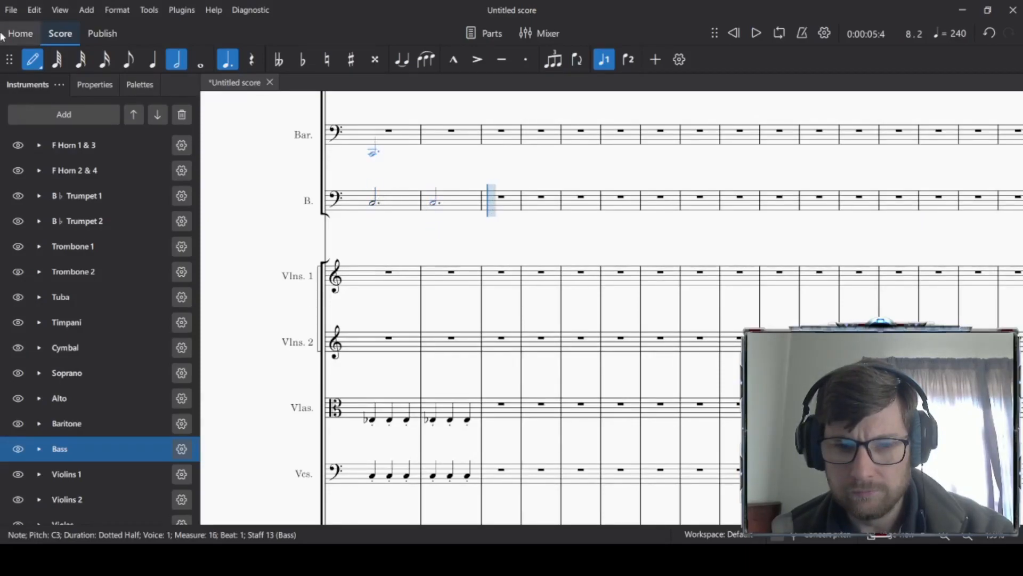
pyautogui.click(32, 59)
# Step: Add an mf dynamic to measure 1 of the Bass staff and play the passage from there to judge the volume
pyautogui.hscroll(-10, 242, 274)
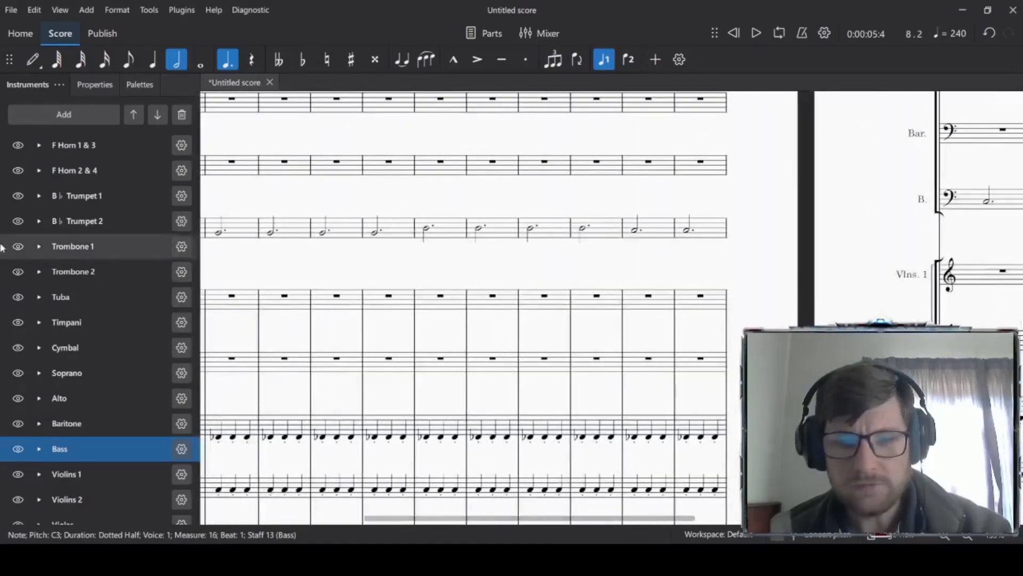
pyautogui.hscroll(-8, 337, 272)
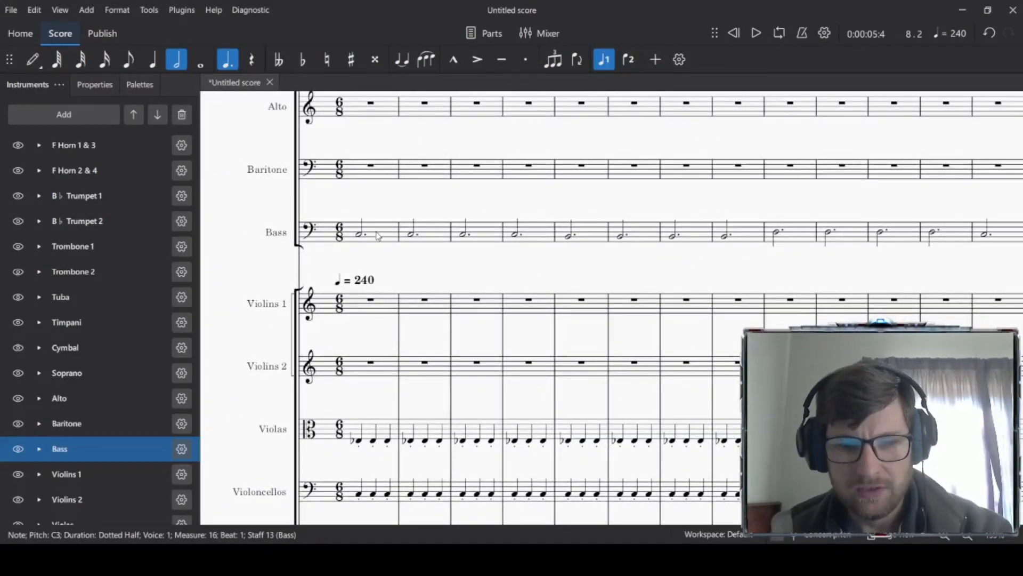
pyautogui.click(330, 247)
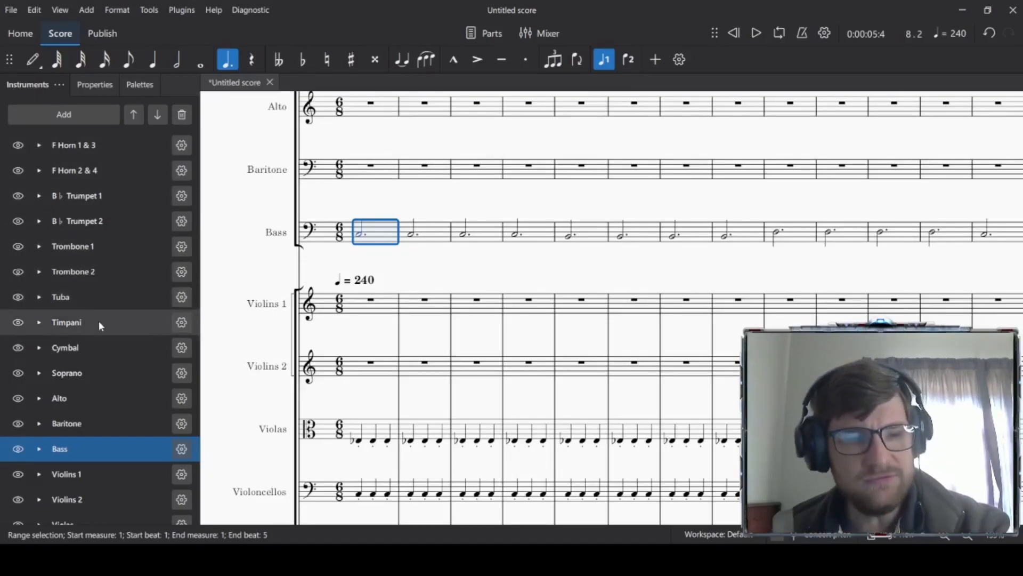
pyautogui.scroll(-3, 101, 340)
pyautogui.scroll(3, 100, 329)
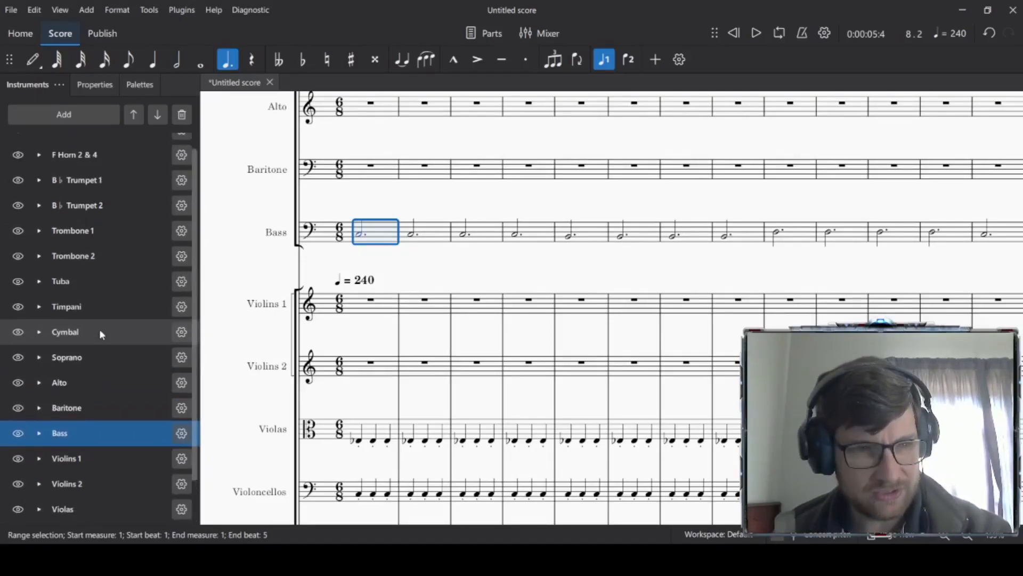
pyautogui.click(141, 83)
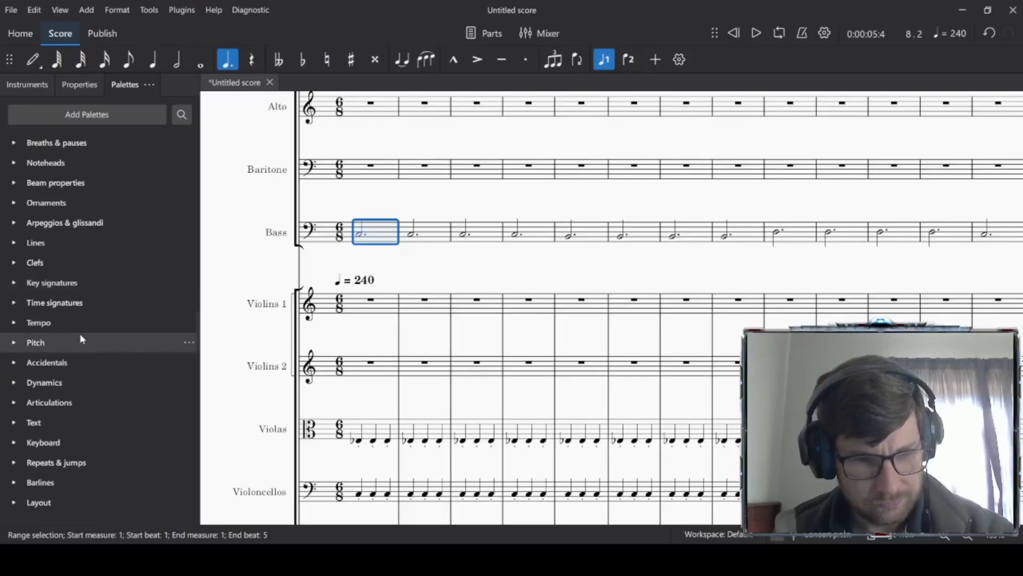
pyautogui.click(53, 380)
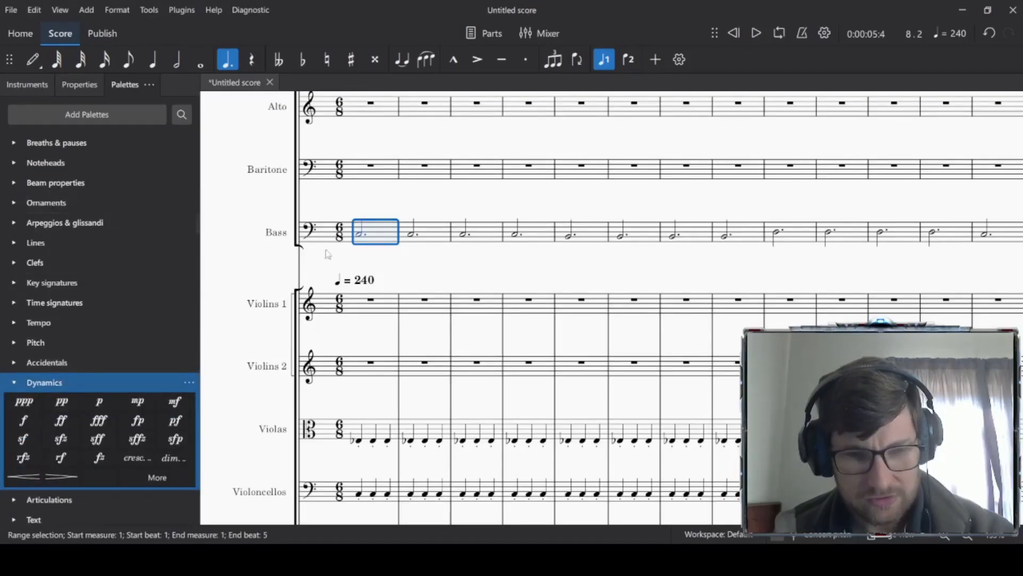
pyautogui.click(176, 399)
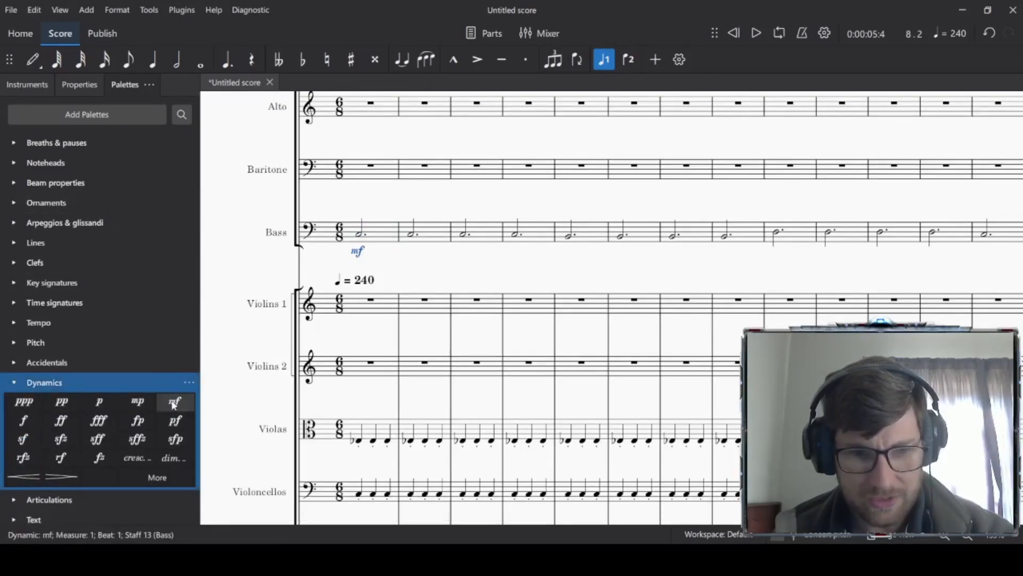
pyautogui.click(387, 230)
pyautogui.press('space')
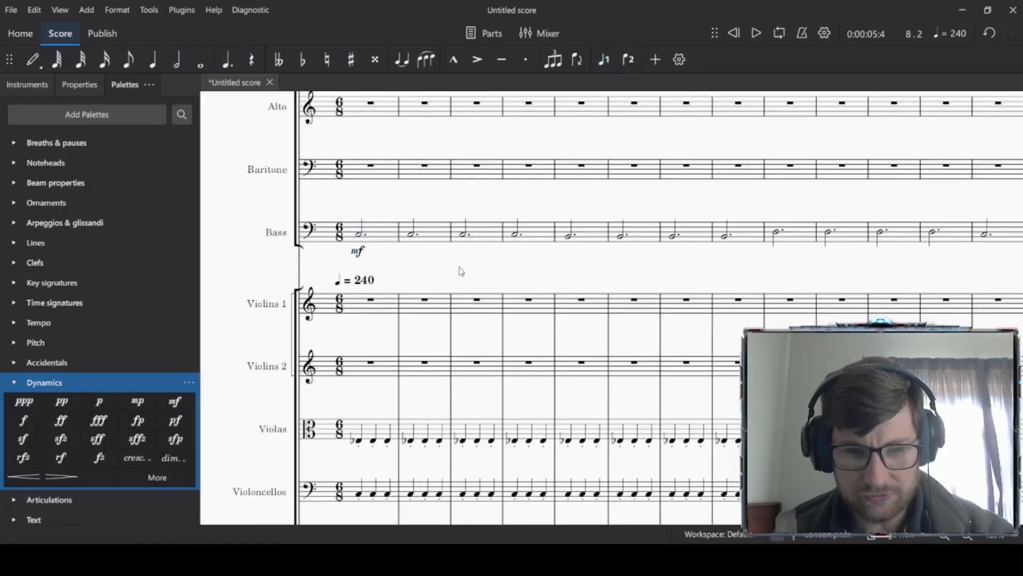
pyautogui.press('space')
# Step: Replace the mf dynamic in Bass measure 1 with f and play the passage through to measure 16
pyautogui.click(357, 252)
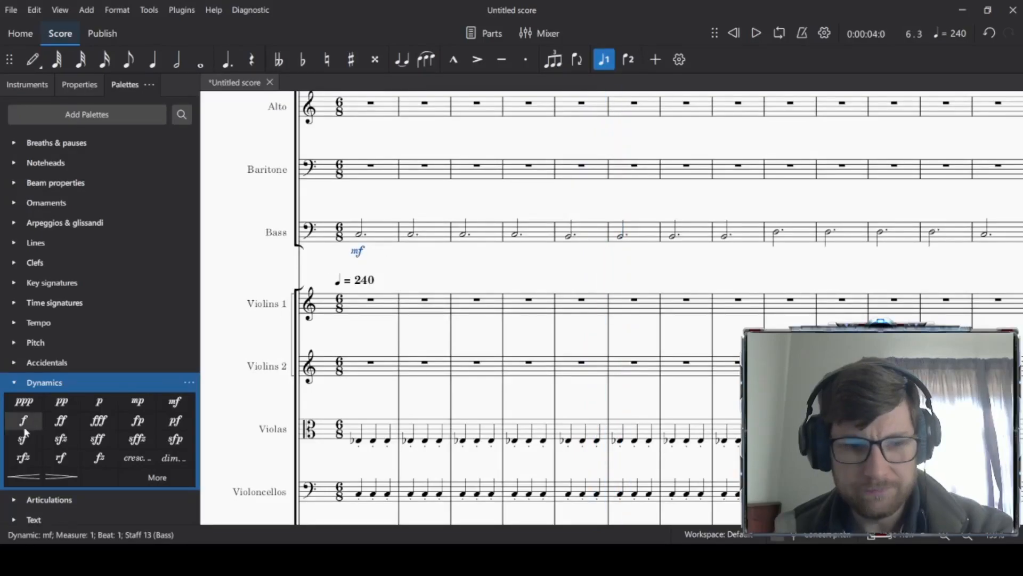
pyautogui.click(389, 236)
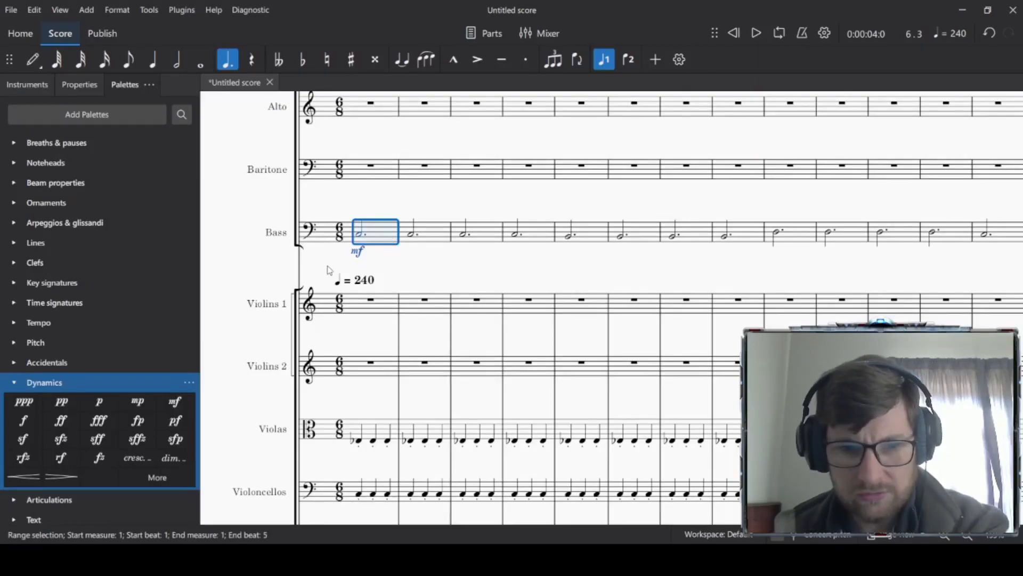
pyautogui.click(357, 250)
pyautogui.press('Delete')
pyautogui.click(365, 241)
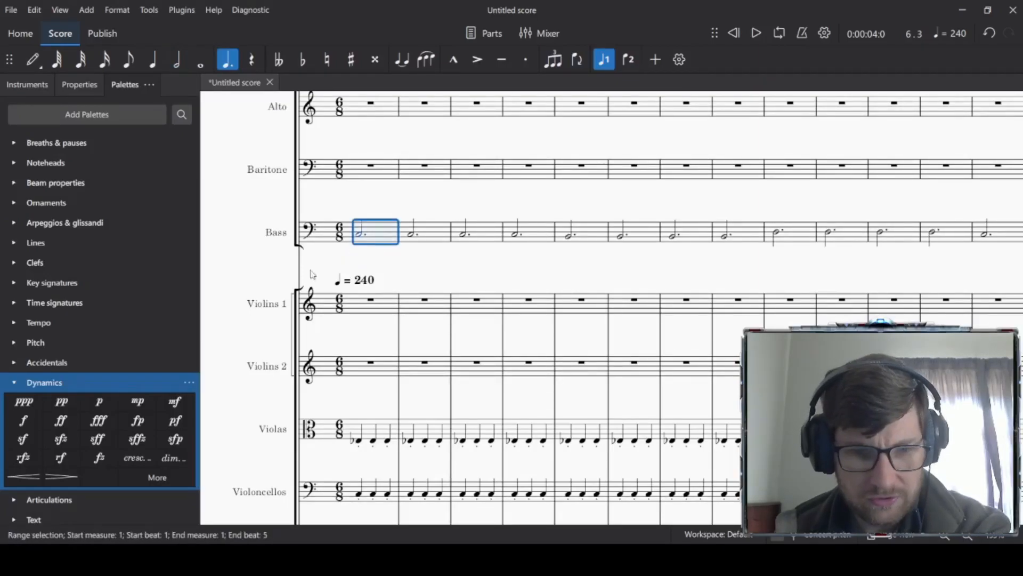
pyautogui.click(24, 421)
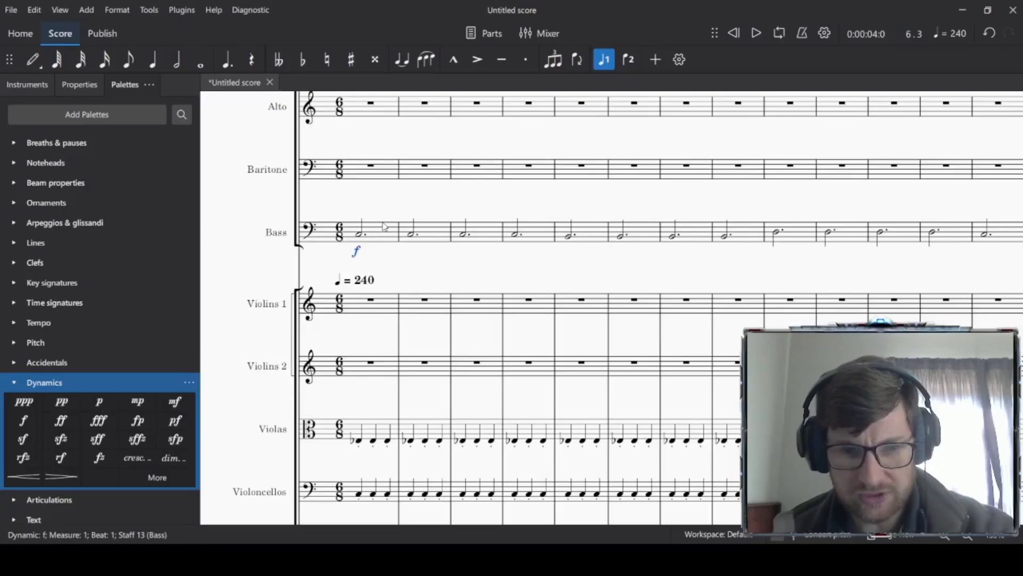
pyautogui.press('space')
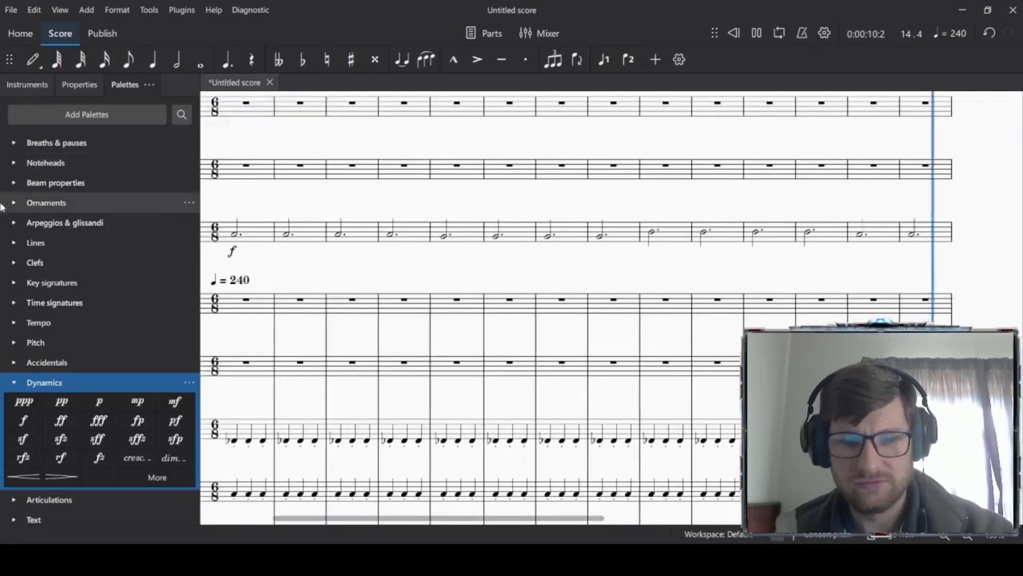
pyautogui.press('space')
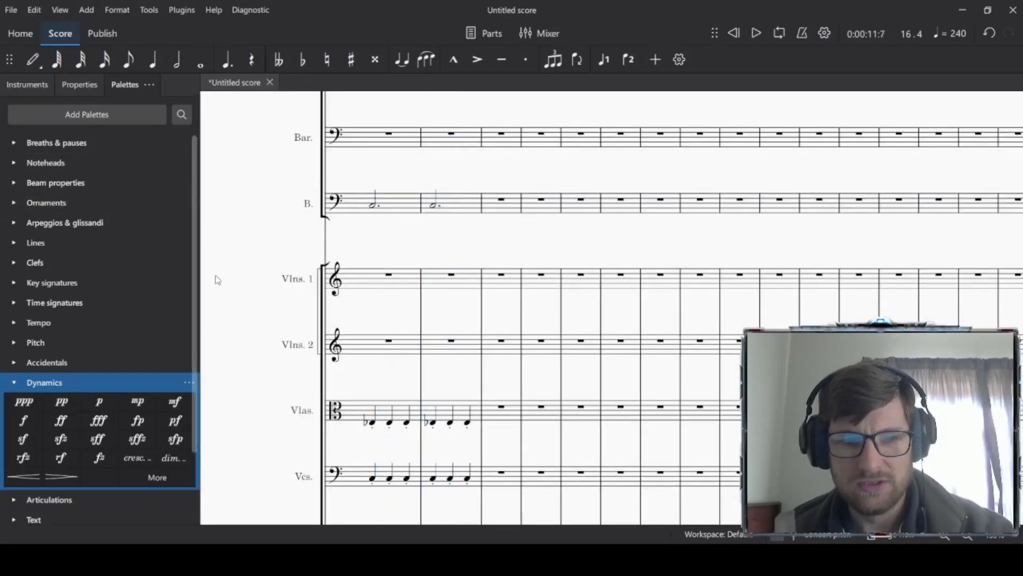
# Step: Enter dotted half notes on G3 in measures 1 to 4 of the Baritone staff
pyautogui.moveTo(255, 248); pyautogui.dragTo(1022, 256)
pyautogui.moveTo(319, 269)
pyautogui.mouseDown()
pyautogui.moveTo(704, 270)
pyautogui.moveTo(429, 320)
pyautogui.mouseUp()
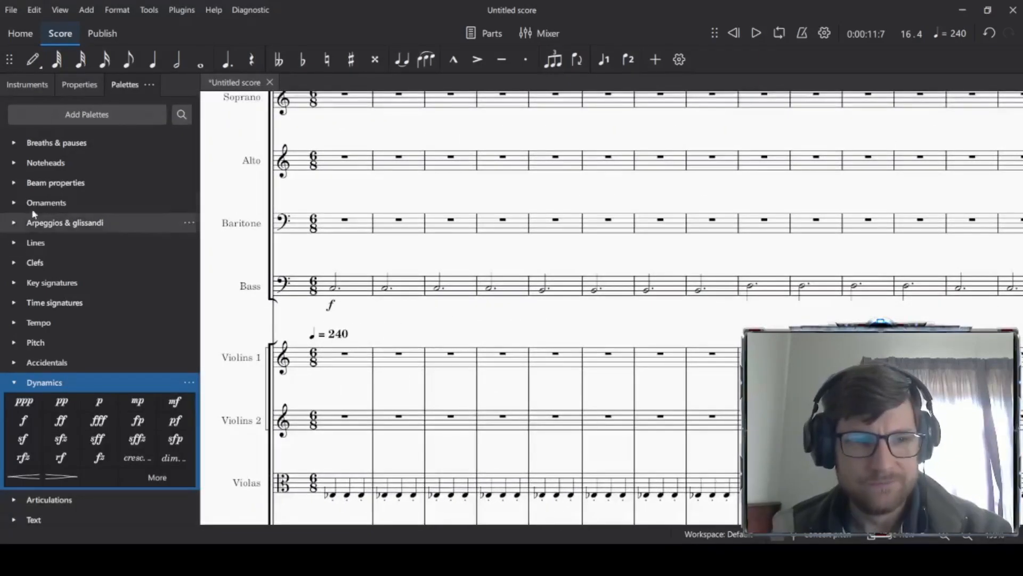
pyautogui.click(31, 61)
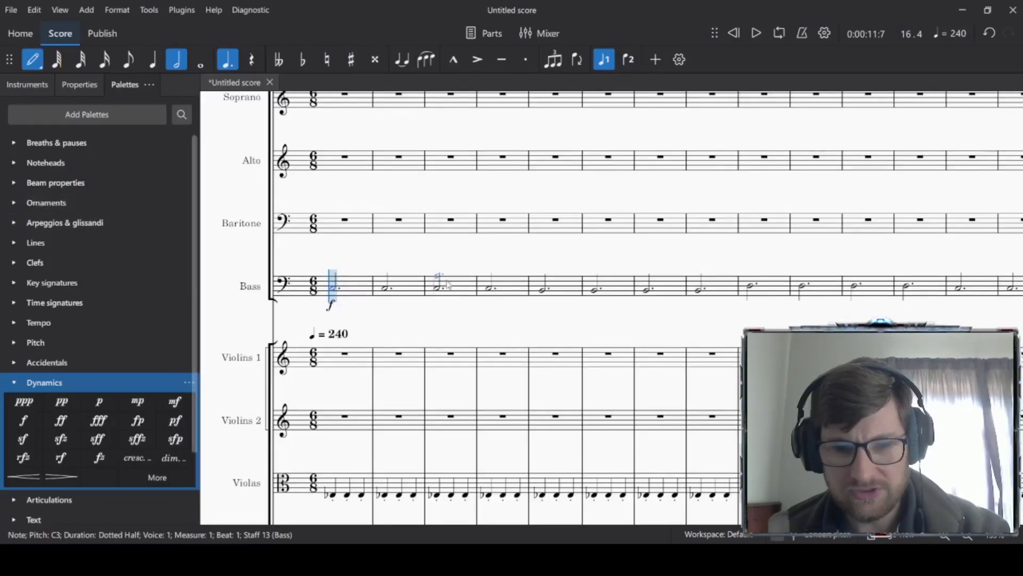
pyautogui.click(341, 230)
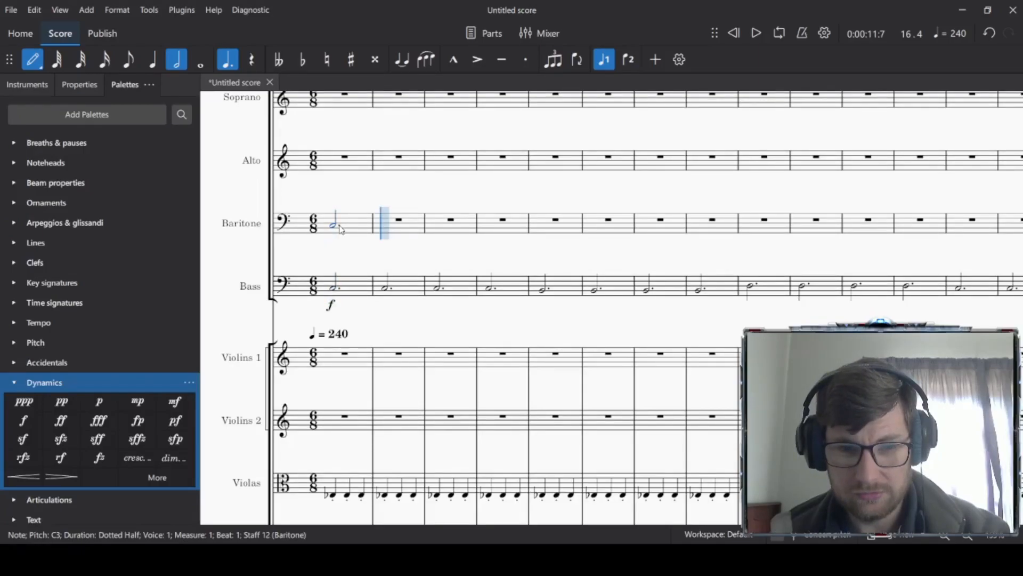
pyautogui.hotkey('ctrl', 'z')
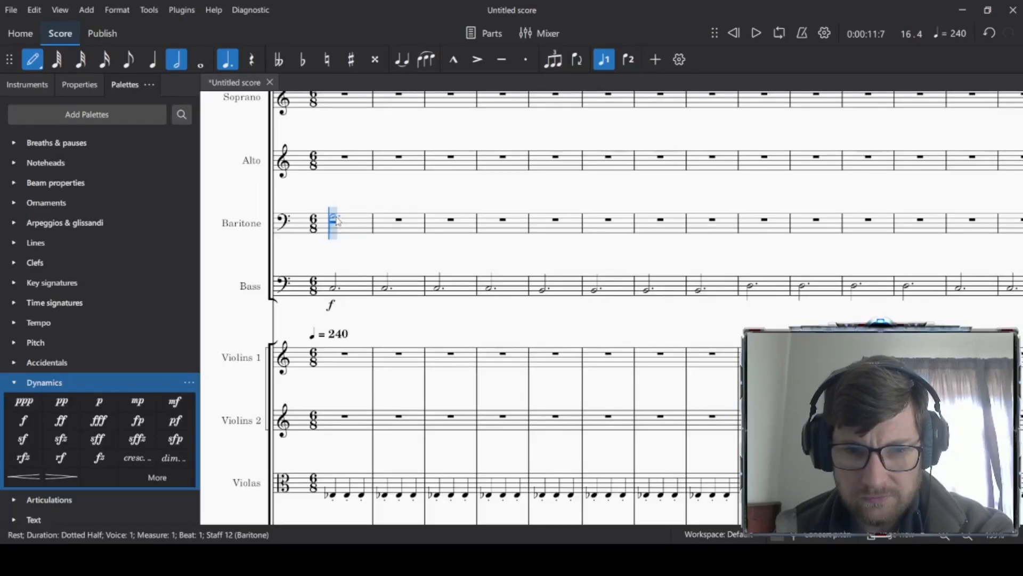
pyautogui.click(337, 217)
pyautogui.click(382, 216)
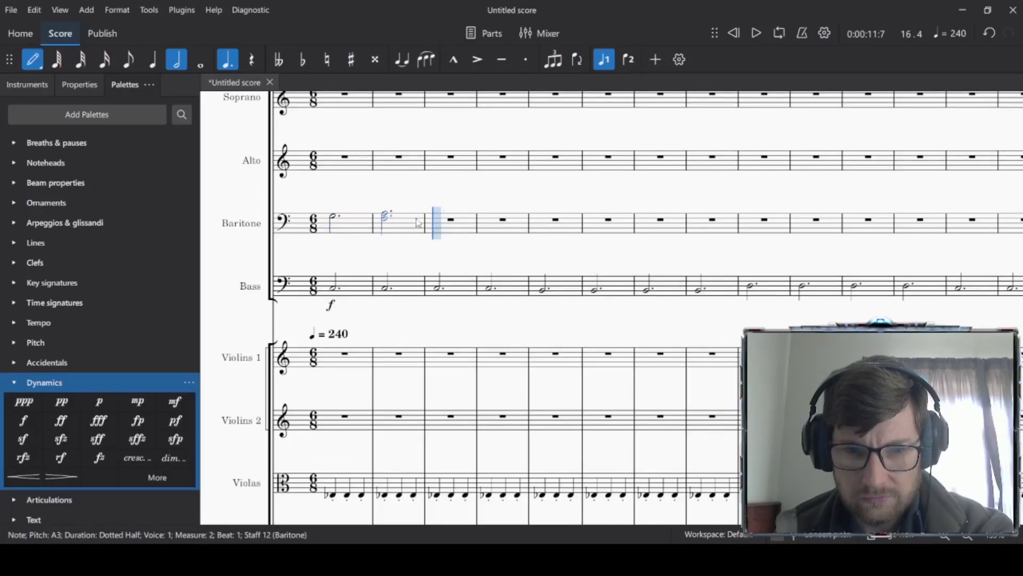
pyautogui.press('Down')
pyautogui.press('Down')
pyautogui.click(435, 219)
pyautogui.click(486, 220)
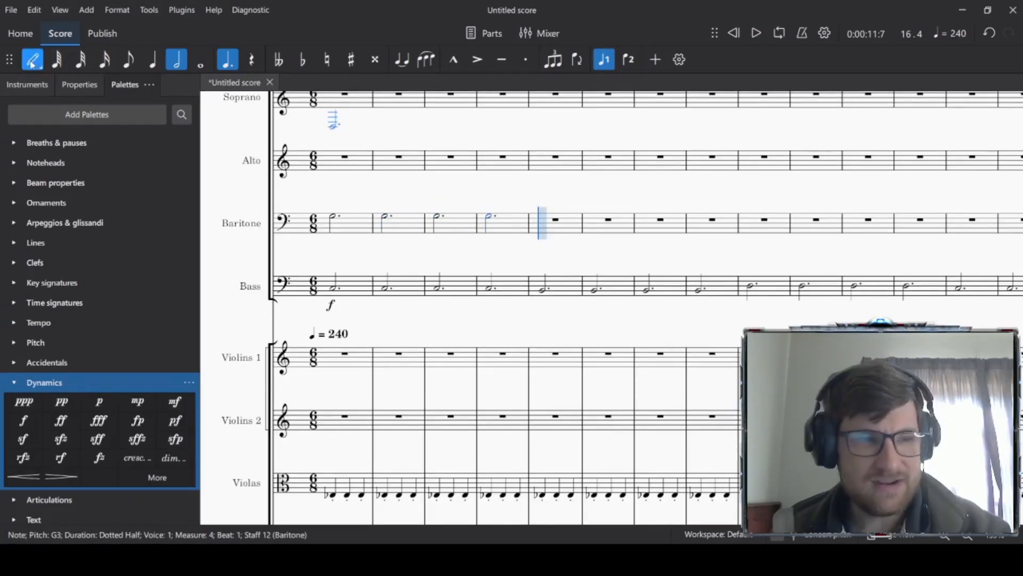
pyautogui.press('Escape')
# Step: Copy Baritone measures 1–4 and paste them starting at measures 5, 9 and 13 to fill the 16-measure line
pyautogui.click(339, 217)
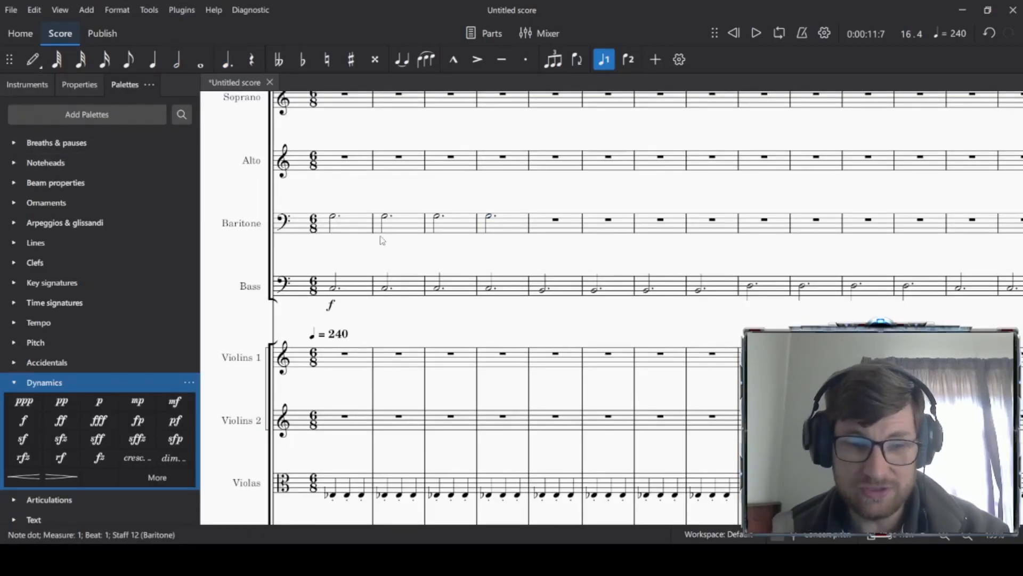
pyautogui.click(356, 231)
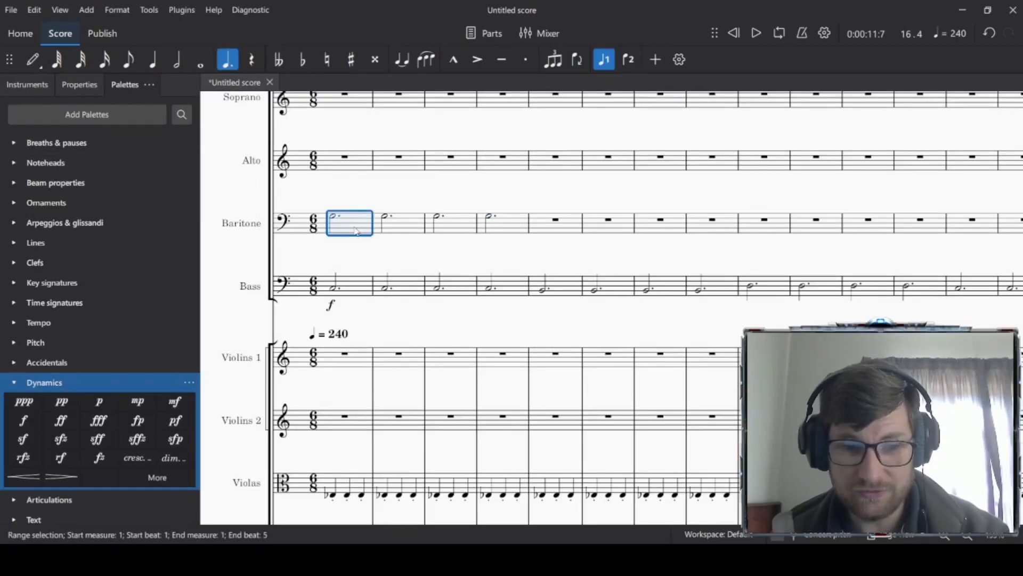
pyautogui.keyDown('shift'); pyautogui.click(501, 232); pyautogui.keyUp('shift')
pyautogui.hotkey('ctrl', 'c')
pyautogui.click(558, 229)
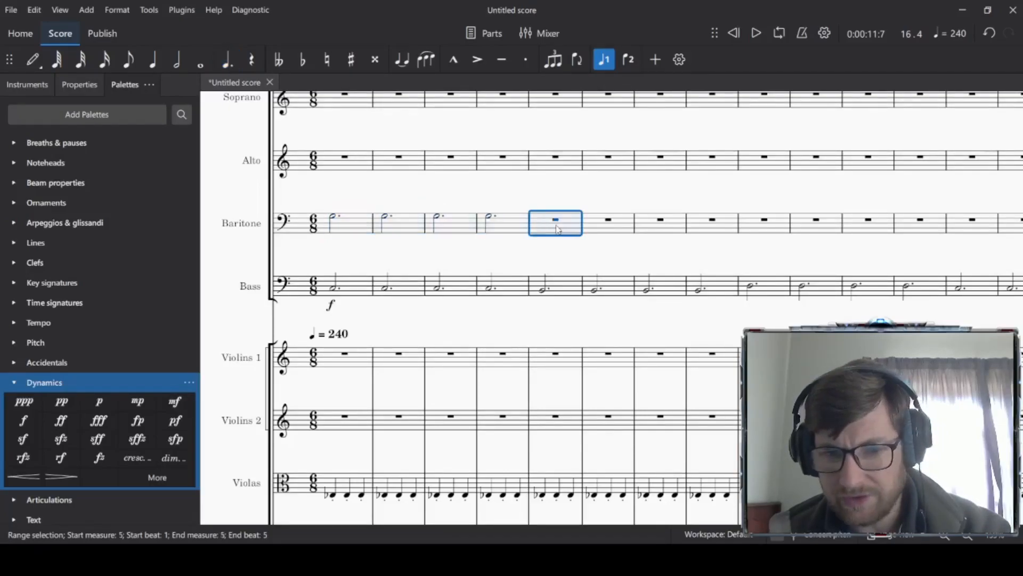
pyautogui.hotkey('ctrl', 'v')
pyautogui.click(606, 231)
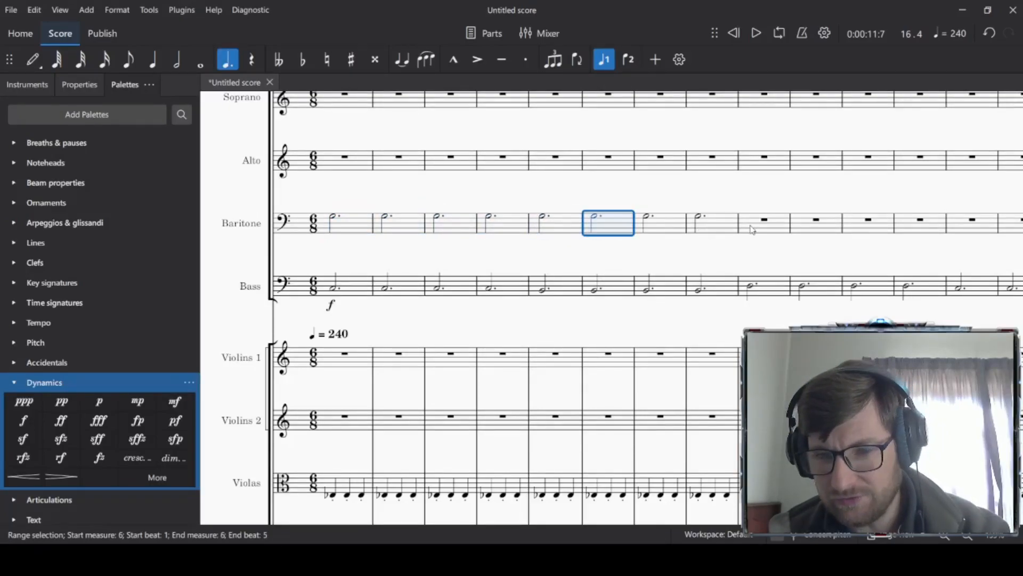
pyautogui.click(767, 230)
pyautogui.hotkey('ctrl', 'v')
pyautogui.click(970, 229)
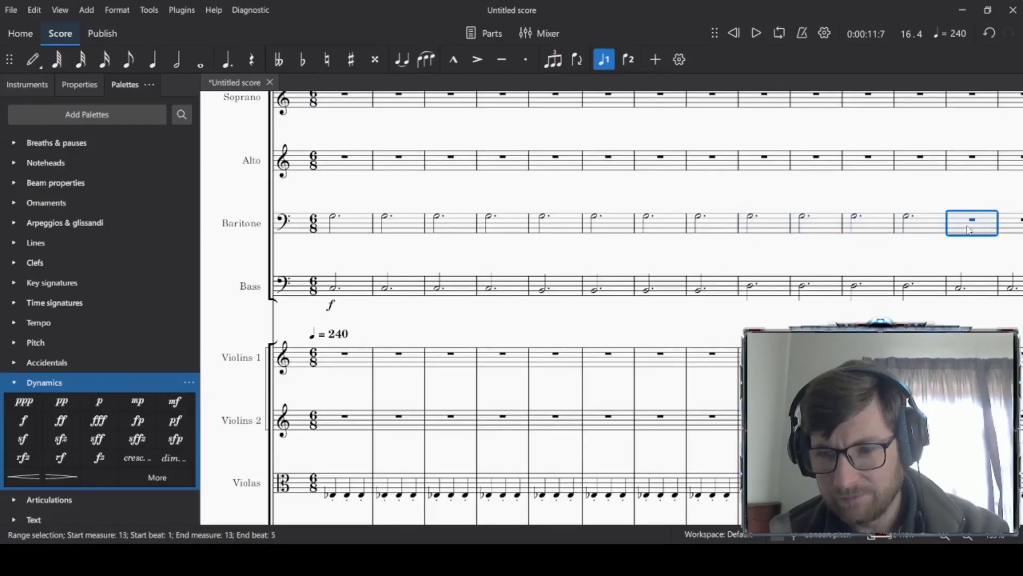
pyautogui.hotkey('ctrl', 'v')
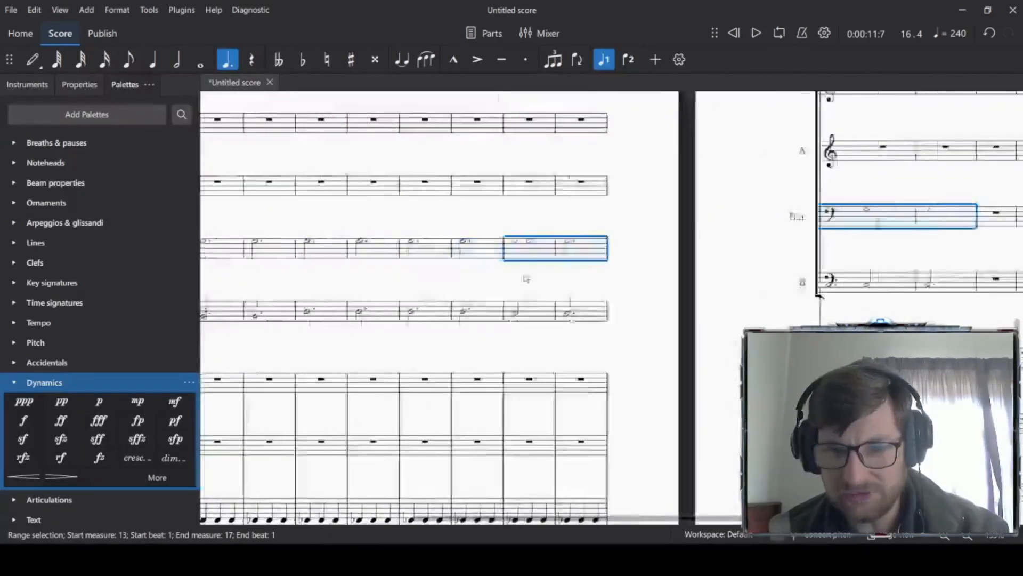
# Step: Play the passage from measure 1 to check the Baritone line against the Bass
pyautogui.click(392, 244)
pyautogui.press('Escape')
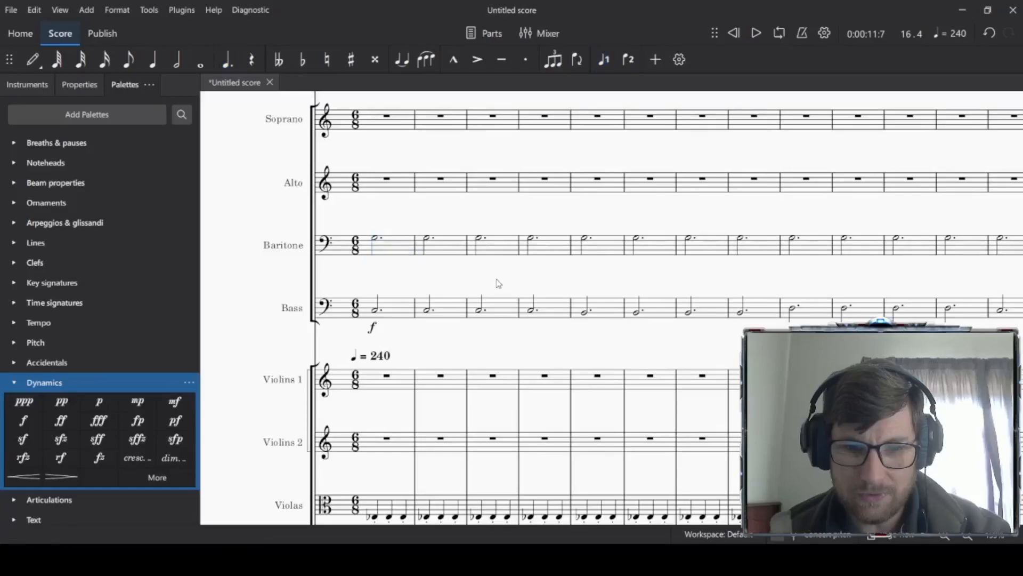
pyautogui.press('space')
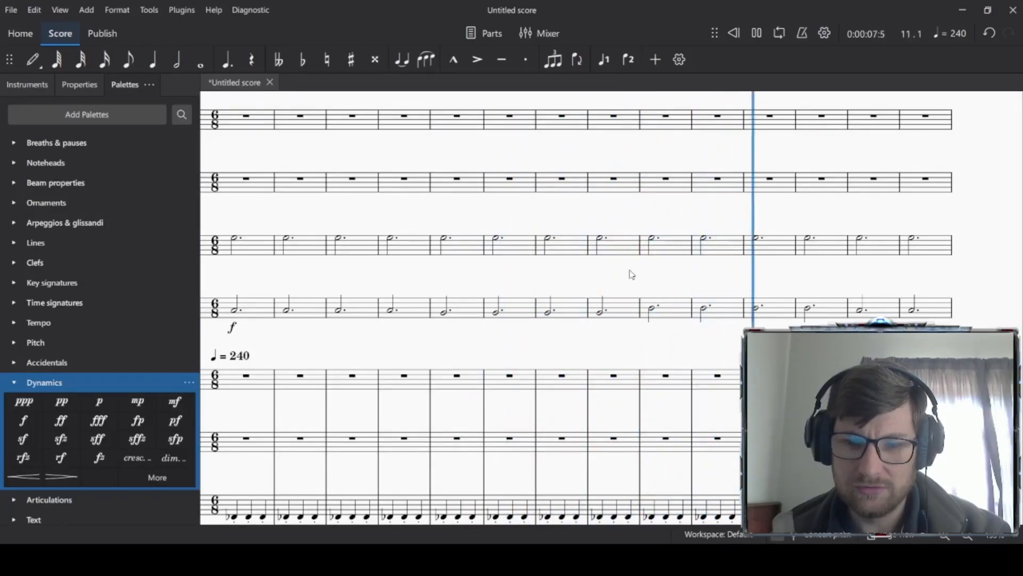
pyautogui.press('space')
# Step: Add an mf dynamic to measure 1 of the Baritone staff and play the passage to check the balance
pyautogui.hscroll(-5, 274, 286)
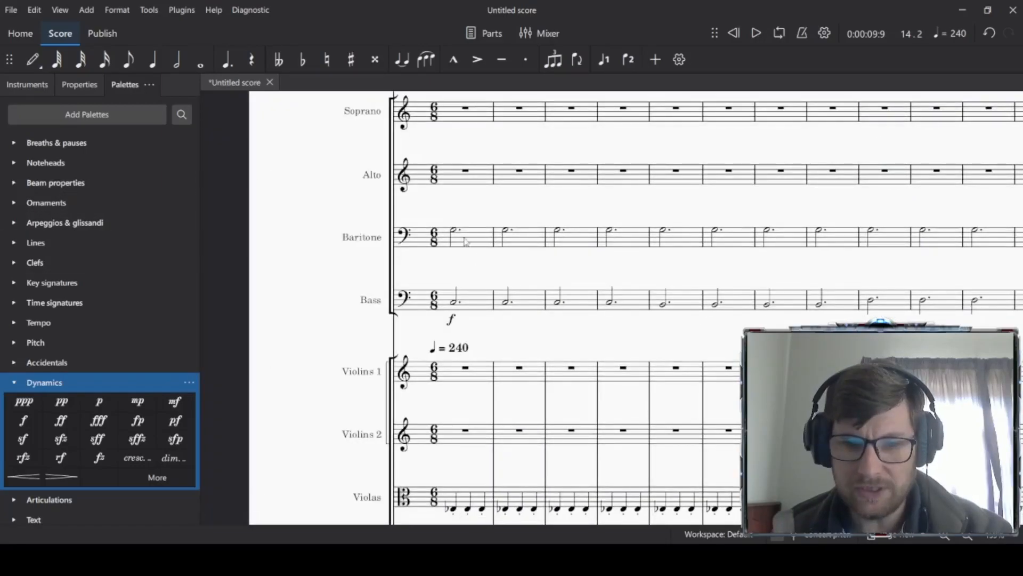
pyautogui.click(469, 246)
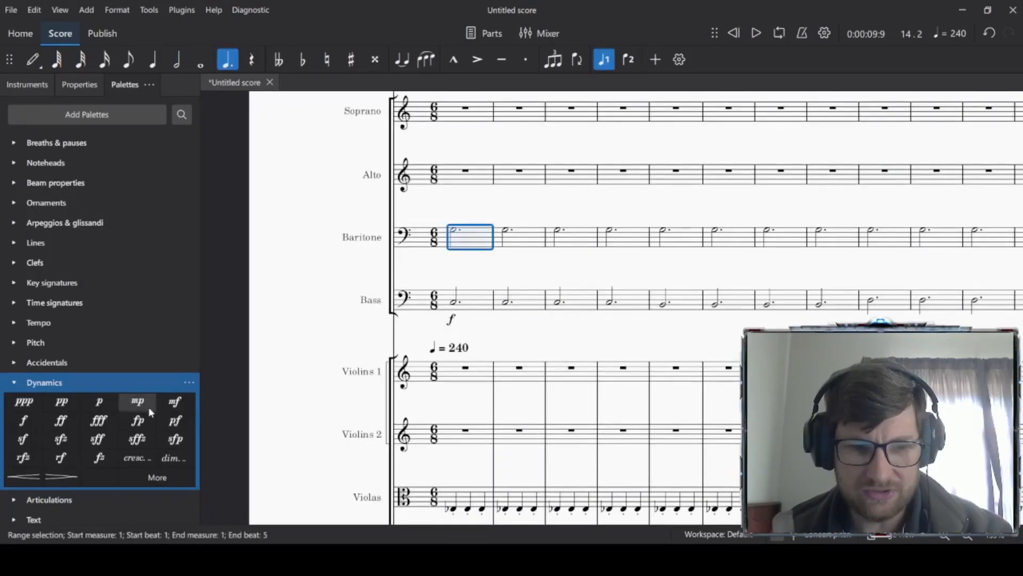
pyautogui.click(175, 401)
pyautogui.click(513, 266)
pyautogui.click(471, 239)
pyautogui.click(559, 264)
pyautogui.press('space')
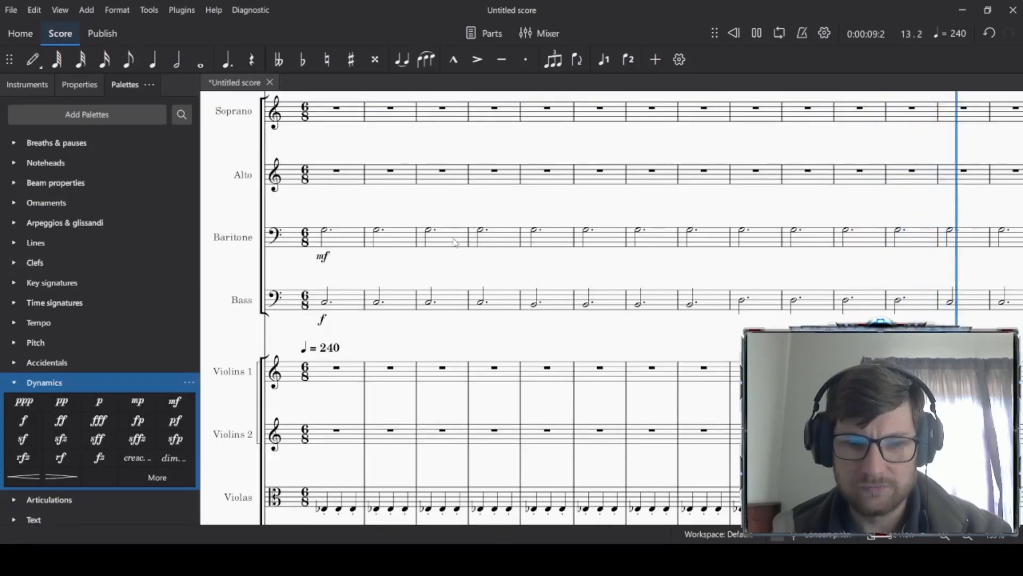
pyautogui.press('space')
pyautogui.moveTo(228, 249); pyautogui.dragTo(763, 255)
pyautogui.moveTo(292, 272); pyautogui.dragTo(947, 383)
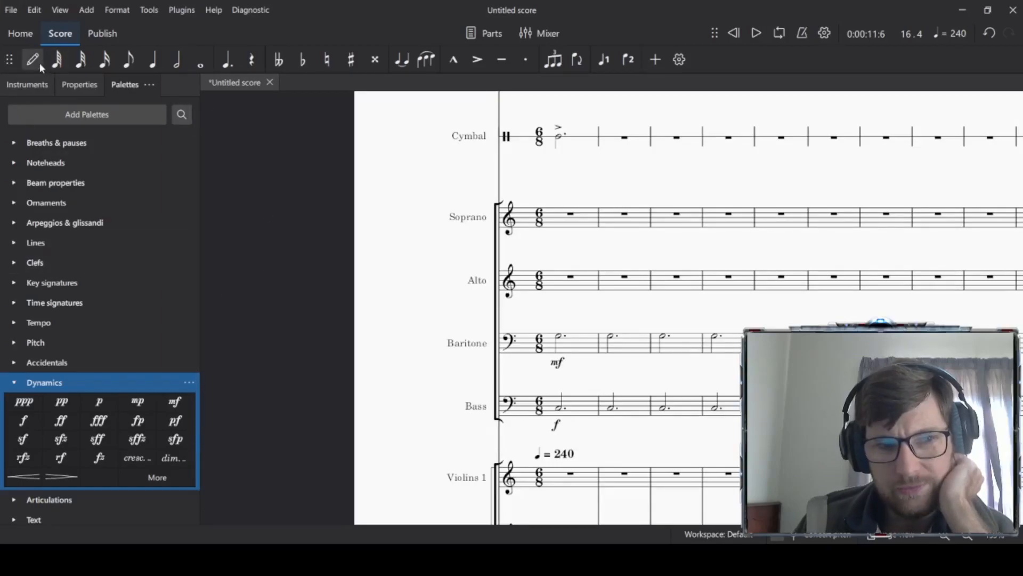
# Step: Enter eighth notes C5, D5, E♭5, F5, E♭5 and D5 in measure 1 of the Soprano staff
pyautogui.press('n')
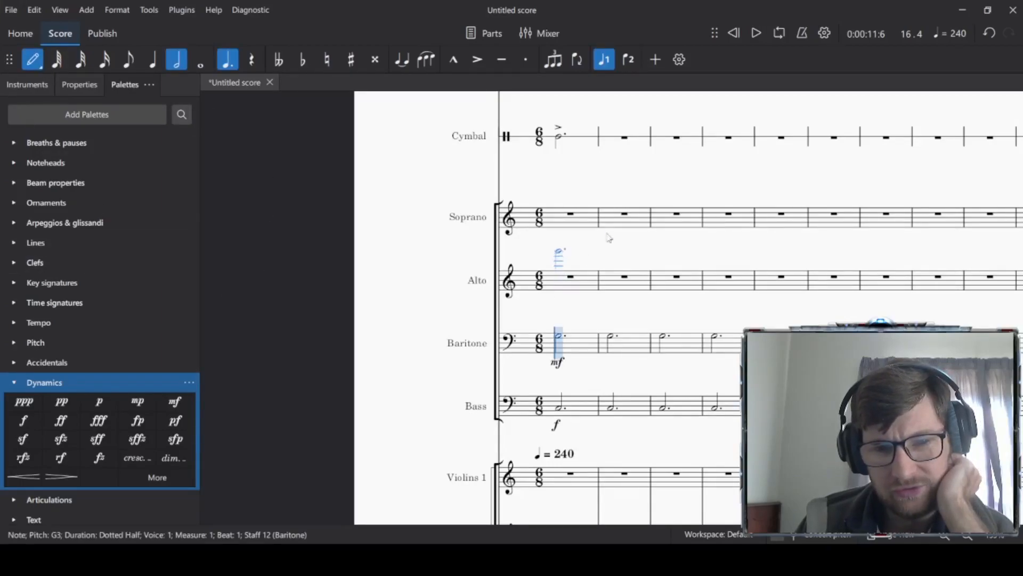
pyautogui.click(132, 61)
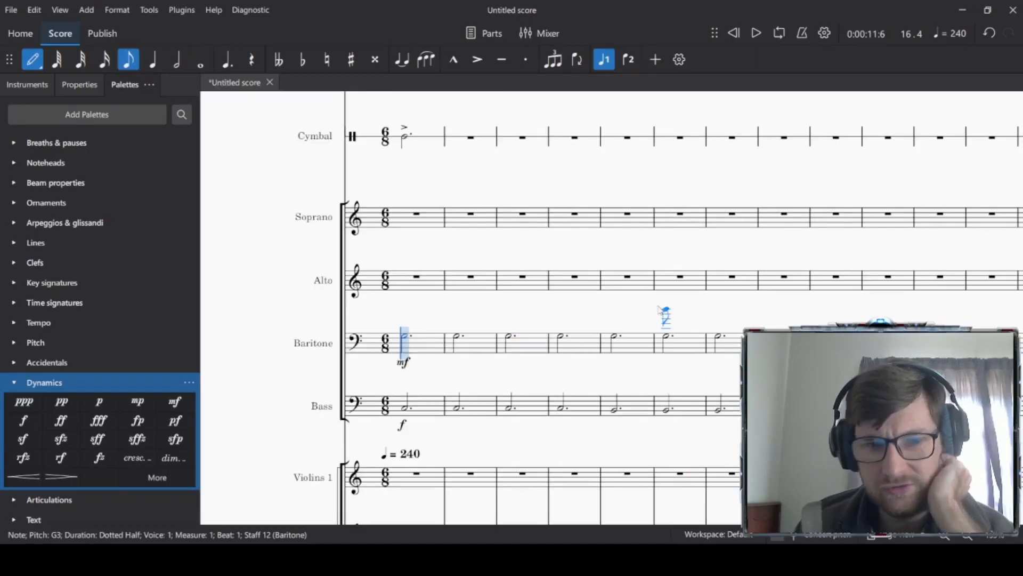
pyautogui.click(408, 216)
pyautogui.click(422, 213)
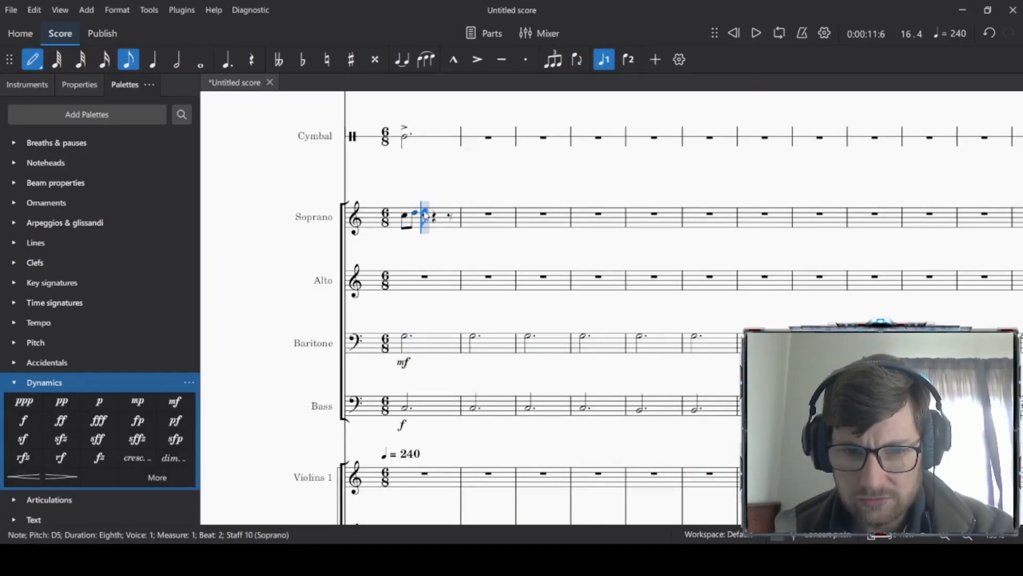
pyautogui.click(428, 212)
pyautogui.click(436, 208)
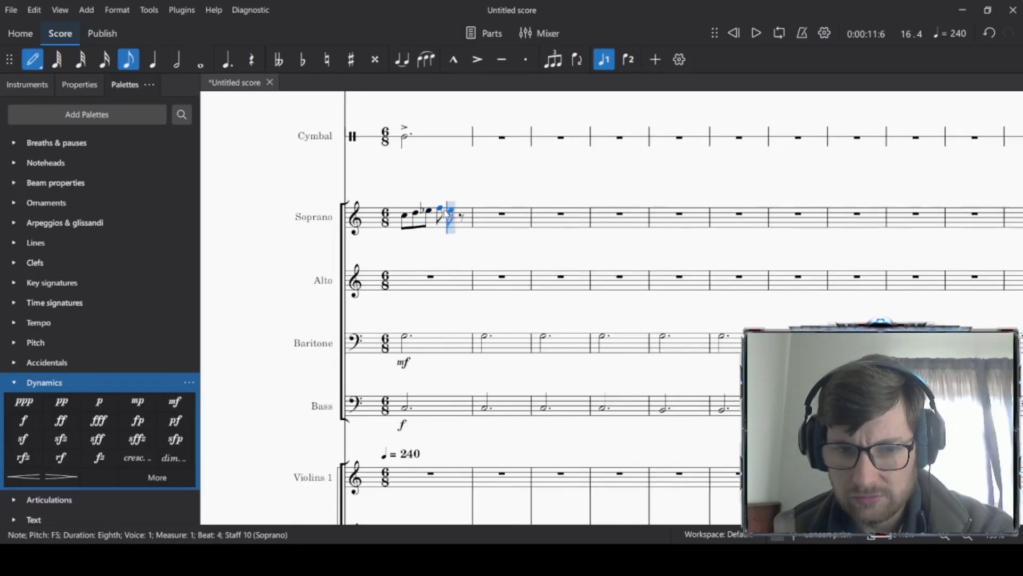
pyautogui.click(449, 211)
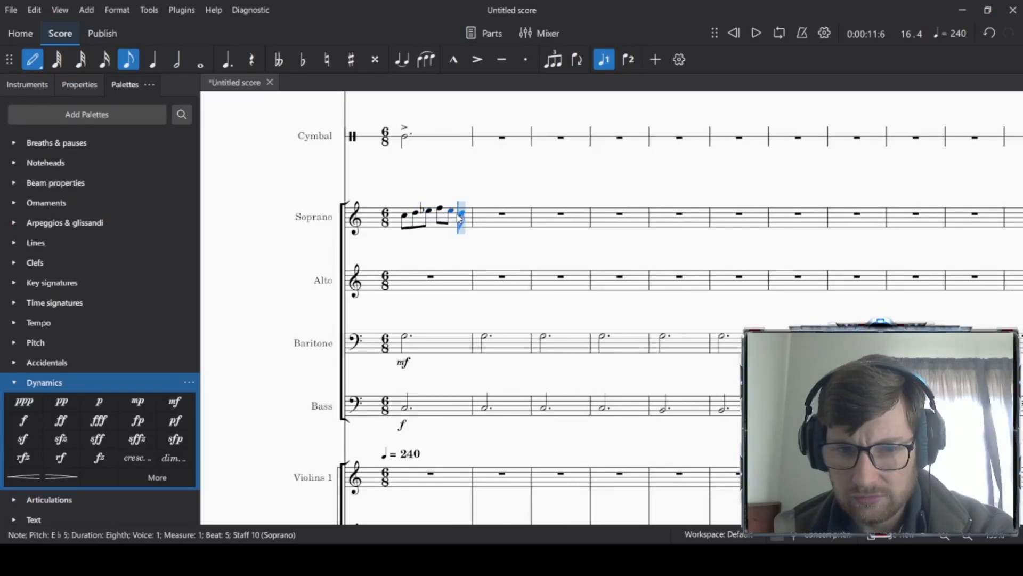
pyautogui.click(460, 212)
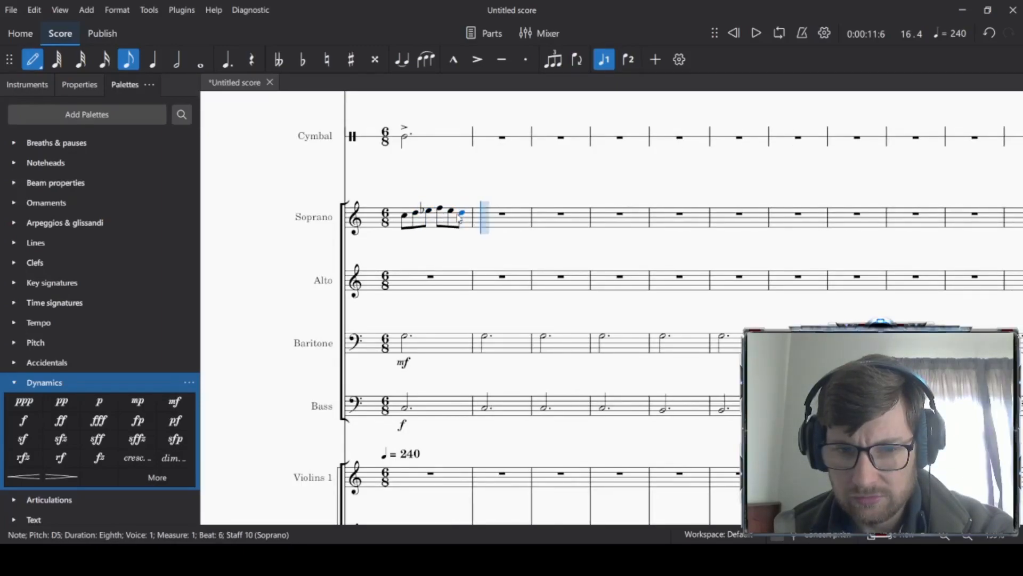
# Step: Enter eighth notes G5, F5, E♭5, F5, E♭5 and D5 in measure 2 of the Soprano staff
pyautogui.click(486, 207)
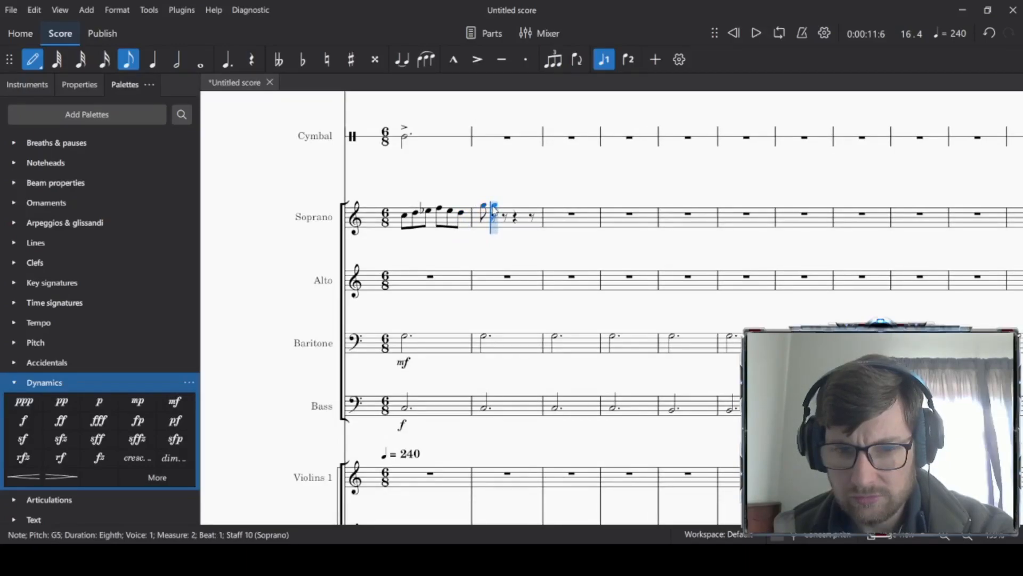
pyautogui.click(497, 210)
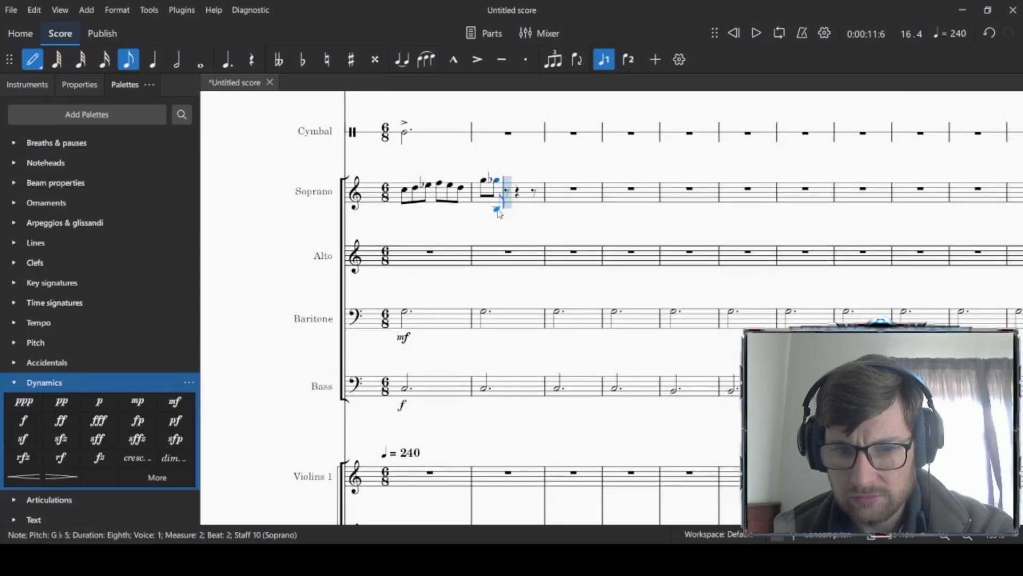
pyautogui.click(515, 210)
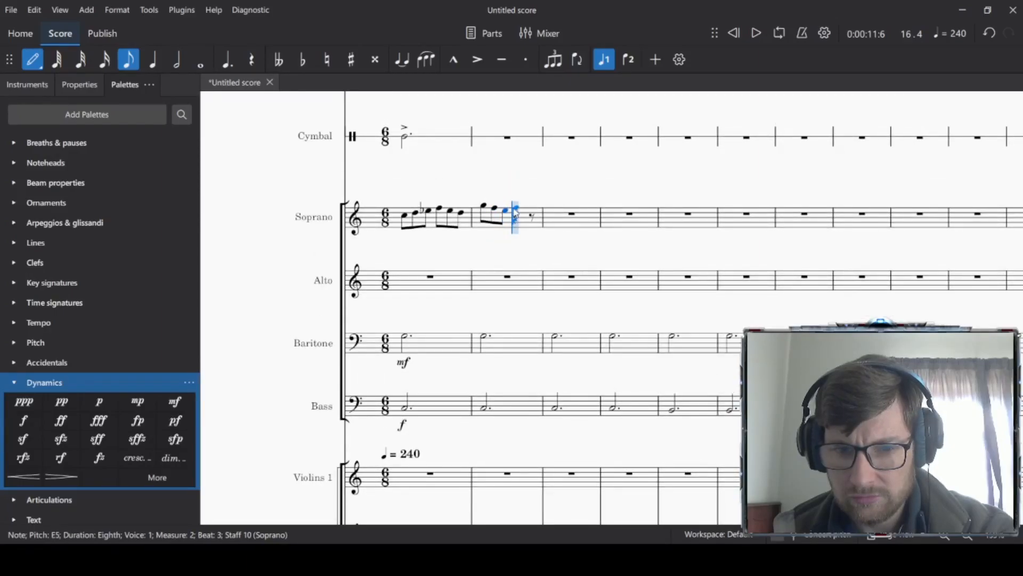
pyautogui.press('Down')
pyautogui.click(525, 210)
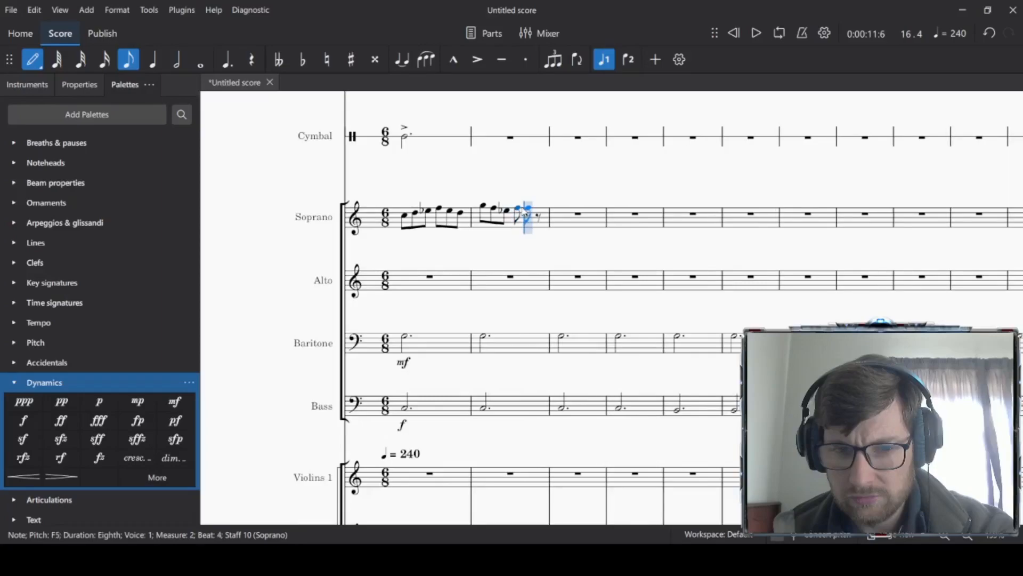
pyautogui.click(532, 212)
pyautogui.click(541, 214)
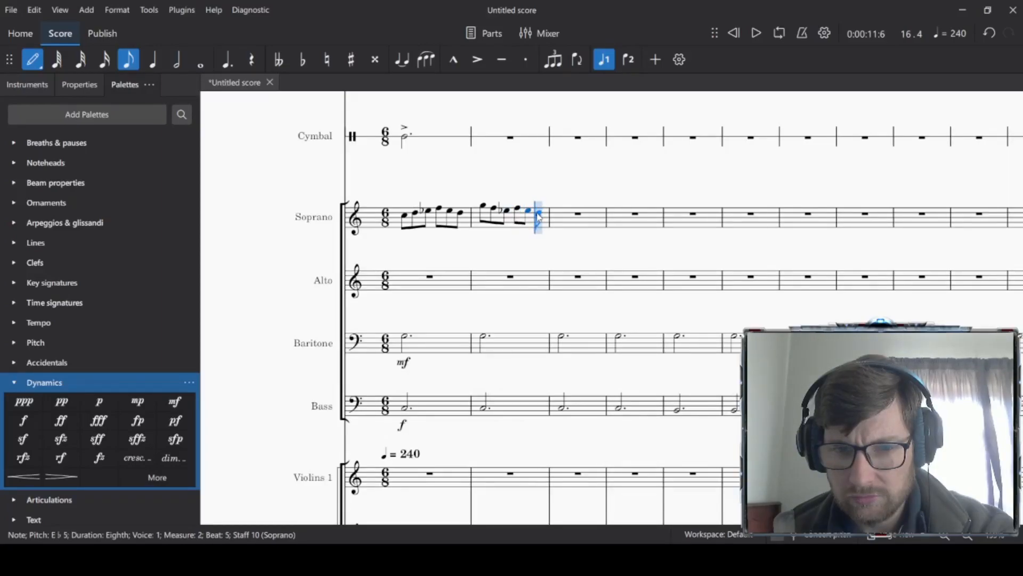
# Step: Enter eighth notes C5, B4, C5, D5, E♭5 and C5 in measure 3 of the Soprano staff
pyautogui.click(559, 218)
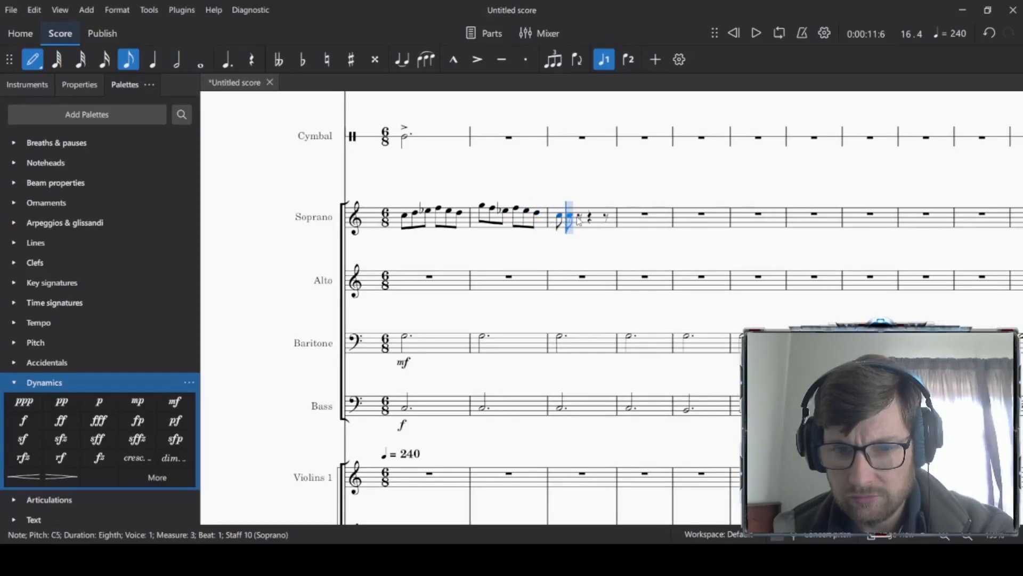
pyautogui.click(573, 219)
pyautogui.click(578, 219)
pyautogui.click(592, 219)
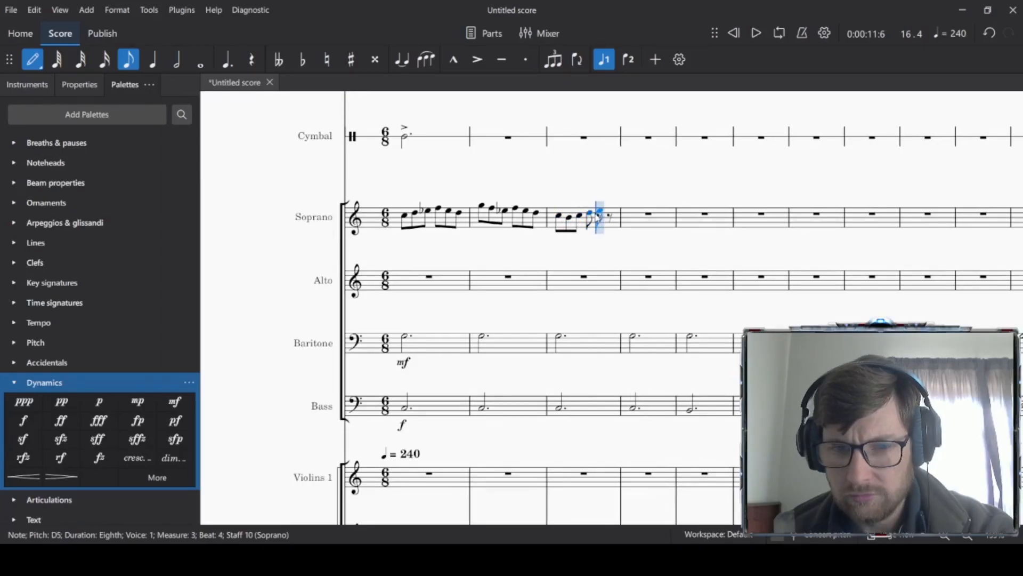
pyautogui.click(600, 215)
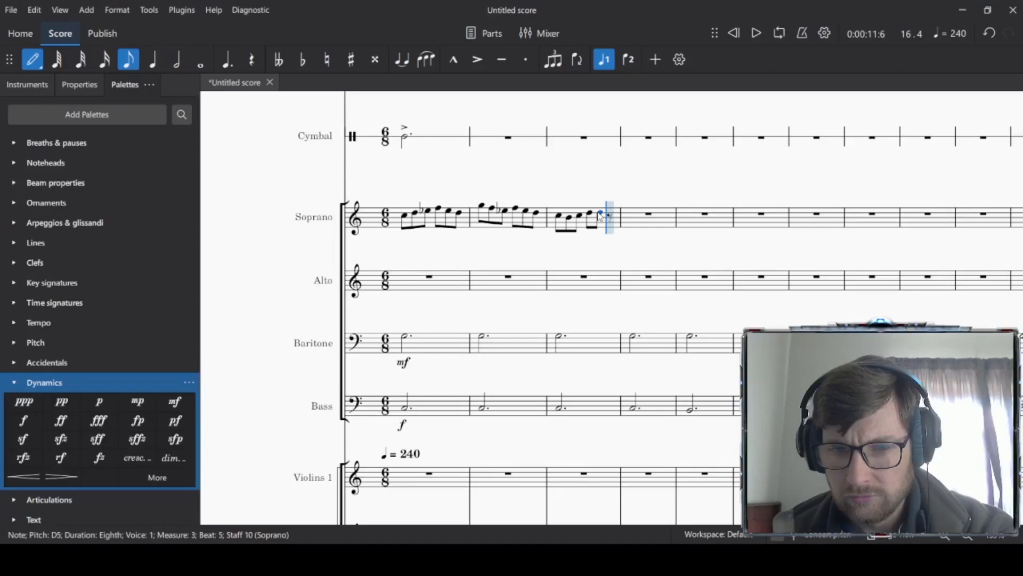
pyautogui.press('Up')
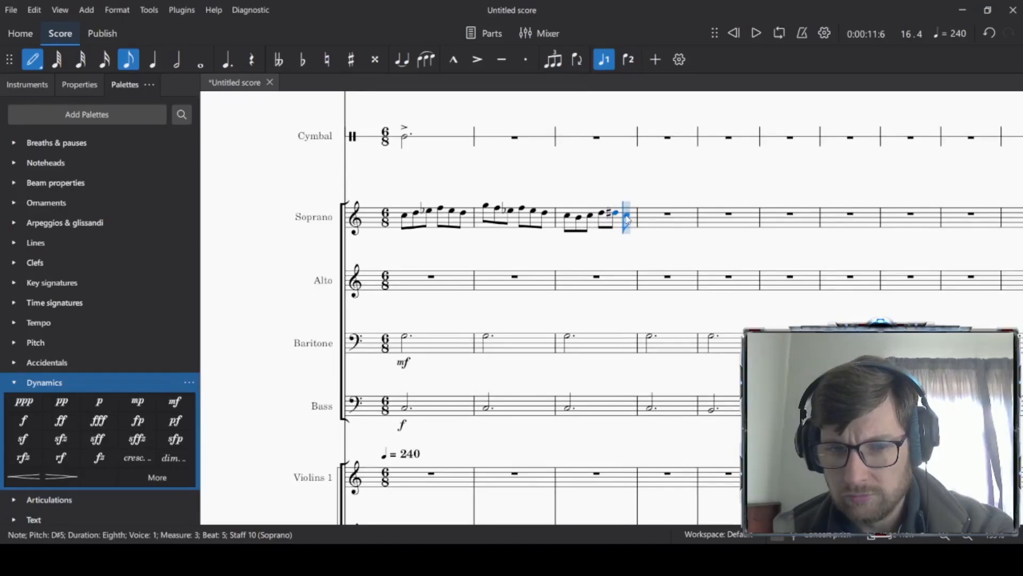
pyautogui.press('j')
pyautogui.click(612, 216)
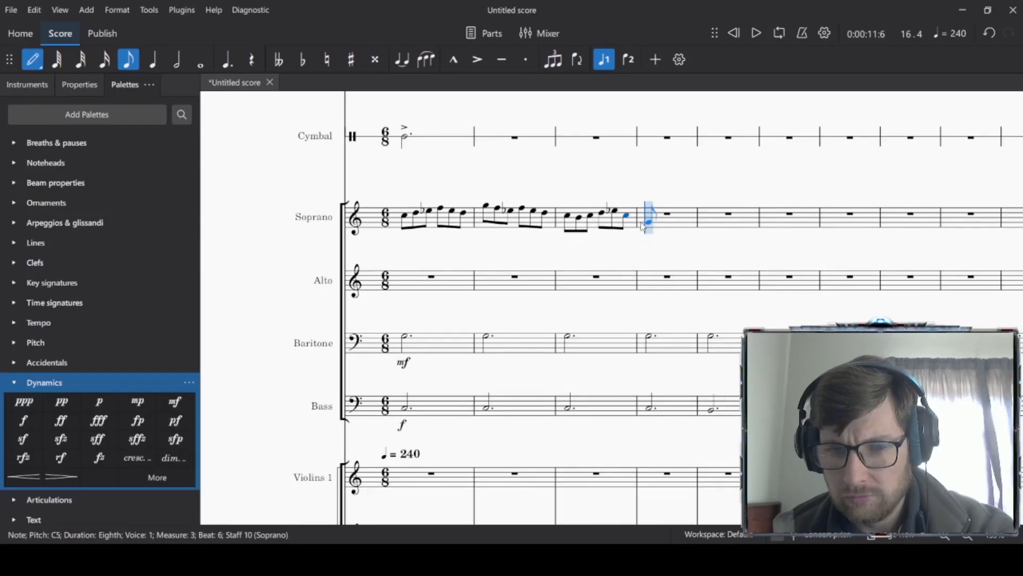
# Step: Enter eighth notes G4, A♭4, B♭4, C5, D5 and E♭5 in measure 4 of the Soprano staff and leave note input
pyautogui.click(645, 223)
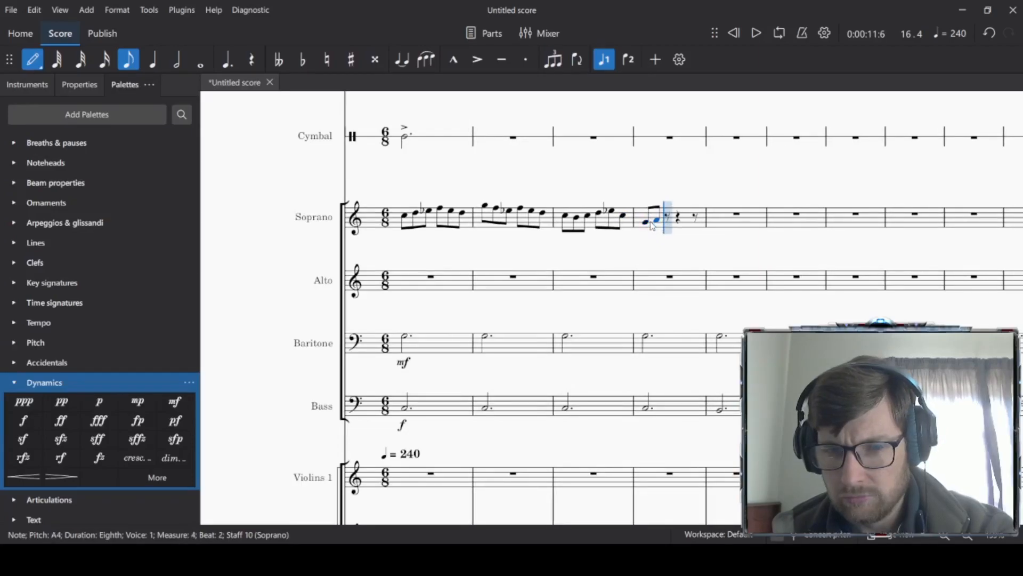
pyautogui.click(666, 220)
pyautogui.click(679, 218)
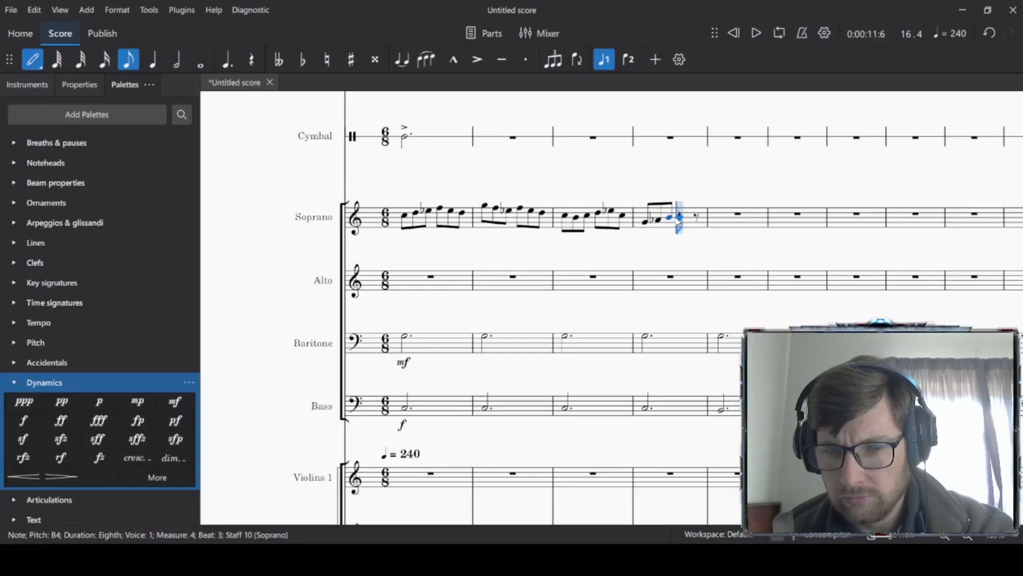
pyautogui.press('Down')
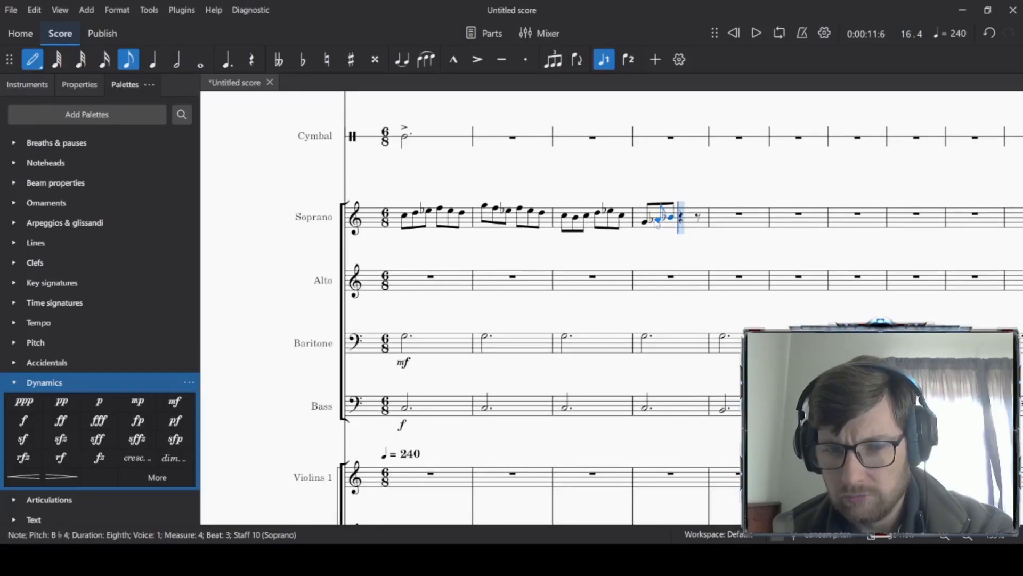
pyautogui.click(682, 217)
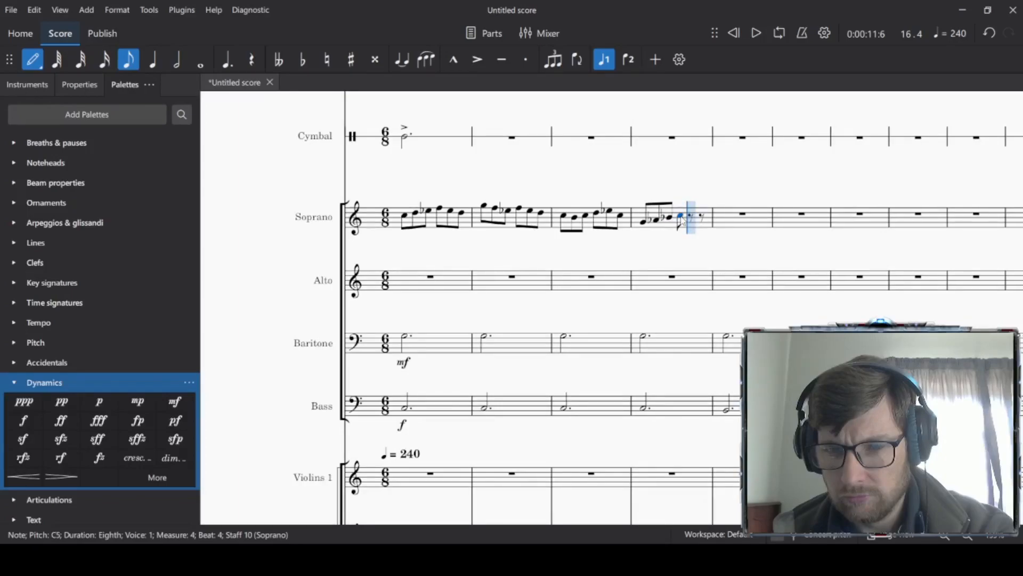
pyautogui.click(691, 214)
pyautogui.click(701, 212)
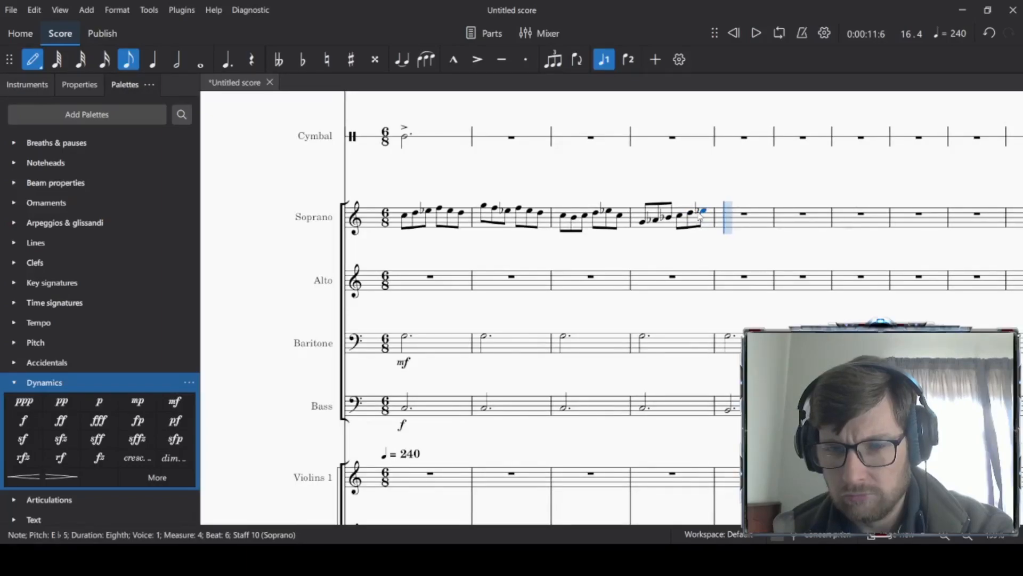
pyautogui.press('Escape')
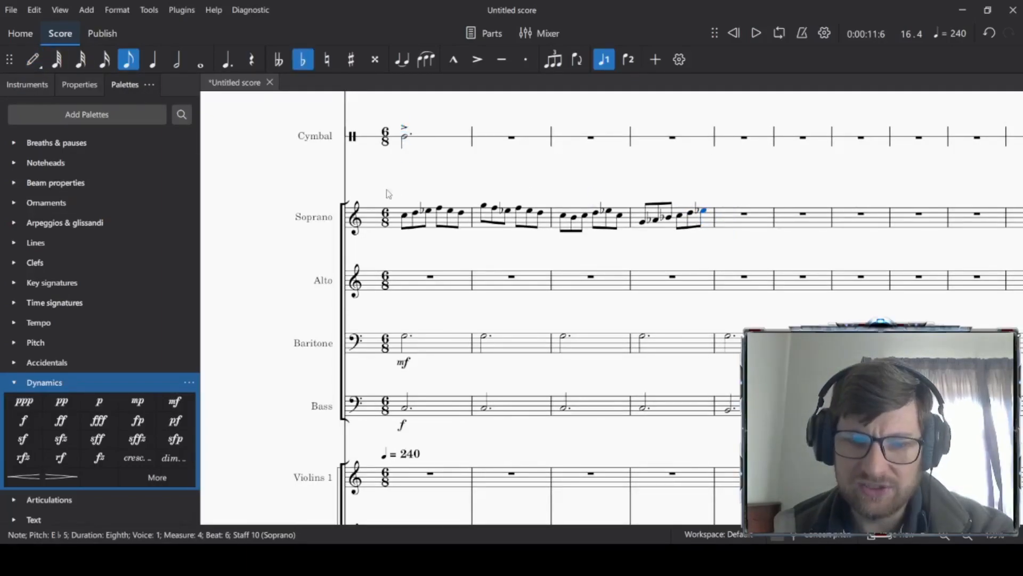
# Step: Play the passage from measure 1 to check the Soprano eighth-note line against the lower voices
pyautogui.click(463, 222)
pyautogui.click(466, 223)
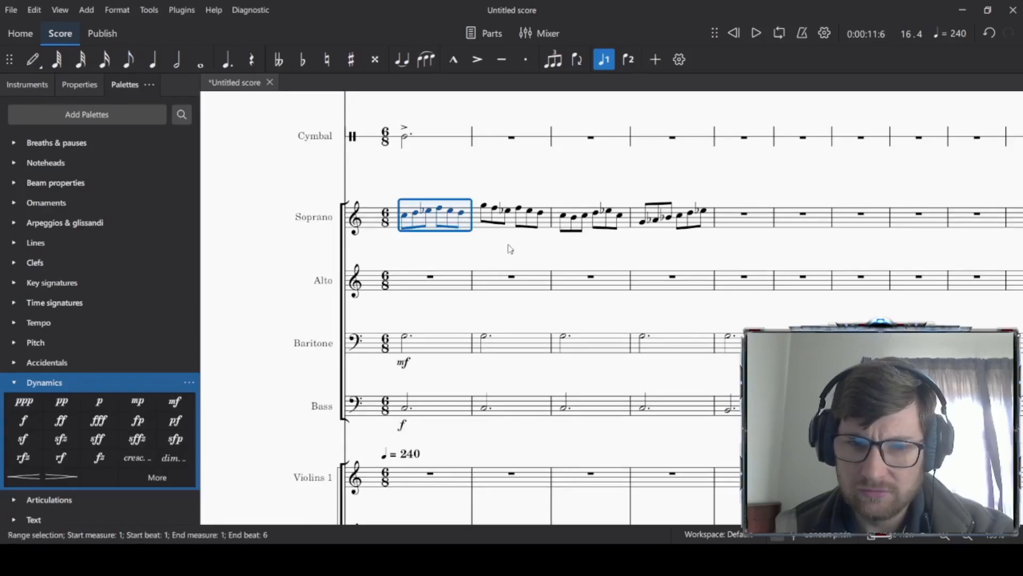
pyautogui.press('Escape')
pyautogui.press('space')
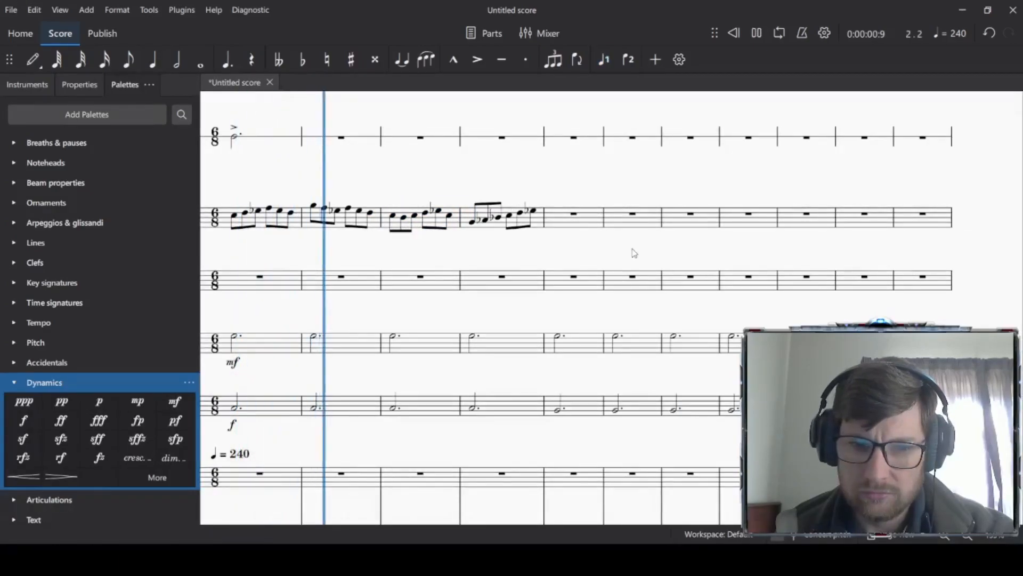
pyautogui.press('space')
# Step: Delete the eighth notes in measures 1 to 4 of the Soprano staff
pyautogui.moveTo(416, 249); pyautogui.dragTo(651, 224)
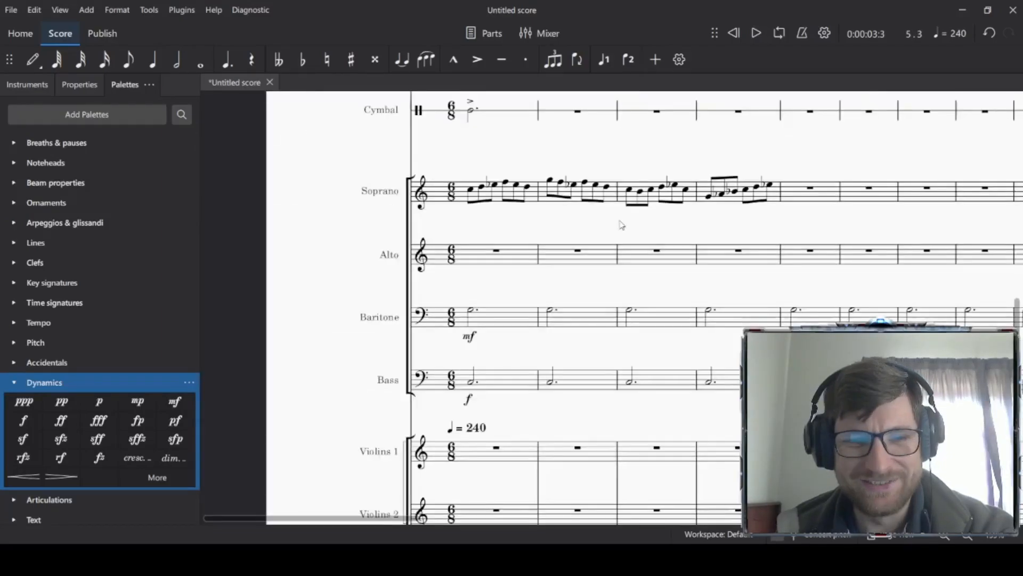
pyautogui.click(512, 194)
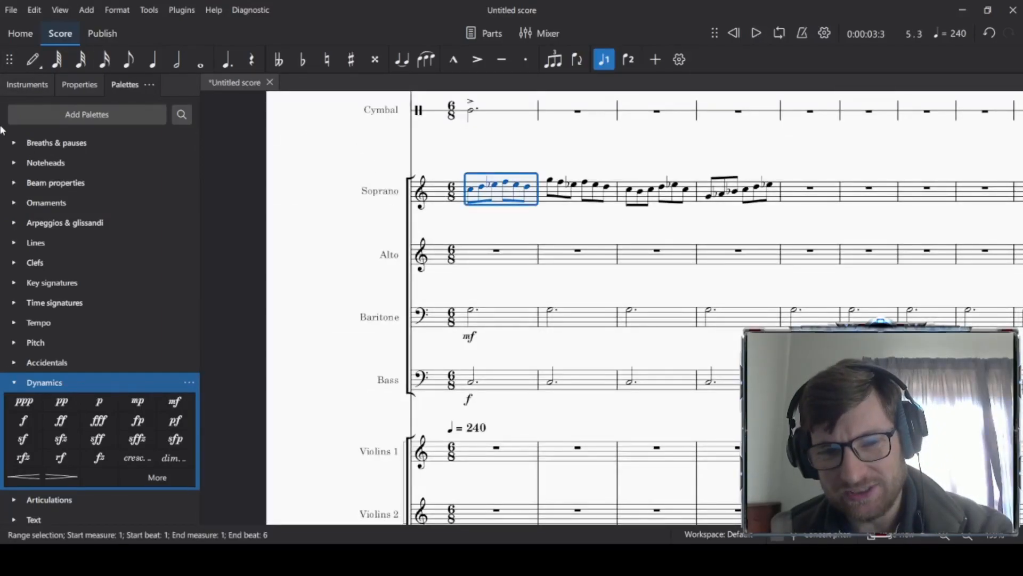
pyautogui.keyDown('shift'); pyautogui.click(753, 202); pyautogui.keyUp('shift')
pyautogui.press('Delete')
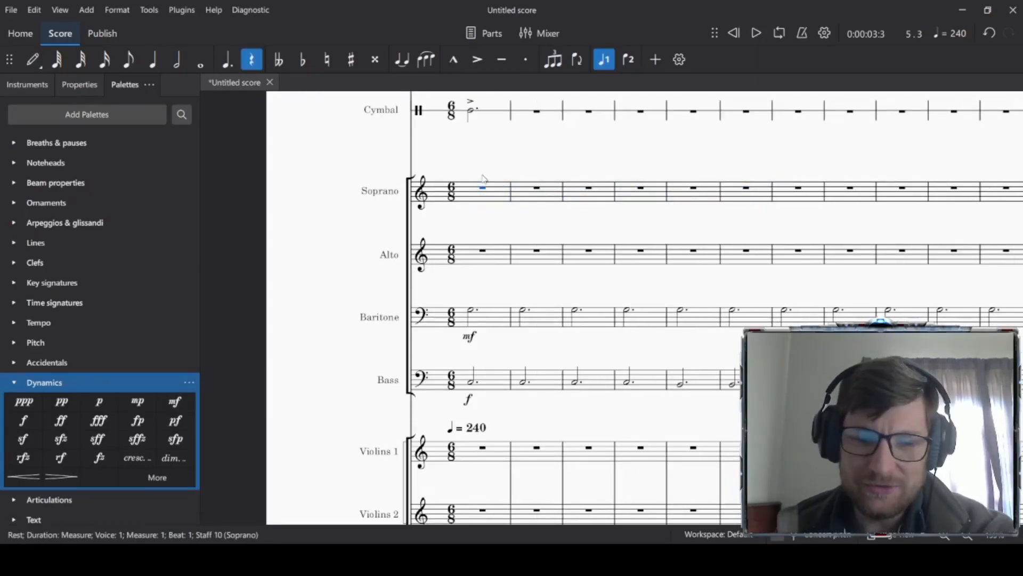
# Step: Enter quarter notes C5, D5 and E♭5 in measure 1 of the Soprano staff
pyautogui.click(32, 65)
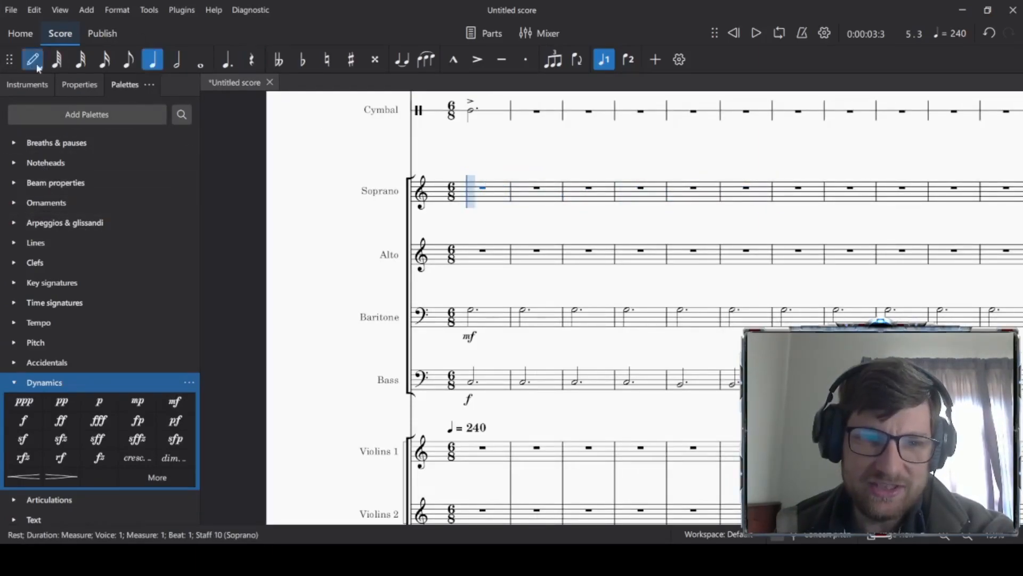
pyautogui.click(473, 190)
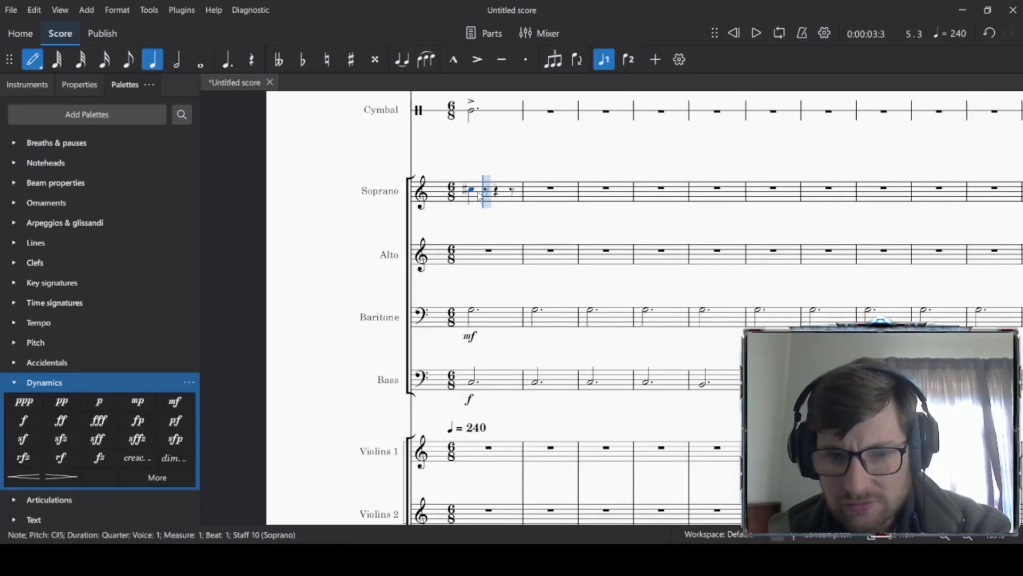
pyautogui.click(485, 187)
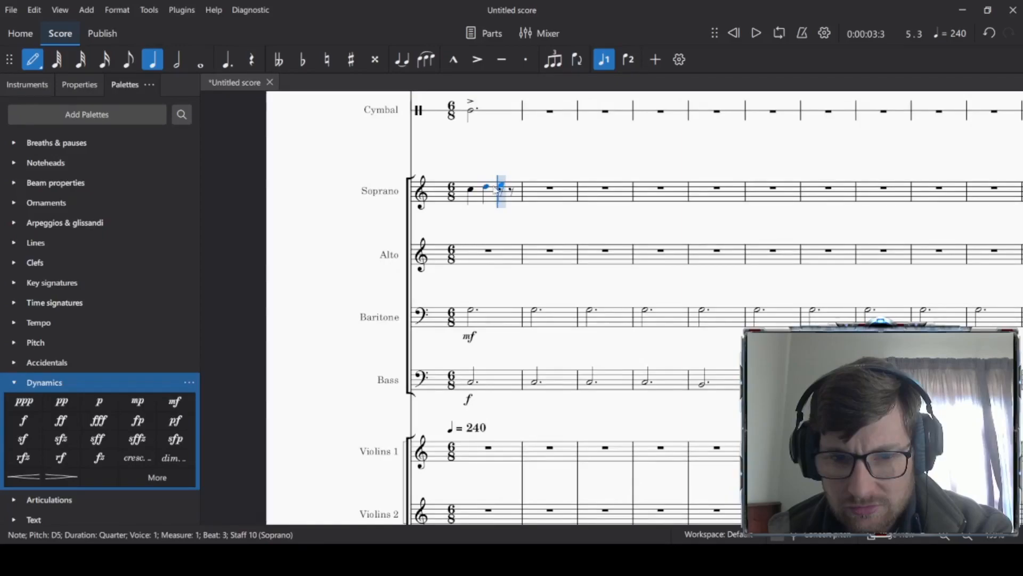
pyautogui.click(497, 185)
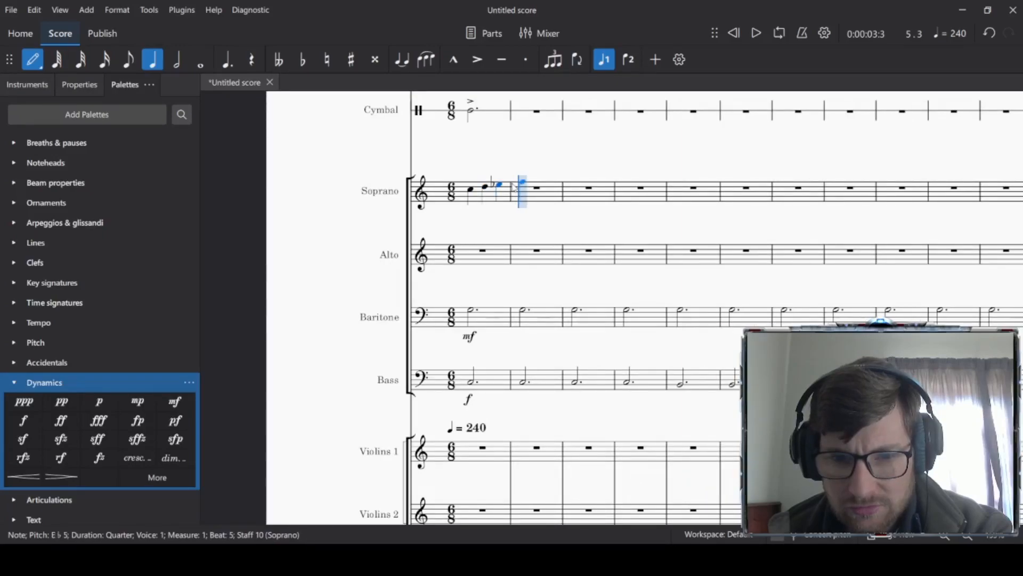
# Step: Enter quarter notes F5 and E♭5 on the first two quarter-note positions of Soprano measure 2, leaving a quarter rest after them
pyautogui.click(536, 183)
pyautogui.click(540, 185)
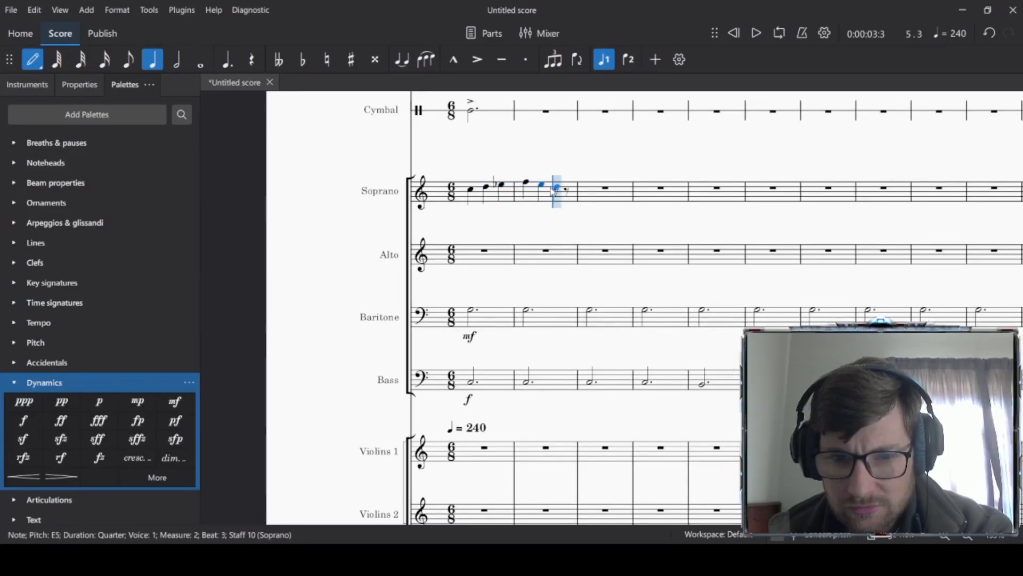
pyautogui.click(552, 187)
pyautogui.hotkey('ctrl', 'z')
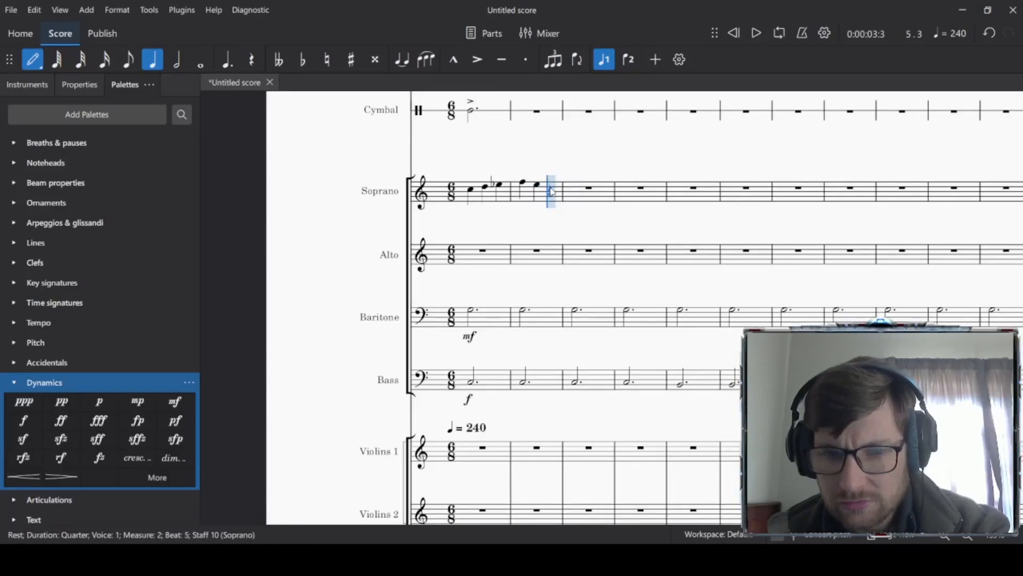
pyautogui.click(38, 63)
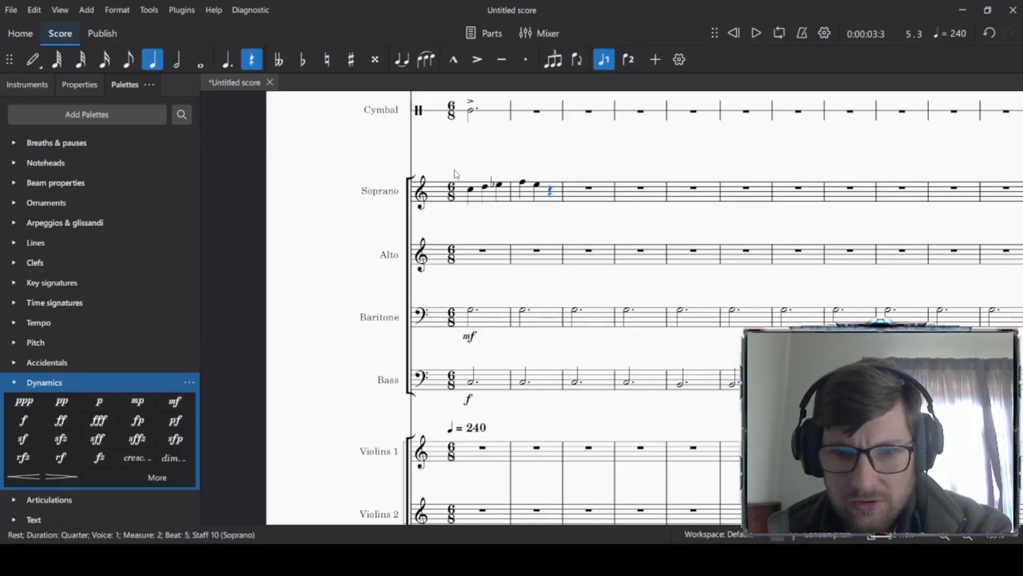
pyautogui.click(536, 185)
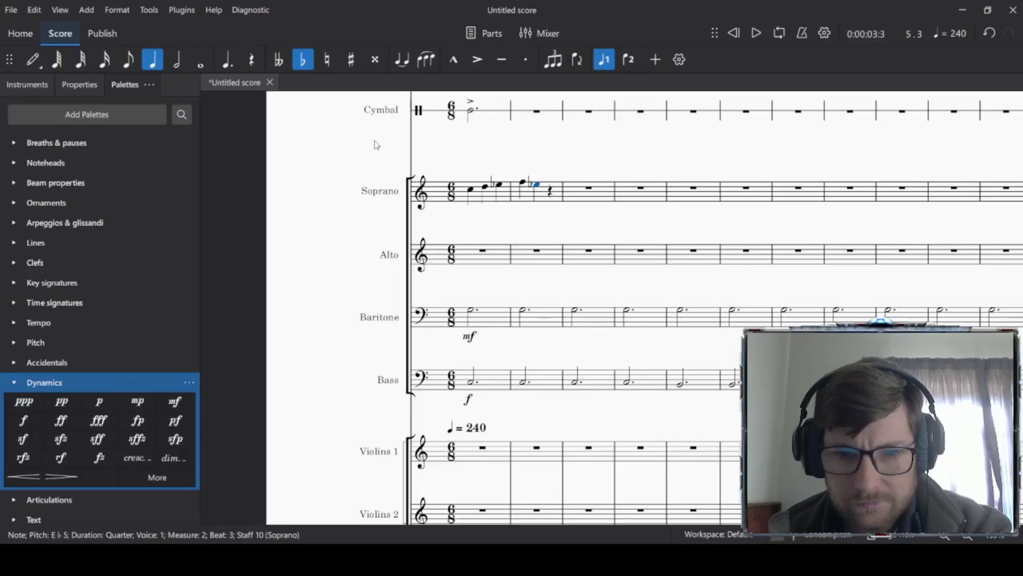
# Step: Complete Soprano measure 2 with a quarter note D5 and enter quarter notes E♭5, C5 and G4 in measure 3
pyautogui.click(34, 62)
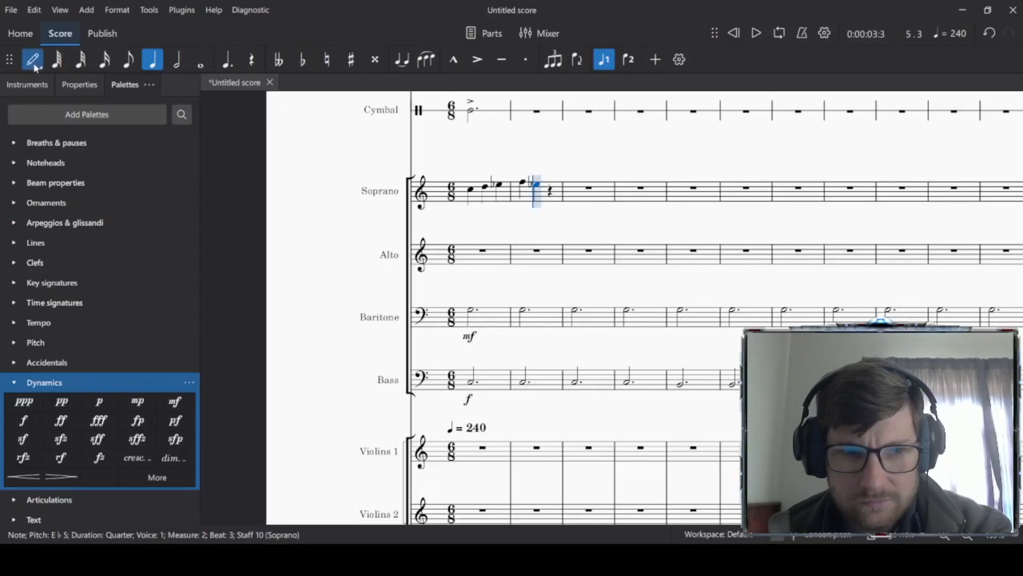
pyautogui.click(552, 187)
pyautogui.click(571, 187)
pyautogui.click(570, 186)
pyautogui.press('Down')
pyautogui.click(597, 191)
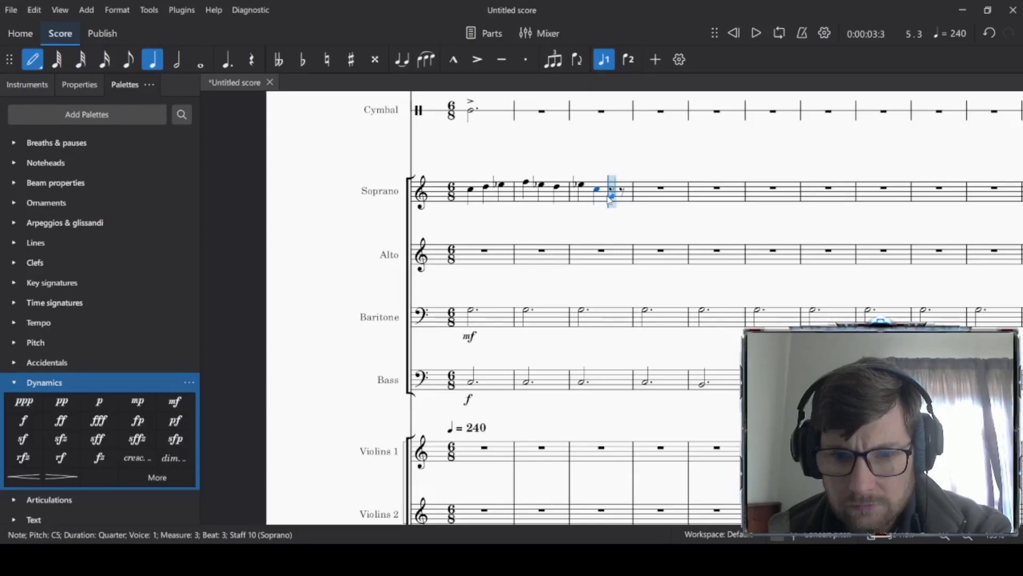
pyautogui.click(610, 198)
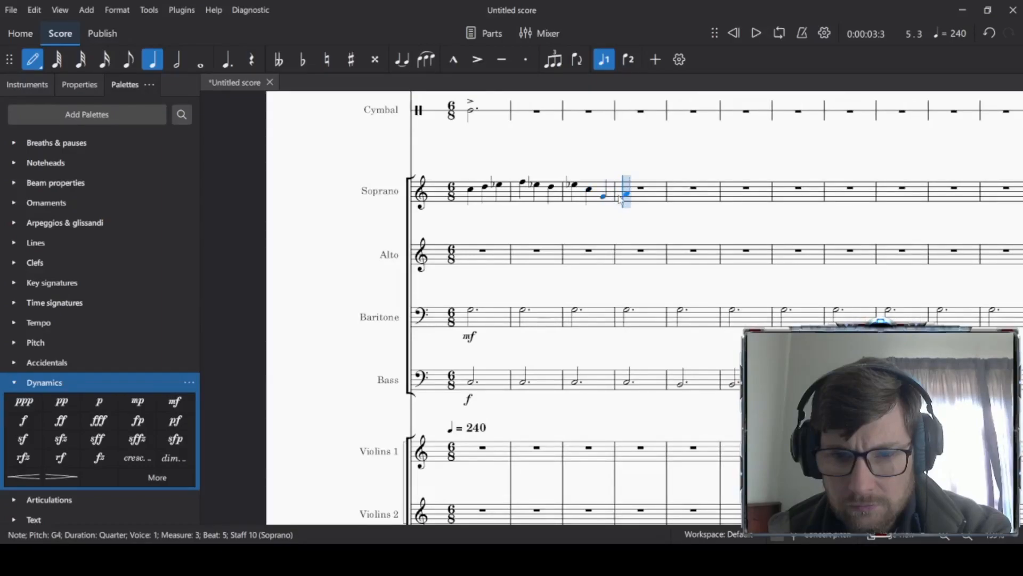
# Step: Enter quarter notes A♭4, B♭4 and C5 in measure 4 of the Soprano staff and finish note input
pyautogui.click(651, 195)
pyautogui.press('Down')
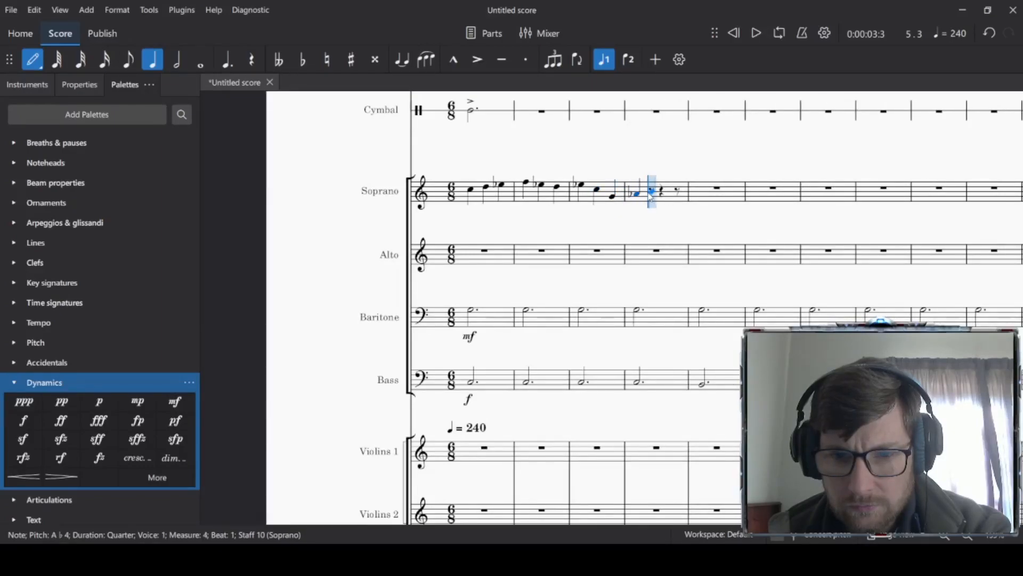
pyautogui.click(651, 193)
pyautogui.press('Down')
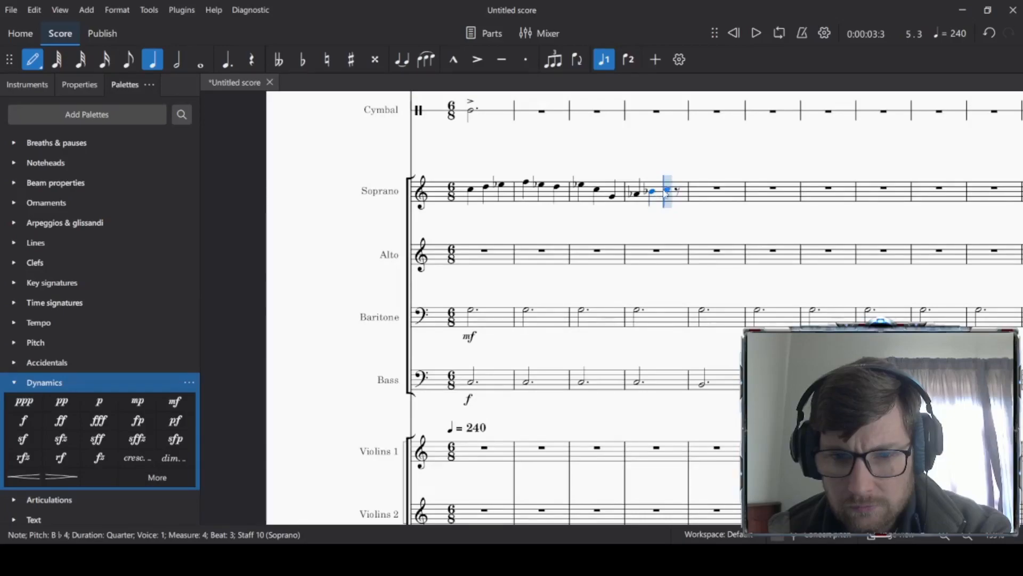
pyautogui.click(669, 192)
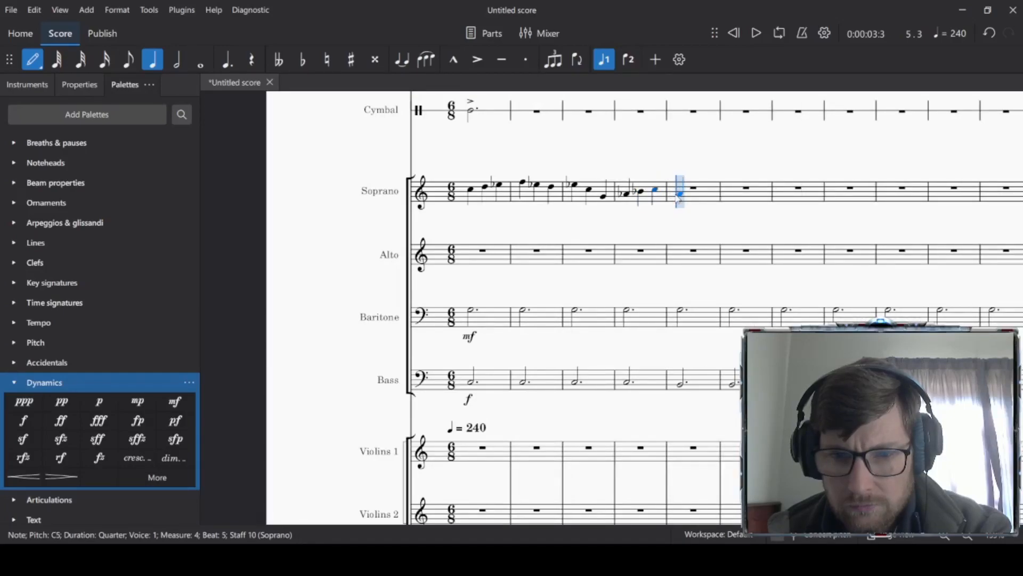
pyautogui.press('Escape')
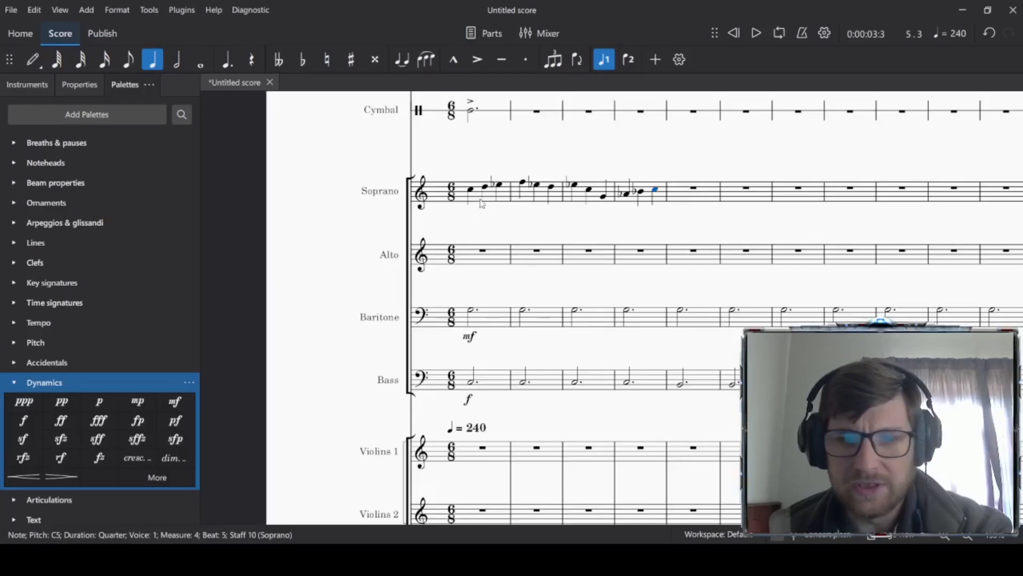
# Step: Play the passage from measure 1 to check the four-measure Soprano quarter-note melody
pyautogui.click(481, 199)
pyautogui.press('space')
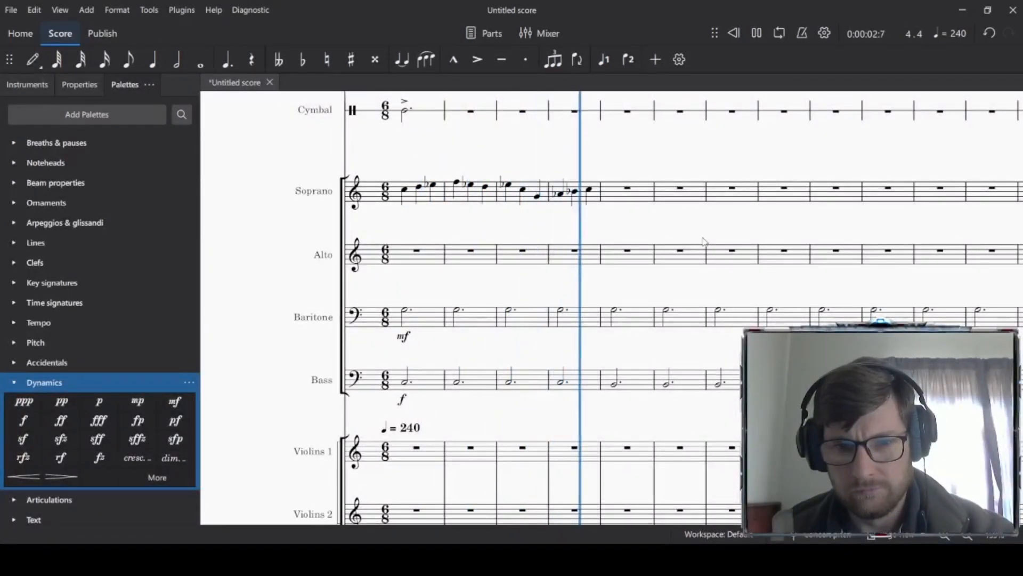
pyautogui.press('space')
# Step: Add an mf dynamic at the start of Soprano measure 1 and play the passage from there
pyautogui.click(413, 202)
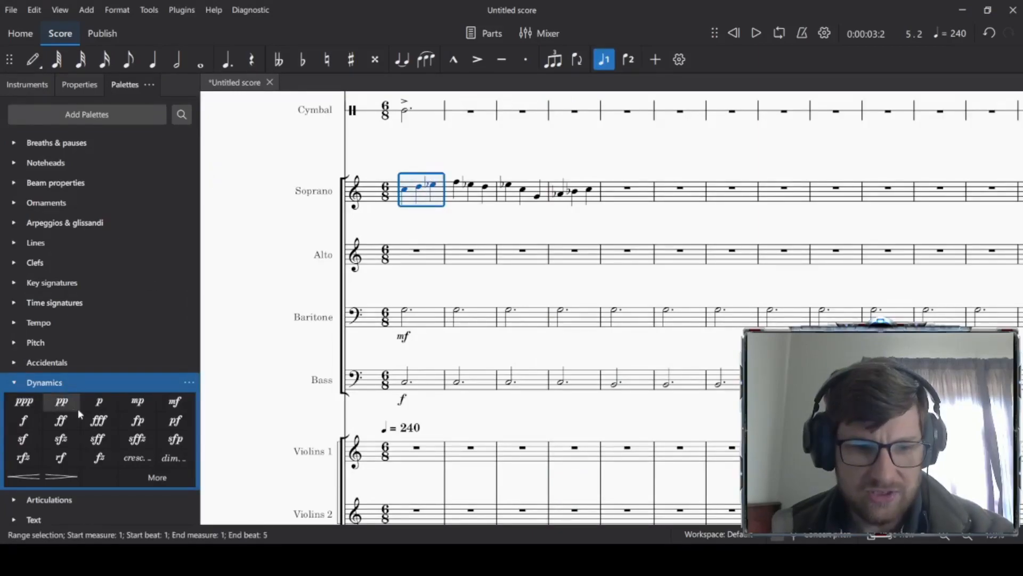
pyautogui.click(173, 406)
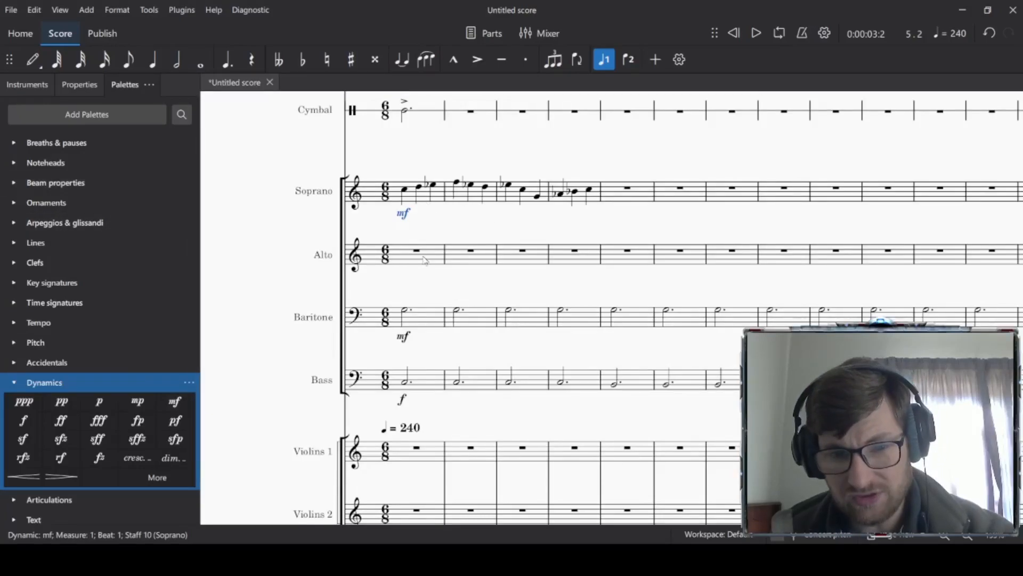
pyautogui.click(412, 193)
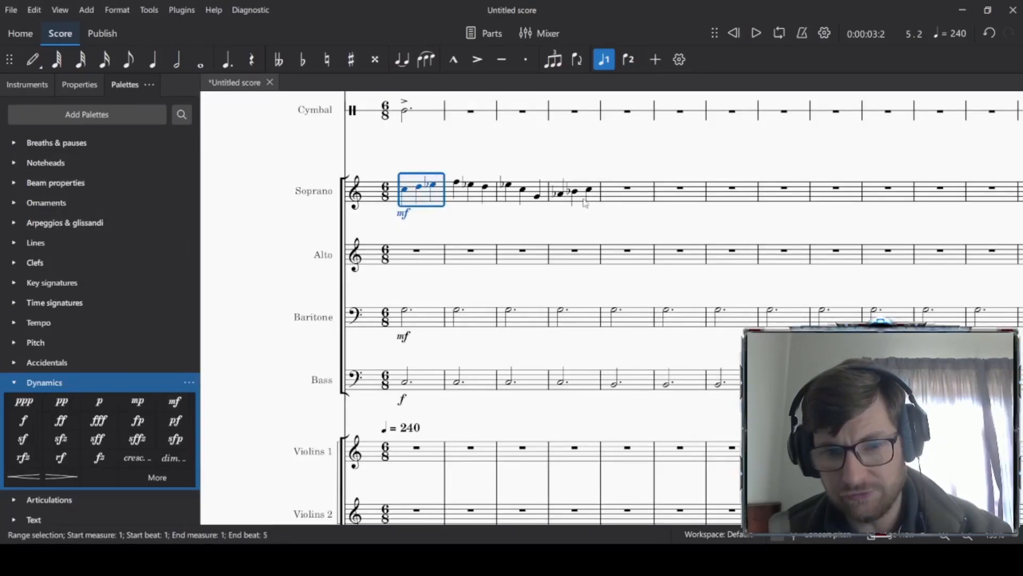
pyautogui.click(522, 231)
pyautogui.press('space')
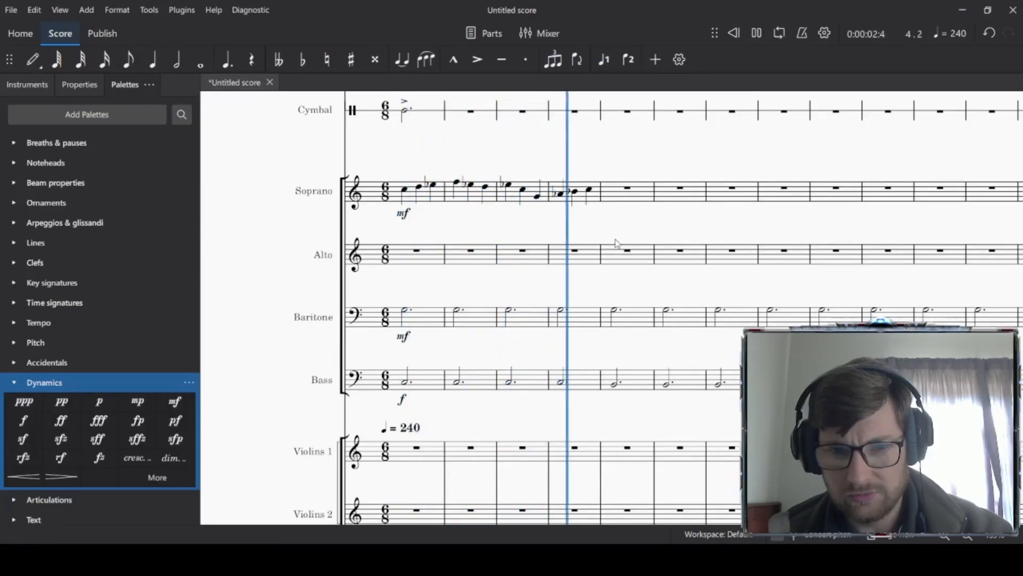
pyautogui.press('space')
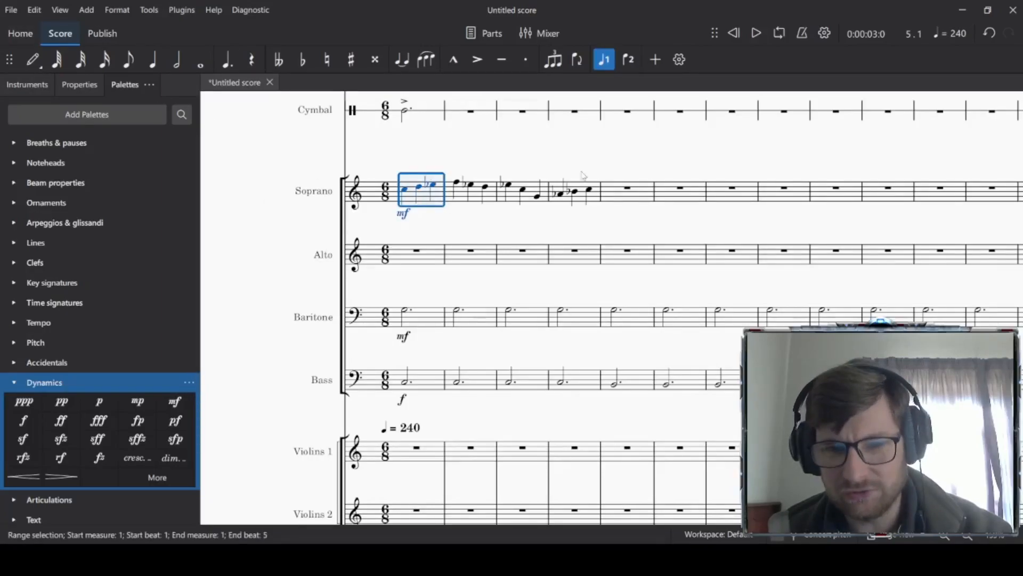
# Step: Copy Soprano measures 1 to 4 into the Alto staff starting at measure 1
pyautogui.keyDown('shift'); pyautogui.click(595, 200); pyautogui.keyUp('shift')
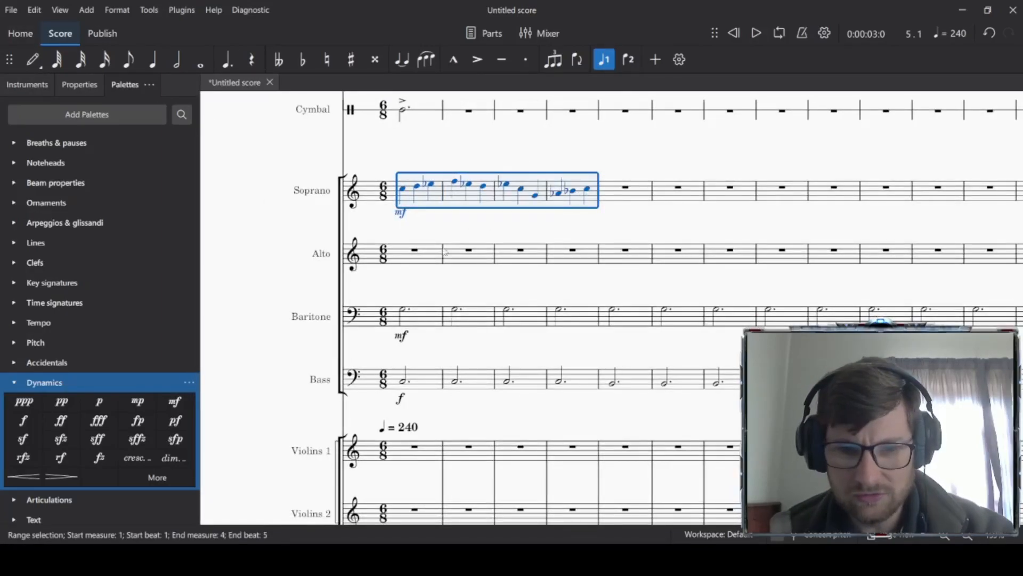
pyautogui.hotkey('ctrl', 'c')
pyautogui.click(408, 250)
pyautogui.hotkey('ctrl', 'v')
pyautogui.click(402, 251)
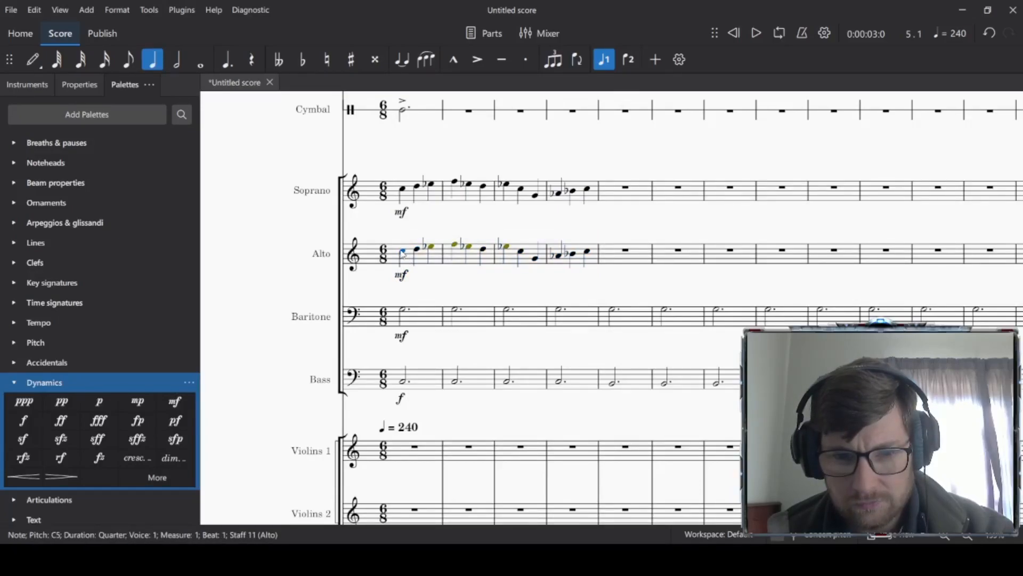
pyautogui.click(403, 189)
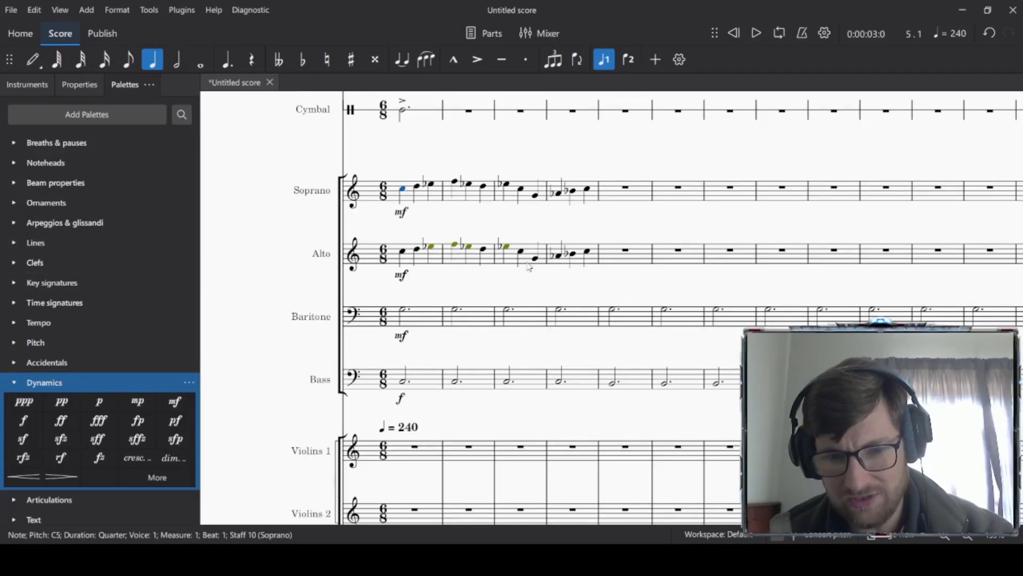
# Step: Lower the copied Alto notes in measures 1 to 4 by scale steps so the line starts on C4 without flats
pyautogui.click(403, 262)
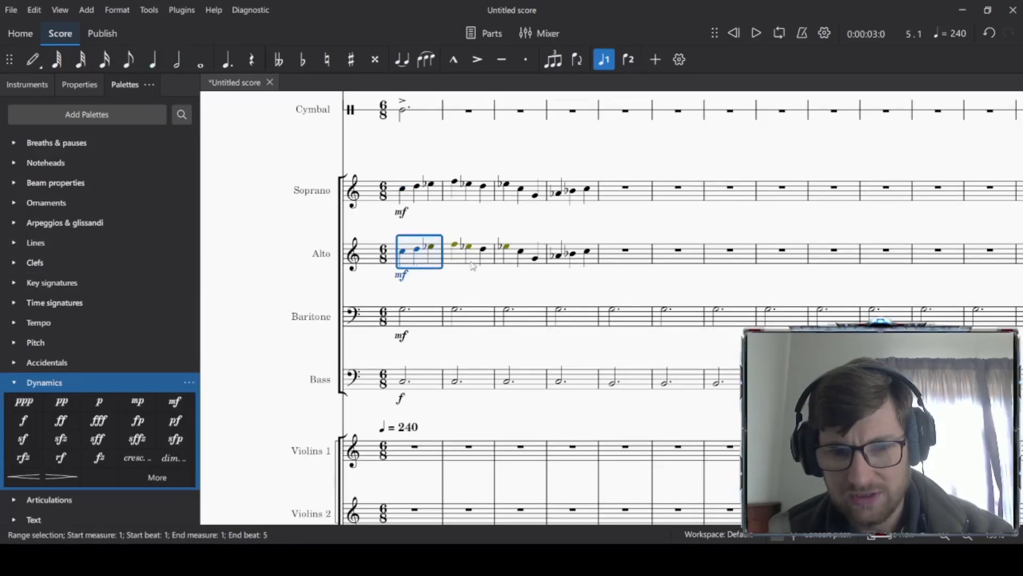
pyautogui.click(570, 265)
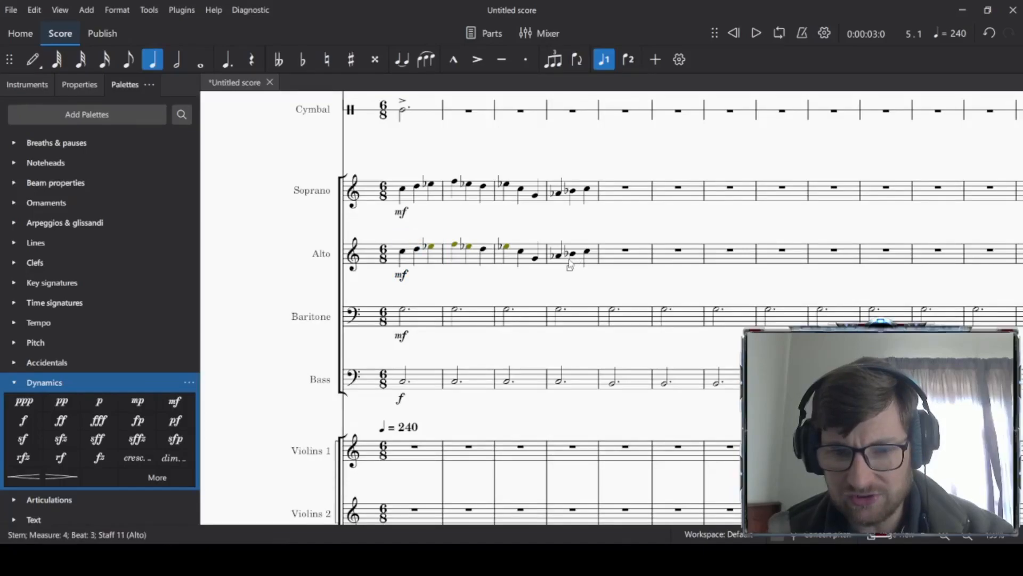
pyautogui.click(406, 263)
pyautogui.keyDown('shift'); pyautogui.click(569, 265); pyautogui.keyUp('shift')
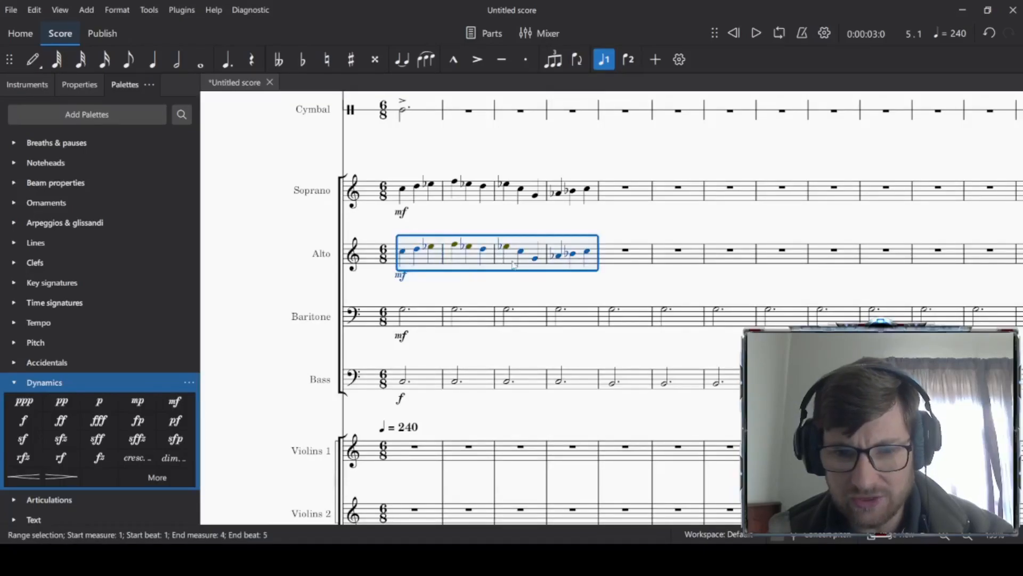
pyautogui.press('Down')
pyautogui.press('Down')
pyautogui.press('Down')
pyautogui.press('Down')
pyautogui.press('Down')
pyautogui.press('Down')
pyautogui.press('Down')
pyautogui.press('Down')
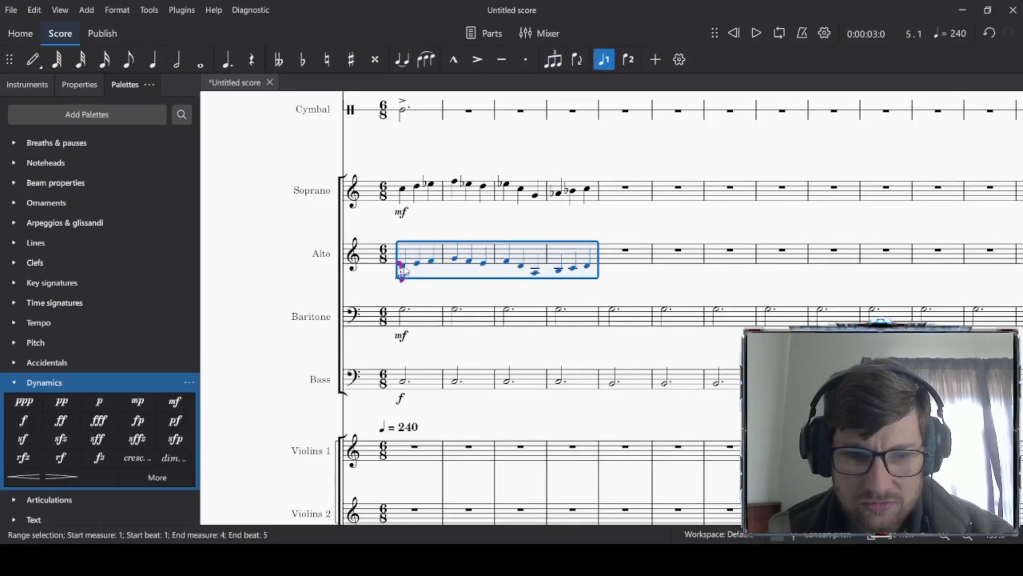
pyautogui.click(404, 269)
# Step: Play the passage from measure 1 to check the lowered Alto line against the Soprano
pyautogui.click(414, 261)
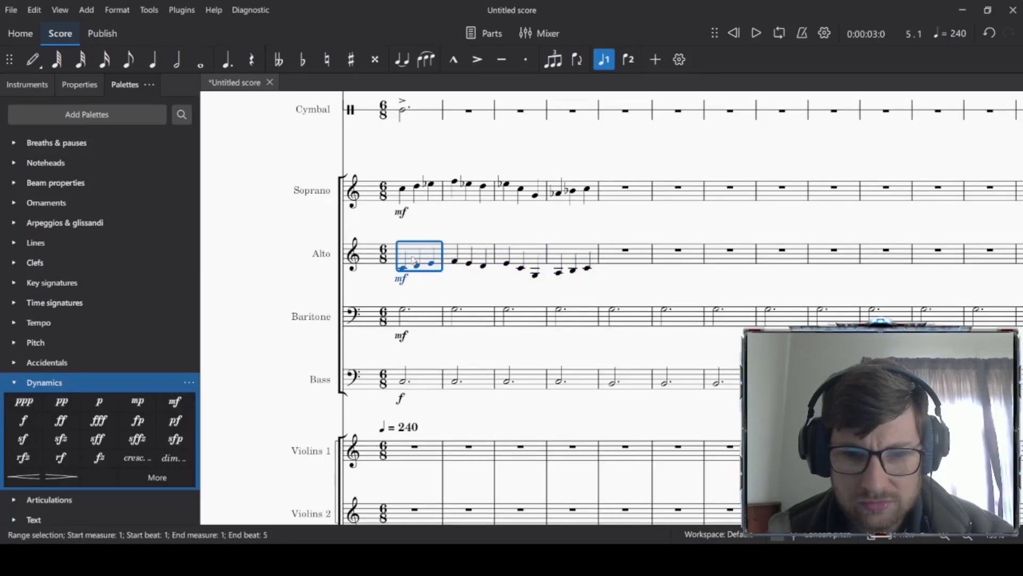
pyautogui.click(599, 297)
pyautogui.press('space')
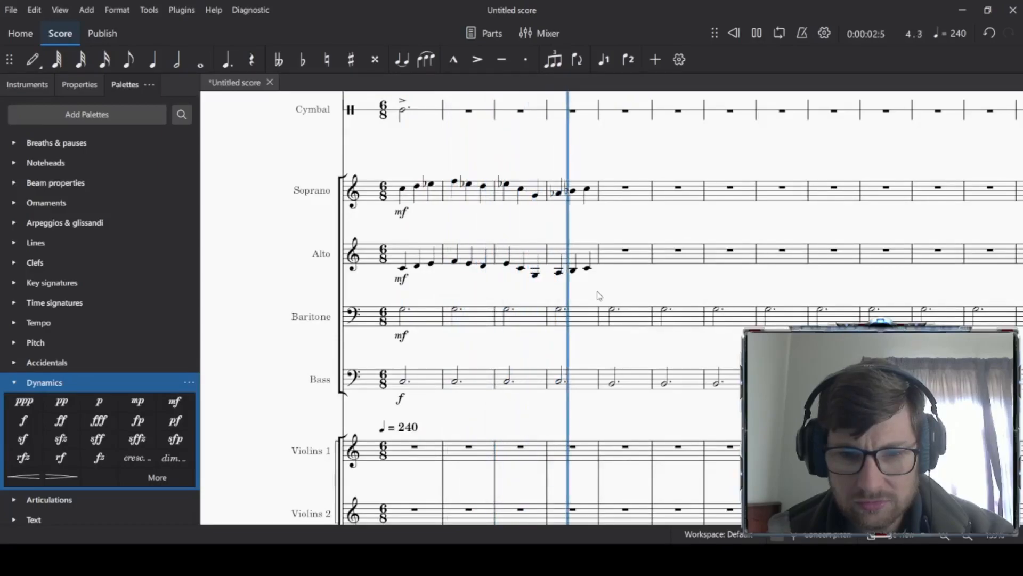
pyautogui.press('space')
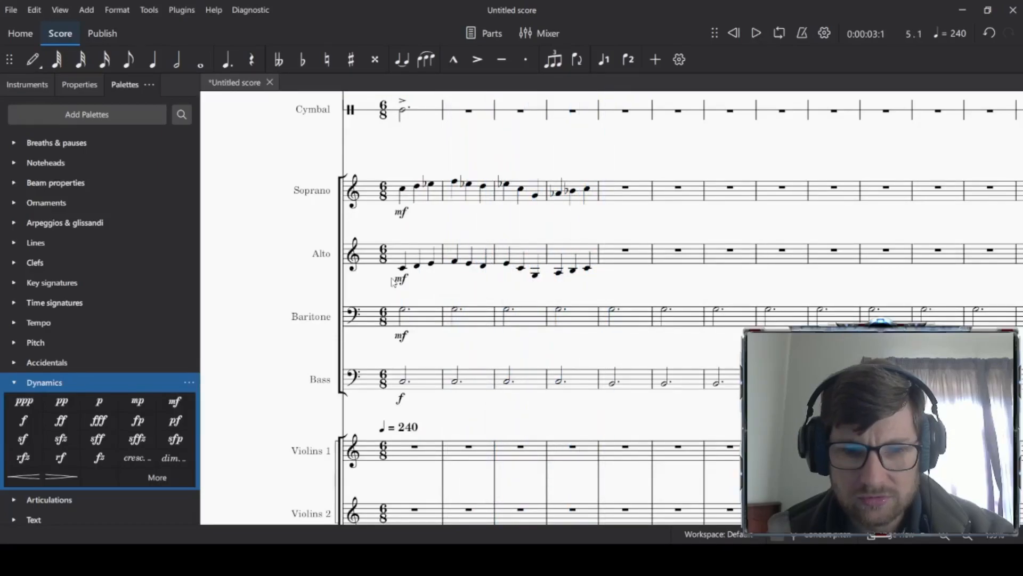
# Step: Replace the mf dynamics in measure 1 of the Soprano and Alto staves with f
pyautogui.click(402, 213)
pyautogui.press('Delete')
pyautogui.click(400, 279)
pyautogui.press('Delete')
pyautogui.click(410, 199)
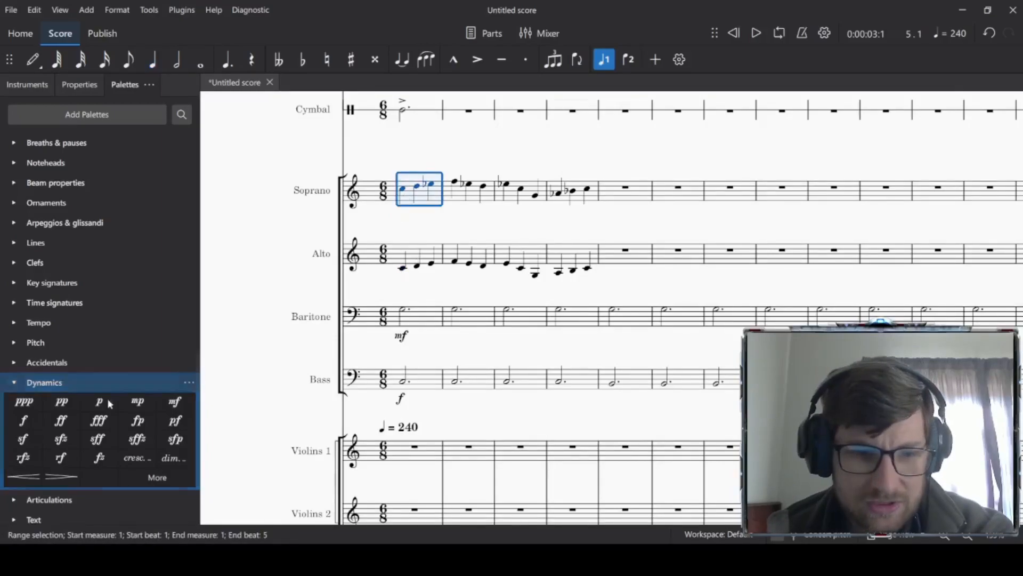
pyautogui.click(23, 421)
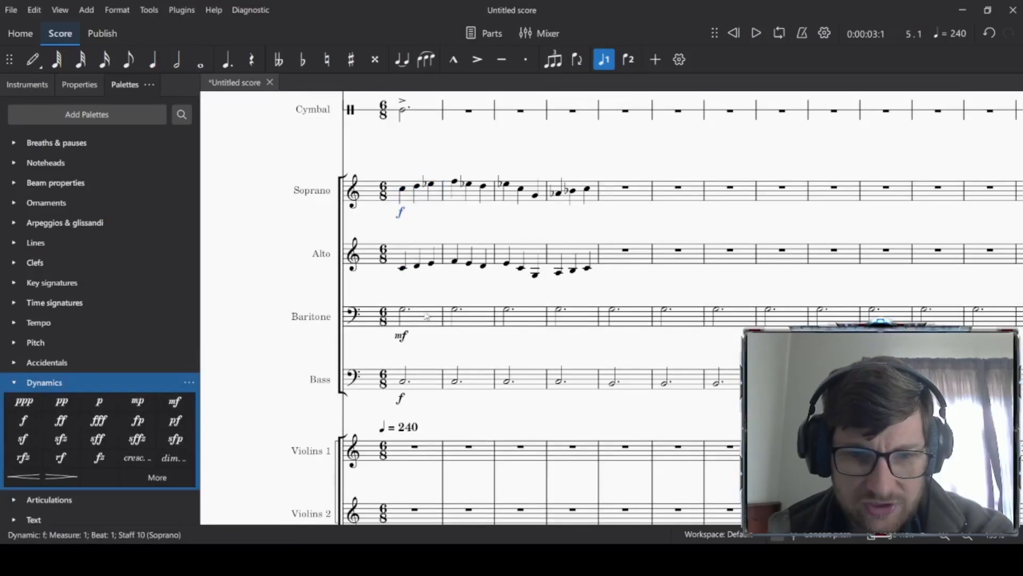
pyautogui.click(417, 253)
pyautogui.click(23, 421)
# Step: Play the passage to check the balance of the Soprano and Alto parts at f
pyautogui.press('Escape')
pyautogui.press('space')
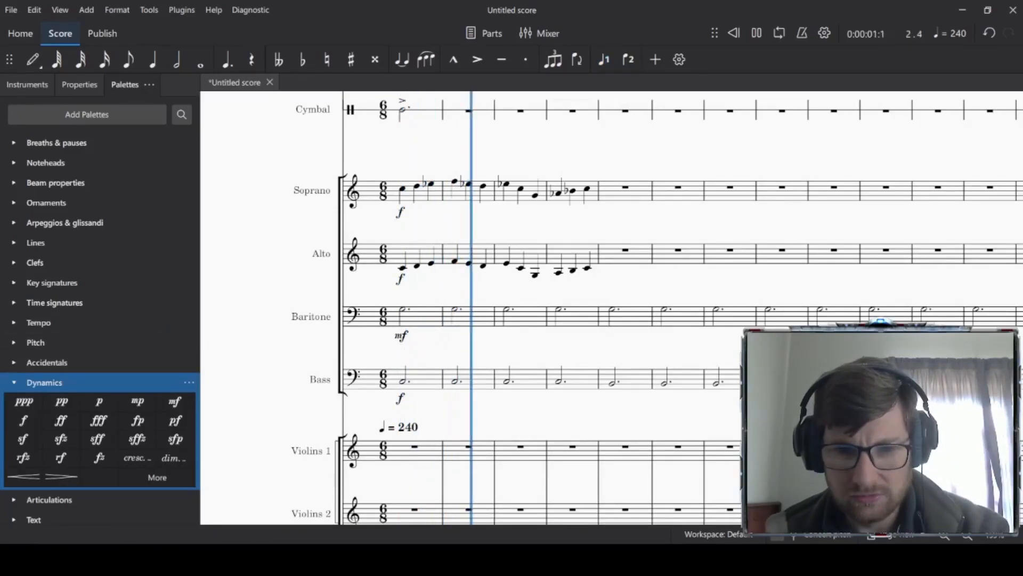
pyautogui.press('space')
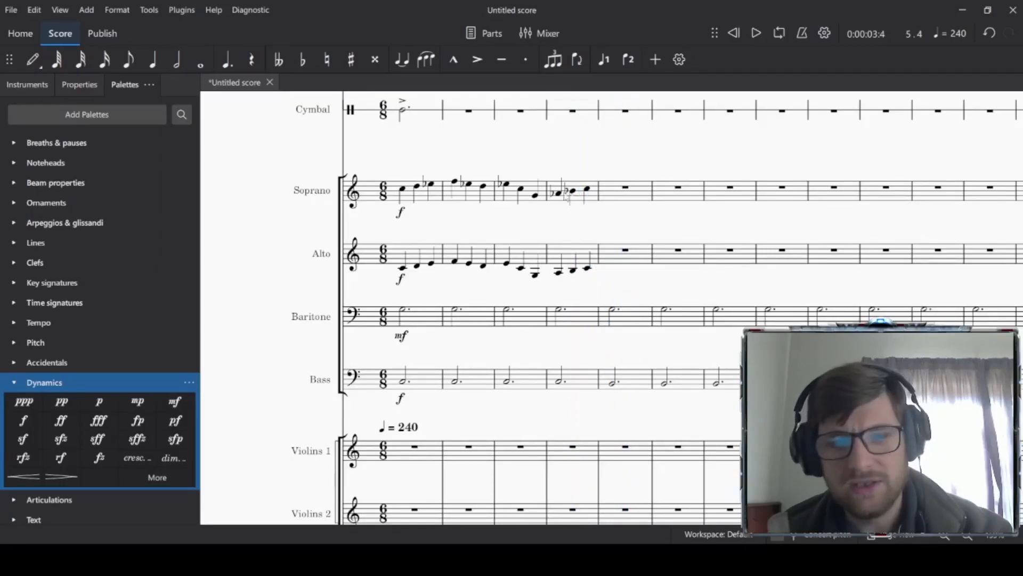
# Step: Change the second quarter note in Soprano measure 4 to B4 natural, comparing it with its neighbouring notes
pyautogui.click(558, 194)
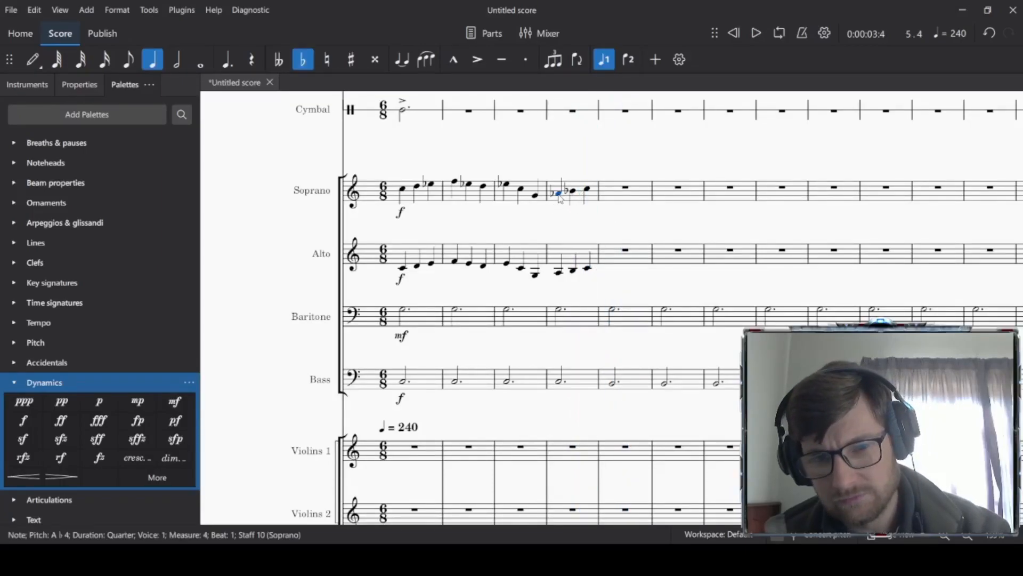
pyautogui.click(573, 192)
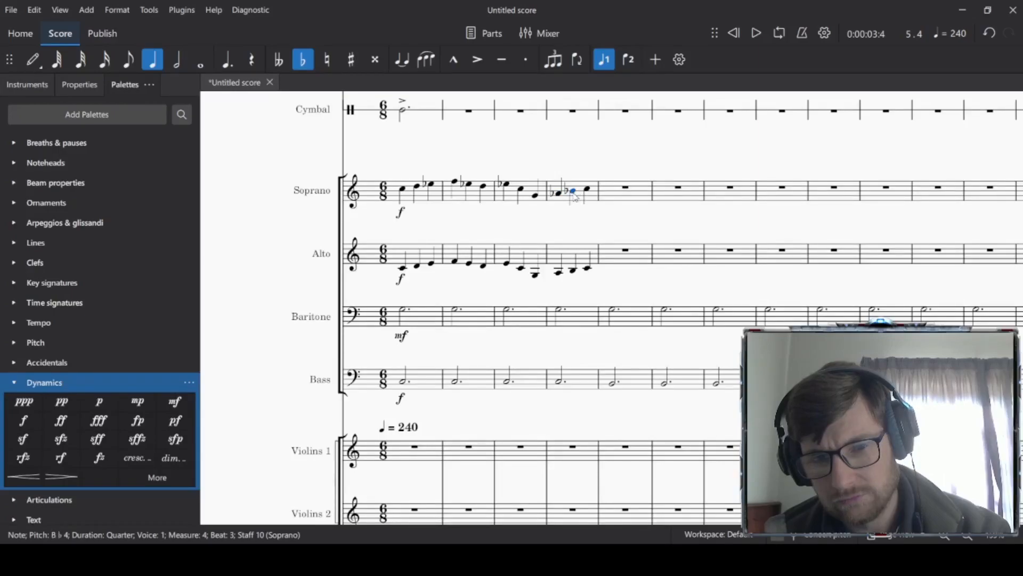
pyautogui.press('Left')
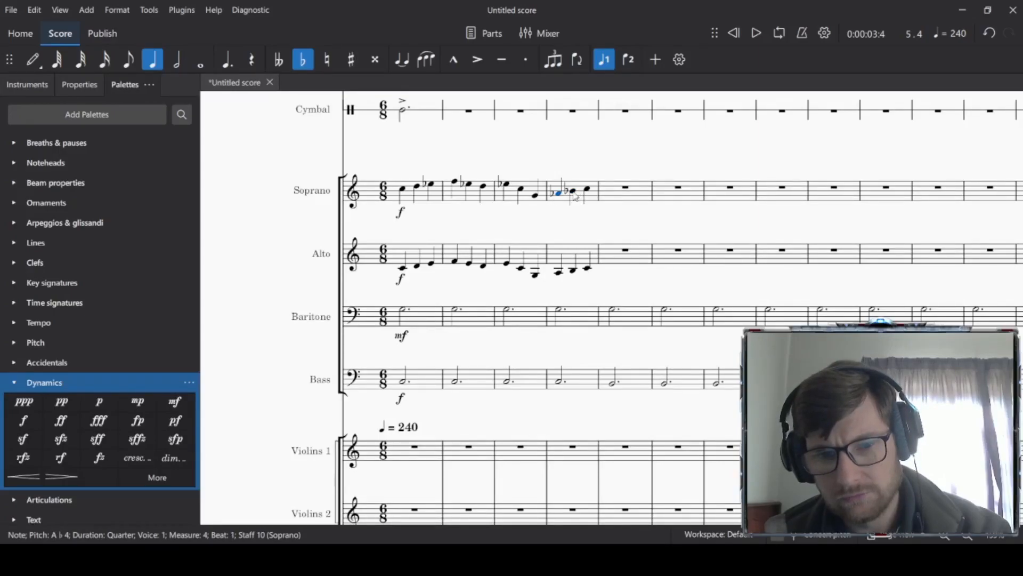
pyautogui.click(574, 193)
pyautogui.press('Down')
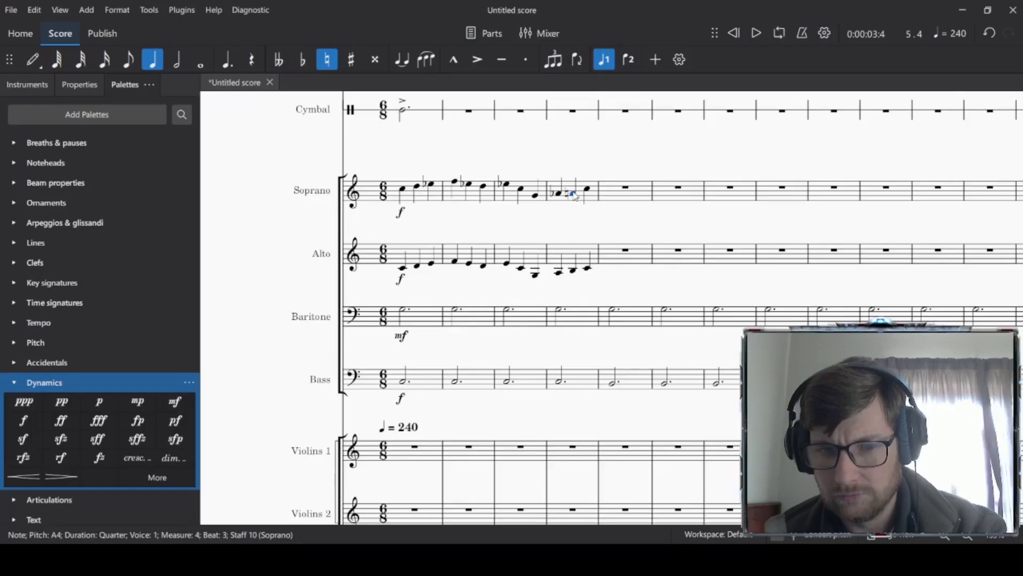
pyautogui.press('Up')
pyautogui.press('Up')
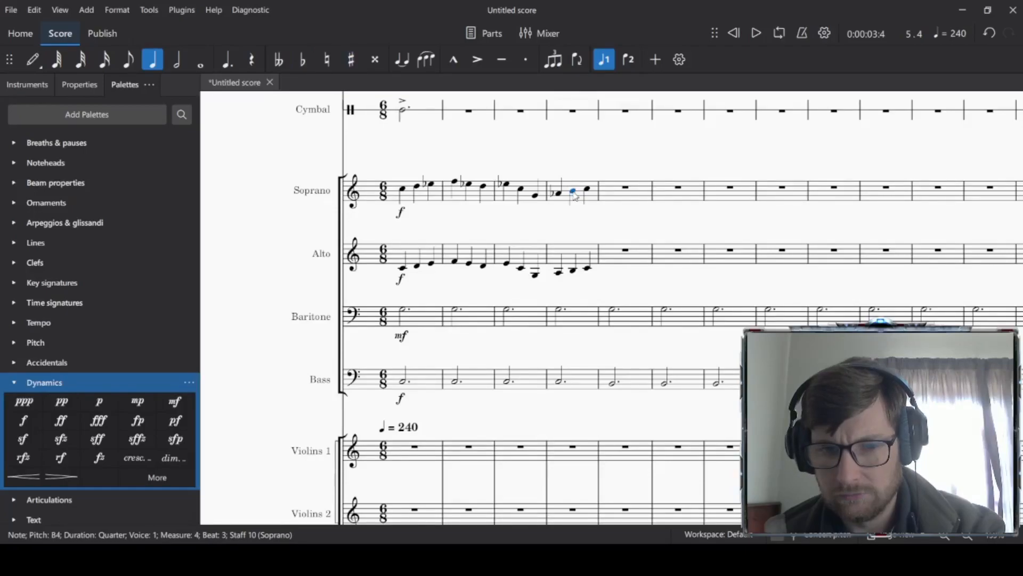
pyautogui.click(589, 188)
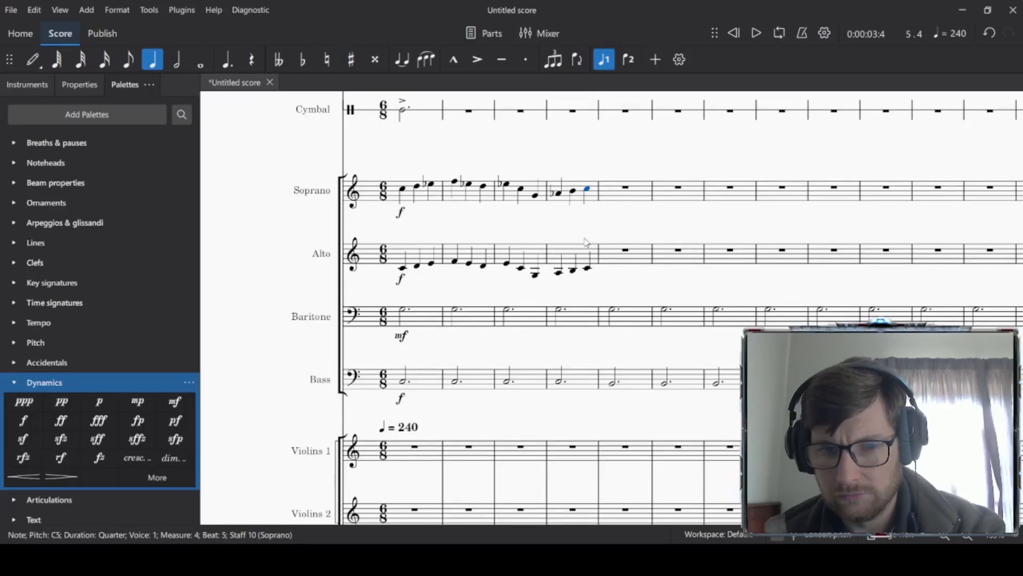
# Step: Check the last two notes of Alto measure 4 and flatten the E notes in Alto measures 1 and 2 to E♭4
pyautogui.click(573, 271)
pyautogui.click(589, 269)
pyautogui.click(431, 264)
pyautogui.press('-')
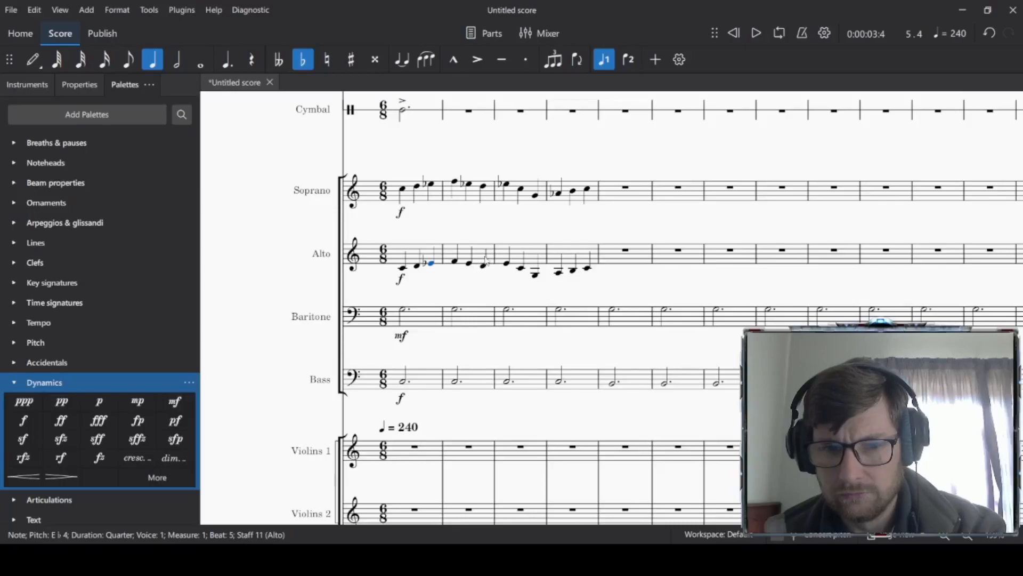
pyautogui.click(469, 264)
pyautogui.press('-')
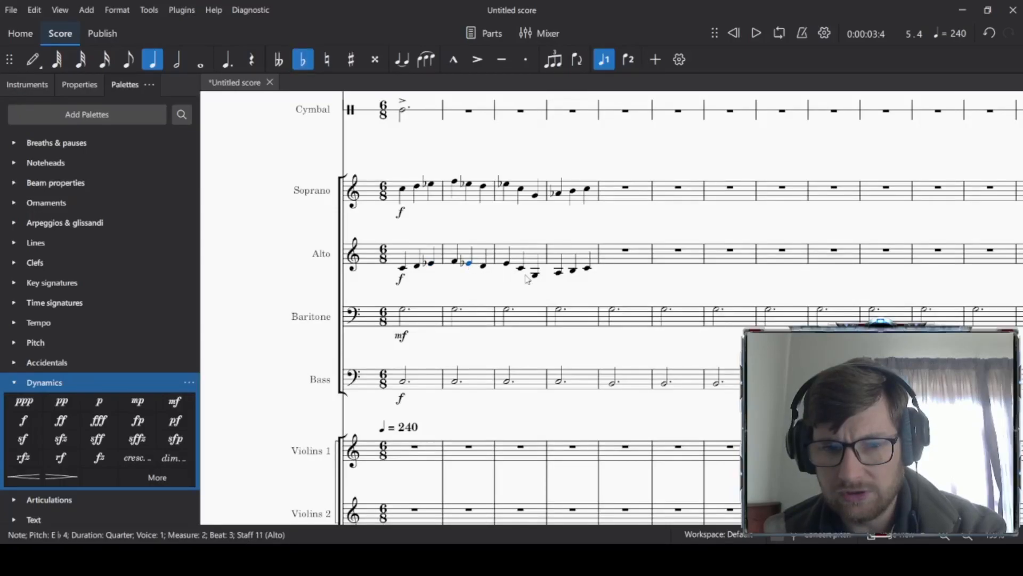
# Step: Flatten the first note of Alto measure 3 to E♭ and the first note of Alto measure 4 to A♭3
pyautogui.press('Right')
pyautogui.press('-')
pyautogui.click(559, 274)
pyautogui.press('-')
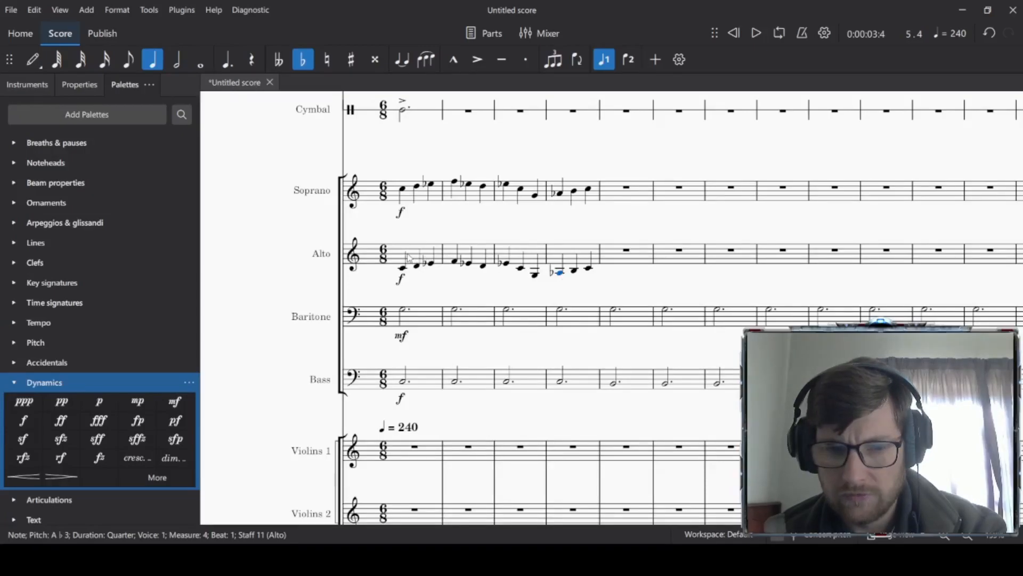
# Step: Play the opening four measures to check the Soprano melody against its Alto doubling
pyautogui.click(429, 260)
pyautogui.click(492, 293)
pyautogui.press('space')
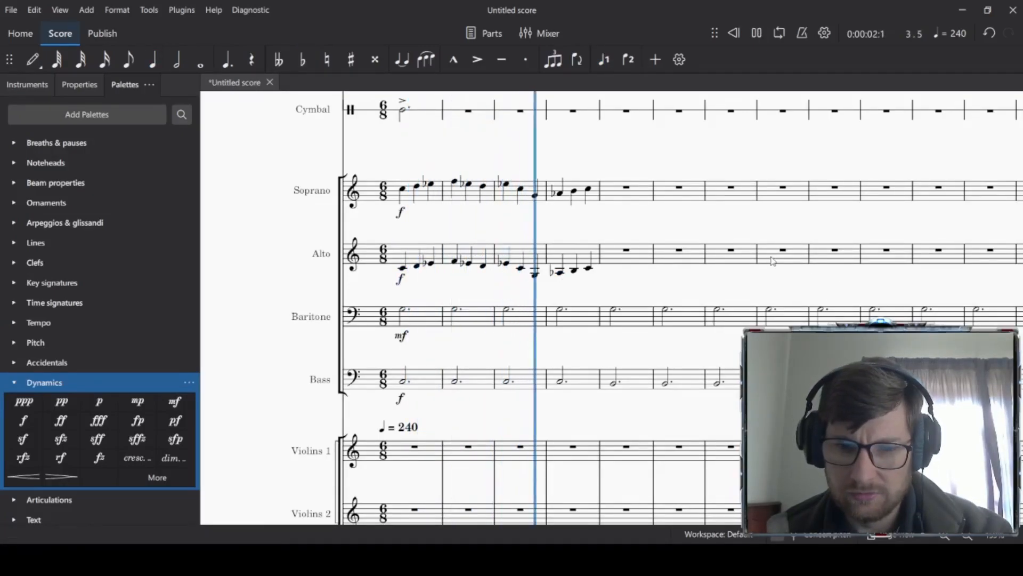
pyautogui.press('space')
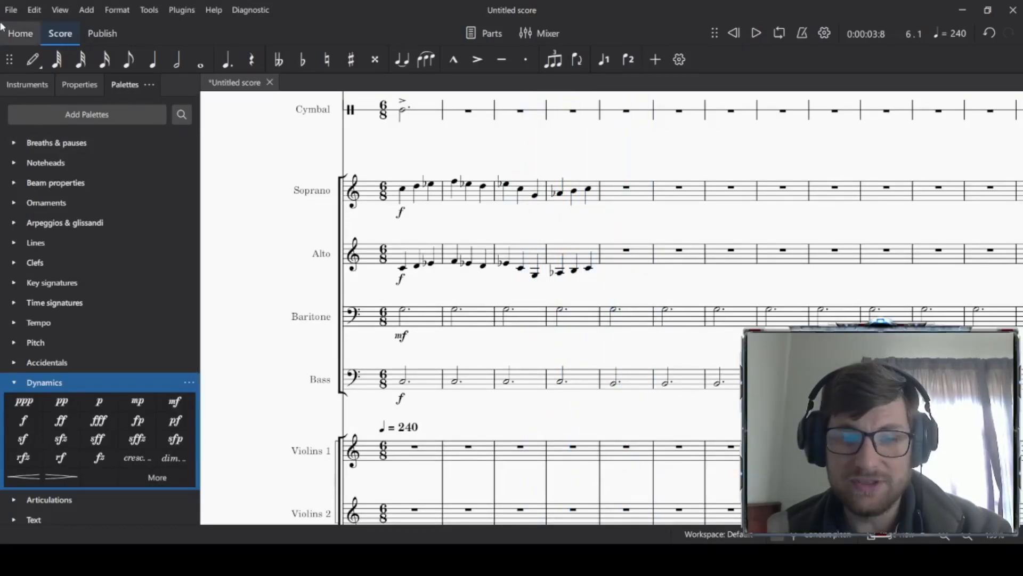
# Step: Enter the quarter notes G5, F5 and E♭5 in measure 5 of the Soprano staff
pyautogui.moveTo(661, 222); pyautogui.dragTo(513, 281)
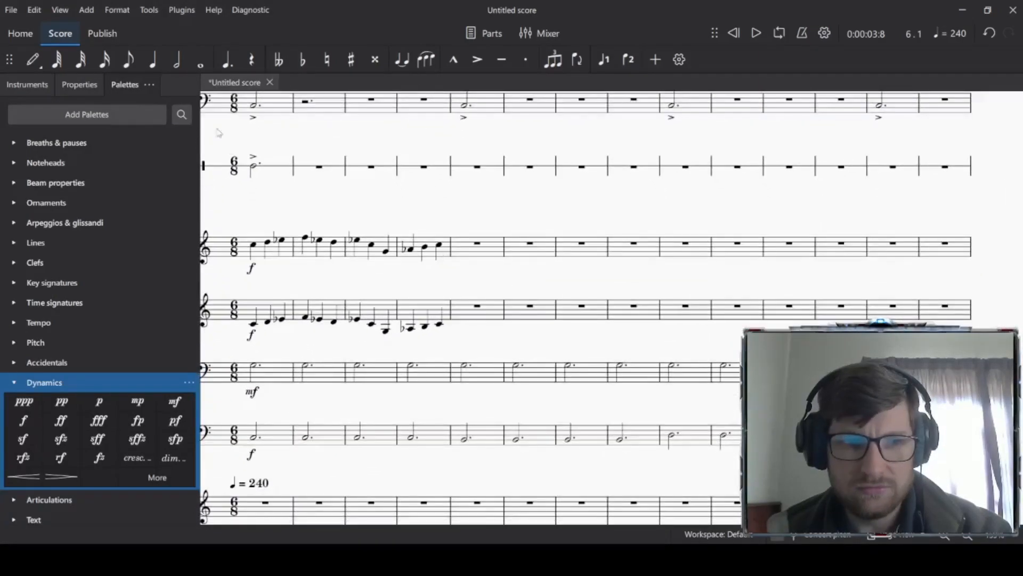
pyautogui.click(31, 61)
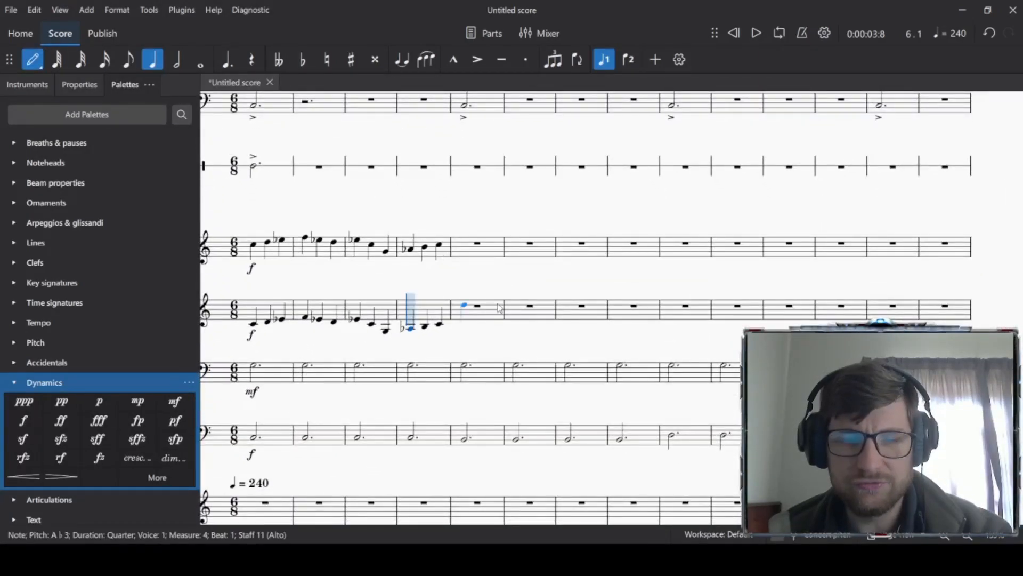
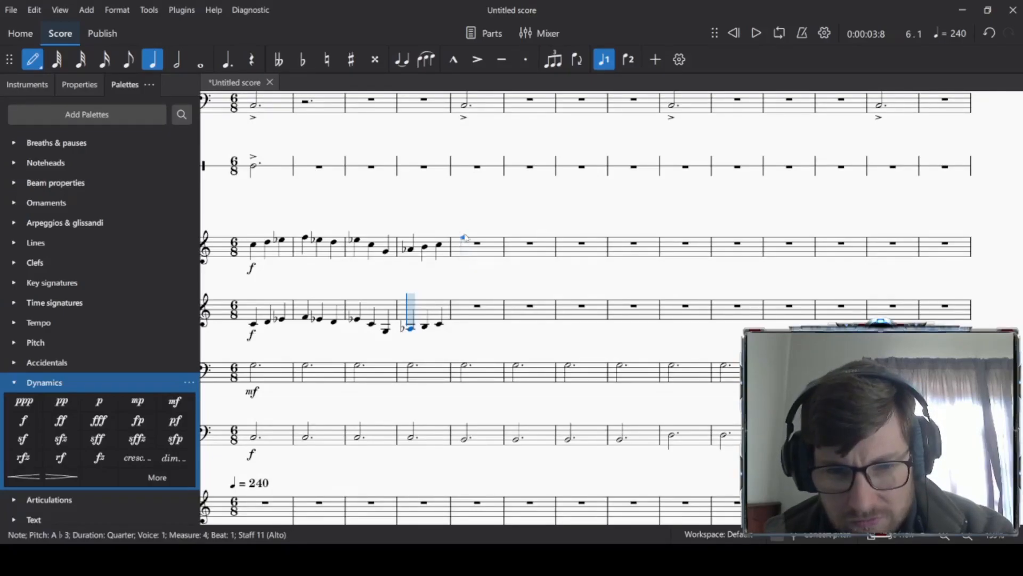
pyautogui.click(464, 242)
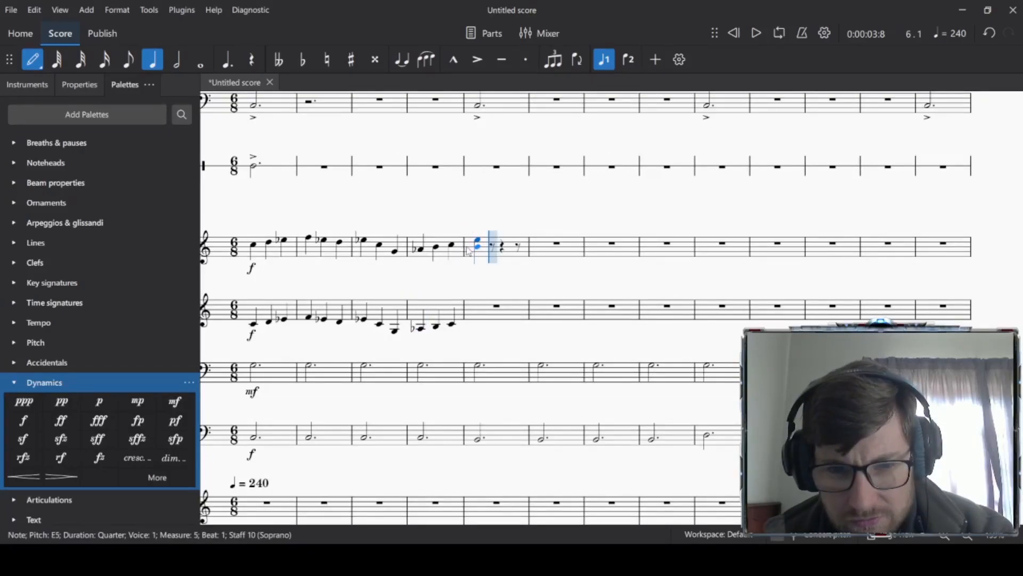
pyautogui.press('Up')
pyautogui.press('Up')
pyautogui.press('Up')
pyautogui.click(491, 238)
pyautogui.press('Down')
pyautogui.press('Down')
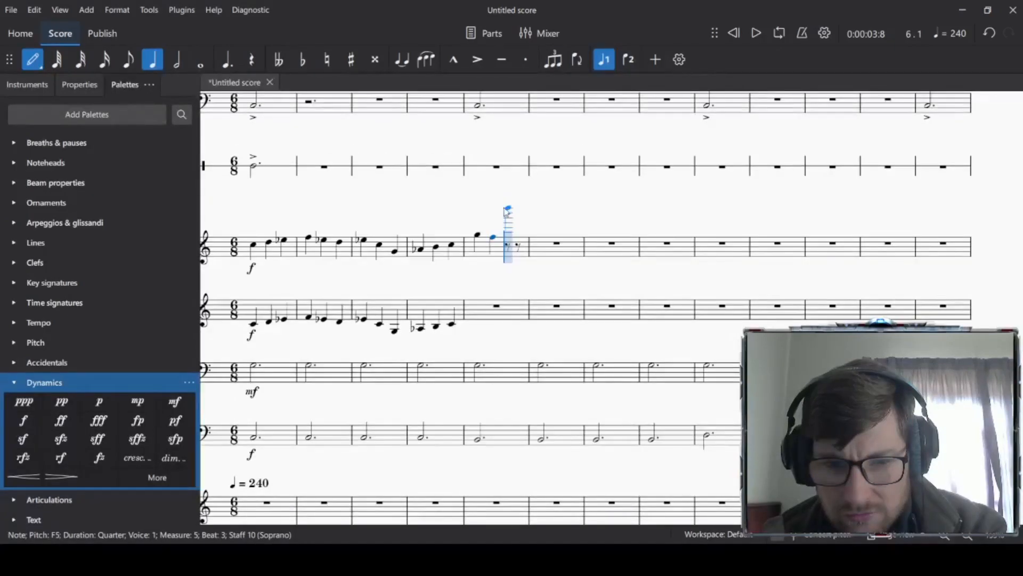
pyautogui.click(501, 240)
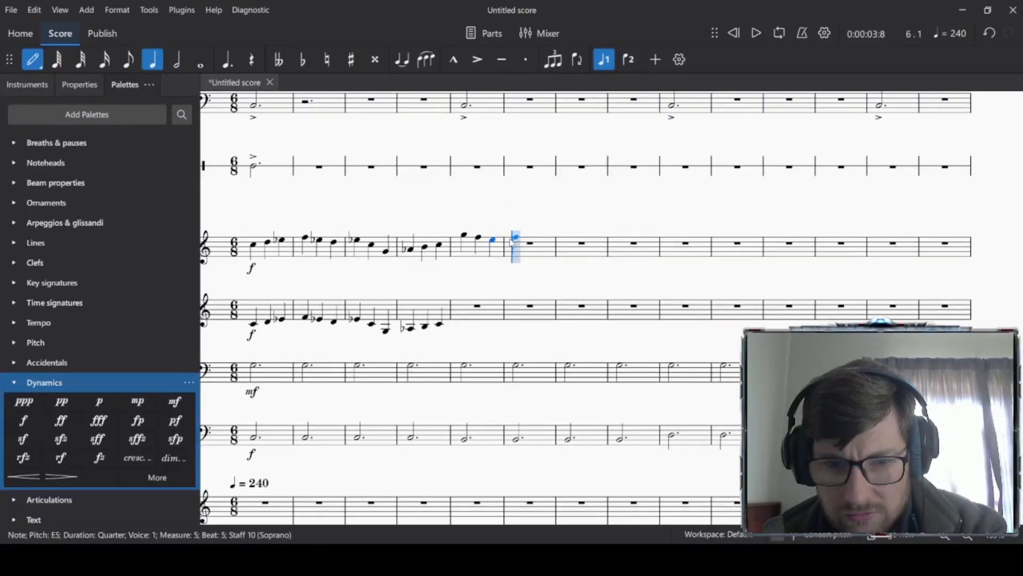
pyautogui.press('Down')
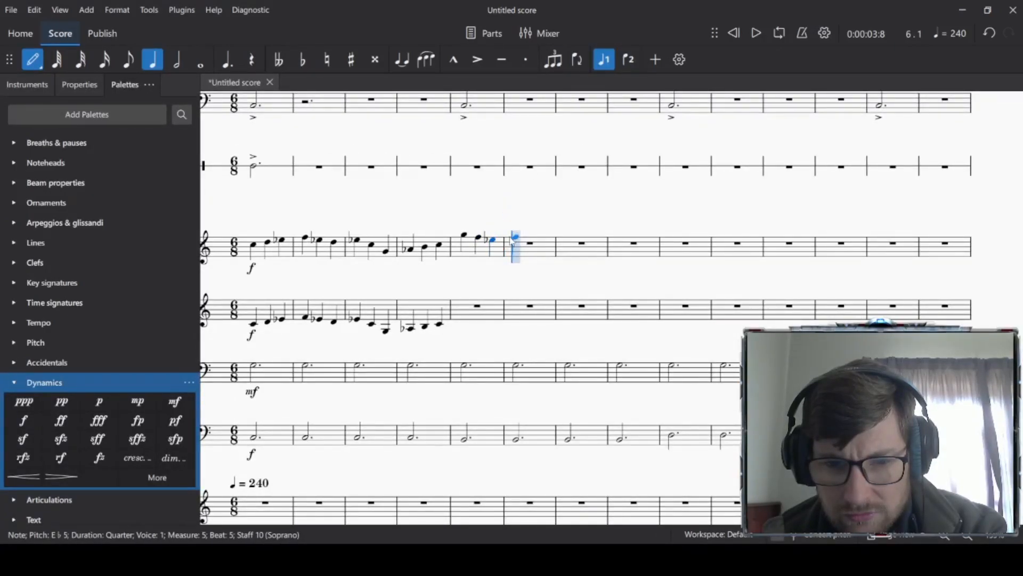
# Step: Continue the Soprano melody in quarter notes with F5, E♭5, D5 in measure 6 and C5, D5, E♭5 in measure 7
pyautogui.click(512, 238)
pyautogui.click(547, 239)
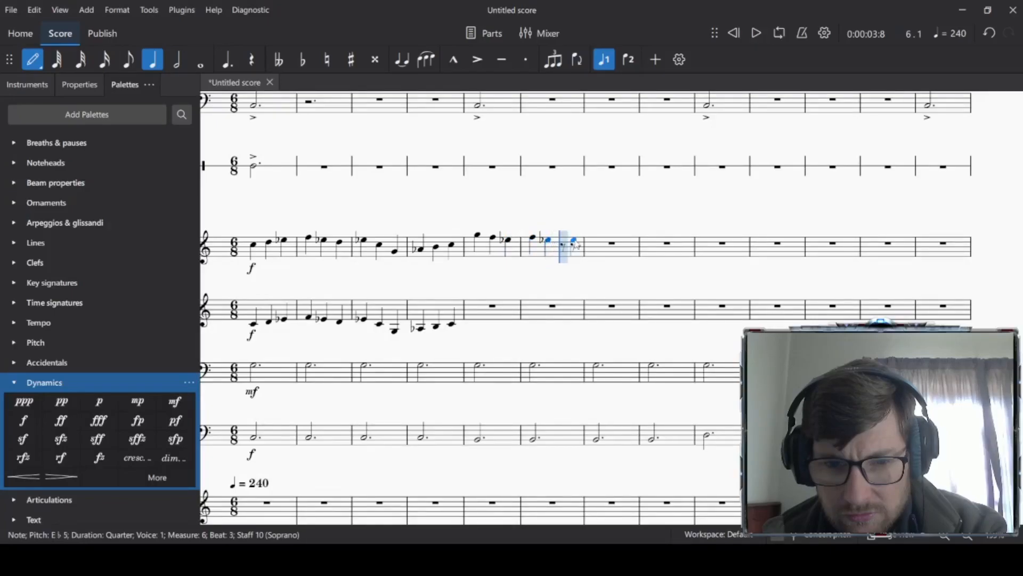
pyautogui.click(560, 243)
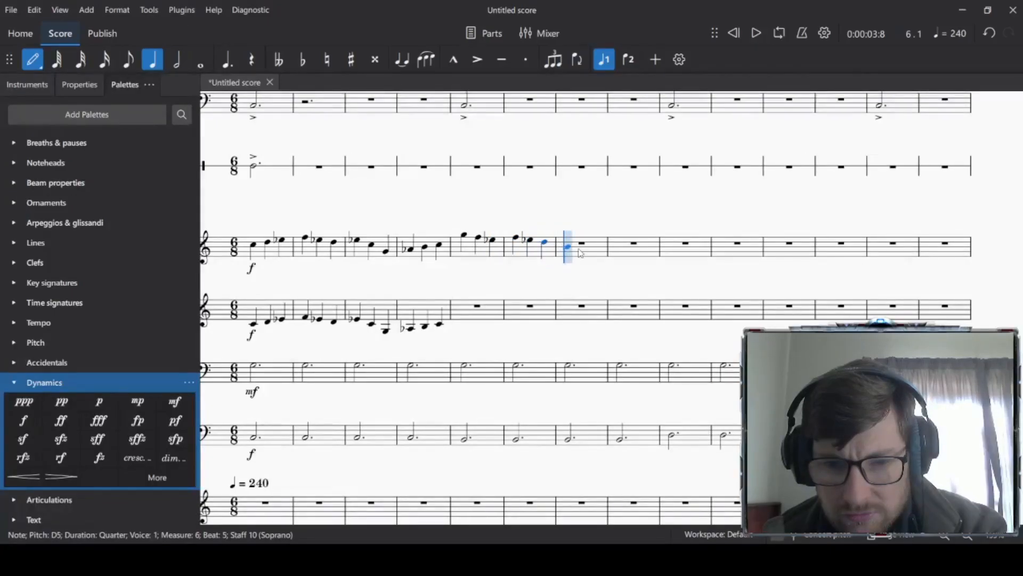
pyautogui.click(578, 245)
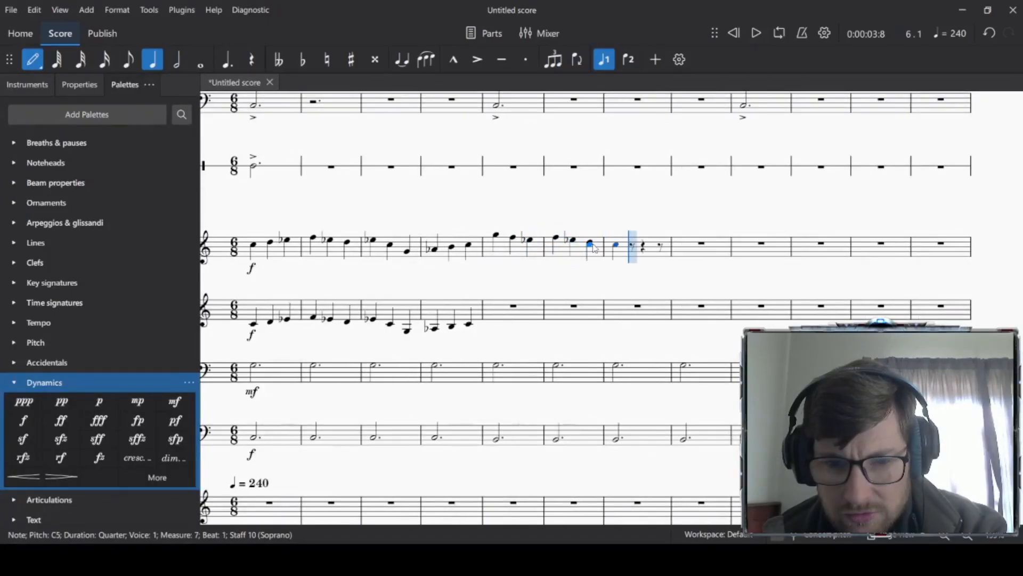
pyautogui.click(633, 242)
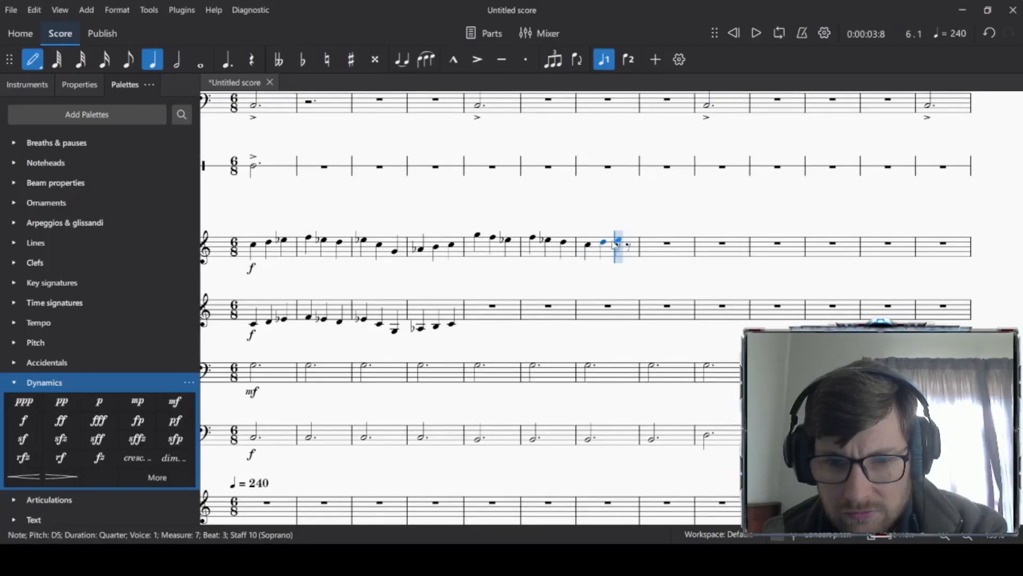
pyautogui.click(615, 243)
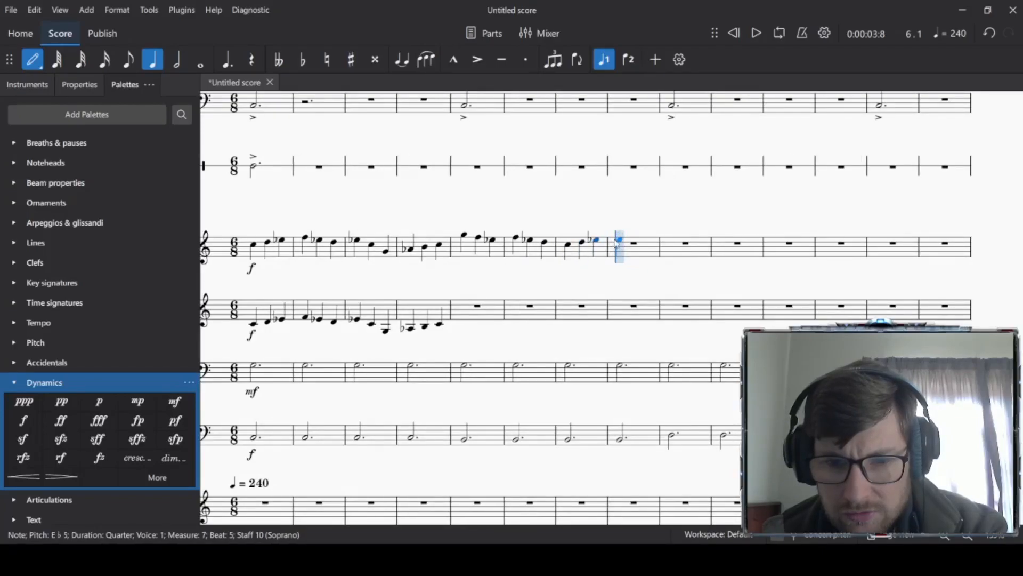
# Step: Enter Soprano quarter notes F5, G5, A♭5 in measure 8 and G5, C6, B♭5 in measure 9
pyautogui.press('f')
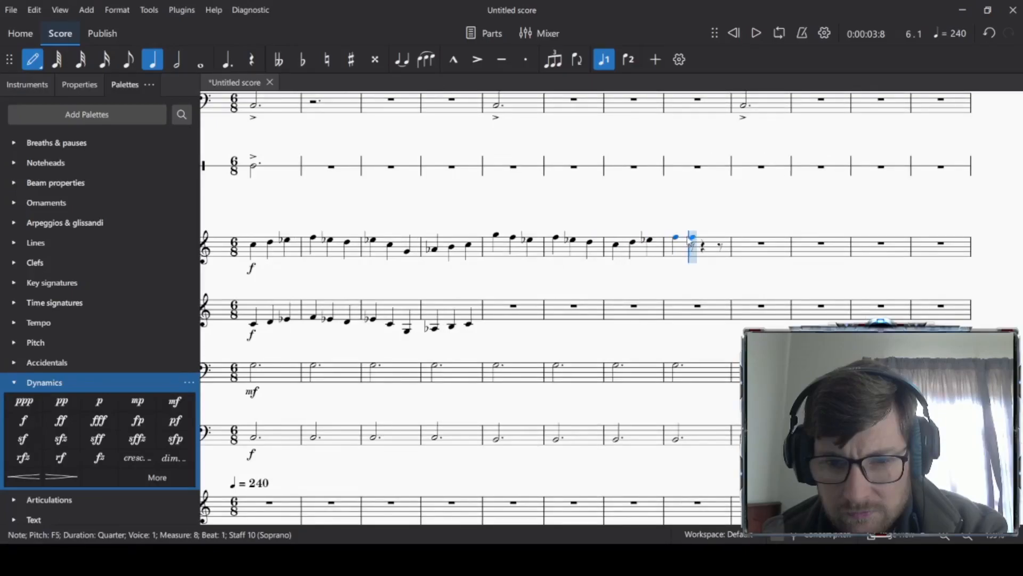
pyautogui.press('g')
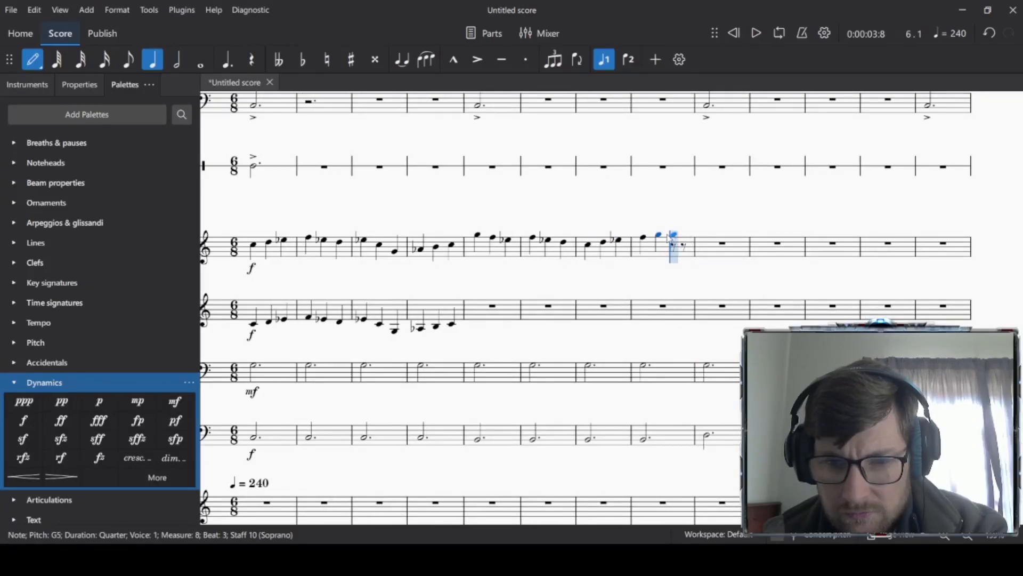
pyautogui.press('a')
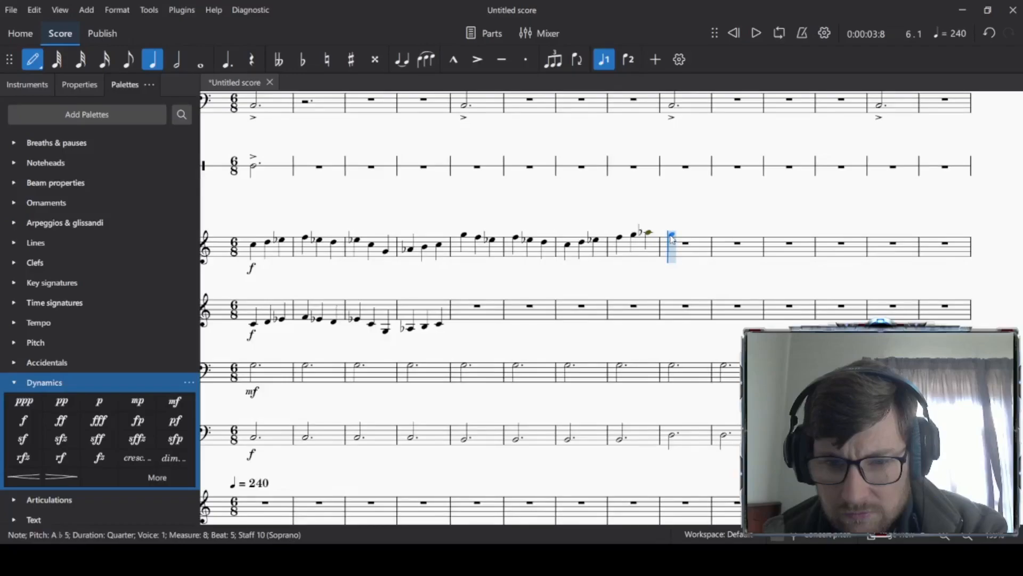
pyautogui.press('g')
pyautogui.press('b')
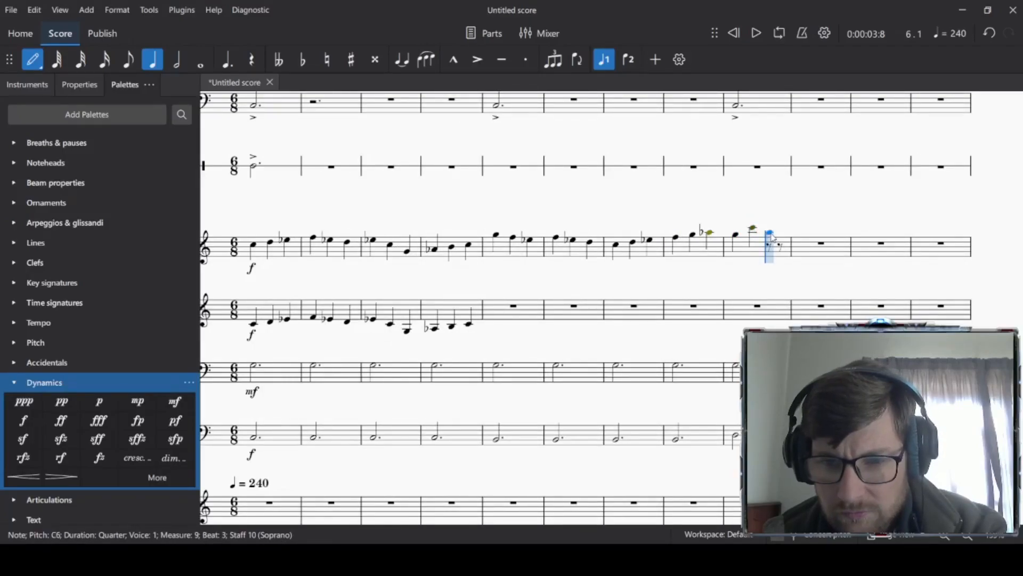
pyautogui.press('a')
pyautogui.press('Up')
pyautogui.press('Up')
pyautogui.press('Down')
# Step: Fill Soprano measure 10 with the quarter notes A♭5, G5 and F5
pyautogui.press('a')
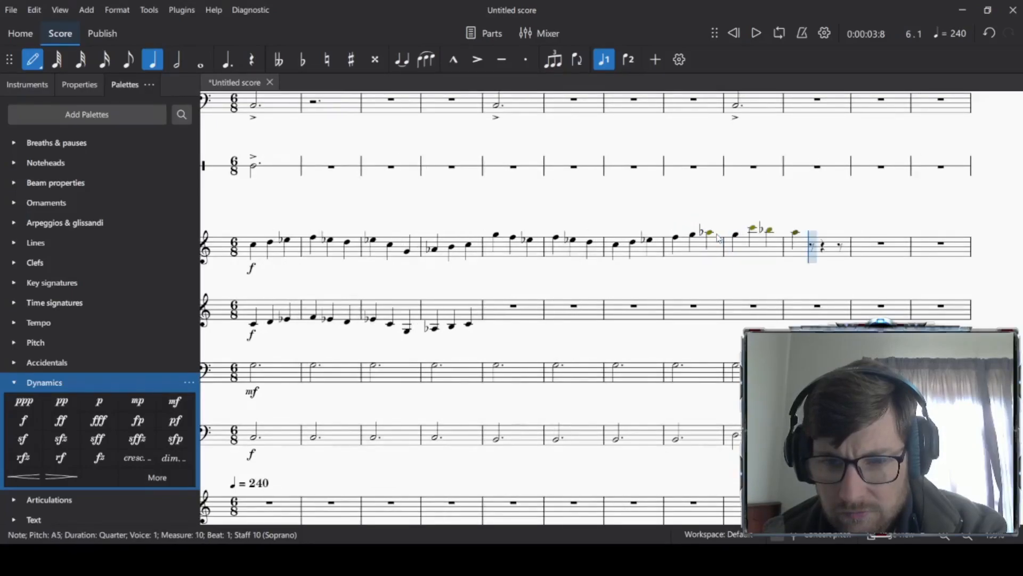
pyautogui.press('Down')
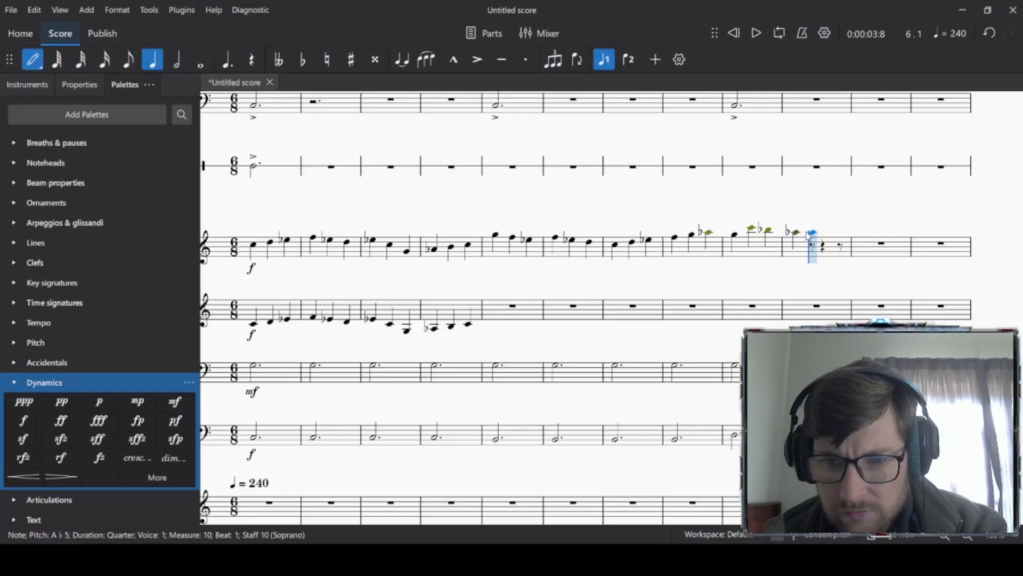
pyautogui.press('g')
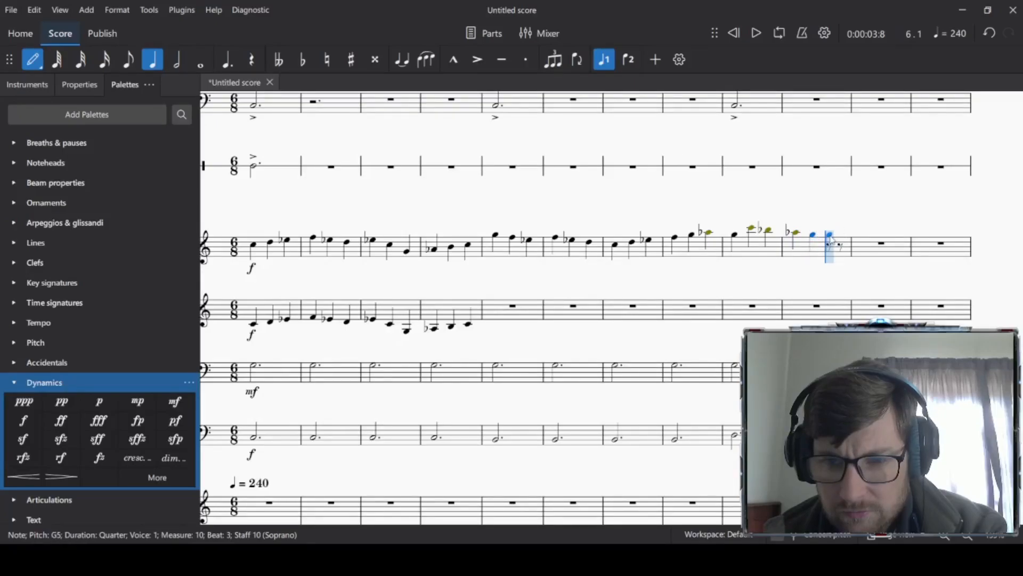
pyautogui.press('e')
pyautogui.press('Up')
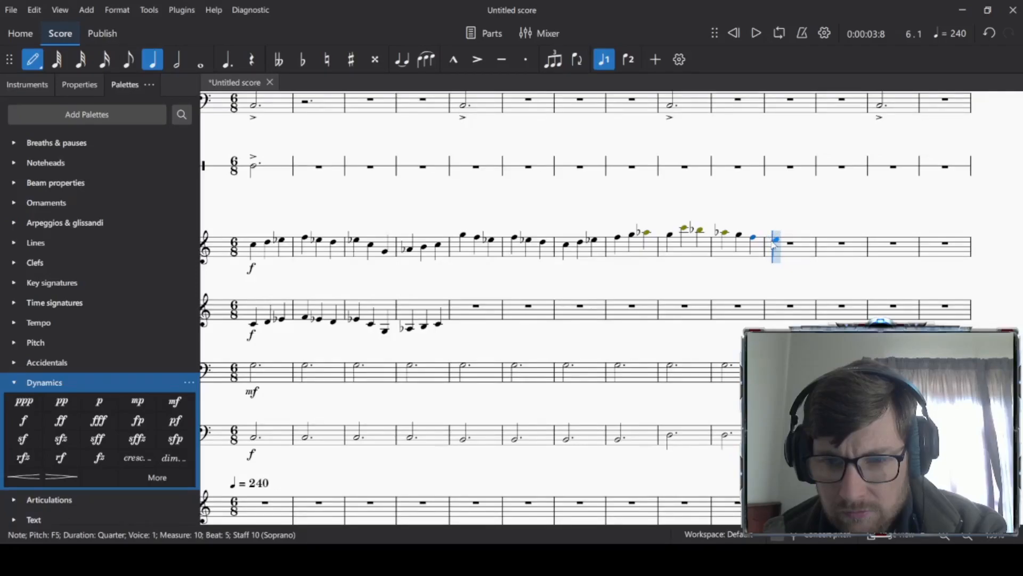
# Step: Enter Soprano quarter notes E♭5, D5, C5 in measure 11 and B4, C5, D5 in measure 12
pyautogui.press('e')
pyautogui.press('Down')
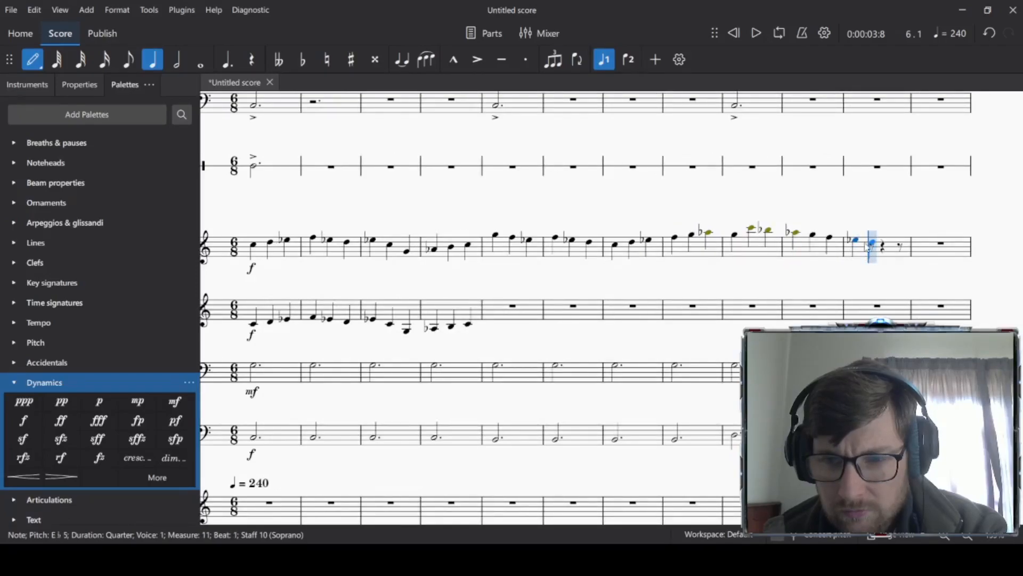
pyautogui.press('d')
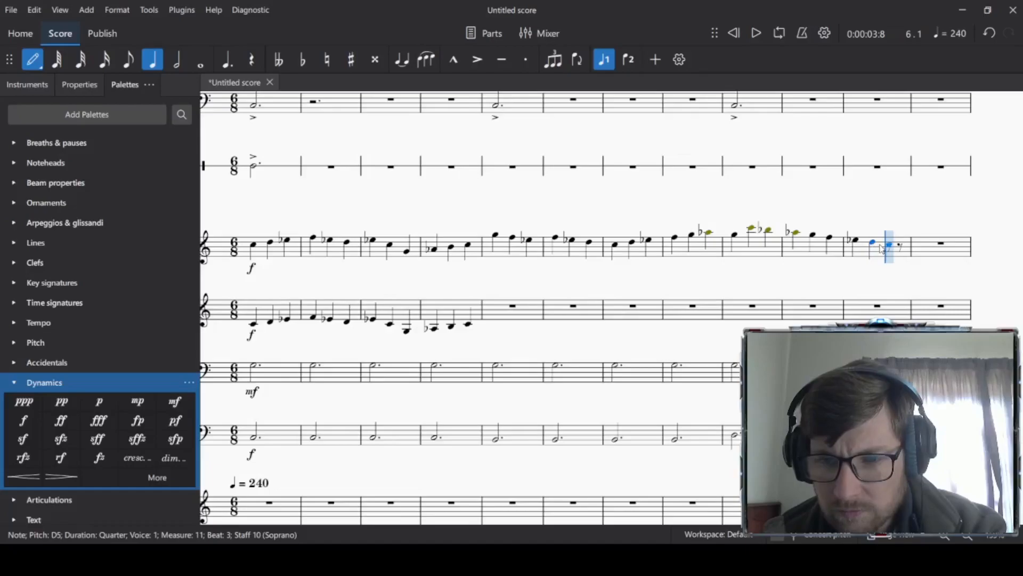
pyautogui.press('c')
pyautogui.press('b')
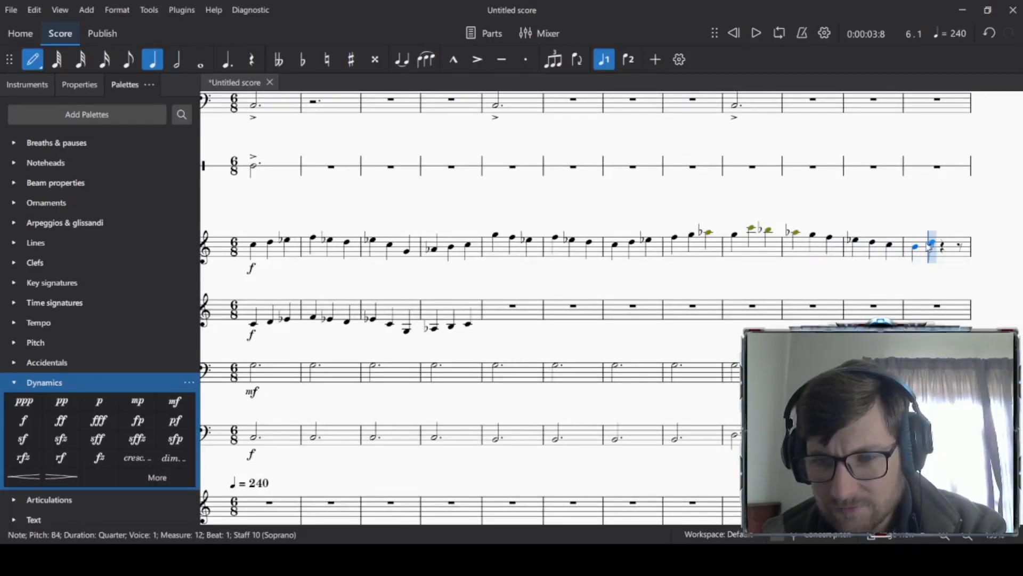
pyautogui.press('c')
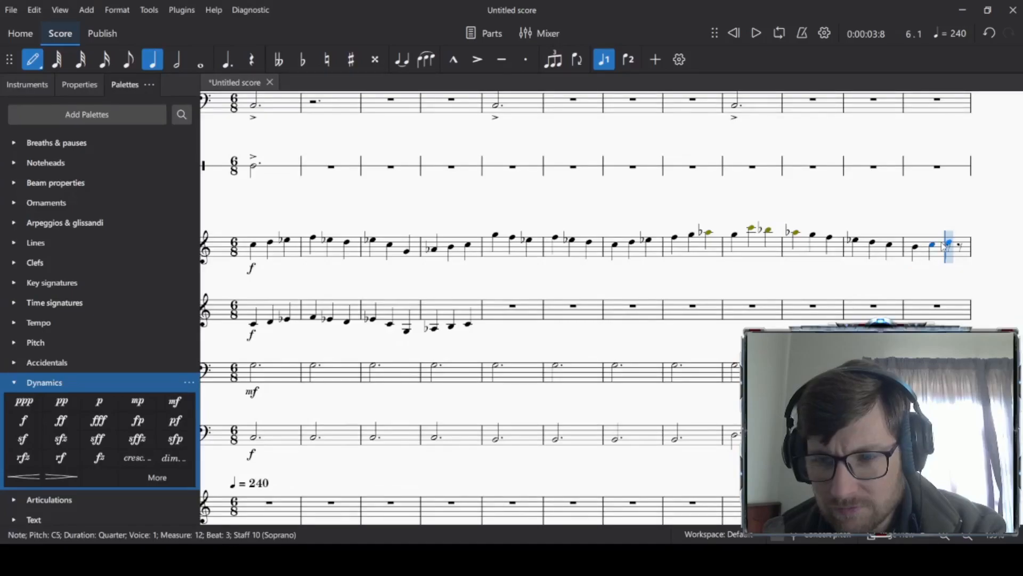
pyautogui.press('d')
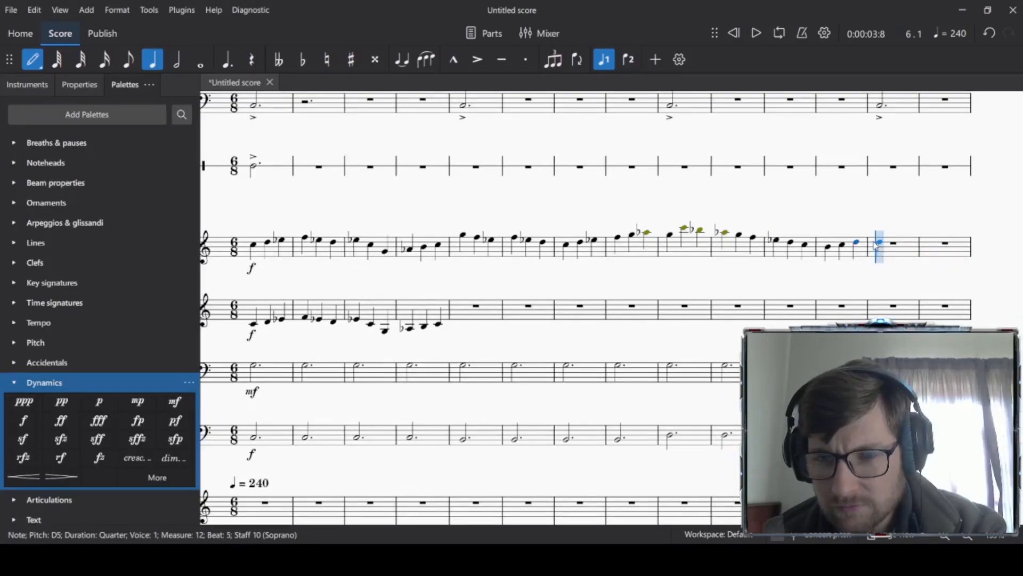
# Step: Begin Soprano measure 13 with the quarter notes E♭5 and C5
pyautogui.press('e')
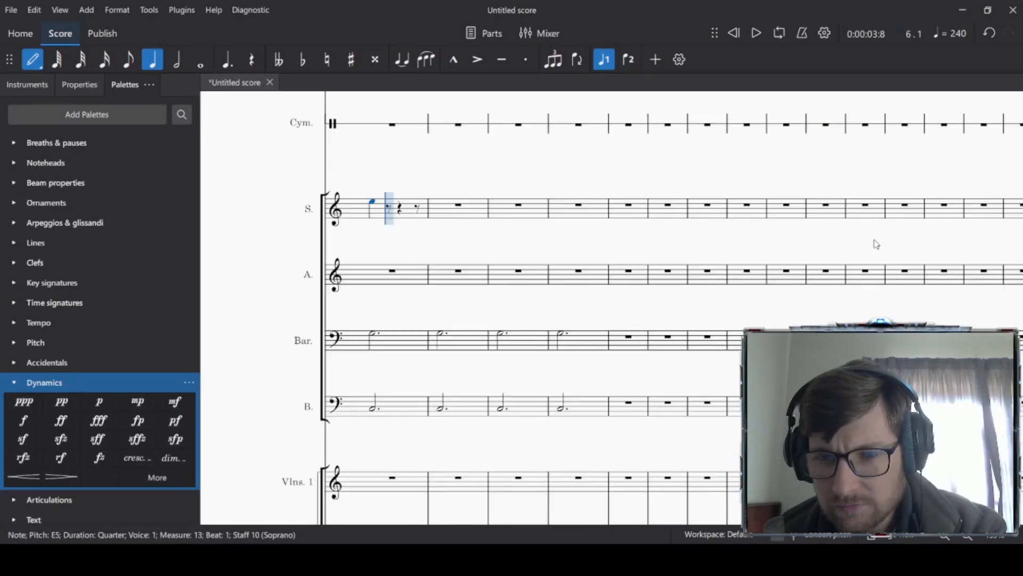
pyautogui.press('Down')
pyautogui.press('c')
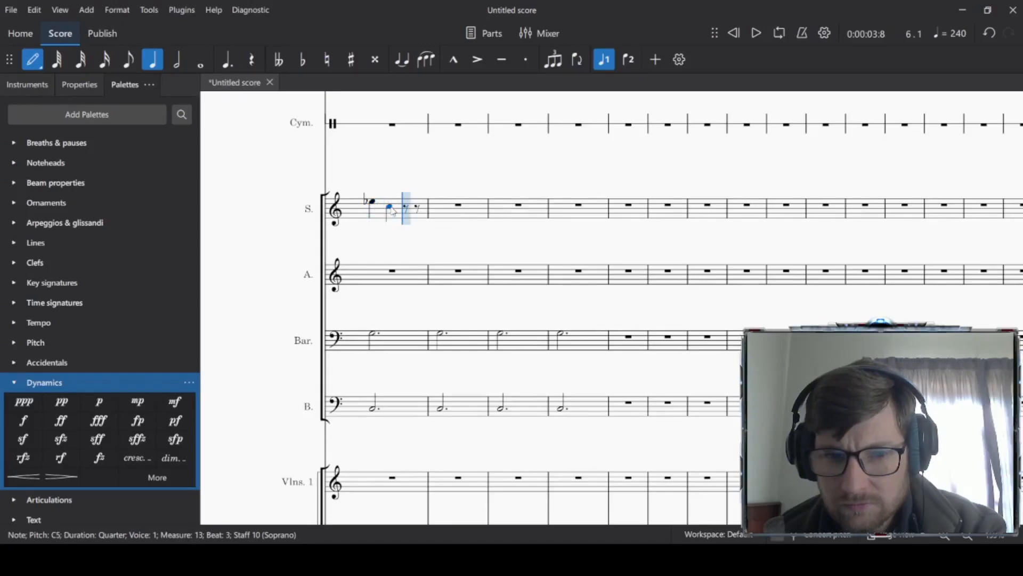
pyautogui.press('a')
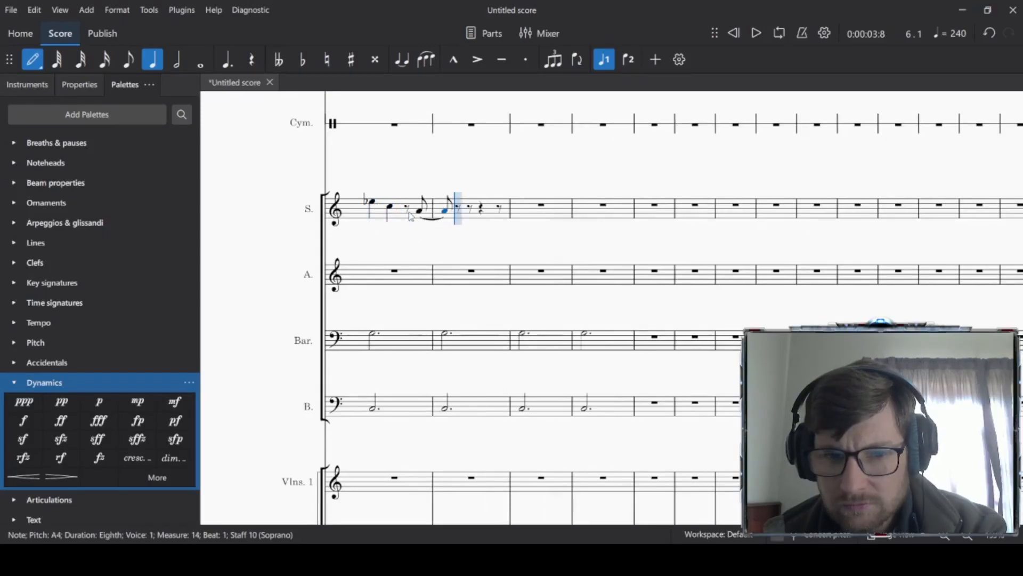
pyautogui.press('Delete')
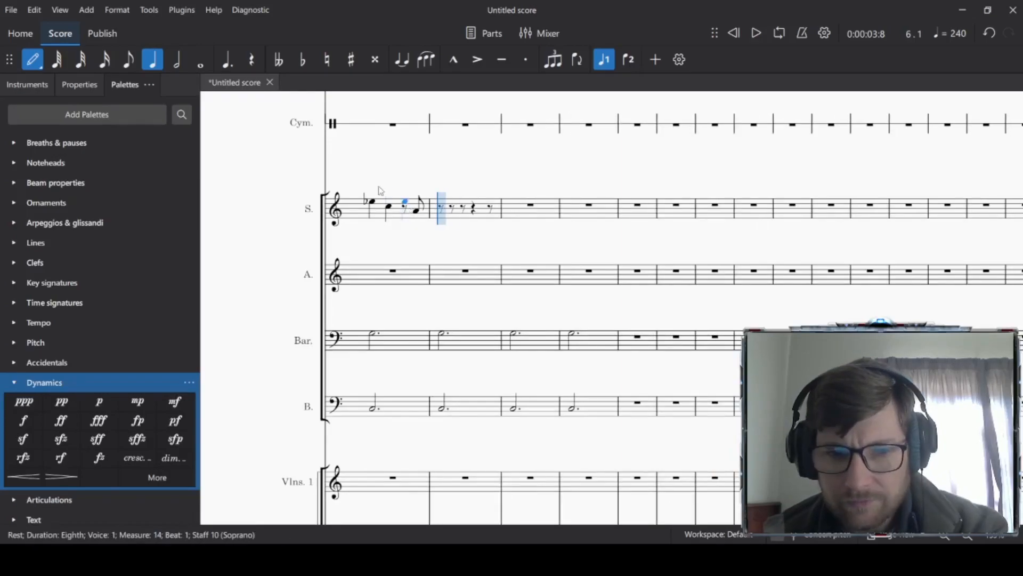
pyautogui.press('Escape')
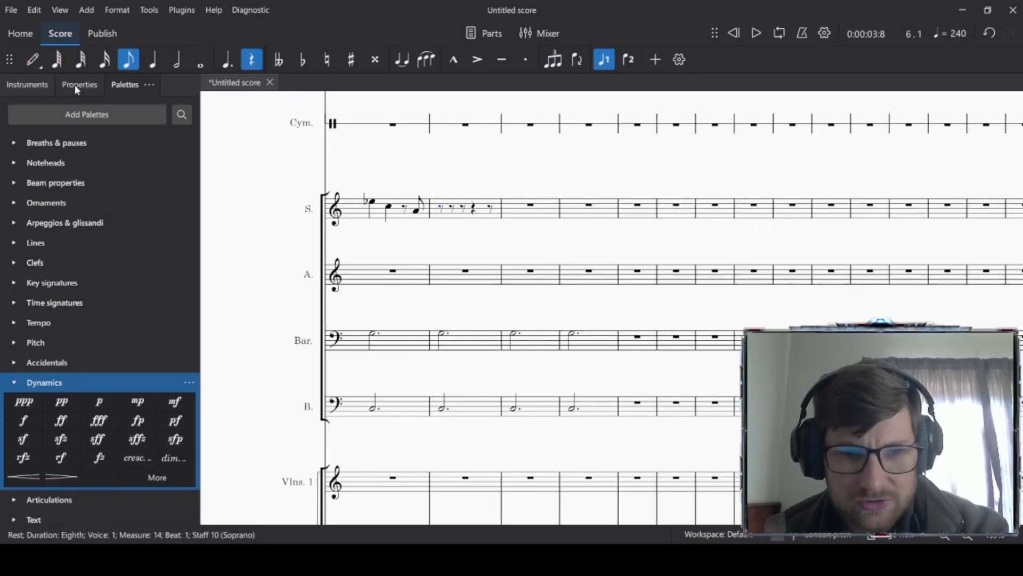
pyautogui.click(419, 211)
pyautogui.press('Delete')
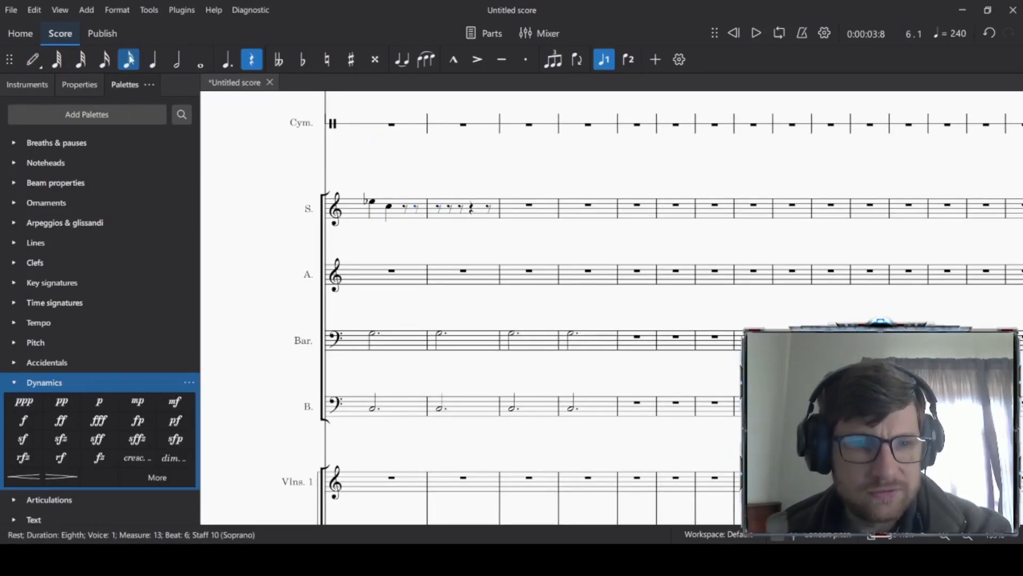
# Step: Enter a quarter note B4 on beat 5 of Soprano measure 13
pyautogui.click(33, 59)
pyautogui.press('5')
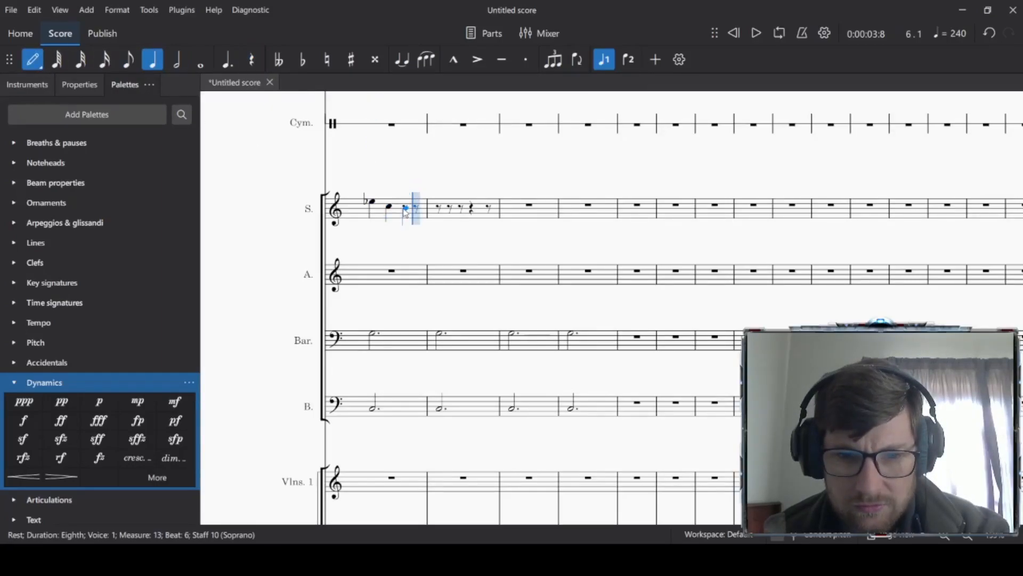
pyautogui.click(406, 210)
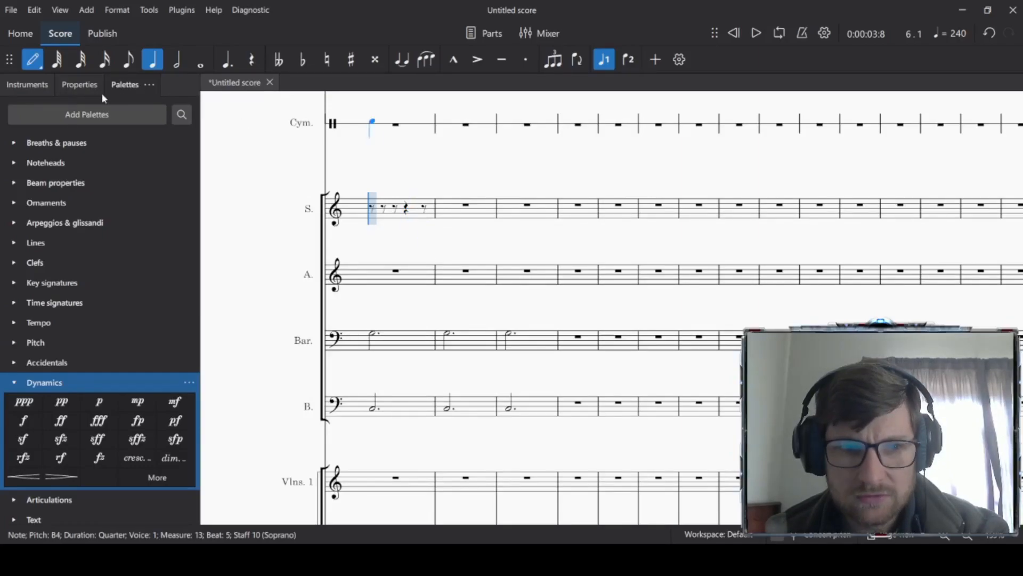
pyautogui.hotkey('ctrl', 'z')
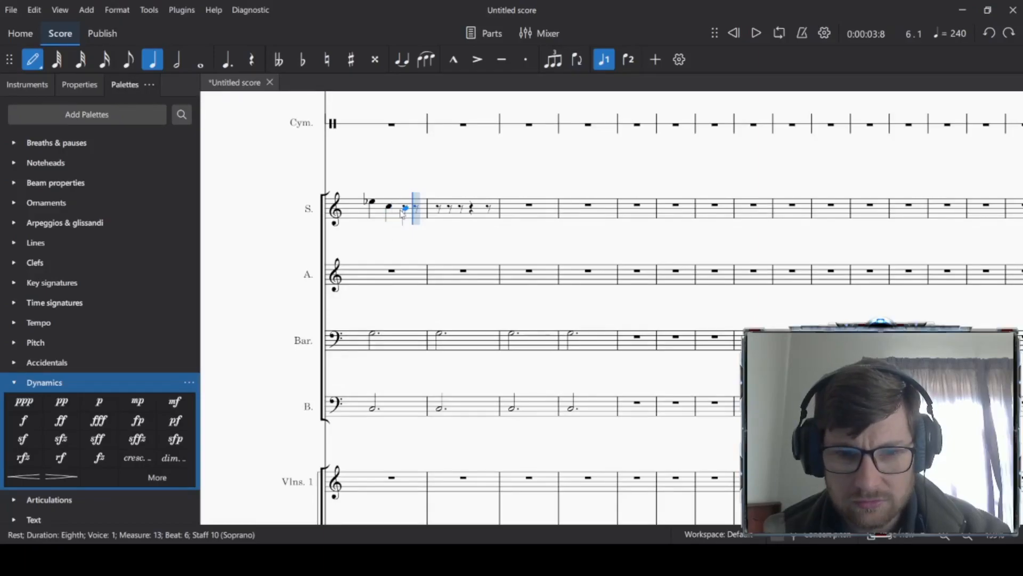
pyautogui.hotkey('ctrl', 'z')
pyautogui.click(37, 66)
pyautogui.moveTo(222, 206); pyautogui.dragTo(654, 255)
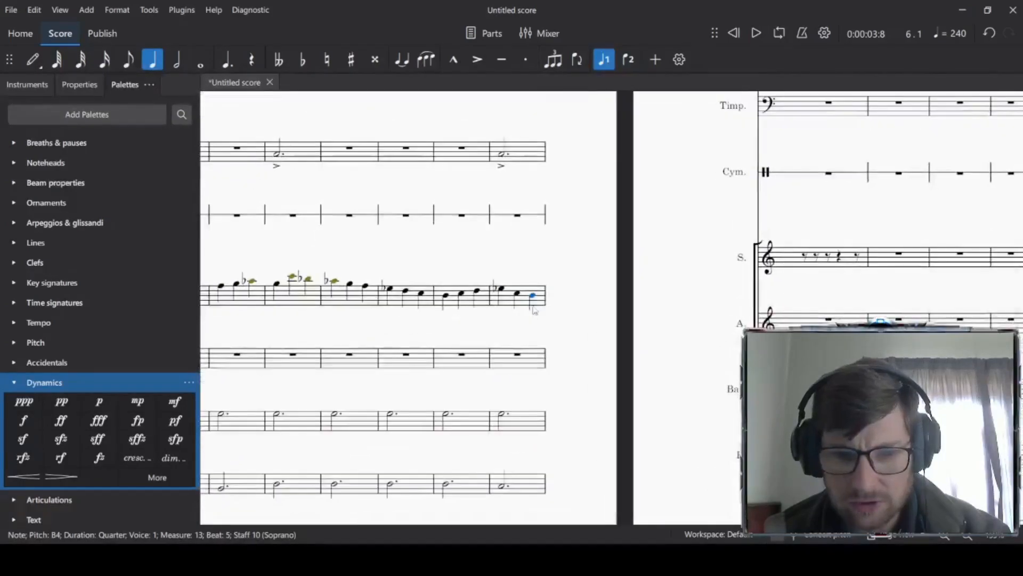
# Step: Lower the last Soprano note of measure 13 to A♭4
pyautogui.press('Down')
pyautogui.press('Down')
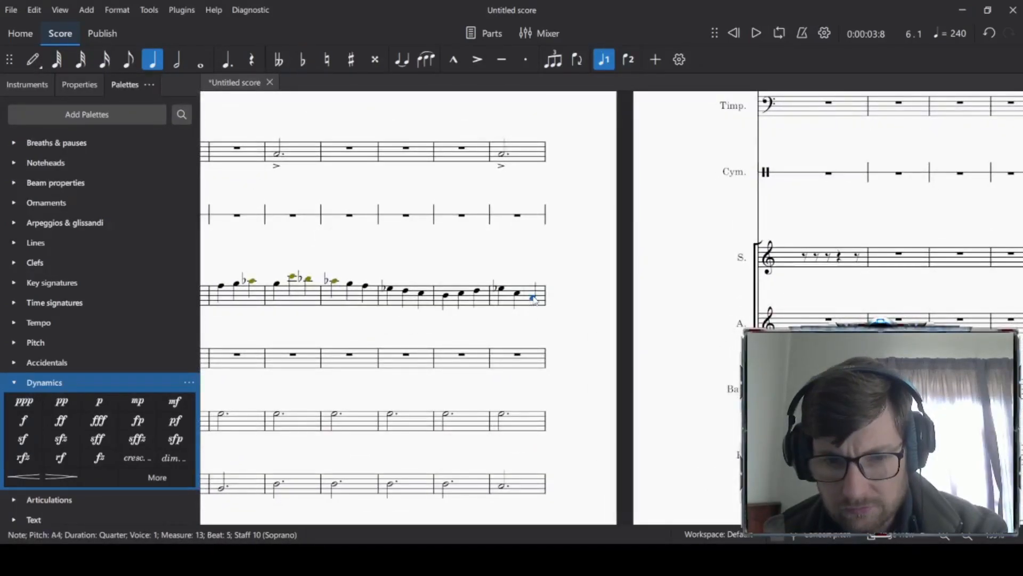
pyautogui.click(501, 291)
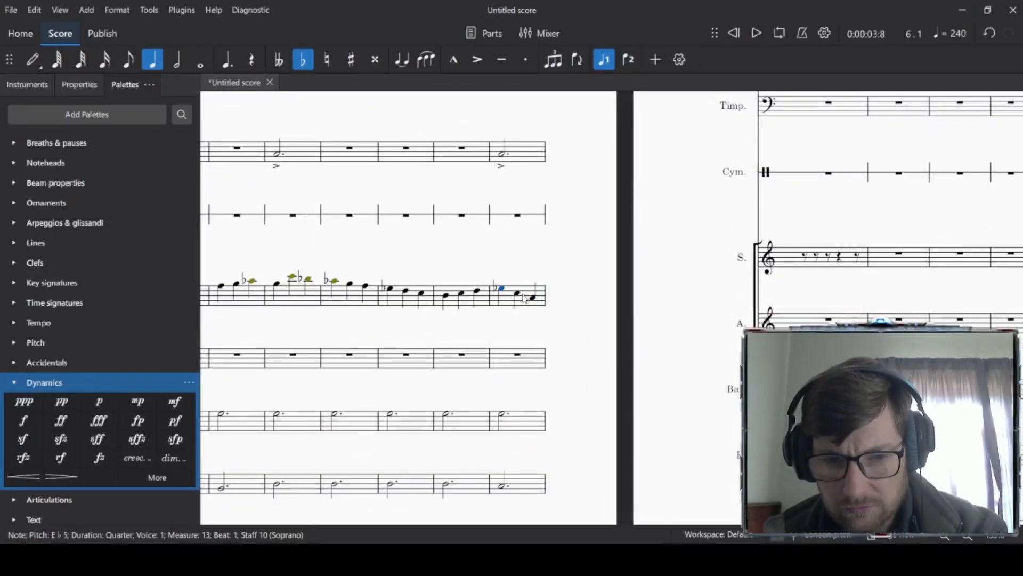
pyautogui.click(518, 294)
pyautogui.click(534, 300)
pyautogui.press('Down')
# Step: Clear the loose rests in Soprano measure 14 and enter a dotted half note G4 in measure 15
pyautogui.moveTo(660, 314); pyautogui.dragTo(528, 213)
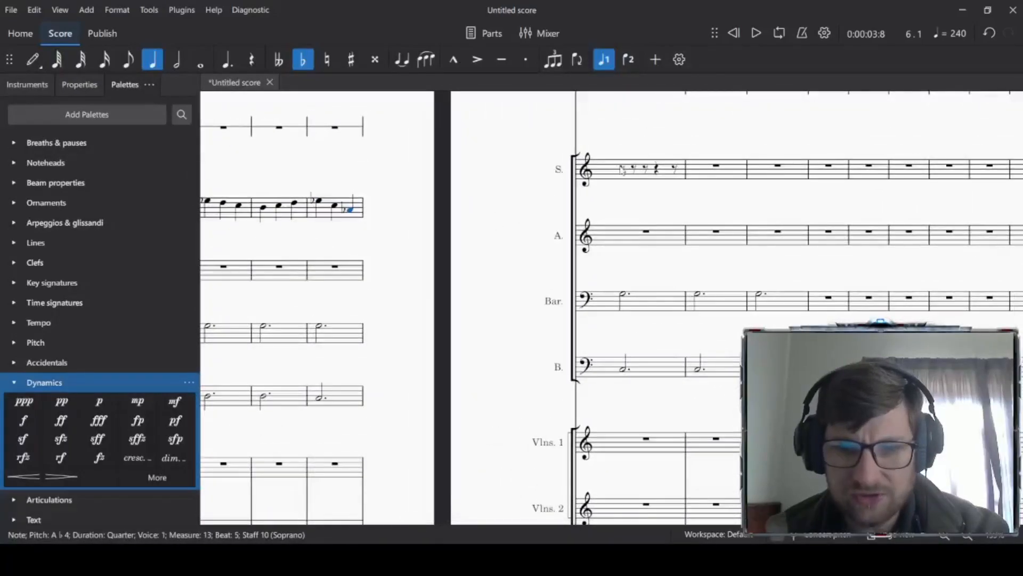
pyautogui.click(624, 171)
pyautogui.press('Delete')
pyautogui.press('n')
pyautogui.click(176, 59)
pyautogui.click(224, 64)
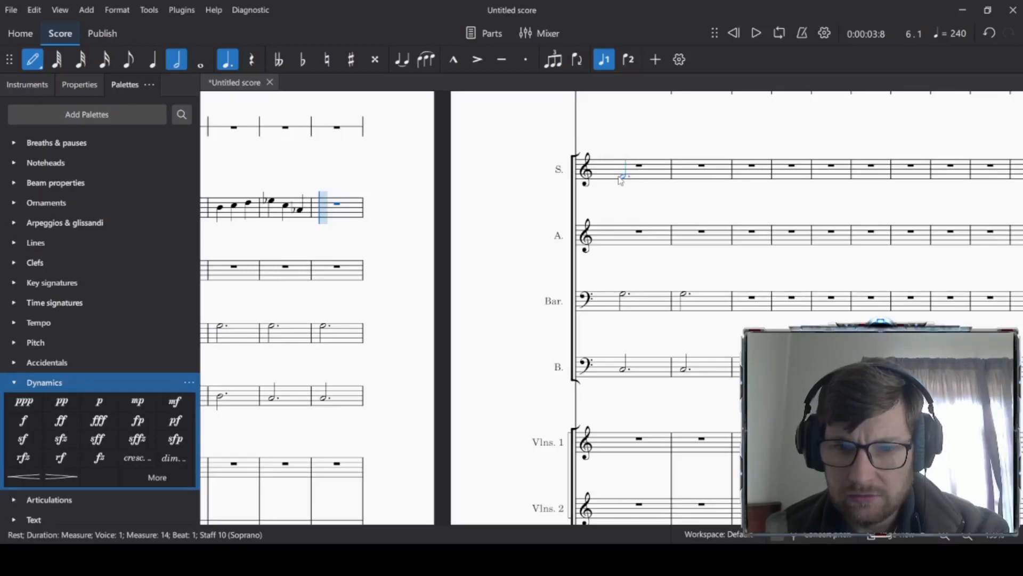
pyautogui.click(621, 175)
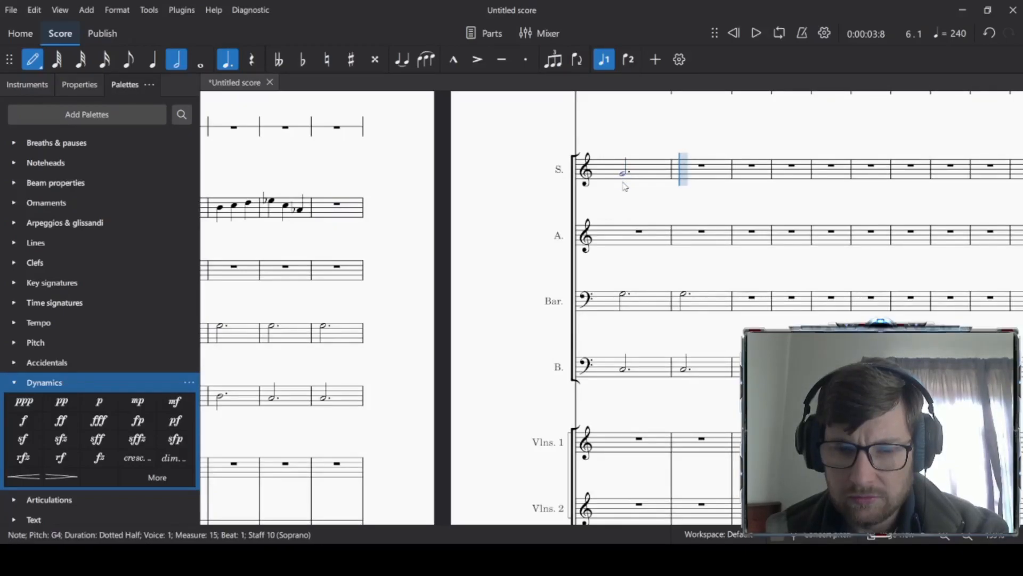
pyautogui.press('Escape')
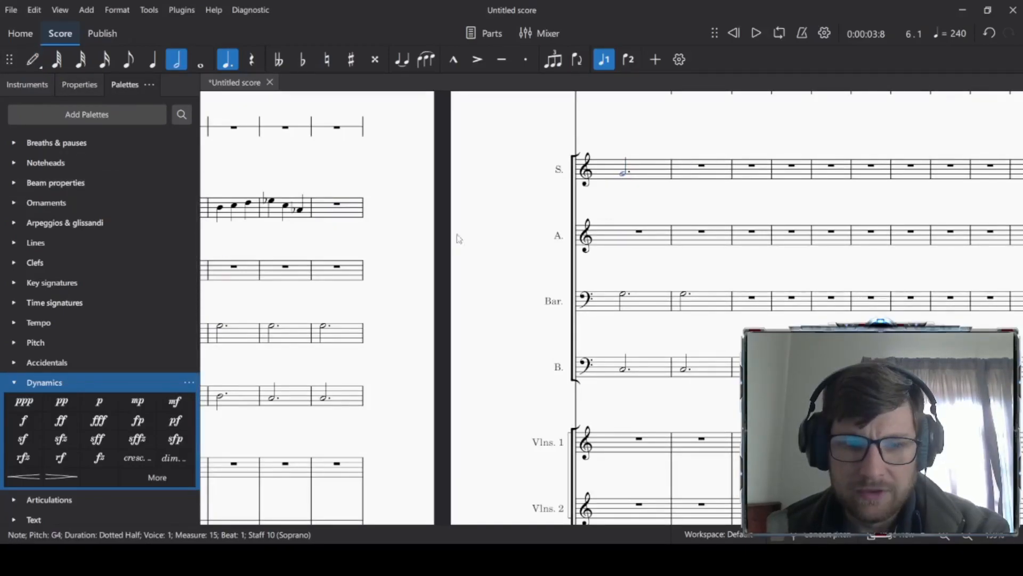
# Step: Copy Soprano measures 5 through 15 into the Alto staff starting at measure 5
pyautogui.moveTo(422, 246); pyautogui.dragTo(922, 222)
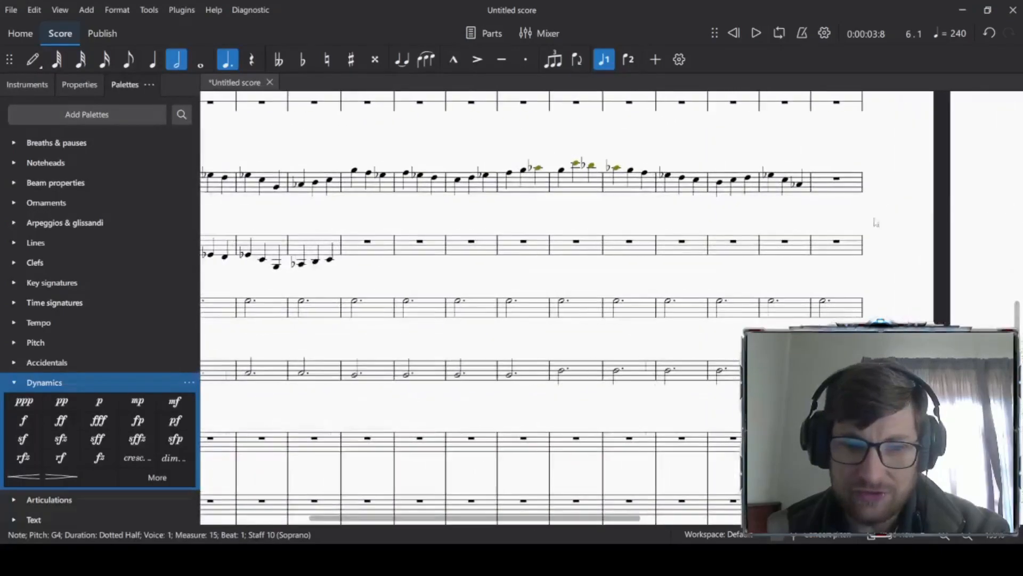
pyautogui.moveTo(352, 190); pyautogui.dragTo(429, 202)
pyautogui.click(432, 194)
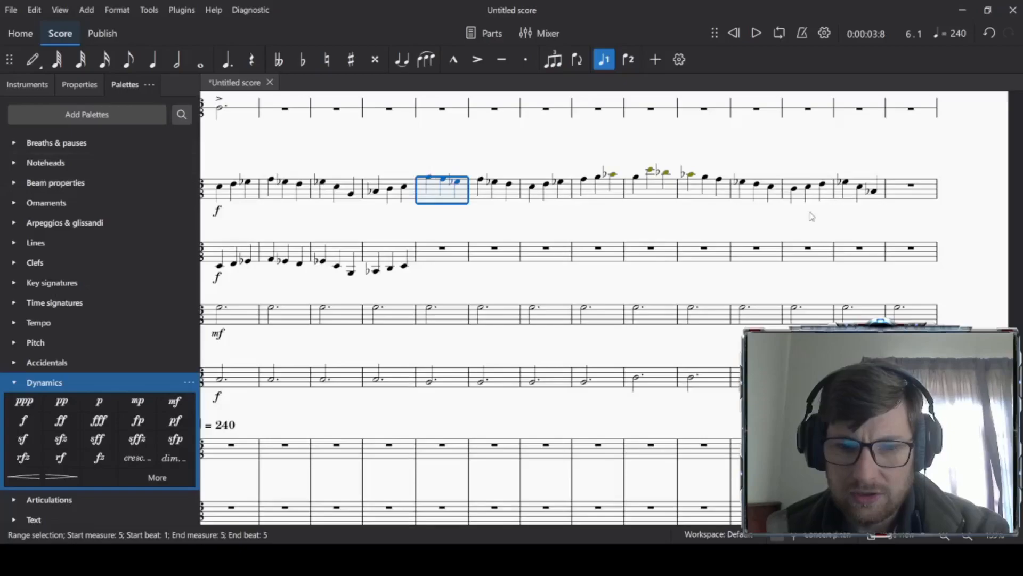
pyautogui.moveTo(830, 225); pyautogui.dragTo(810, 212)
pyautogui.keyDown('shift'); pyautogui.click(877, 144); pyautogui.keyUp('shift')
pyautogui.click(465, 241)
pyautogui.hotkey('ctrl', 'v')
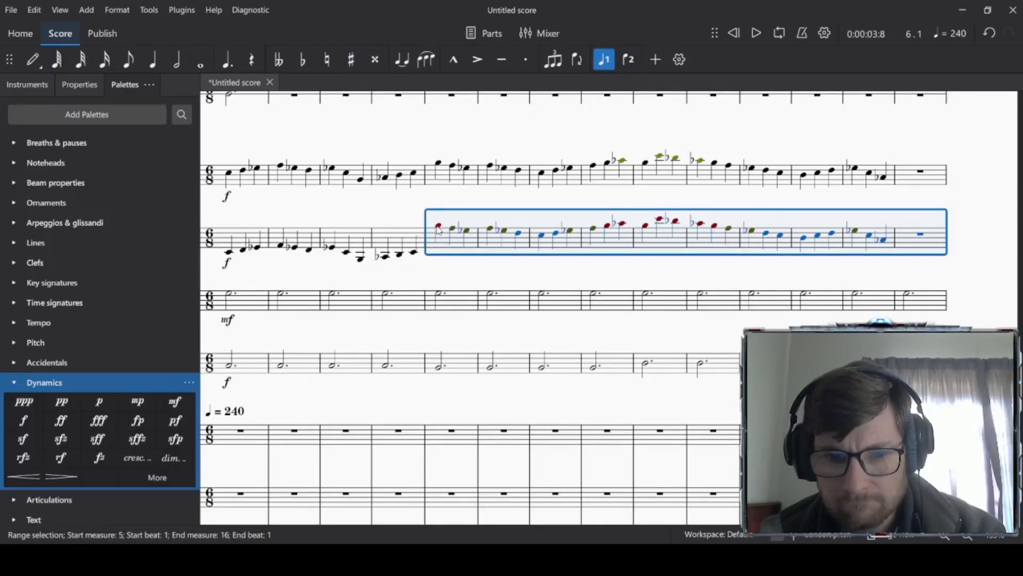
# Step: Shift the pasted Alto notes in measures 5 through 15 down diatonically to the octave below the Soprano
pyautogui.hotkey('ctrl', 'Down')
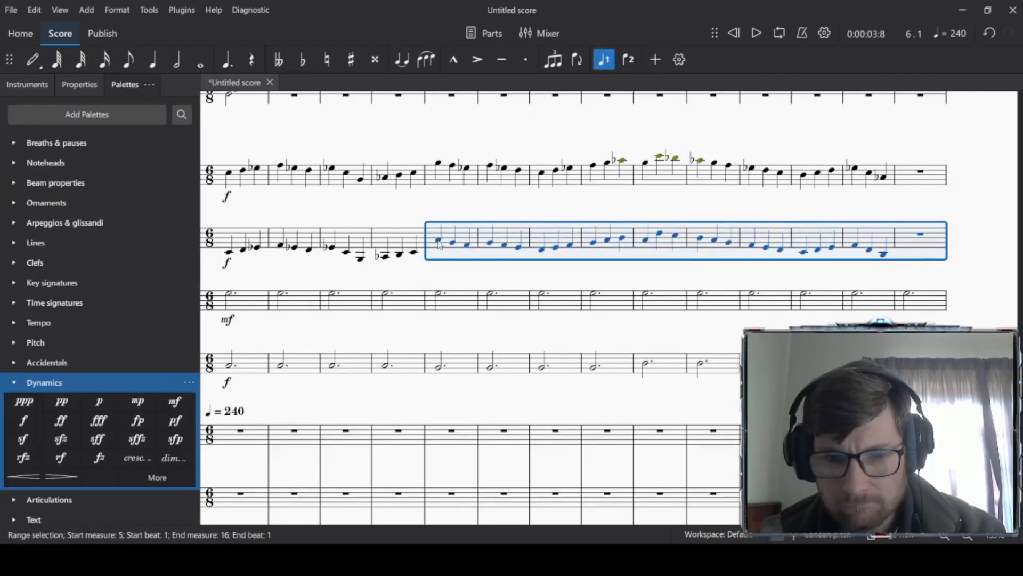
pyautogui.hotkey('alt', 'shift', 'Down')
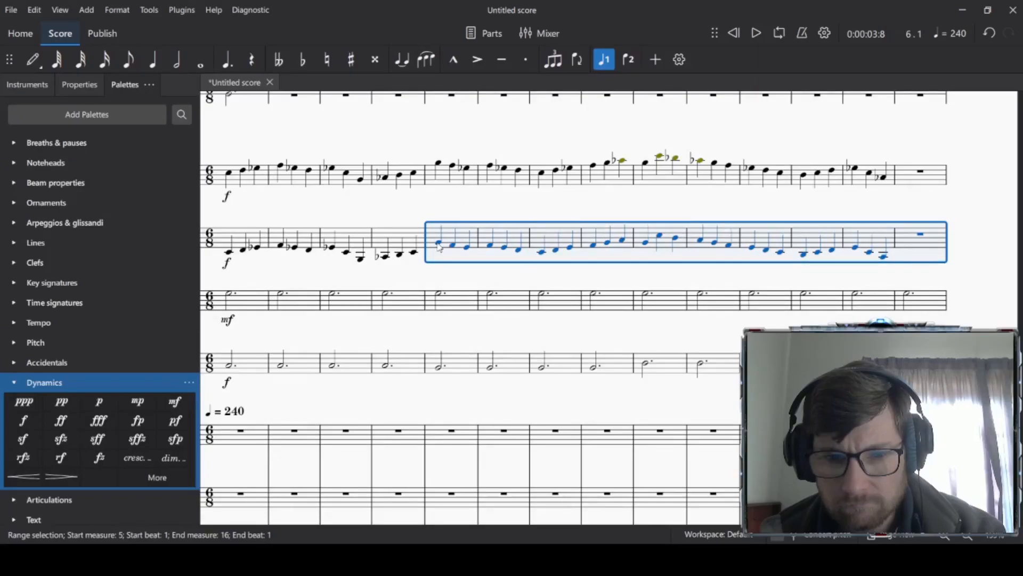
pyautogui.moveTo(830, 273); pyautogui.dragTo(401, 286)
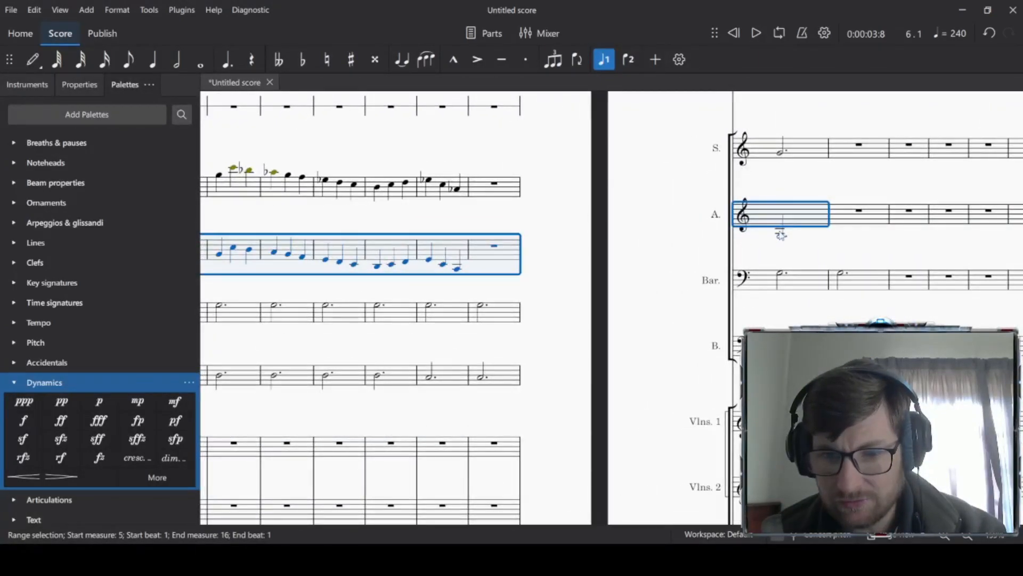
pyautogui.press('Escape')
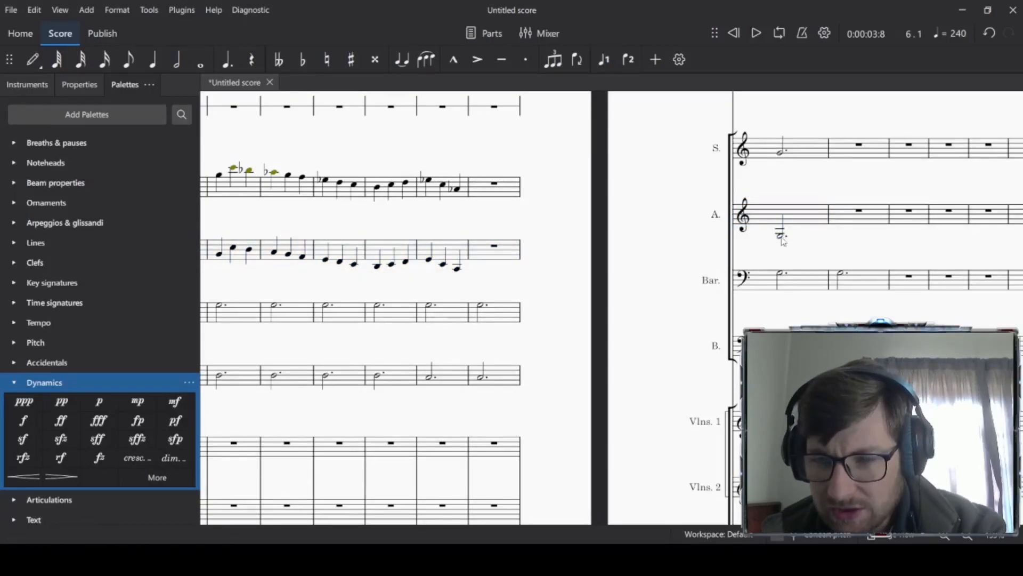
# Step: Raise the Alto dotted half note in measure 15 to C5
pyautogui.click(782, 153)
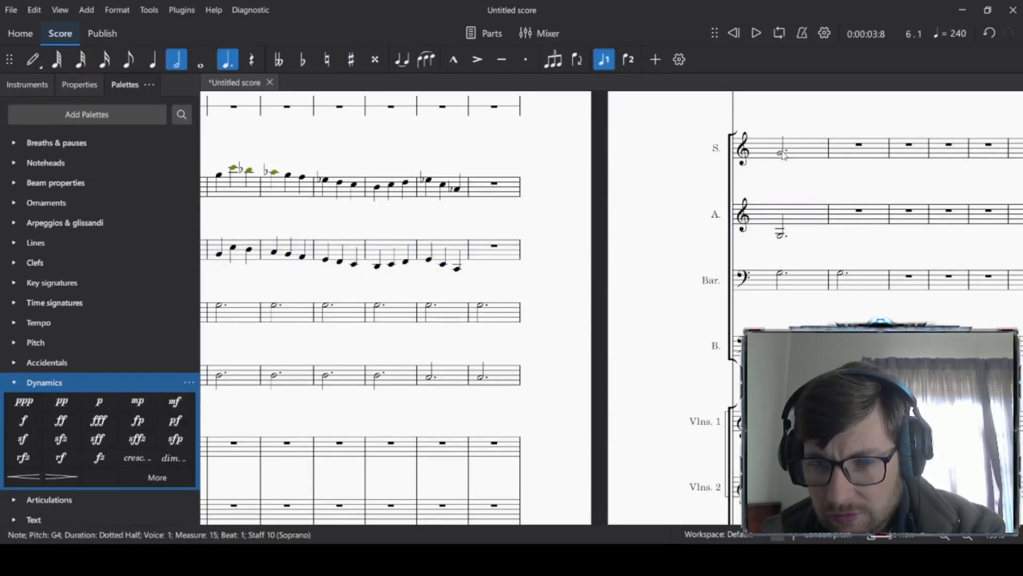
pyautogui.moveTo(783, 238); pyautogui.dragTo(782, 223)
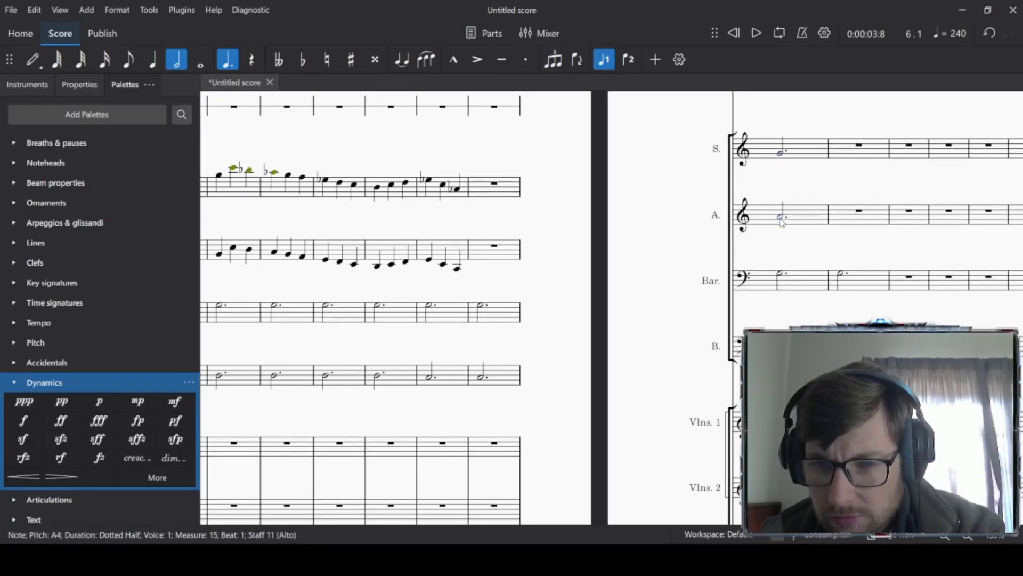
pyautogui.press('Down')
pyautogui.press('Down')
pyautogui.press('Up')
pyautogui.press('Up')
pyautogui.press('Up')
pyautogui.press('Up')
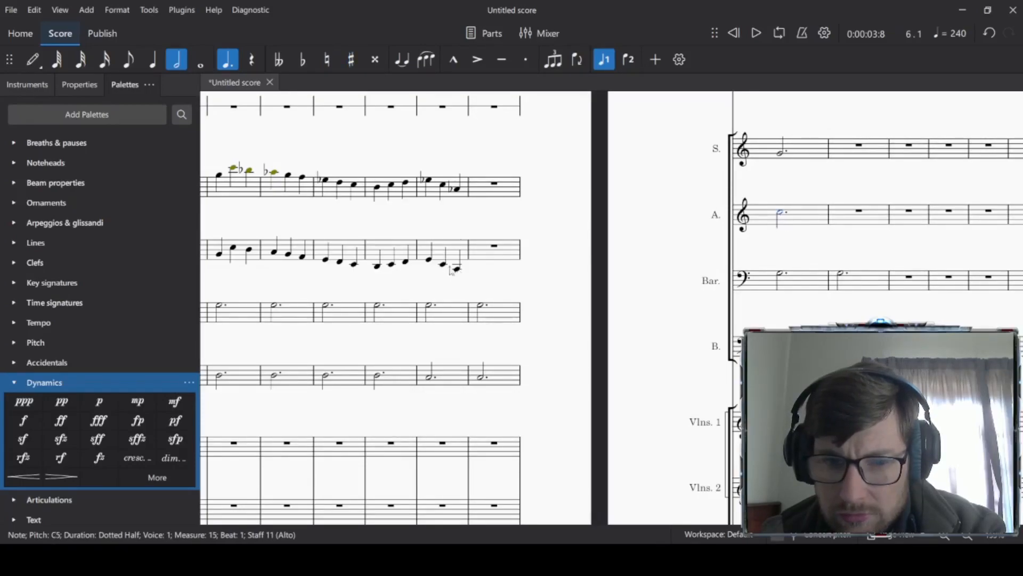
# Step: Lower the Alto E naturals in measures 5, 6 and 7 to E♭4
pyautogui.click(429, 261)
pyautogui.click(445, 266)
pyautogui.click(457, 269)
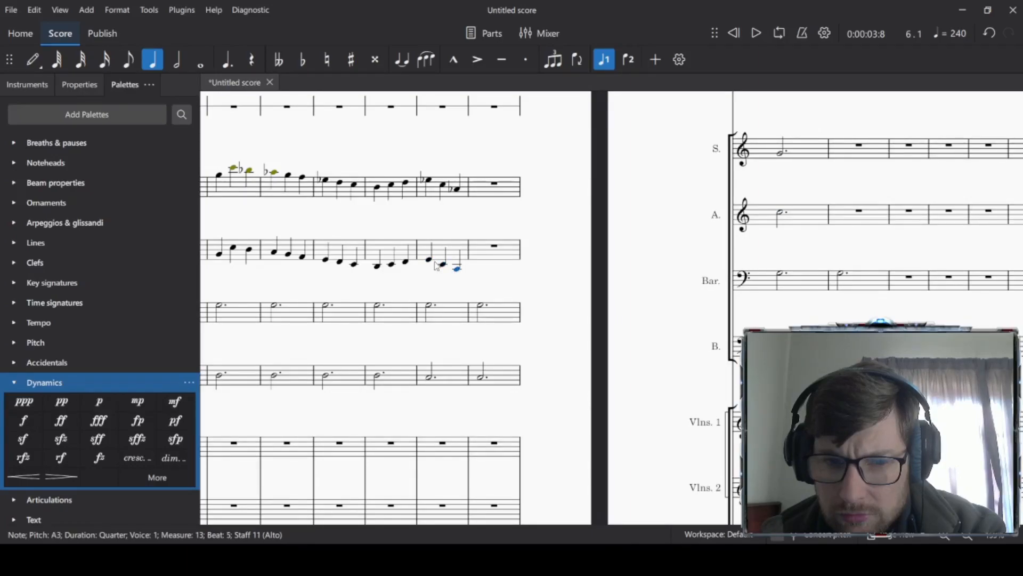
pyautogui.click(430, 261)
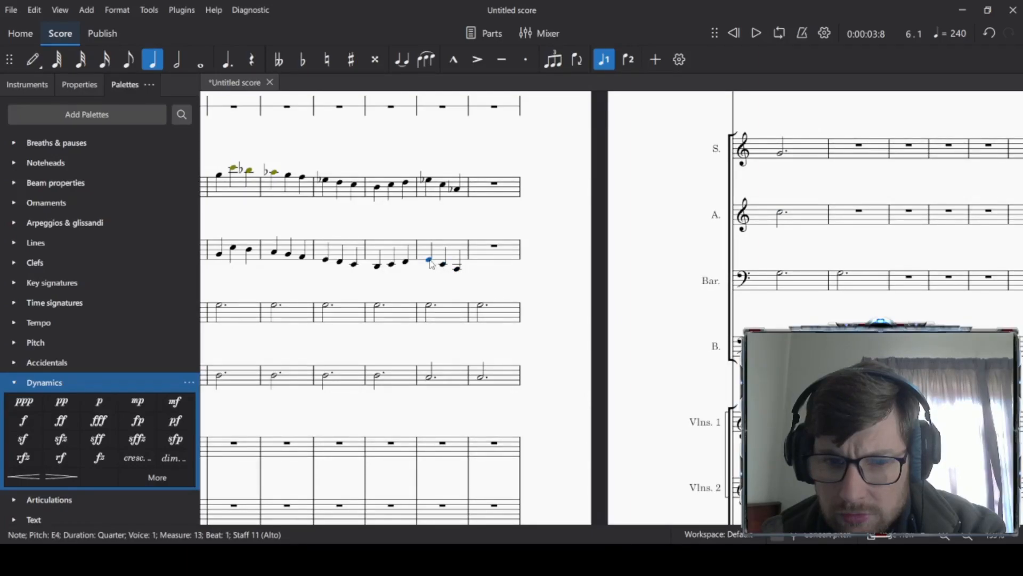
pyautogui.hscroll(-6, 432, 265)
pyautogui.moveTo(591, 275); pyautogui.dragTo(661, 274)
pyautogui.click(479, 261)
pyautogui.press('Down')
pyautogui.click(515, 261)
pyautogui.press('Down')
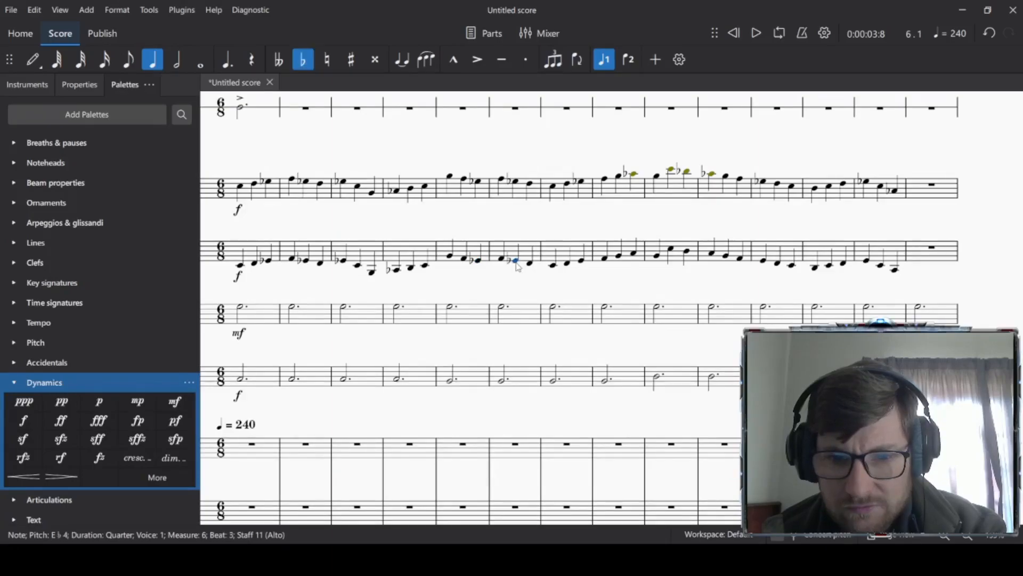
pyautogui.click(583, 261)
pyautogui.press('Down')
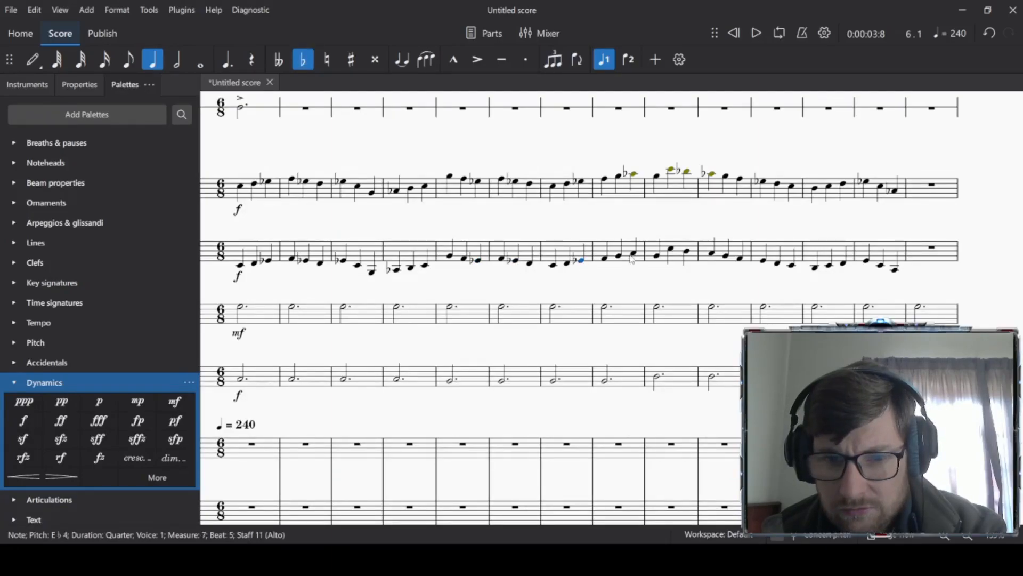
# Step: Flatten the Alto notes to match the Soprano: A♭4 ending measure 8, B♭4 ending measure 9 and A♭4 starting measure 10
pyautogui.click(634, 257)
pyautogui.press('Down')
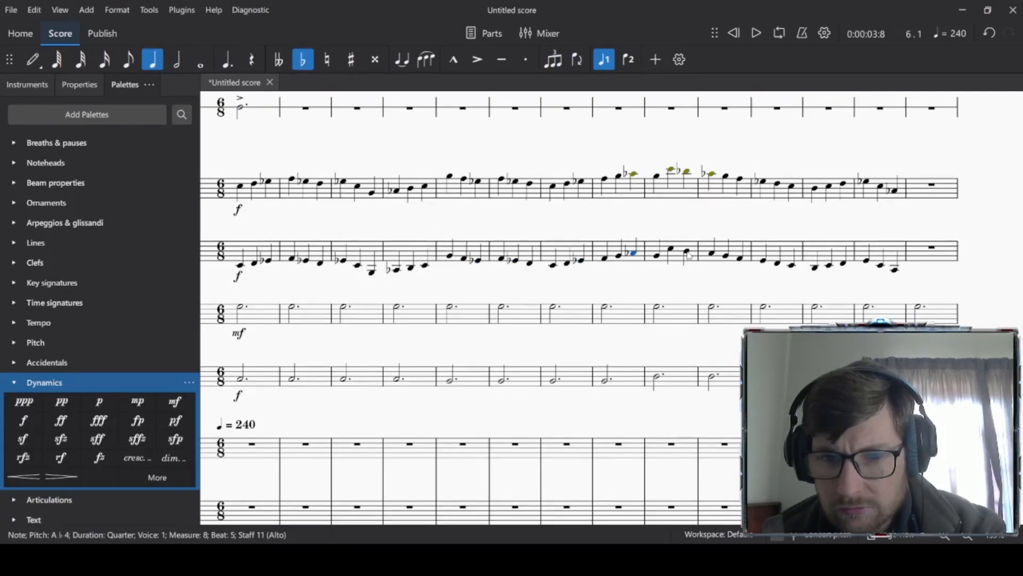
pyautogui.click(688, 253)
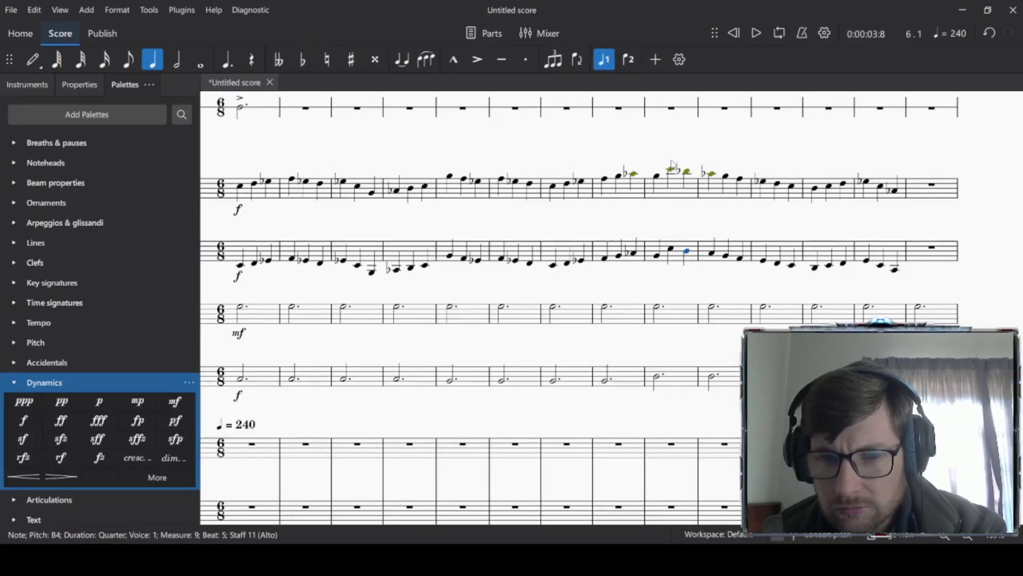
pyautogui.click(659, 178)
pyautogui.click(672, 170)
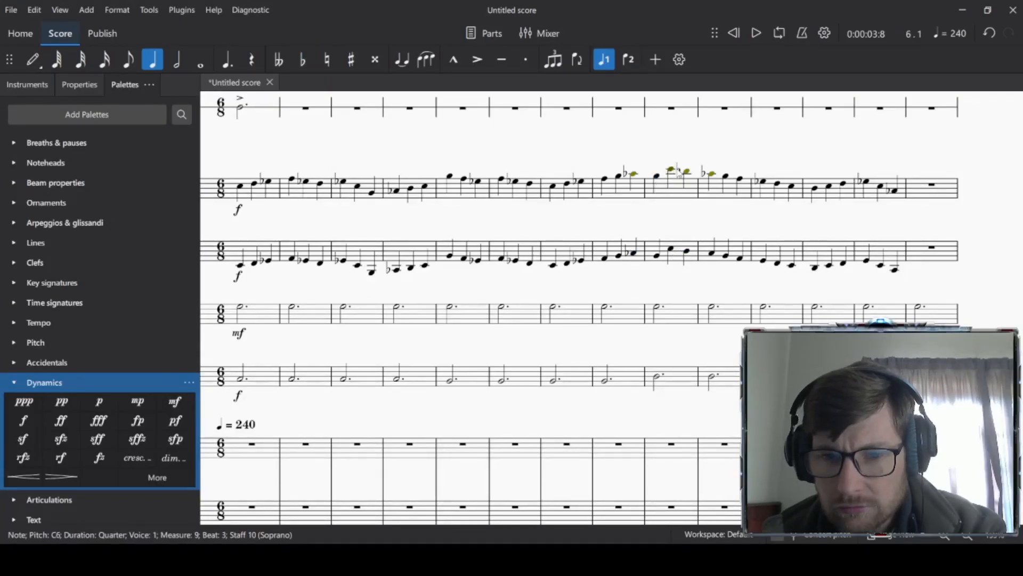
pyautogui.click(688, 172)
pyautogui.click(688, 253)
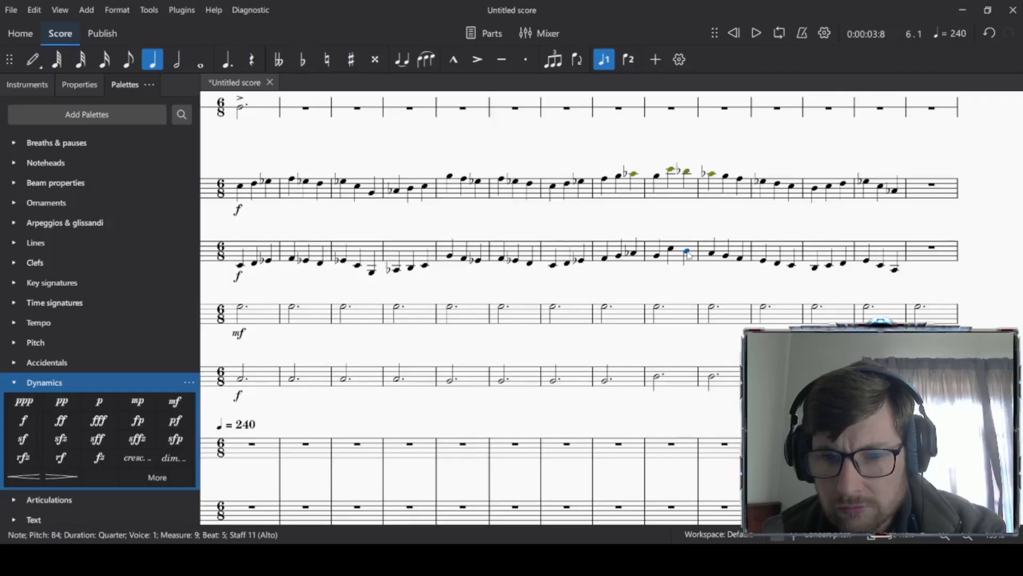
pyautogui.click(716, 258)
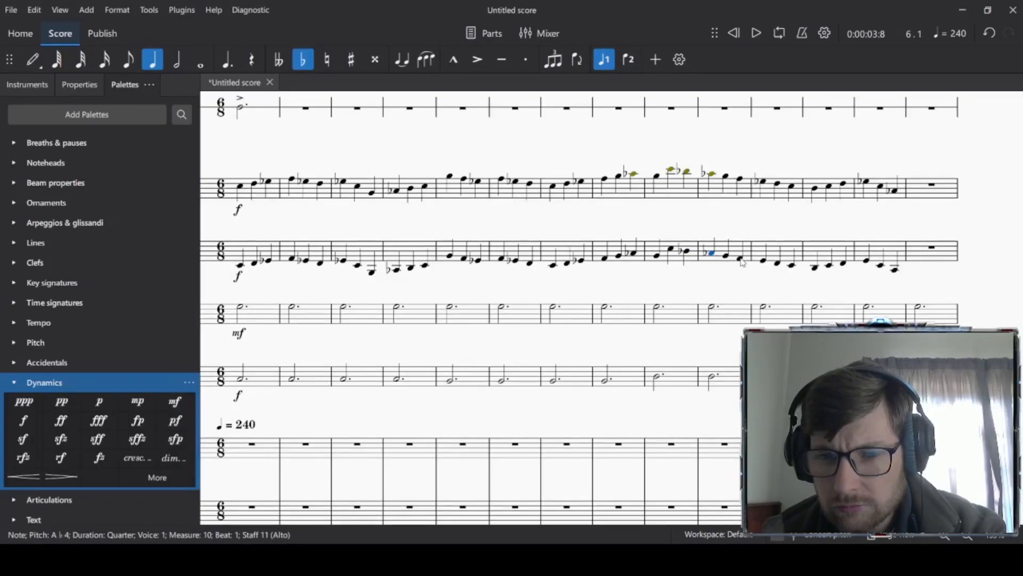
# Step: Lower the first Alto notes of measures 11 and 13 to E♭4 and the last note of measure 13 to A♭3
pyautogui.click(765, 263)
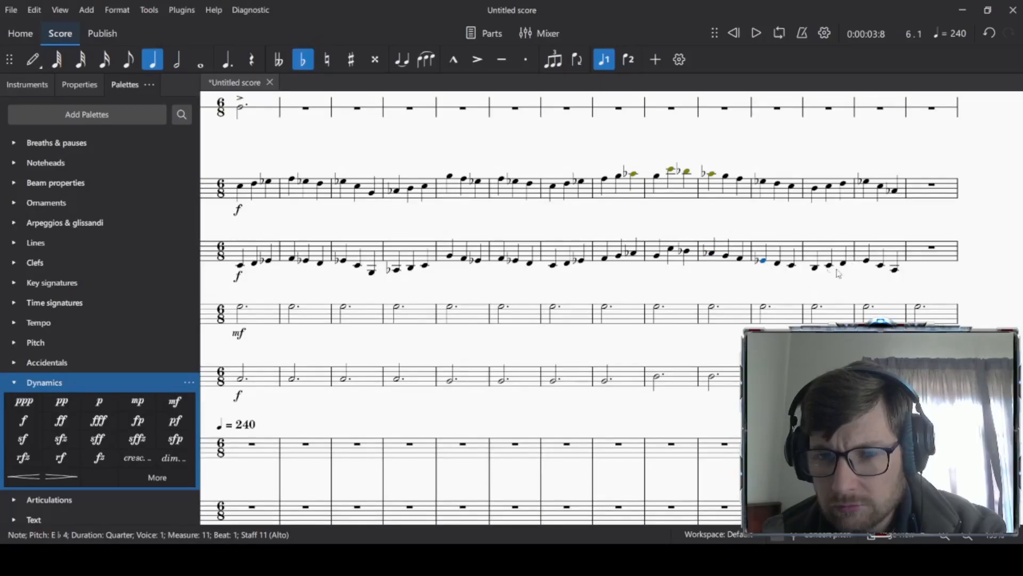
pyautogui.click(870, 265)
pyautogui.press('Down')
pyautogui.click(897, 271)
pyautogui.press('Down')
# Step: Copy measure 13 of the Soprano and Alto staves into measure 14
pyautogui.moveTo(927, 292); pyautogui.dragTo(429, 320)
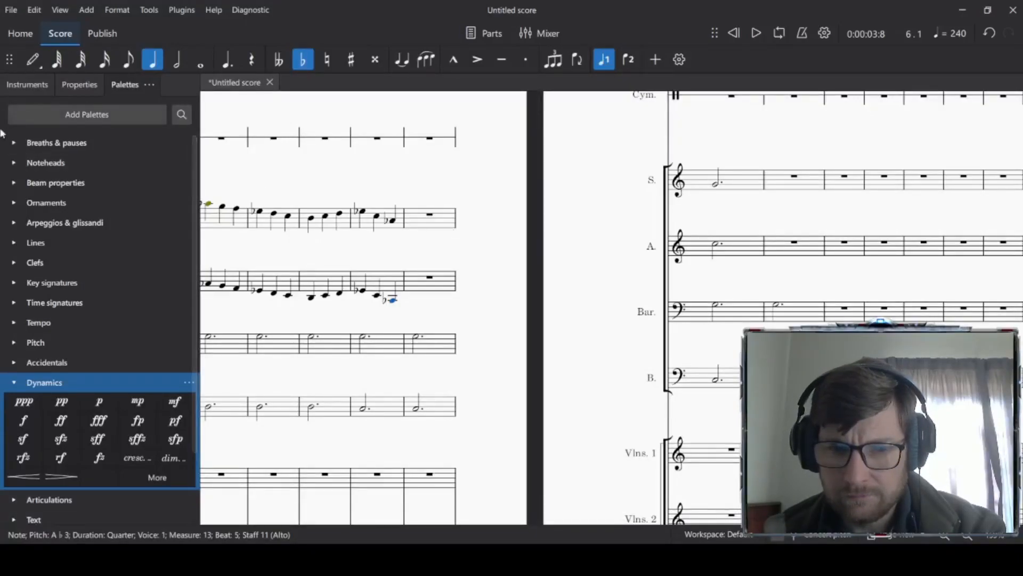
pyautogui.moveTo(511, 193); pyautogui.dragTo(509, 353)
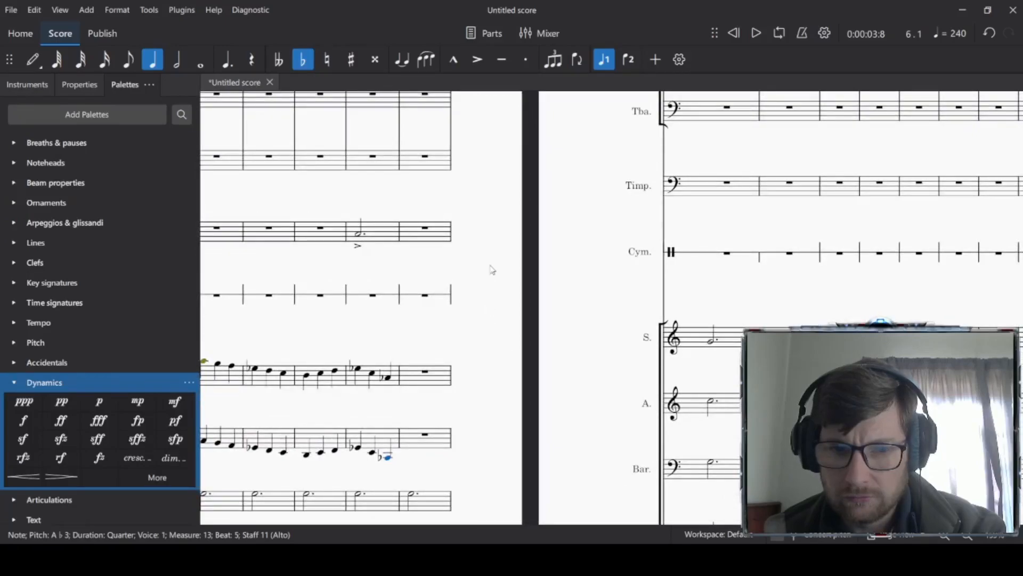
pyautogui.click(359, 369)
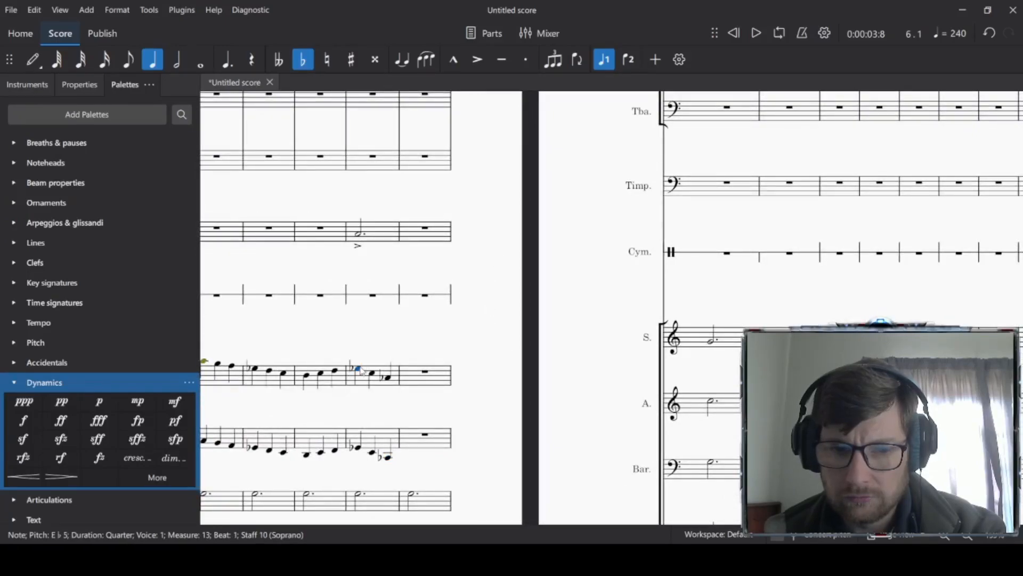
pyautogui.click(372, 374)
pyautogui.click(388, 378)
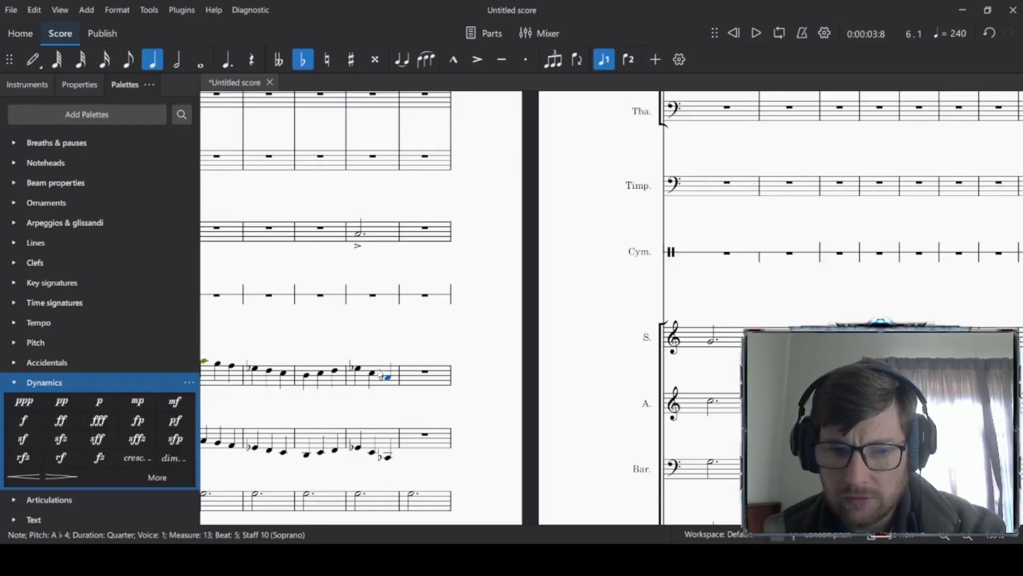
pyautogui.click(380, 373)
pyautogui.hotkey('shift', 'Down')
pyautogui.hotkey('ctrl', 'c')
pyautogui.click(414, 373)
pyautogui.hotkey('ctrl', 'v')
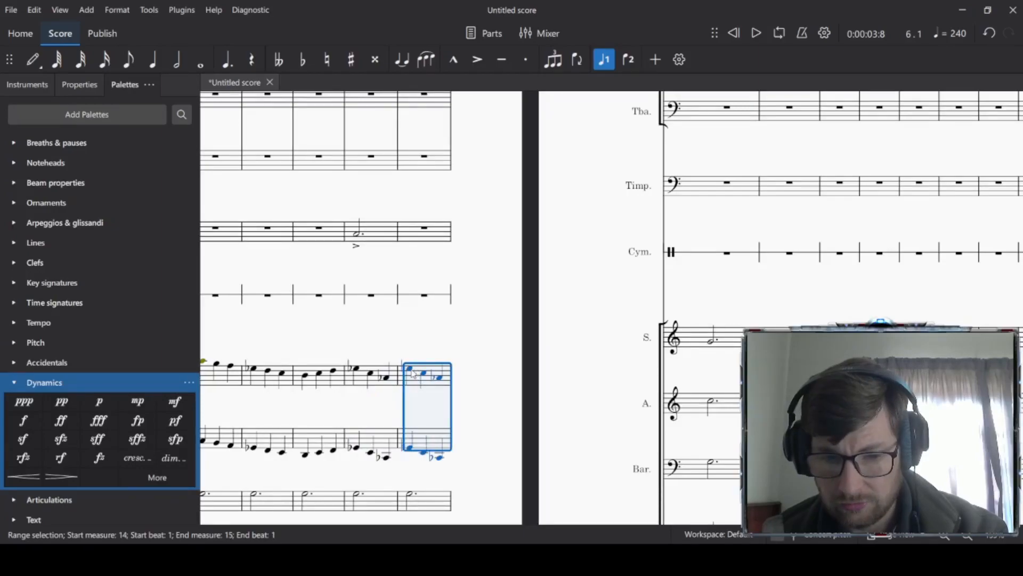
# Step: Compare the Soprano and Alto notes in measure 14, and change the Alto notes there to G4, E♭4 and C4
pyautogui.click(412, 371)
pyautogui.click(424, 373)
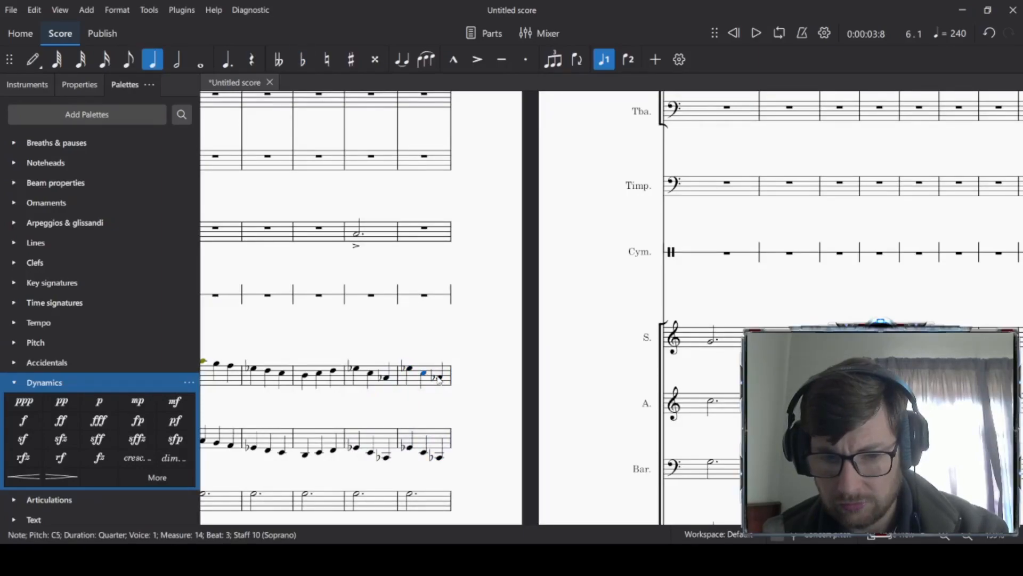
pyautogui.click(410, 446)
pyautogui.click(423, 452)
pyautogui.click(438, 457)
pyautogui.click(411, 448)
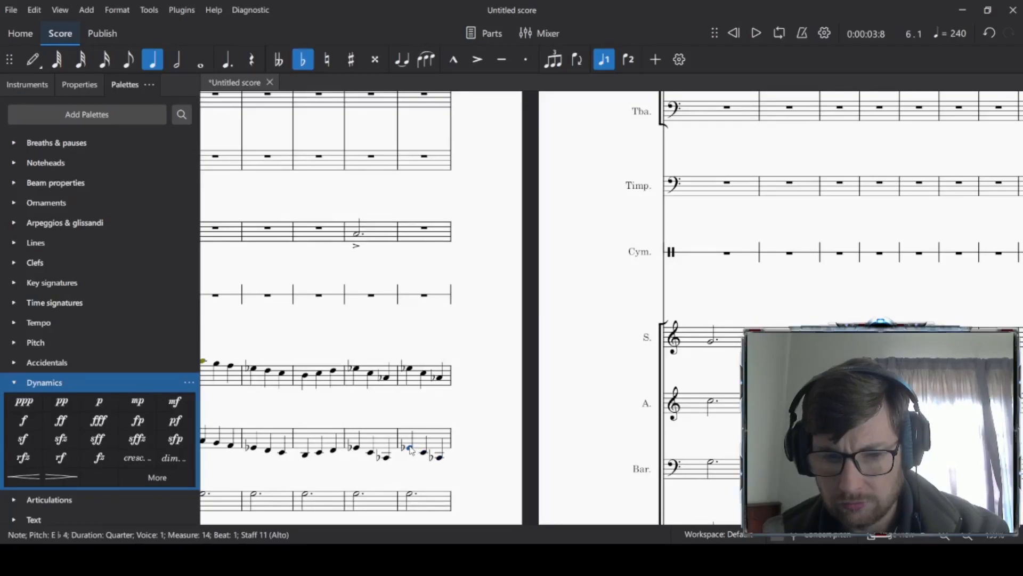
pyautogui.moveTo(411, 449); pyautogui.dragTo(412, 445)
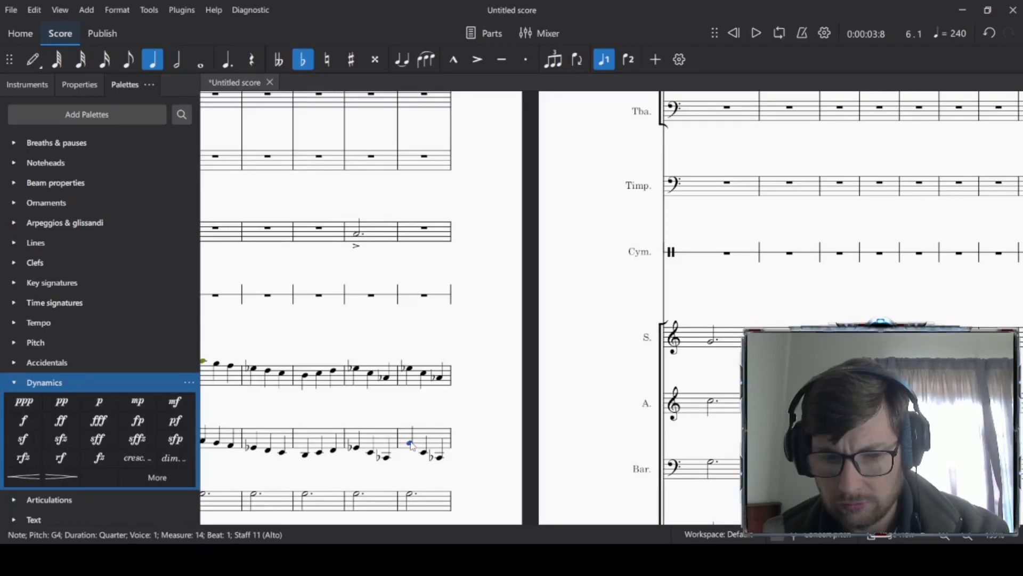
pyautogui.click(424, 450)
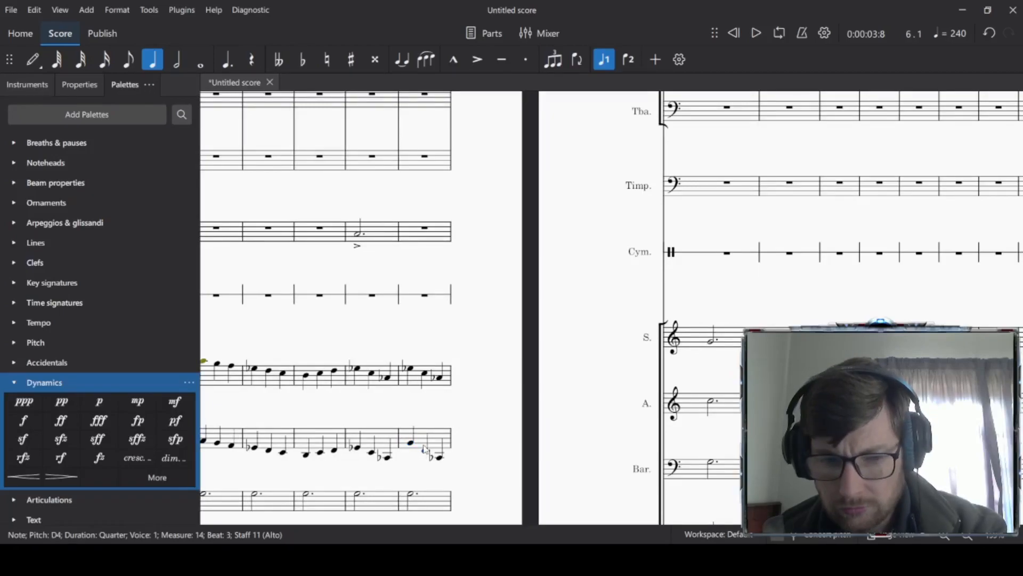
pyautogui.press('Down')
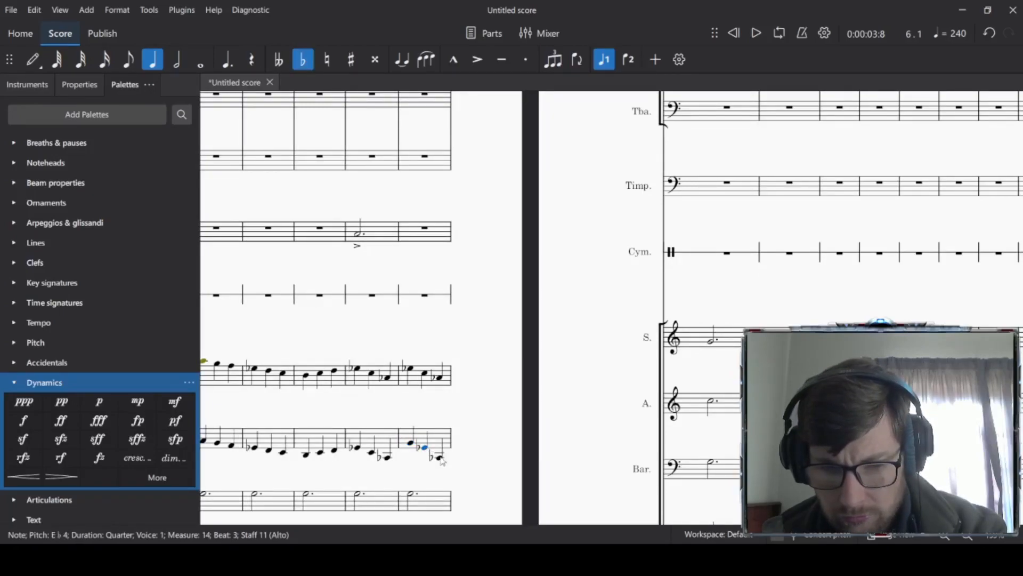
pyautogui.moveTo(442, 461); pyautogui.dragTo(442, 455)
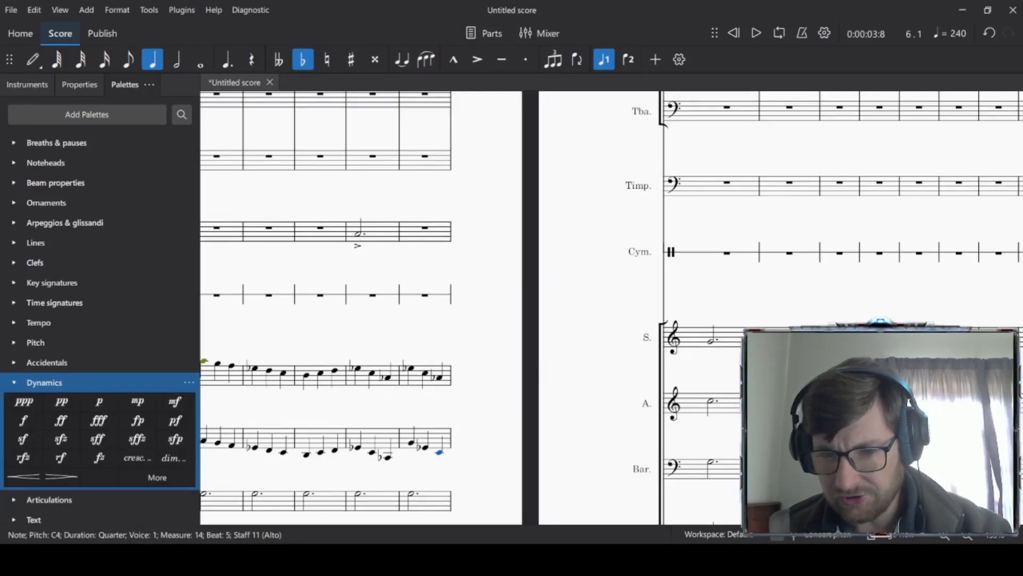
# Step: Tie the long Soprano and Alto notes of measure 15 to those in measure 16
pyautogui.click(748, 338)
pyautogui.keyDown('shift'); pyautogui.click(748, 404); pyautogui.keyUp('shift')
pyautogui.click(793, 330)
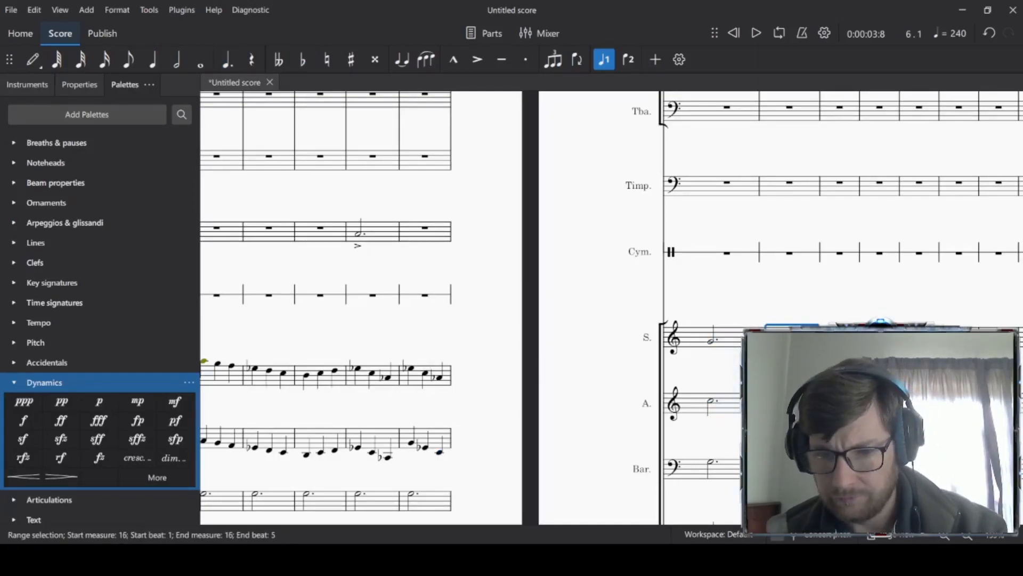
pyautogui.hotkey('ctrl', 'v')
pyautogui.click(741, 338)
pyautogui.hotkey('shift', 'Down')
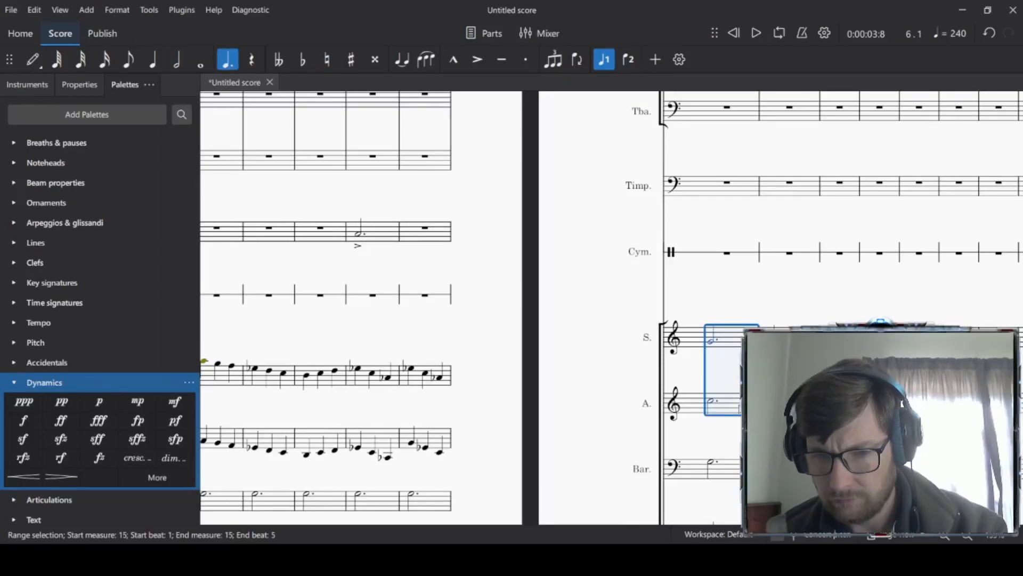
pyautogui.click(402, 59)
pyautogui.press('Escape')
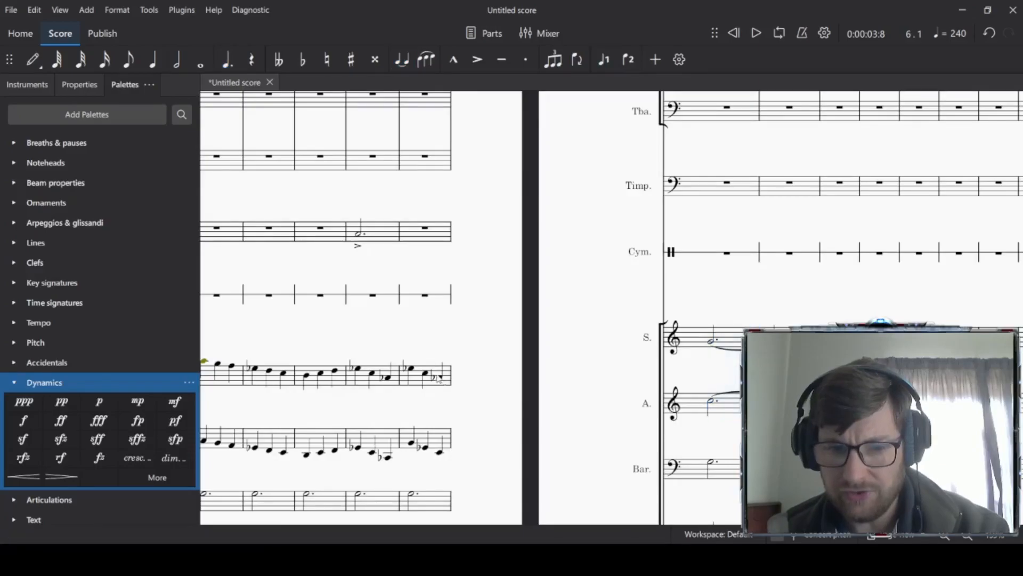
# Step: Play the score from measure 1 through measure 16 to check the finished choir parts
pyautogui.click(420, 379)
pyautogui.moveTo(487, 391); pyautogui.dragTo(992, 306)
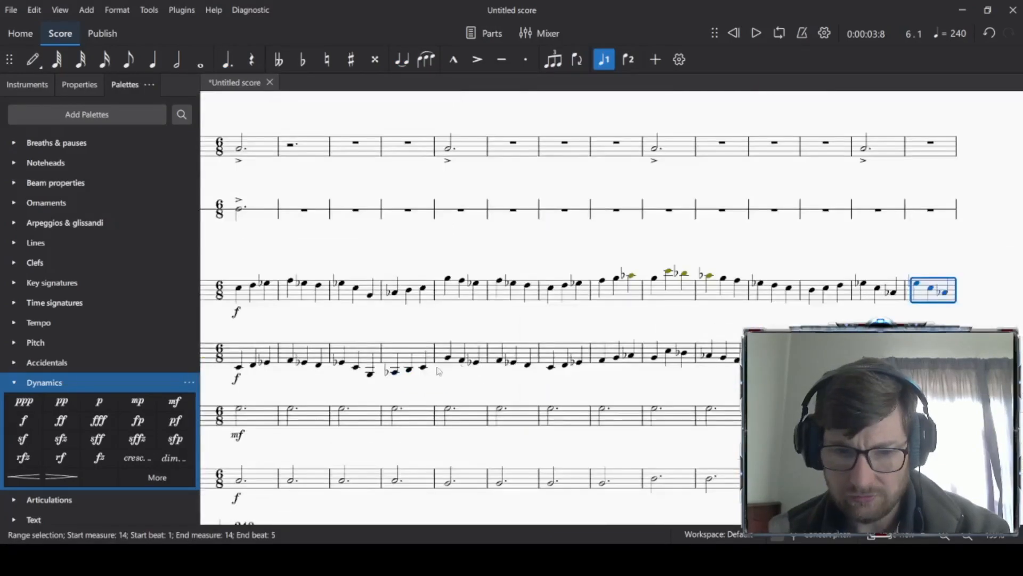
pyautogui.moveTo(287, 383); pyautogui.dragTo(440, 381)
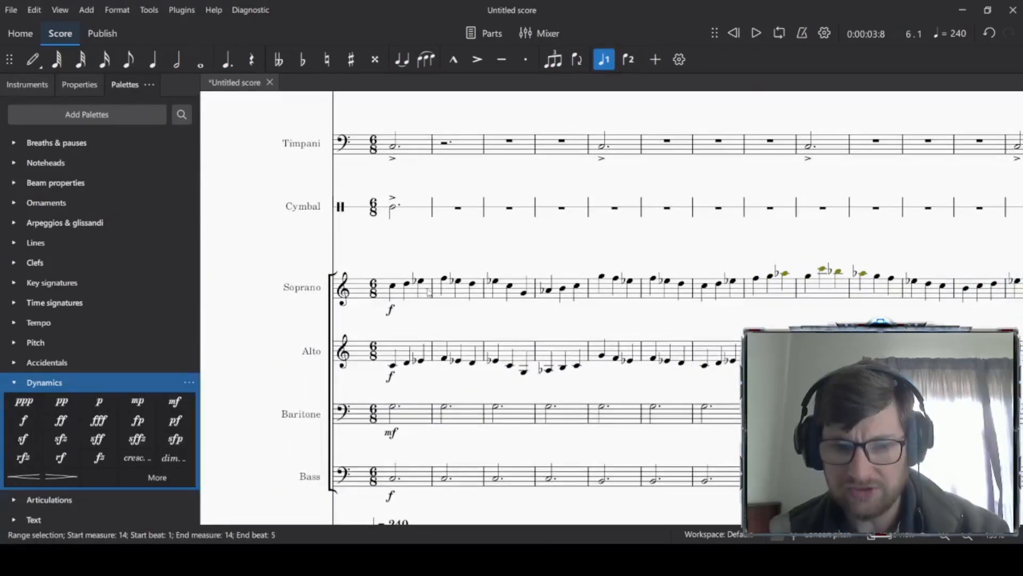
pyautogui.click(431, 298)
pyautogui.click(423, 298)
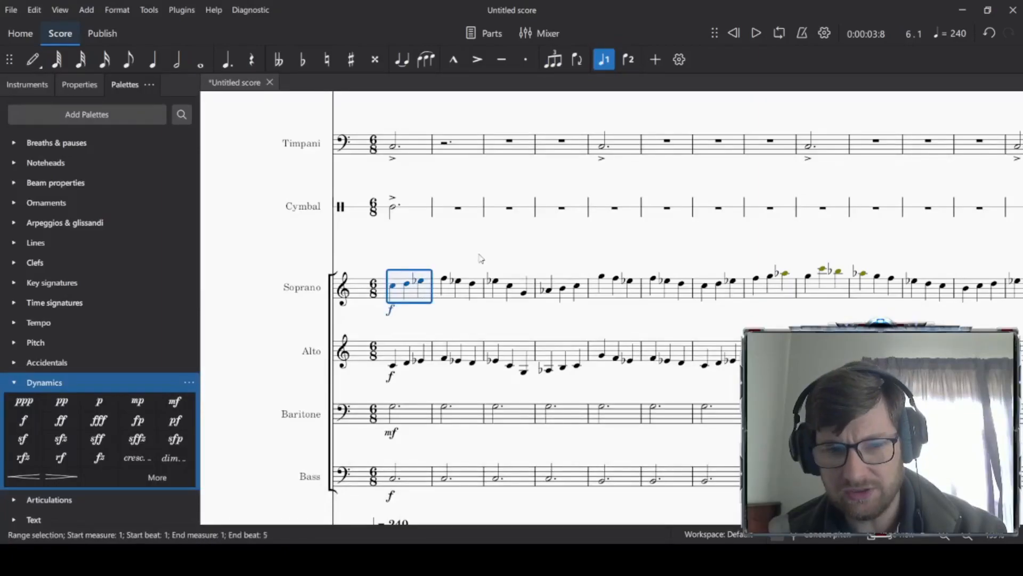
pyautogui.press('Escape')
pyautogui.press('space')
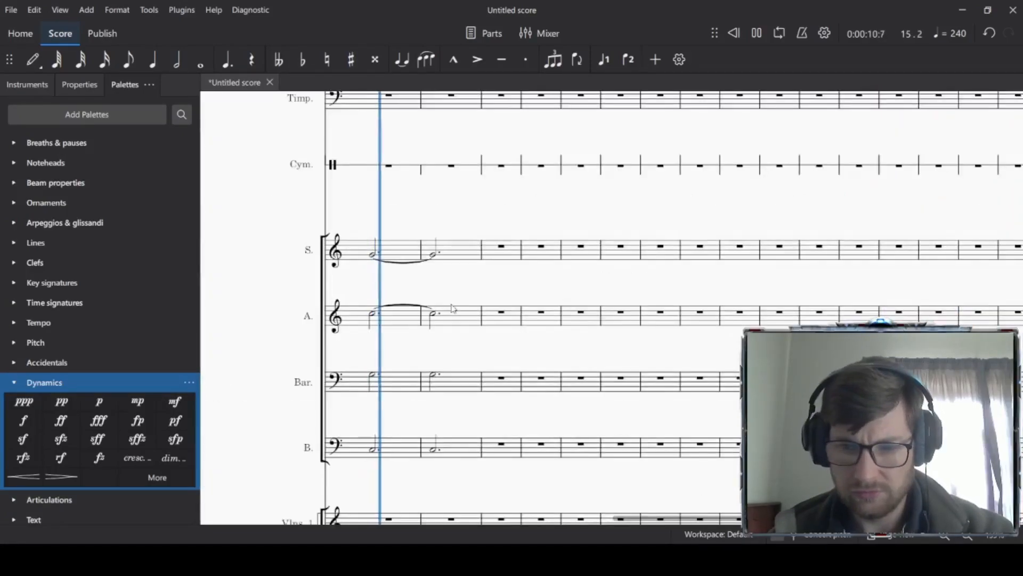
pyautogui.press('space')
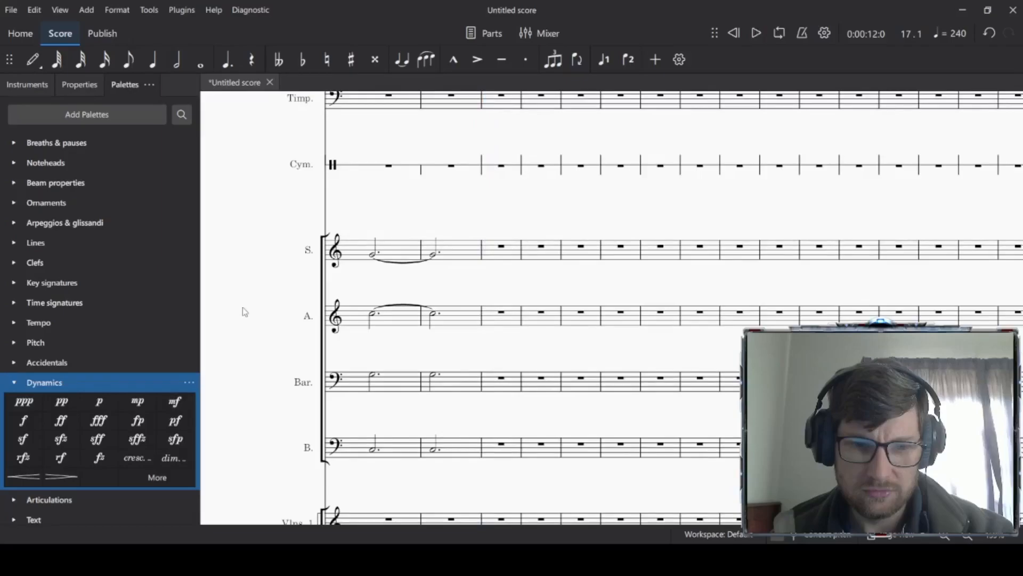
# Step: Return to the opening measures and examine the string section around the empty Violins 1 and Violins 2 staves
pyautogui.moveTo(320, 336); pyautogui.dragTo(737, 333)
pyautogui.moveTo(512, 400); pyautogui.dragTo(413, 304)
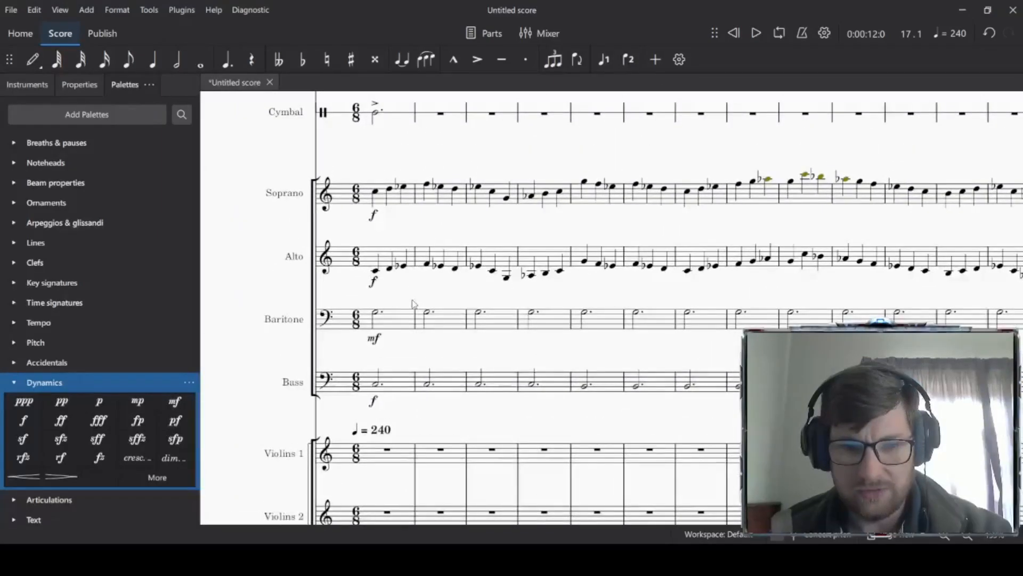
pyautogui.scroll(-3, 413, 304)
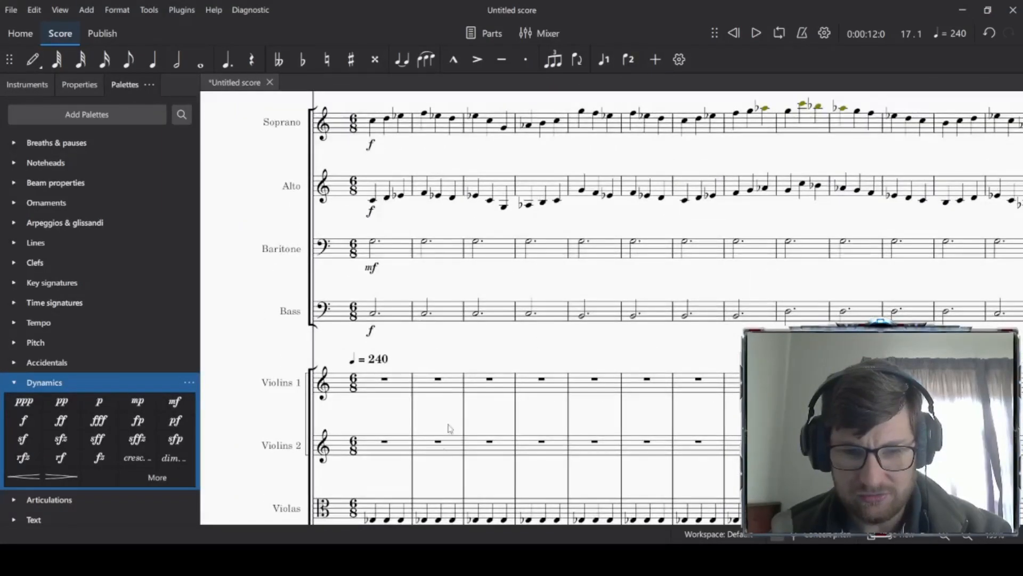
pyautogui.scroll(-7, 426, 410)
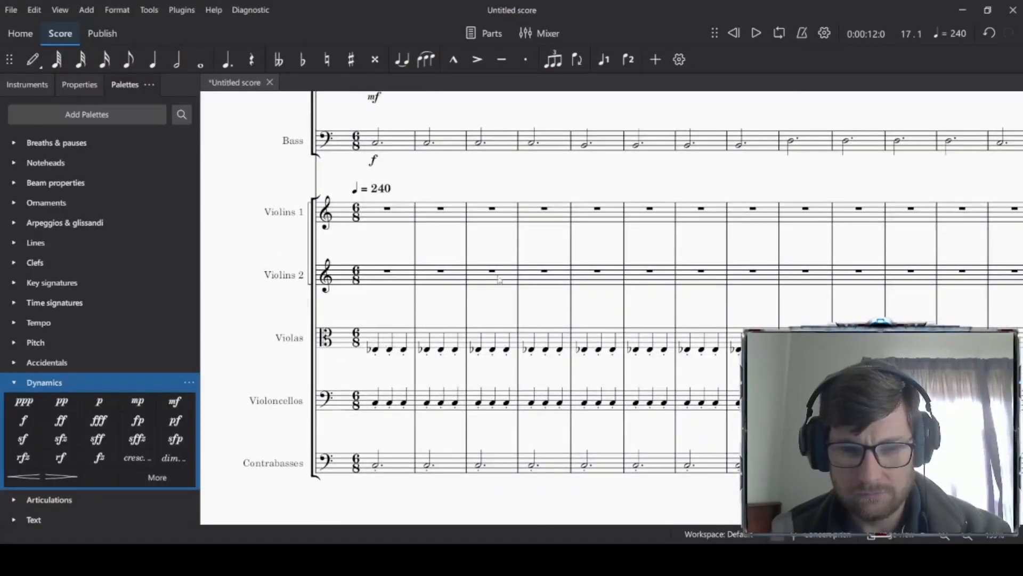
# Step: Add staccato articulations to all Soprano and Alto notes in measures 1–14
pyautogui.scroll(9, 483, 285)
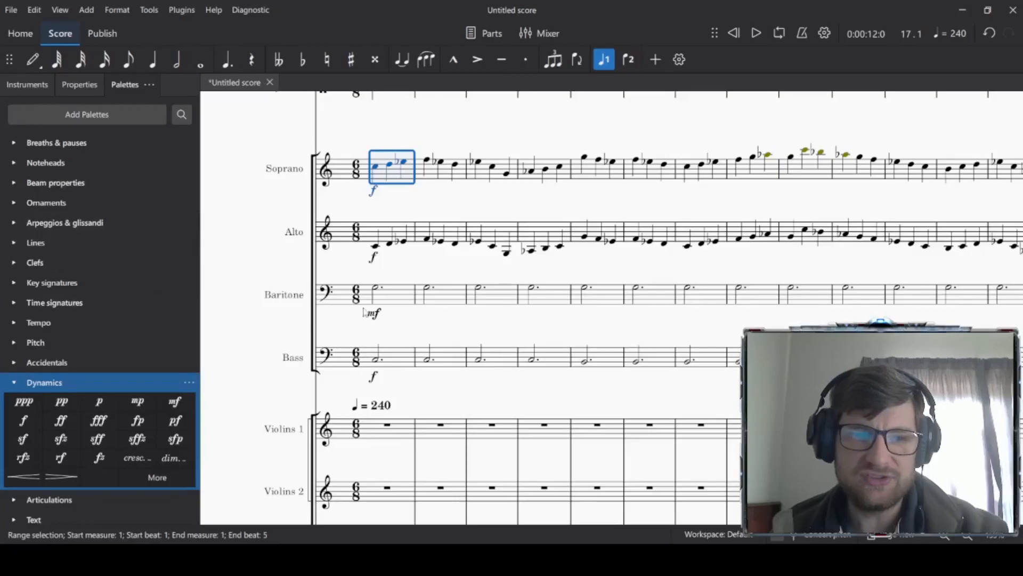
pyautogui.hscroll(10, 257, 324)
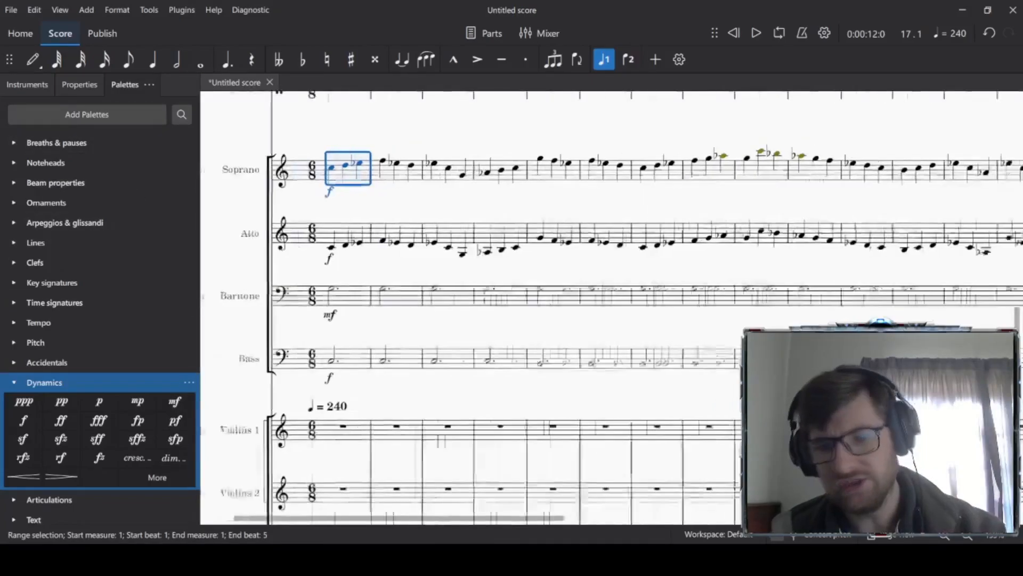
pyautogui.moveTo(258, 324); pyautogui.dragTo(210, 321)
pyautogui.keyDown('shift'); pyautogui.click(395, 239); pyautogui.keyUp('shift')
pyautogui.moveTo(455, 270); pyautogui.dragTo(967, 320)
pyautogui.click(526, 60)
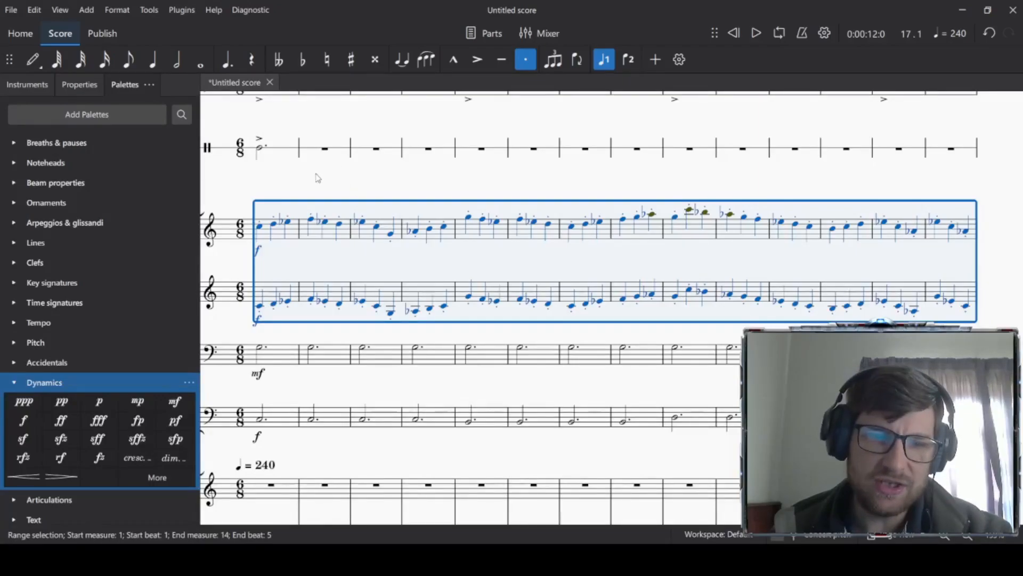
pyautogui.press('Escape')
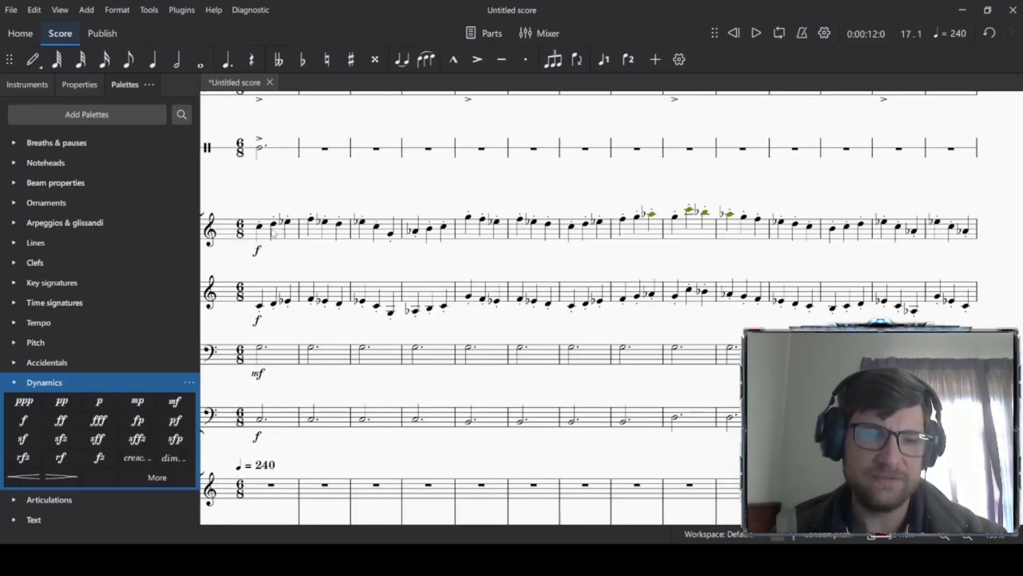
# Step: Play the score from the opening measure through the end of the first page to review the staccato voices
pyautogui.click(296, 233)
pyautogui.click(316, 260)
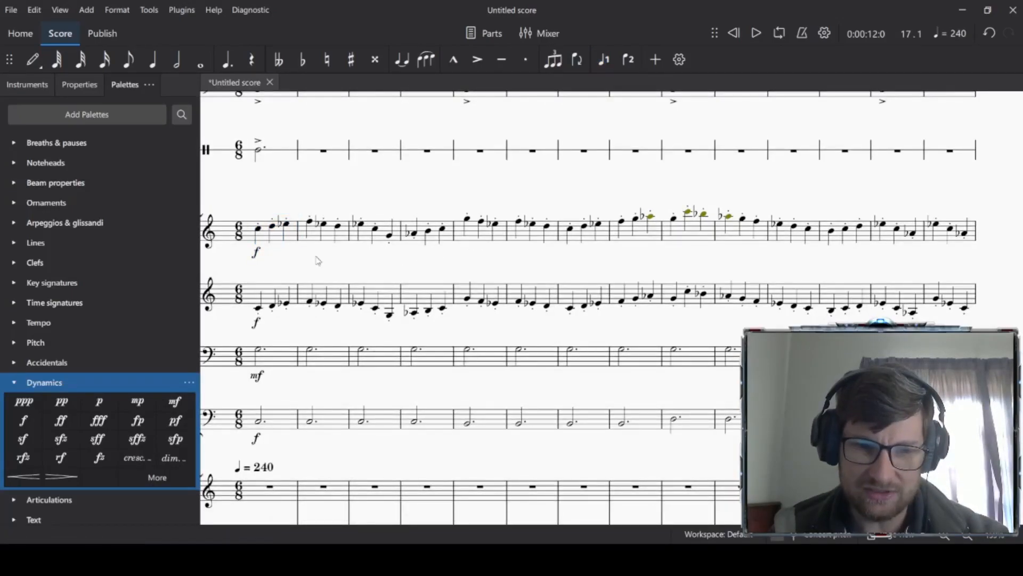
pyautogui.press('space')
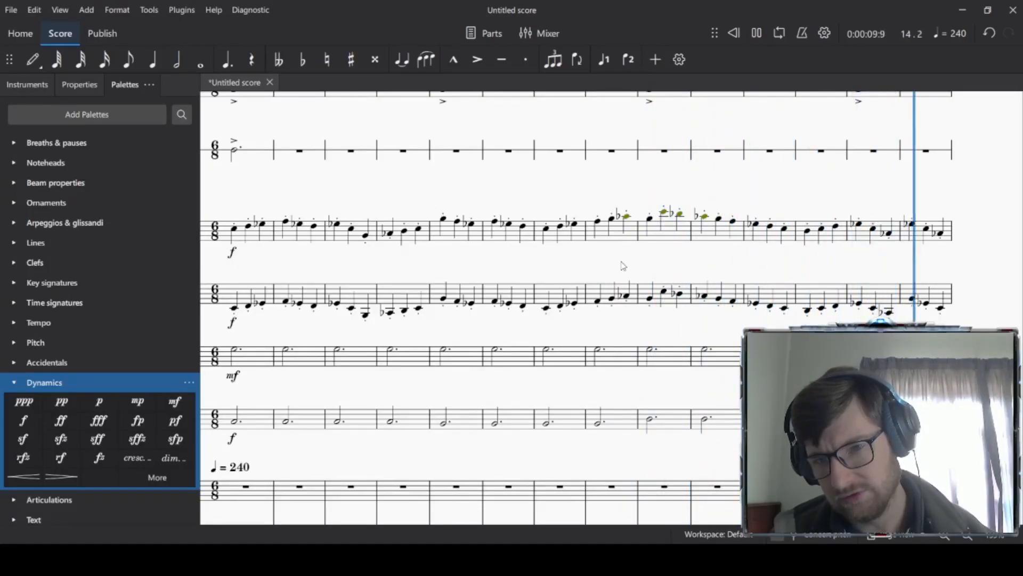
pyautogui.press('space')
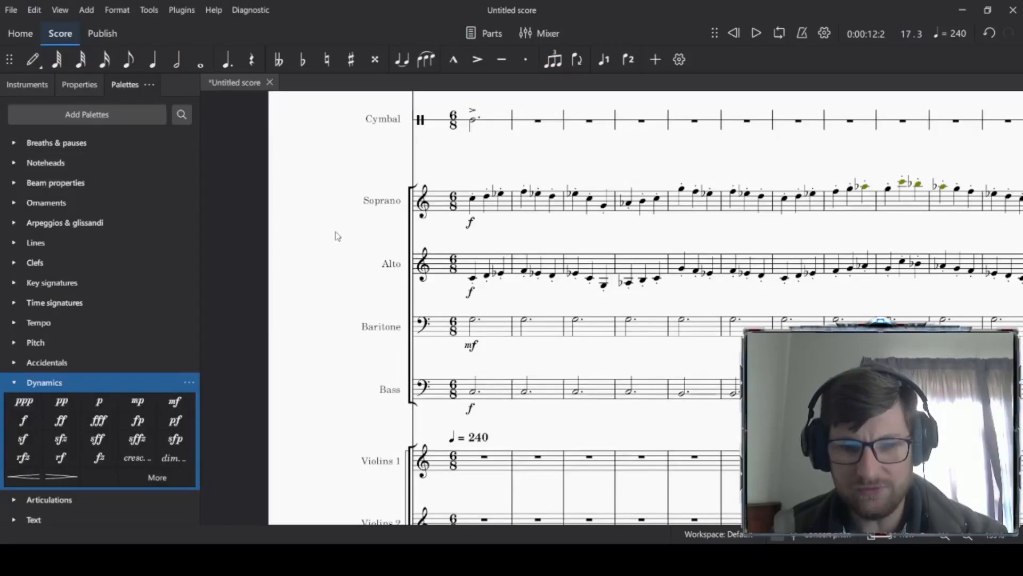
# Step: Replace the Baritone's mf dynamic in measure 1 with f
pyautogui.click(487, 339)
pyautogui.click(473, 345)
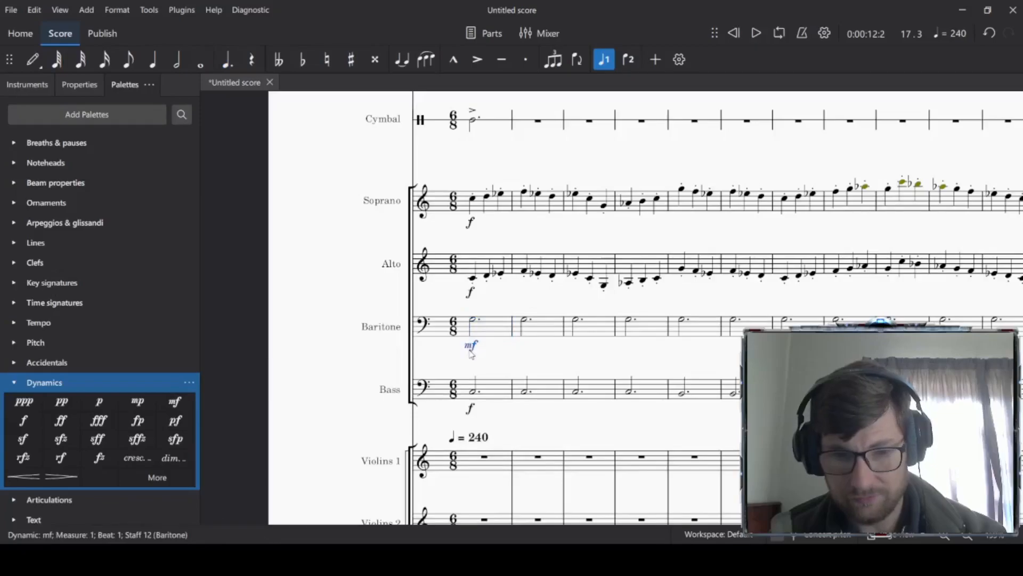
pyautogui.press('Delete')
pyautogui.click(486, 334)
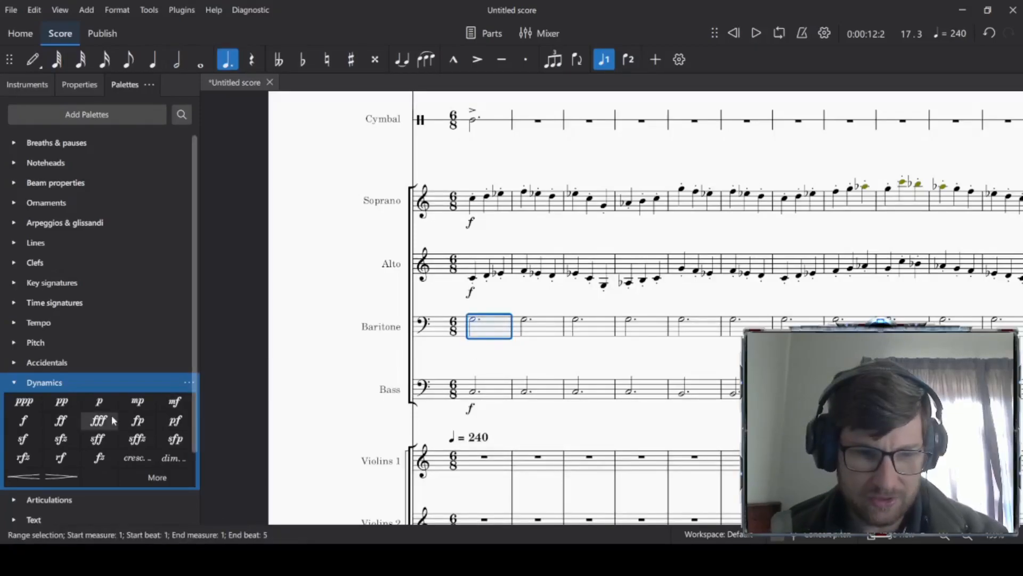
pyautogui.click(23, 420)
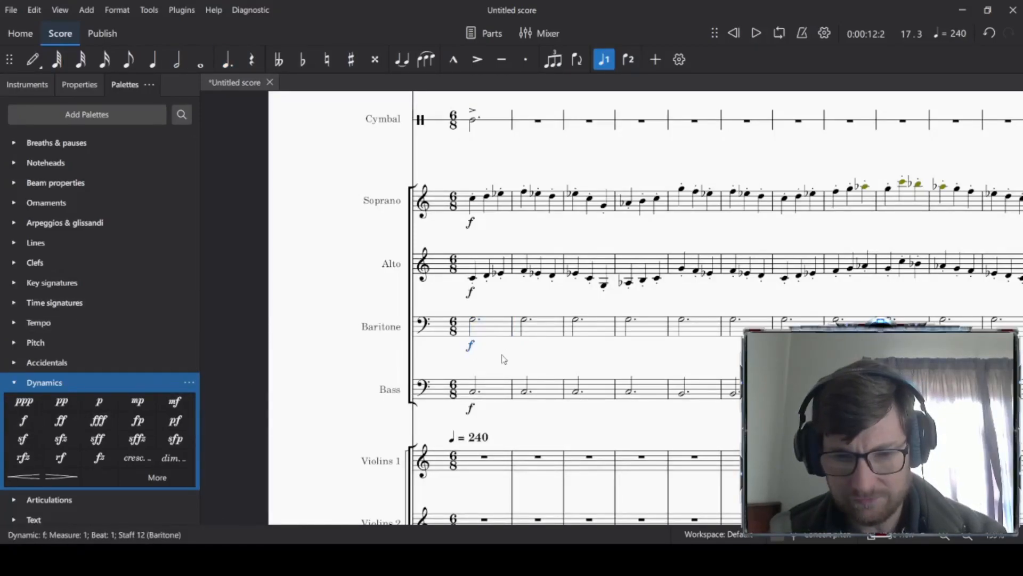
# Step: Add an mp dynamic to measure 1 of both the B♭ Trumpet 1 and B♭ Trumpet 2 staves
pyautogui.scroll(10, 530, 277)
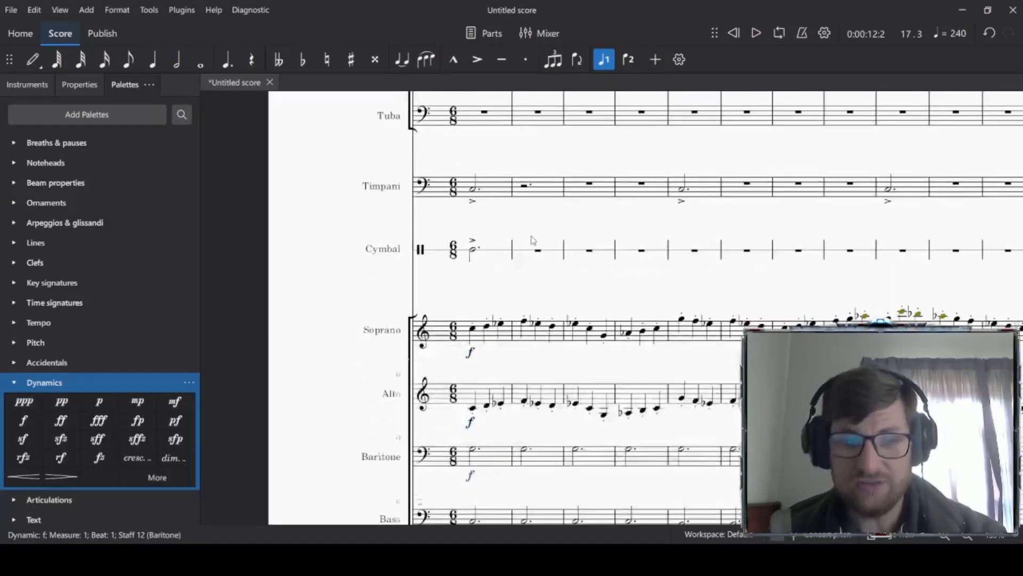
pyautogui.scroll(6, 527, 251)
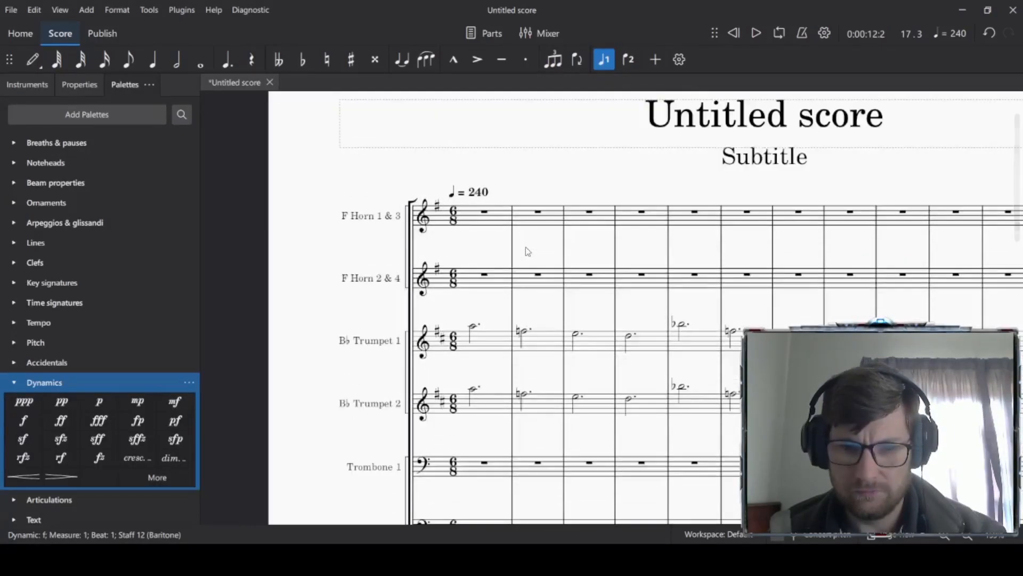
pyautogui.scroll(-3, 526, 251)
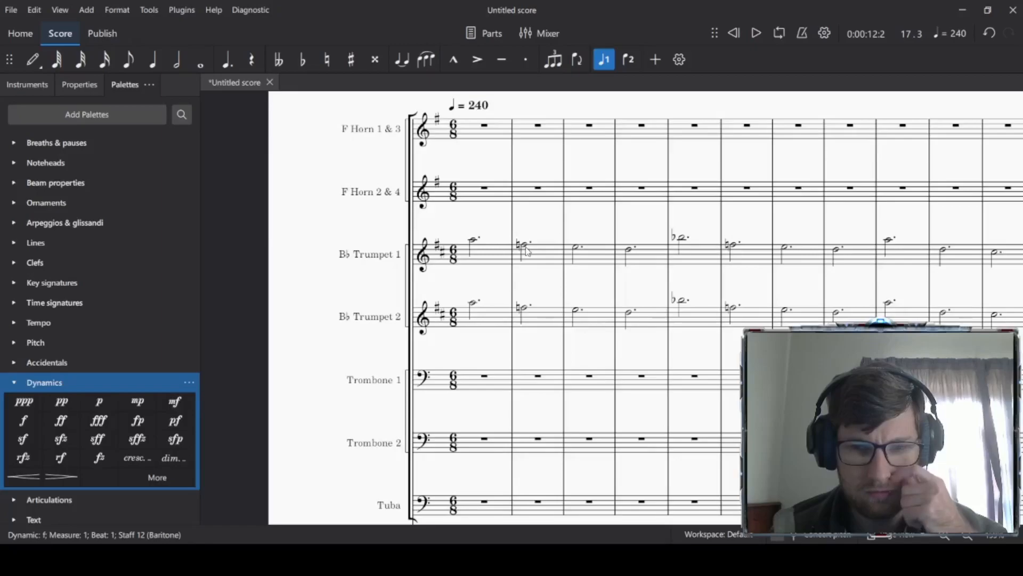
pyautogui.click(499, 256)
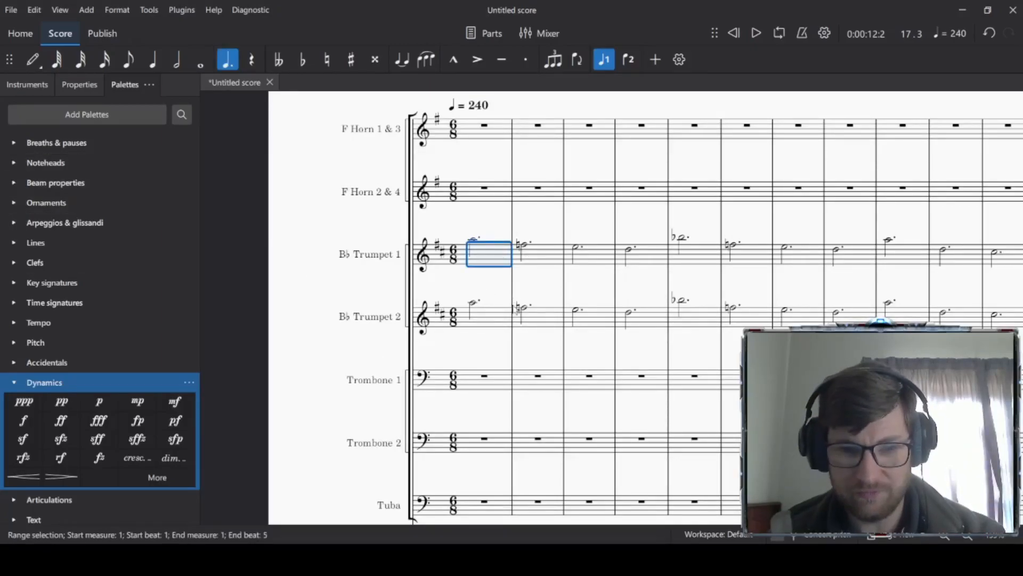
pyautogui.keyDown('shift'); pyautogui.click(500, 321); pyautogui.keyUp('shift')
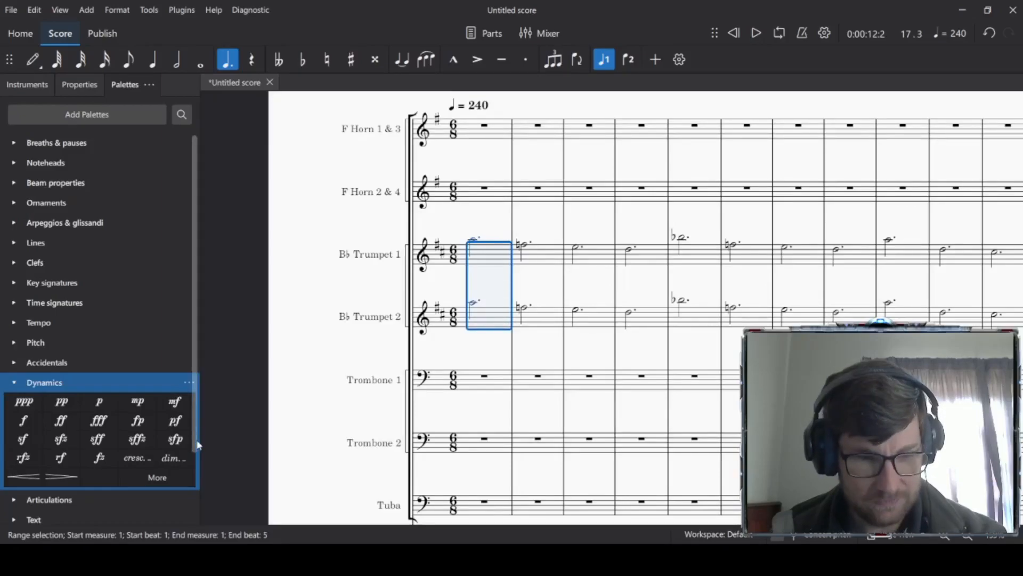
pyautogui.click(137, 400)
# Step: Play the opening measures from the start to check the balance of the revised dynamics
pyautogui.scroll(-6, 461, 310)
pyautogui.scroll(-6, 462, 310)
pyautogui.scroll(3, 474, 307)
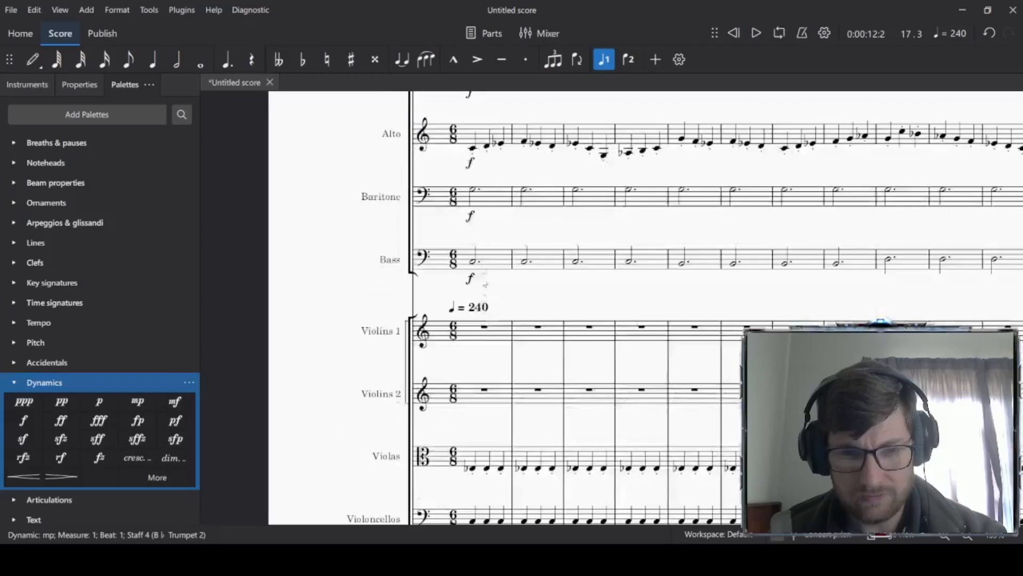
pyautogui.click(484, 193)
pyautogui.click(518, 221)
pyautogui.press('space')
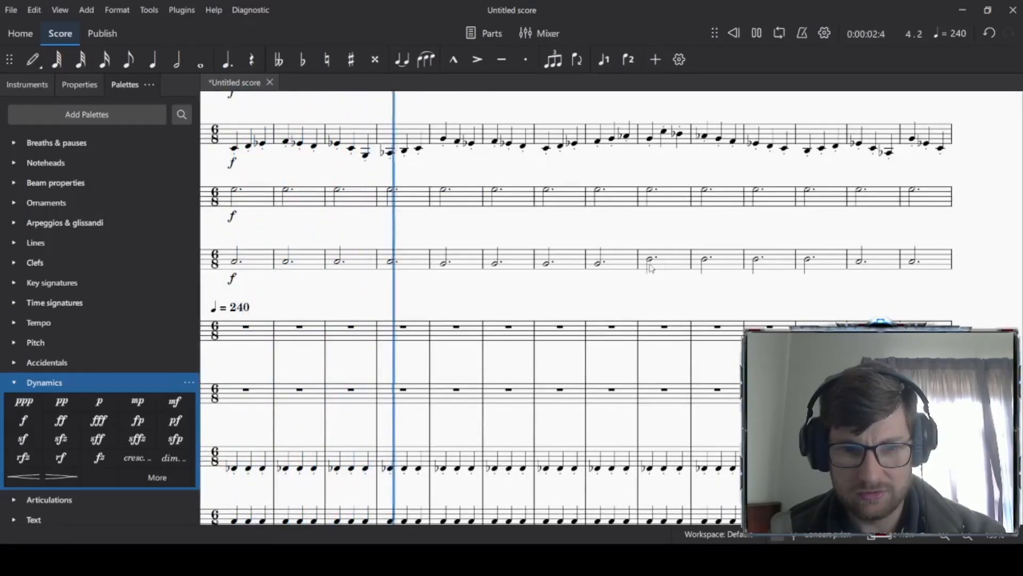
pyautogui.press('space')
pyautogui.scroll(-5, 277, 213)
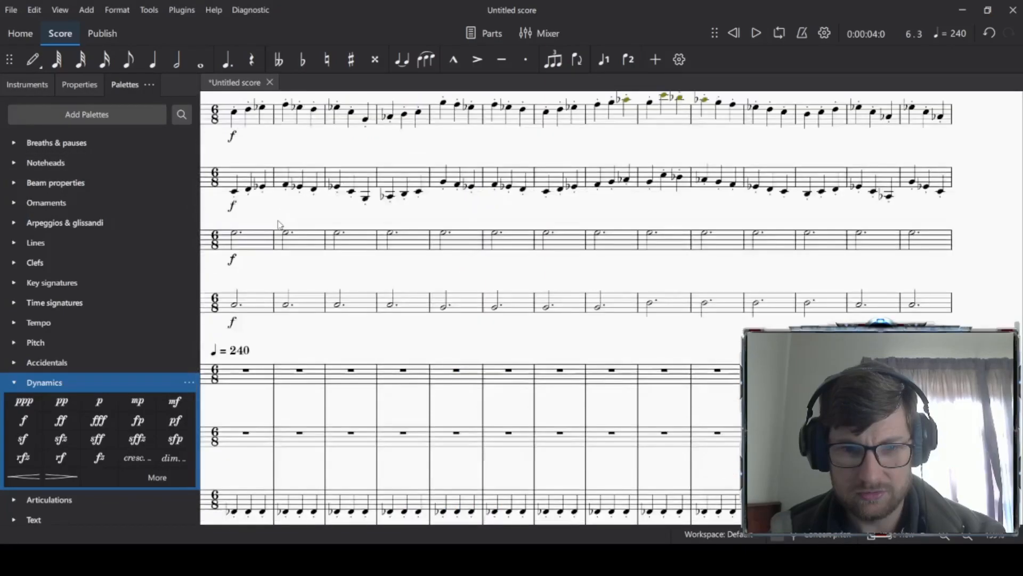
pyautogui.click(253, 171)
pyautogui.press('space')
pyautogui.press('space')
# Step: Enter dotted half notes G5, D5, G5 and D5 in measures 1–4 of the F Horn 1 & 3 staff
pyautogui.moveTo(292, 201); pyautogui.dragTo(514, 355)
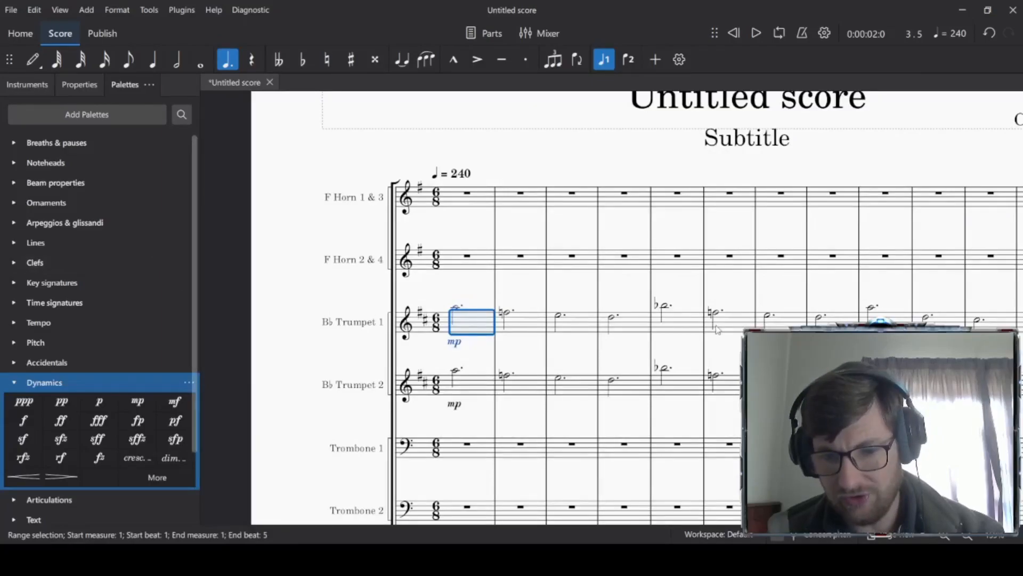
pyautogui.hscroll(10, 485, 374)
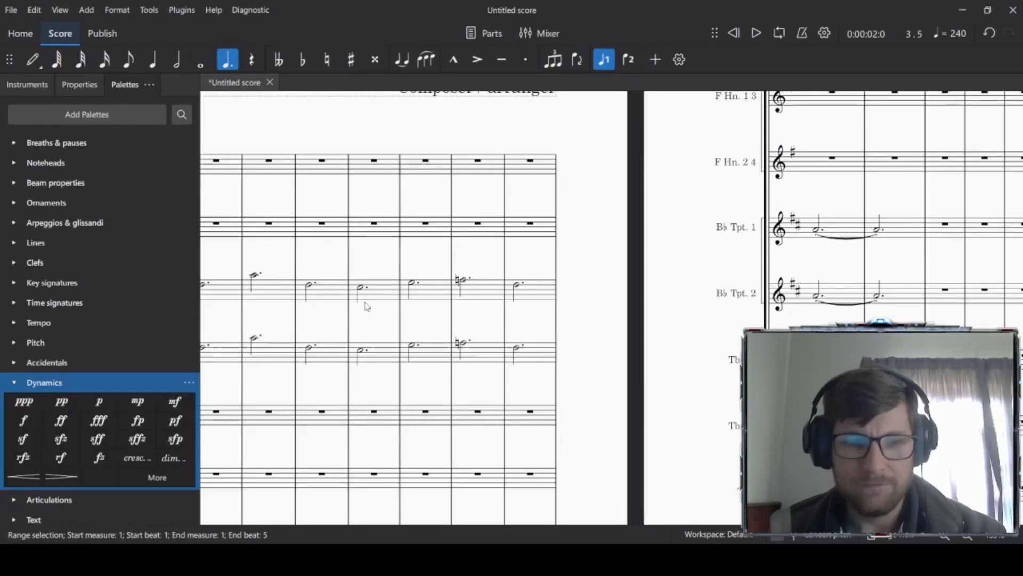
pyautogui.hscroll(-10, 276, 319)
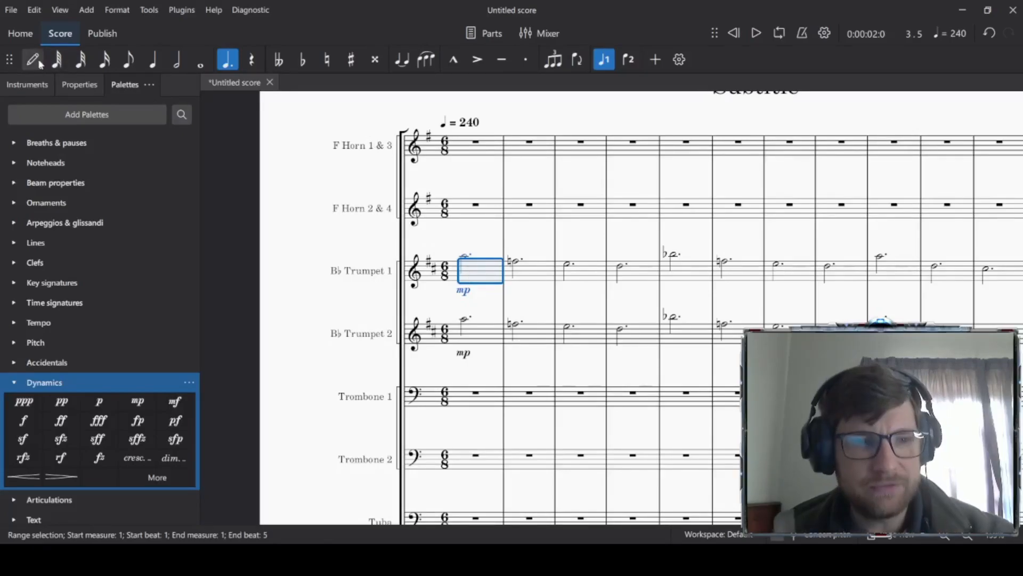
pyautogui.press('n')
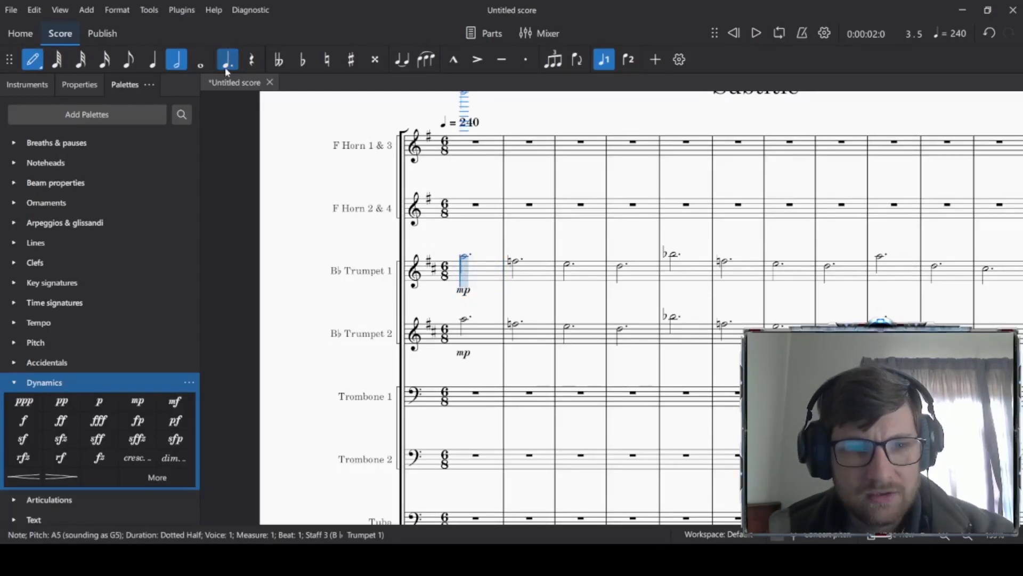
pyautogui.click(464, 145)
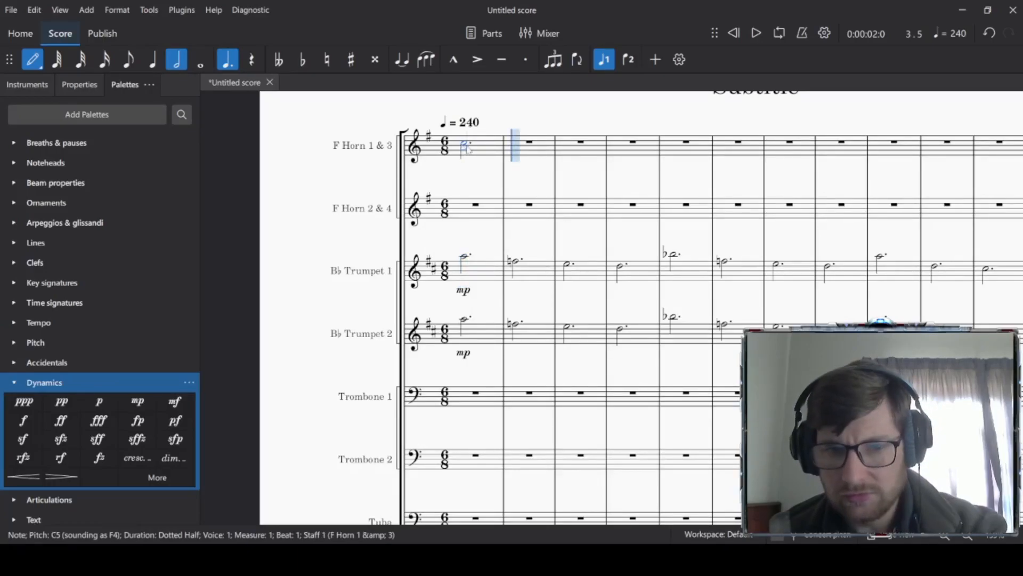
pyautogui.hotkey('ctrl', 'z')
pyautogui.scroll(1, 523, 155)
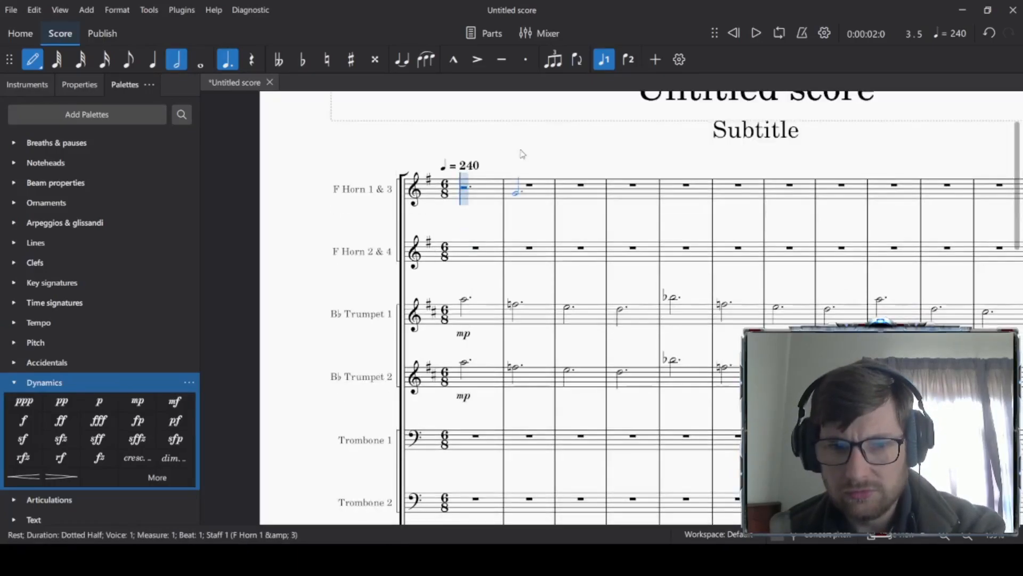
pyautogui.click(467, 179)
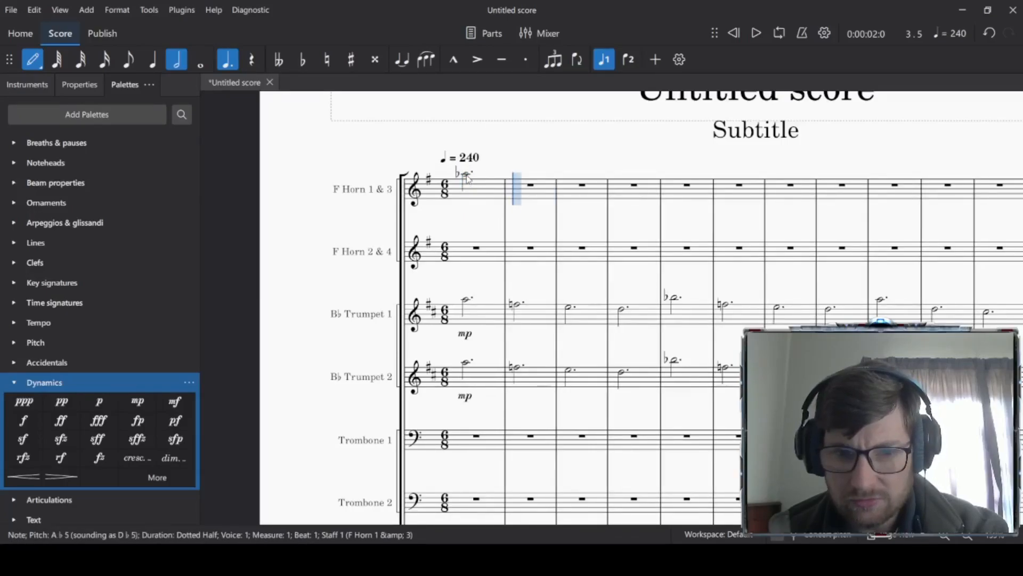
pyautogui.click(518, 190)
pyautogui.press('Up')
pyautogui.press('Up')
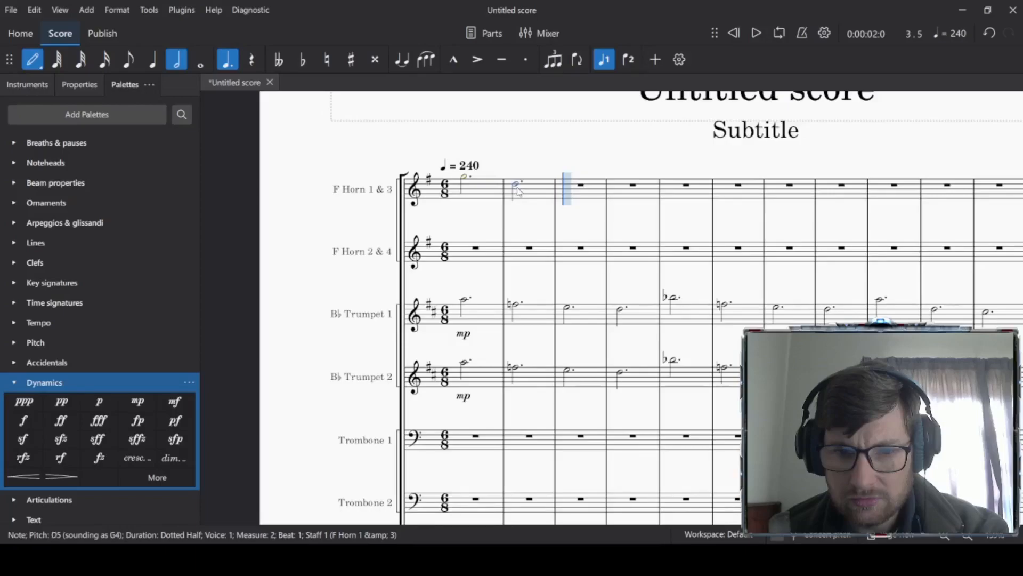
pyautogui.click(570, 179)
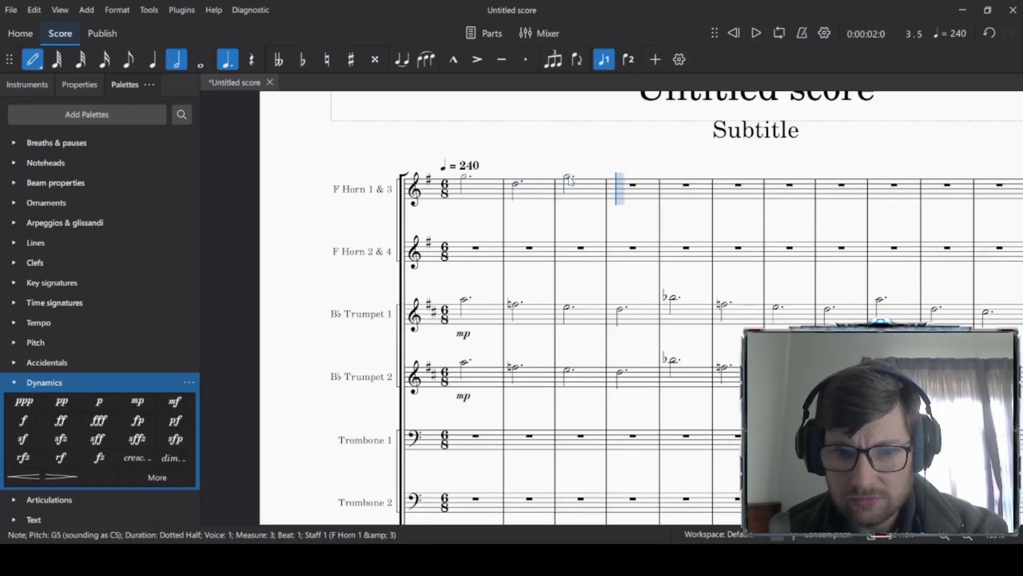
pyautogui.click(621, 186)
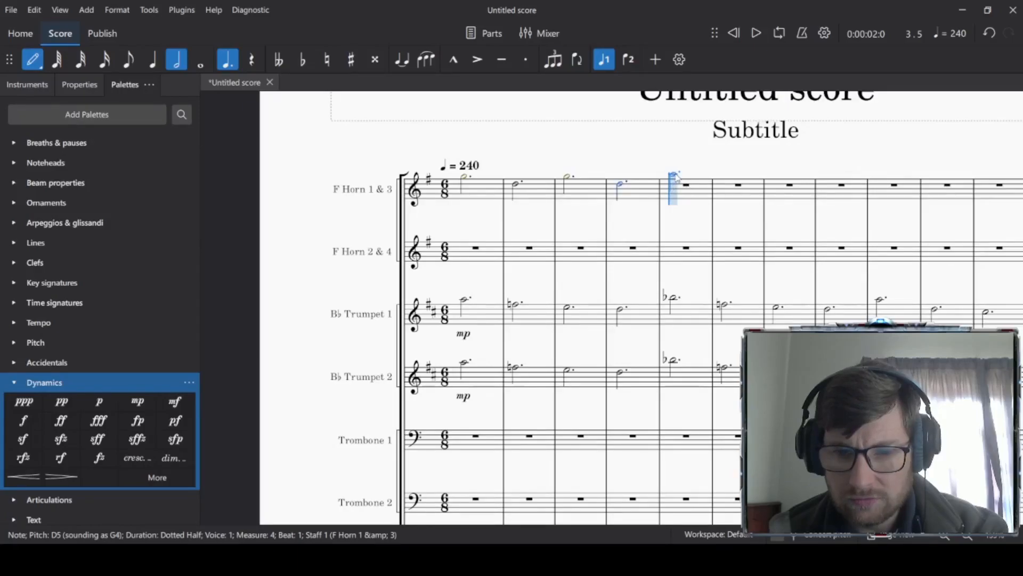
# Step: Enter dotted half notes A5, D5, A5 and D5 in measures 5–8 of the F Horn 1 & 3 staff
pyautogui.scroll(-2, 682, 234)
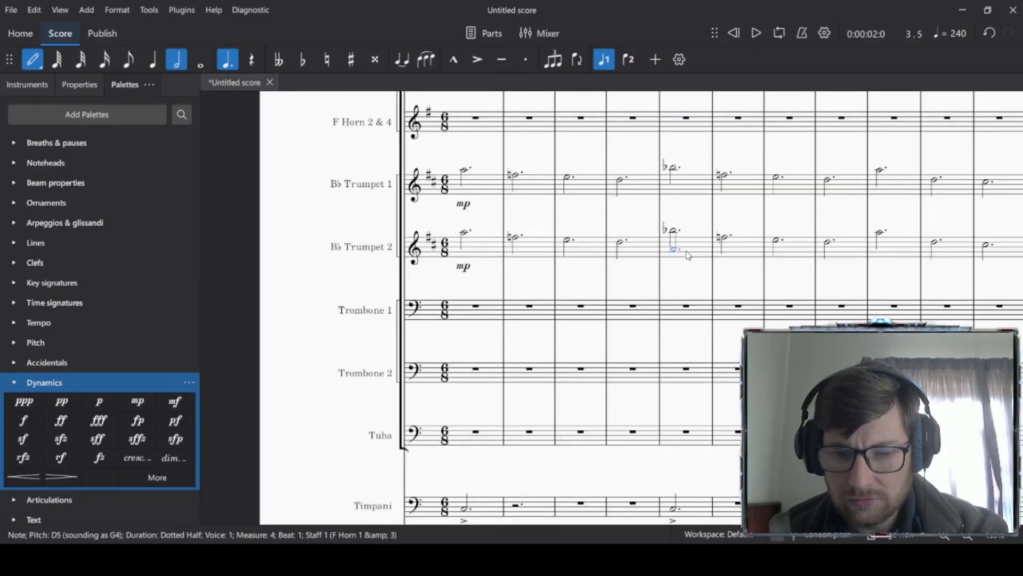
pyautogui.scroll(2, 687, 255)
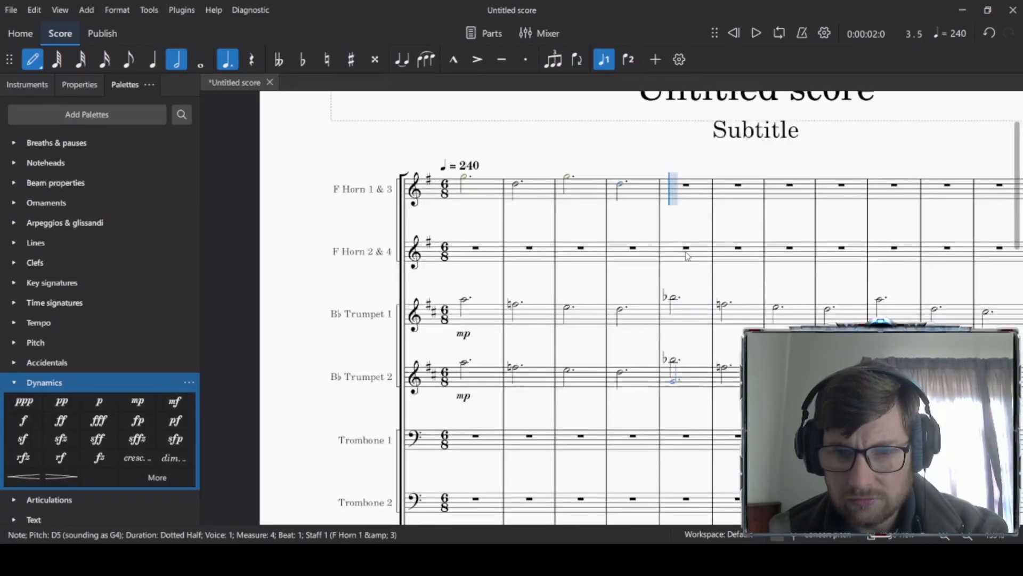
pyautogui.click(671, 175)
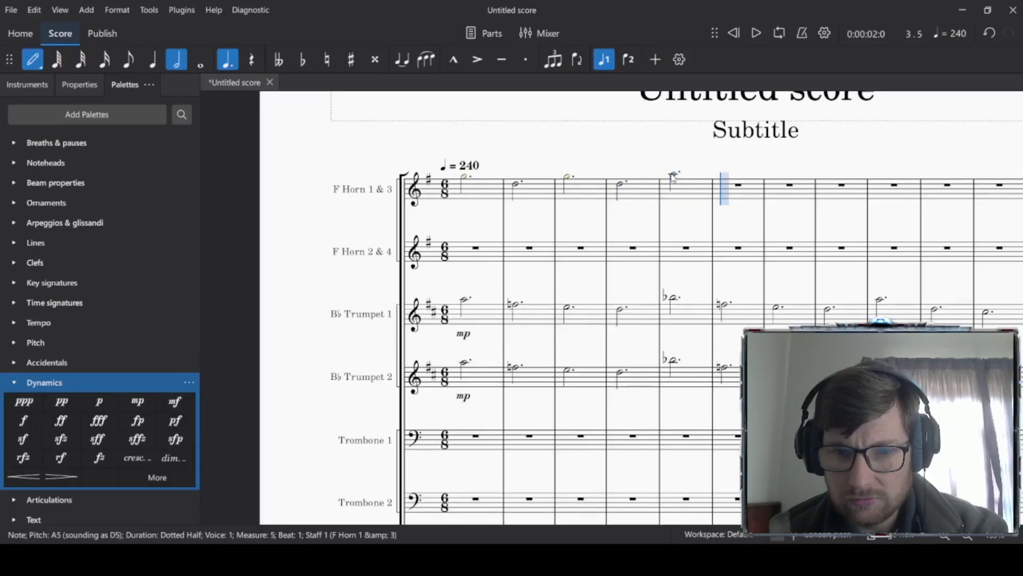
pyautogui.click(729, 186)
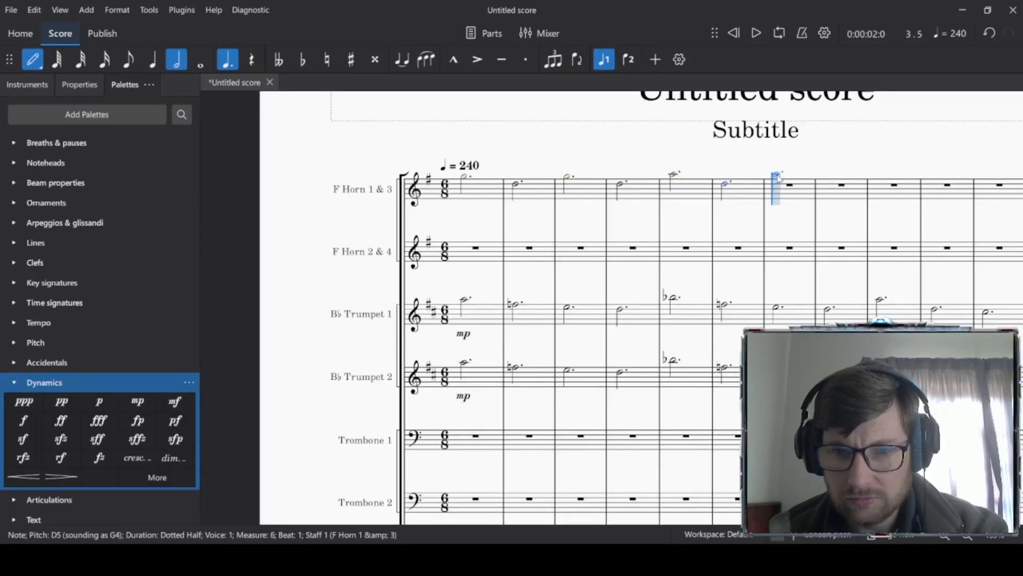
pyautogui.click(792, 174)
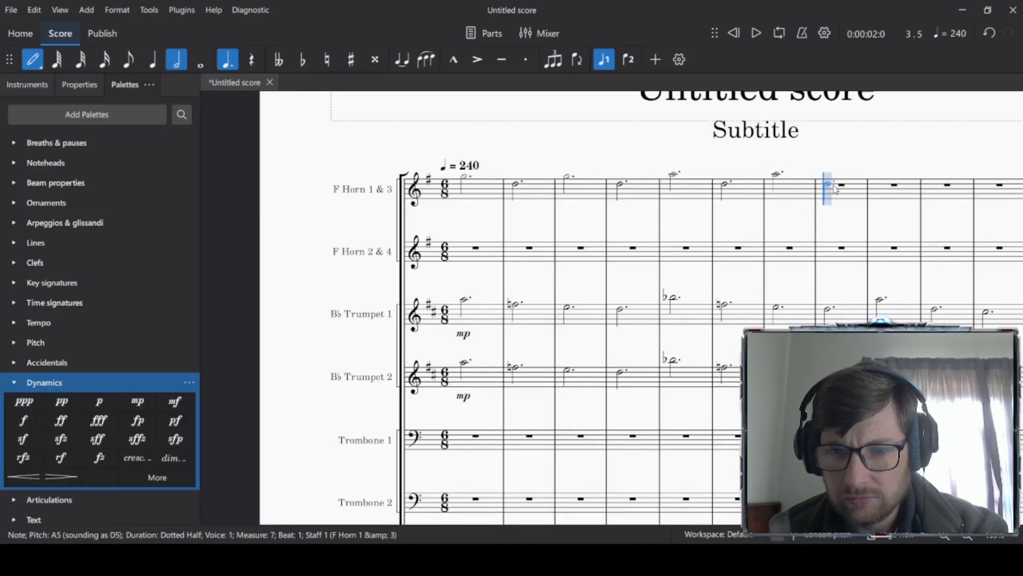
pyautogui.click(834, 187)
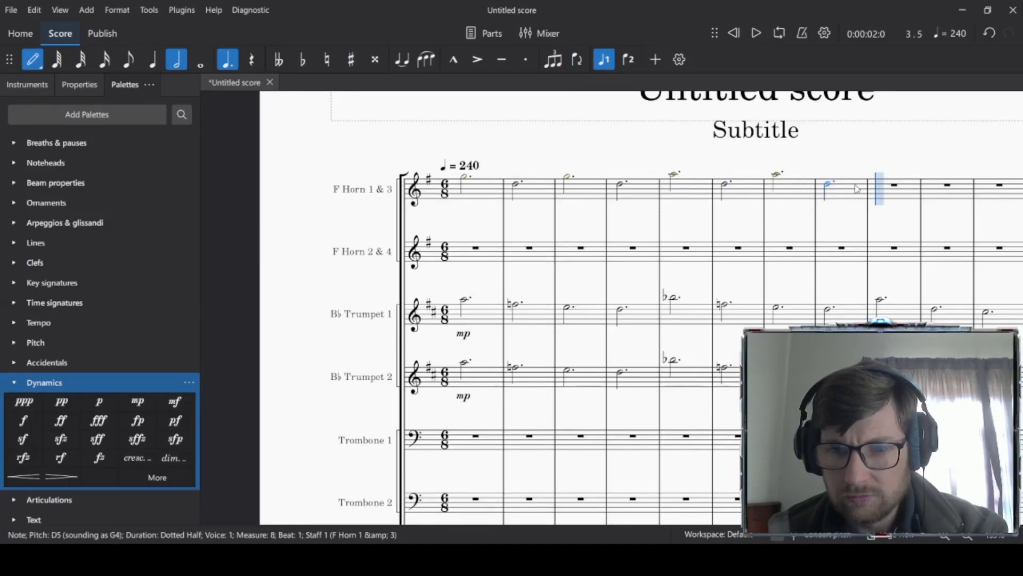
# Step: Enter dotted half notes B♭5, D5, B♭5 and D5 in measures 9–12 of the F Horn 1 & 3 staff
pyautogui.click(886, 173)
pyautogui.press('Down')
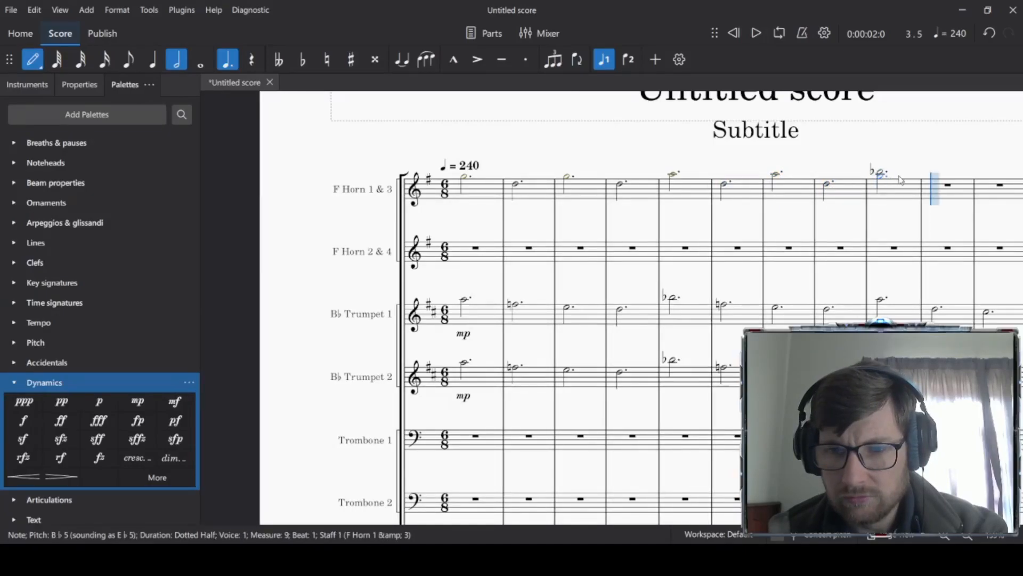
pyautogui.click(944, 186)
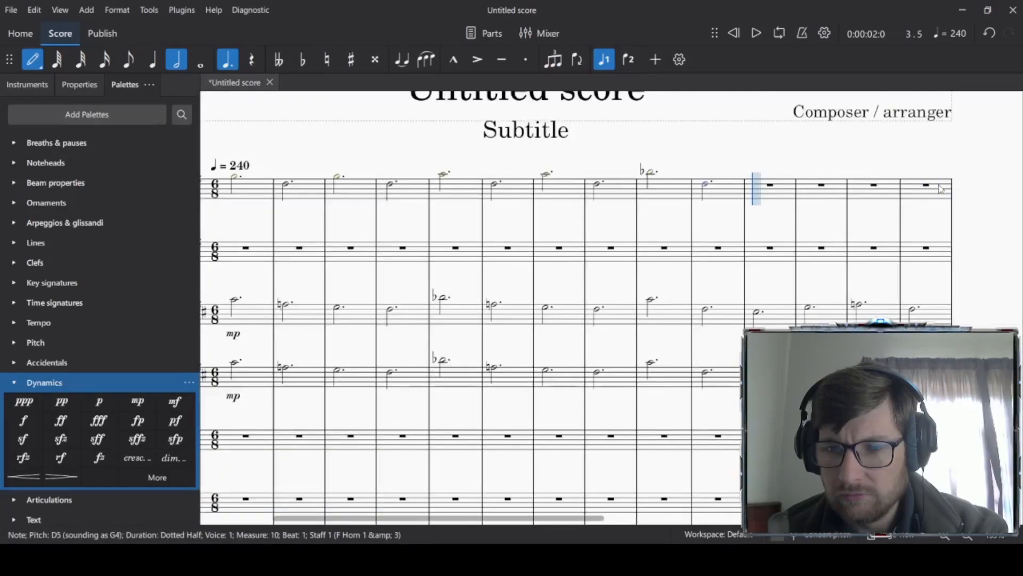
pyautogui.click(758, 172)
pyautogui.press('Down')
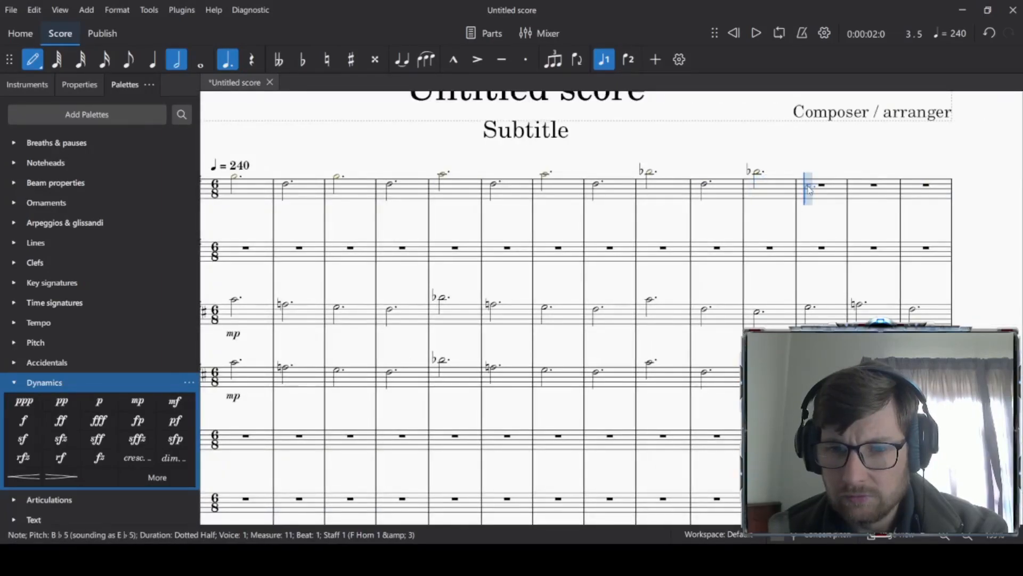
pyautogui.click(820, 186)
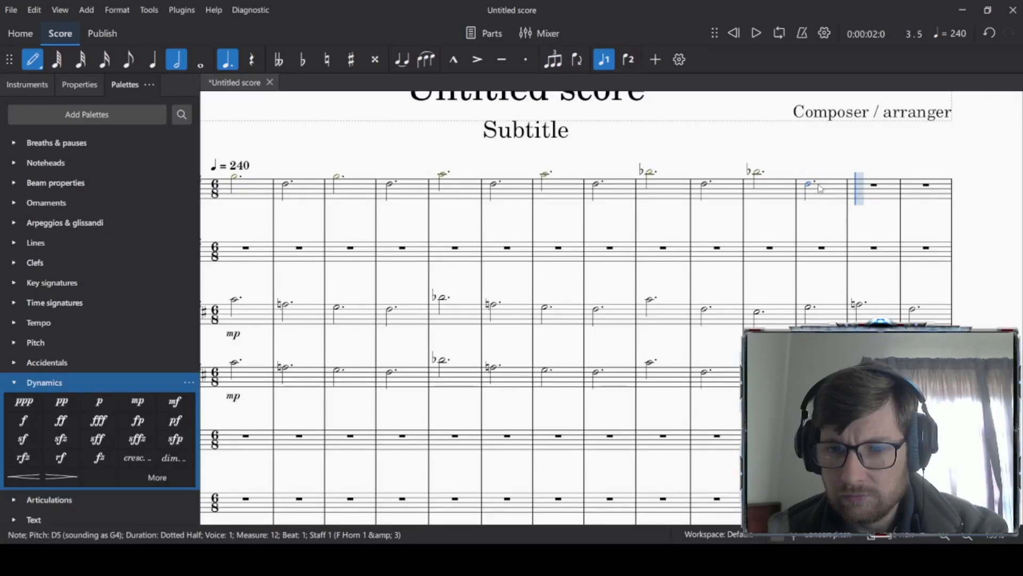
# Step: Enter dotted half notes C6 and D5 in measures 13 and 14 of the F Horn 1 & 3 staff
pyautogui.click(868, 174)
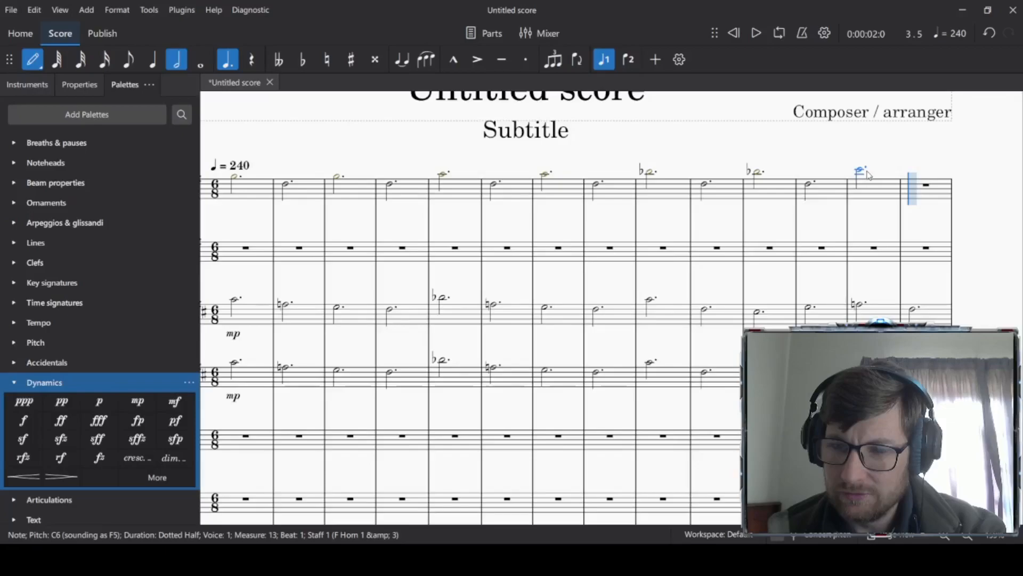
pyautogui.click(926, 186)
pyautogui.scroll(2, 432, 202)
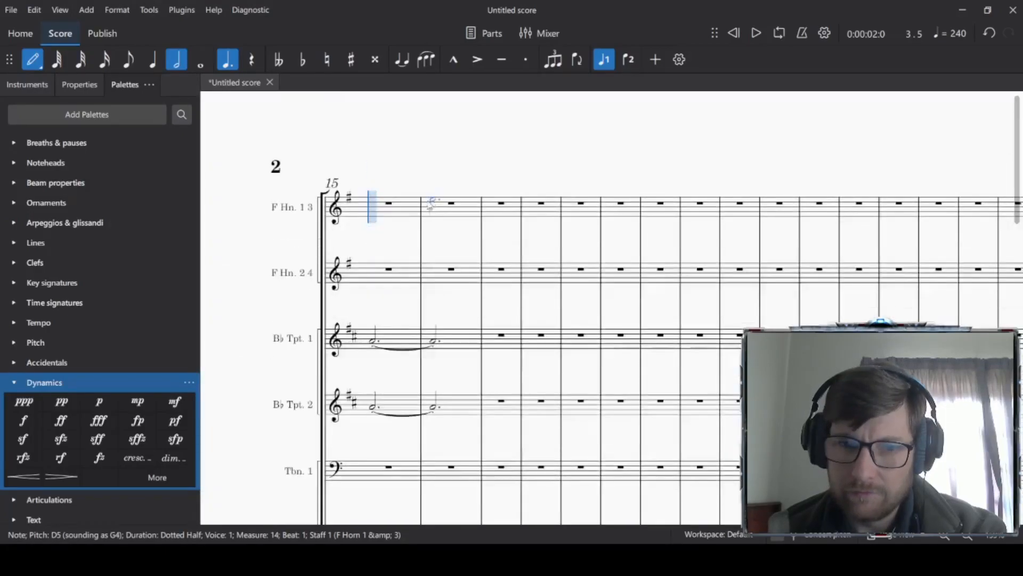
# Step: Enter a dotted half note in measure 15 of the F Horn 1 & 3 staff and settle its pitch on A4
pyautogui.click(373, 193)
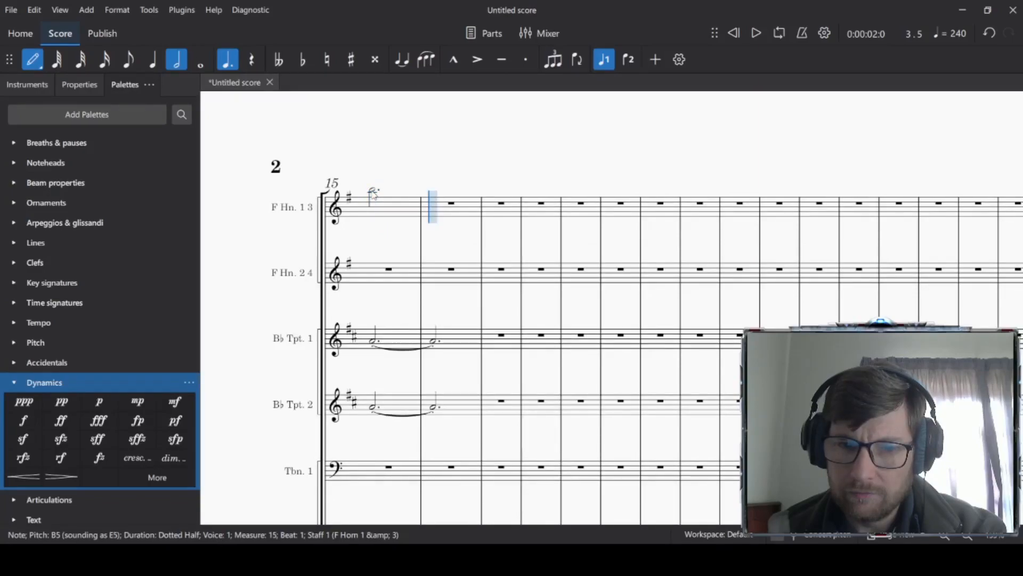
pyautogui.press('Up')
pyautogui.press('Up')
pyautogui.press('Down')
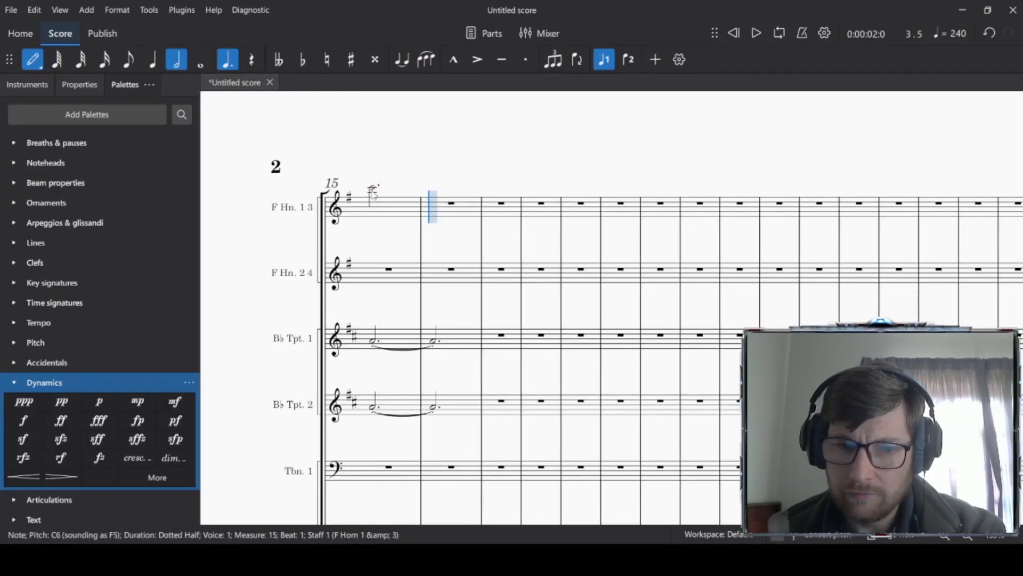
pyautogui.press('Down')
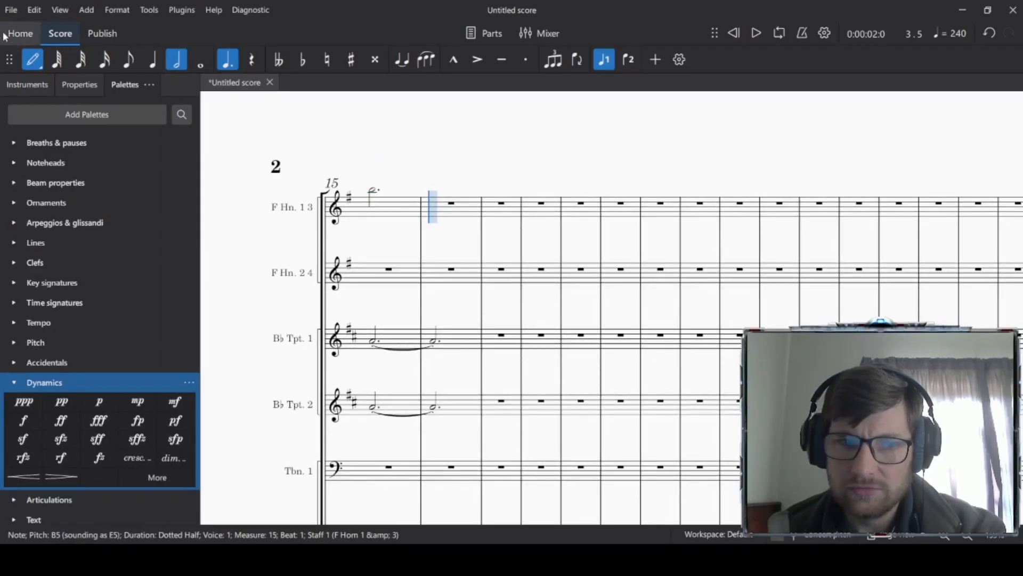
pyautogui.click(33, 62)
pyautogui.moveTo(251, 222); pyautogui.dragTo(511, 229)
pyautogui.click(351, 268)
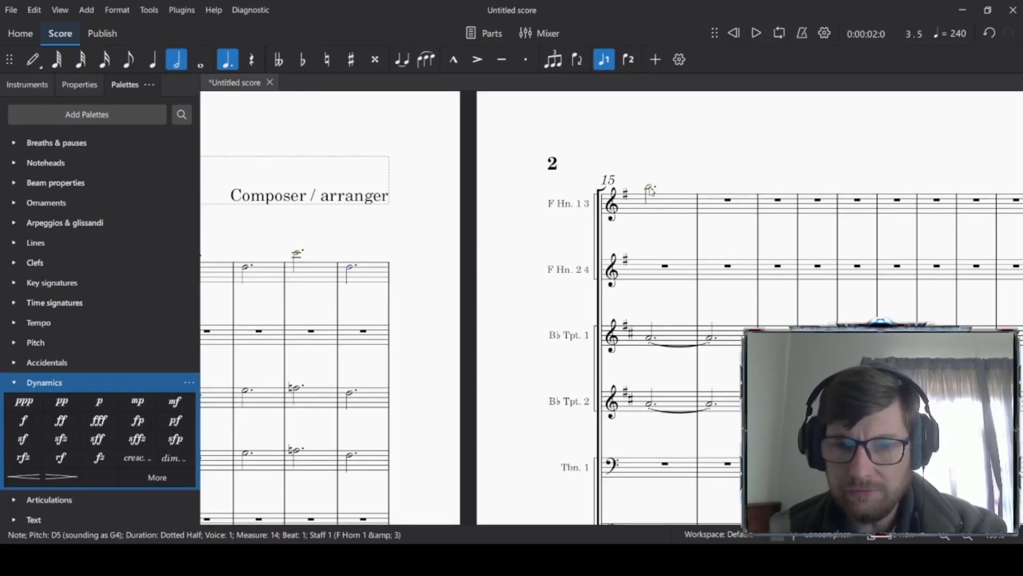
pyautogui.click(650, 207)
pyautogui.moveTo(649, 203); pyautogui.dragTo(647, 206)
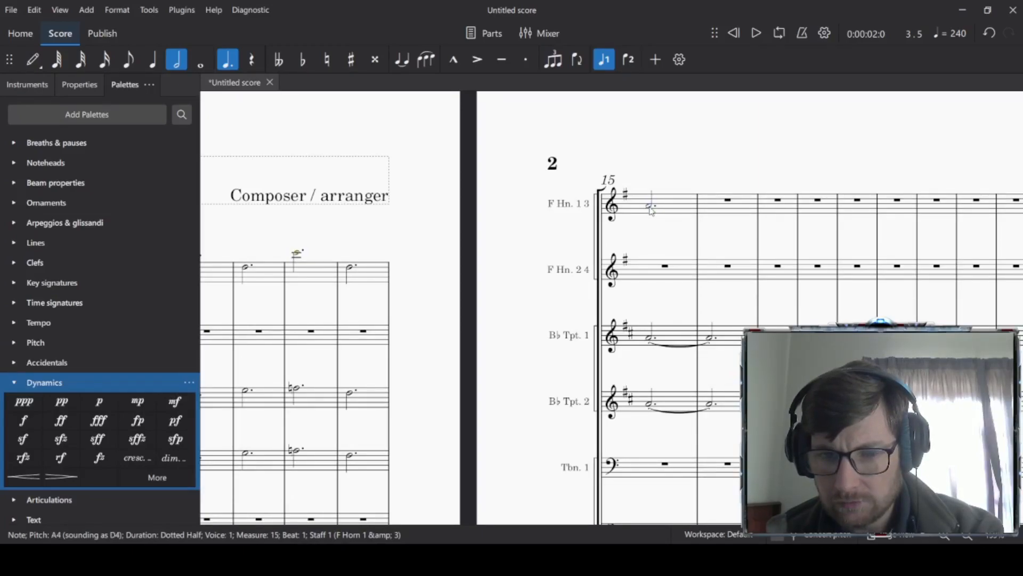
# Step: Raise the tied notes in measures 15–16 of both trumpet staves to A5 and repeat F Horn 1 & 3's measure 15 into measure 16
pyautogui.moveTo(651, 341); pyautogui.dragTo(650, 324)
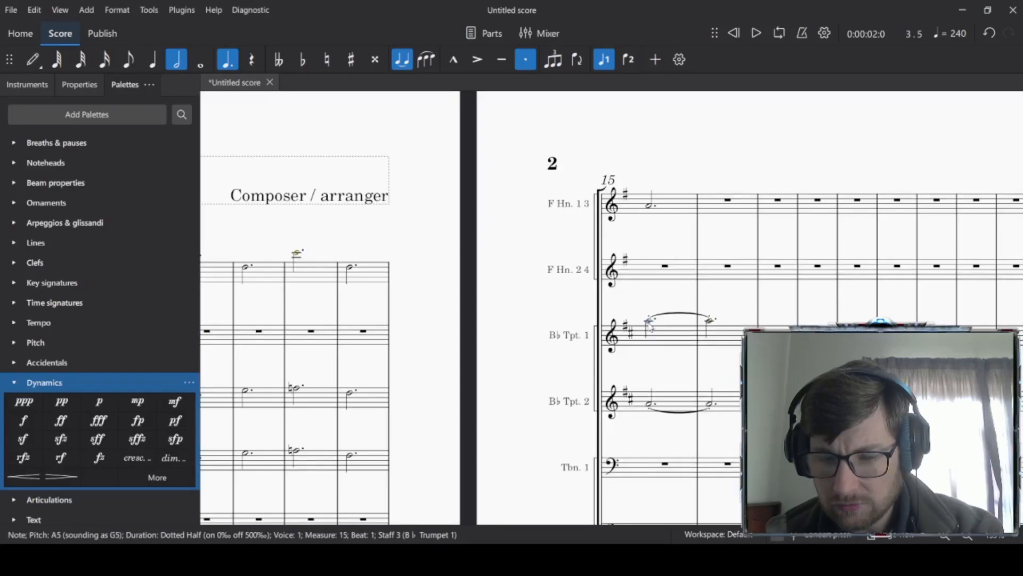
pyautogui.moveTo(652, 405); pyautogui.dragTo(651, 390)
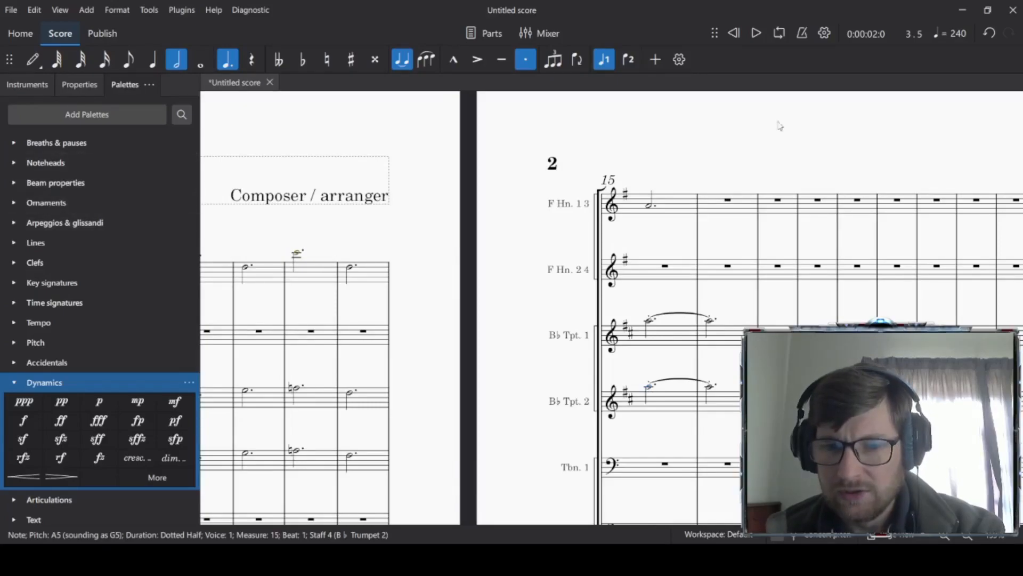
pyautogui.click(670, 209)
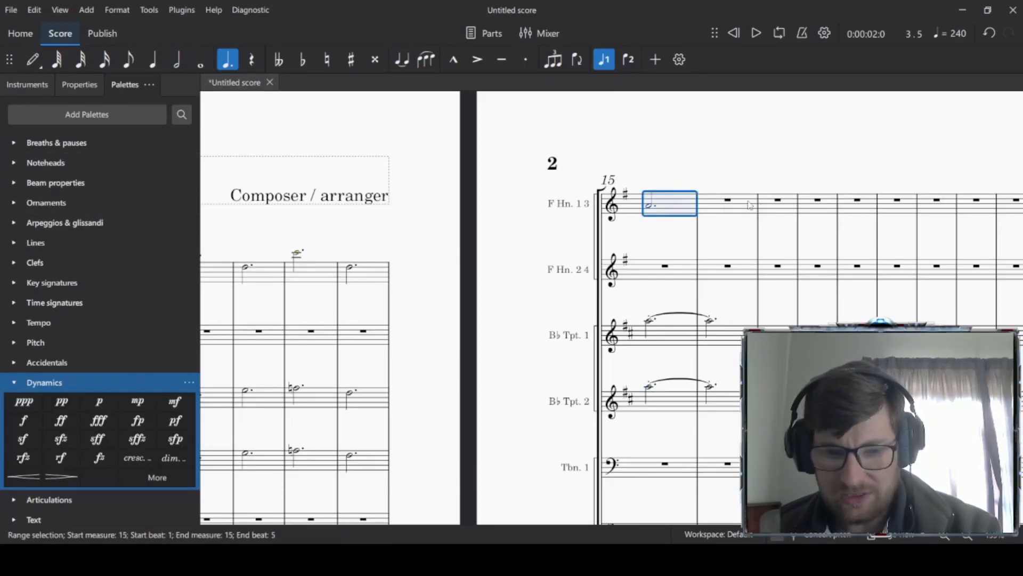
pyautogui.press('r')
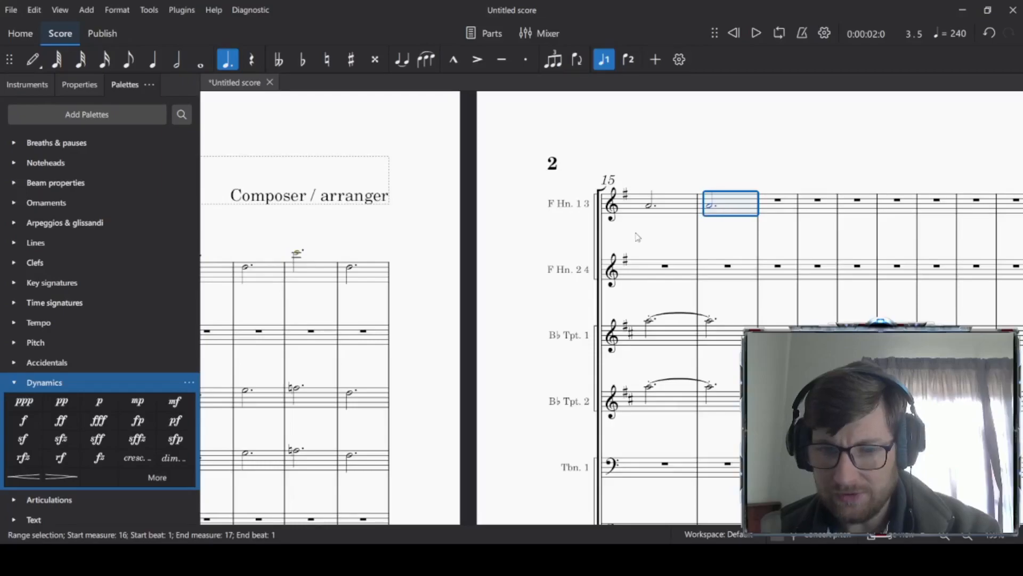
# Step: Copy measures 1–16 of the F Horn 1 & 3 staff to the F Horn 2 & 4 staff, starting at measure 1
pyautogui.hscroll(-5, 642, 235)
pyautogui.hscroll(-4, 480, 277)
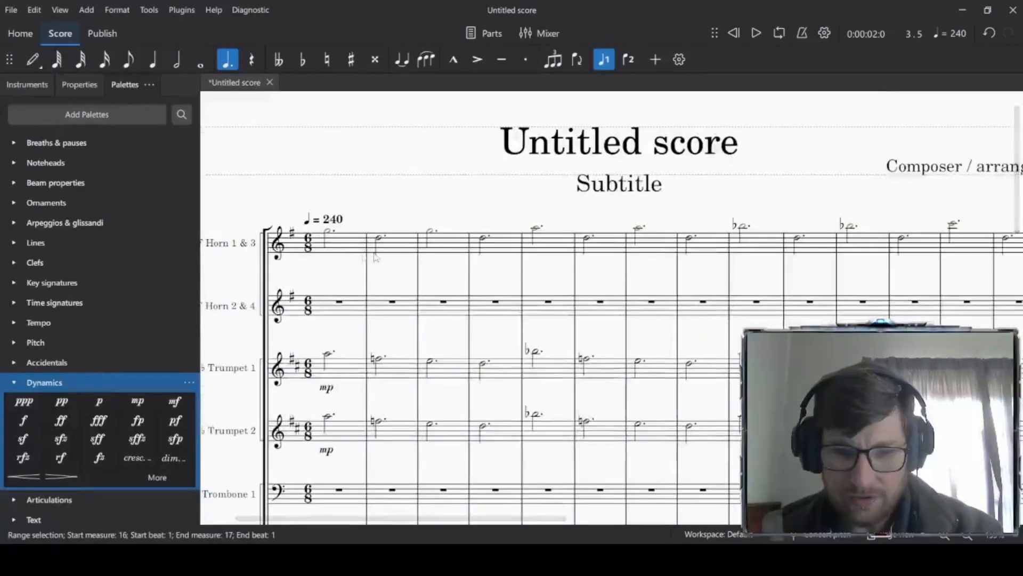
pyautogui.keyDown('shift'); pyautogui.click(333, 248); pyautogui.keyUp('shift')
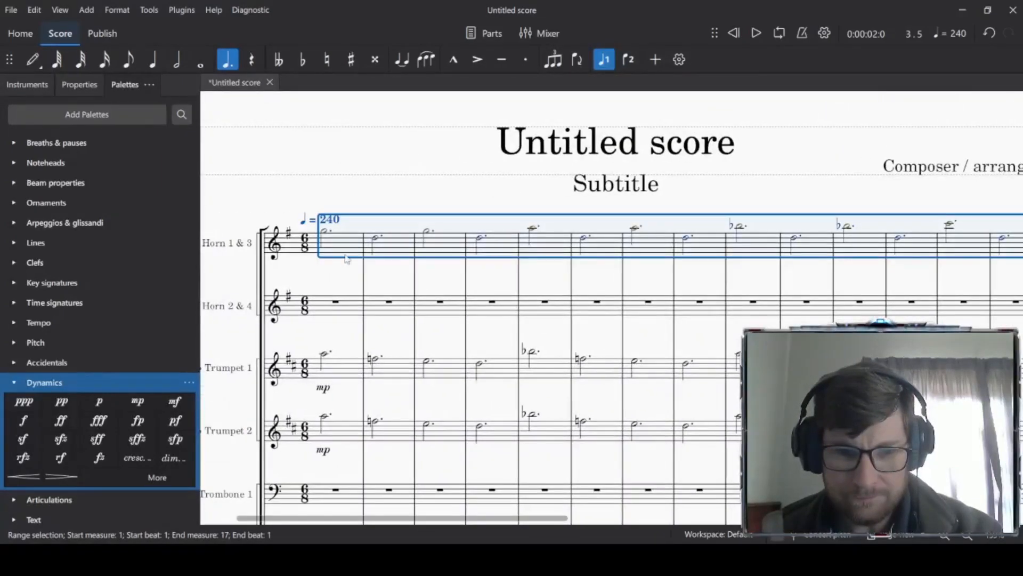
pyautogui.click(346, 308)
pyautogui.hotkey('ctrl', 'v')
# Step: Add an mp dynamic to measure 1 of both the F Horn 1 & 3 and F Horn 2 & 4 staves
pyautogui.click(345, 253)
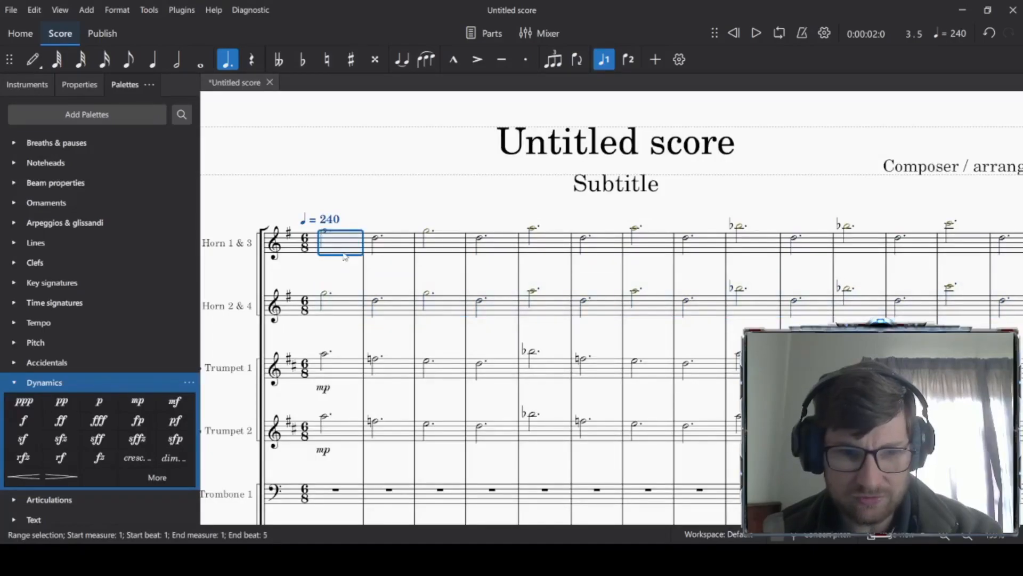
pyautogui.click(130, 407)
pyautogui.click(345, 310)
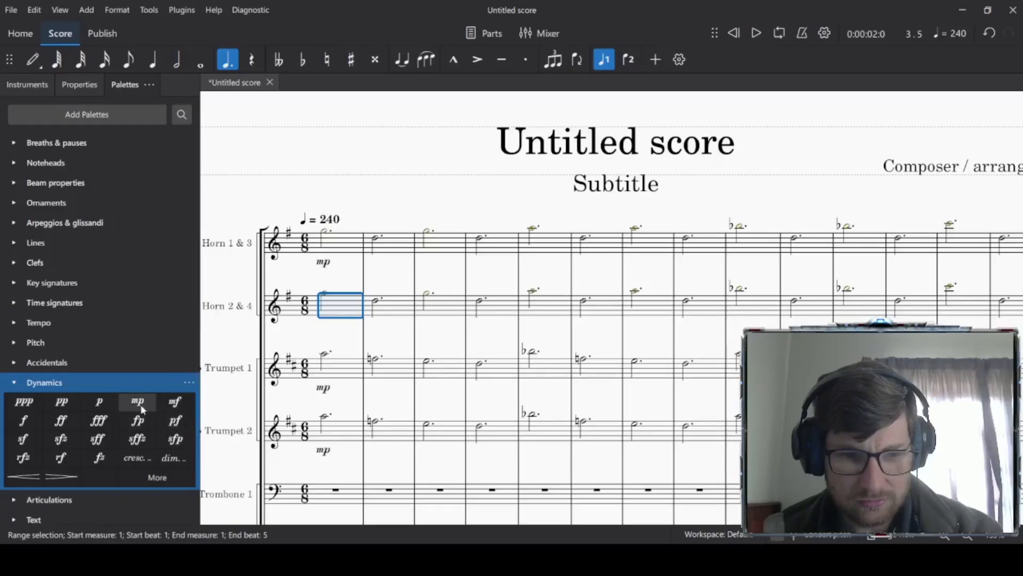
pyautogui.click(136, 404)
# Step: Play the score from measure 1 through measure 16 to check how the horns sound alongside the other parts
pyautogui.click(346, 257)
pyautogui.click(346, 244)
pyautogui.press('space')
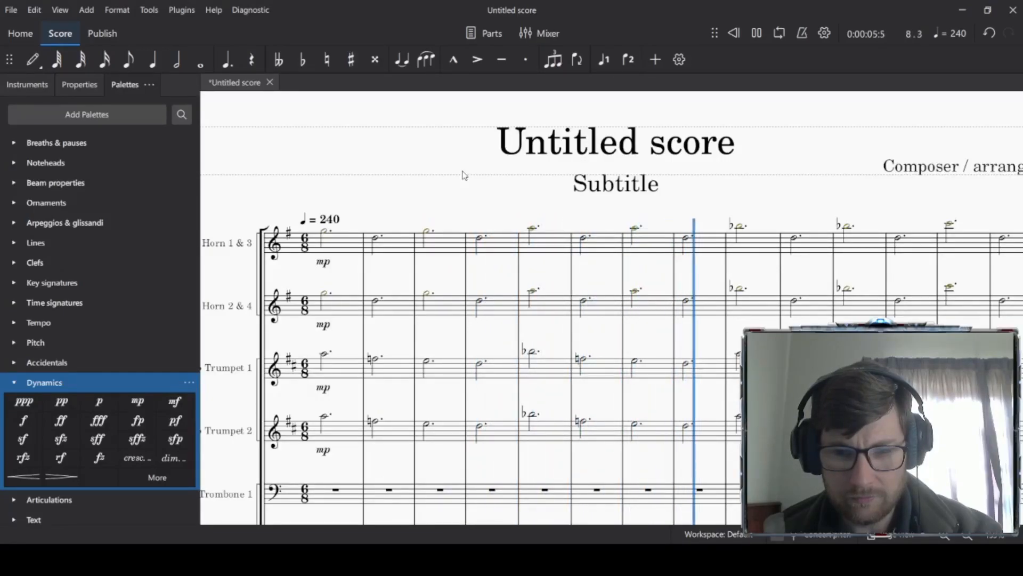
pyautogui.scroll(-3, 628, 243)
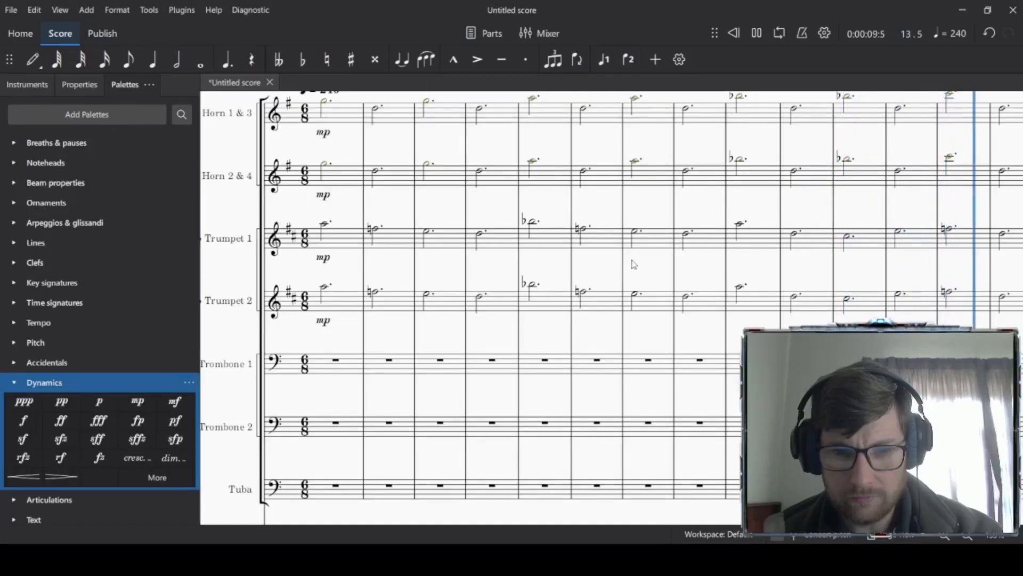
pyautogui.scroll(-3, 634, 264)
pyautogui.scroll(-3, 634, 264)
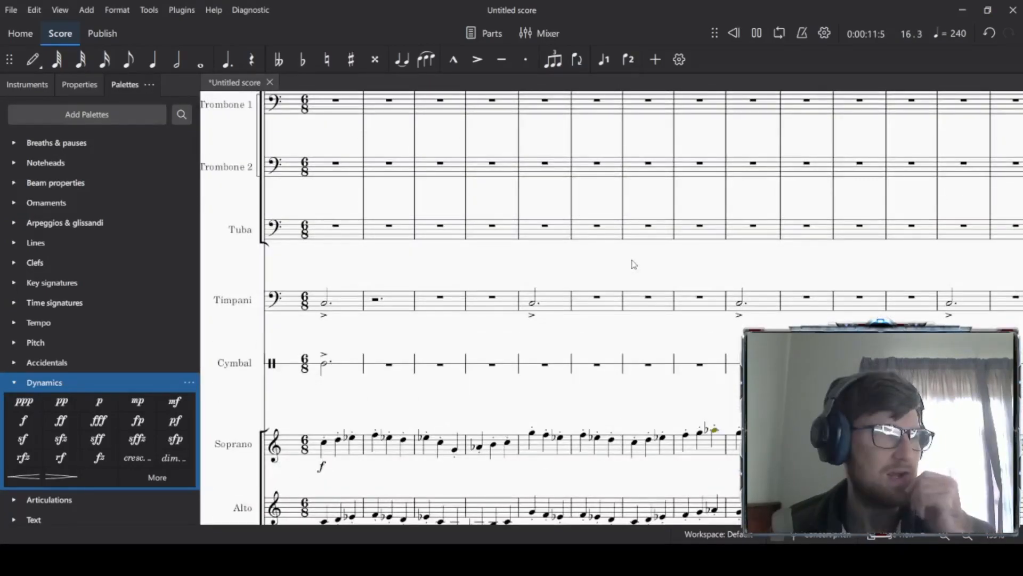
pyautogui.scroll(10, 634, 265)
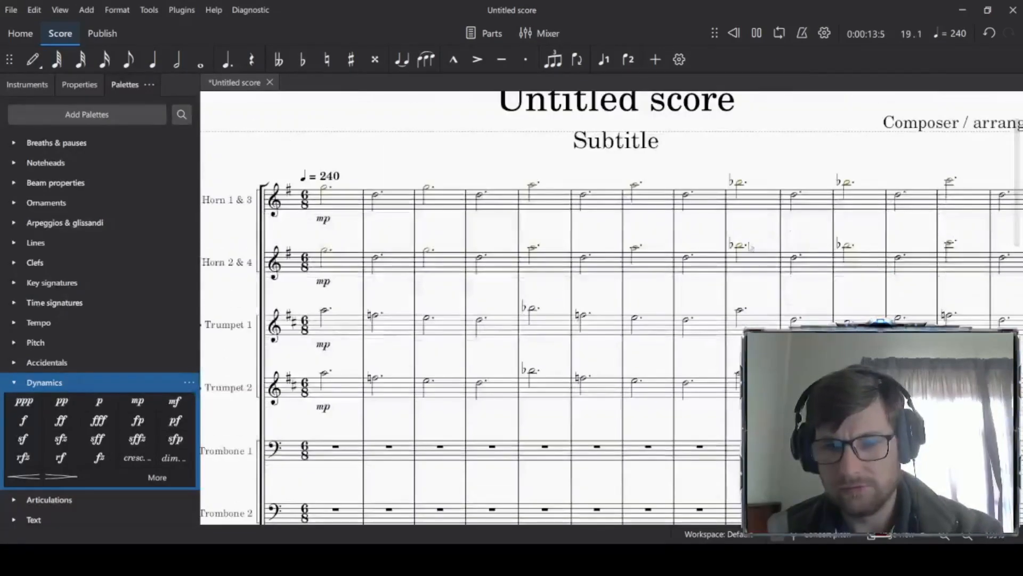
pyautogui.press('space')
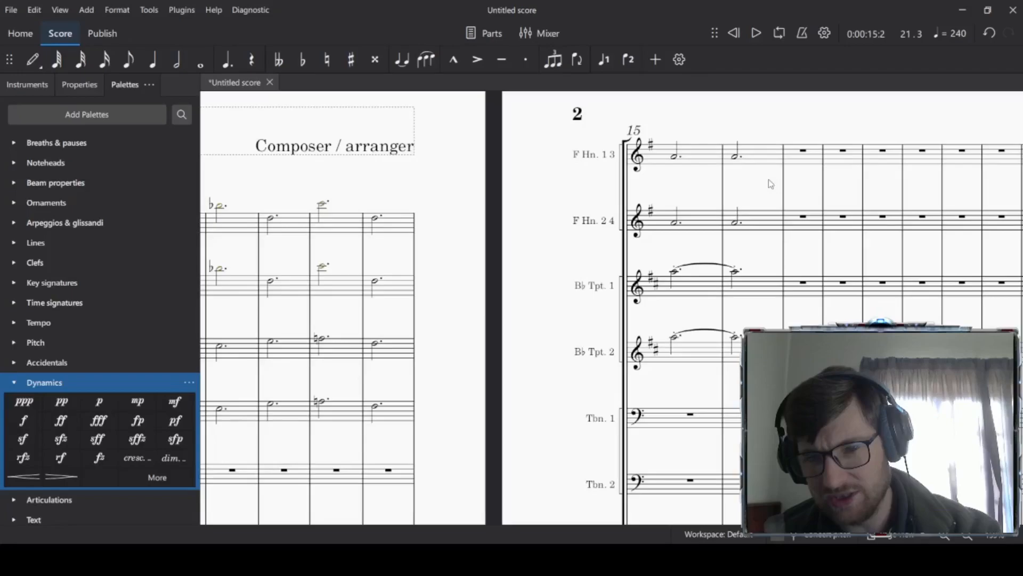
pyautogui.press('space')
pyautogui.press('space')
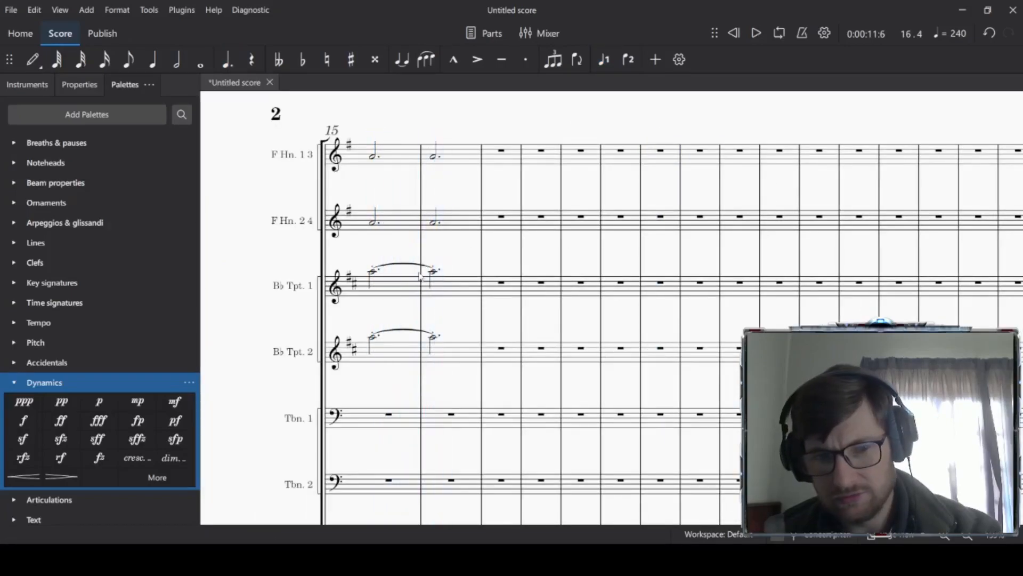
# Step: Remove the staccato marks from the tied notes in measures 15–16 of both B♭ Trumpet staves
pyautogui.click(373, 275)
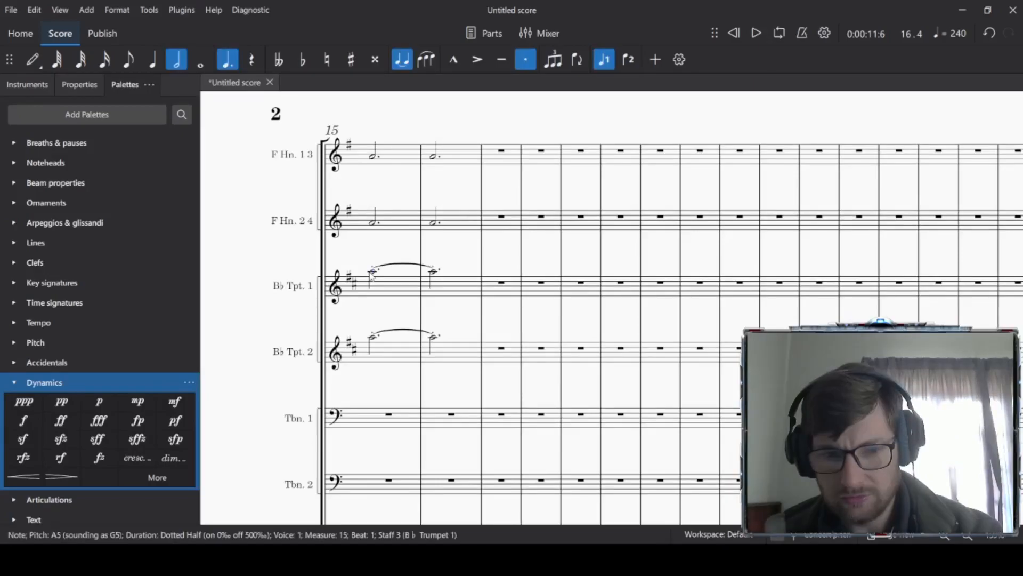
pyautogui.click(396, 290)
pyautogui.keyDown('shift'); pyautogui.click(443, 358); pyautogui.keyUp('shift')
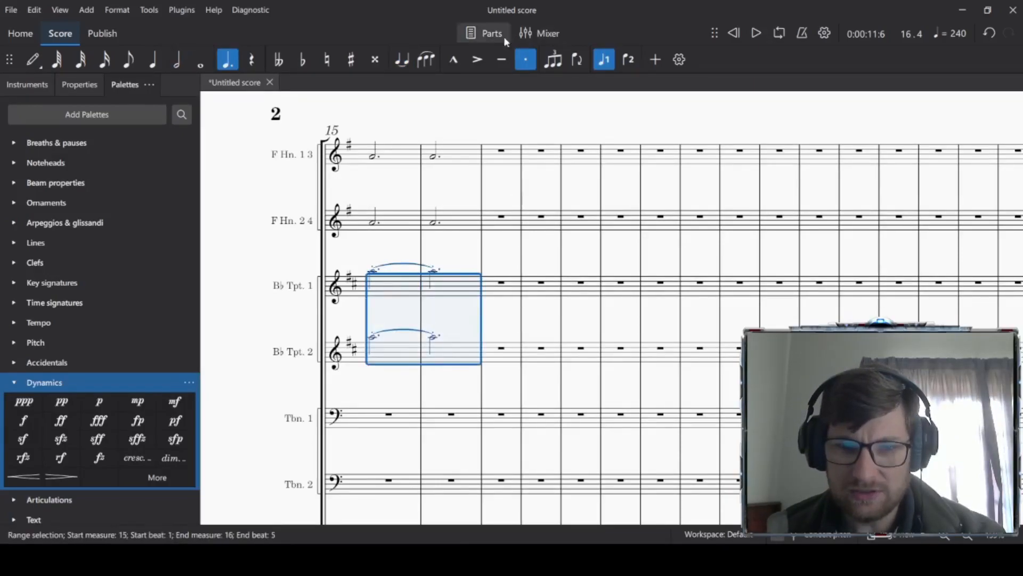
pyautogui.moveTo(226, 304); pyautogui.dragTo(509, 270)
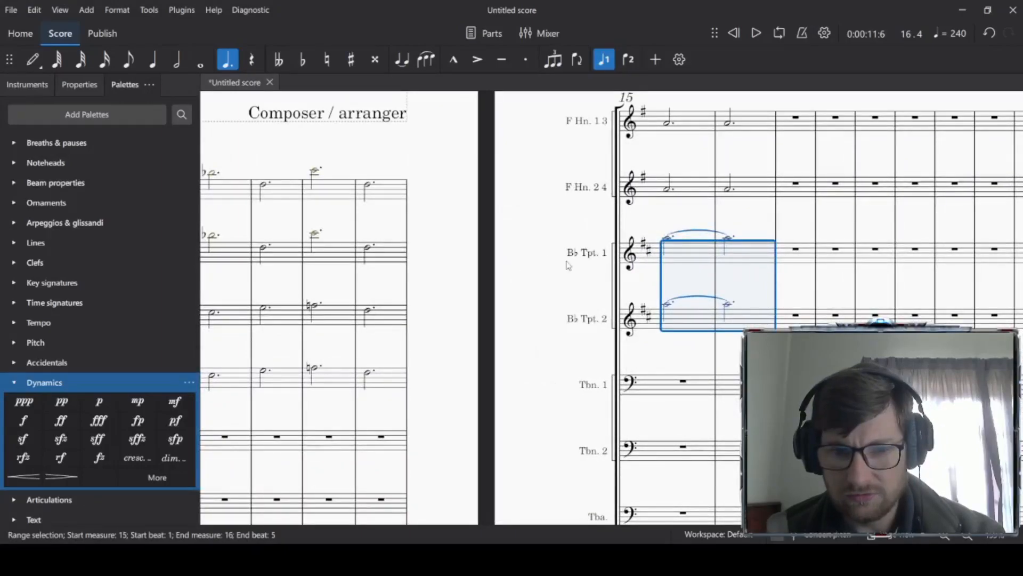
# Step: Play measures 15–16 to check the sustained trumpet and horn notes
pyautogui.click(696, 254)
pyautogui.press('Escape')
pyautogui.press('space')
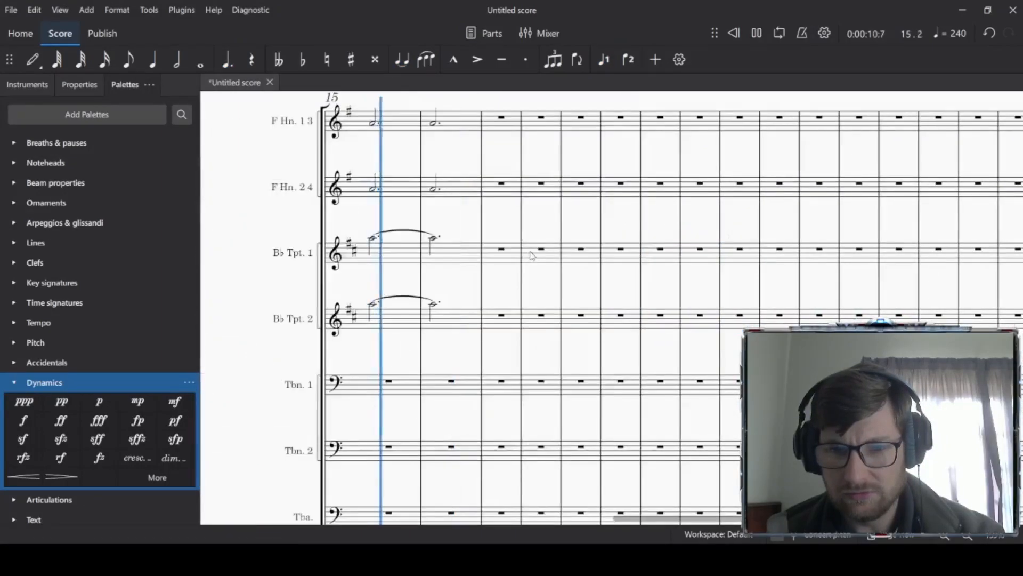
pyautogui.press('space')
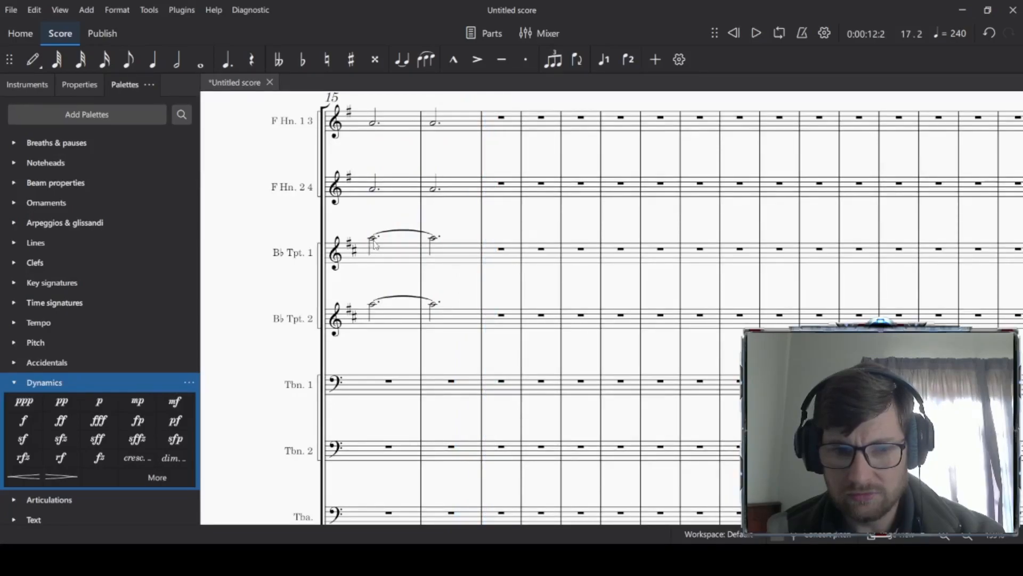
pyautogui.click(372, 241)
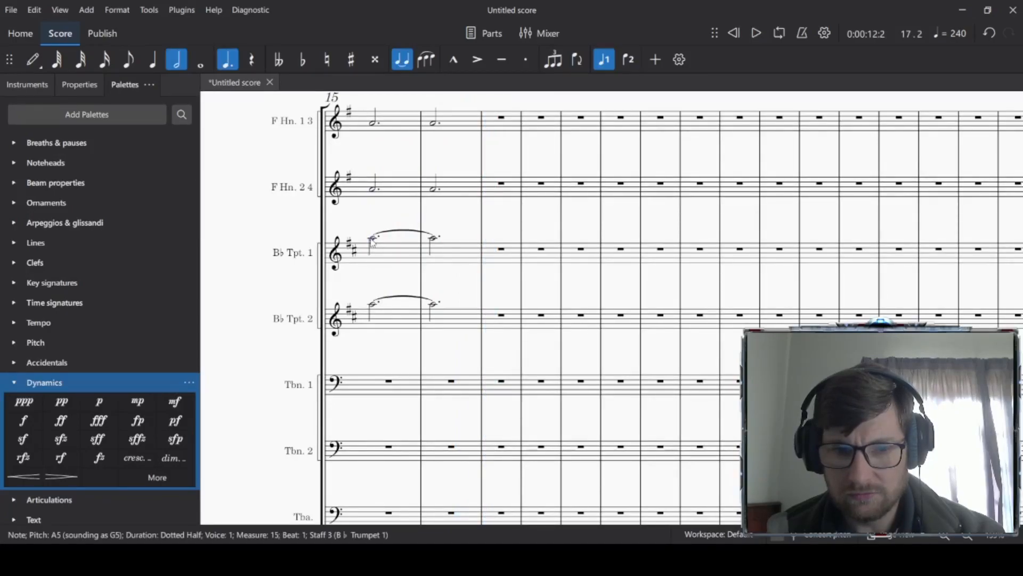
pyautogui.click(390, 190)
pyautogui.press('space')
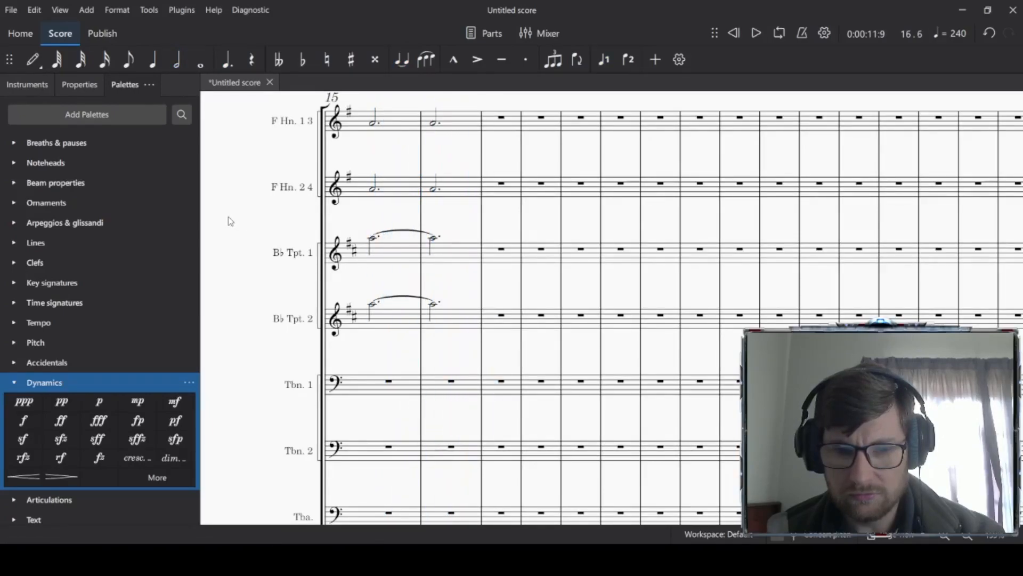
# Step: Replay the passage leading into measures 15–16 and select the A4 in measure 15 of the F Horn 2 & 4 staff
pyautogui.hscroll(-5, 231, 222)
pyautogui.click(403, 208)
pyautogui.click(413, 235)
pyautogui.press('space')
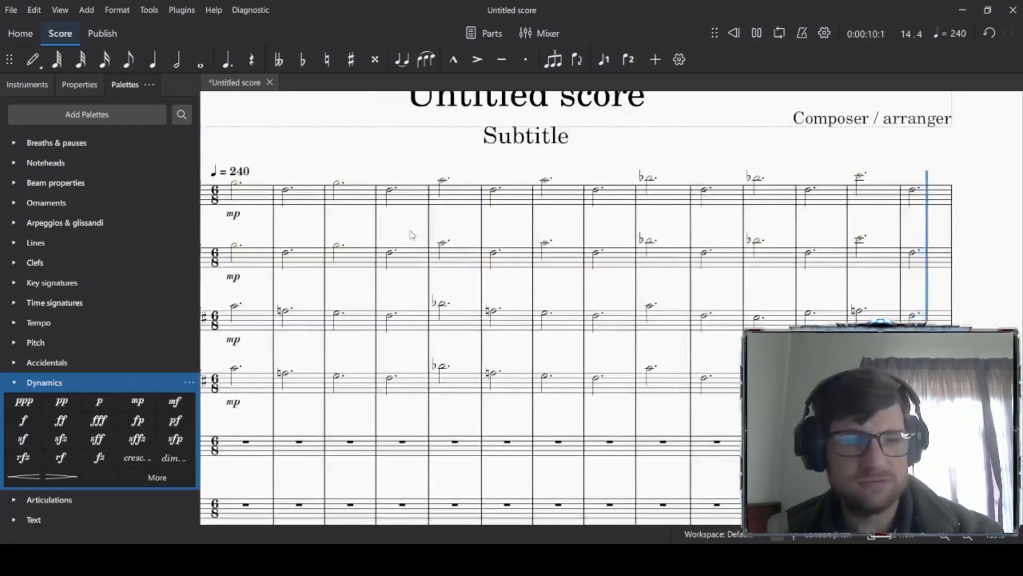
pyautogui.press('space')
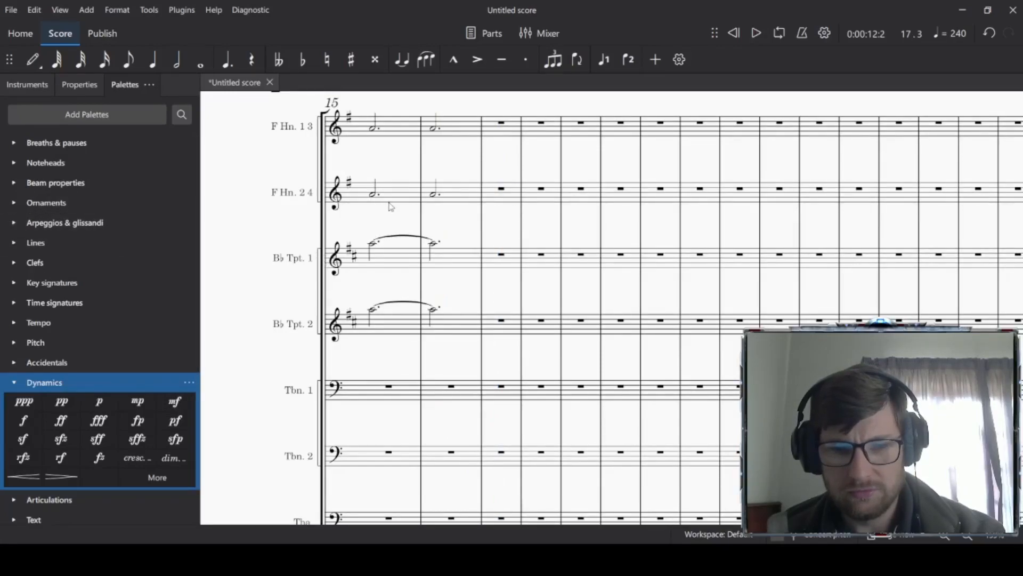
pyautogui.click(371, 195)
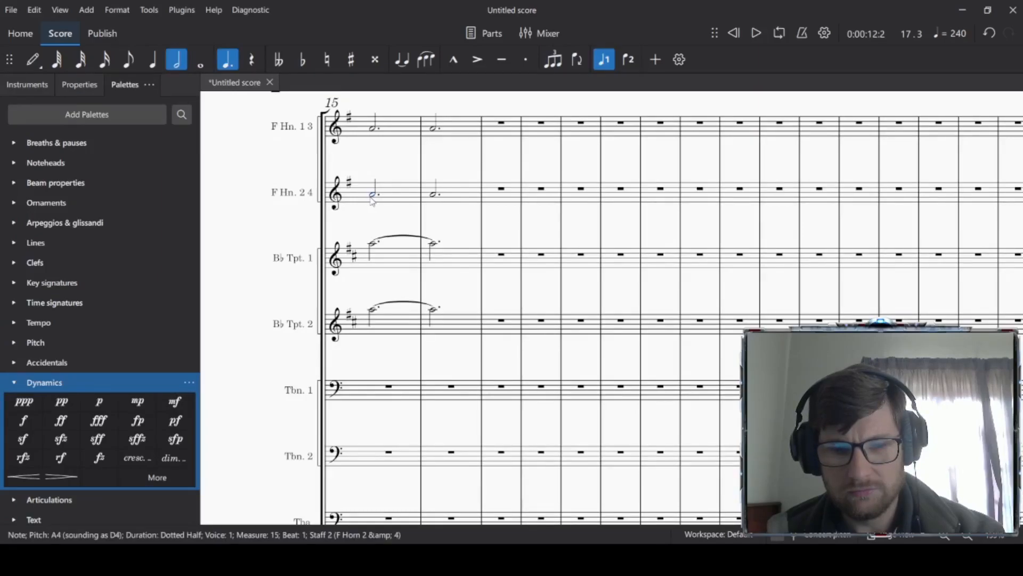
# Step: Delete the mp dynamics in measure 1 of both F Horn and both B♭ Trumpet staves
pyautogui.hscroll(-5, 347, 274)
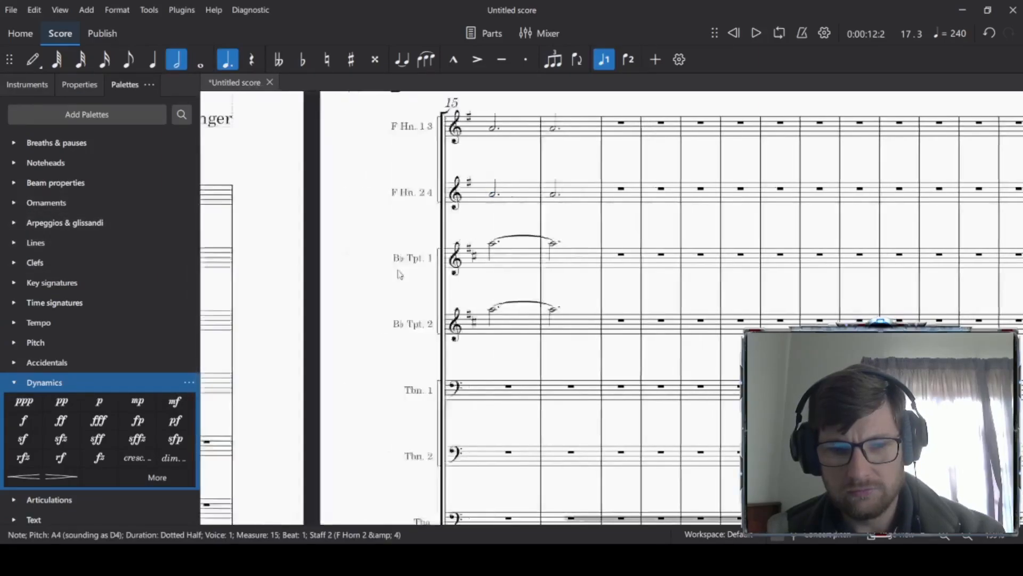
pyautogui.hscroll(-5, 284, 267)
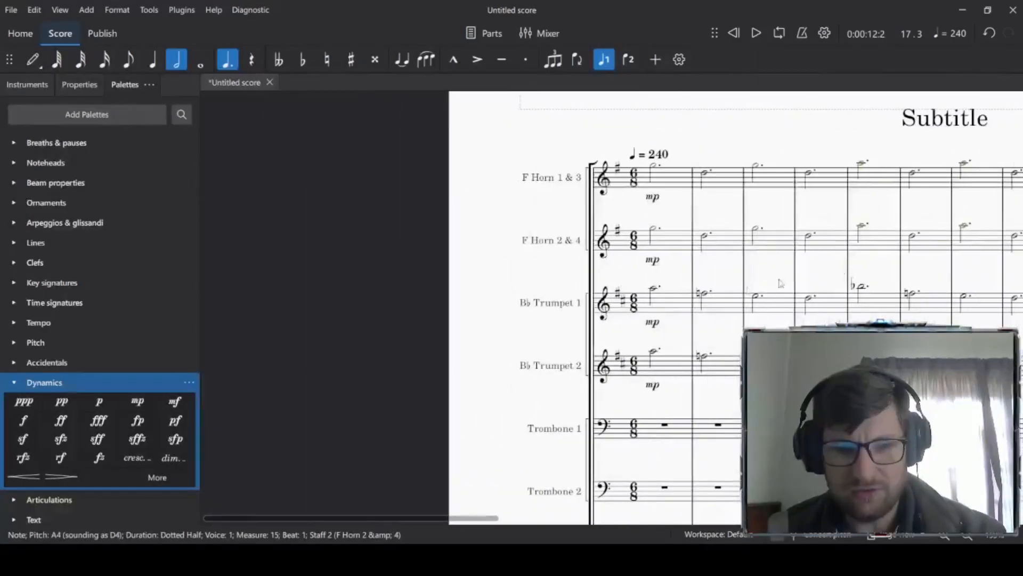
pyautogui.hscroll(4, 705, 289)
pyautogui.click(461, 230)
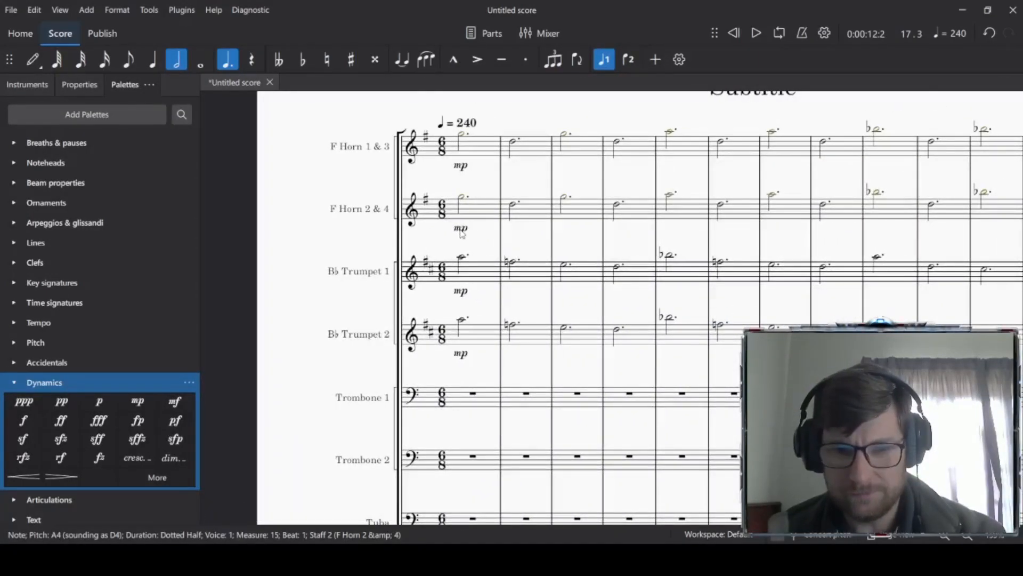
pyautogui.press('Delete')
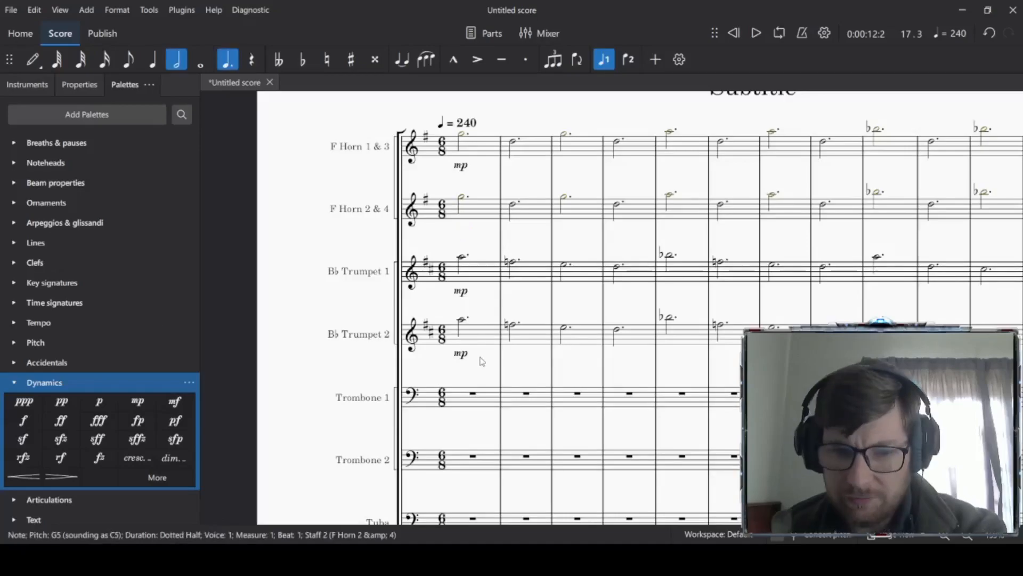
pyautogui.click(461, 356)
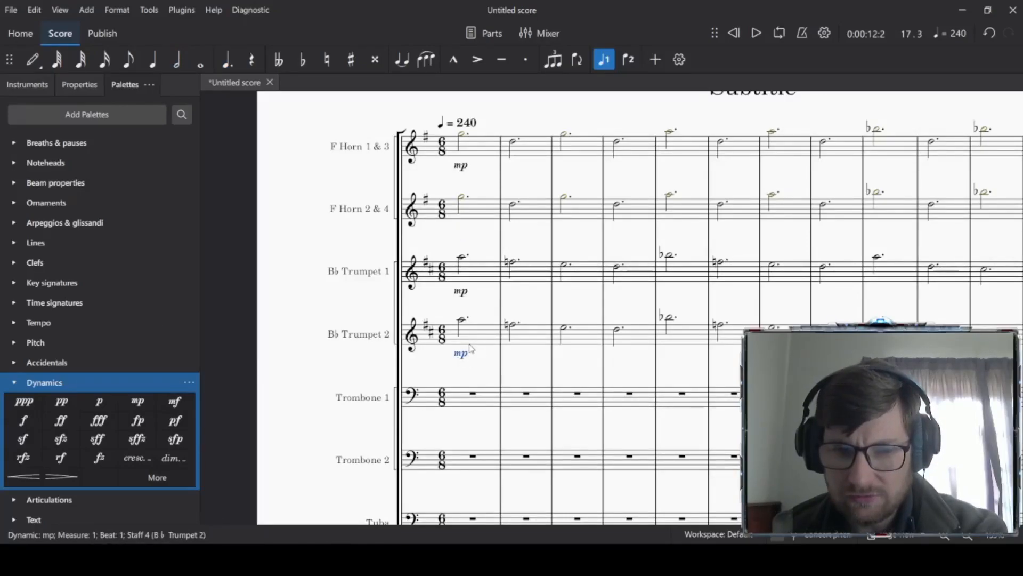
pyautogui.press('Delete')
pyautogui.click(461, 166)
pyautogui.press('Delete')
pyautogui.click(462, 291)
pyautogui.press('Delete')
# Step: Play the score from measure 1 through measures 15–16 to check the brass balance
pyautogui.click(482, 273)
pyautogui.press('Escape')
pyautogui.press('space')
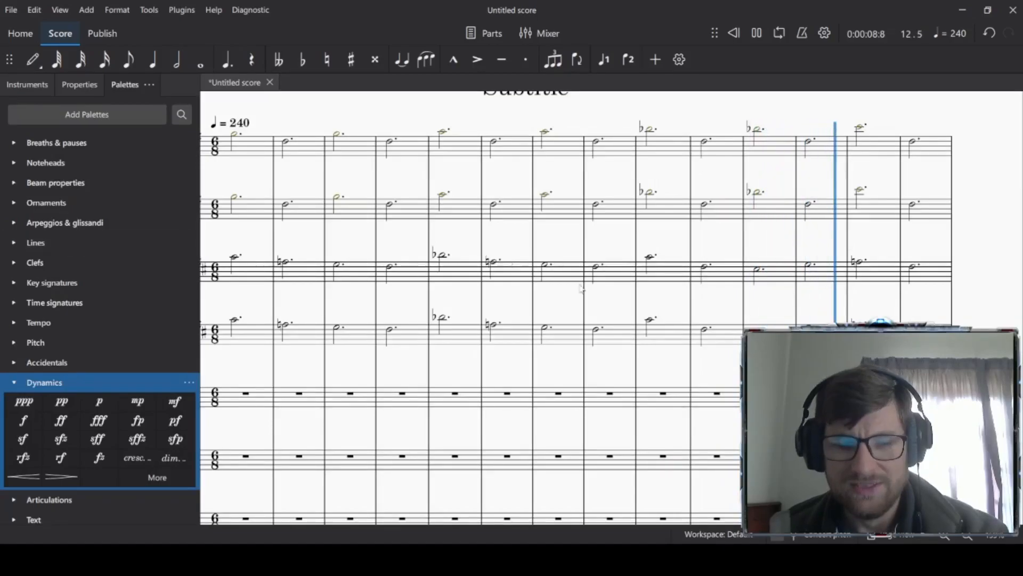
pyautogui.scroll(-6, 559, 297)
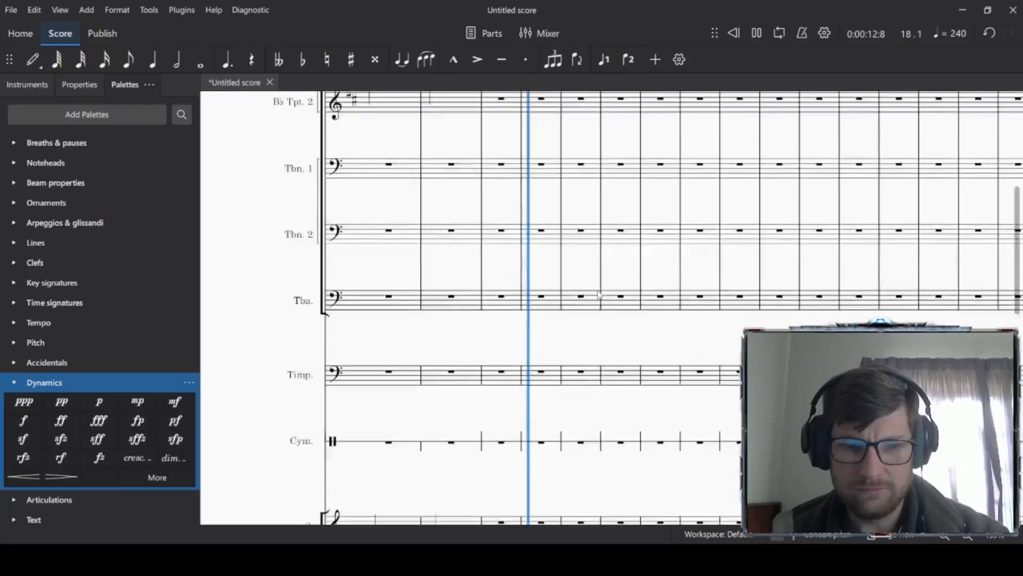
pyautogui.scroll(4, 600, 295)
pyautogui.press('space')
pyautogui.scroll(3, 275, 231)
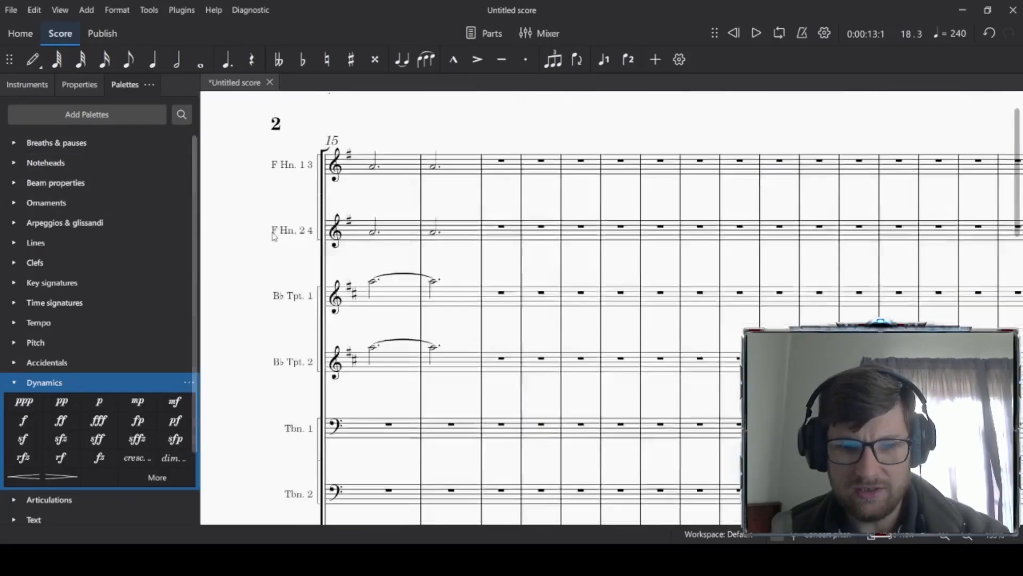
# Step: Lower the dotted half notes in measures 15–16 of both F Horn staves to G4
pyautogui.click(373, 233)
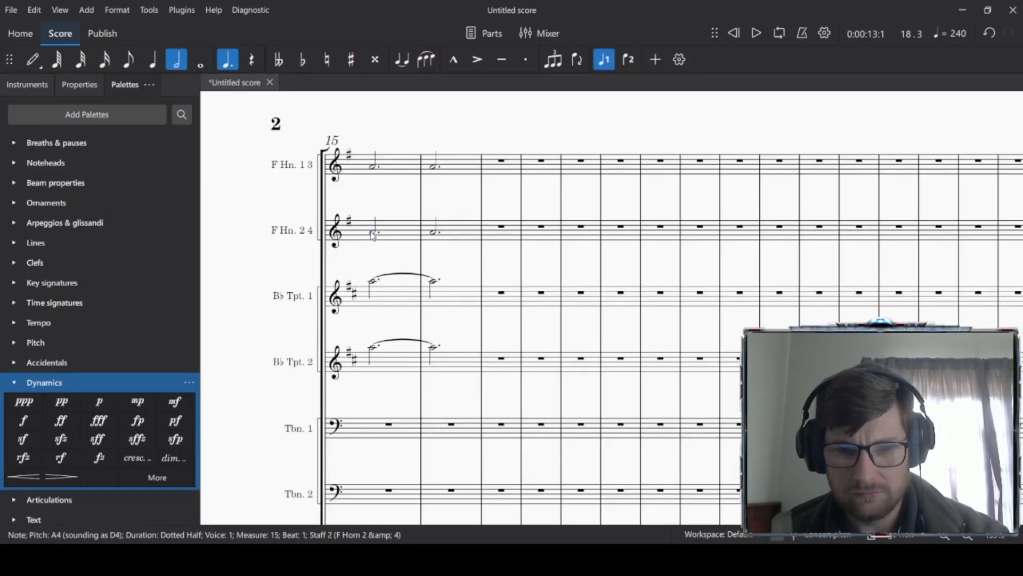
pyautogui.press('Up')
pyautogui.press('Up')
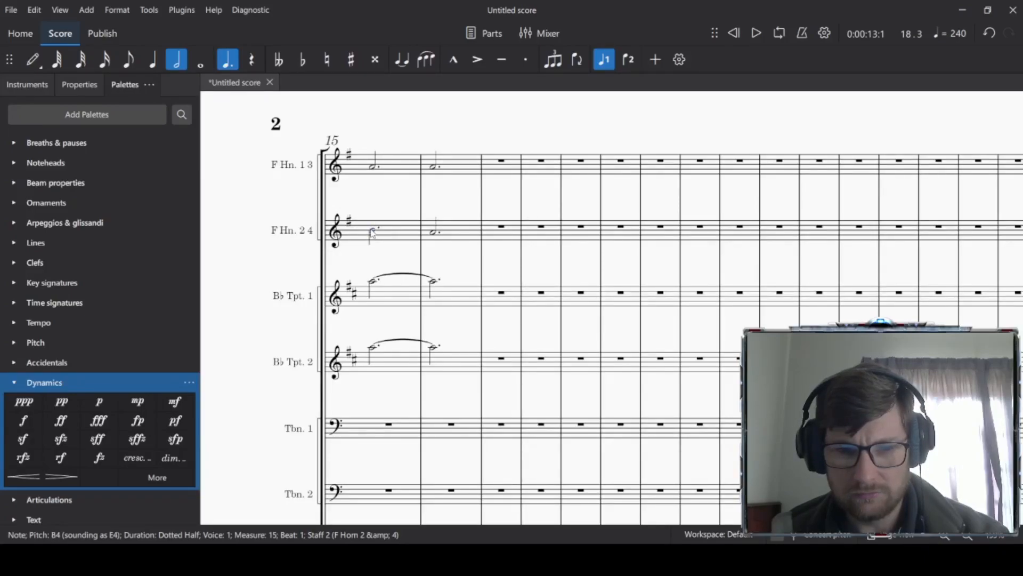
pyautogui.moveTo(371, 230); pyautogui.dragTo(370, 235)
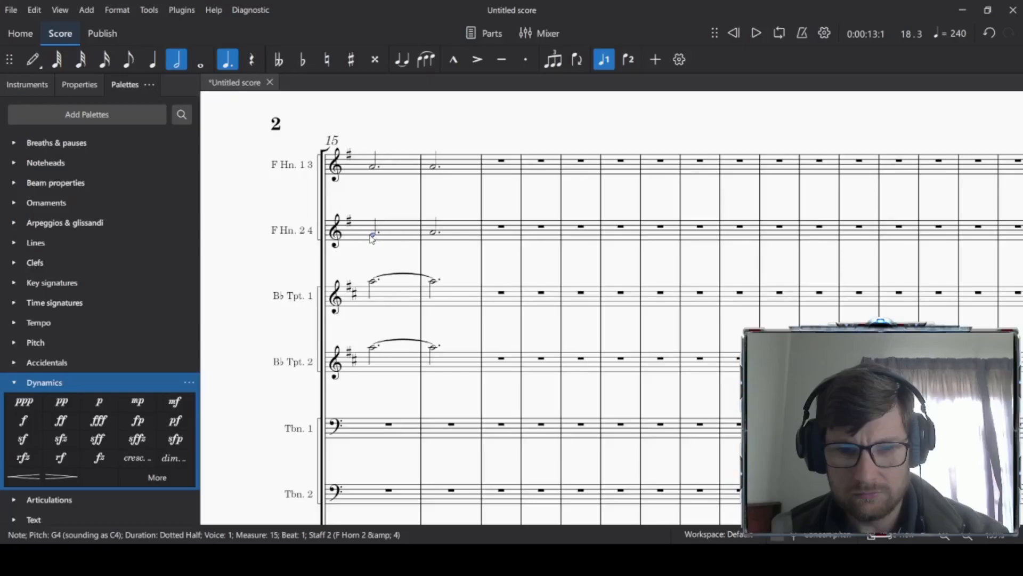
pyautogui.click(435, 234)
pyautogui.click(434, 170)
pyautogui.click(374, 170)
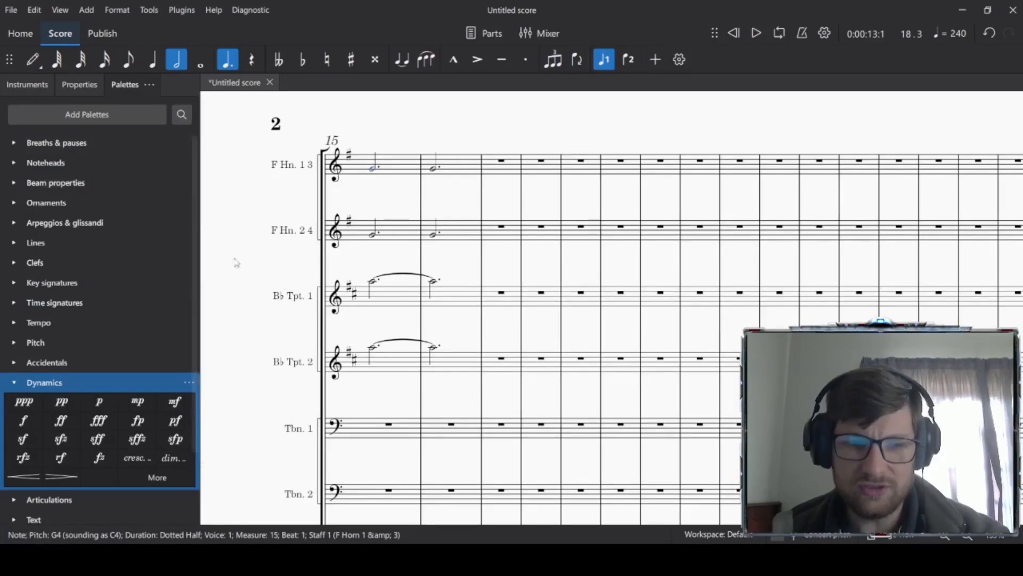
# Step: Play the score from measure 1 to measure 12 to check the horns and trumpets
pyautogui.hscroll(-10, 560, 242)
pyautogui.hscroll(-10, 528, 176)
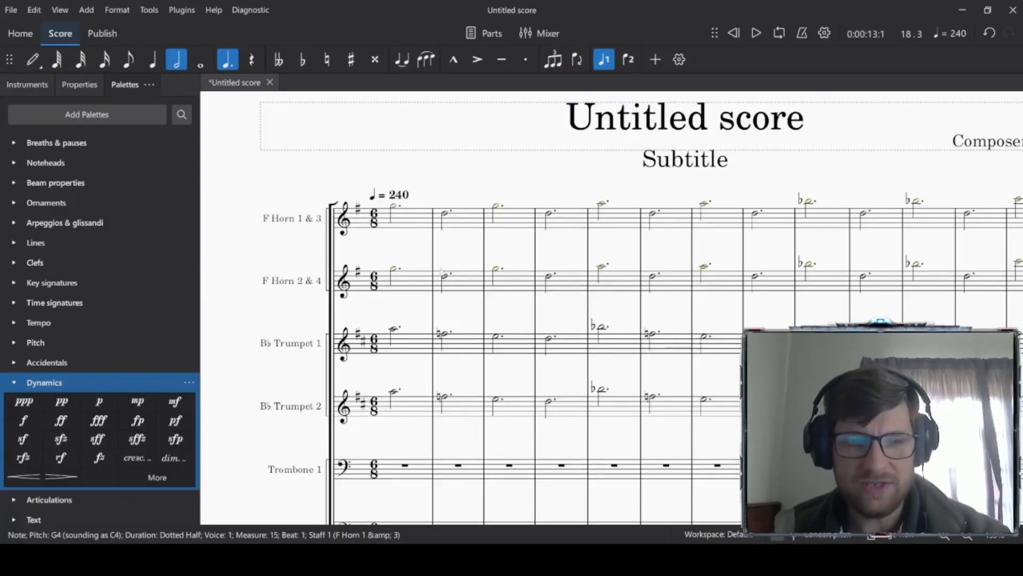
pyautogui.scroll(-3, 383, 192)
pyautogui.scroll(-1, 384, 181)
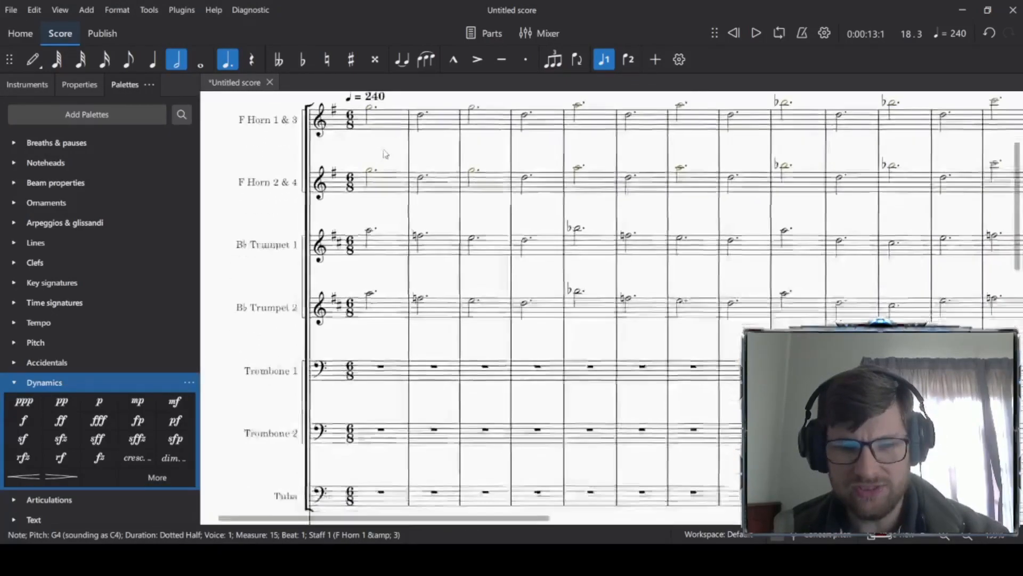
pyautogui.scroll(-2, 384, 164)
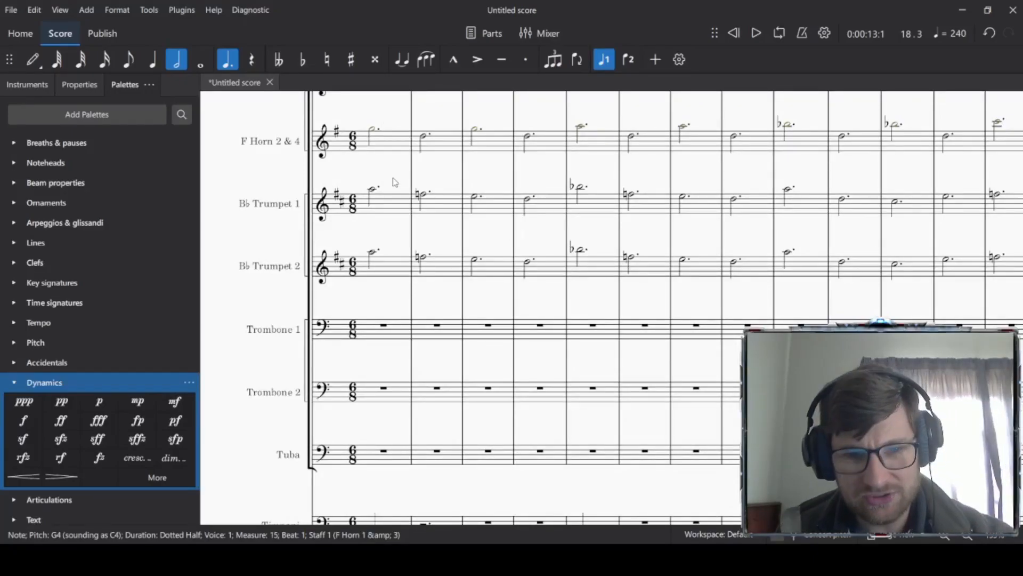
pyautogui.press('Escape')
pyautogui.press('space')
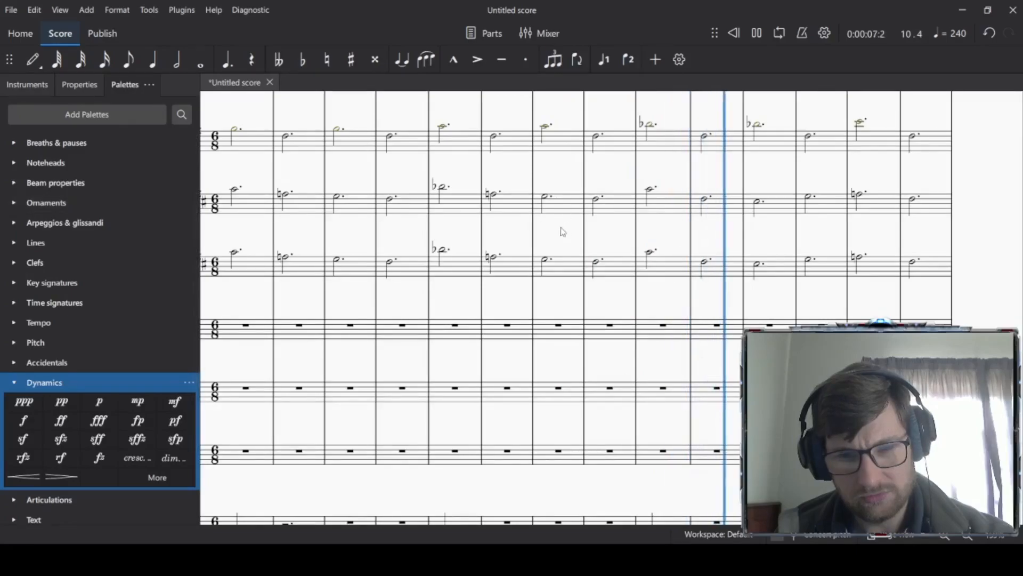
pyautogui.press('space')
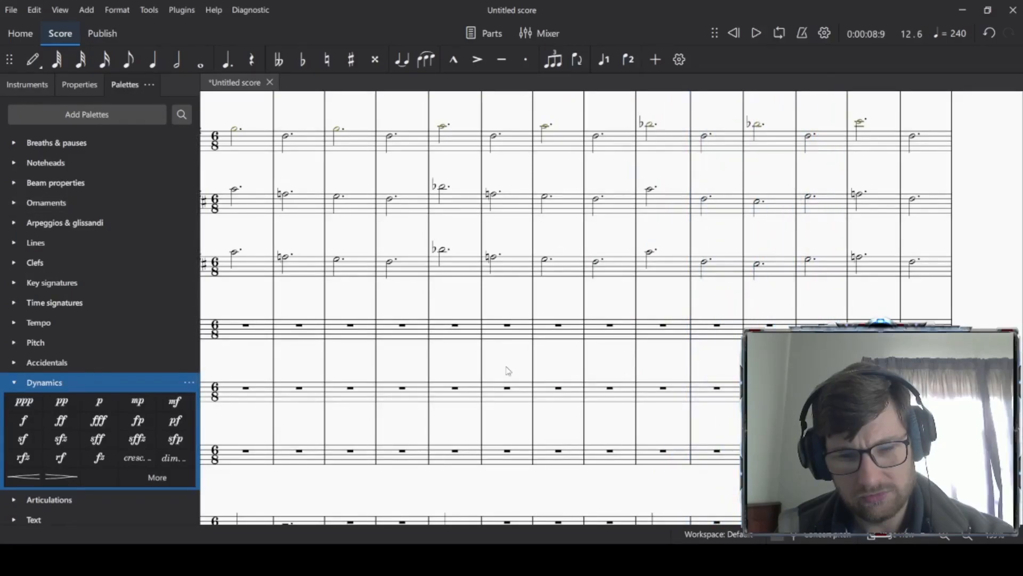
# Step: Examine the opening measures of the timpani, cymbal and choir staves, including the Baritone part in measure 1
pyautogui.moveTo(407, 488); pyautogui.dragTo(591, 330)
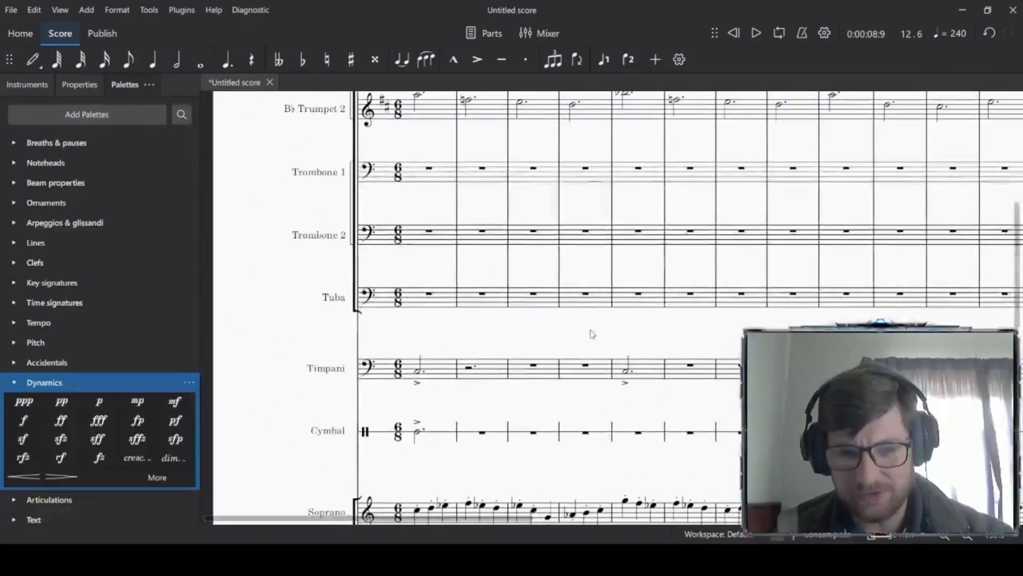
pyautogui.moveTo(553, 484); pyautogui.dragTo(613, 367)
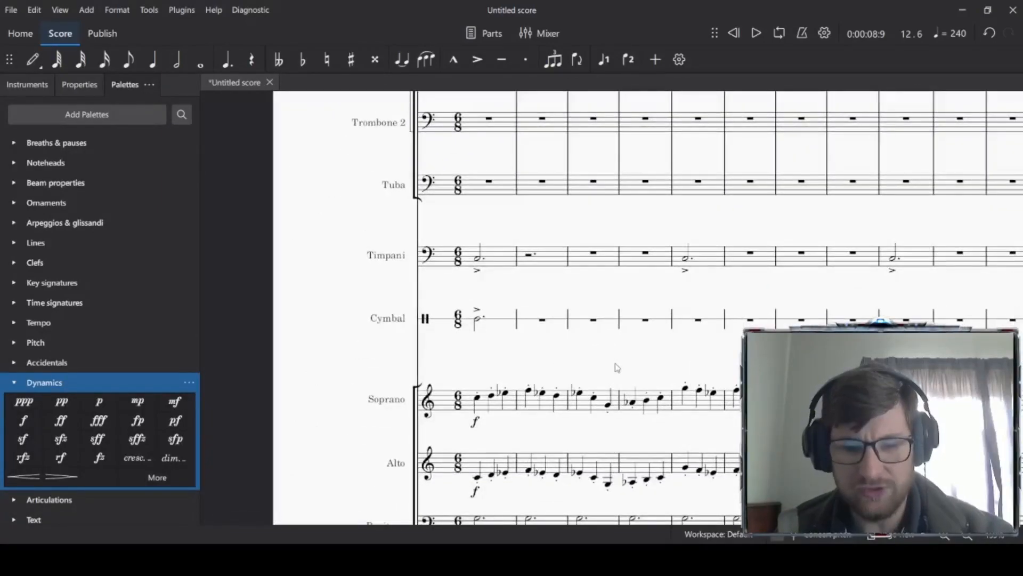
pyautogui.scroll(4, 533, 293)
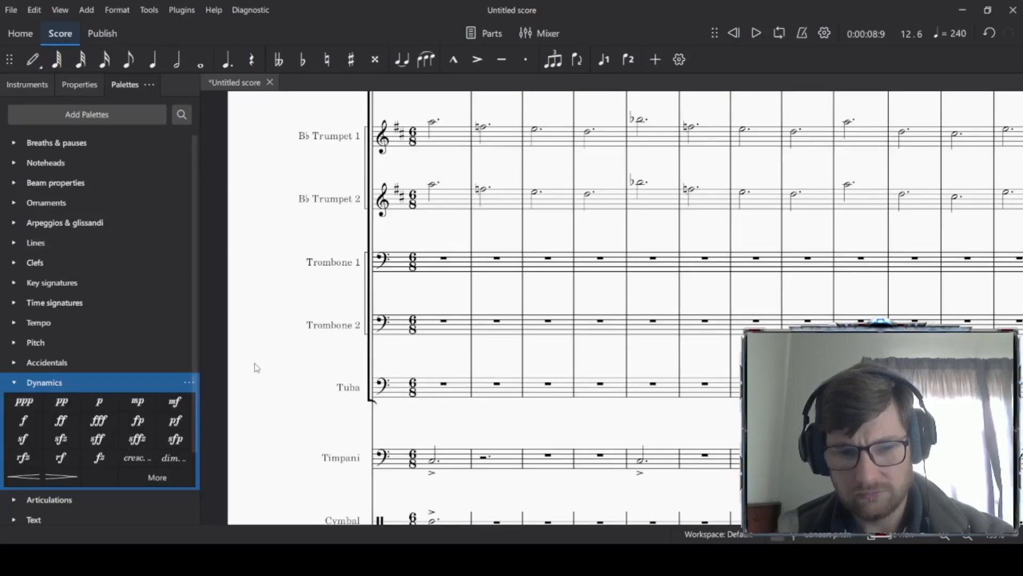
pyautogui.moveTo(281, 400); pyautogui.dragTo(259, 184)
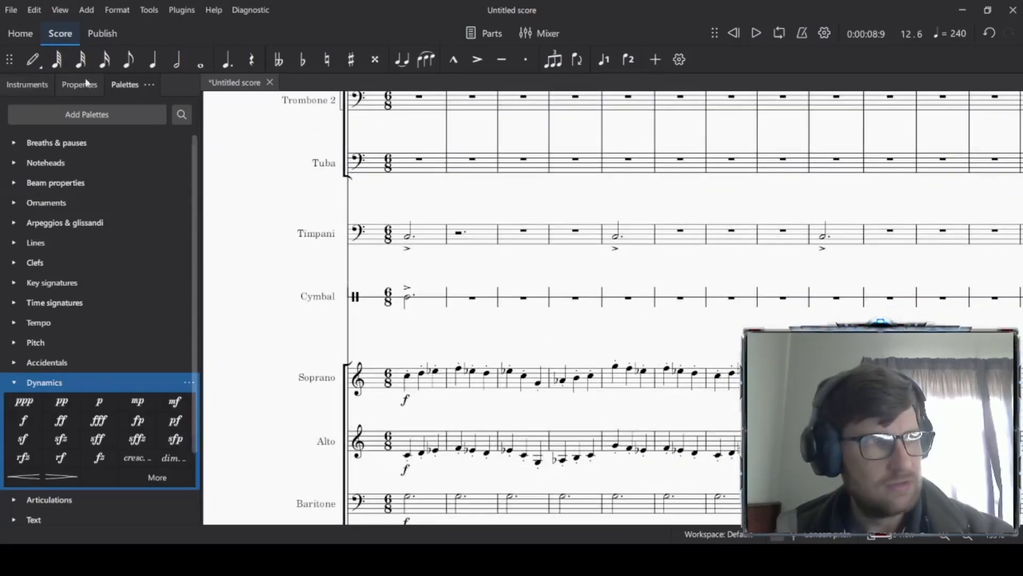
pyautogui.moveTo(247, 297); pyautogui.dragTo(190, 100)
pyautogui.moveTo(231, 335); pyautogui.dragTo(312, 336)
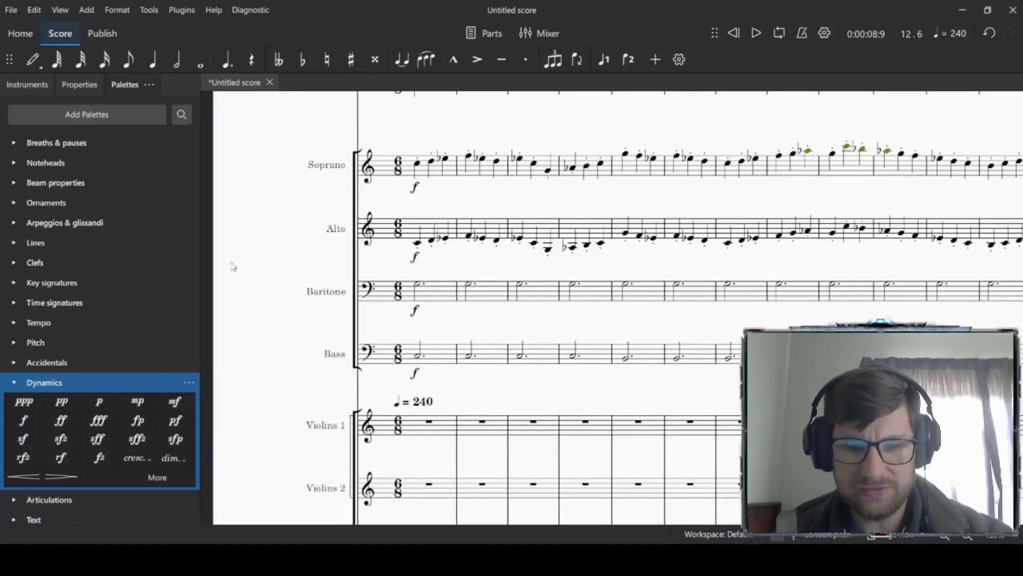
pyautogui.click(437, 293)
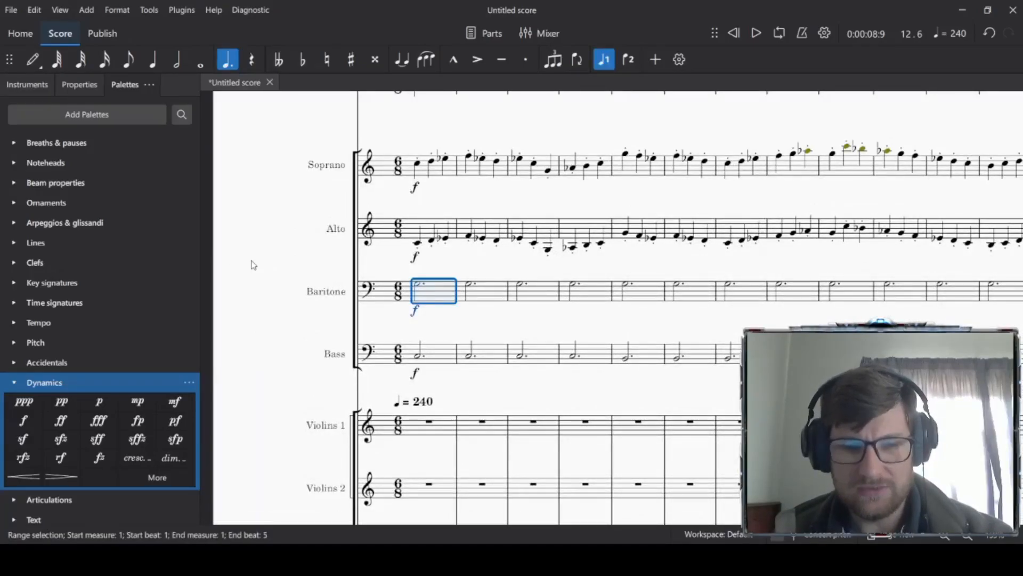
pyautogui.press('Escape')
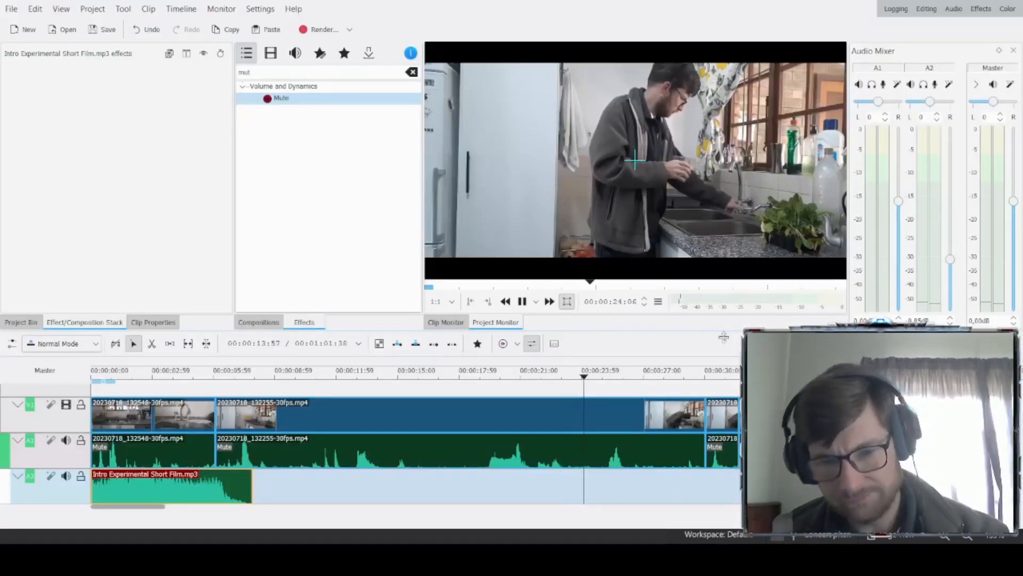
# Step: Switch to the video editor and play the short film from 00:00:33:01 and 00:00:37:26 to check its timing for the music
pyautogui.press('space')
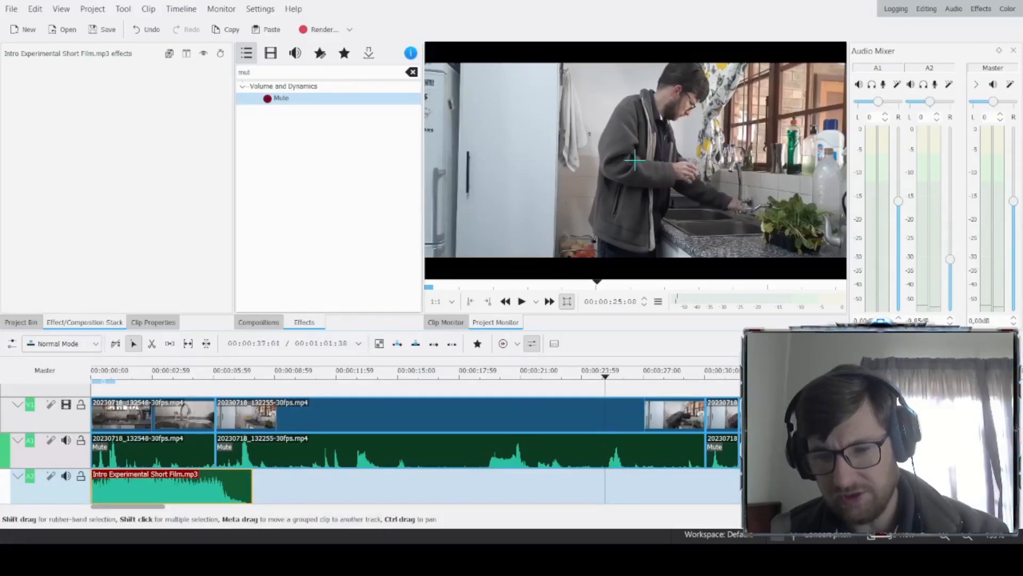
pyautogui.click(858, 376)
pyautogui.moveTo(772, 376); pyautogui.dragTo(857, 375)
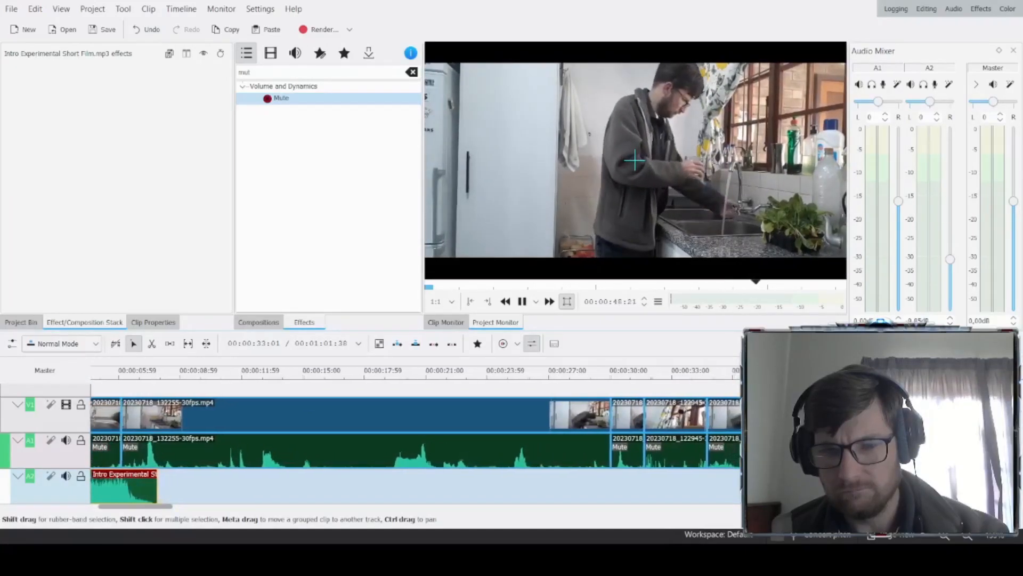
pyautogui.press('space')
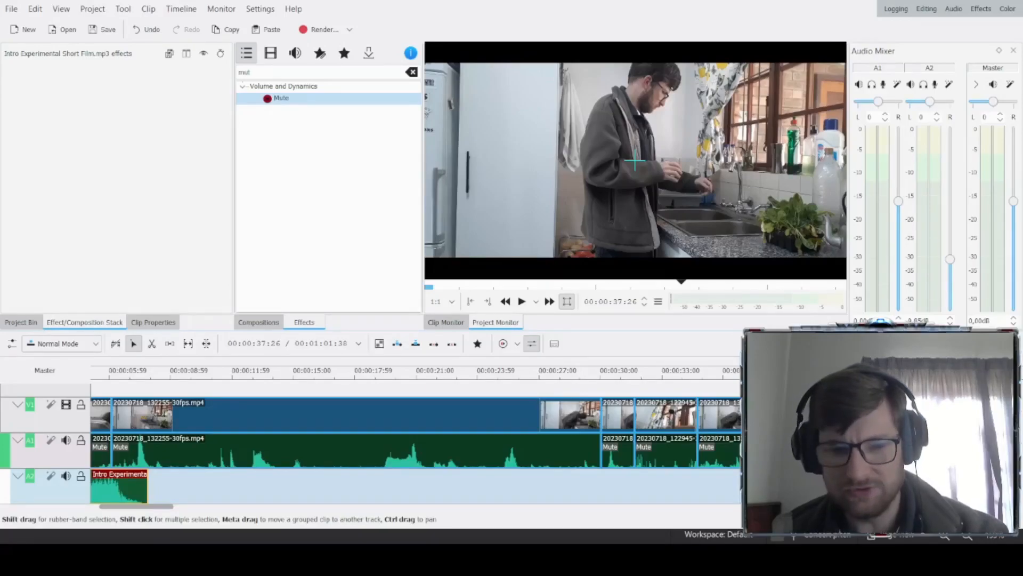
pyautogui.press('space')
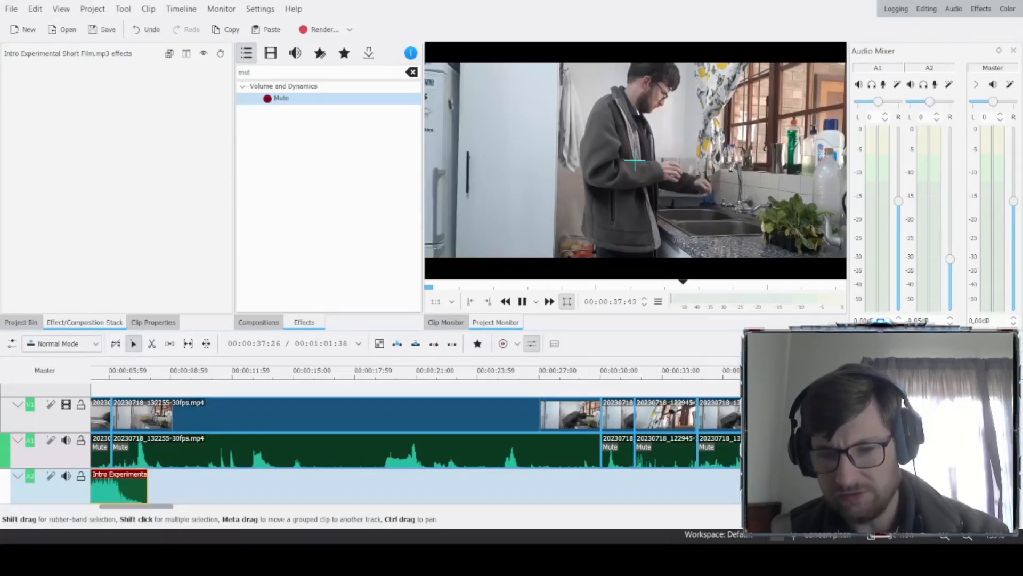
pyautogui.press('space')
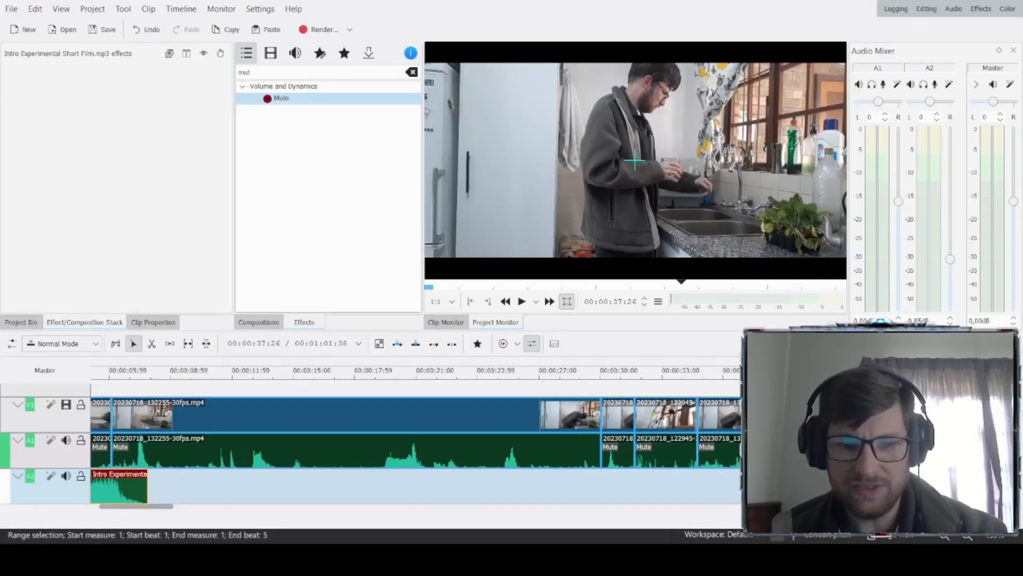
pyautogui.press('space')
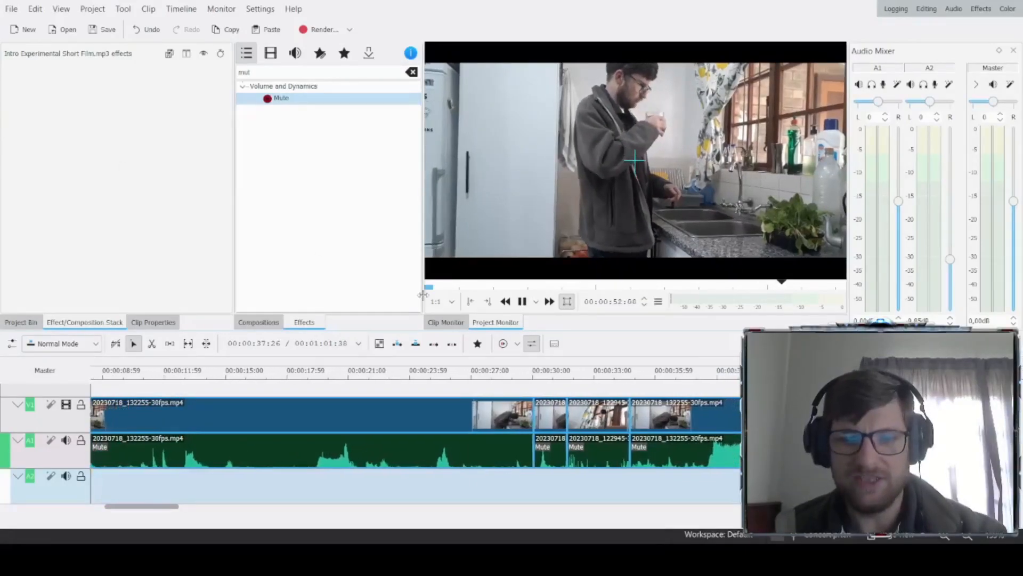
pyautogui.press('space')
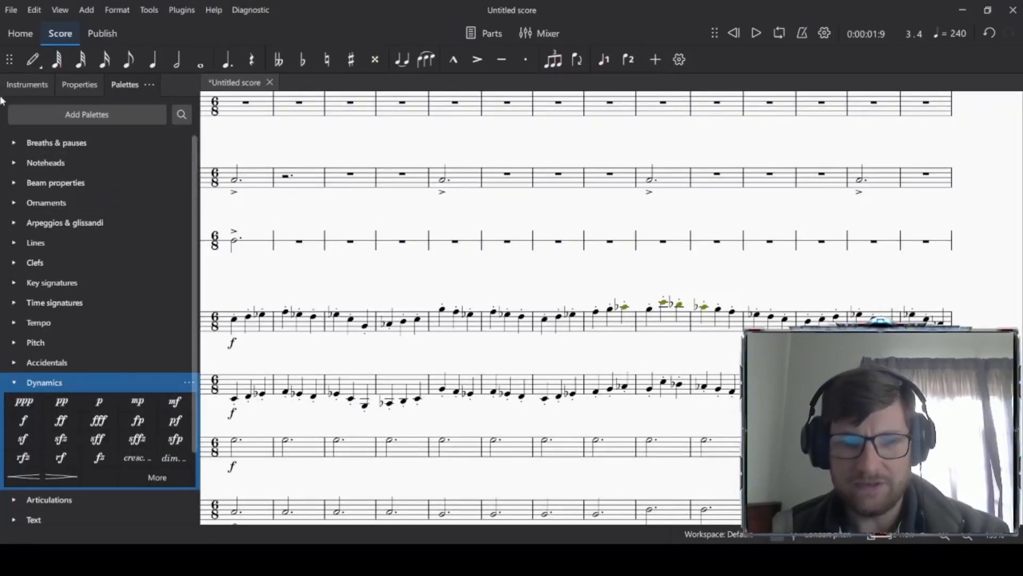
# Step: Enter accented G2 half notes on beat 1 of measures 3, 7 and 11 in the Timpani staff
pyautogui.click(39, 60)
pyautogui.click(176, 60)
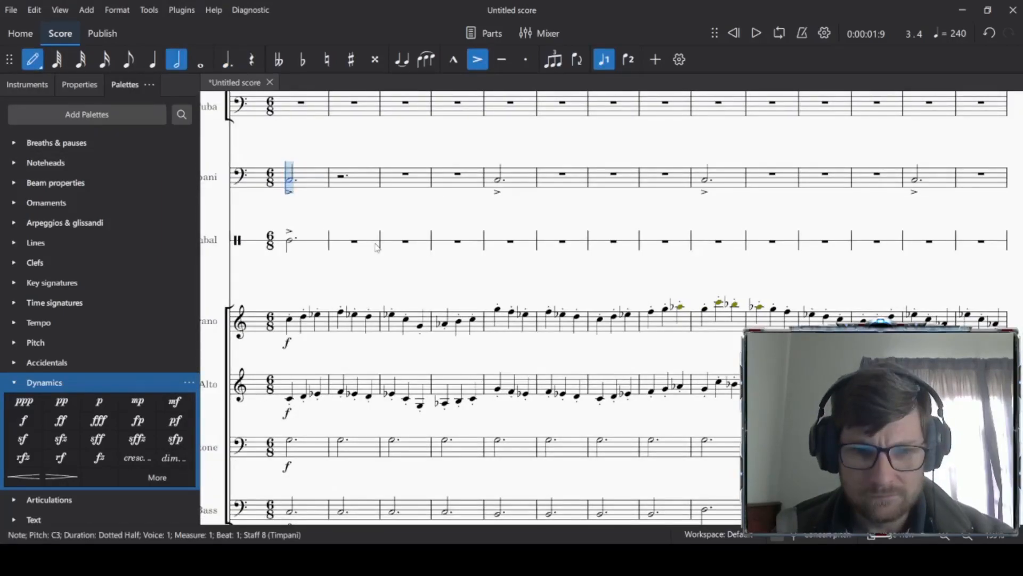
pyautogui.click(402, 193)
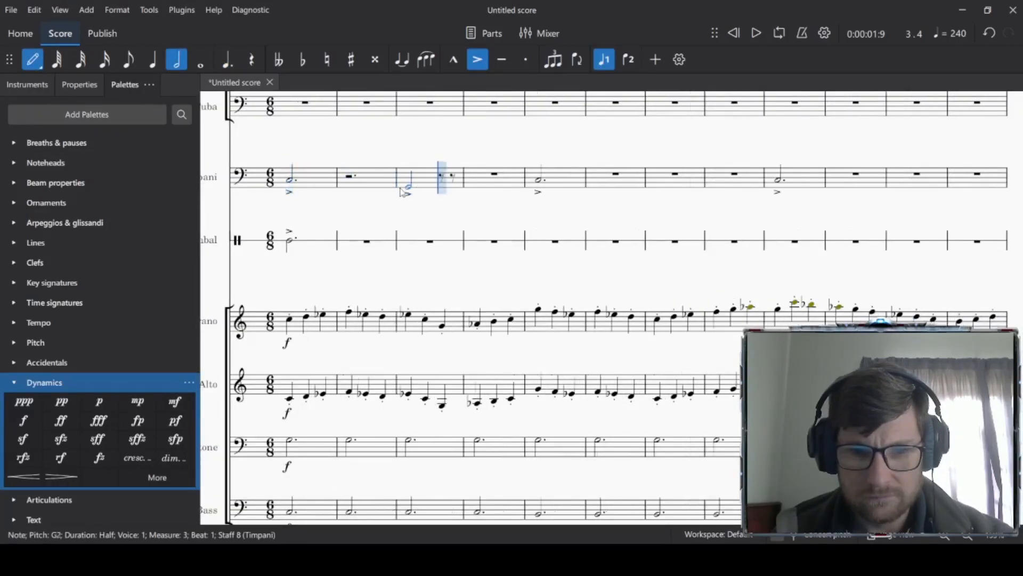
pyautogui.click(674, 191)
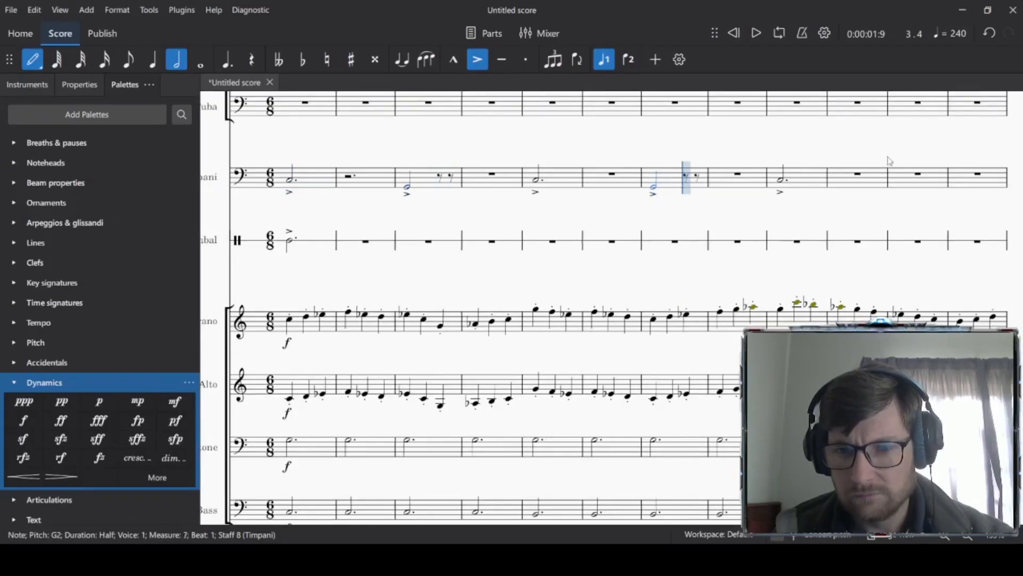
pyautogui.click(906, 187)
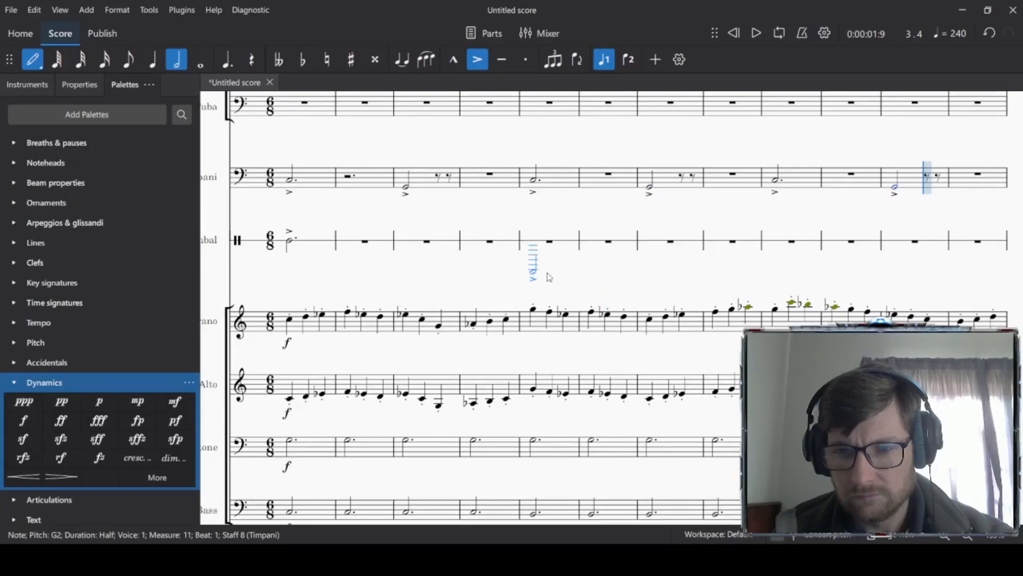
# Step: Lengthen the G2 half notes in measures 3, 7 and 11 of the Timpani staff to dotted halves
pyautogui.click(32, 59)
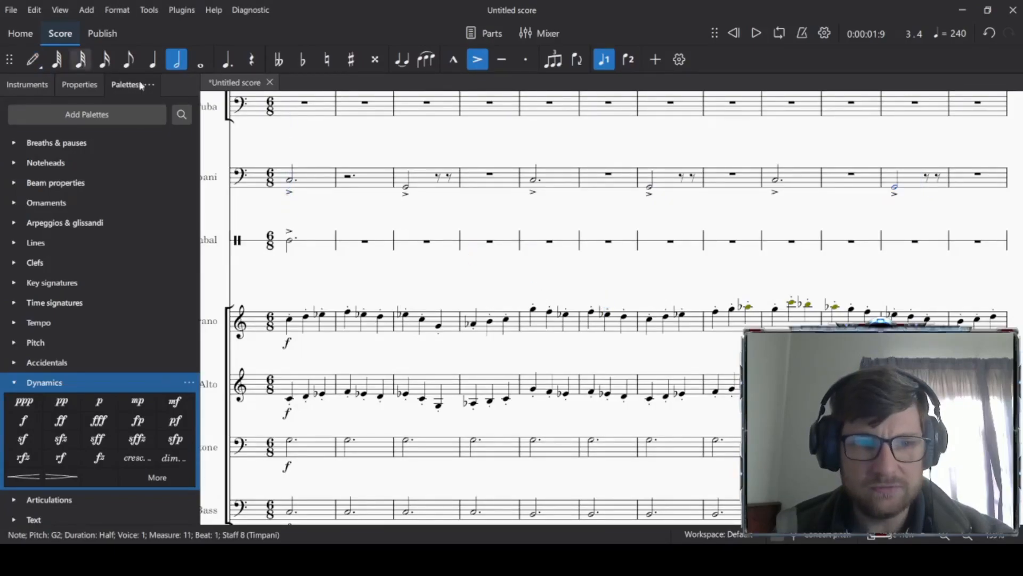
pyautogui.click(407, 191)
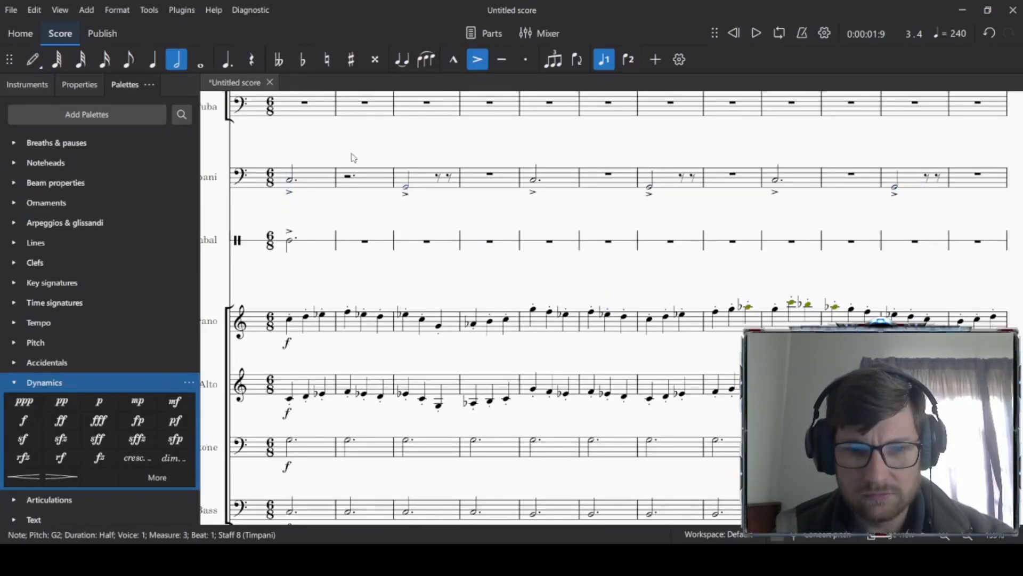
pyautogui.click(227, 59)
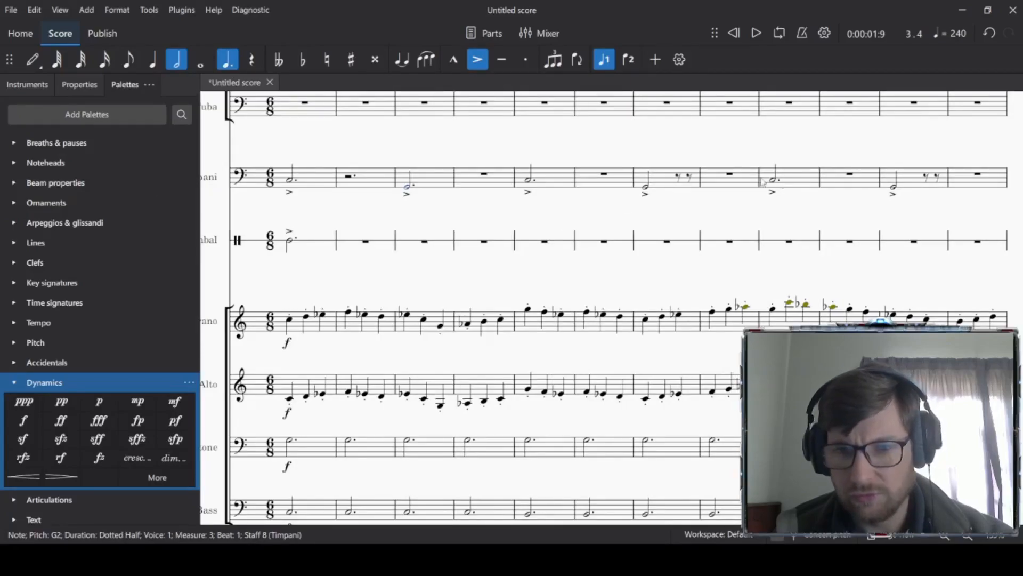
pyautogui.click(646, 187)
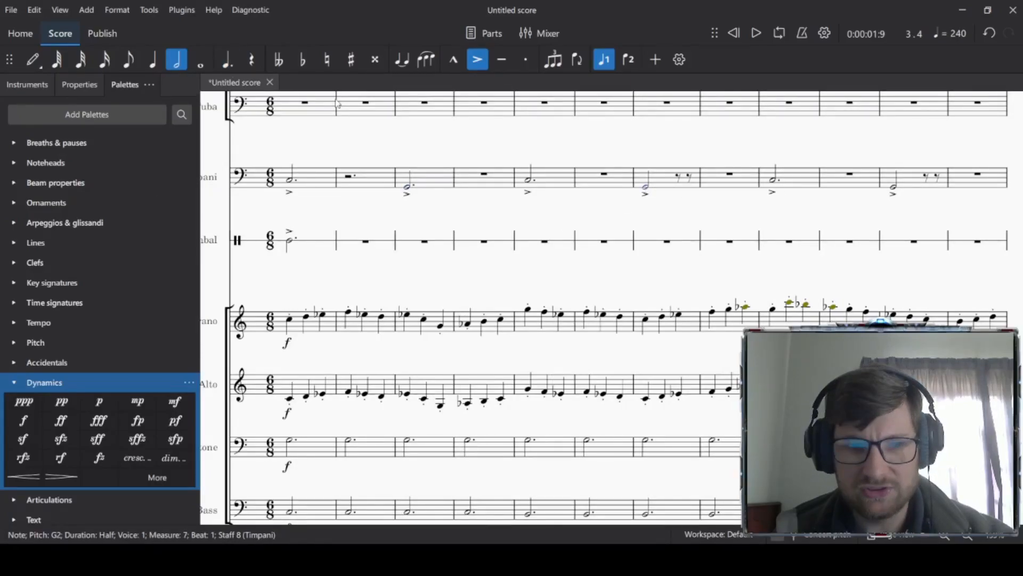
pyautogui.click(228, 67)
pyautogui.moveTo(770, 222); pyautogui.dragTo(439, 225)
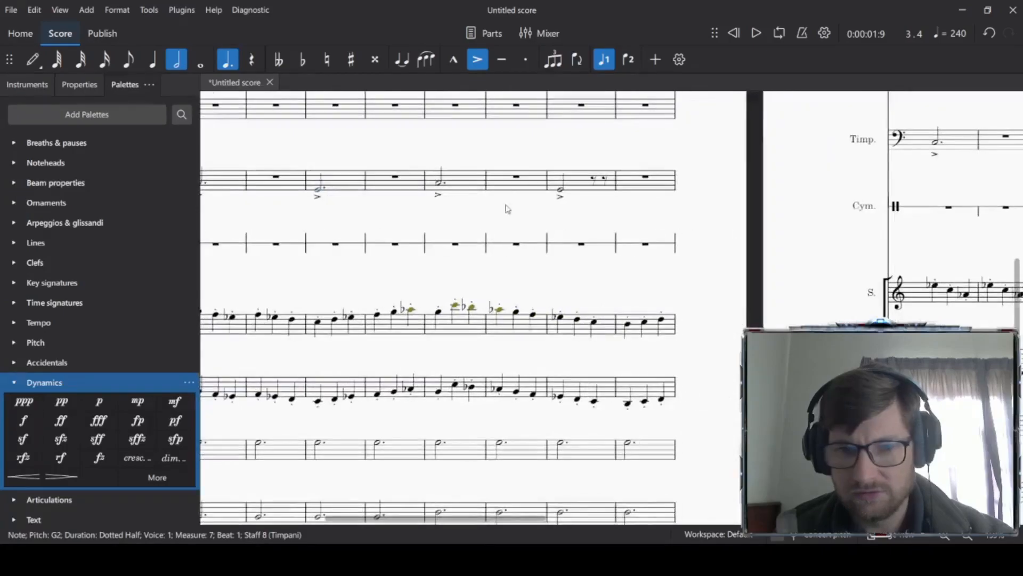
pyautogui.click(559, 190)
pyautogui.click(228, 60)
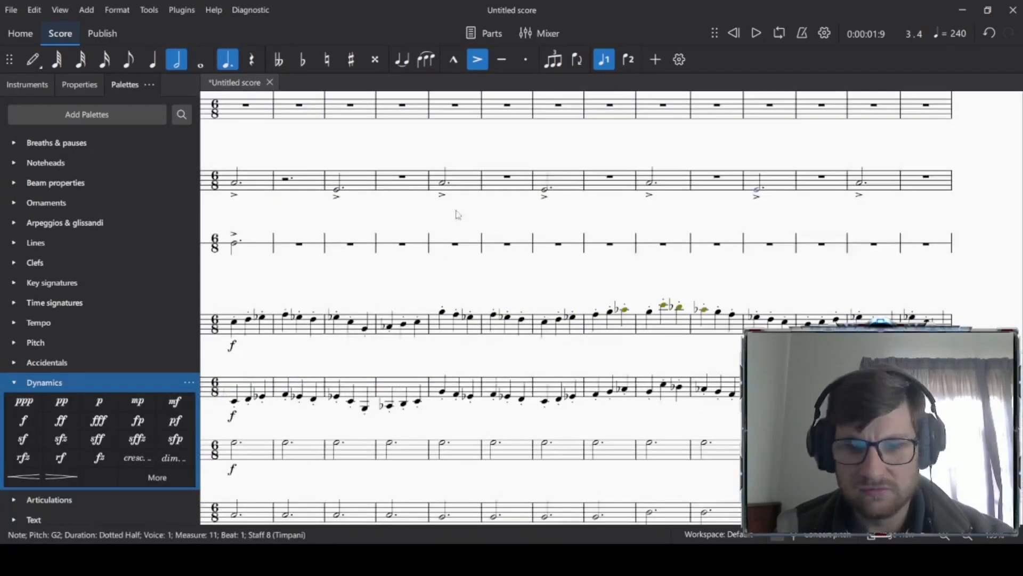
# Step: Enter a dotted half note G2 on beat 1 of measure 16 in the Timpani staff
pyautogui.moveTo(781, 220); pyautogui.dragTo(213, 386)
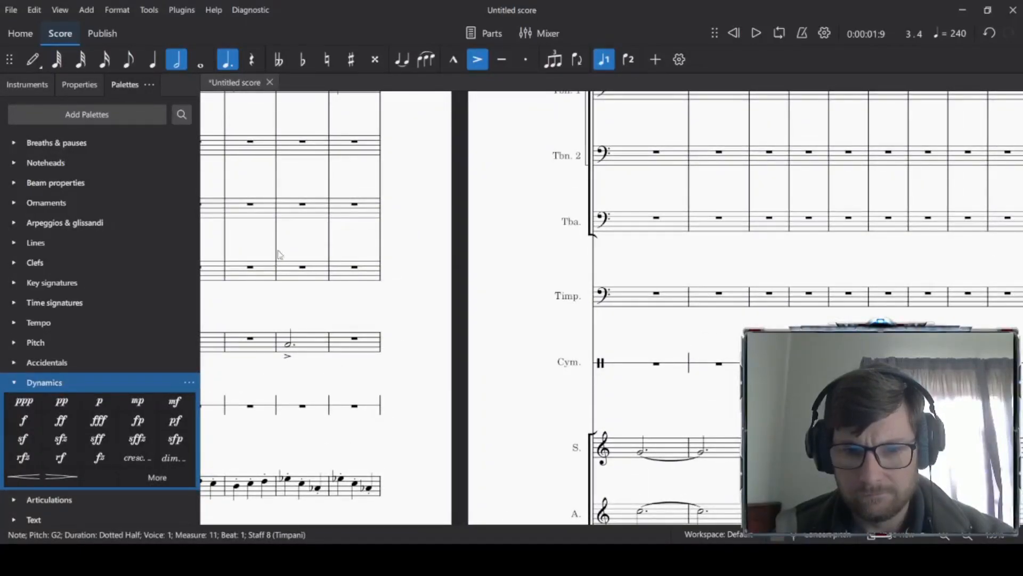
pyautogui.click(32, 59)
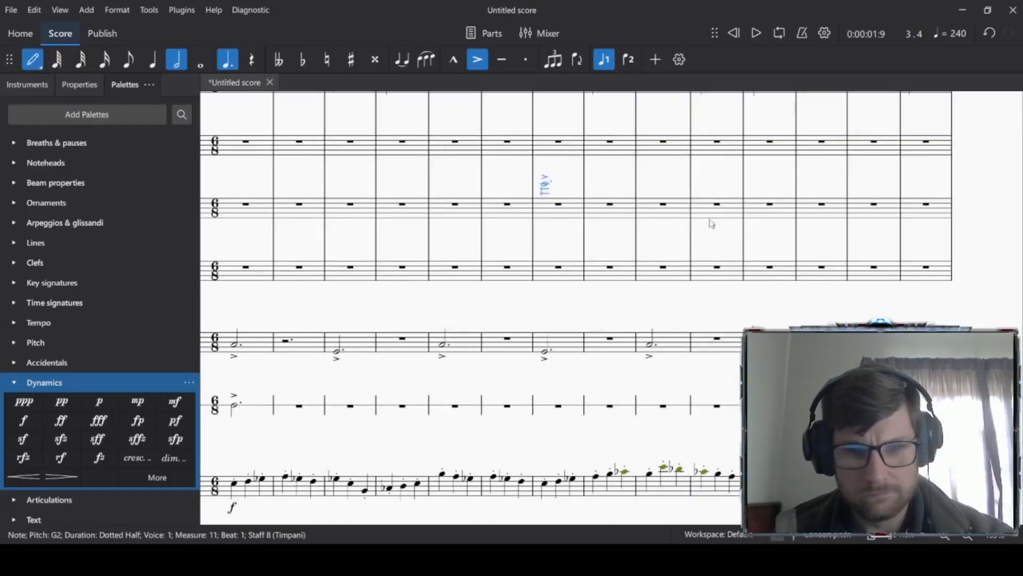
pyautogui.click(23, 61)
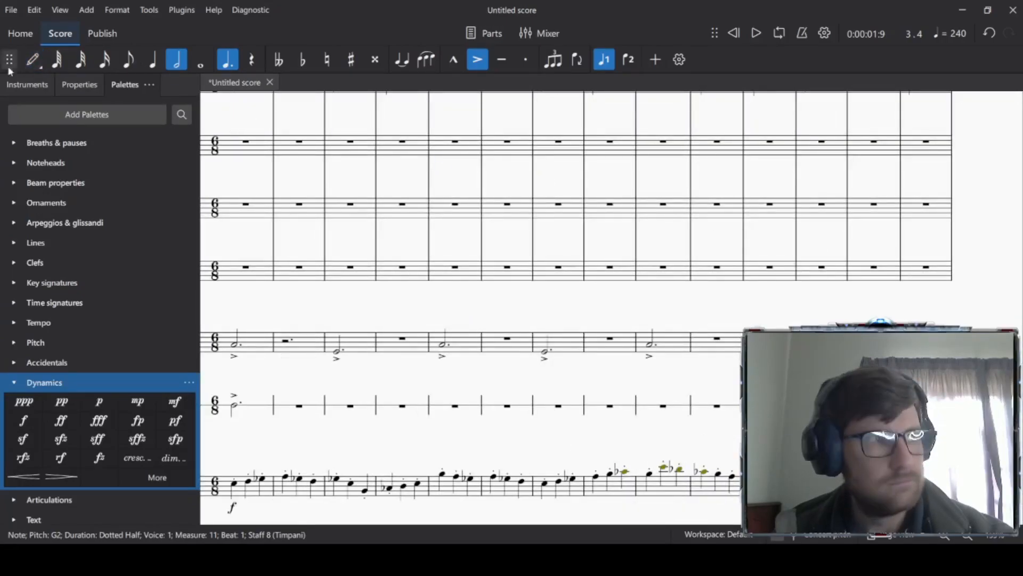
pyautogui.moveTo(957, 312); pyautogui.dragTo(347, 308)
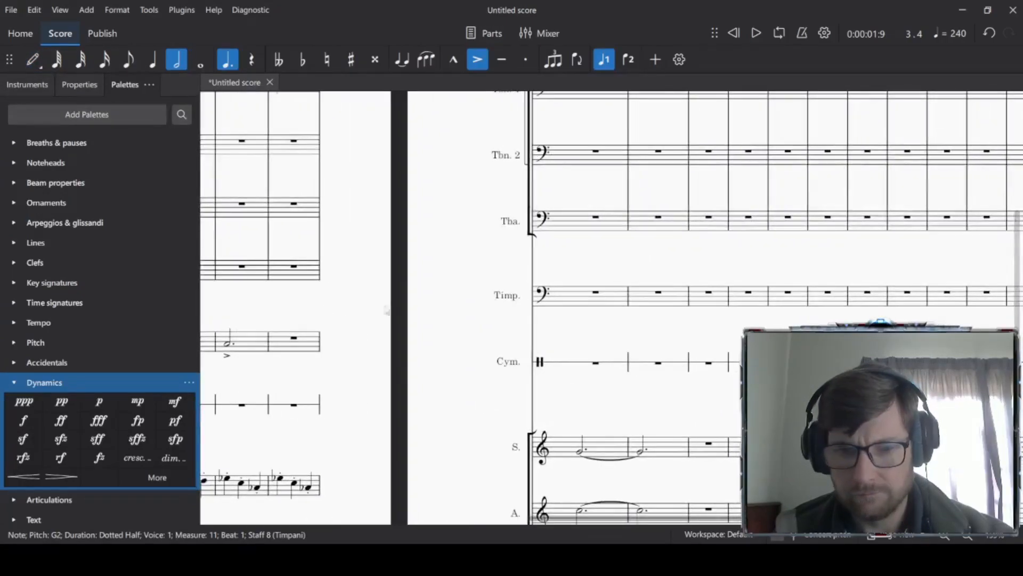
pyautogui.click(578, 304)
pyautogui.moveTo(606, 335); pyautogui.dragTo(455, 336)
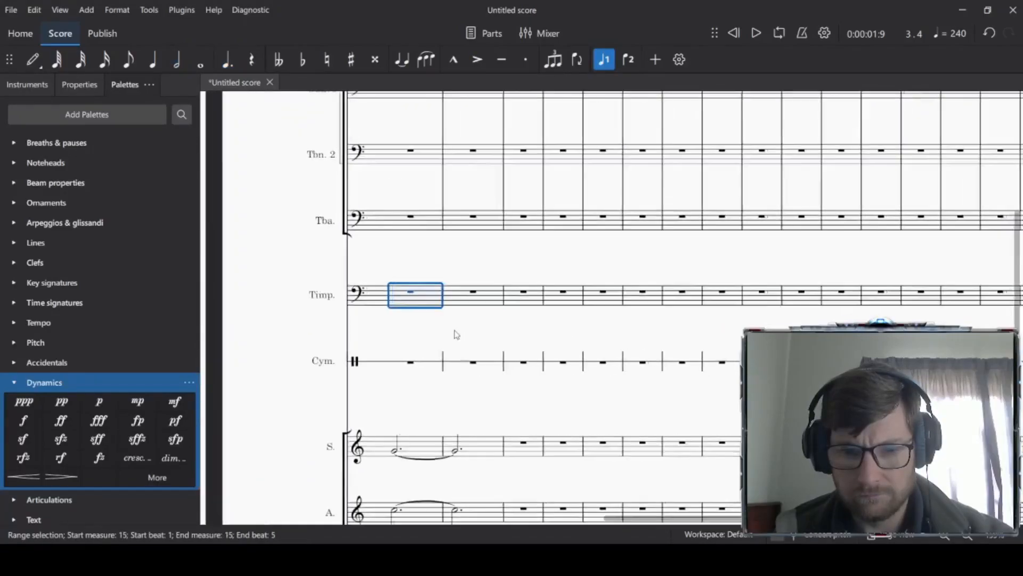
pyautogui.click(470, 297)
pyautogui.press('n')
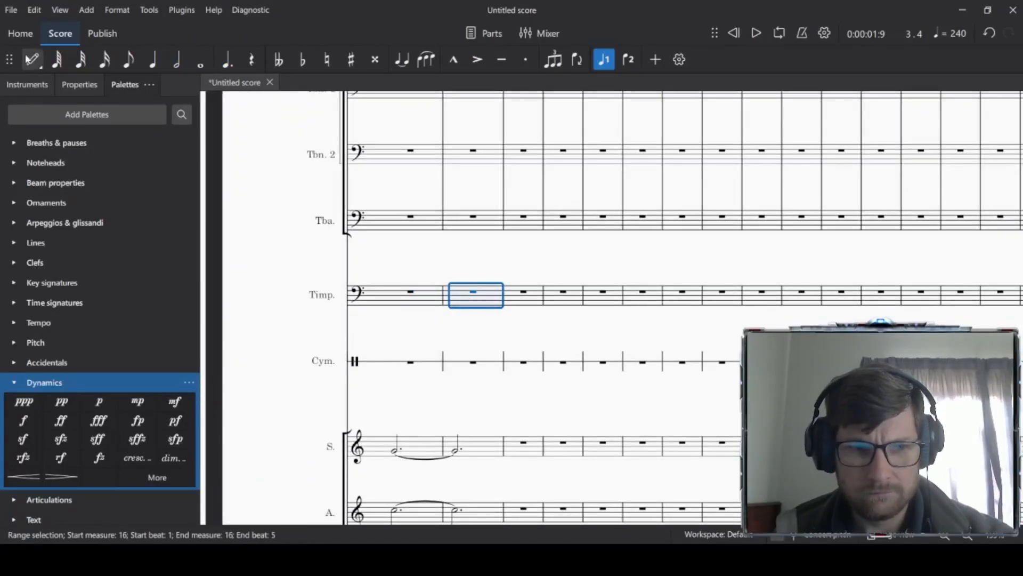
pyautogui.click(176, 60)
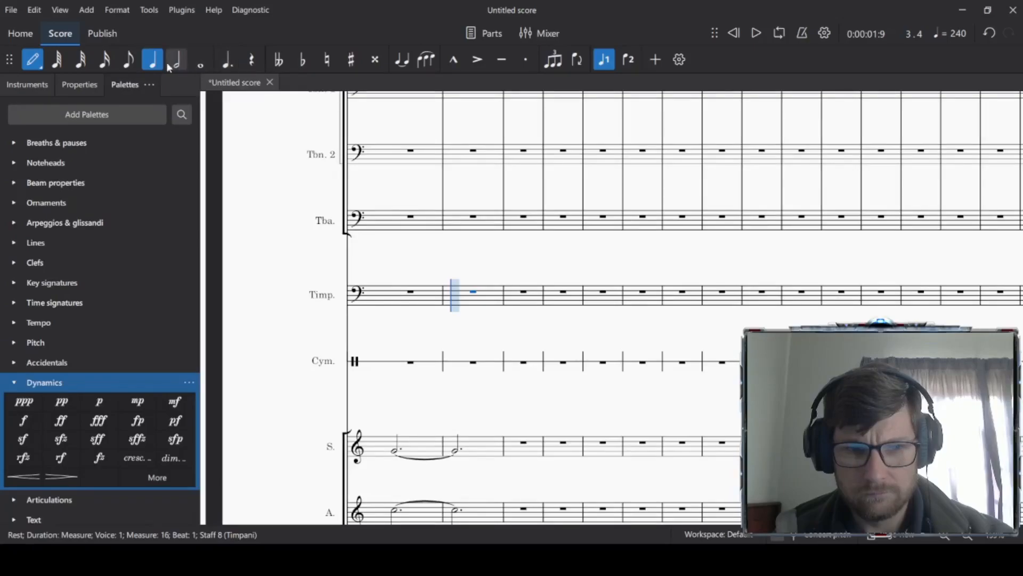
pyautogui.click(226, 61)
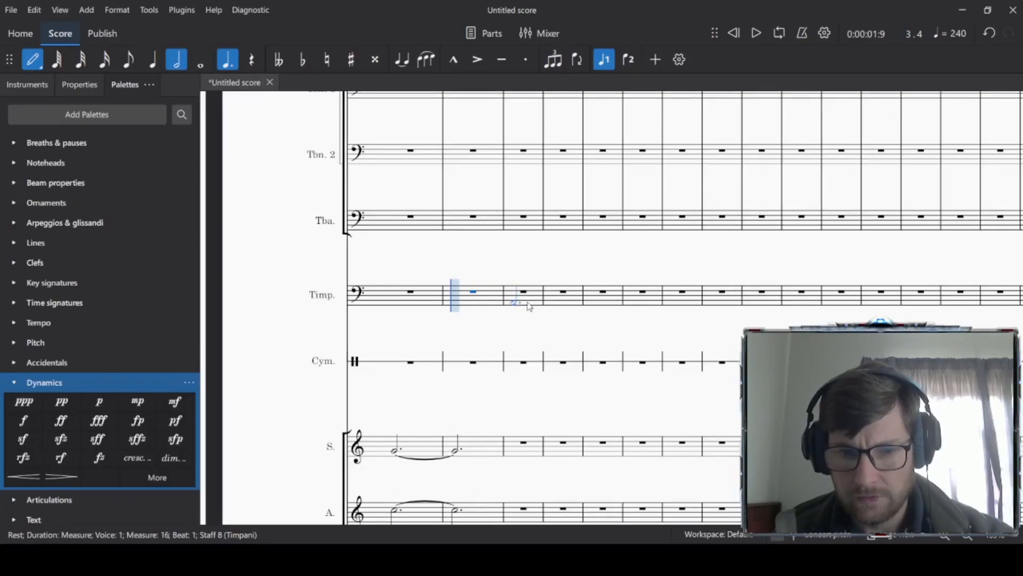
pyautogui.click(477, 310)
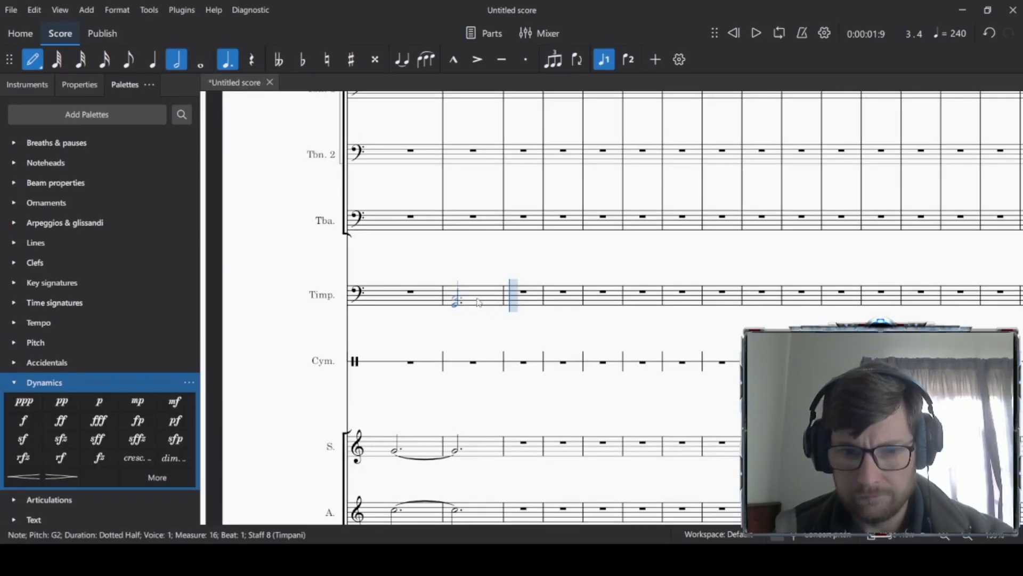
# Step: Delete the dotted half note from measure 16 of the Timpani staff
pyautogui.scroll(5, 478, 302)
pyautogui.scroll(-2, 478, 302)
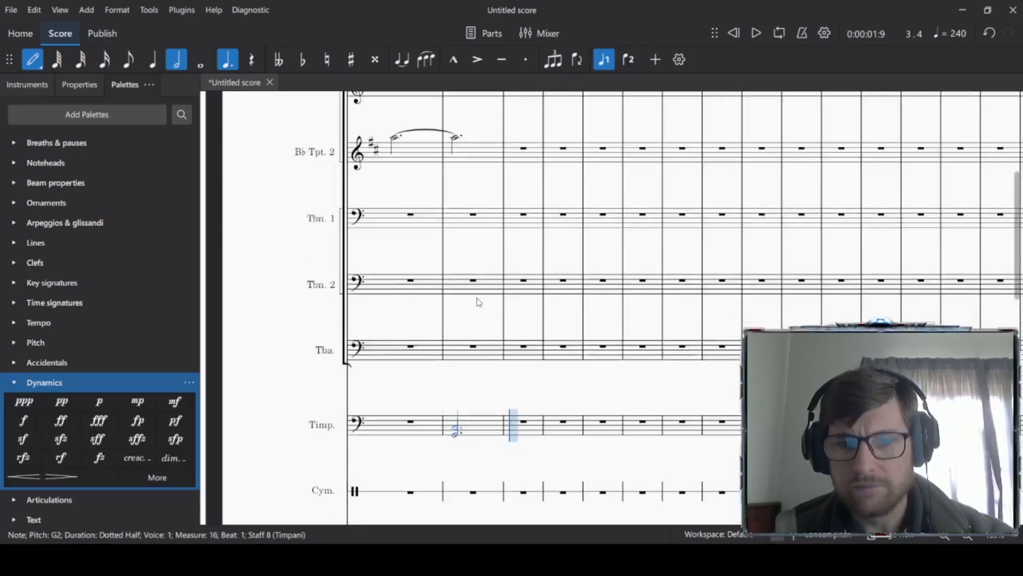
pyautogui.click(25, 62)
pyautogui.moveTo(286, 274)
pyautogui.mouseDown()
pyautogui.moveTo(452, 273)
pyautogui.moveTo(518, 258)
pyautogui.moveTo(874, 264)
pyautogui.mouseUp()
pyautogui.moveTo(609, 374); pyautogui.dragTo(360, 358)
pyautogui.moveTo(823, 277); pyautogui.dragTo(679, 295)
pyautogui.click(661, 292)
pyautogui.press('Delete')
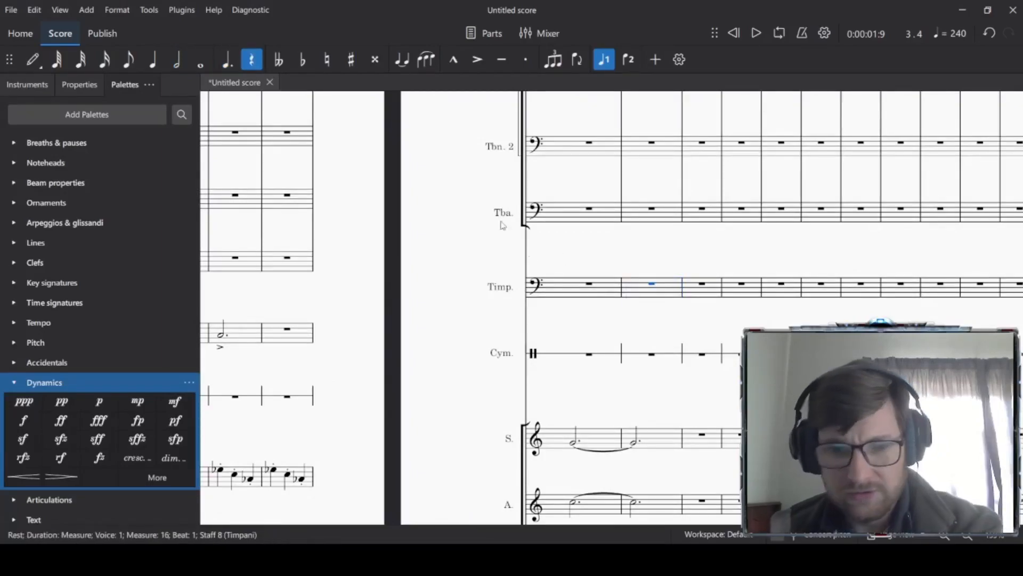
# Step: Enter a dotted half note G2 on beat 1 of measure 15 in the Timpani staff
pyautogui.click(33, 59)
pyautogui.click(227, 60)
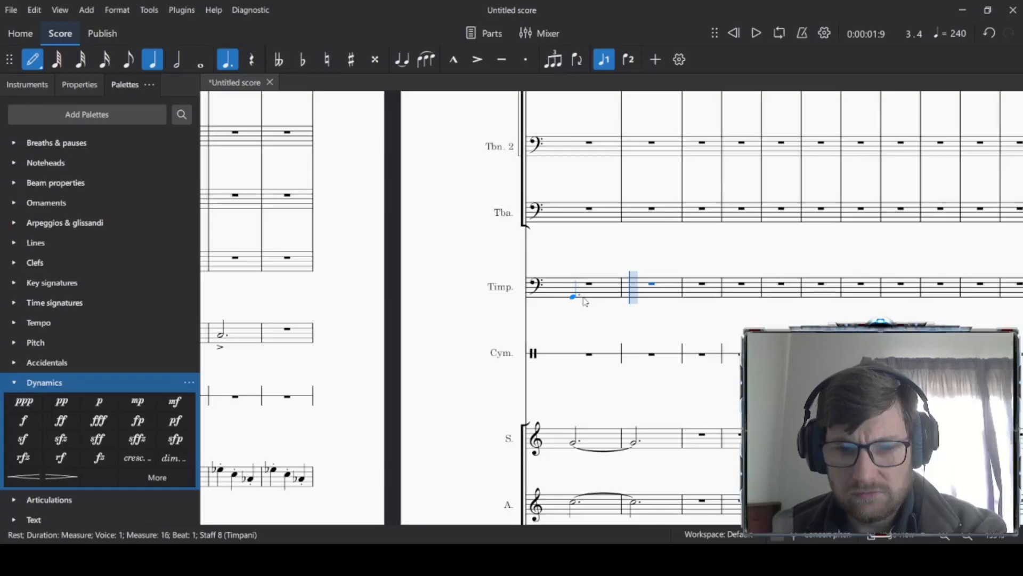
pyautogui.click(585, 300)
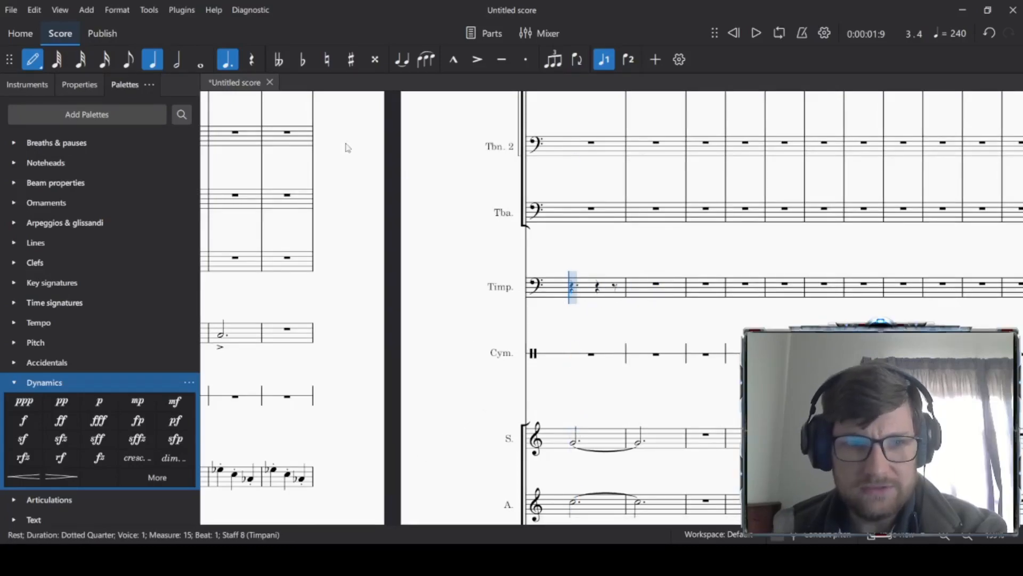
pyautogui.click(177, 60)
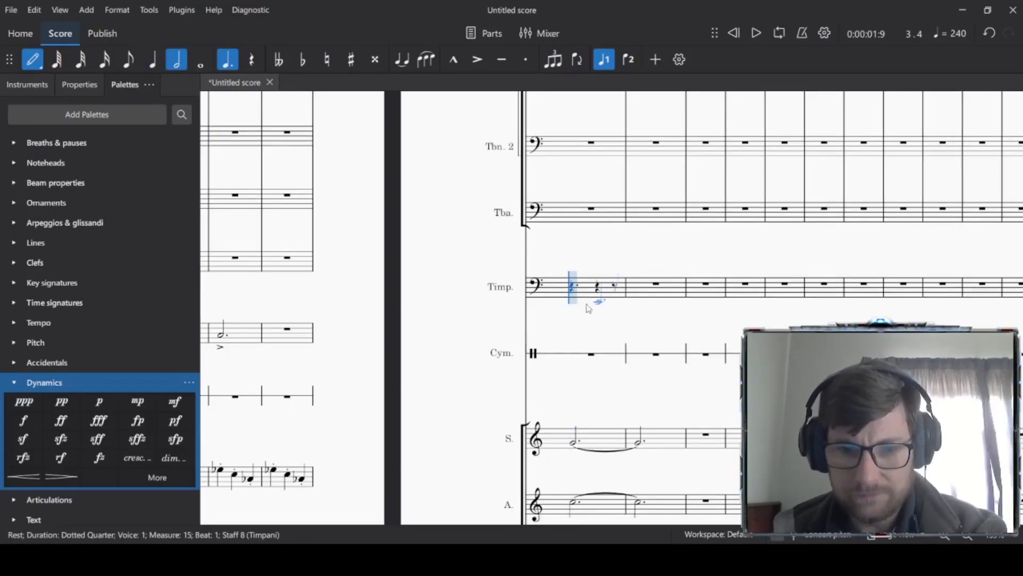
pyautogui.click(565, 302)
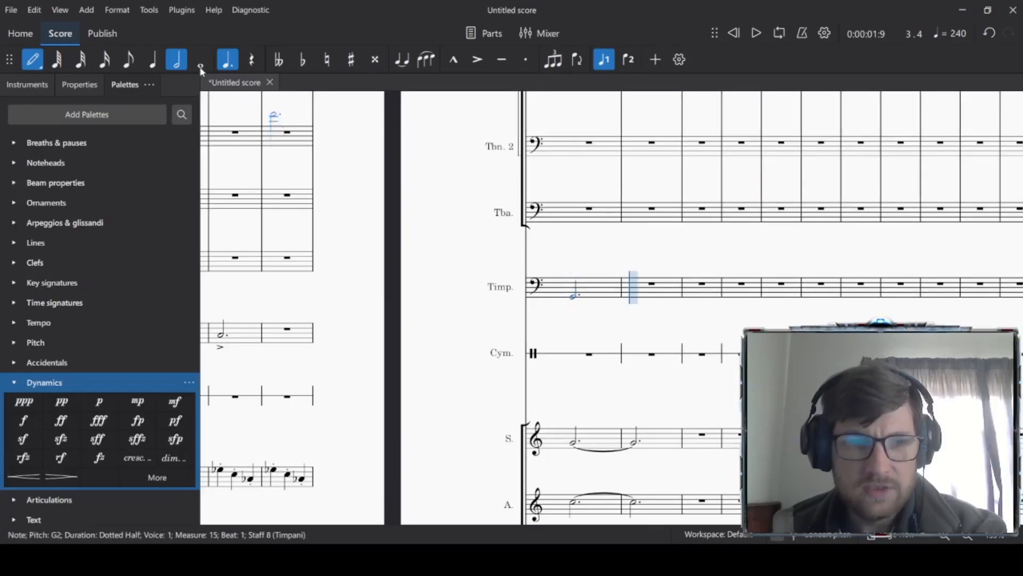
pyautogui.click(33, 60)
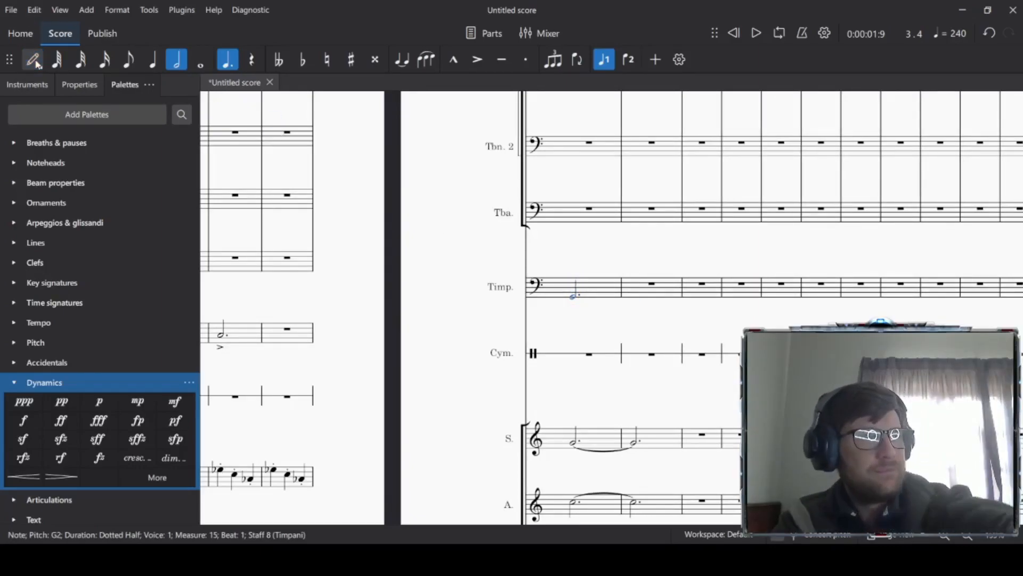
pyautogui.click(35, 61)
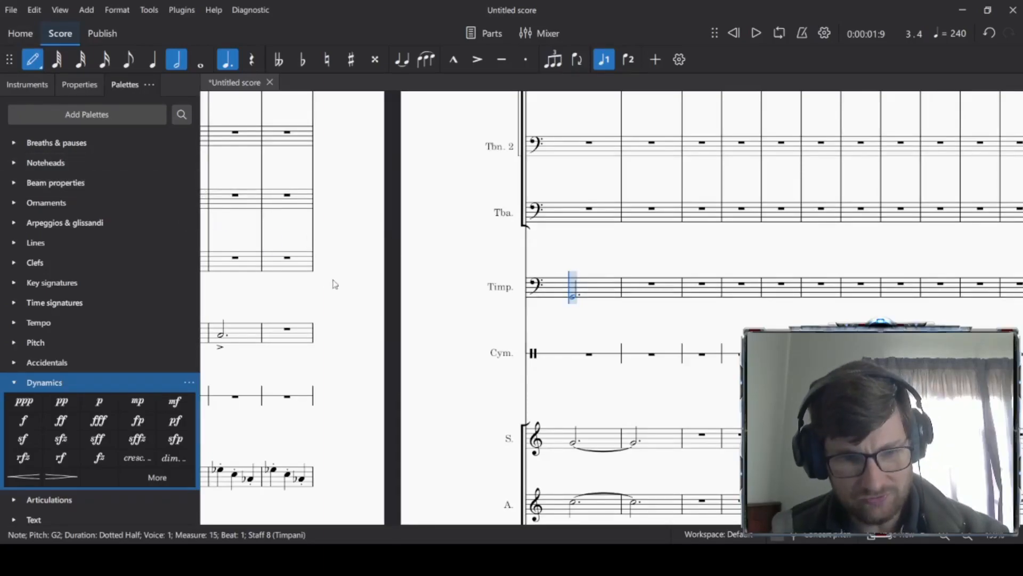
pyautogui.click(33, 60)
# Step: Play the score from measure 1 to measure 16 to check the timpani part
pyautogui.hscroll(-8, 359, 272)
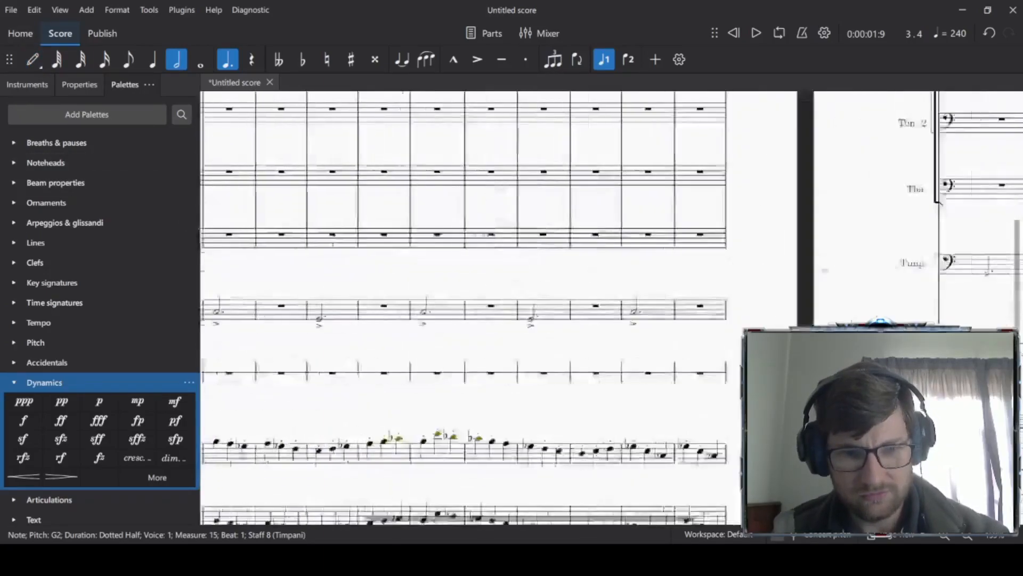
pyautogui.hscroll(-10, 432, 275)
pyautogui.click(605, 276)
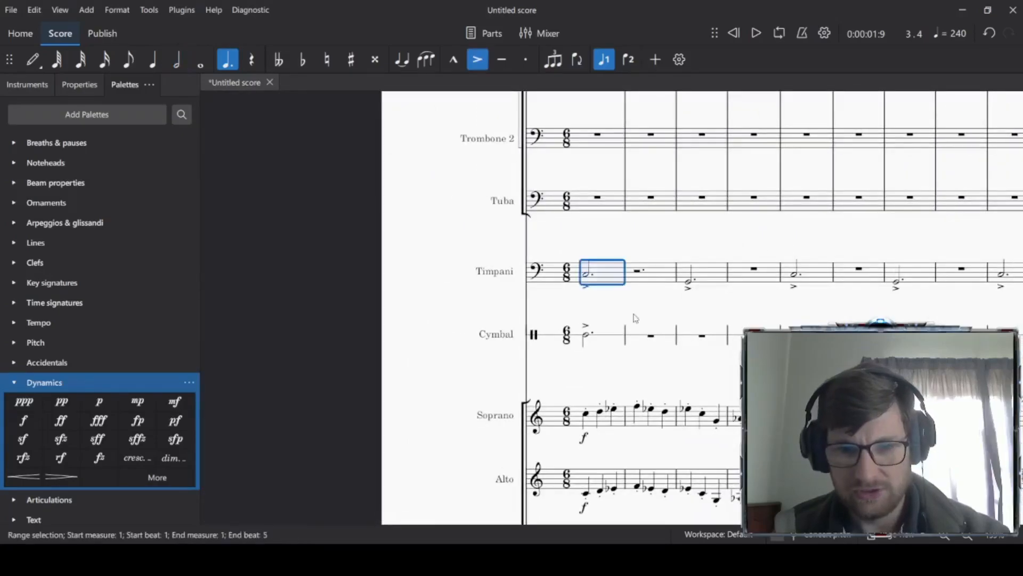
pyautogui.press('space')
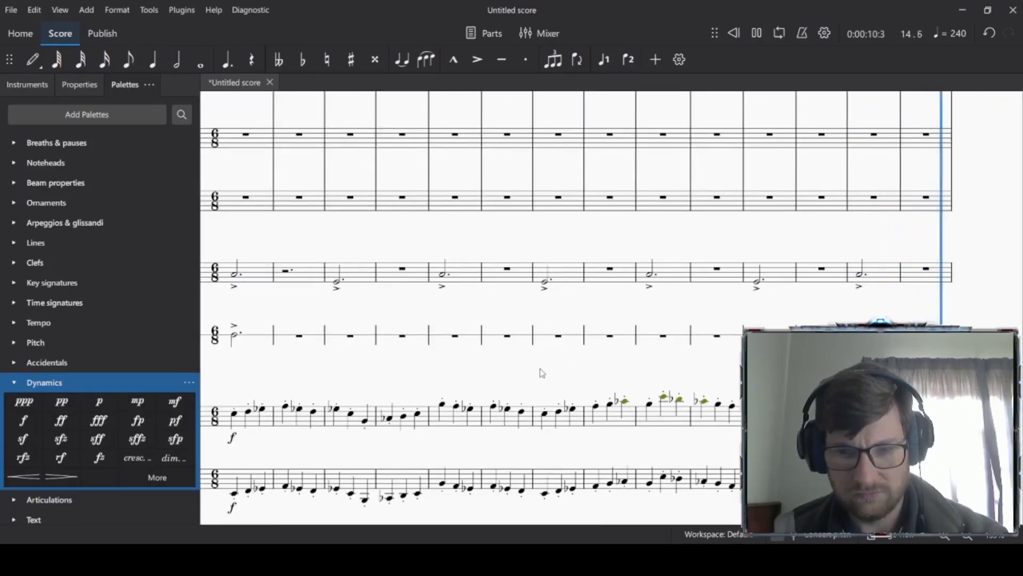
pyautogui.press('space')
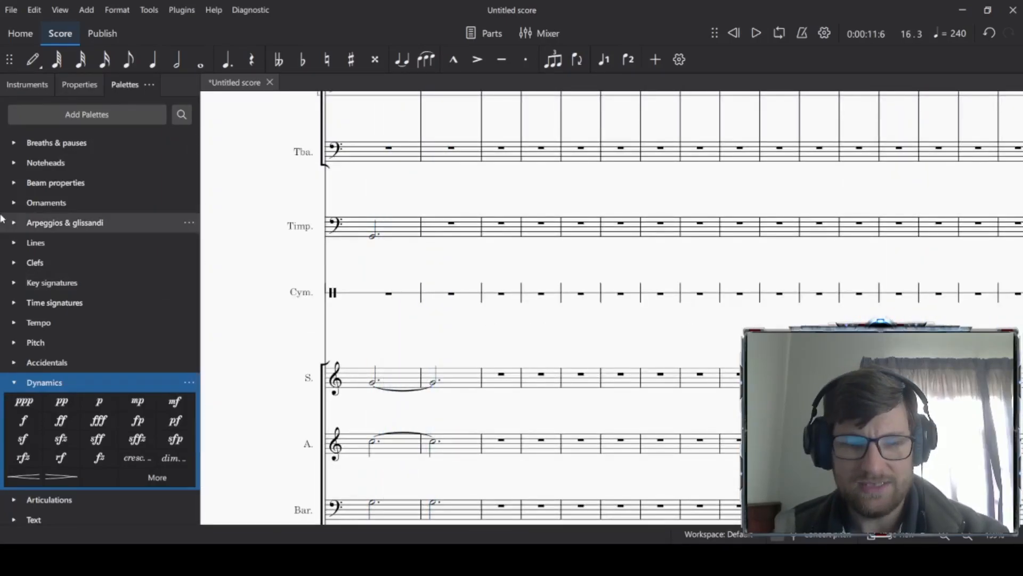
# Step: Enter dotted half notes G2 on beat 1 of measures 2 and 4 in the Timpani staff
pyautogui.moveTo(302, 278); pyautogui.dragTo(489, 263)
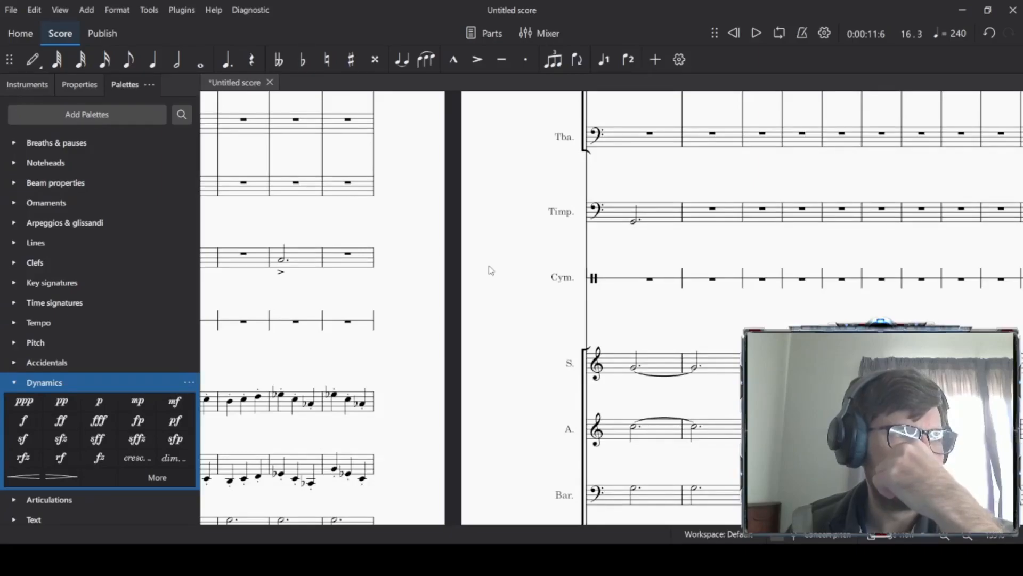
pyautogui.hscroll(-8, 368, 292)
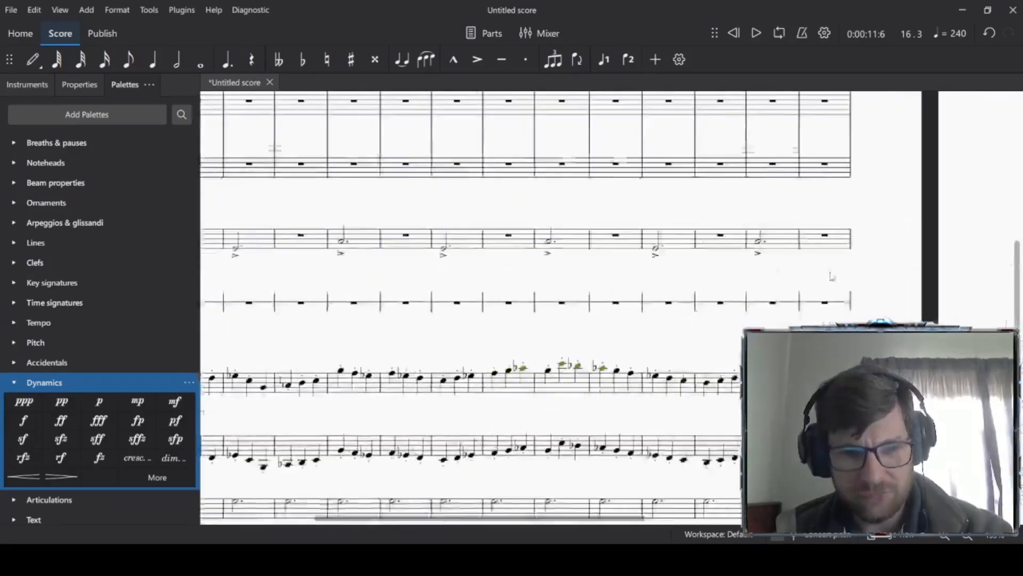
pyautogui.hscroll(-6, 376, 291)
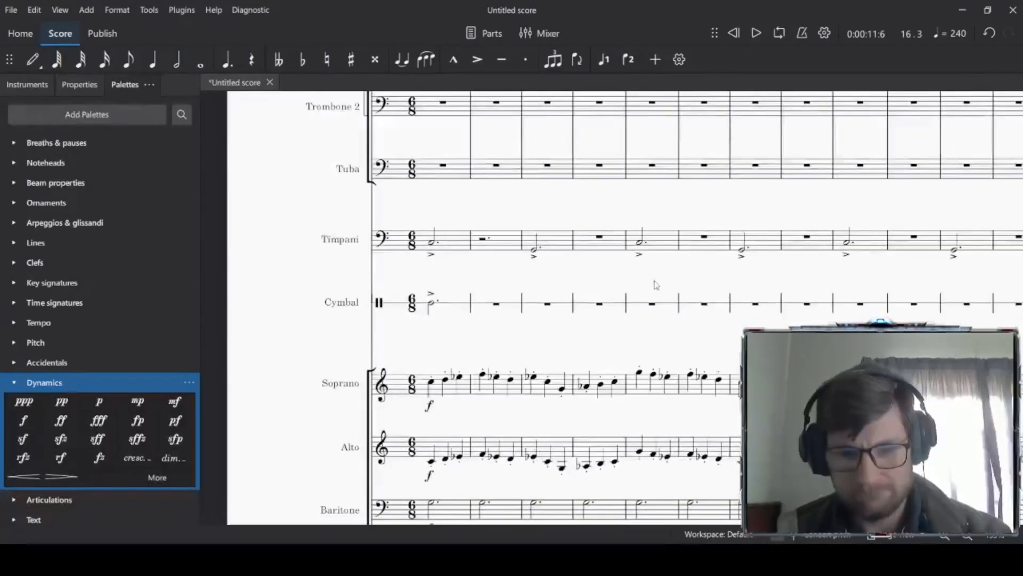
pyautogui.click(32, 59)
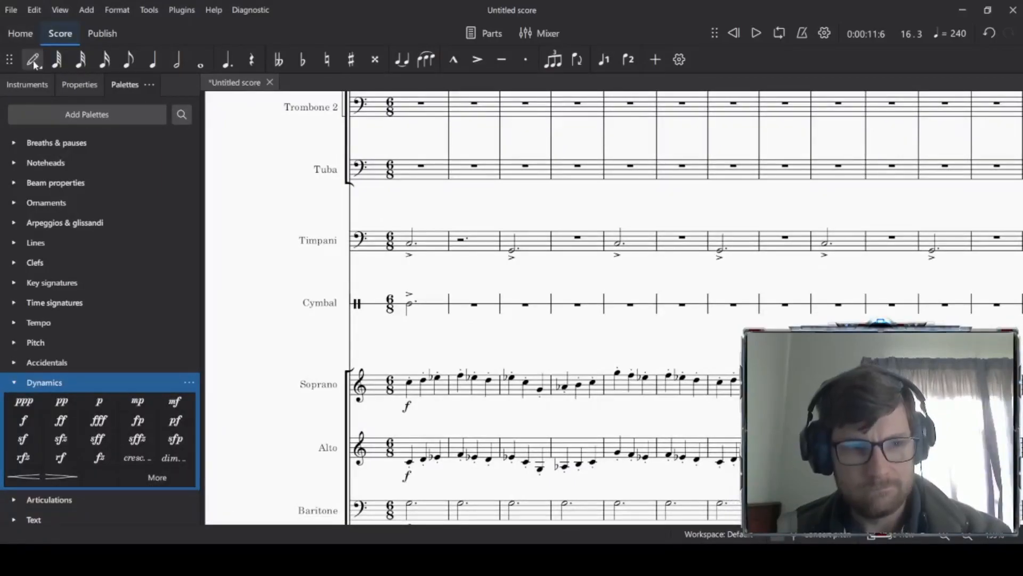
pyautogui.click(173, 61)
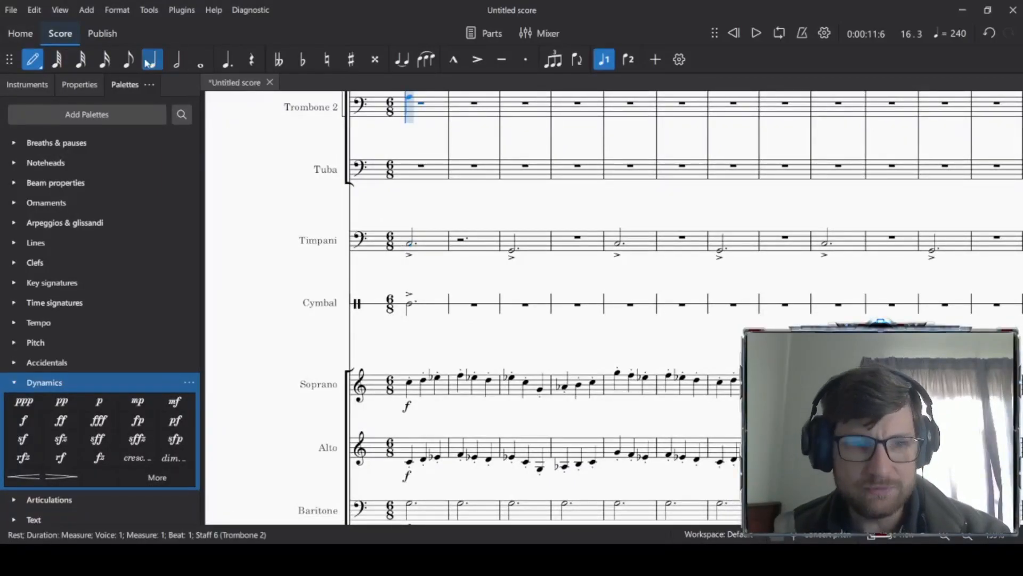
pyautogui.click(228, 60)
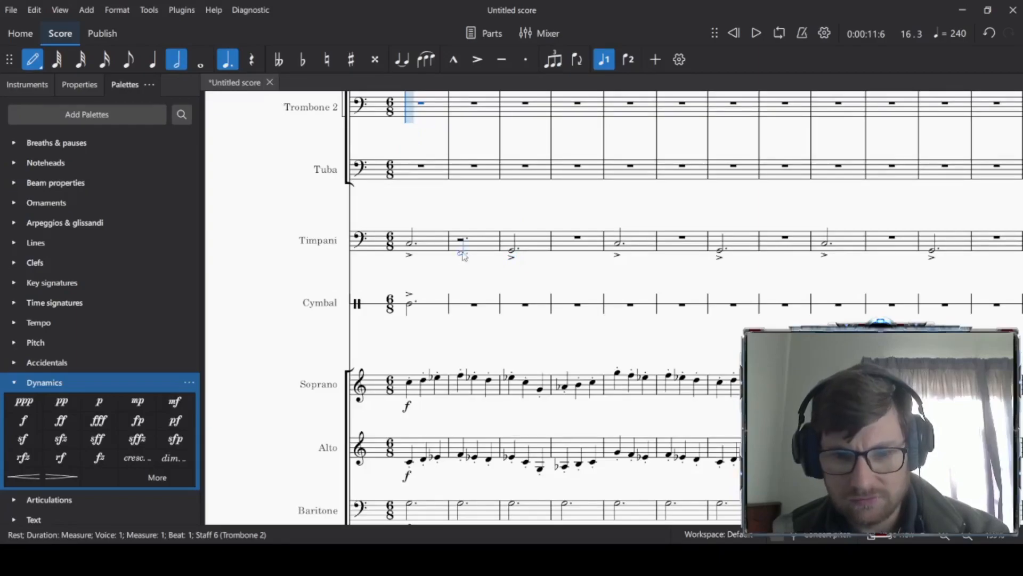
pyautogui.click(566, 254)
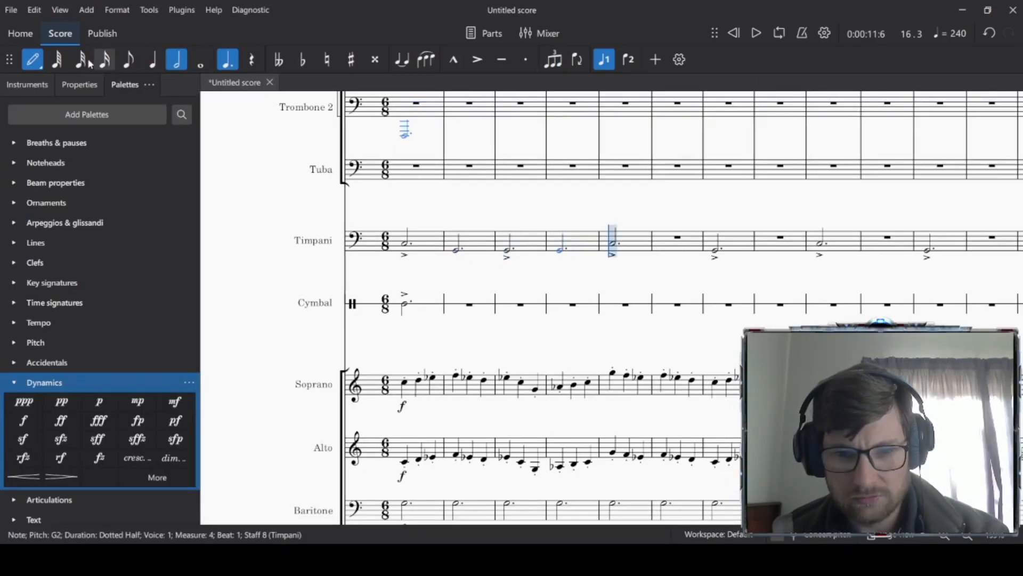
pyautogui.click(33, 59)
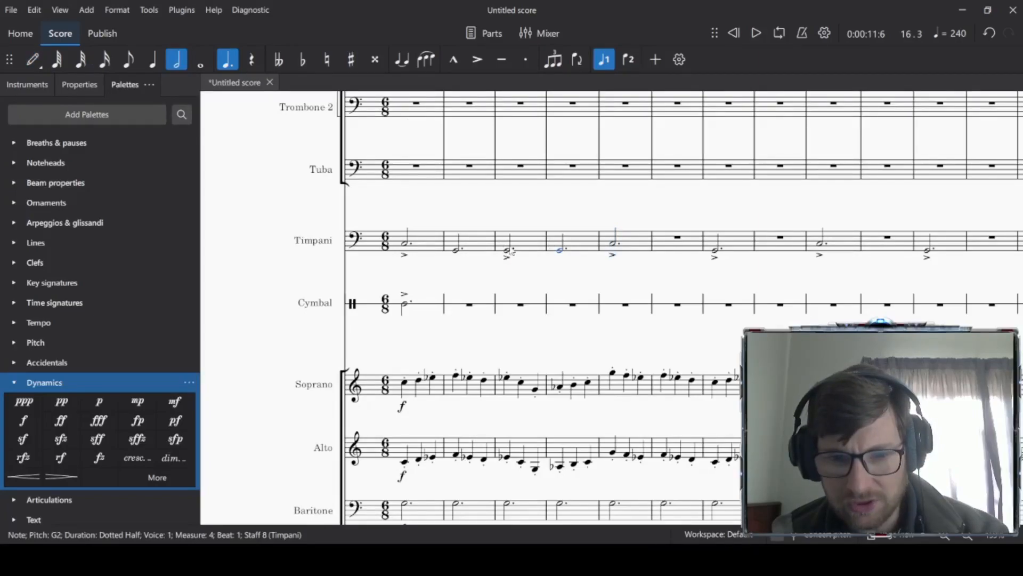
# Step: Raise the Timpani note in measure 3 to C3 and add accents to the notes in measures 2 and 4
pyautogui.click(510, 248)
pyautogui.press('Up')
pyautogui.press('Up')
pyautogui.press('Up')
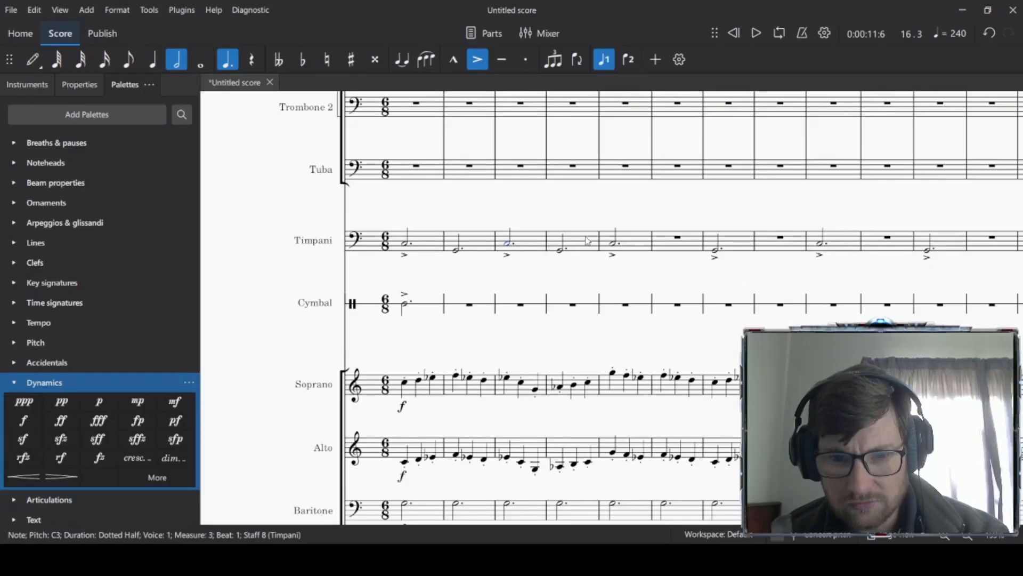
pyautogui.click(471, 237)
pyautogui.click(585, 242)
# Step: Play the opening measures of the score to check the revised timpani part
pyautogui.click(432, 250)
pyautogui.press('space')
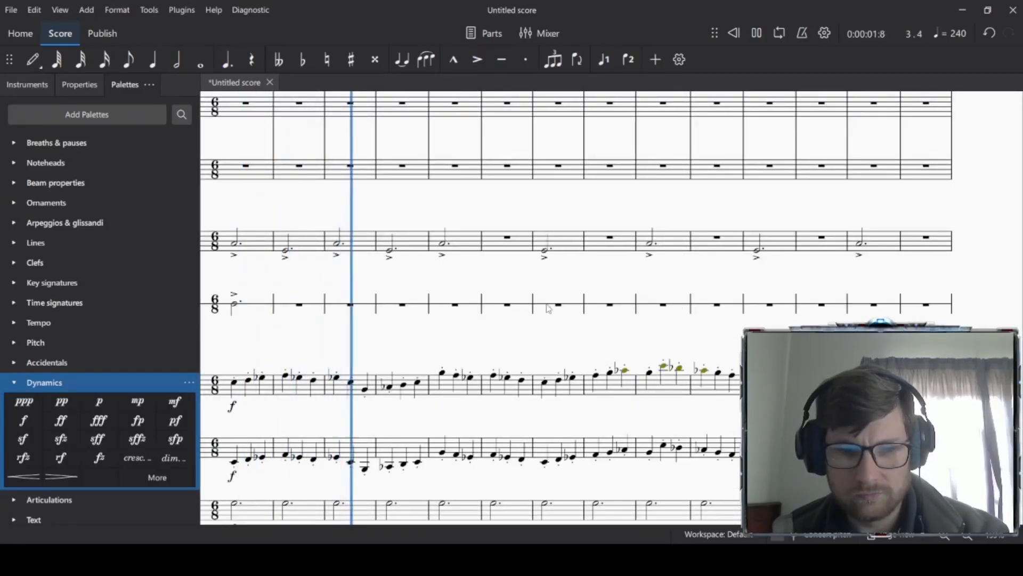
pyautogui.press('space')
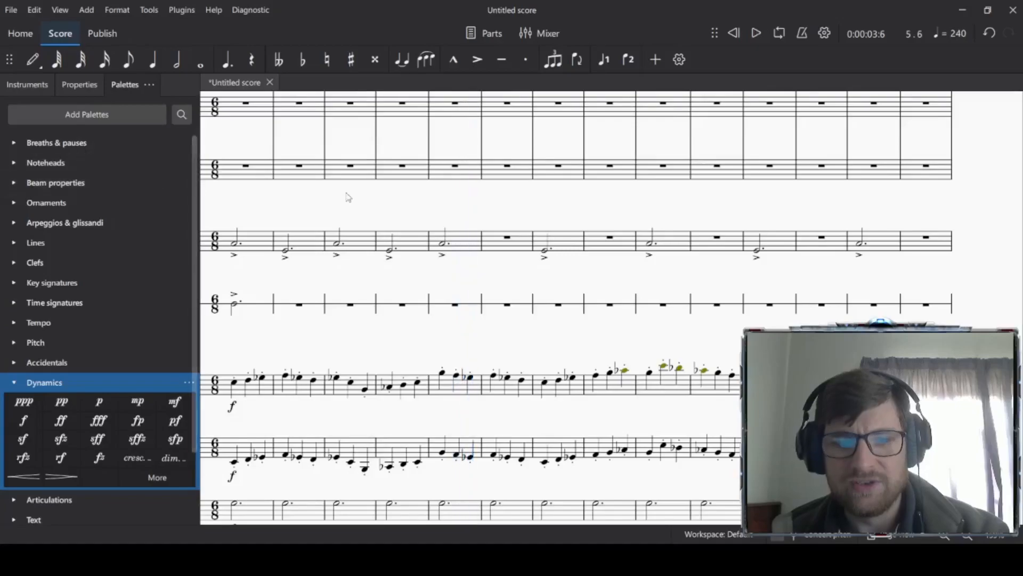
# Step: Delete the Timpani notes from measure 7 through measure 16
pyautogui.click(559, 240)
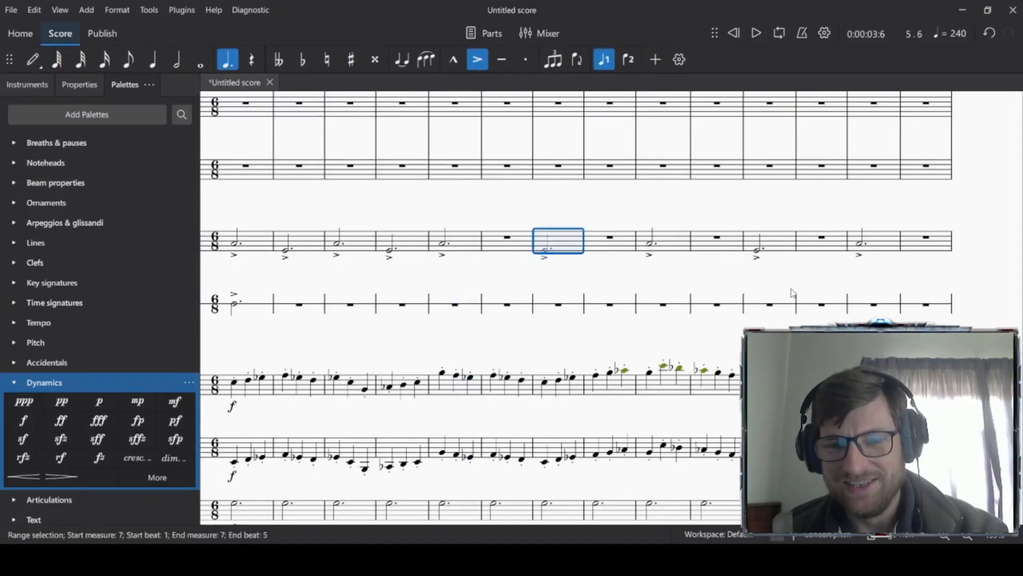
pyautogui.hscroll(5, 825, 271)
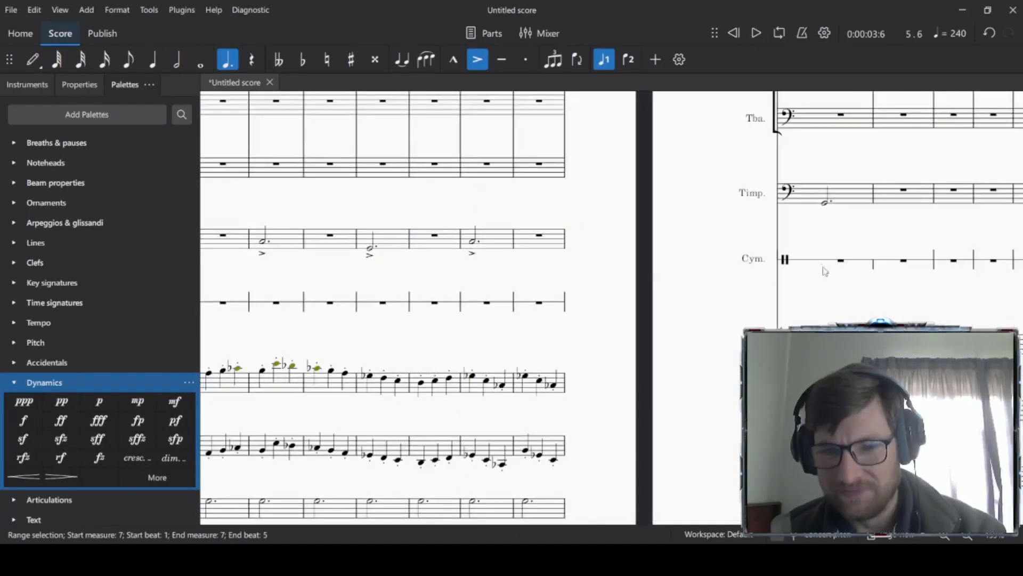
pyautogui.keyDown('shift'); pyautogui.click(855, 201); pyautogui.keyUp('shift')
pyautogui.press('Delete')
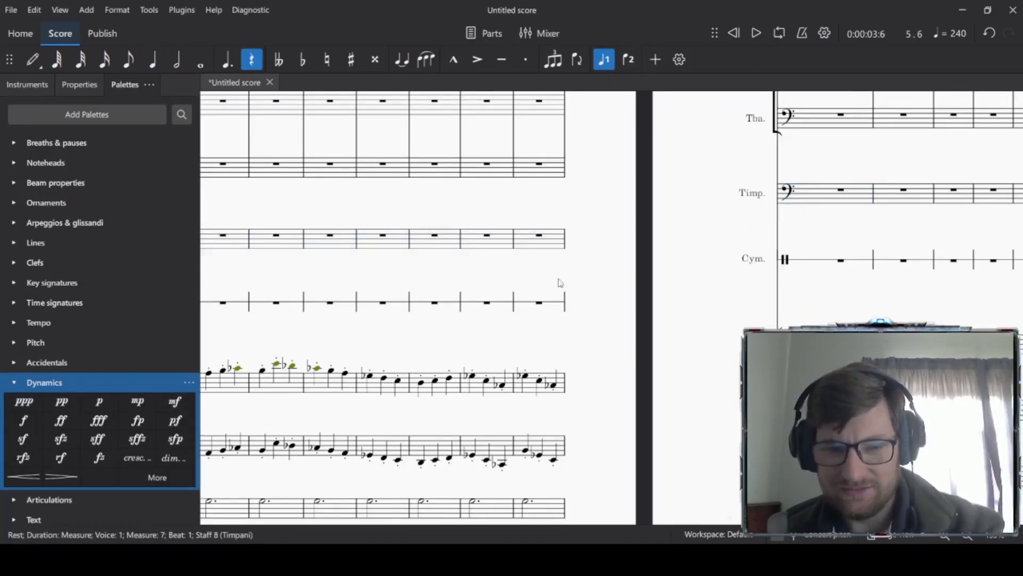
# Step: Copy measures 1 to 5 of the Timpani staff and paste them starting at measures 6 and 11
pyautogui.moveTo(399, 284); pyautogui.dragTo(885, 248)
pyautogui.click(350, 208)
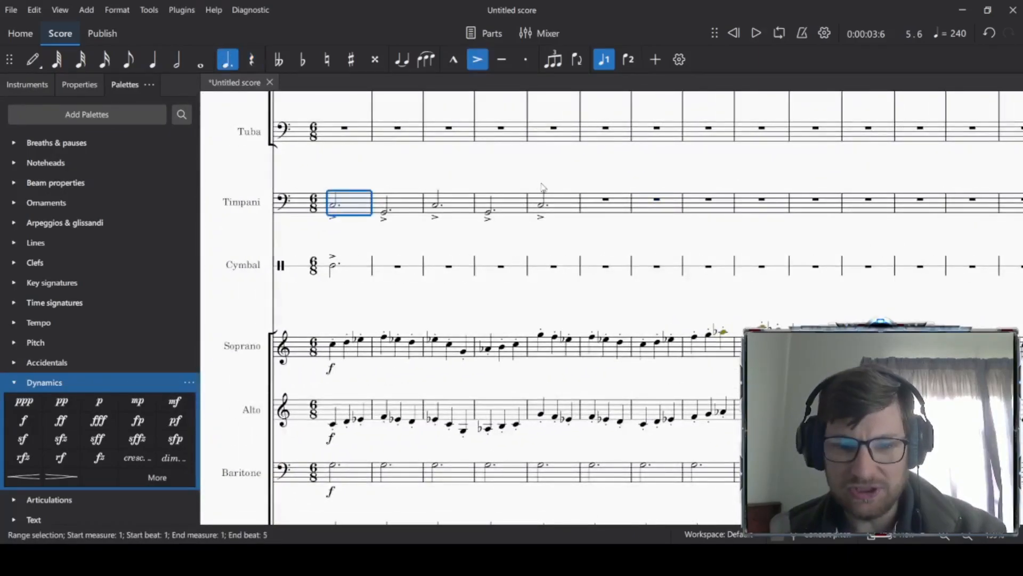
pyautogui.keyDown('shift'); pyautogui.click(568, 212); pyautogui.keyUp('shift')
pyautogui.click(608, 213)
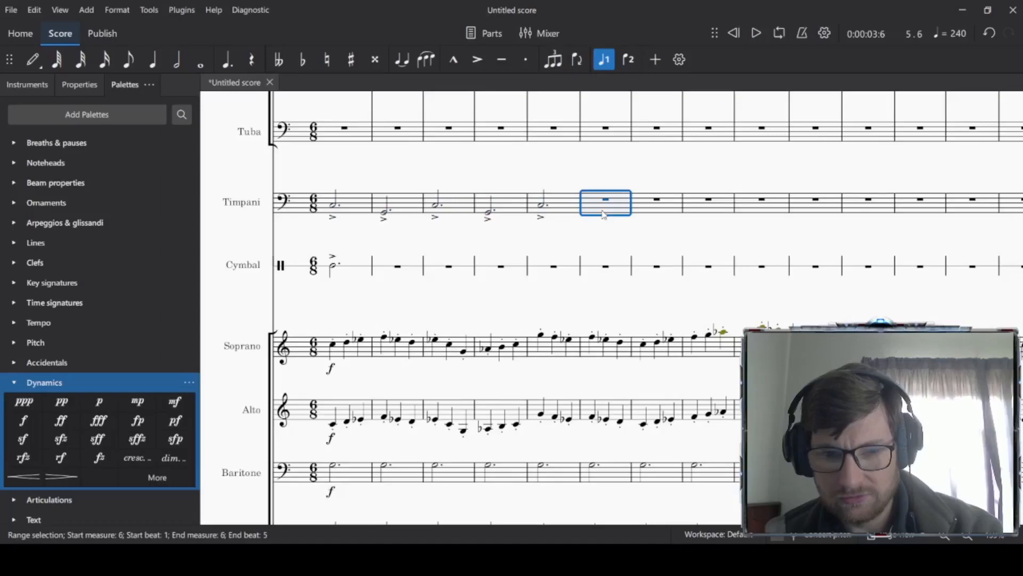
pyautogui.hotkey('ctrl', 'v')
pyautogui.click(873, 216)
pyautogui.hotkey('ctrl', 'v')
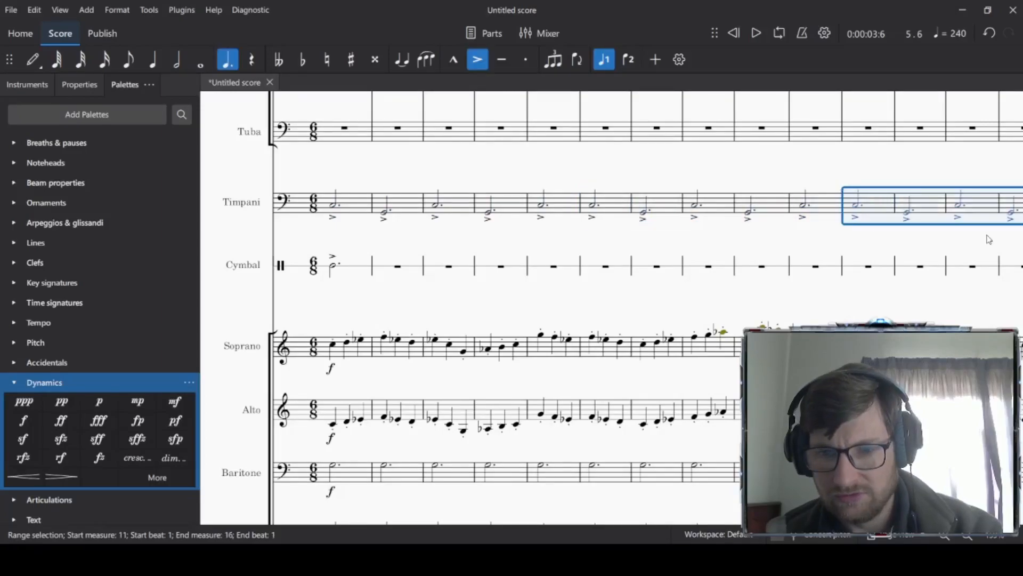
pyautogui.moveTo(990, 239); pyautogui.dragTo(340, 300)
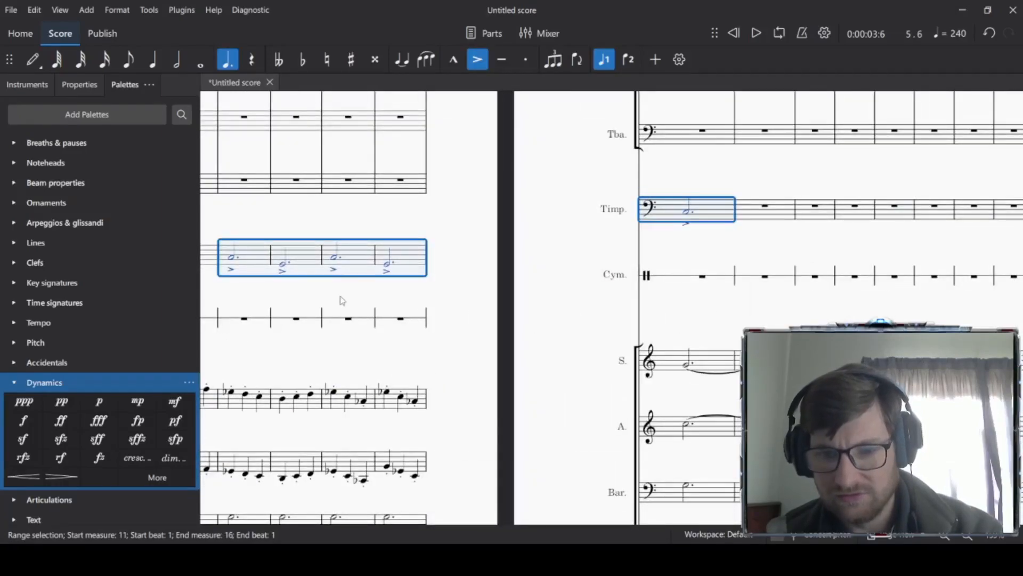
pyautogui.click(368, 296)
pyautogui.moveTo(367, 296); pyautogui.dragTo(1013, 286)
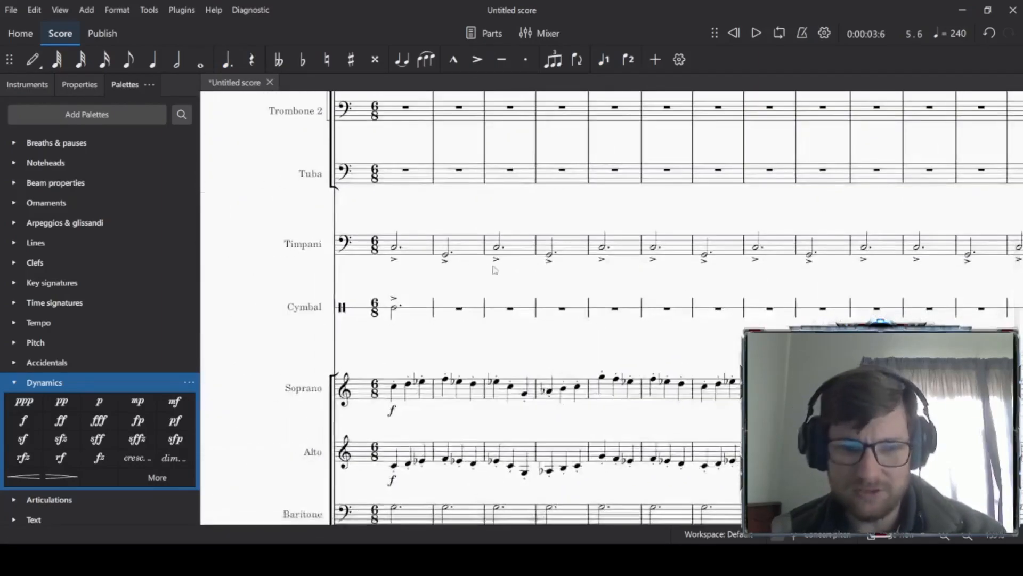
# Step: Switch to Kdenlive and play the short film from about 36 seconds
pyautogui.click(417, 254)
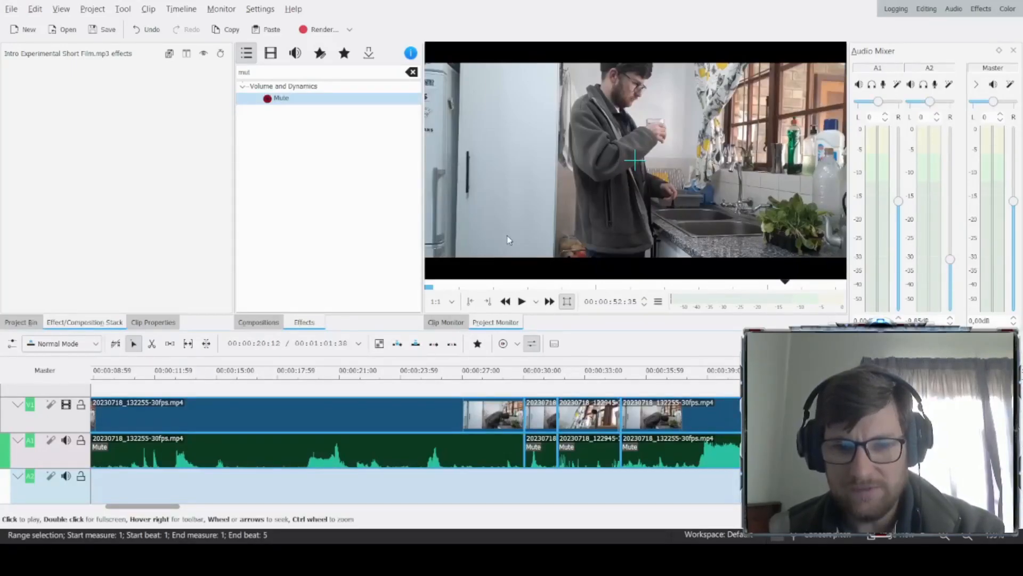
pyautogui.click(657, 375)
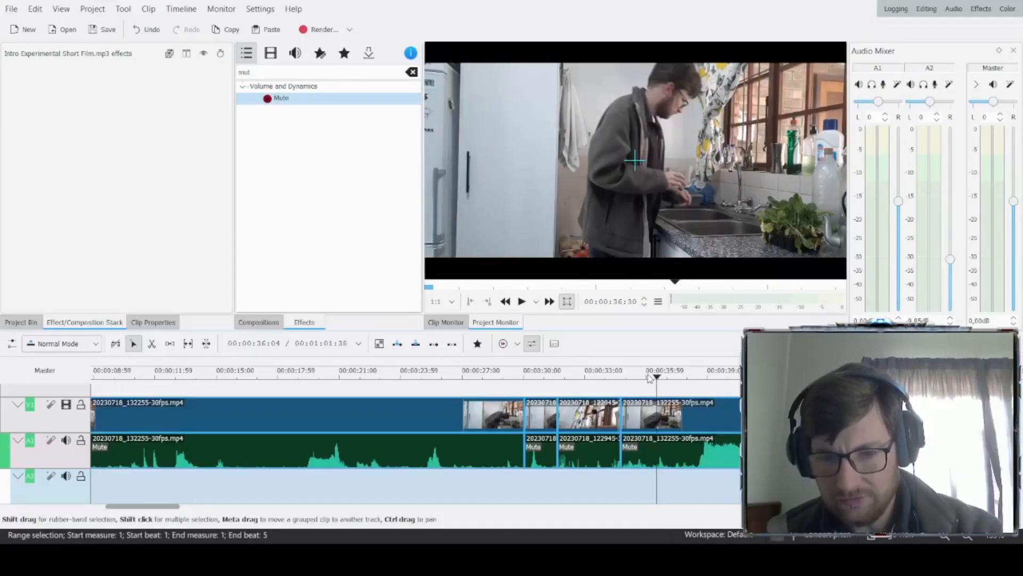
pyautogui.press('space')
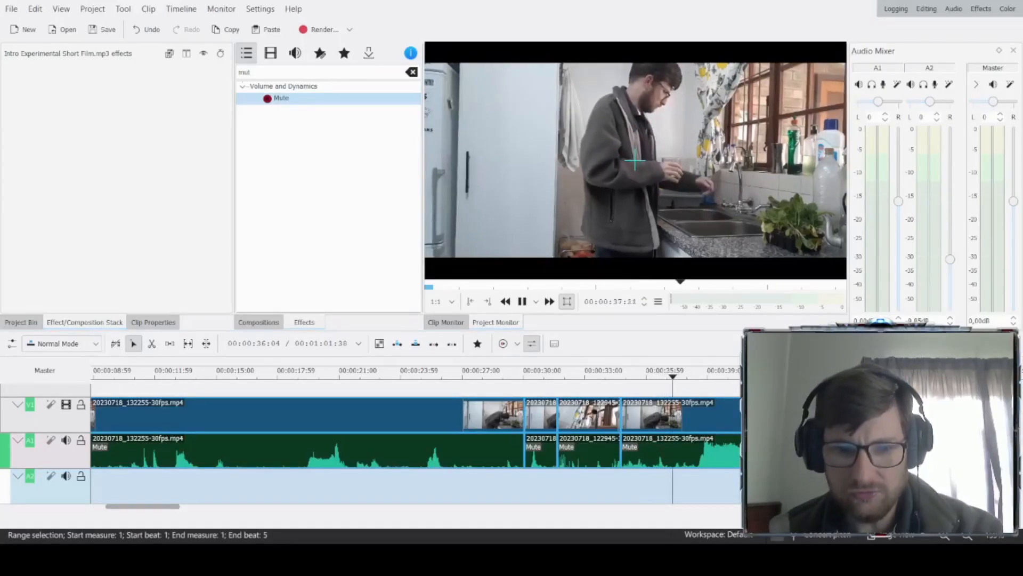
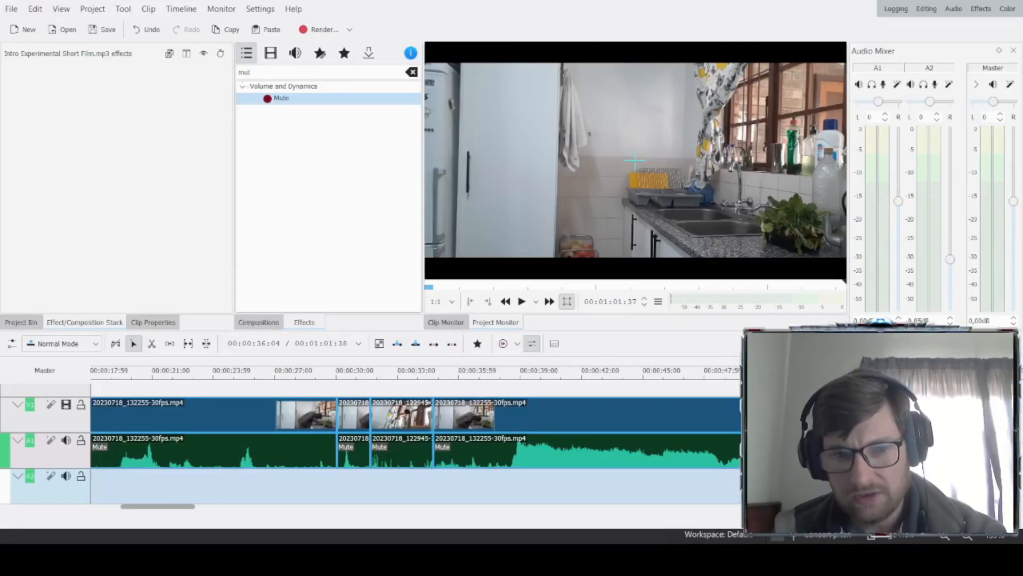
# Step: Import Untitled score.mp3 into the project bin
pyautogui.click(21, 322)
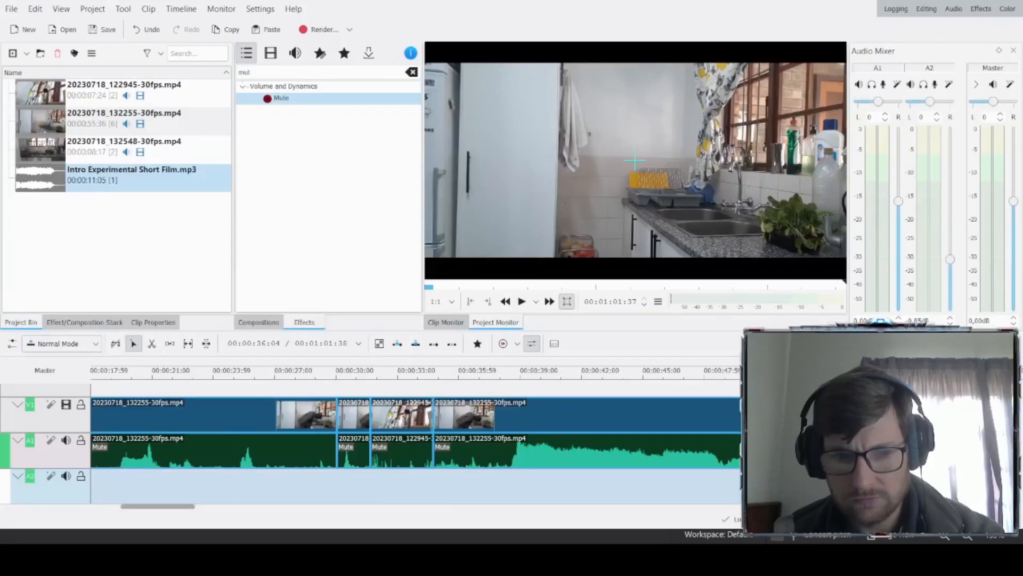
pyautogui.click(78, 233)
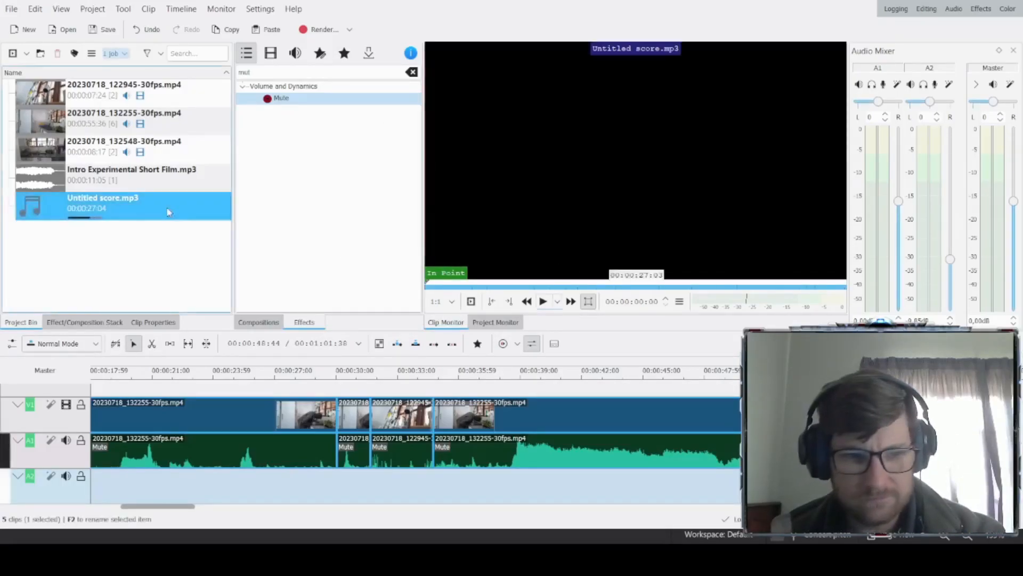
pyautogui.scroll(6, 304, 456)
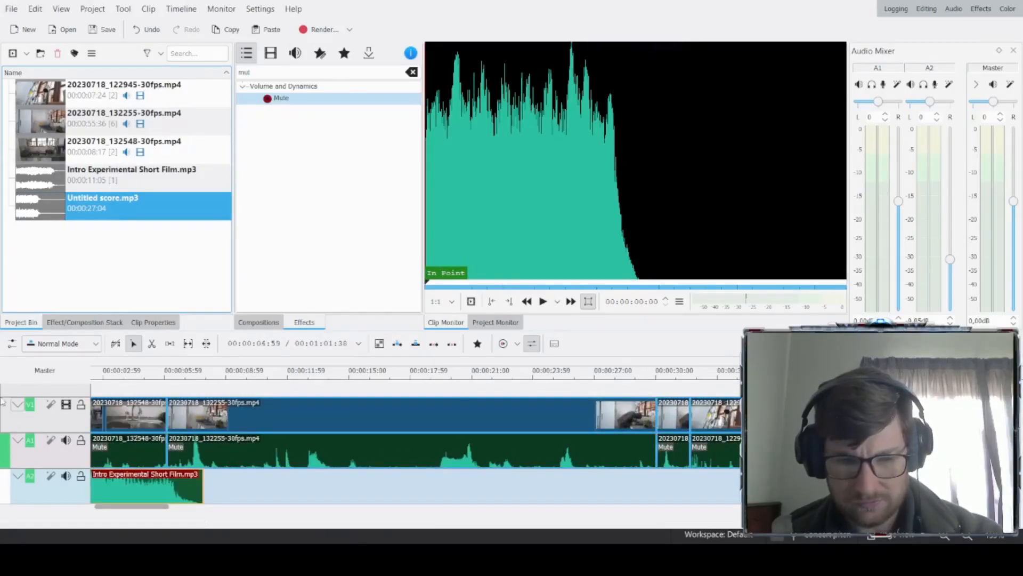
# Step: Place Untitled score.mp3 on audio track A2 starting at about 13 seconds and play it against the footage
pyautogui.click(231, 376)
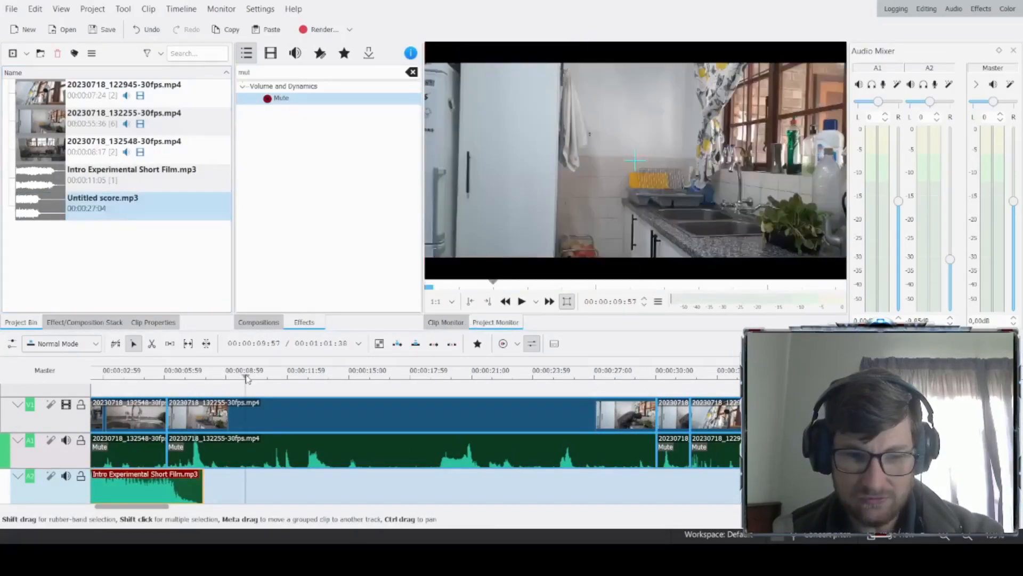
pyautogui.press('space')
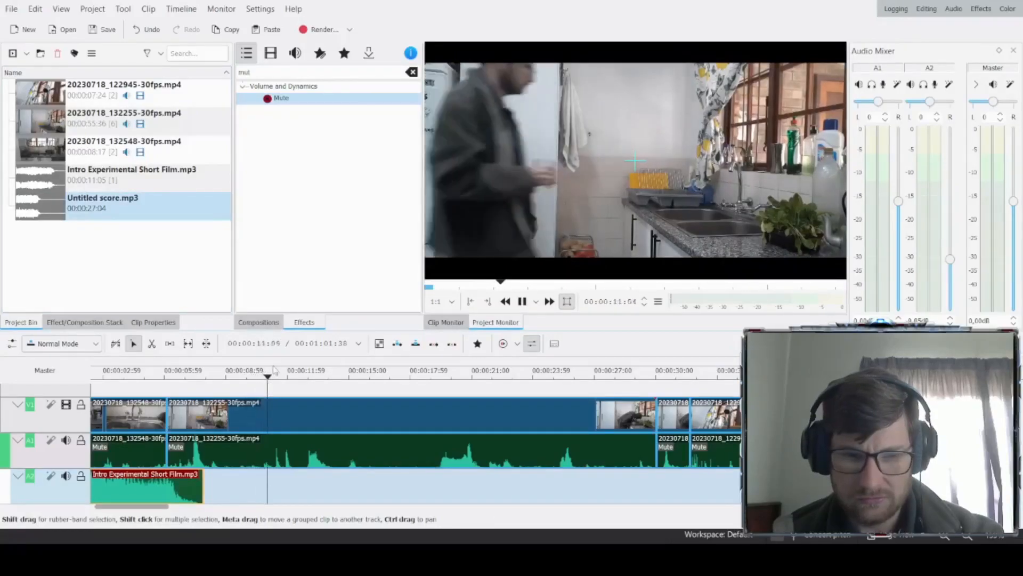
pyautogui.moveTo(54, 213); pyautogui.dragTo(384, 485)
pyautogui.press('space')
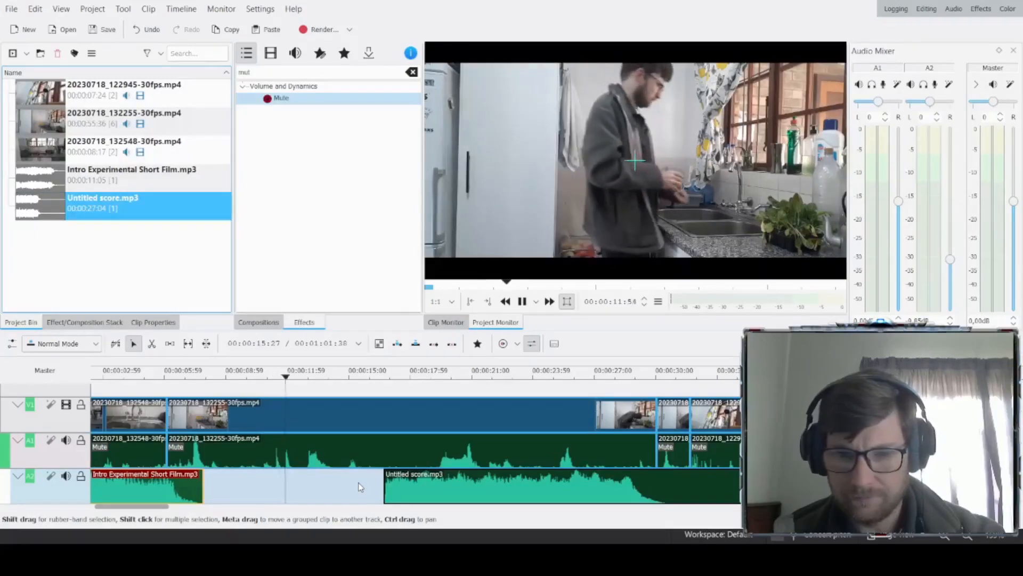
pyautogui.press('space')
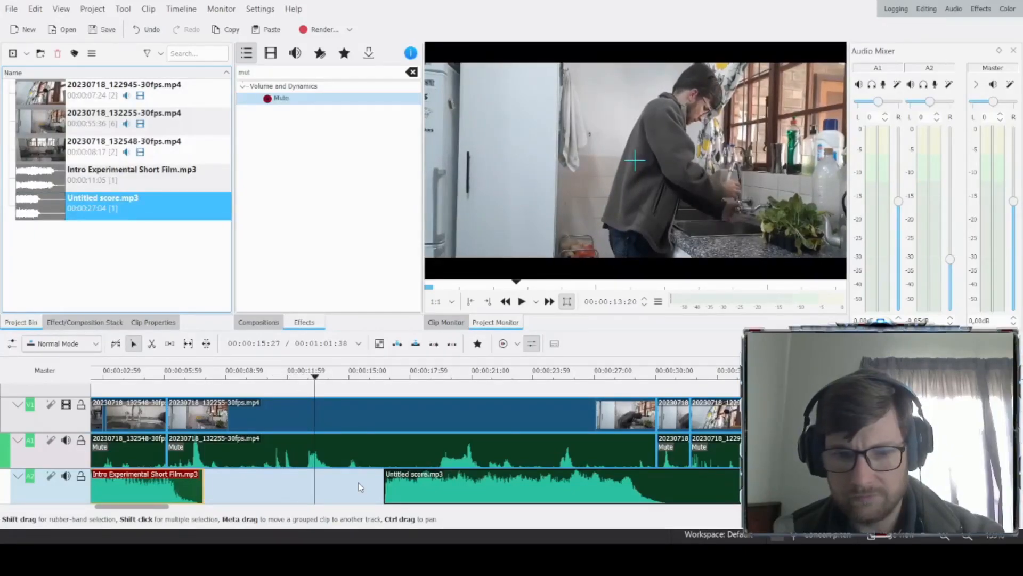
pyautogui.click(305, 371)
pyautogui.moveTo(406, 491); pyautogui.dragTo(353, 486)
pyautogui.press('space')
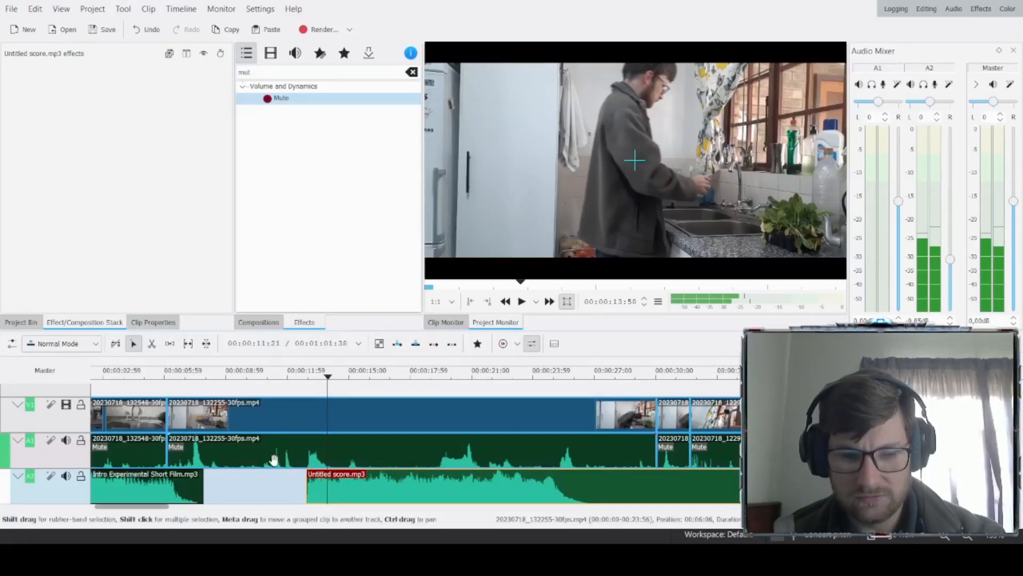
# Step: Split Untitled score.mp3 on track A2 at about 13.7 seconds and move the longer remainder to start at about 19.6 seconds
pyautogui.click(152, 343)
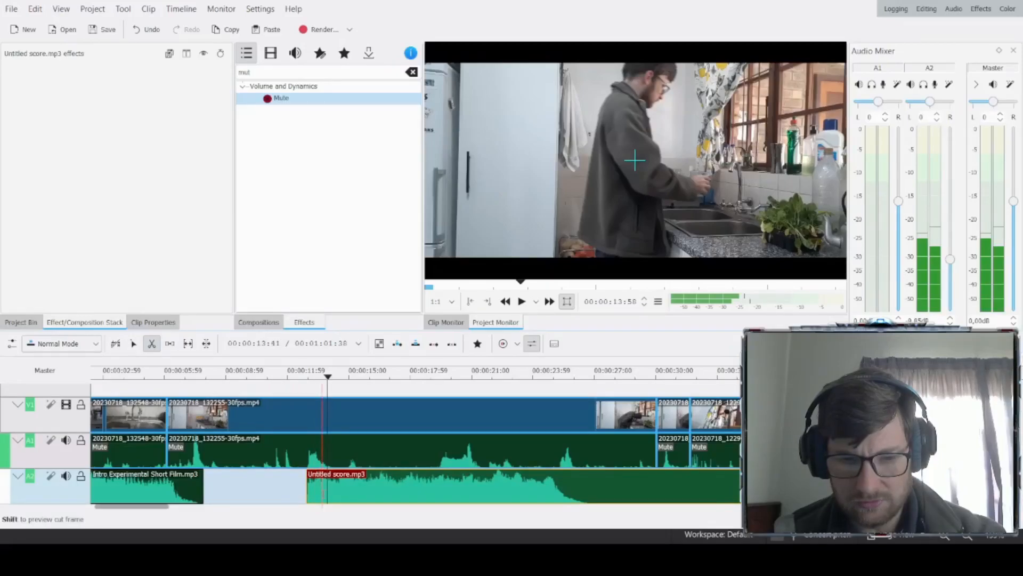
pyautogui.click(322, 485)
pyautogui.click(135, 344)
pyautogui.moveTo(370, 487); pyautogui.dragTo(492, 488)
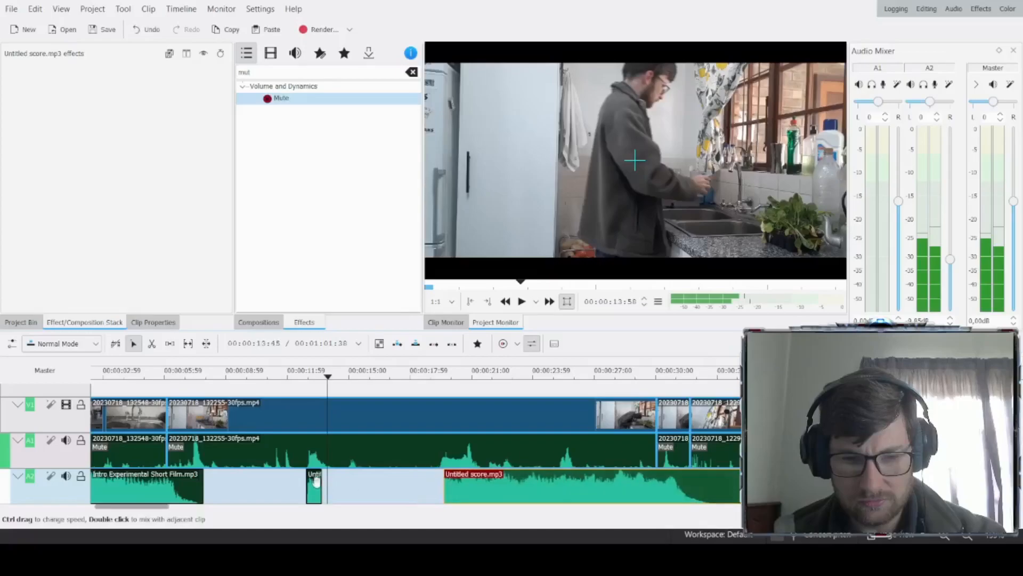
# Step: Duplicate the short opening fragment of Untitled score.mp3 and place the copy directly before the longer remainder on track A2
pyautogui.click(314, 482)
pyautogui.hotkey('ctrl', 'c')
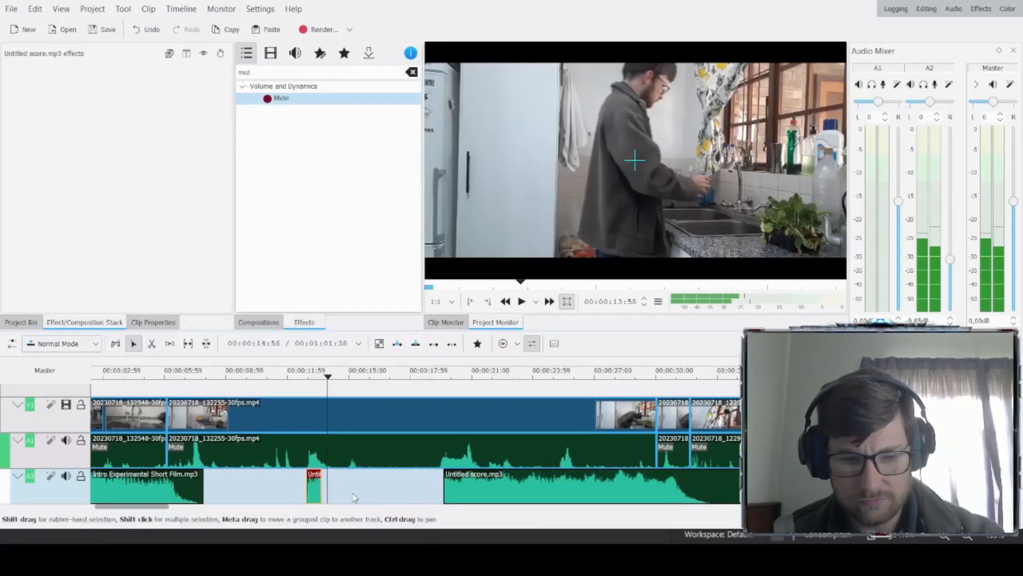
pyautogui.click(353, 494)
pyautogui.hotkey('ctrl', 'v')
pyautogui.moveTo(350, 490); pyautogui.dragTo(426, 490)
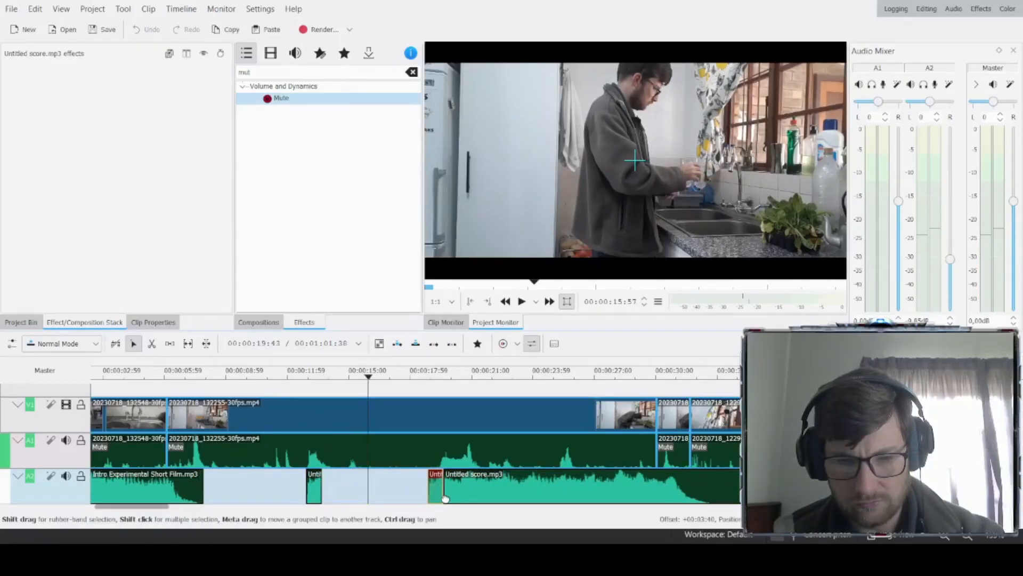
# Step: Play the film from the short music fragment to check the timing of the split score
pyautogui.click(298, 411)
pyautogui.press('space')
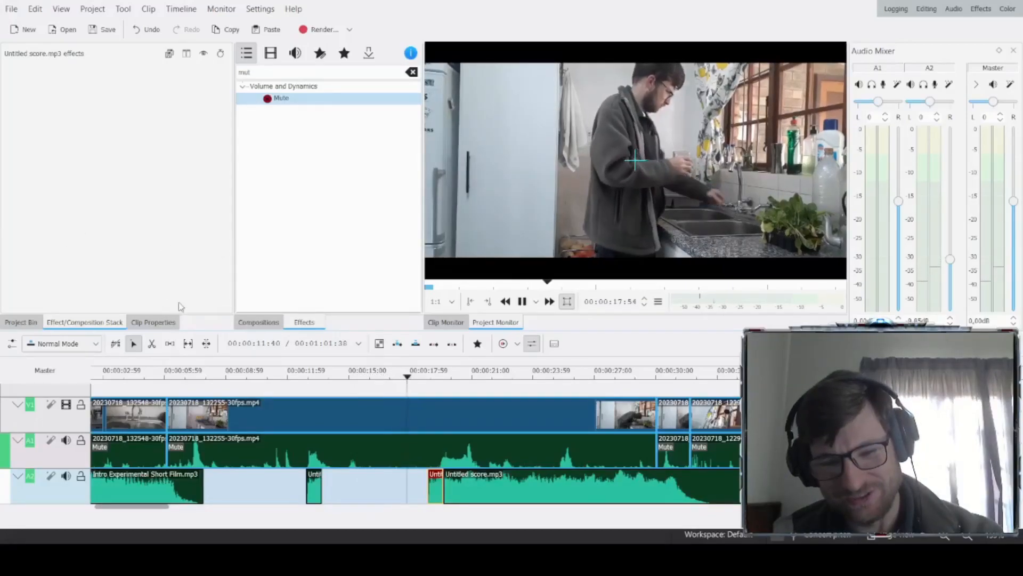
pyautogui.press('space')
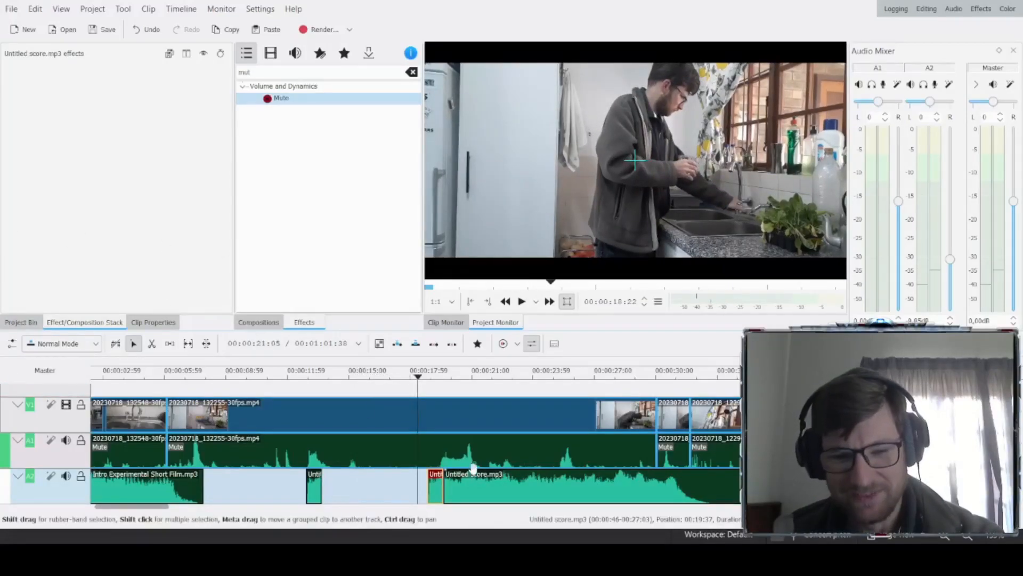
# Step: Try moving the copied fragment and longer score clip together to start at about 19.5 seconds and play the result
pyautogui.click(474, 491)
pyautogui.moveTo(474, 491); pyautogui.dragTo(549, 489)
pyautogui.press('space')
pyautogui.press('space')
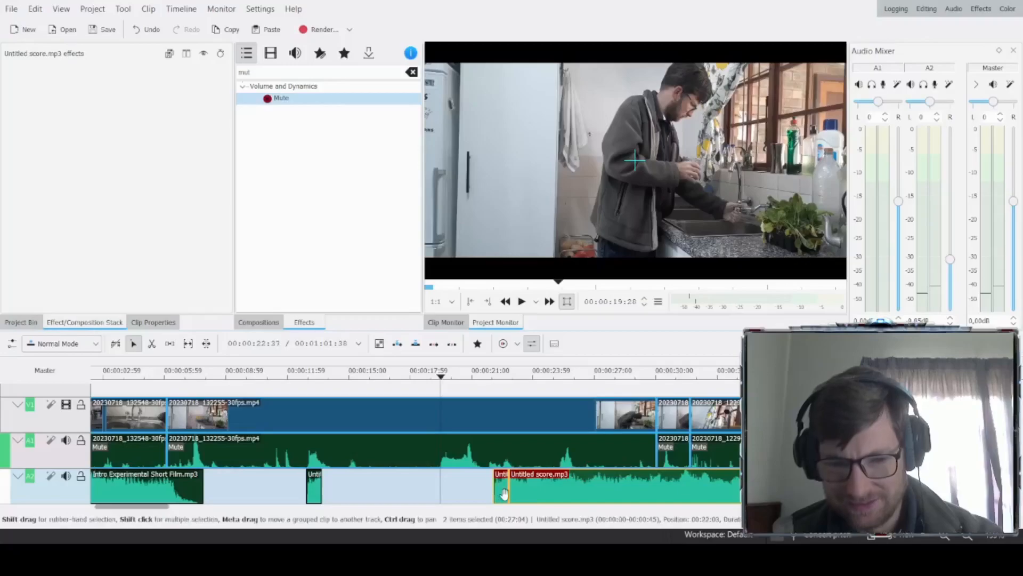
pyautogui.moveTo(504, 493); pyautogui.dragTo(452, 494)
pyautogui.press('space')
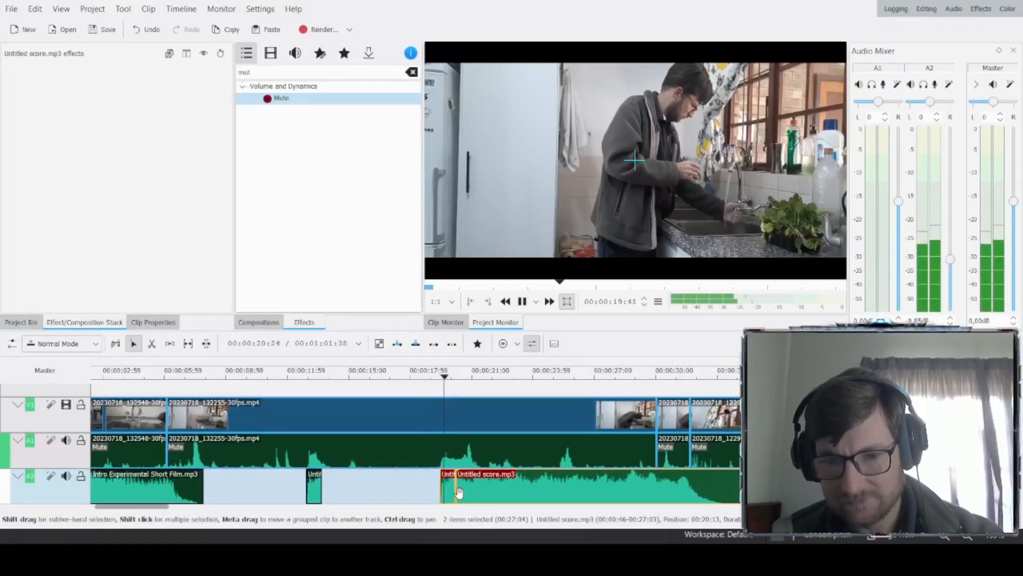
pyautogui.press('space')
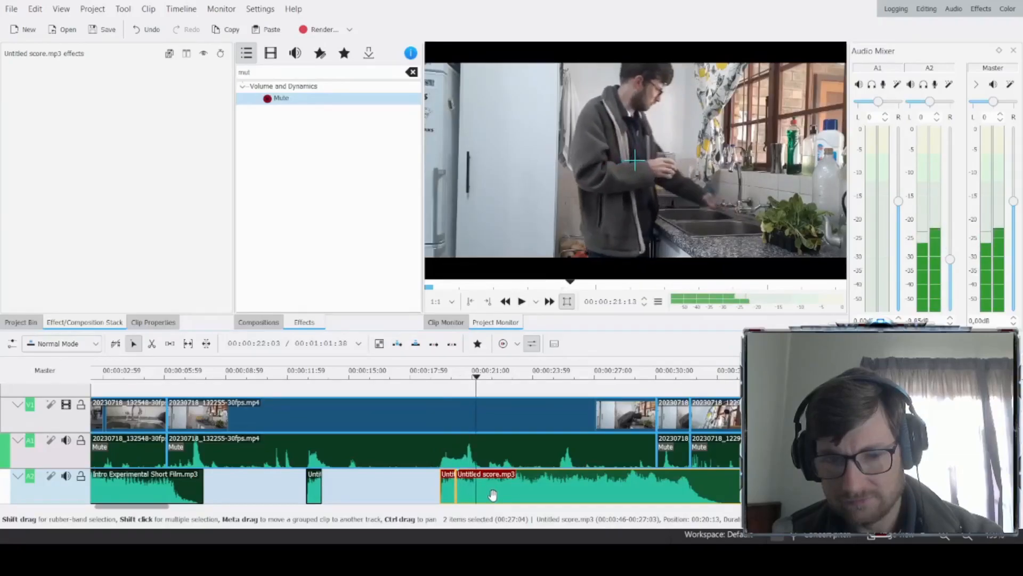
# Step: Delete the copied fragment and the longer Untitled score.mp3 clip from track A2, keeping the short fragment at about 13 seconds
pyautogui.click(153, 345)
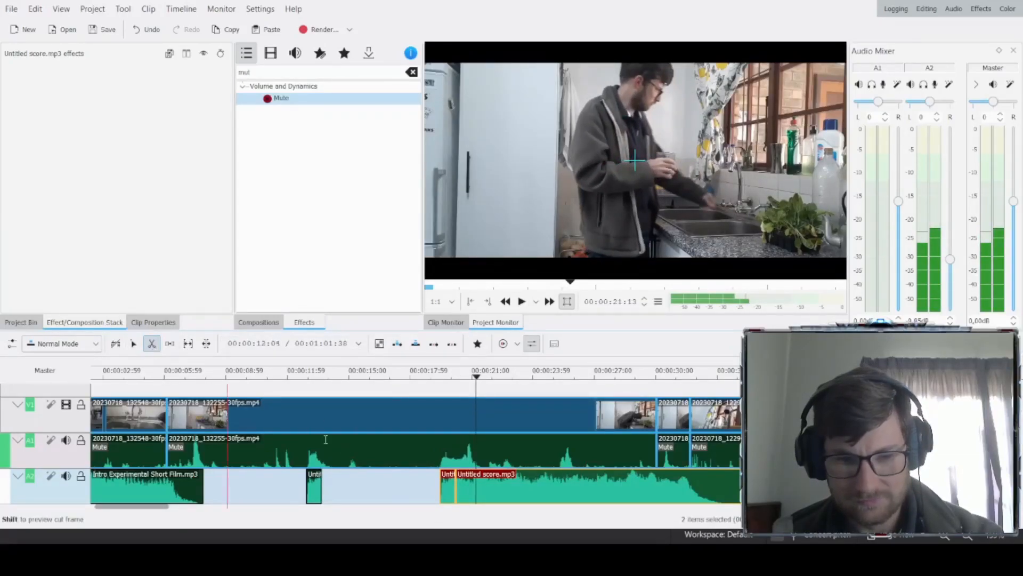
pyautogui.click(133, 343)
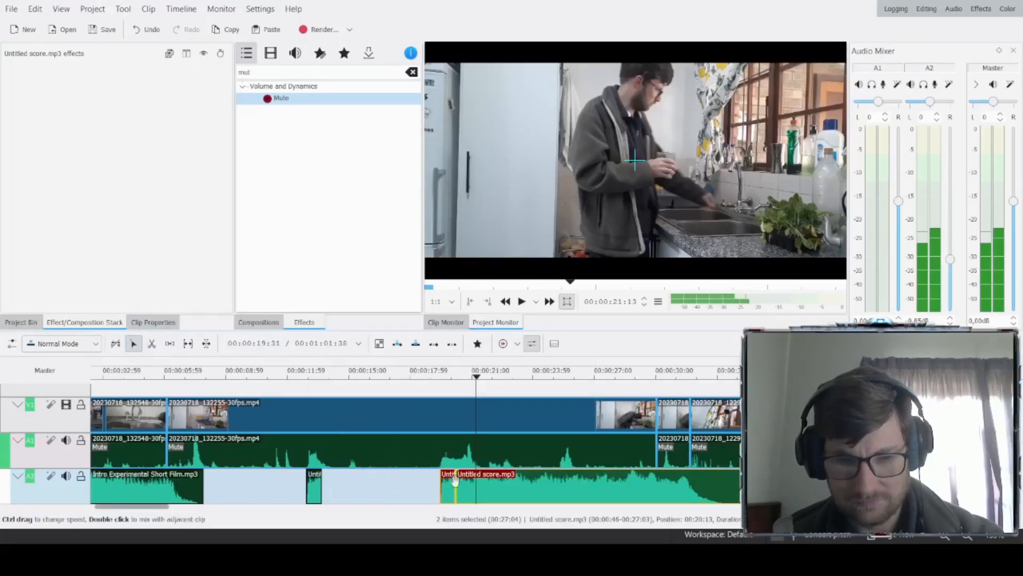
pyautogui.press('Delete')
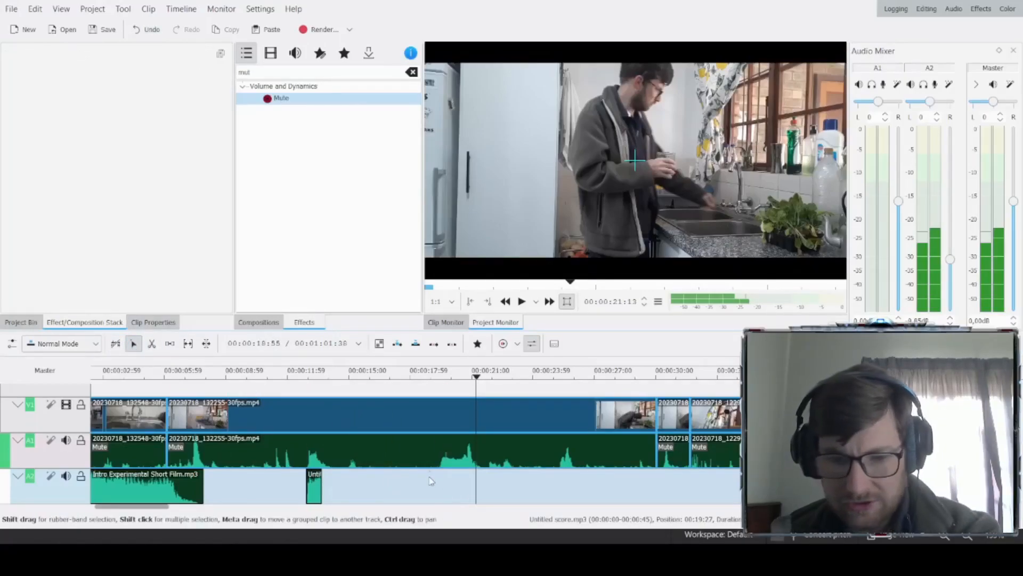
# Step: Add Untitled score.mp3 to track A2 at about 19.5 seconds and cut away everything after about 21 seconds
pyautogui.click(21, 322)
pyautogui.moveTo(40, 206); pyautogui.dragTo(440, 496)
pyautogui.click(151, 344)
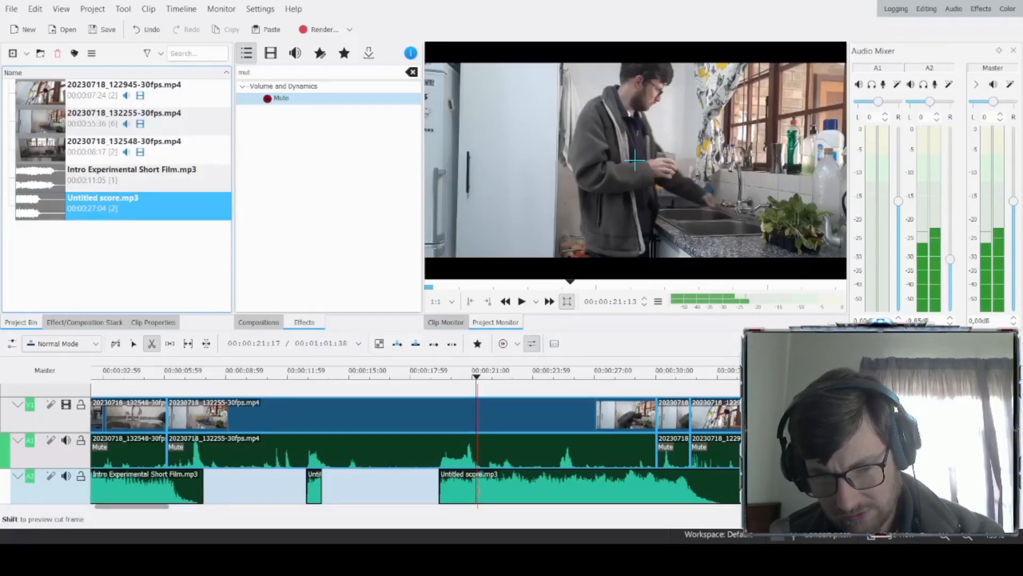
pyautogui.click(475, 487)
pyautogui.click(134, 343)
pyautogui.moveTo(531, 486); pyautogui.dragTo(624, 478)
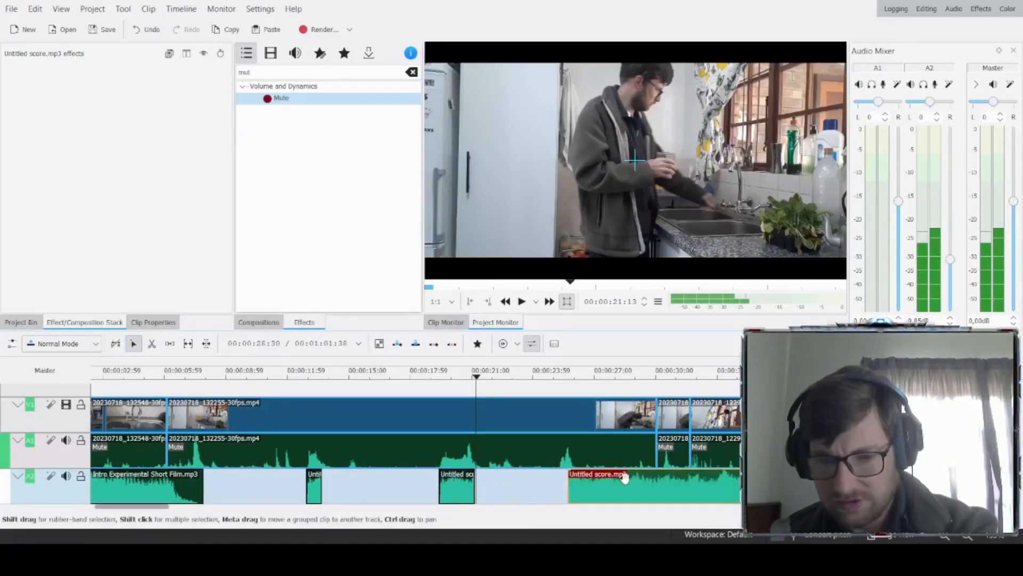
pyautogui.press('Delete')
# Step: Play the film around 19 to 21 seconds to check the timing of the second music cue
pyautogui.click(432, 374)
pyautogui.press('space')
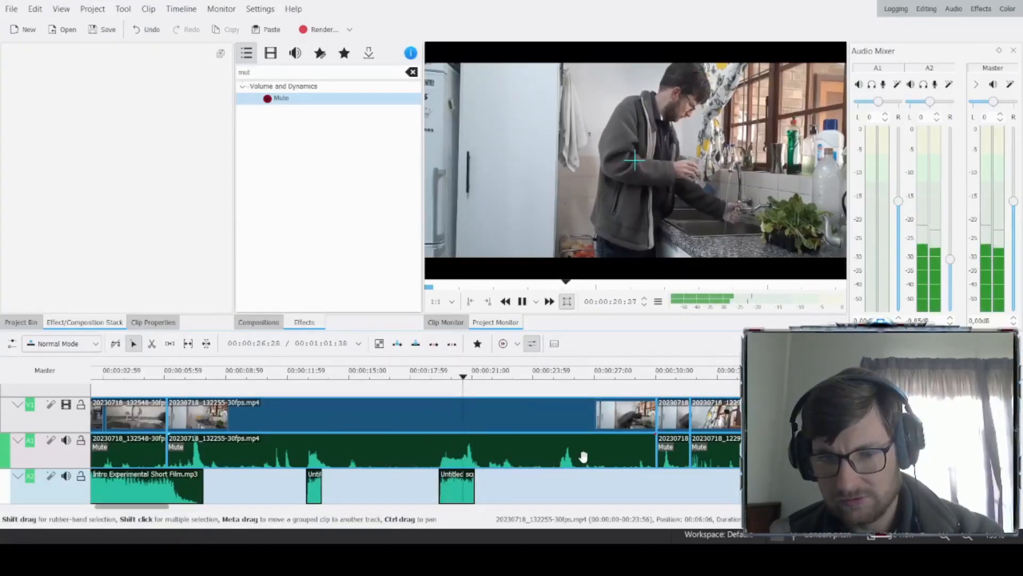
pyautogui.press('space')
pyautogui.click(416, 377)
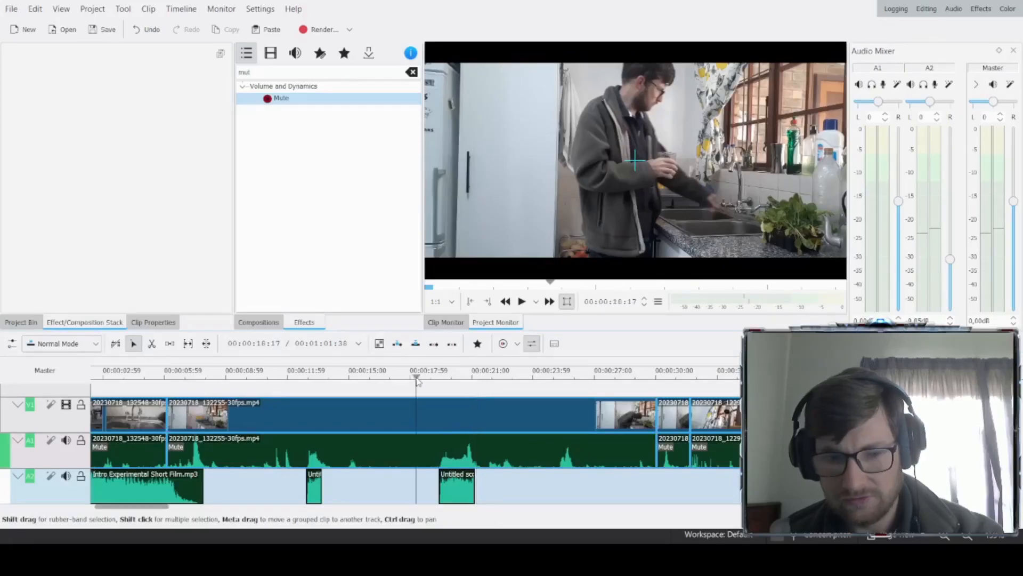
pyautogui.press('space')
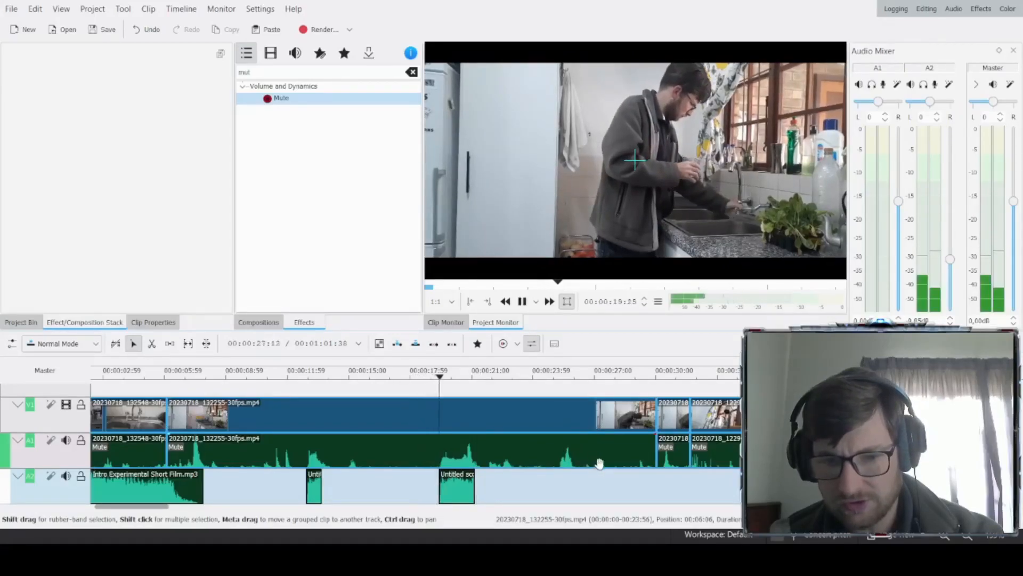
pyautogui.press('space')
# Step: Trim three frames off the end of the second music cue and play it against the footage
pyautogui.moveTo(475, 489); pyautogui.dragTo(473, 489)
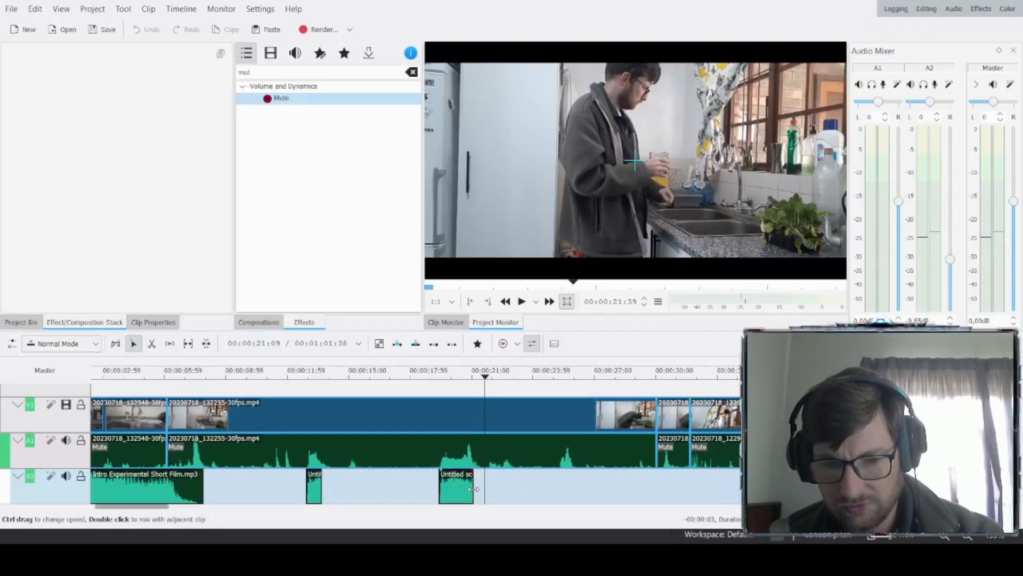
pyautogui.click(416, 377)
pyautogui.press('space')
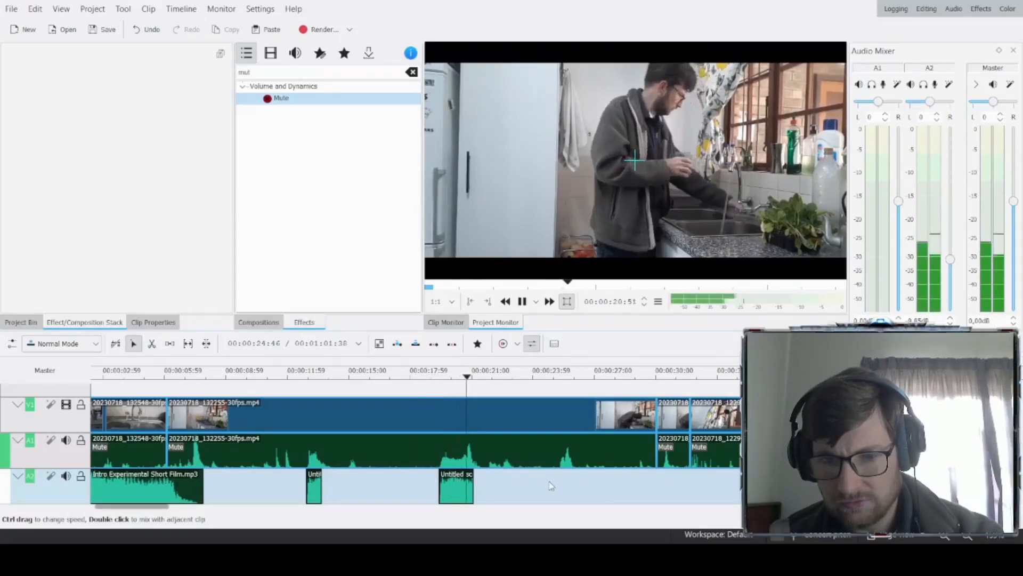
pyautogui.press('space')
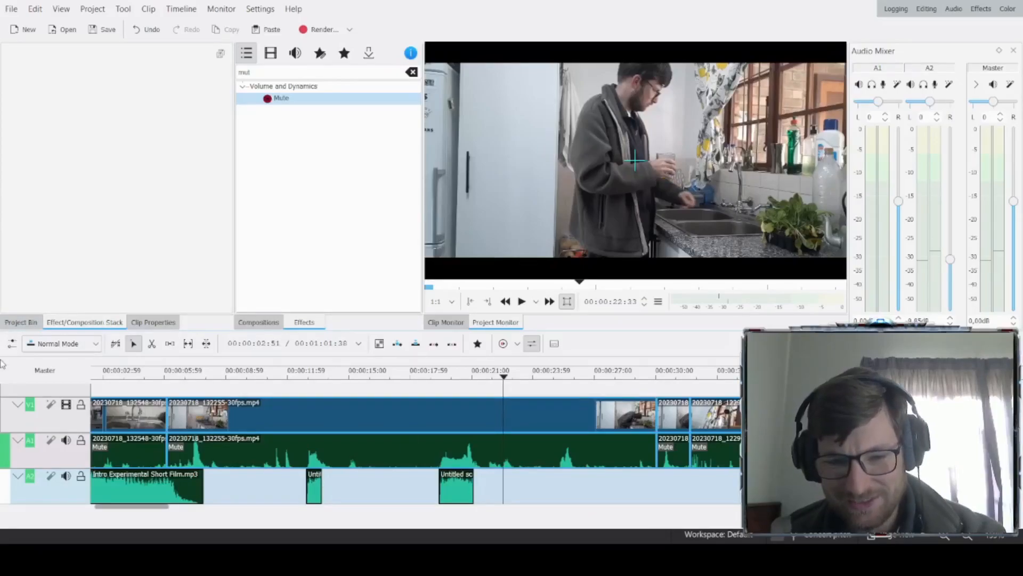
# Step: Trim another five frames off the end of the second music cue on track A2
pyautogui.click(470, 382)
pyautogui.press('space')
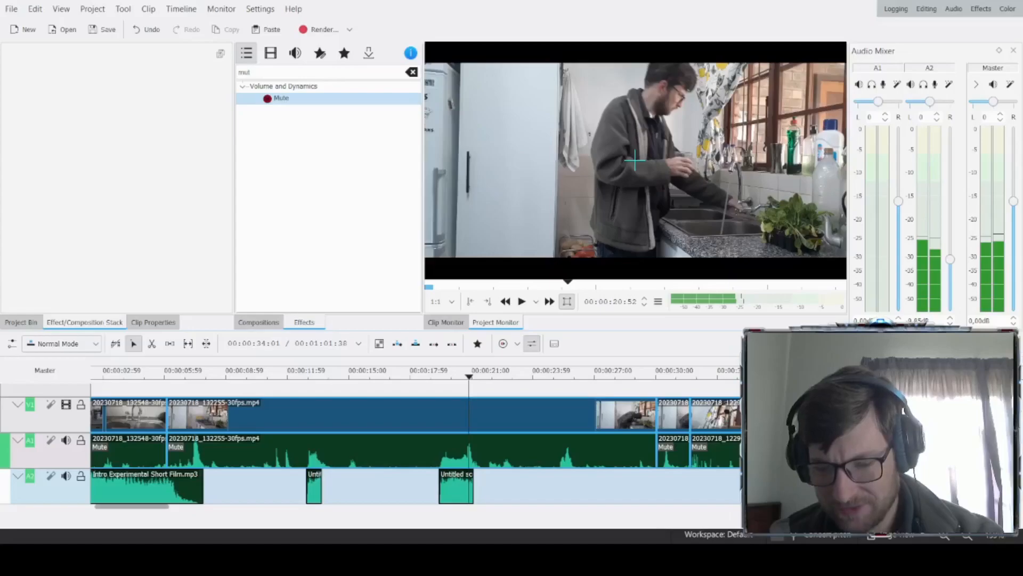
pyautogui.scroll(4, 583, 468)
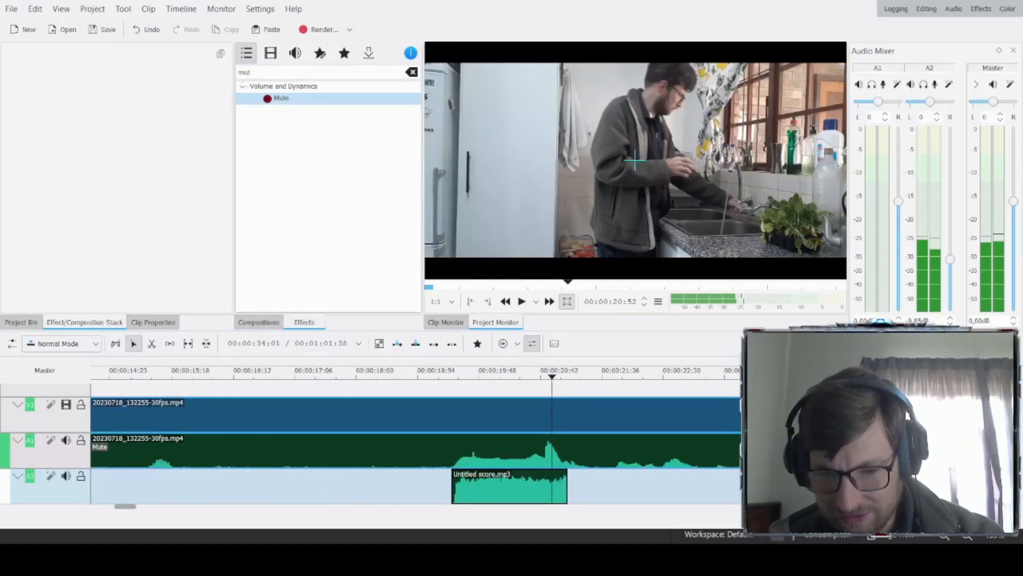
pyautogui.click(551, 481)
pyautogui.moveTo(567, 488)
pyautogui.mouseDown()
pyautogui.moveTo(553, 488)
pyautogui.moveTo(562, 495)
pyautogui.mouseUp()
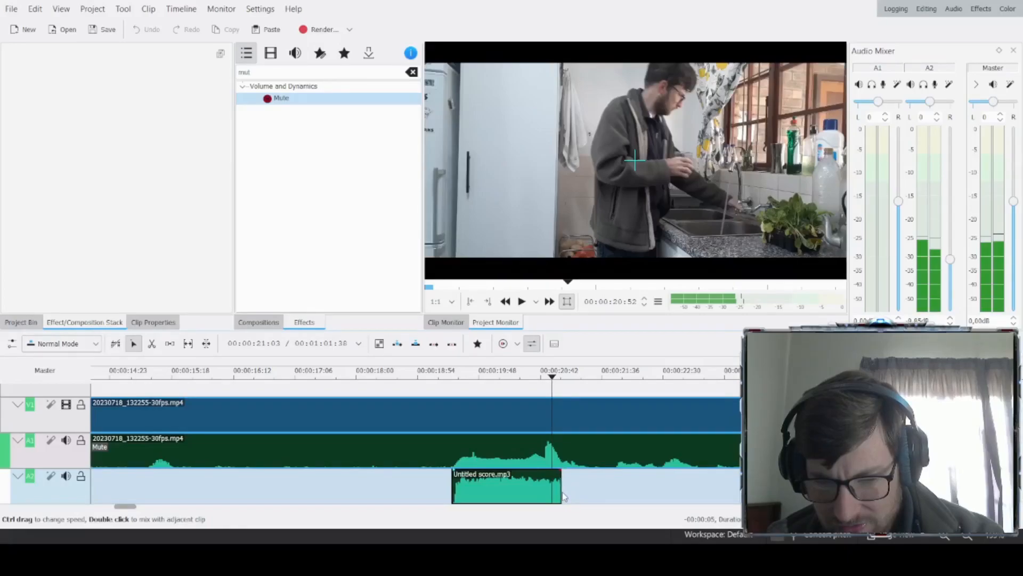
# Step: Play the shortened second cue against the footage twice and trim one more frame off its end
pyautogui.click(440, 378)
pyautogui.press('space')
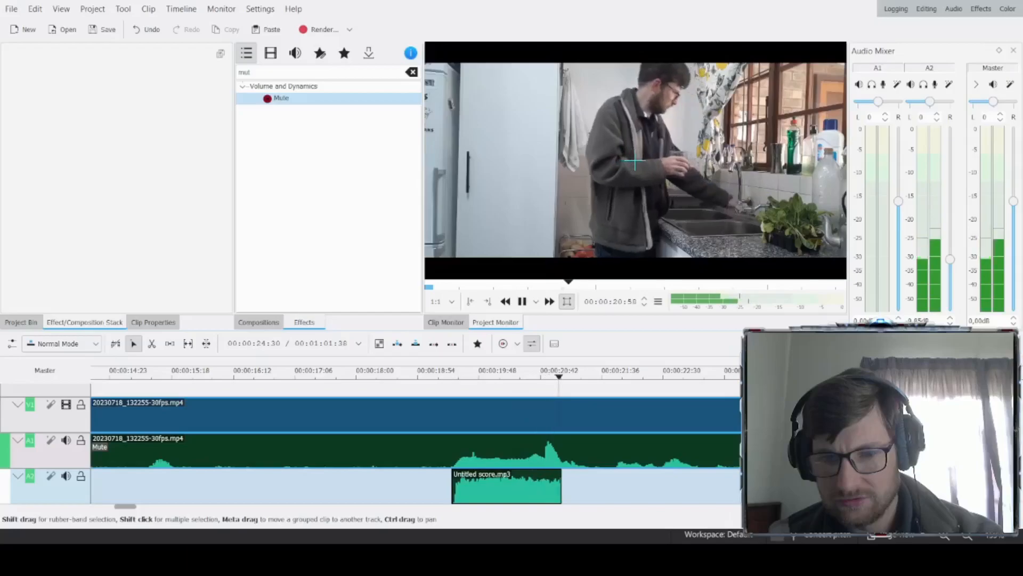
pyautogui.press('space')
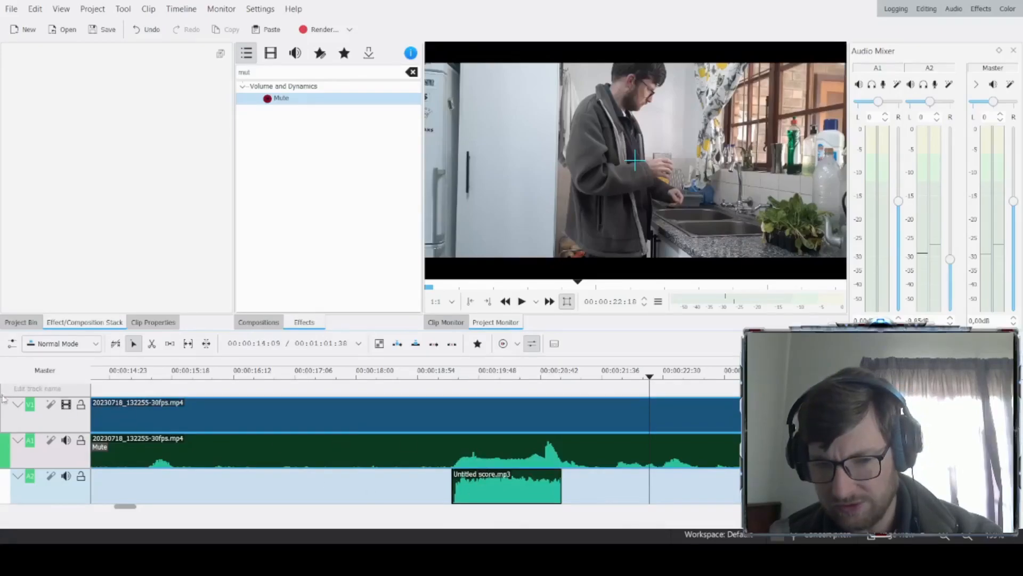
pyautogui.press('space')
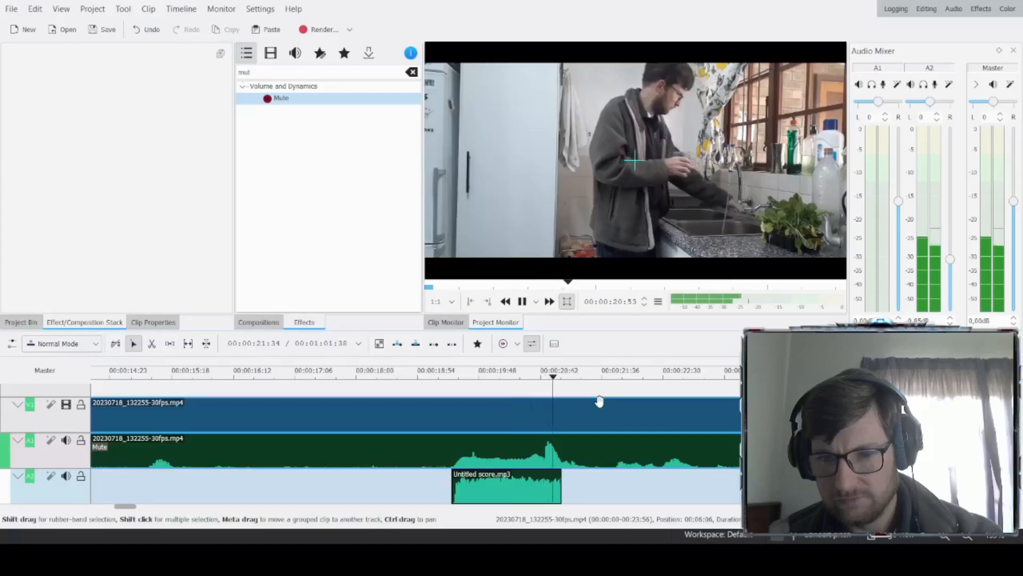
pyautogui.press('space')
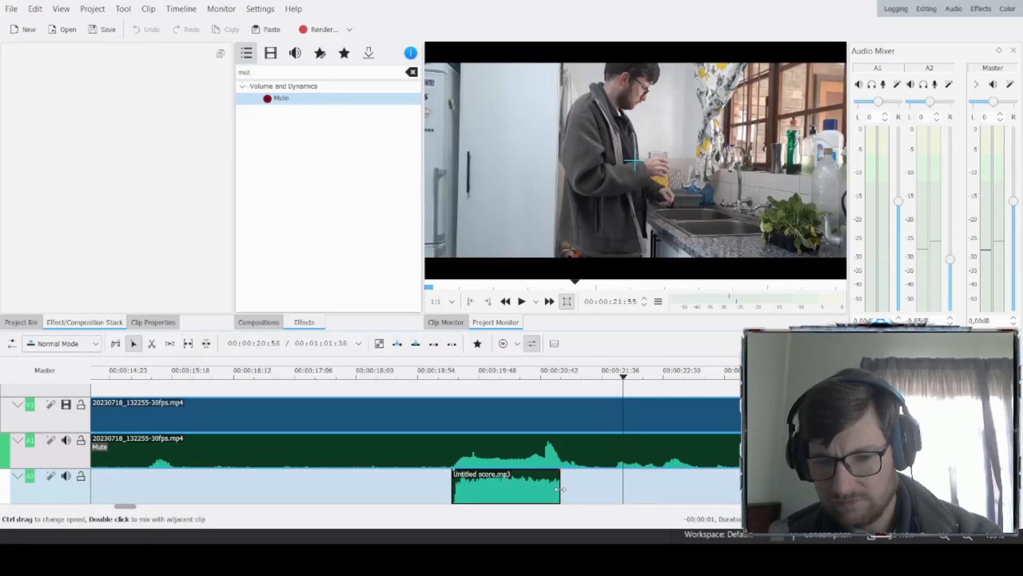
# Step: Play the film on to about 26 seconds and place a copy of the second cue on track A2 ending there
pyautogui.click(452, 492)
pyautogui.press('space')
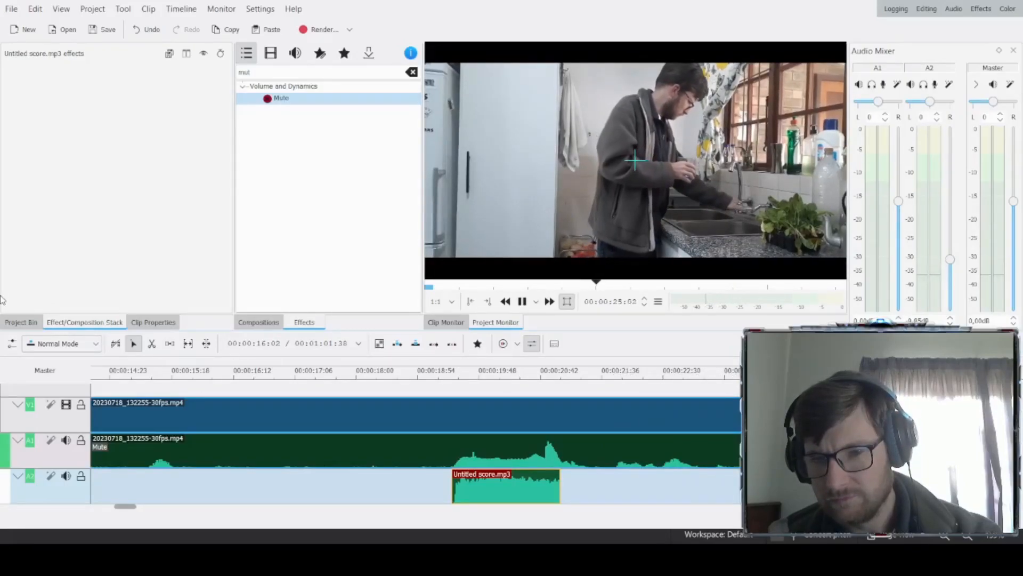
pyautogui.press('space')
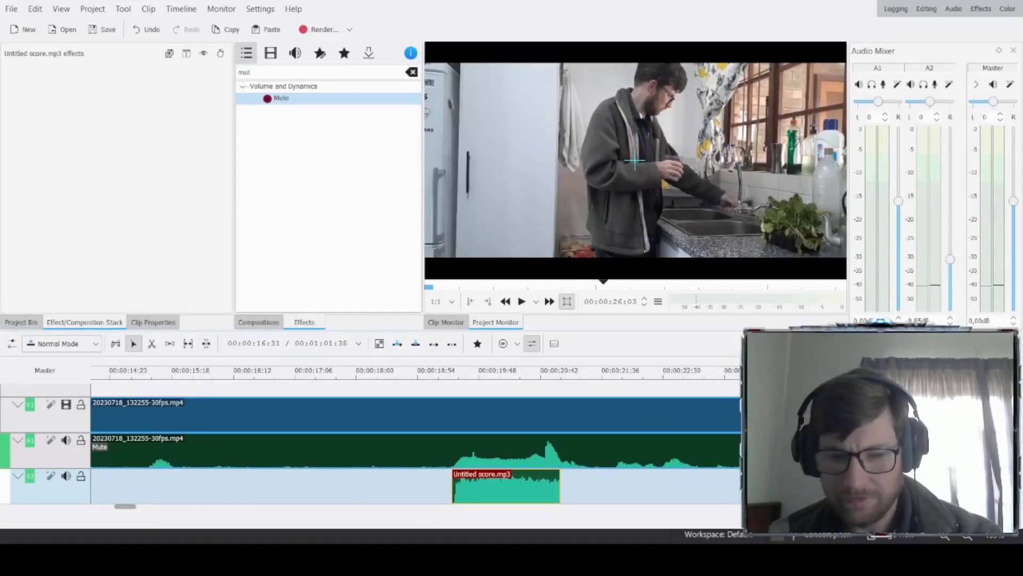
pyautogui.click(649, 497)
pyautogui.click(912, 488)
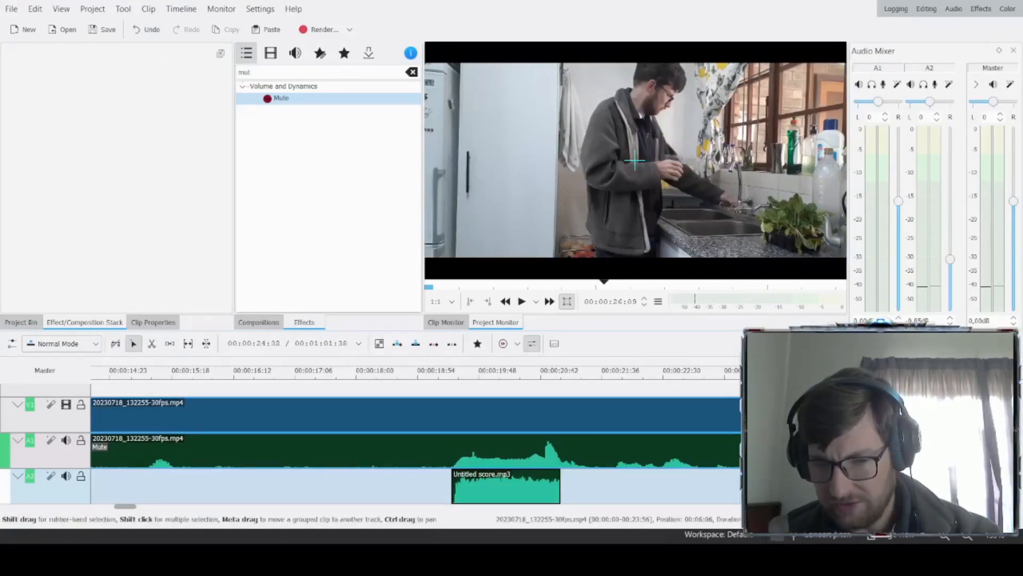
pyautogui.scroll(1, 742, 487)
pyautogui.scroll(-5, 472, 469)
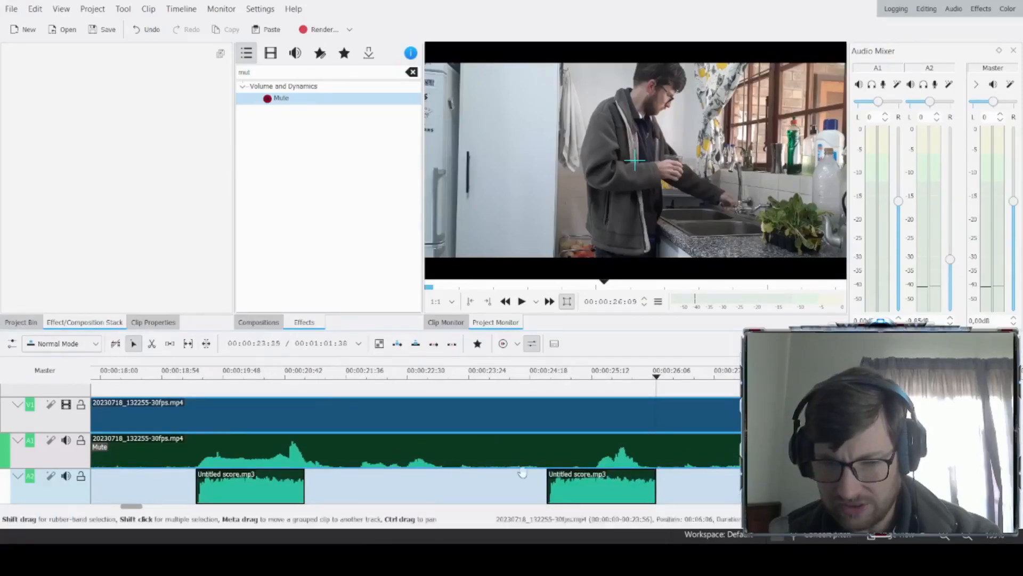
# Step: Shorten and reposition the copied cue to run from about 25.2 to 26 seconds, and play it with the footage
pyautogui.click(666, 493)
pyautogui.moveTo(667, 493); pyautogui.dragTo(646, 488)
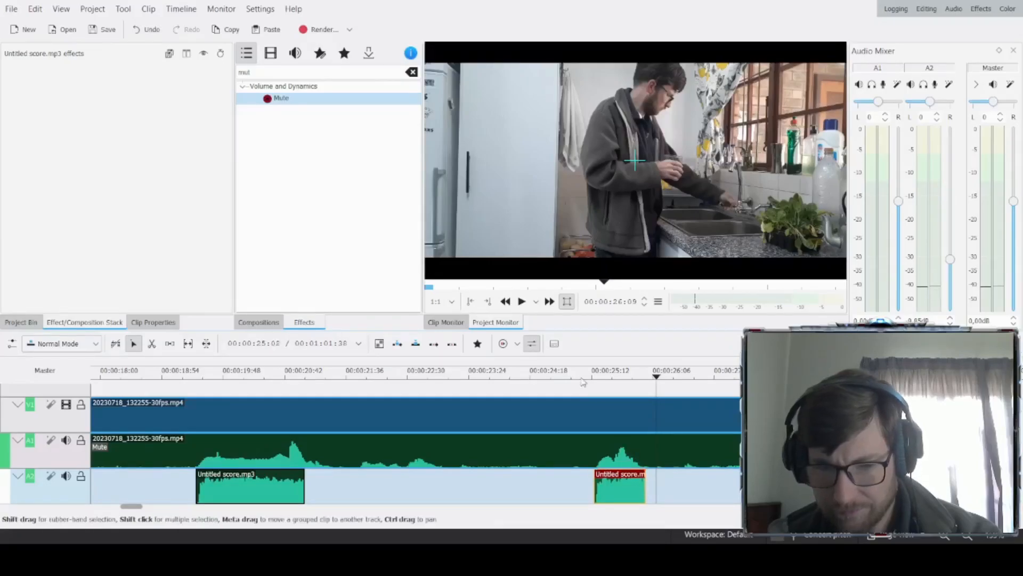
pyautogui.click(572, 379)
pyautogui.press('space')
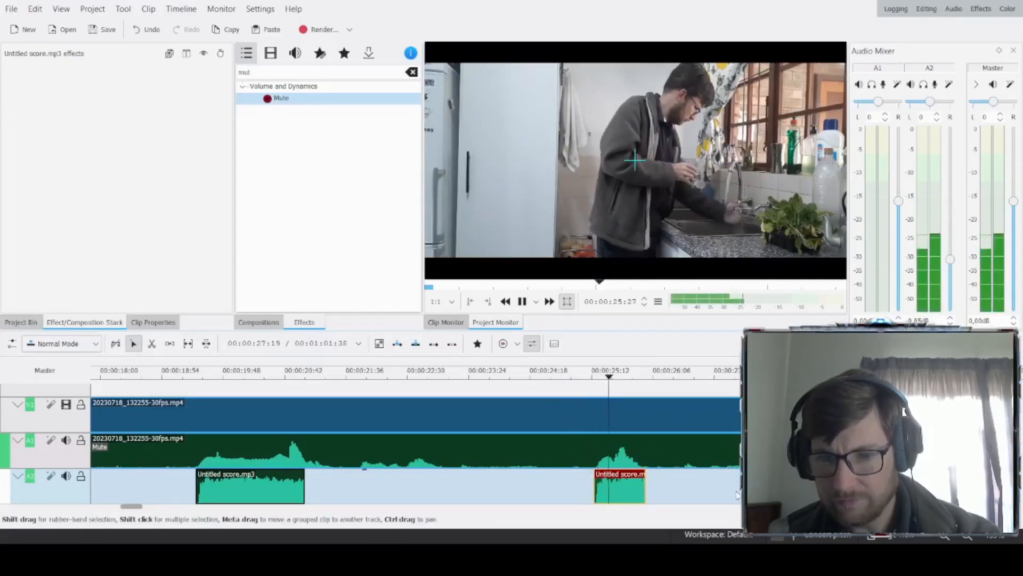
pyautogui.press('space')
# Step: Trim the third cue's end to about 25.8 seconds, play it, and take off five more frames
pyautogui.moveTo(643, 489); pyautogui.dragTo(637, 488)
pyautogui.click(579, 380)
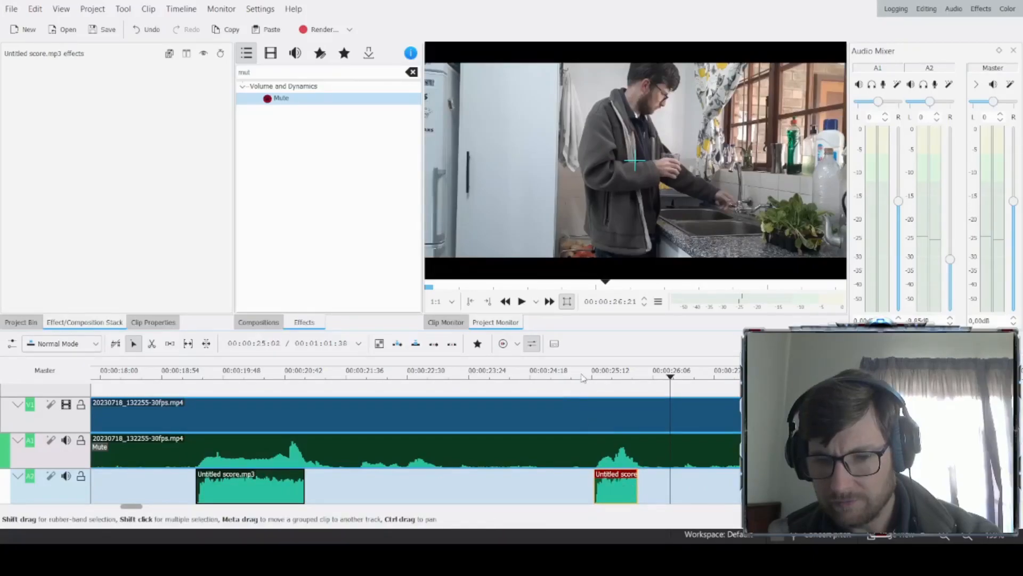
pyautogui.press('space')
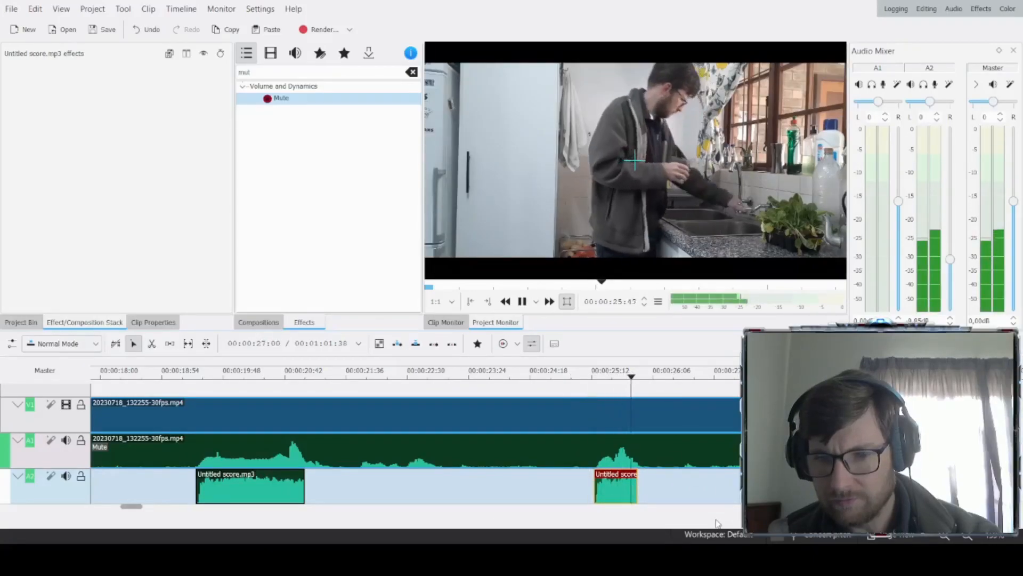
pyautogui.press('space')
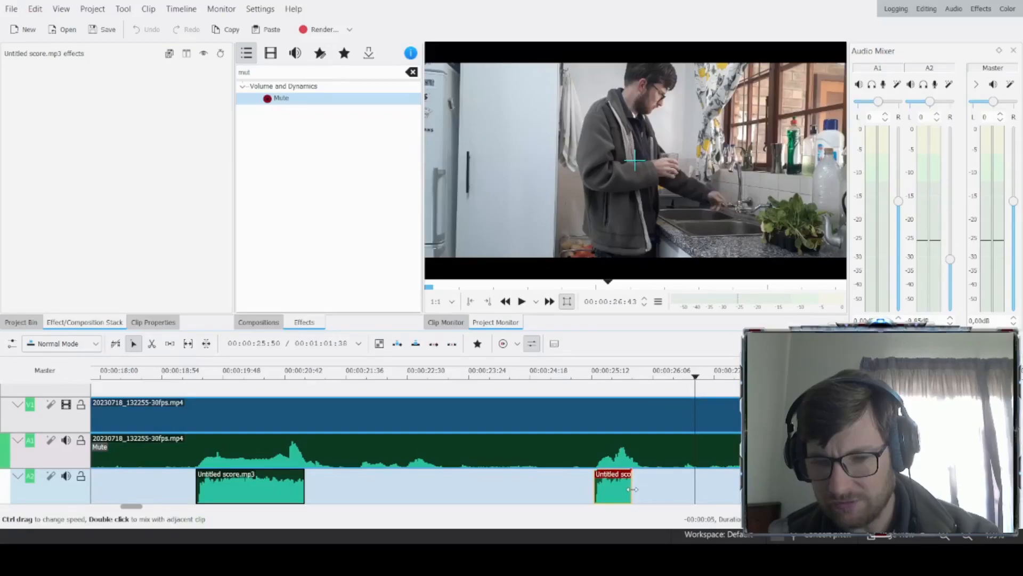
# Step: Extend the third cue's end slightly and play the film on to about 38.9 seconds
pyautogui.moveTo(632, 488); pyautogui.dragTo(634, 489)
pyautogui.click(579, 379)
pyautogui.press('space')
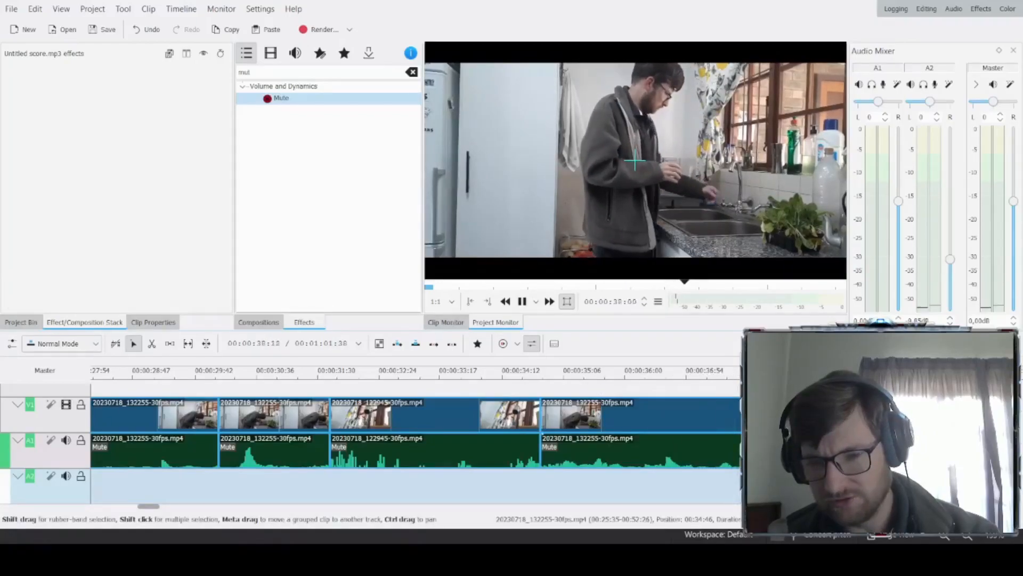
pyautogui.press('space')
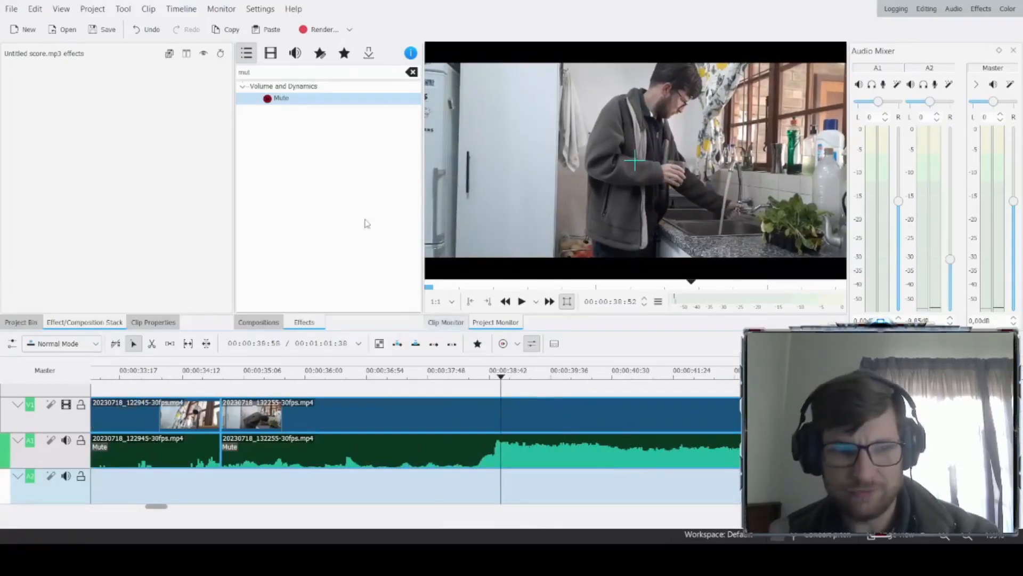
# Step: Add the full Untitled score.mp3 to track A2 at about 38.7 seconds and play it to about 49 seconds
pyautogui.click(21, 322)
pyautogui.moveTo(101, 203); pyautogui.dragTo(492, 496)
pyautogui.click(461, 377)
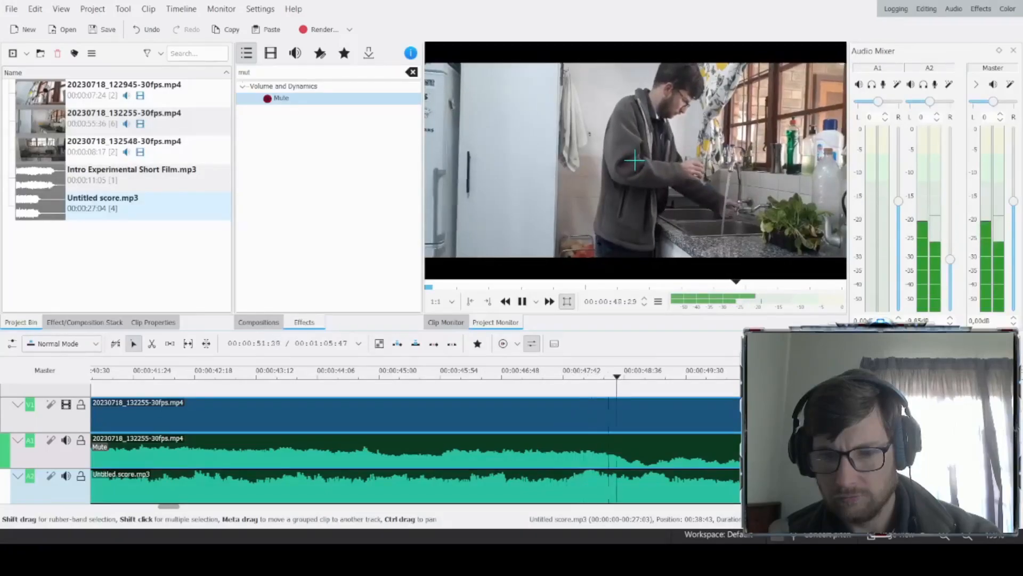
pyautogui.press('space')
# Step: Trim the end of the last Untitled score.mp3 clip on track A2 back to about 48.6 seconds
pyautogui.hscroll(6, 416, 451)
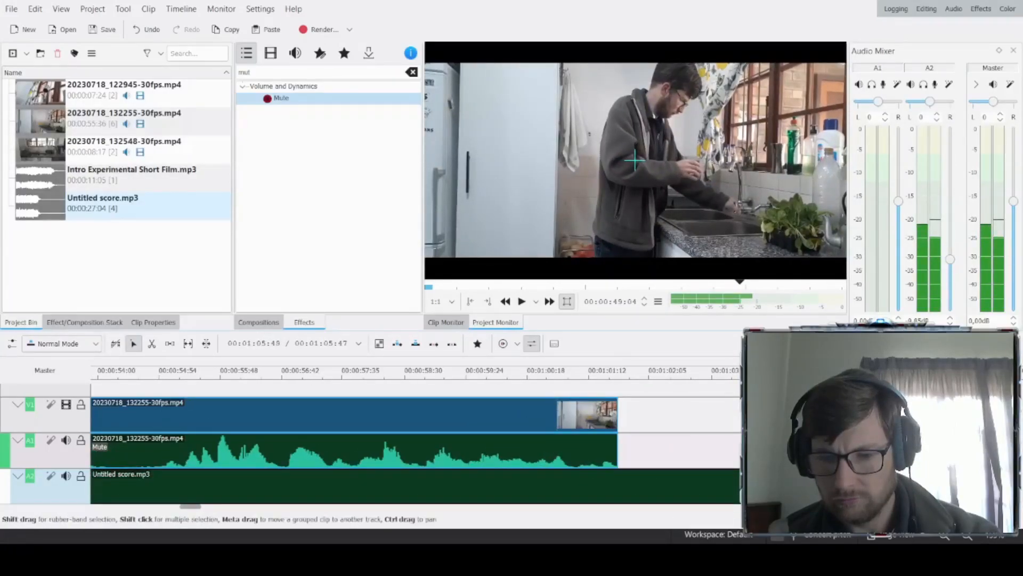
pyautogui.moveTo(898, 486); pyautogui.dragTo(159, 493)
pyautogui.hscroll(-4, 159, 493)
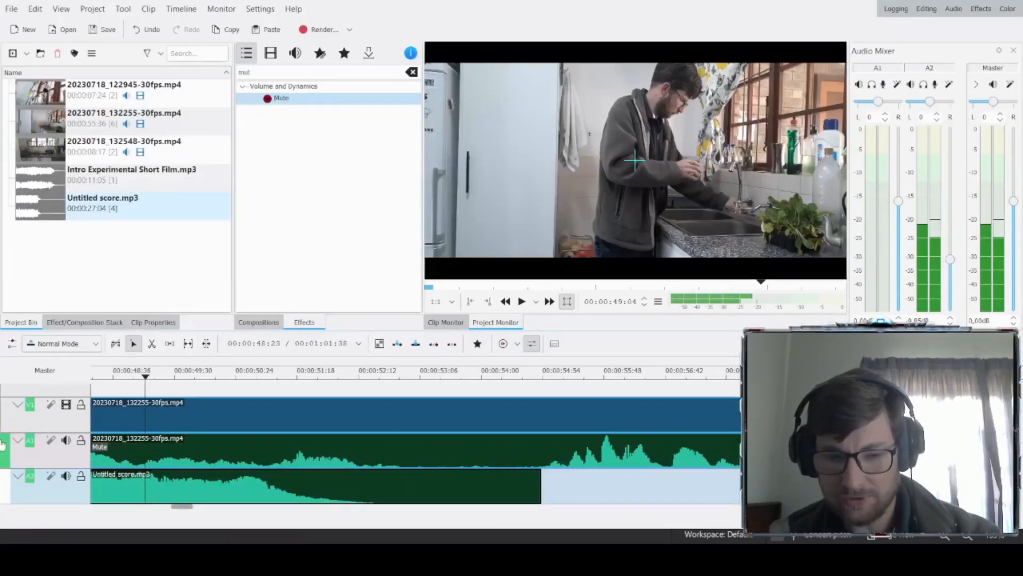
pyautogui.moveTo(542, 485); pyautogui.dragTo(195, 484)
pyautogui.hscroll(-4, 196, 484)
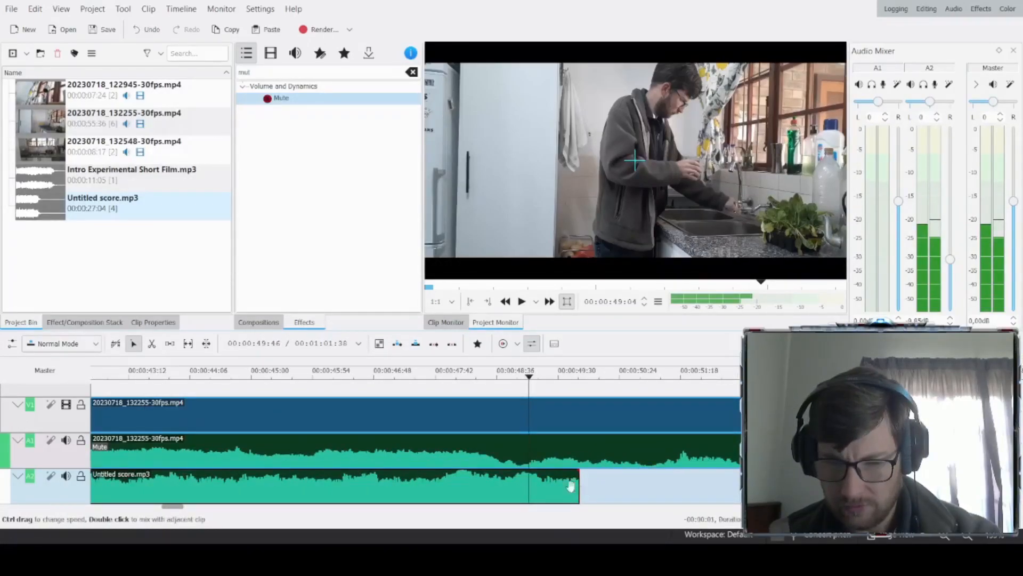
pyautogui.moveTo(578, 485); pyautogui.dragTo(518, 482)
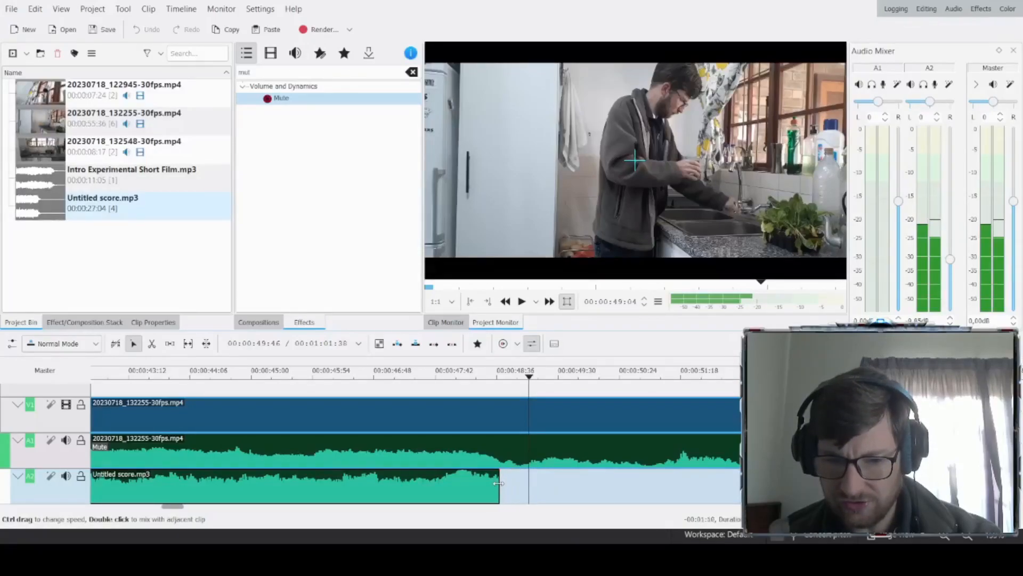
# Step: Play the film to its end and review the placement of the score cues across the whole timeline
pyautogui.press('space')
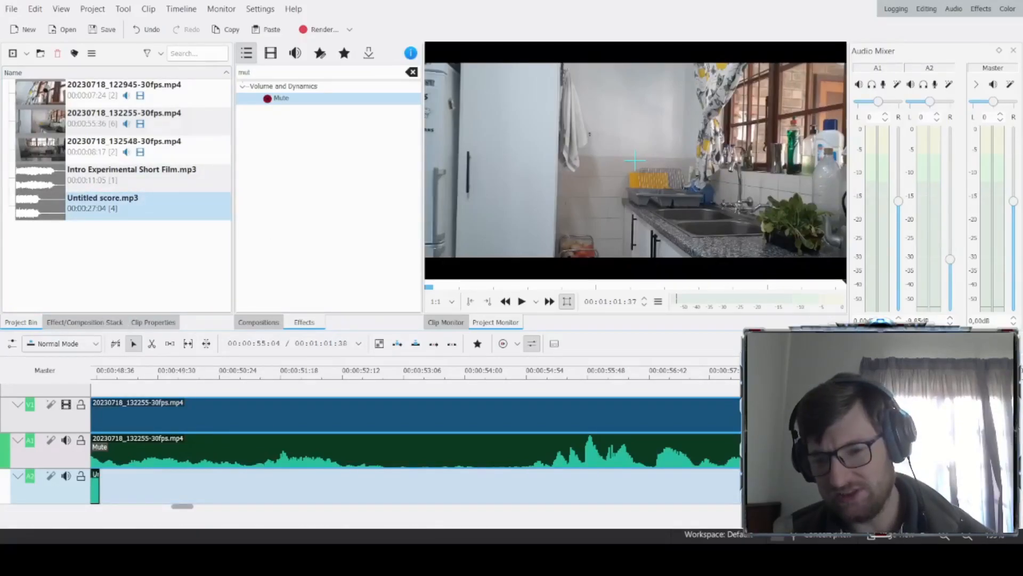
pyautogui.hotkey('ctrl', '-')
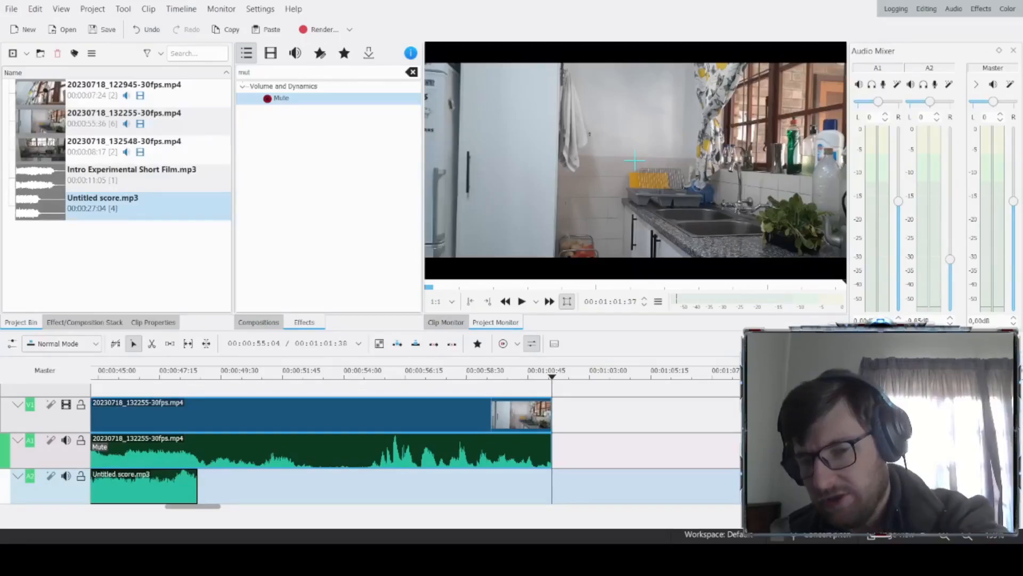
pyautogui.hotkey('ctrl', '-')
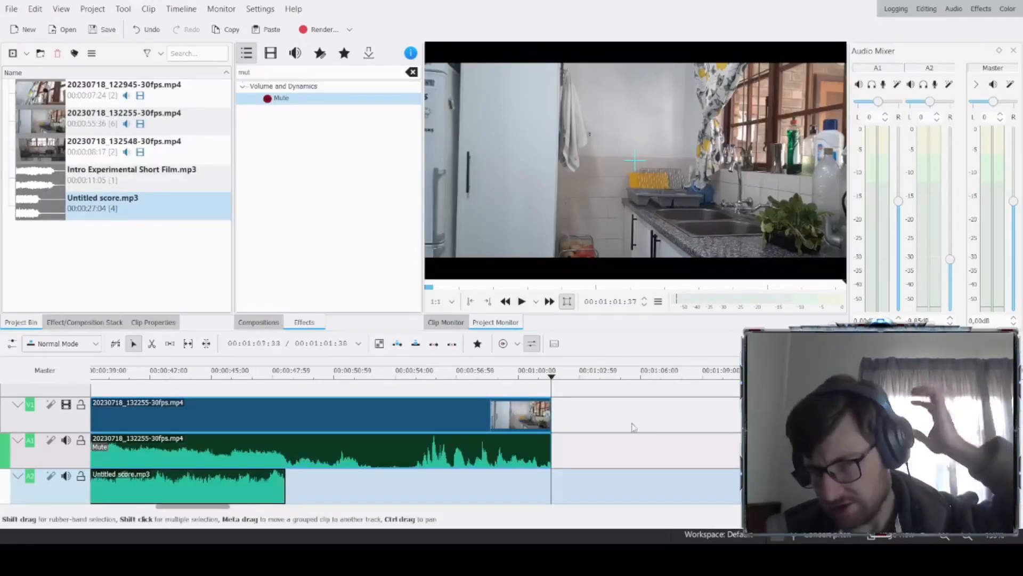
pyautogui.scroll(7, 609, 420)
pyautogui.scroll(3, 610, 423)
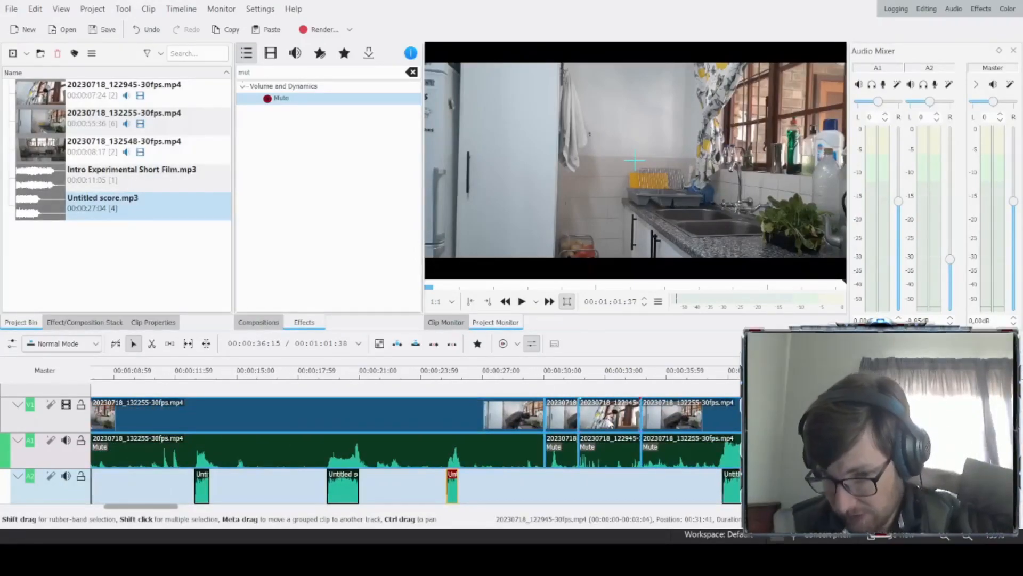
# Step: Review the film with its score cues from the beginning, up to the tap close-up at about 32 seconds
pyautogui.scroll(1, 610, 423)
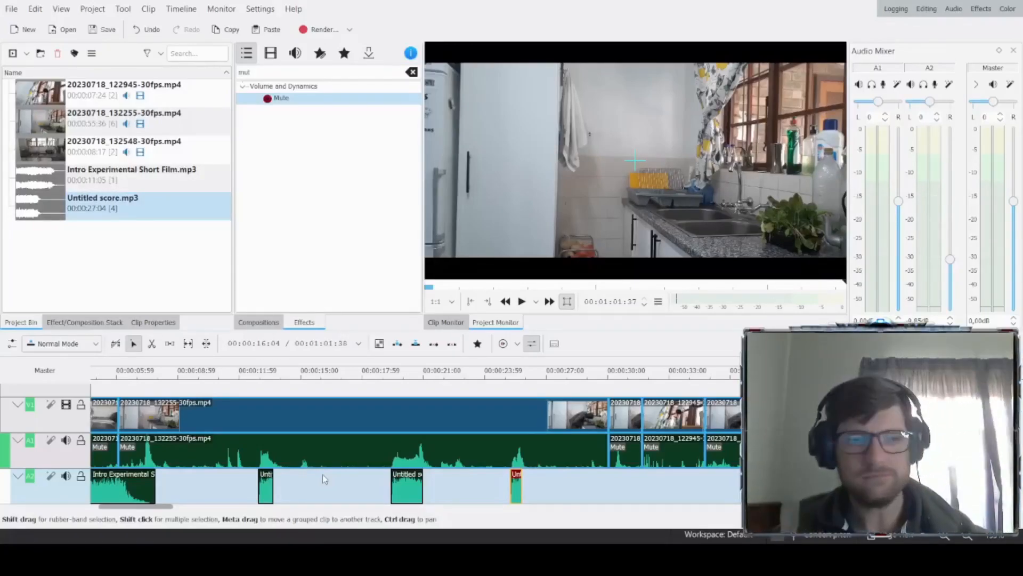
pyautogui.click(126, 199)
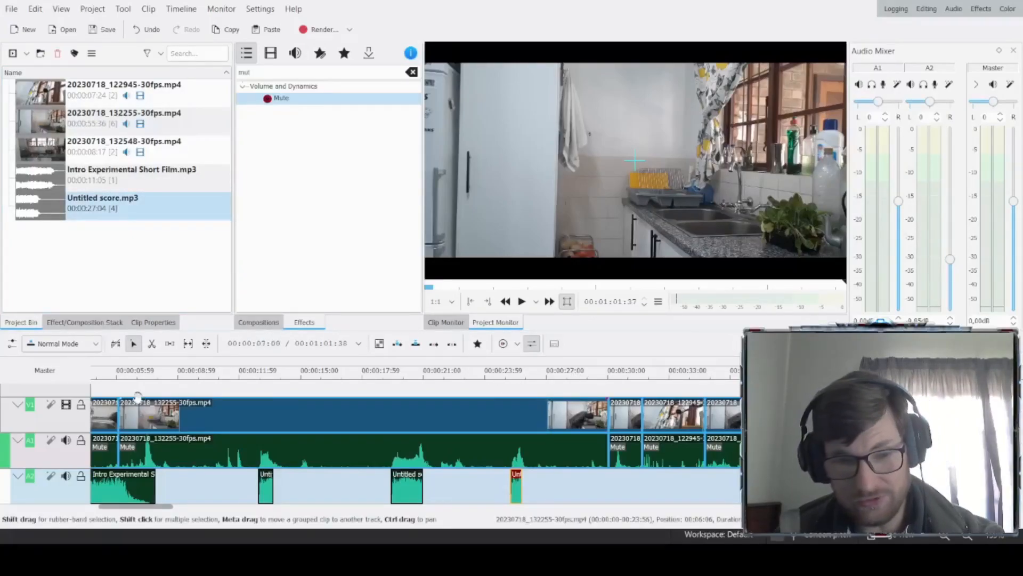
pyautogui.click(117, 378)
pyautogui.moveTo(118, 377); pyautogui.dragTo(2, 381)
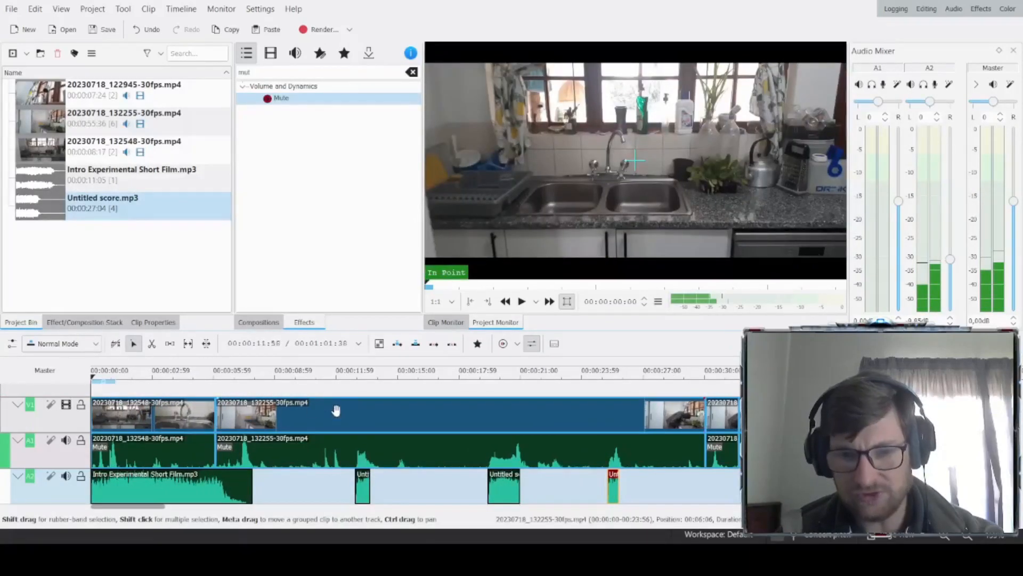
pyautogui.click(707, 379)
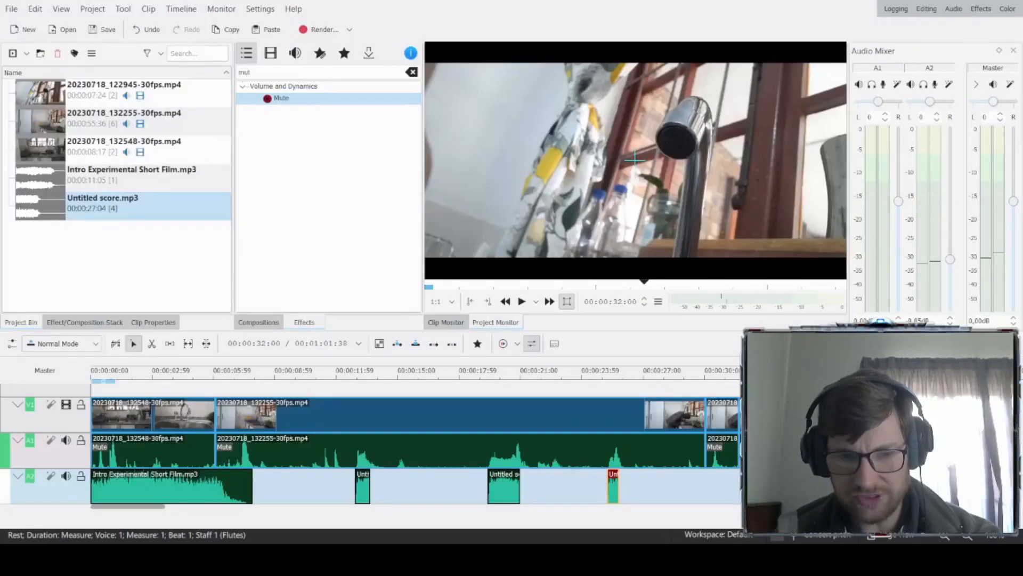
# Step: In MuseScore, try out single quarter notes at the start of measure 1, including C5, A4 and A5 in the clarinets, deleting the rejected ones
pyautogui.press('c')
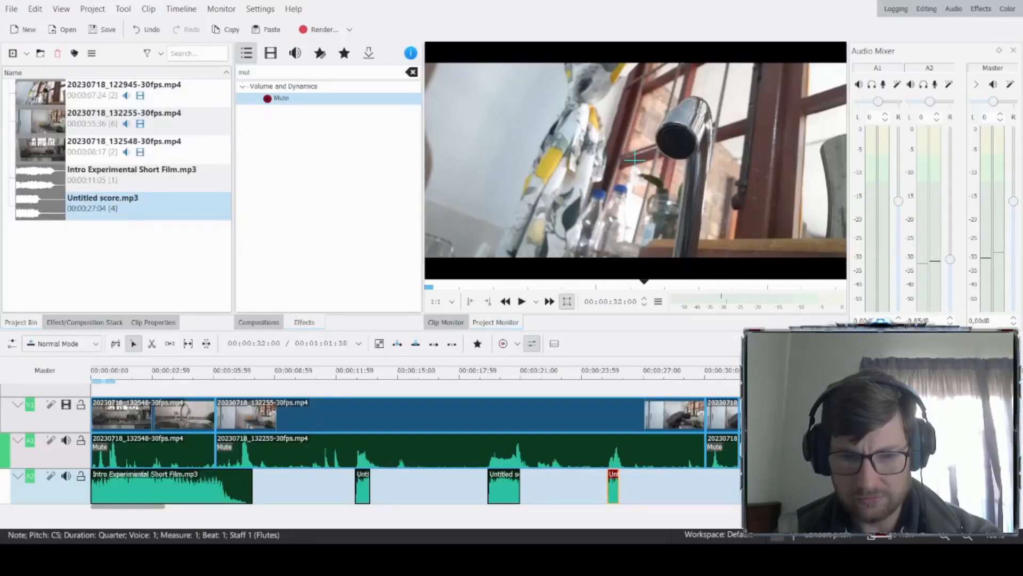
pyautogui.press('c')
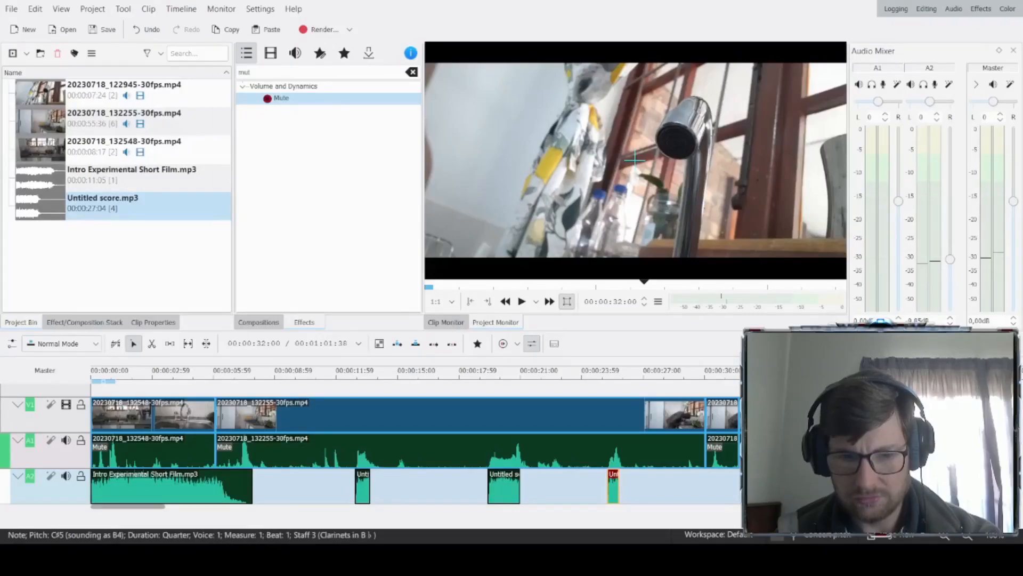
pyautogui.press('Delete')
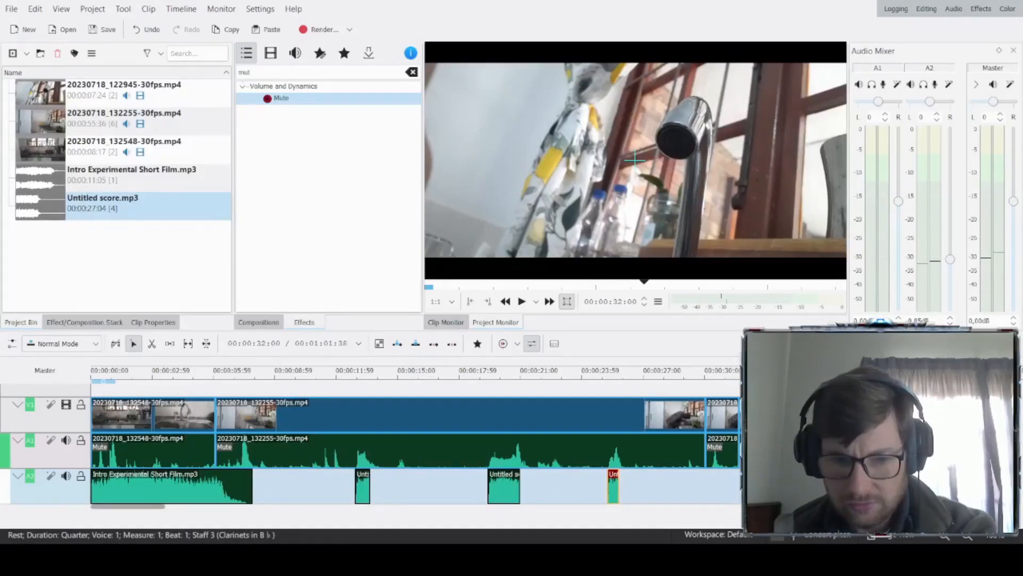
pyautogui.press('d')
pyautogui.press('Delete')
pyautogui.press('a')
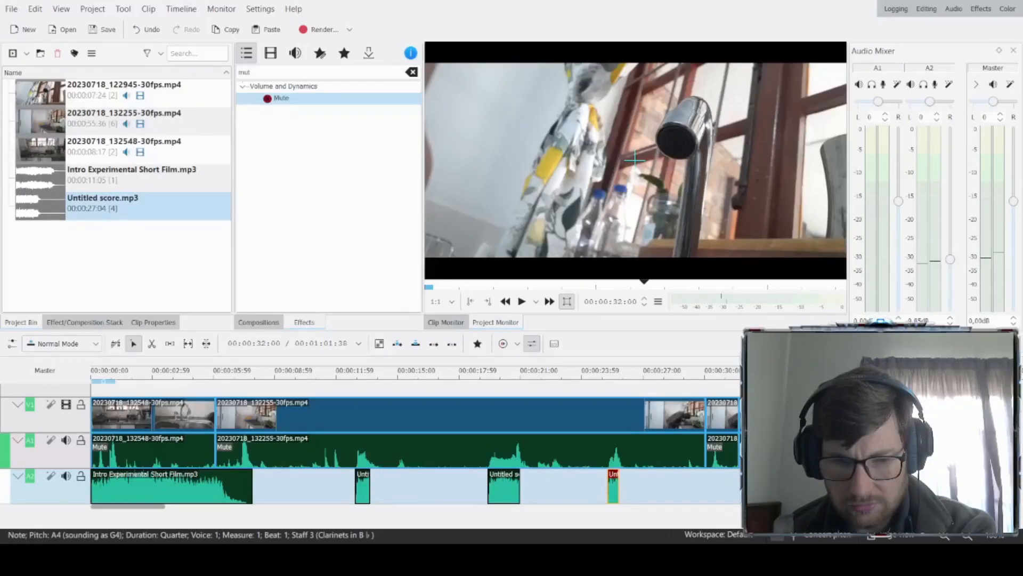
pyautogui.press('Delete')
pyautogui.press('d')
pyautogui.press('Delete')
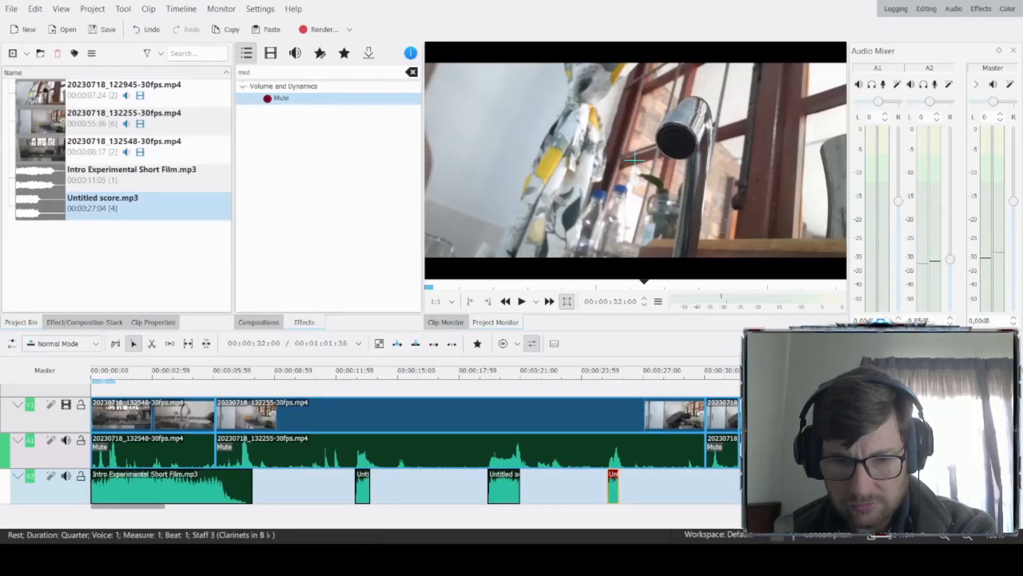
pyautogui.press('a')
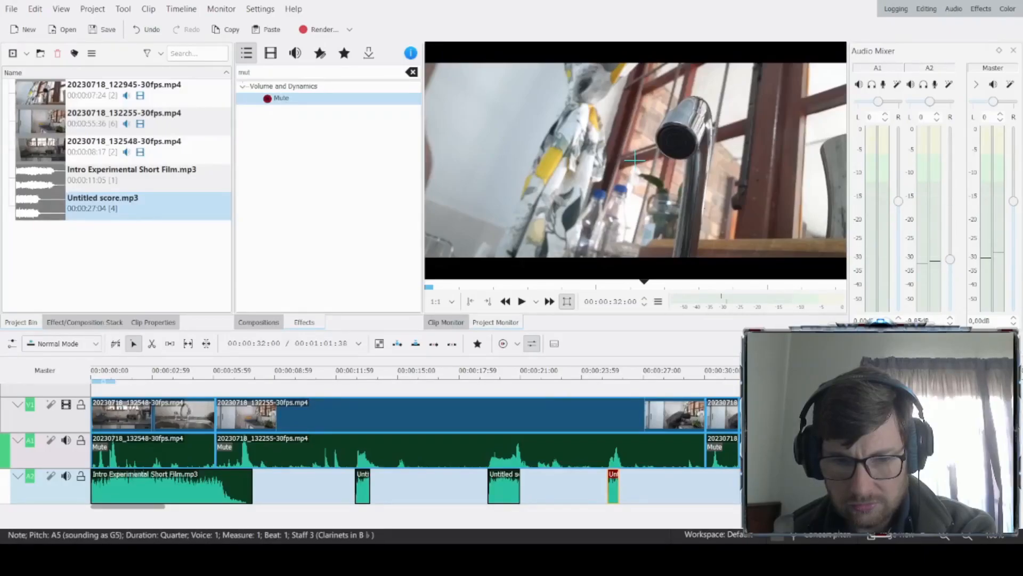
pyautogui.press('Delete')
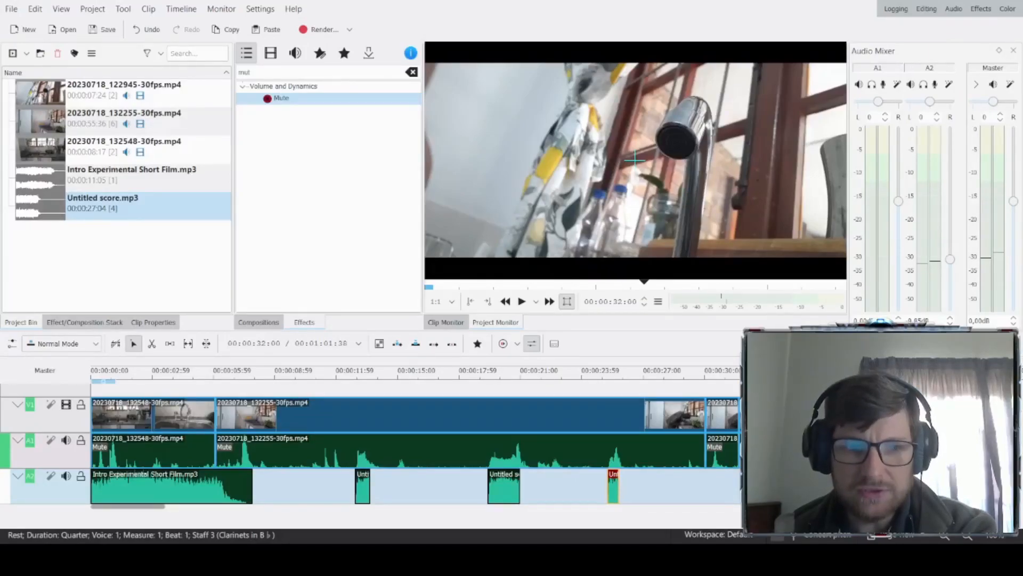
# Step: Try a clarinet A5 held into measure 4 and clear the sketched notes from the score
pyautogui.press('a')
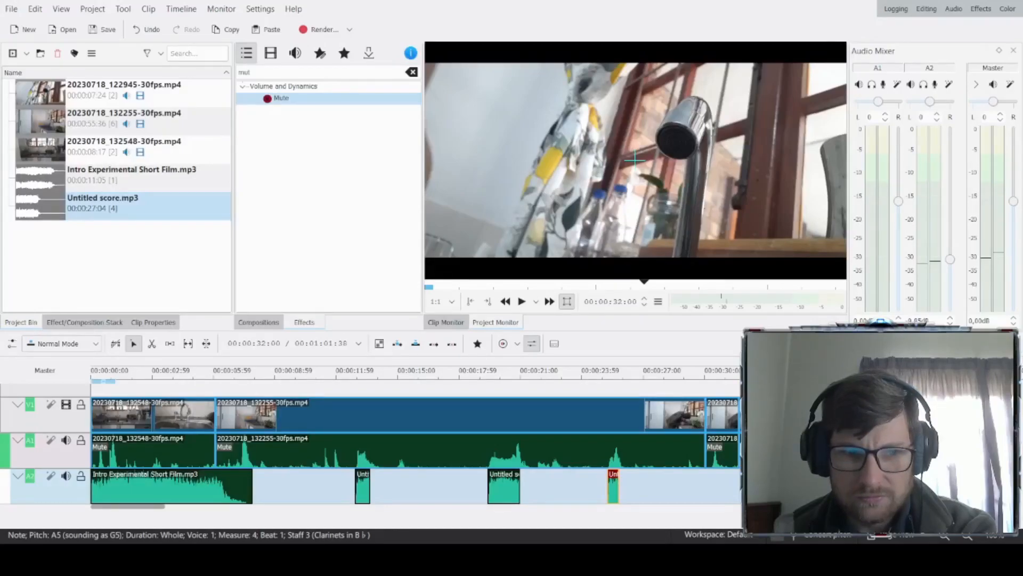
pyautogui.hotkey('ctrl', 'a')
pyautogui.press('Delete')
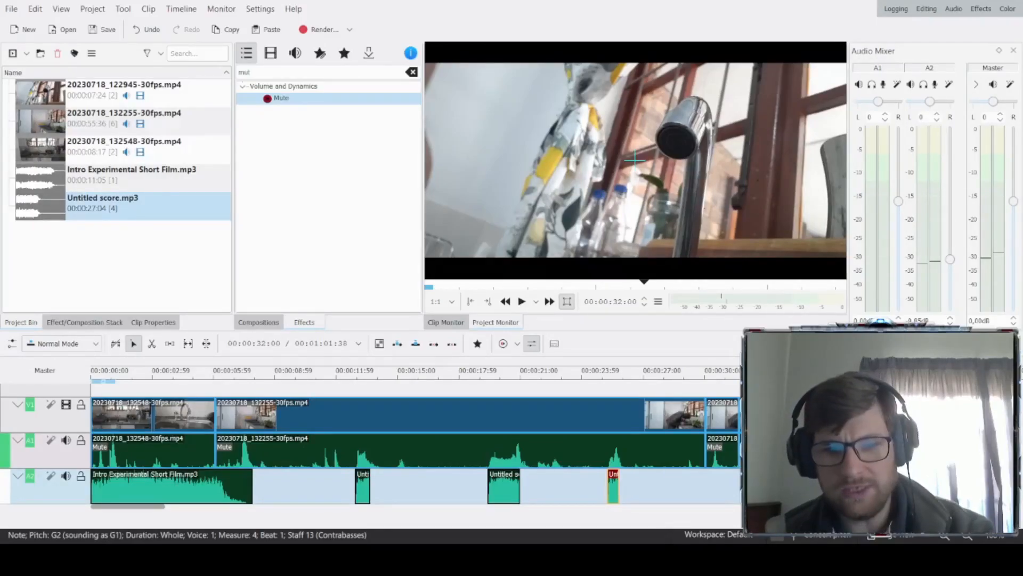
pyautogui.hotkey('ctrl', 'z')
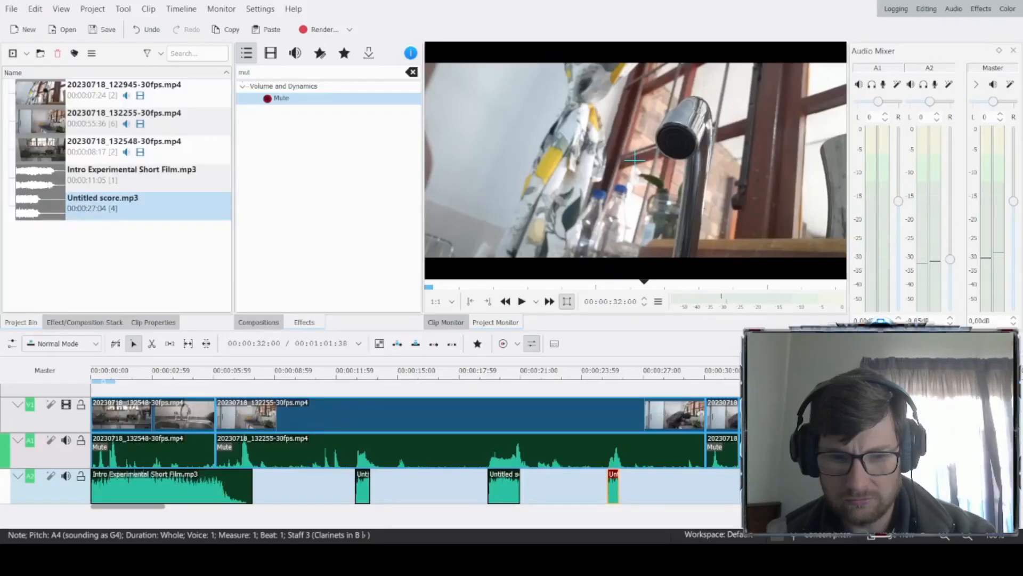
pyautogui.hotkey('ctrl', 'a')
pyautogui.press('Delete')
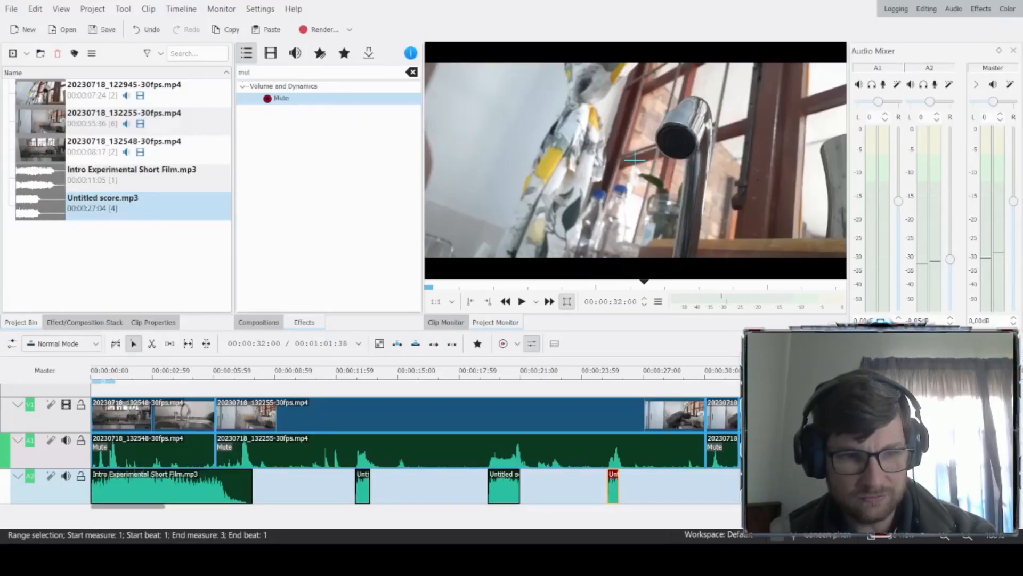
pyautogui.hotkey('shift', 'Right')
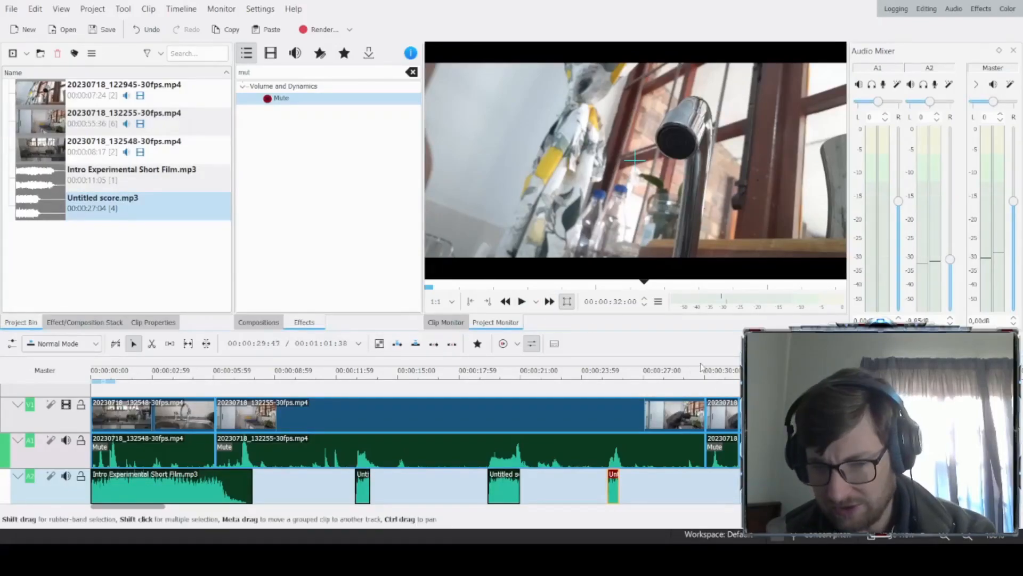
# Step: Return to Kdenlive and play the tap close-up section from about 28.8 seconds, and again from 31 seconds to about 40 seconds
pyautogui.click(680, 380)
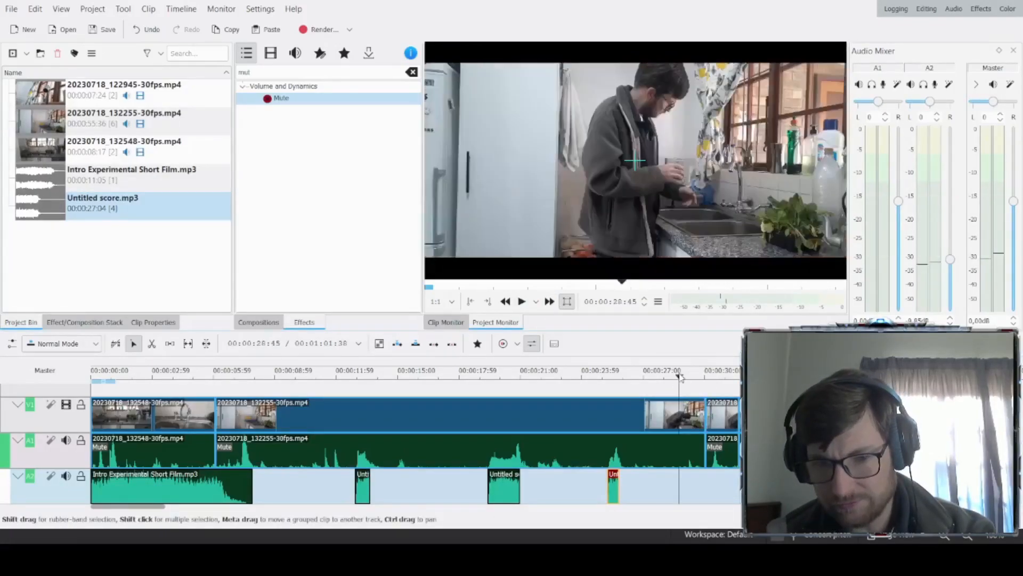
pyautogui.press('space')
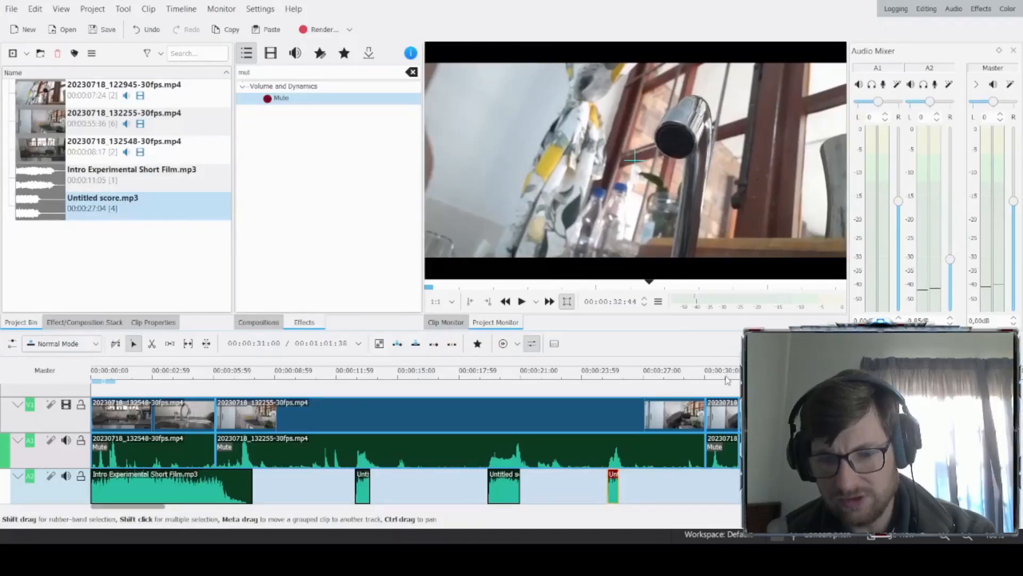
pyautogui.click(726, 380)
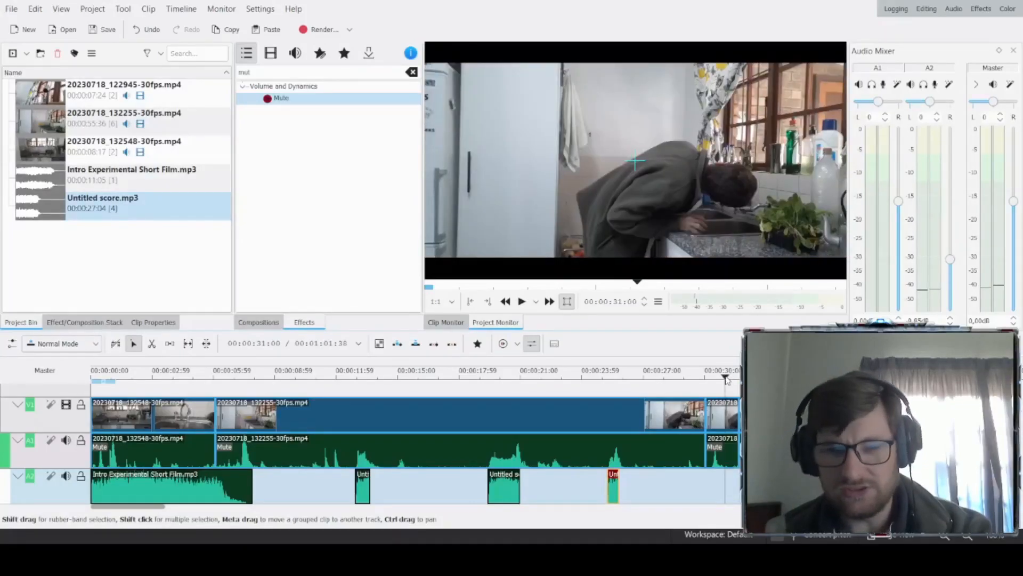
pyautogui.press('space')
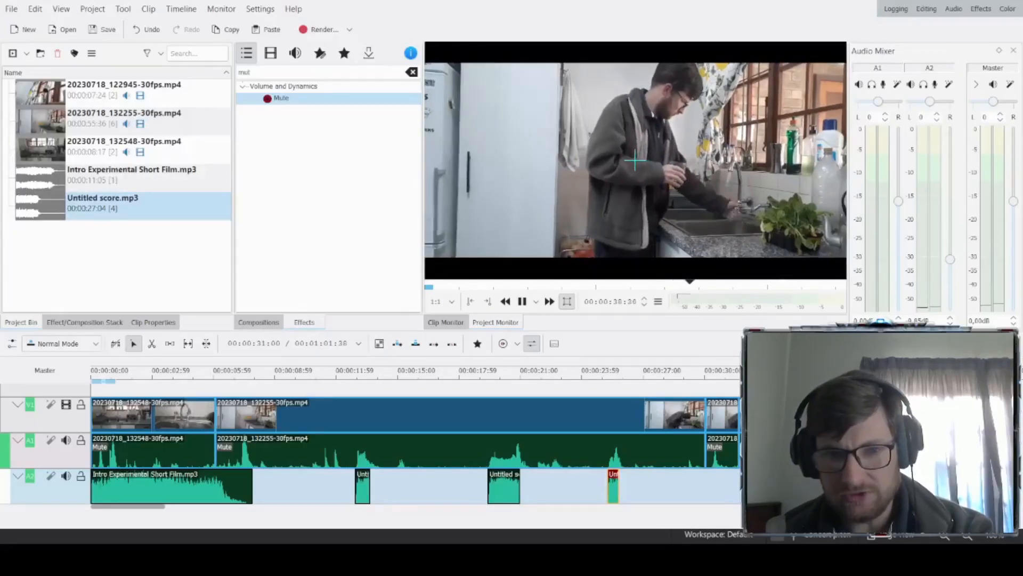
pyautogui.press('space')
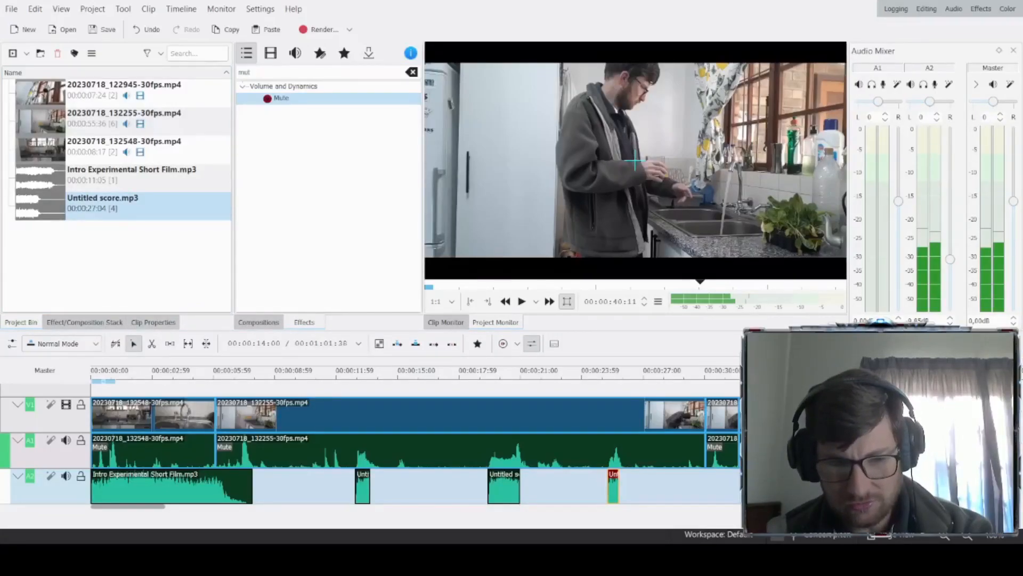
# Step: Switch to MuseScore and examine the tied bassoon notes and the trilled violoncello and contrabass parts in measures 1 to 4
pyautogui.hotkey('alt', 'Tab')
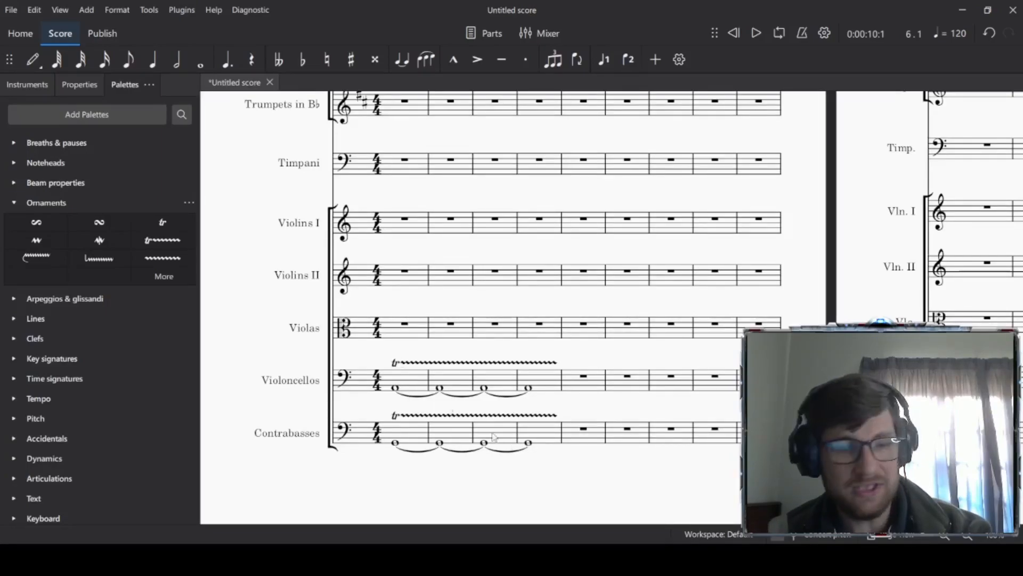
pyautogui.scroll(6, 463, 398)
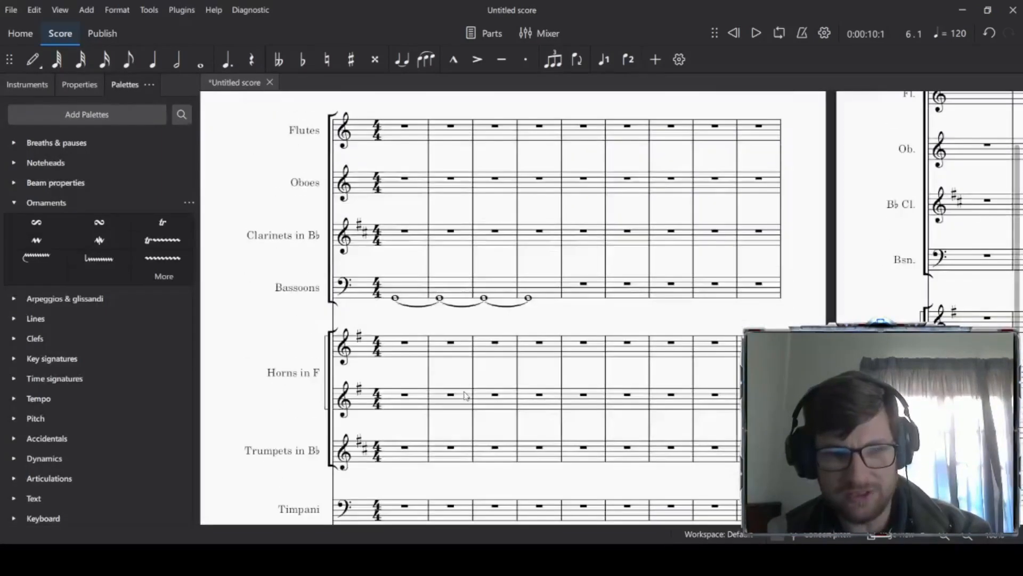
pyautogui.click(396, 300)
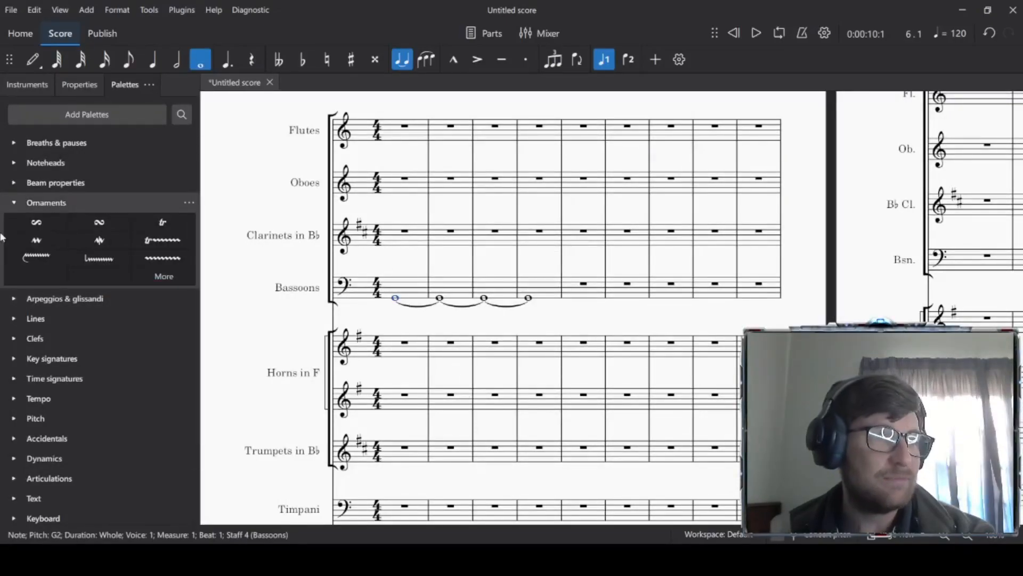
pyautogui.scroll(-2, 462, 256)
pyautogui.scroll(-5, 462, 278)
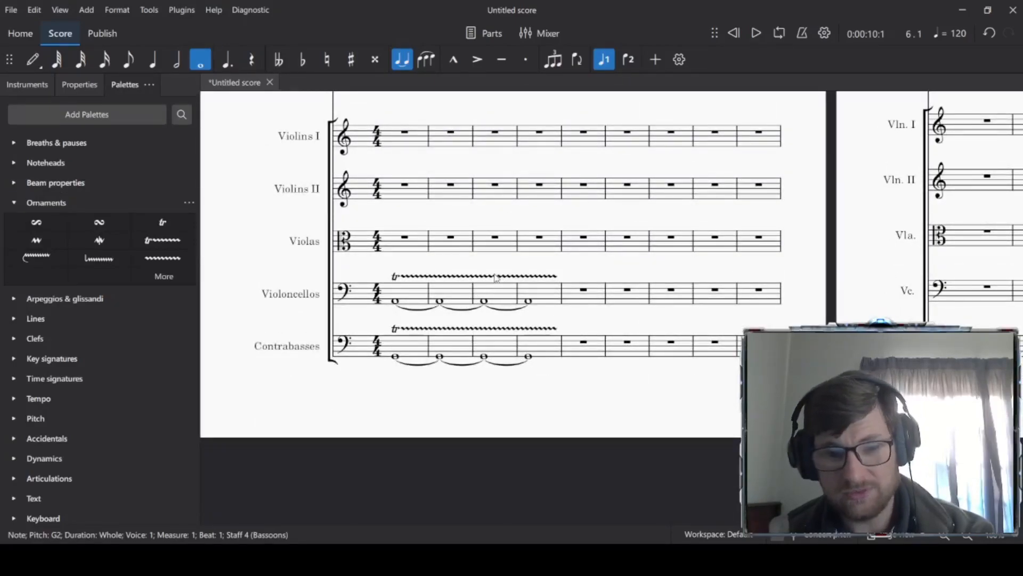
pyautogui.scroll(2, 471, 283)
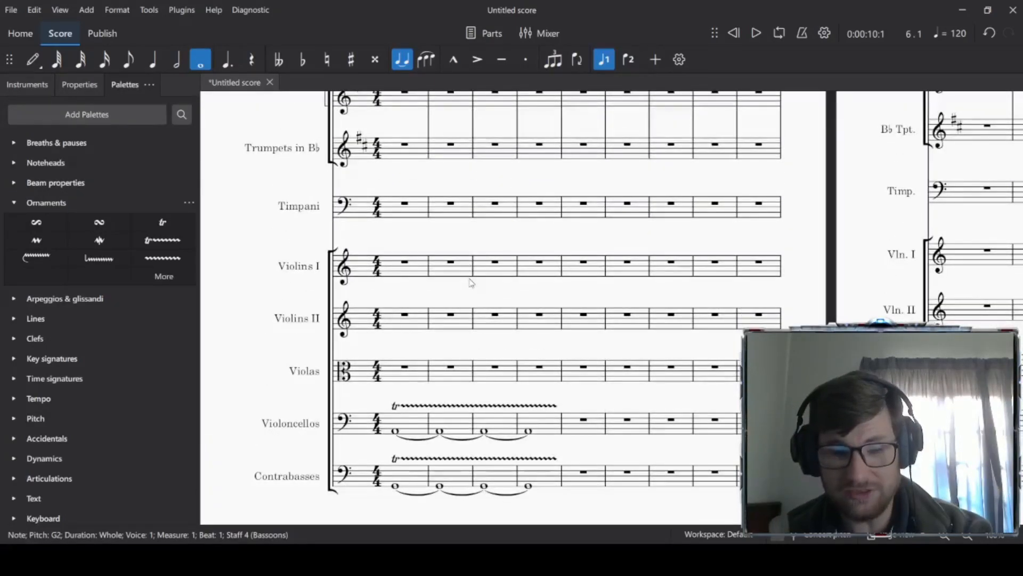
pyautogui.click(416, 430)
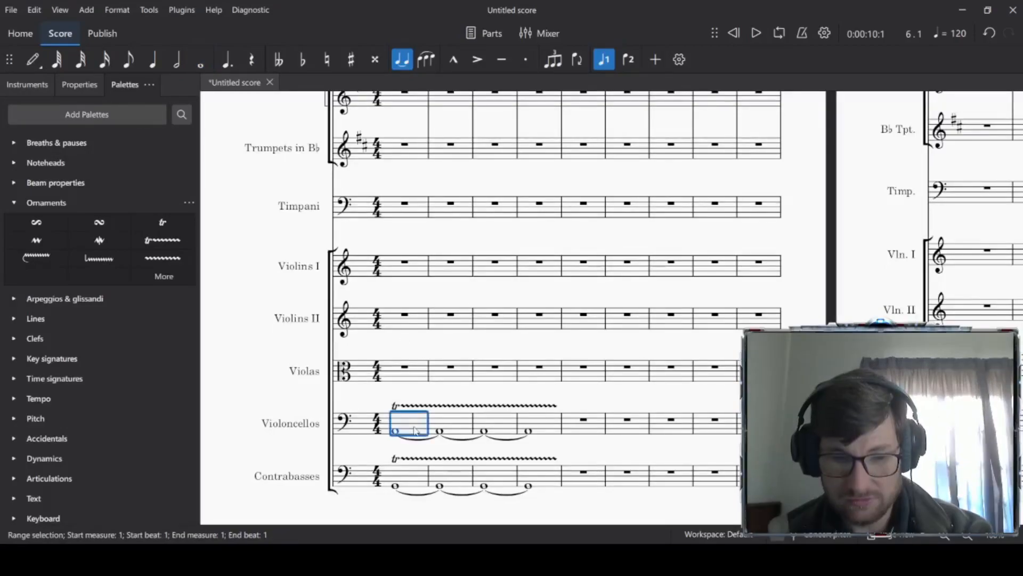
# Step: Play back the sustained low trill passage from measure 1 through measure 4
pyautogui.click(245, 370)
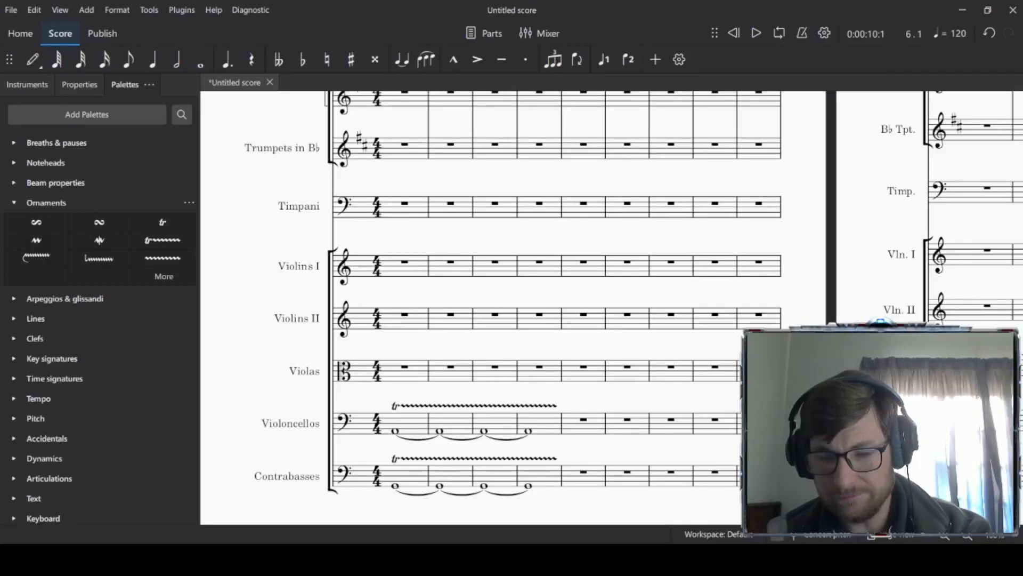
pyautogui.press('space')
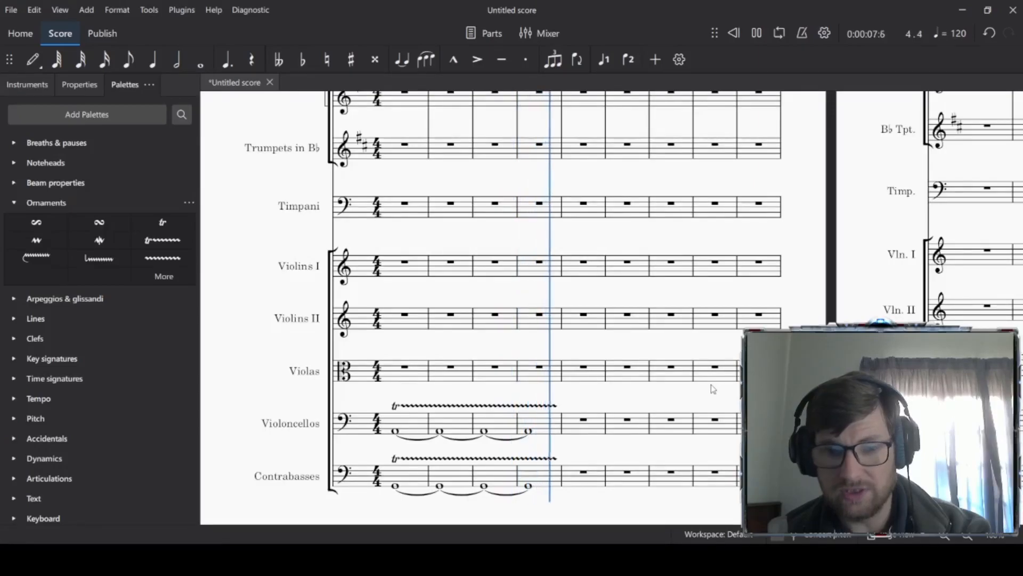
pyautogui.press('space')
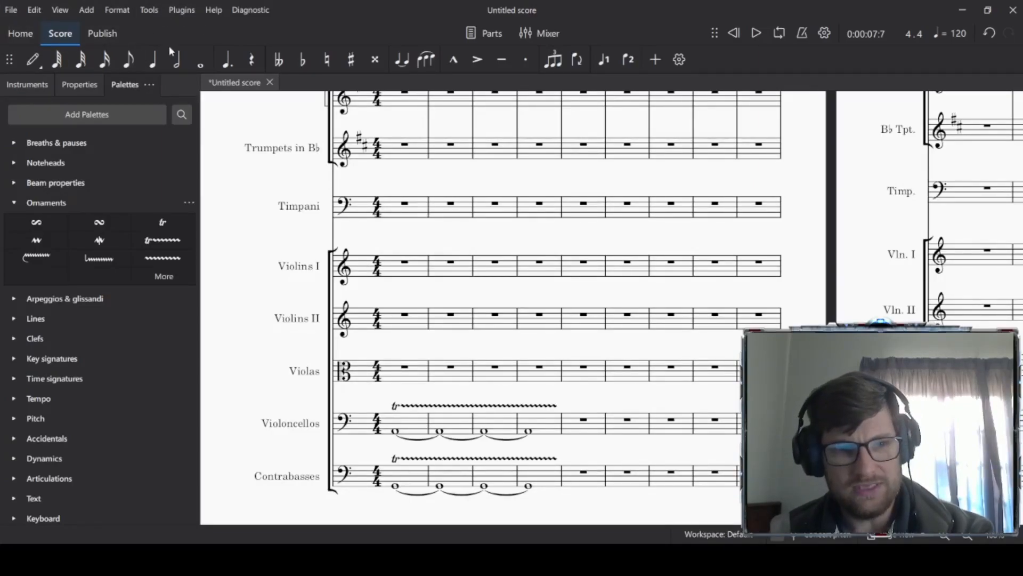
pyautogui.click(103, 33)
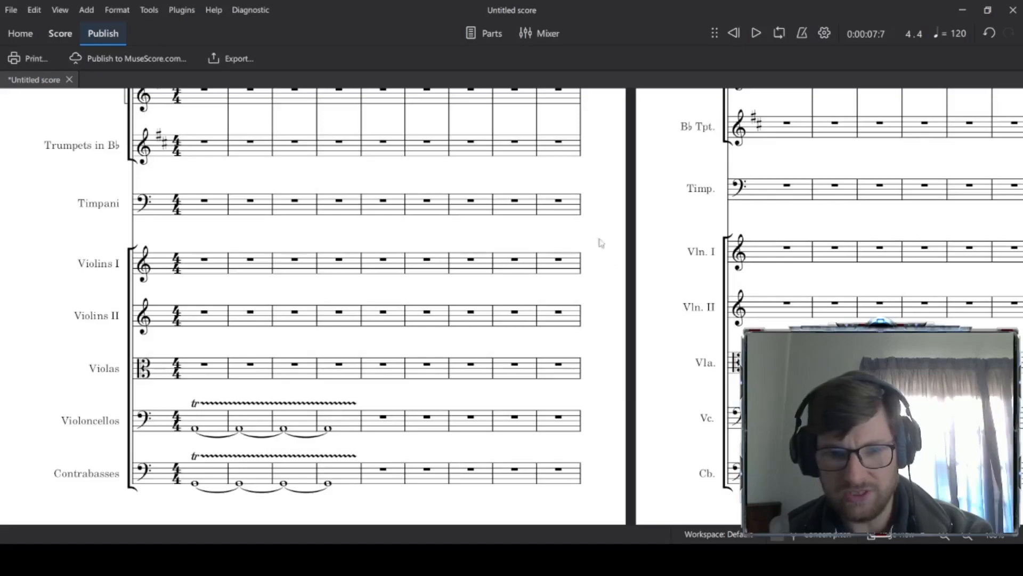
pyautogui.click(393, 482)
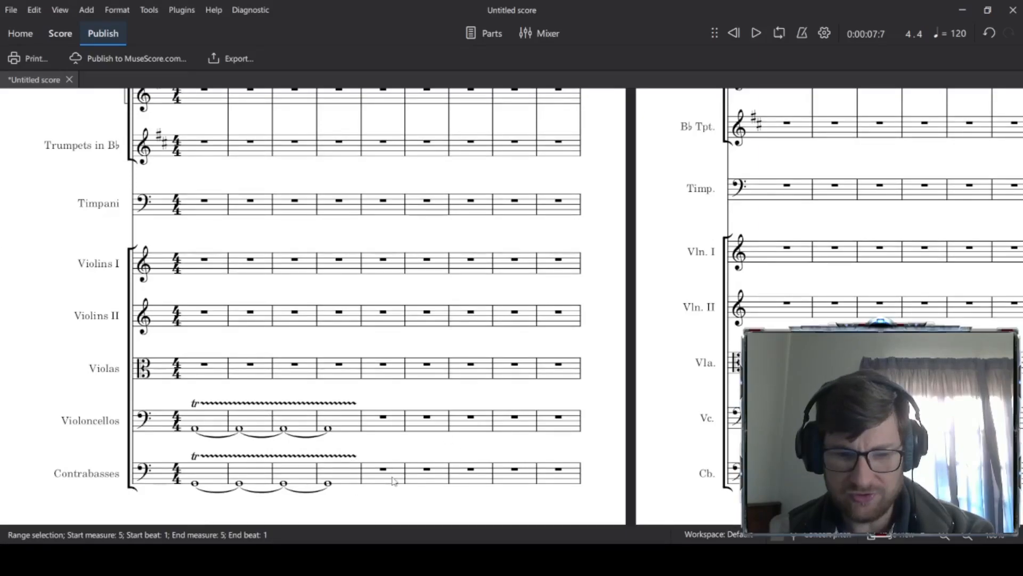
pyautogui.scroll(3, 320, 437)
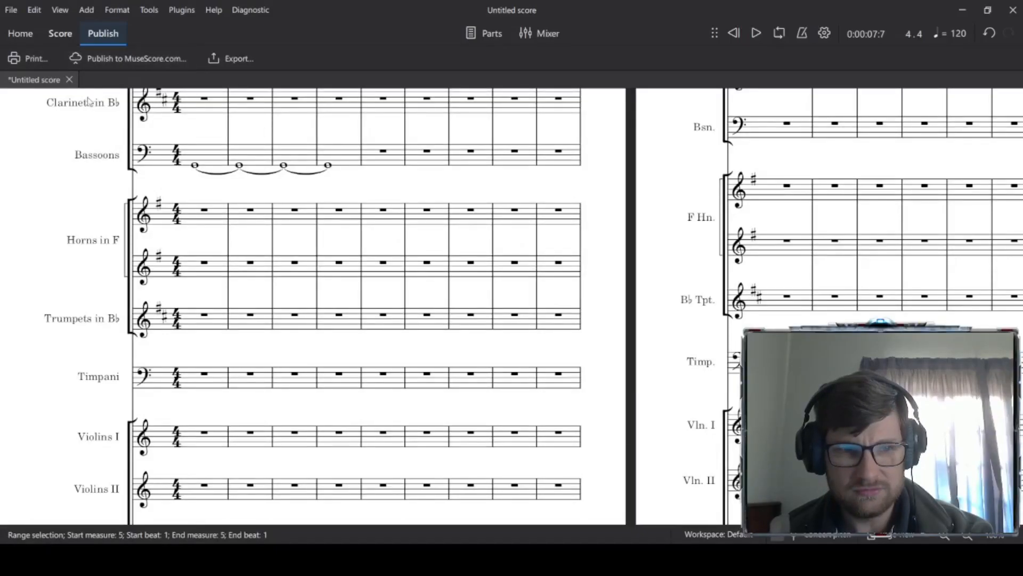
pyautogui.click(20, 33)
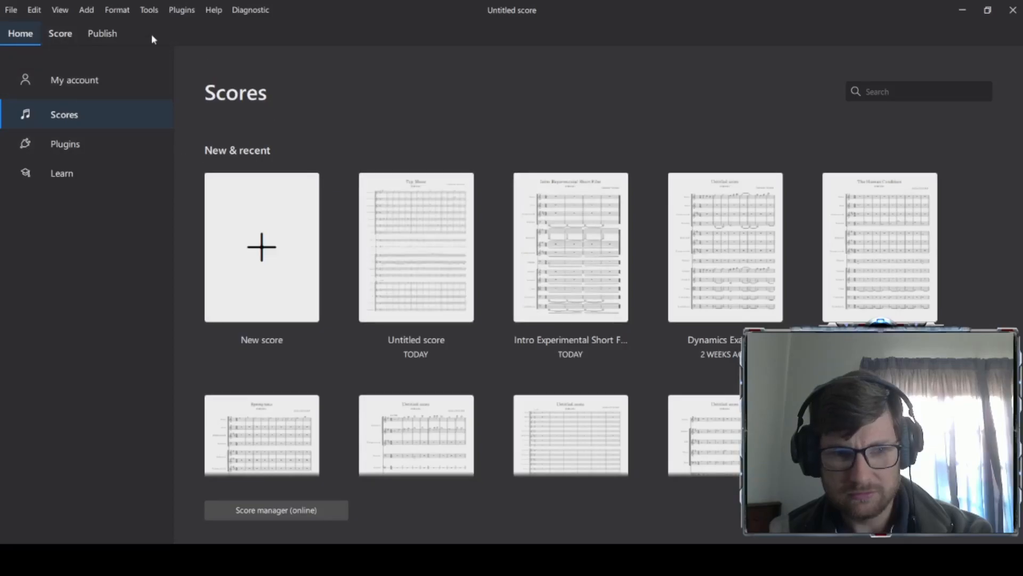
pyautogui.click(58, 33)
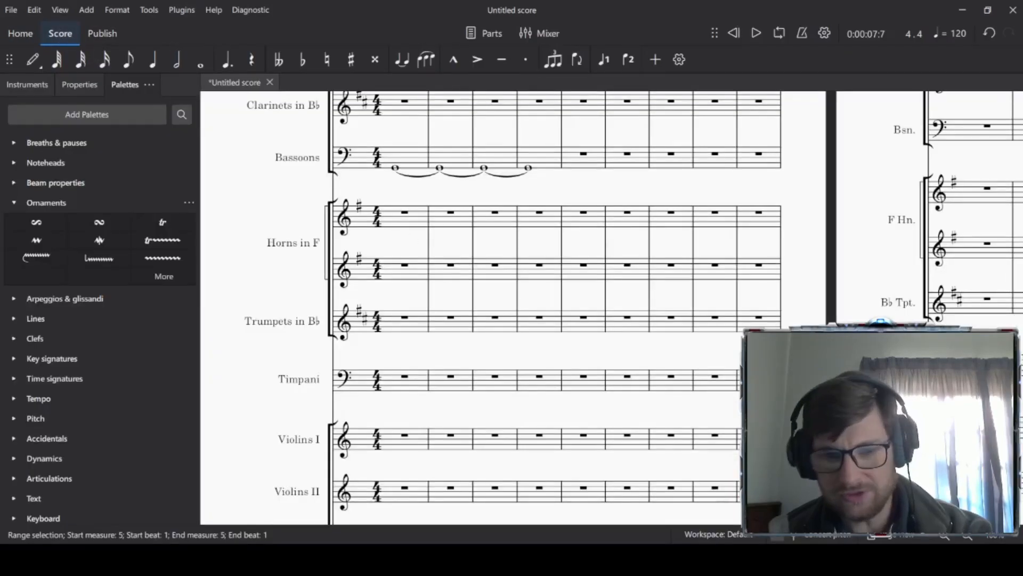
# Step: Delete all empty measures from measure 5 to the end of the score, keeping only the four-measure trill passage
pyautogui.scroll(-5, 688, 341)
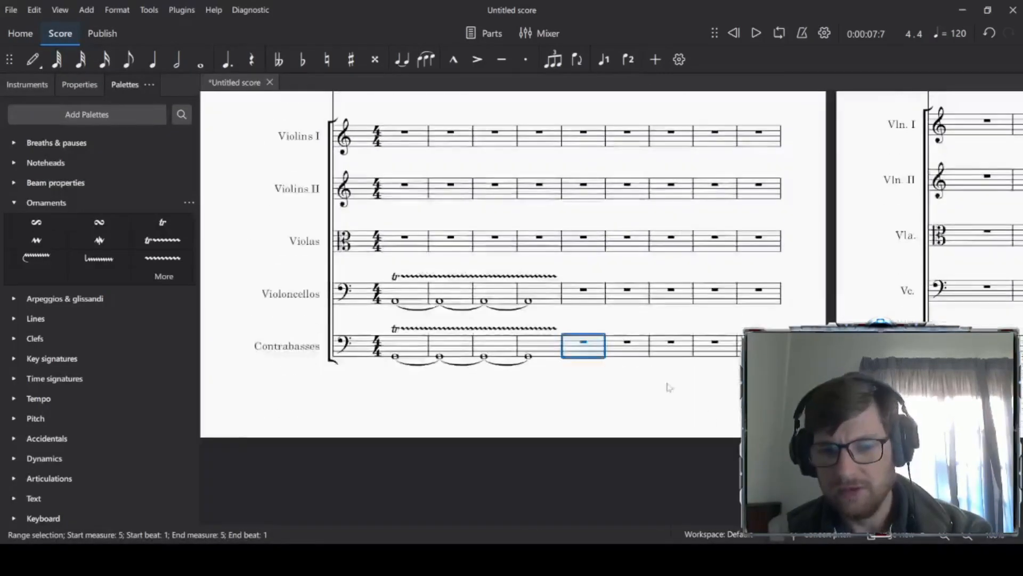
pyautogui.scroll(2, 687, 341)
pyautogui.scroll(10, 841, 237)
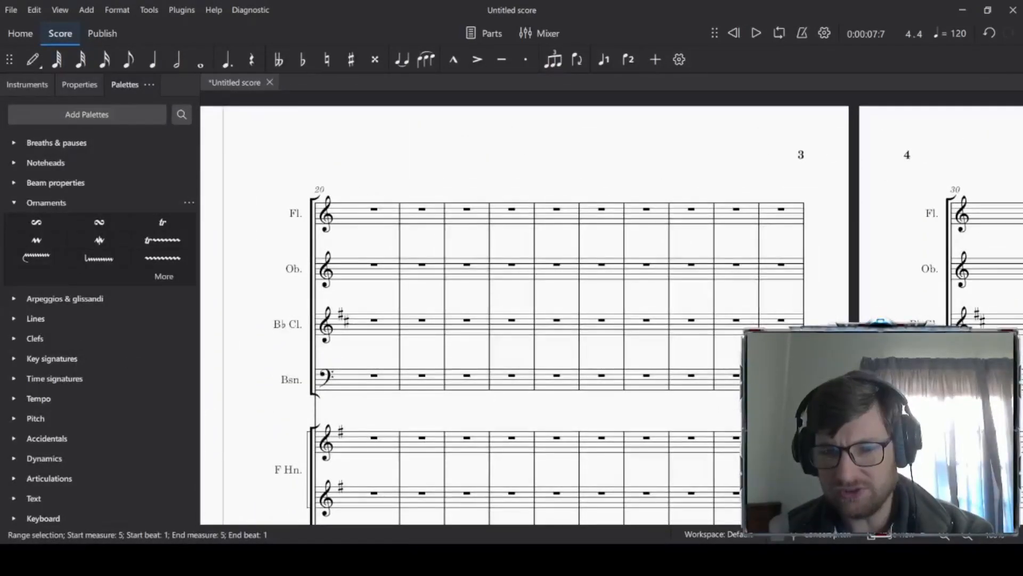
pyautogui.press('End')
pyautogui.keyDown('shift'); pyautogui.click(614, 215); pyautogui.keyUp('shift')
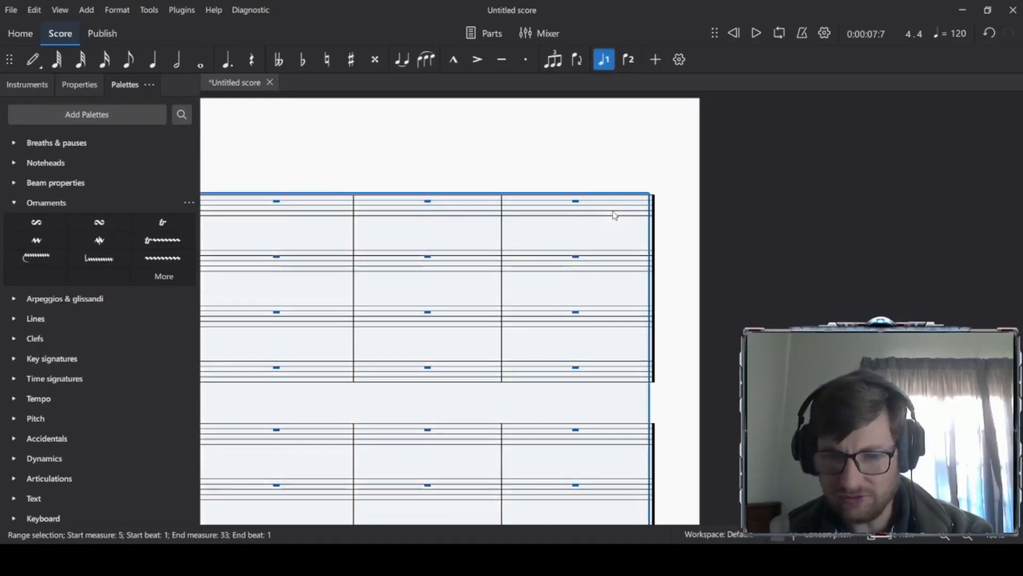
pyautogui.hotkey('ctrl', 'Delete')
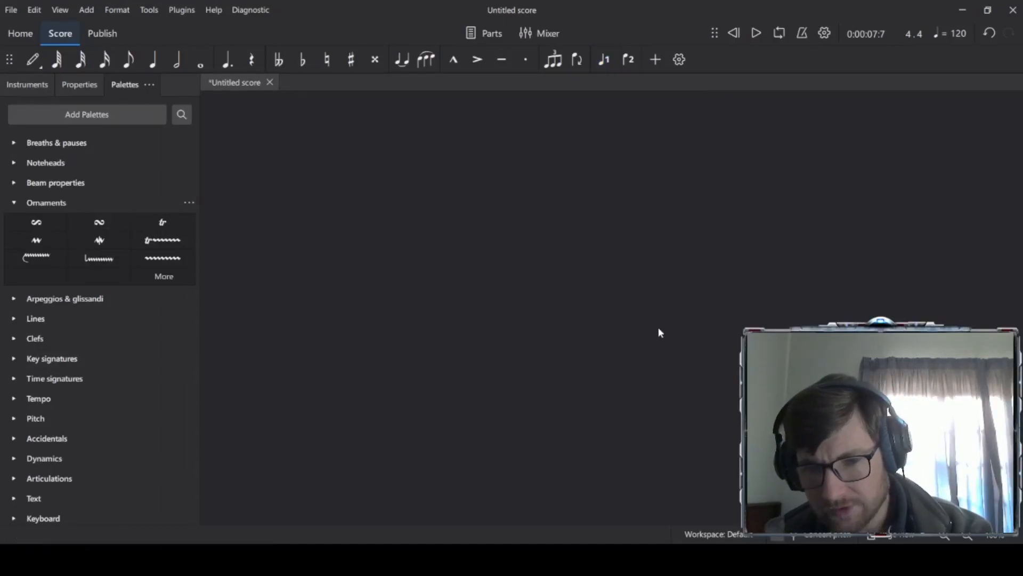
pyautogui.hotkey('ctrl', 'Home')
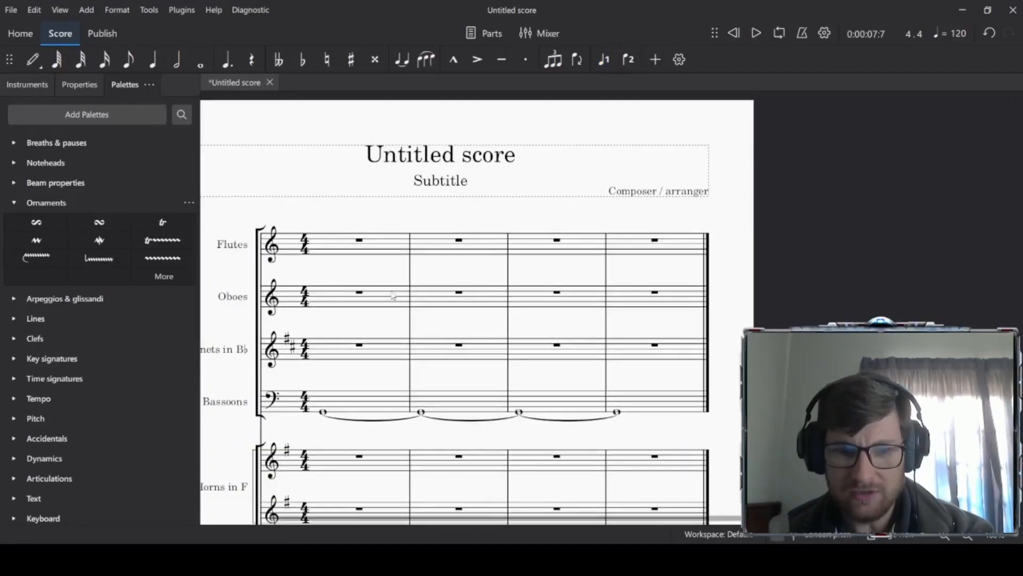
pyautogui.moveTo(690, 437); pyautogui.dragTo(704, 267)
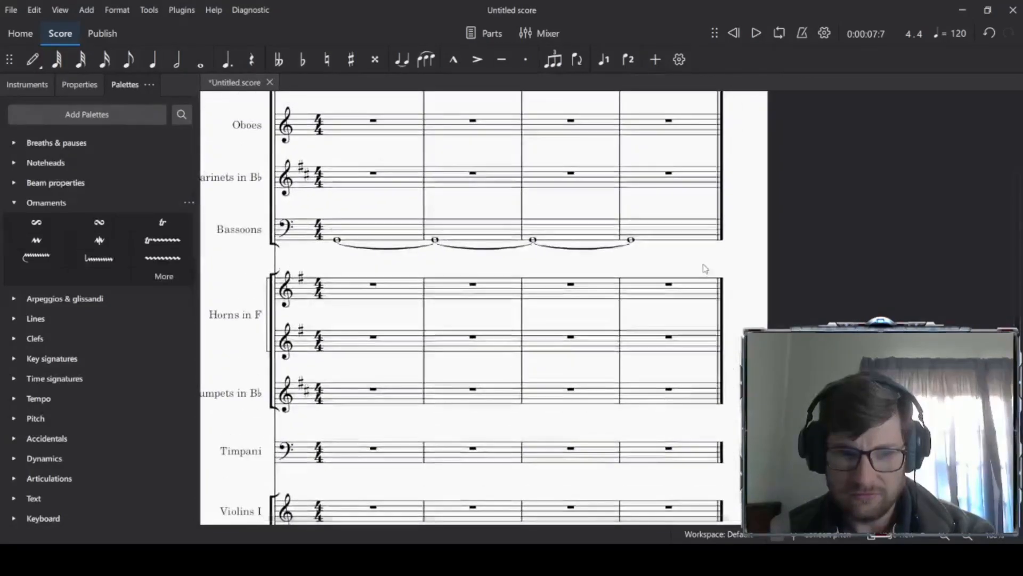
# Step: Export the four-measure cue as Tap Fear.mp3, switch to Kdenlive, and add the file to the project bin
pyautogui.click(91, 33)
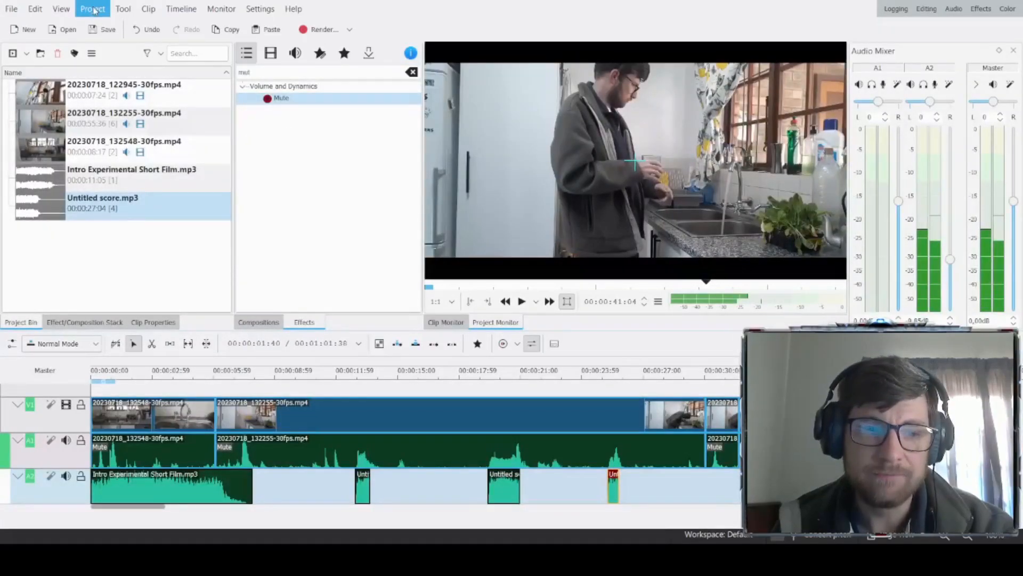
pyautogui.click(104, 30)
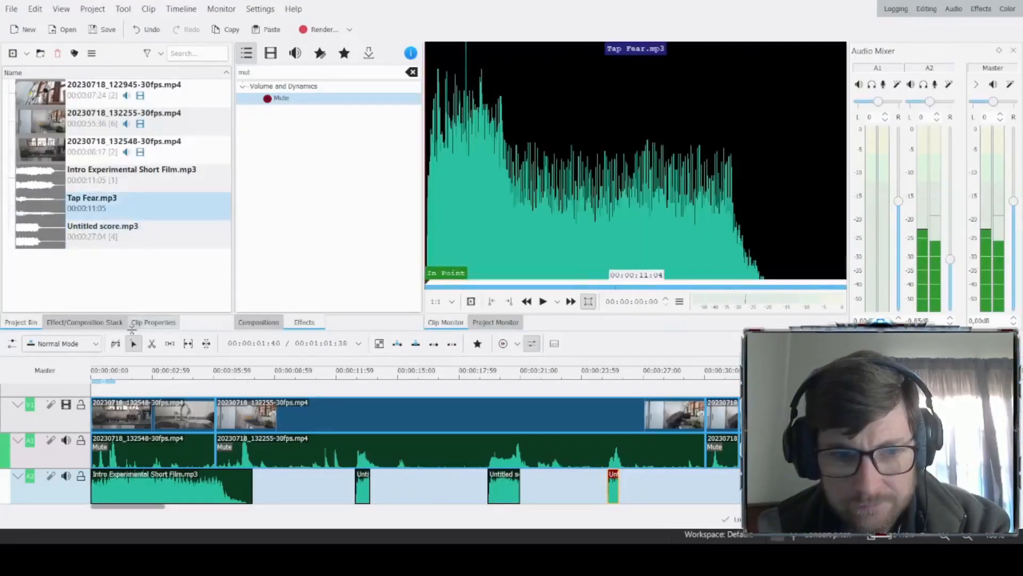
# Step: Place Tap Fear.mp3 on audio track A2, shortened to about 5.9 seconds and starting with the tap close-up at about 31.6 seconds
pyautogui.scroll(-1, 597, 455)
pyautogui.click(597, 454)
pyautogui.click(645, 381)
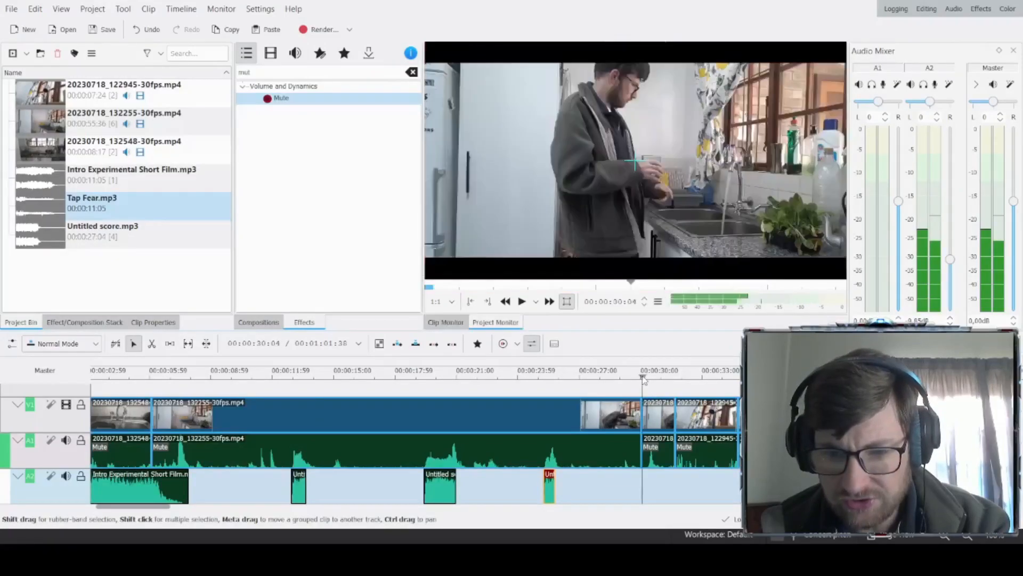
pyautogui.click(672, 379)
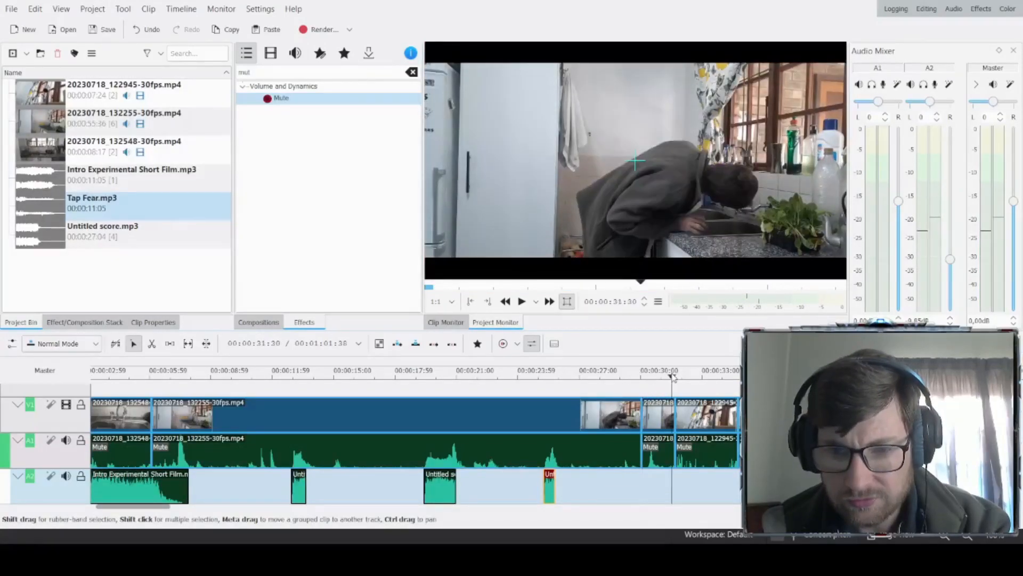
pyautogui.moveTo(35, 206); pyautogui.dragTo(600, 485)
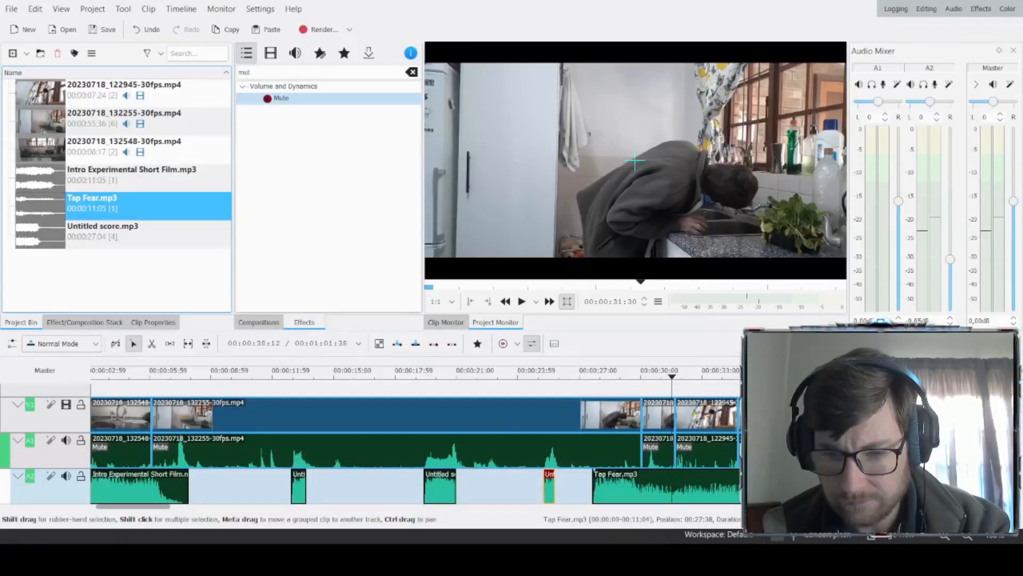
pyautogui.moveTo(816, 485); pyautogui.dragTo(771, 485)
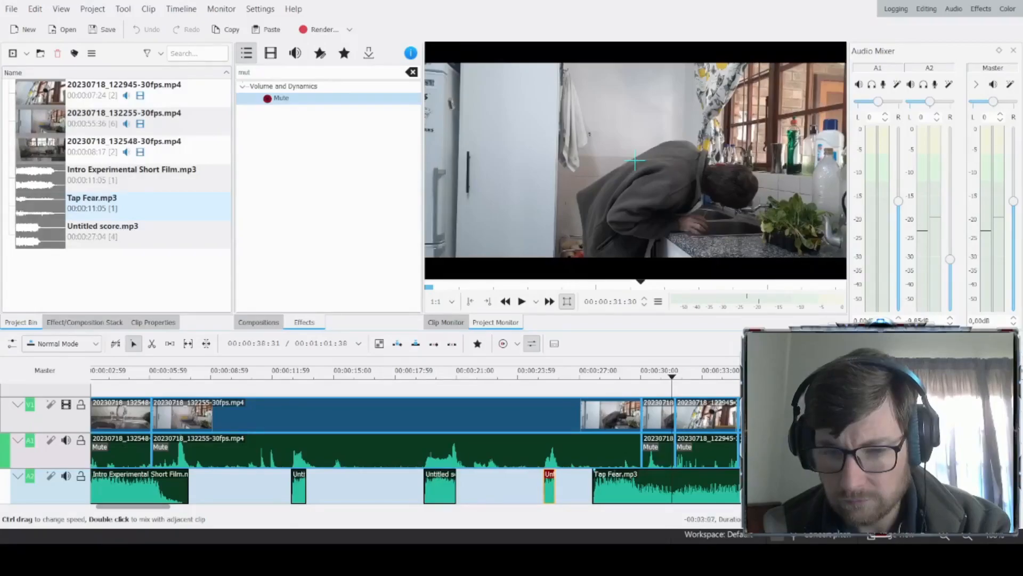
pyautogui.moveTo(635, 494); pyautogui.dragTo(721, 492)
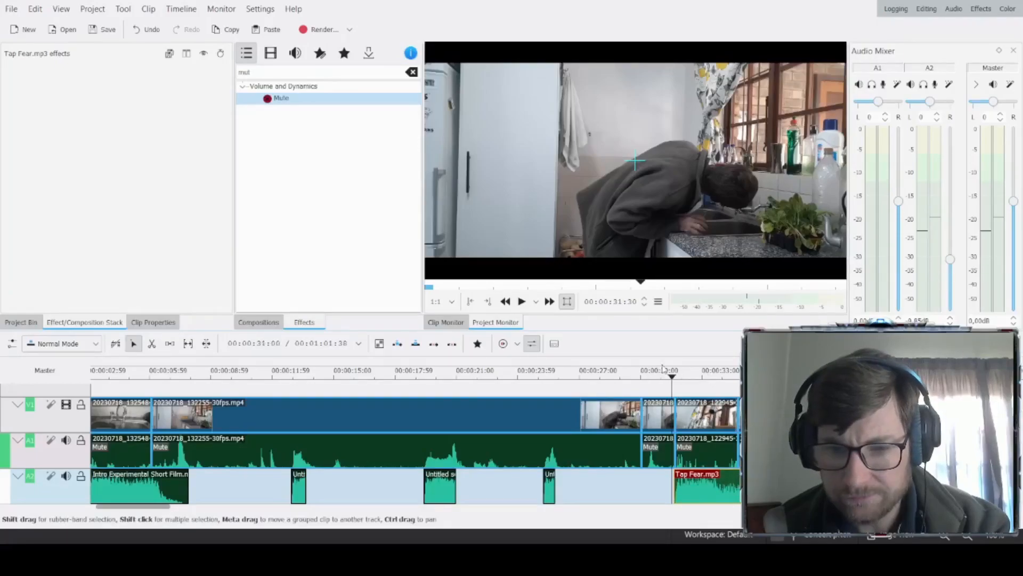
# Step: Play the section from about 30 seconds and trim the end of the Tap Fear clip to the end of the close-up shot
pyautogui.click(643, 372)
pyautogui.press('space')
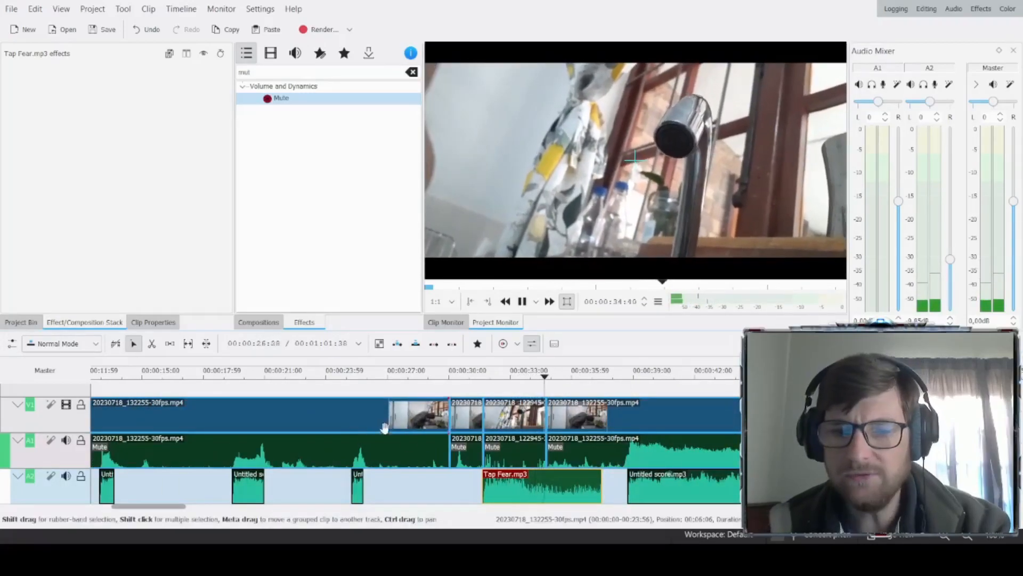
pyautogui.press('space')
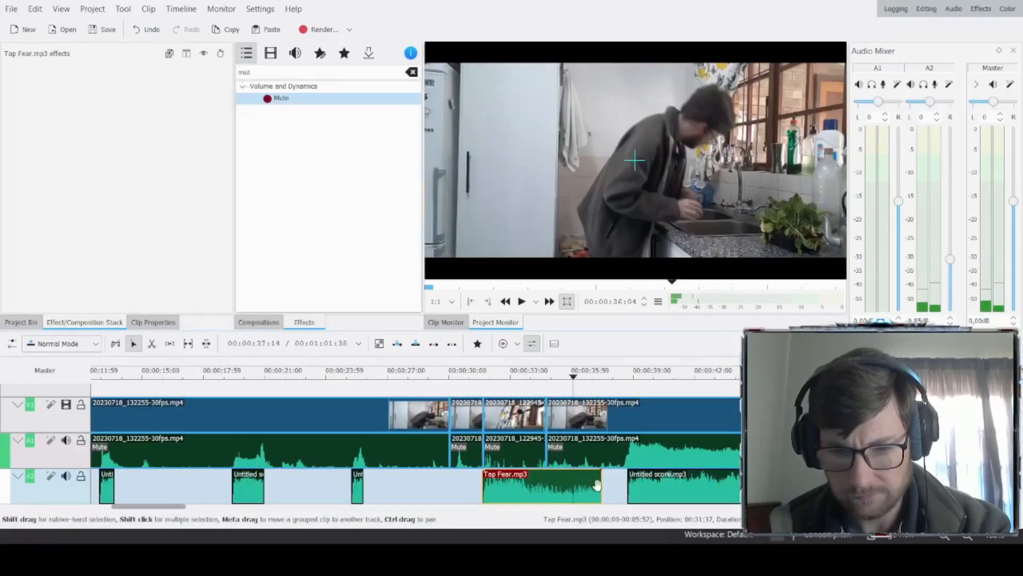
pyautogui.moveTo(601, 483); pyautogui.dragTo(547, 482)
# Step: Play the trimmed Tap Fear cue from just before the close-up, and again from about 33 seconds
pyautogui.click(478, 381)
pyautogui.press('space')
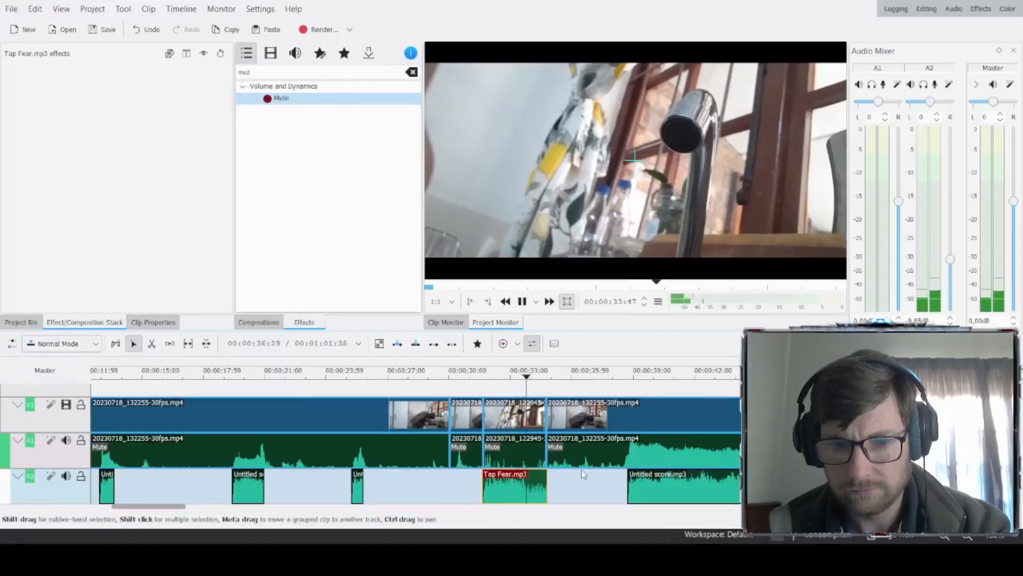
pyautogui.press('space')
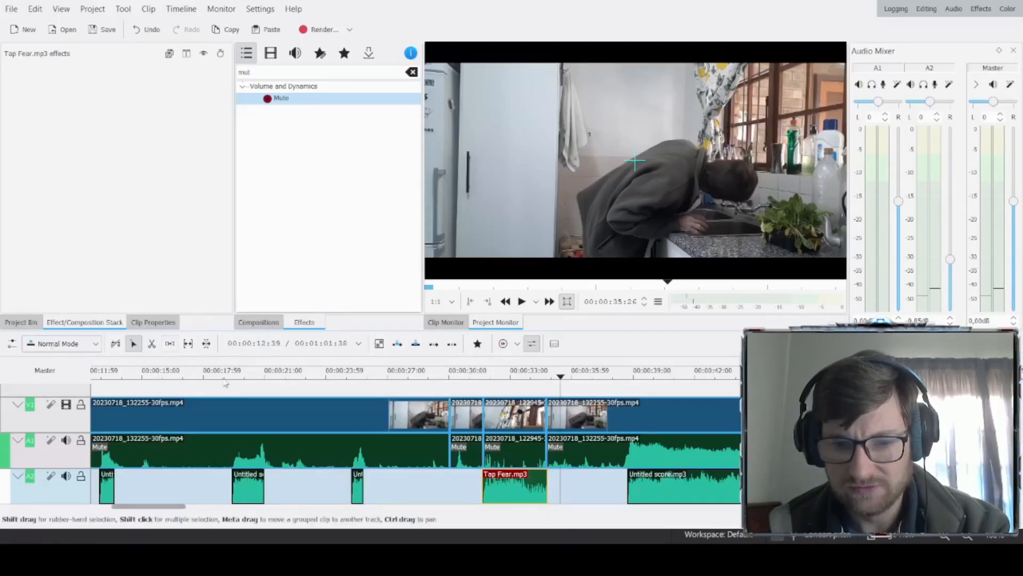
pyautogui.click(515, 377)
pyautogui.press('space')
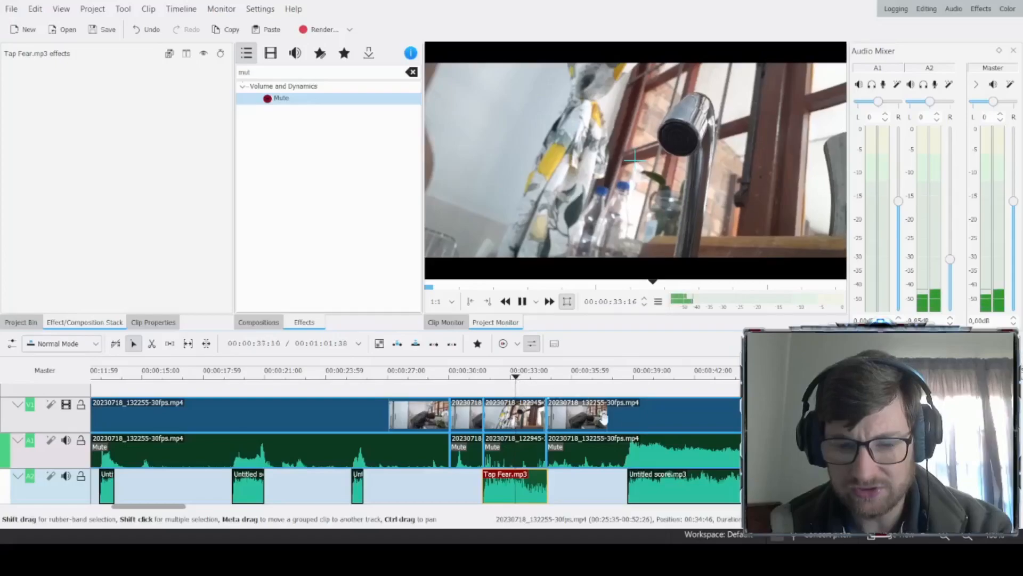
pyautogui.press('space')
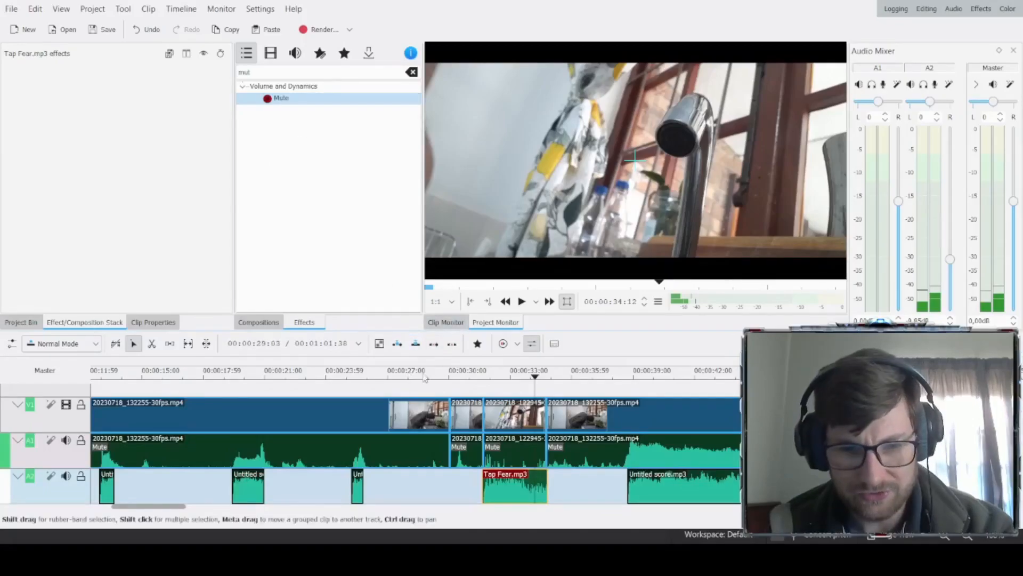
# Step: Cut the Tap Fear clip at about 33.8 seconds and delete the piece after the cut
pyautogui.click(152, 345)
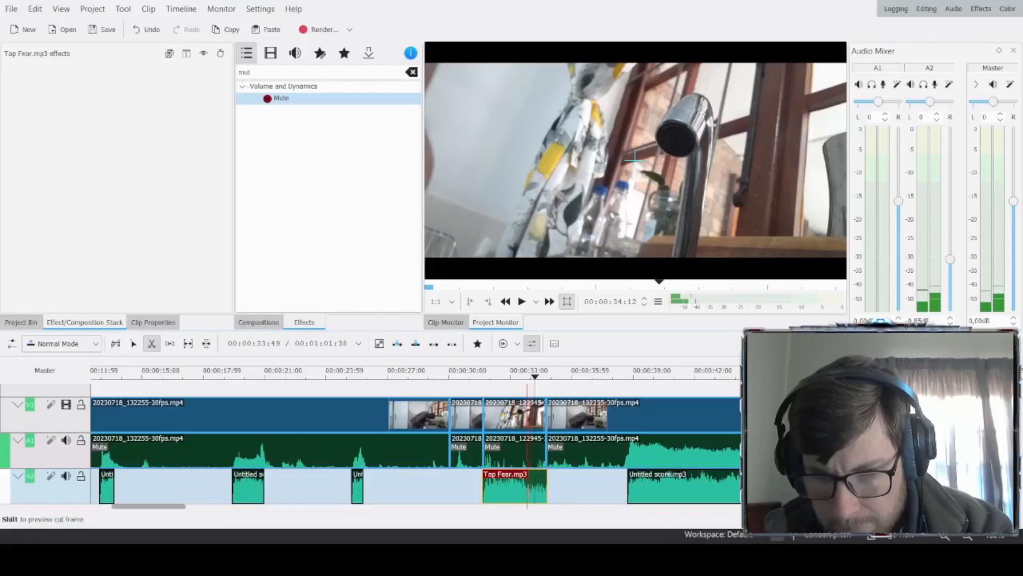
pyautogui.click(527, 486)
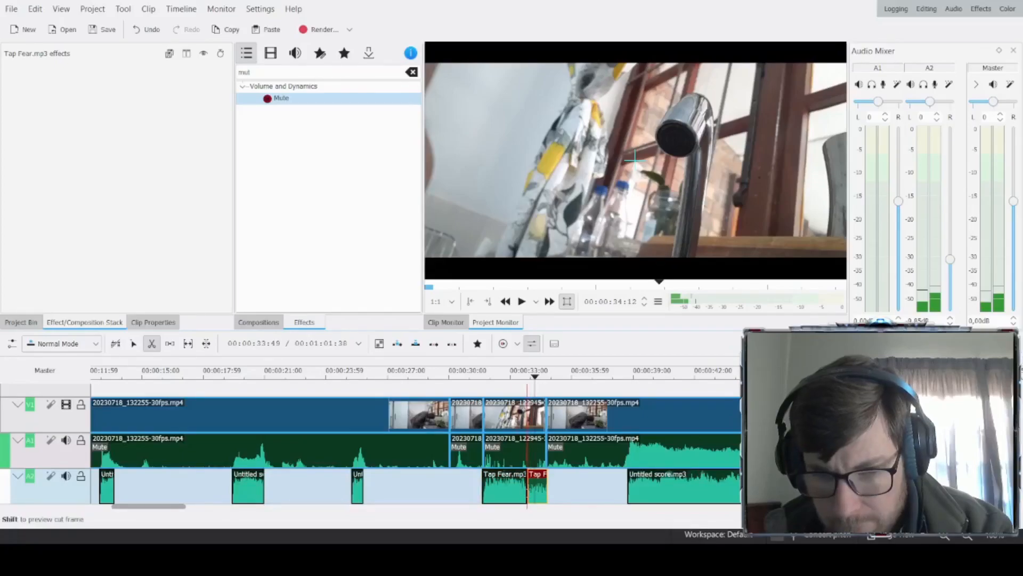
pyautogui.click(133, 343)
pyautogui.press('Delete')
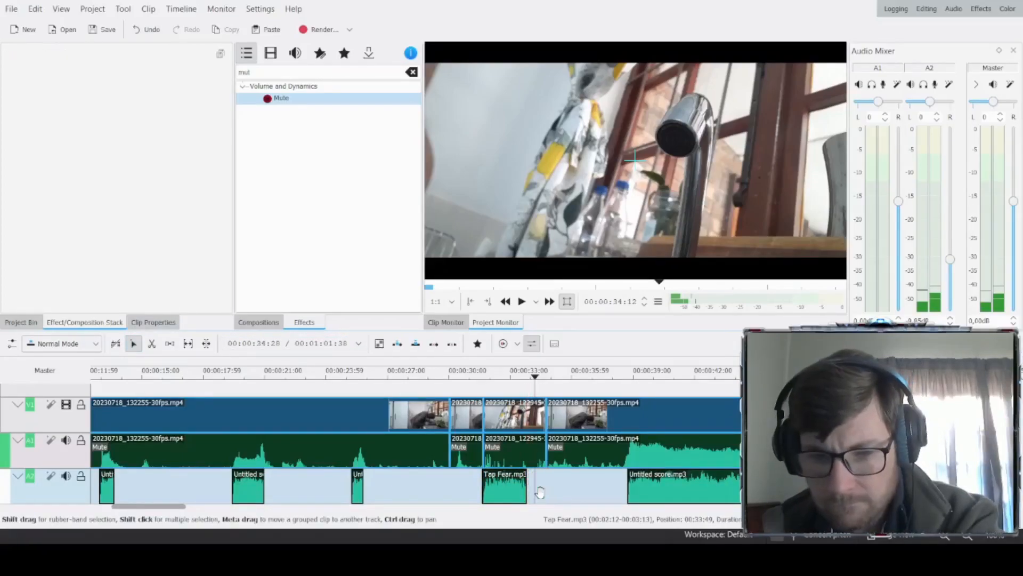
# Step: Paste a copy of the shortened Tap Fear clip right behind the first on track A2, and play the close-up with both
pyautogui.click(511, 489)
pyautogui.hotkey('ctrl', 'c')
pyautogui.click(539, 489)
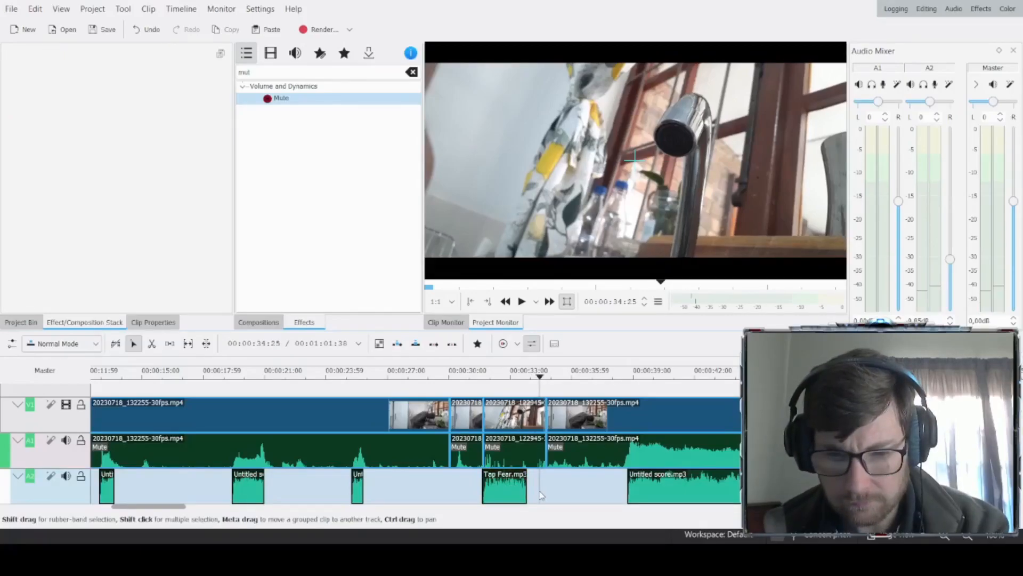
pyautogui.hotkey('ctrl', 'v')
pyautogui.moveTo(568, 485); pyautogui.dragTo(527, 490)
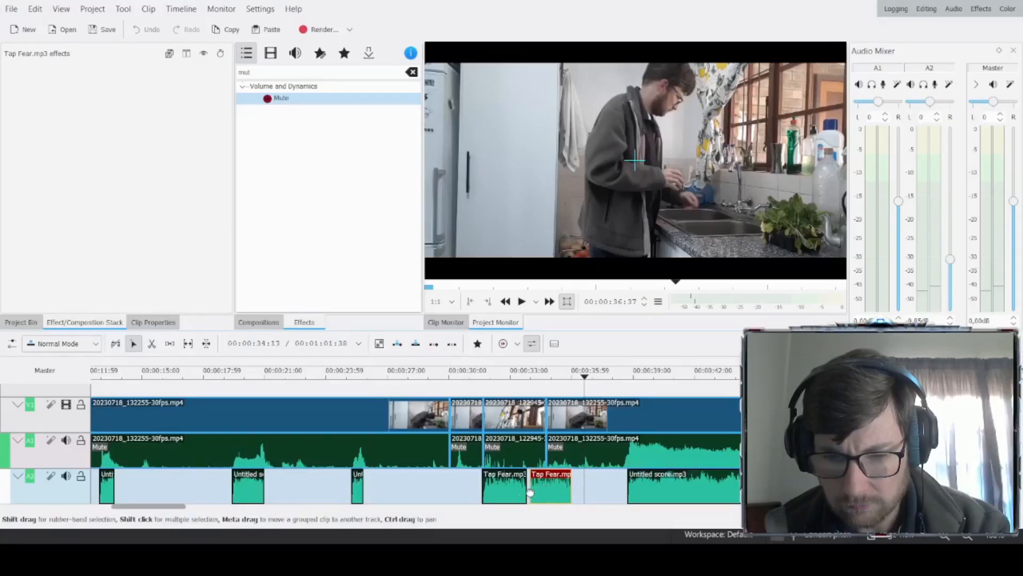
pyautogui.click(487, 378)
pyautogui.press('space')
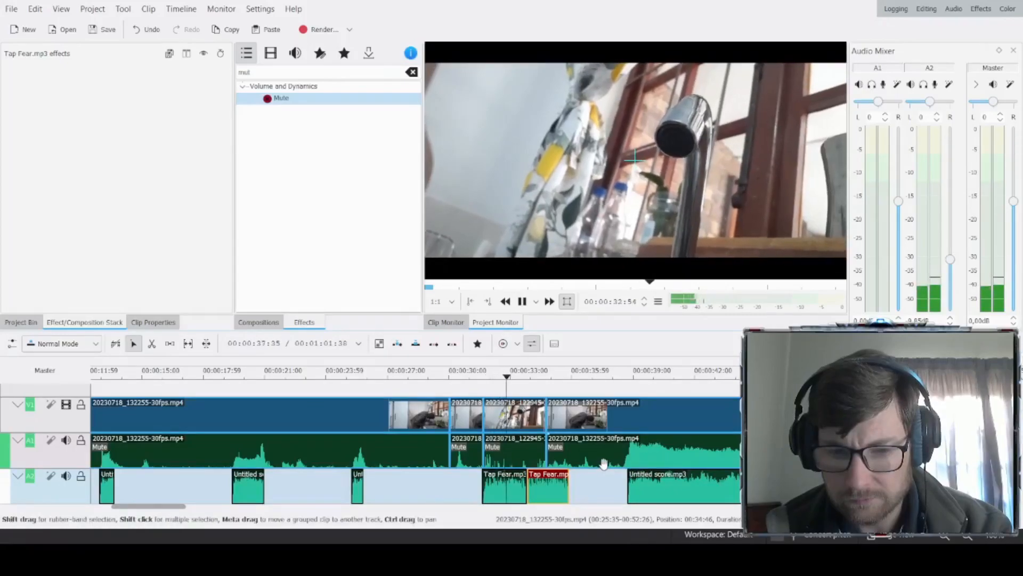
pyautogui.press('space')
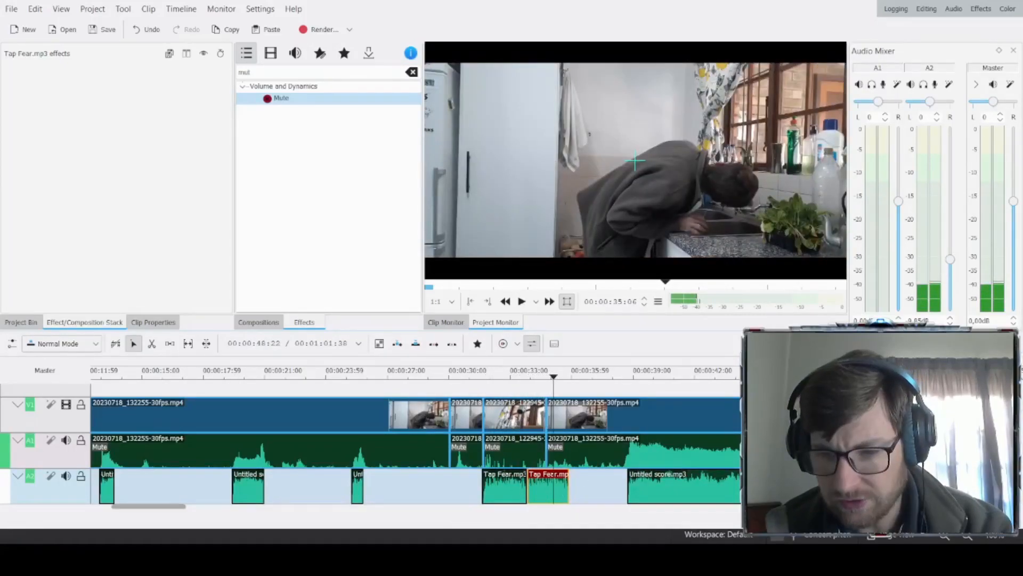
# Step: Butt the second Tap Fear clip against the end of the first and play back the join from the close-up's start
pyautogui.scroll(3, 554, 490)
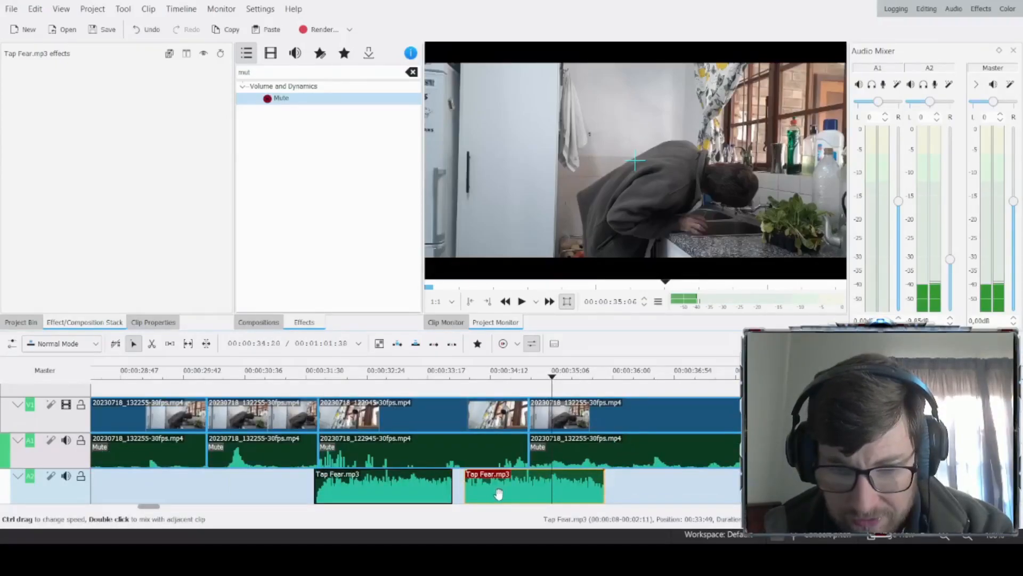
pyautogui.moveTo(477, 491); pyautogui.dragTo(465, 492)
pyautogui.click(312, 373)
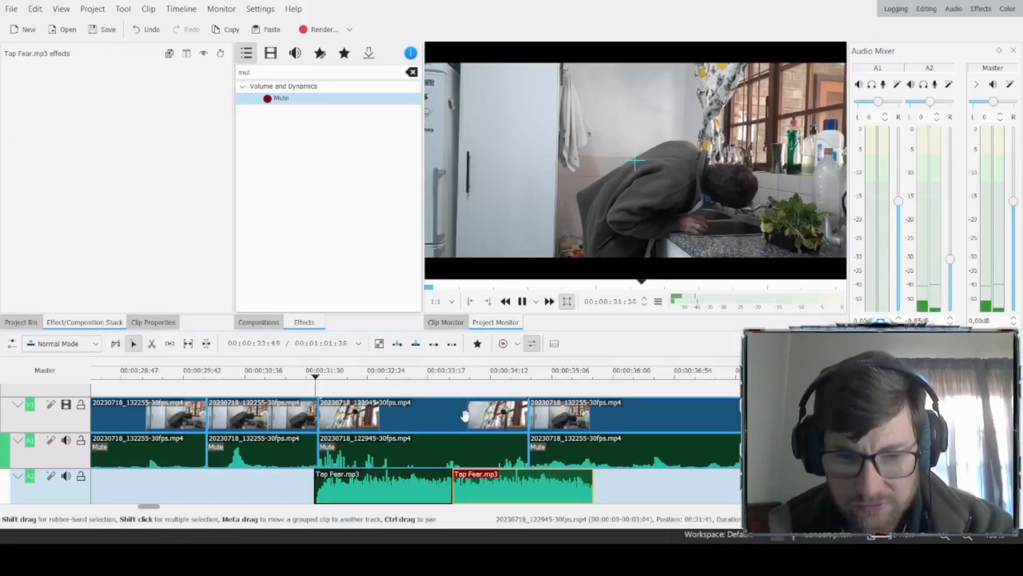
pyautogui.press('space')
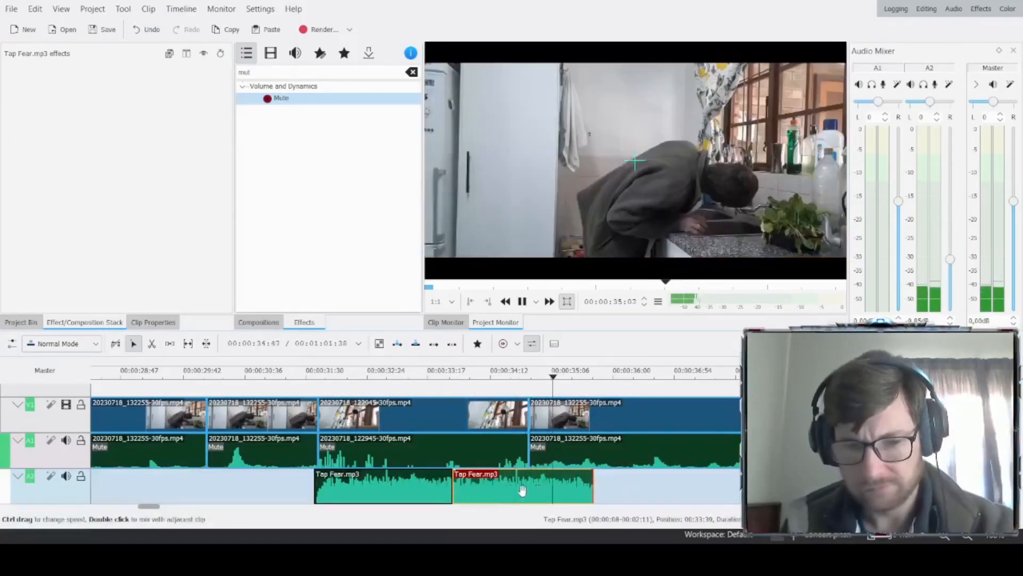
pyautogui.press('space')
# Step: Try shifting the second Tap Fear clip 16 frames later and play back the gap between the two clips
pyautogui.moveTo(457, 489); pyautogui.dragTo(475, 489)
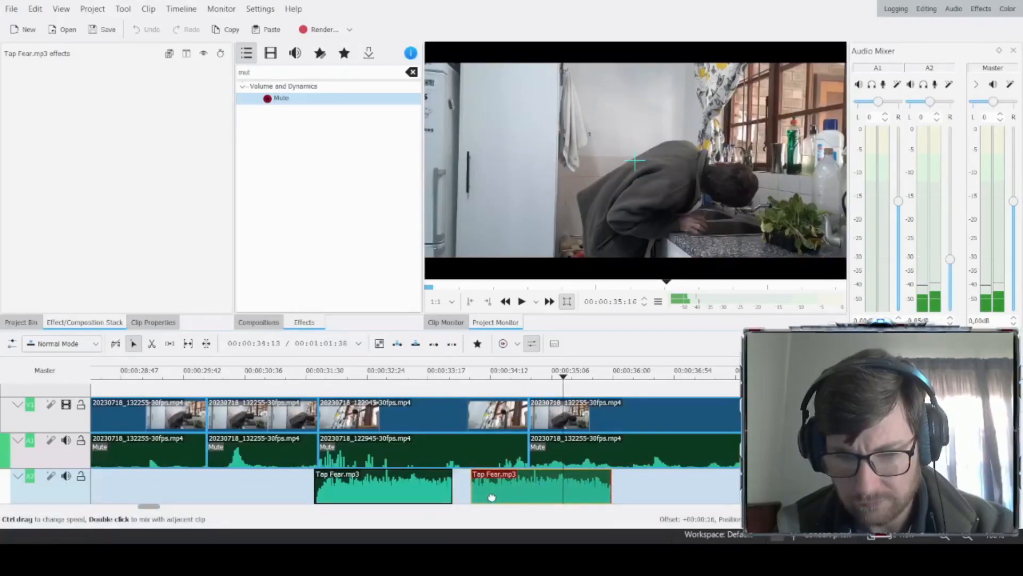
pyautogui.press('space')
pyautogui.press('space')
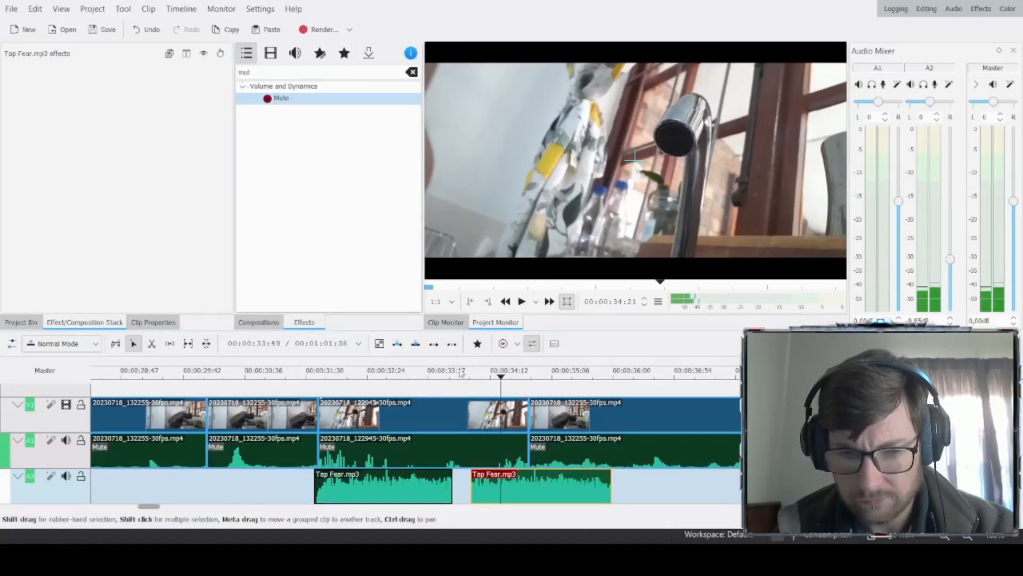
pyautogui.click(453, 379)
pyautogui.press('space')
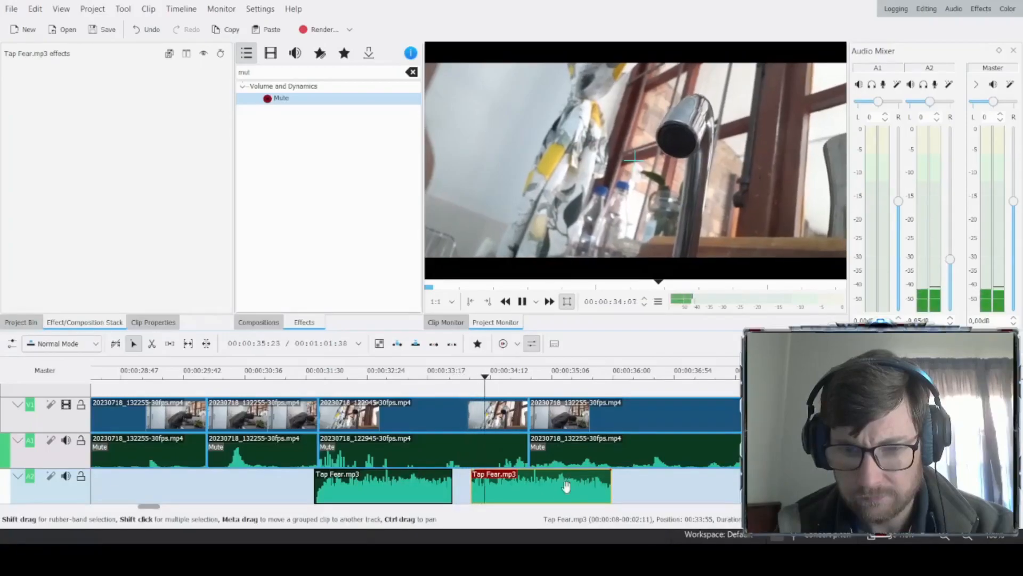
pyautogui.press('space')
# Step: Trim the start of the second Tap Fear clip, set it directly against the first, and play the join
pyautogui.moveTo(477, 490); pyautogui.dragTo(486, 493)
pyautogui.click(426, 379)
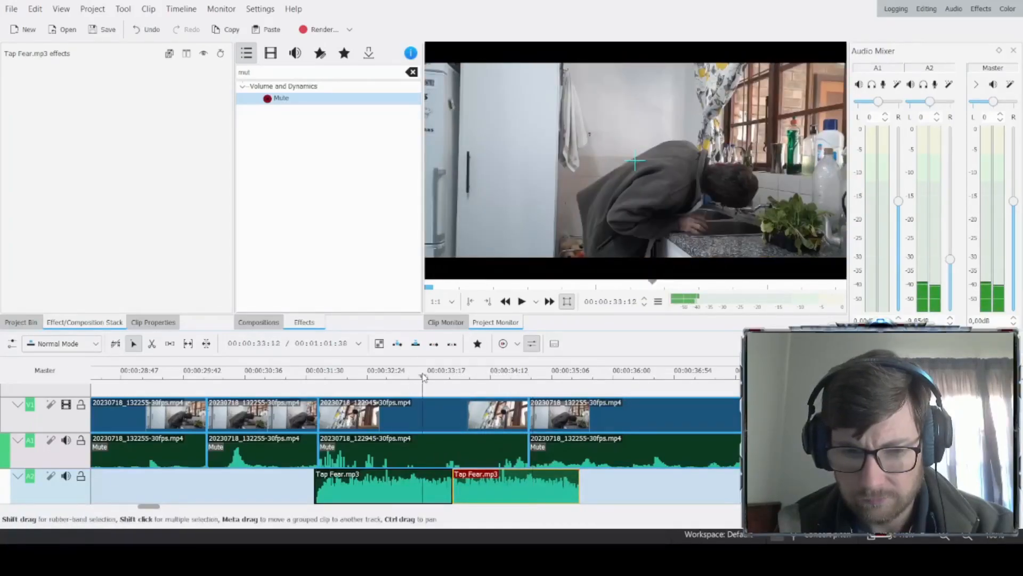
pyautogui.press('space')
pyautogui.press('space')
pyautogui.click(392, 378)
pyautogui.press('space')
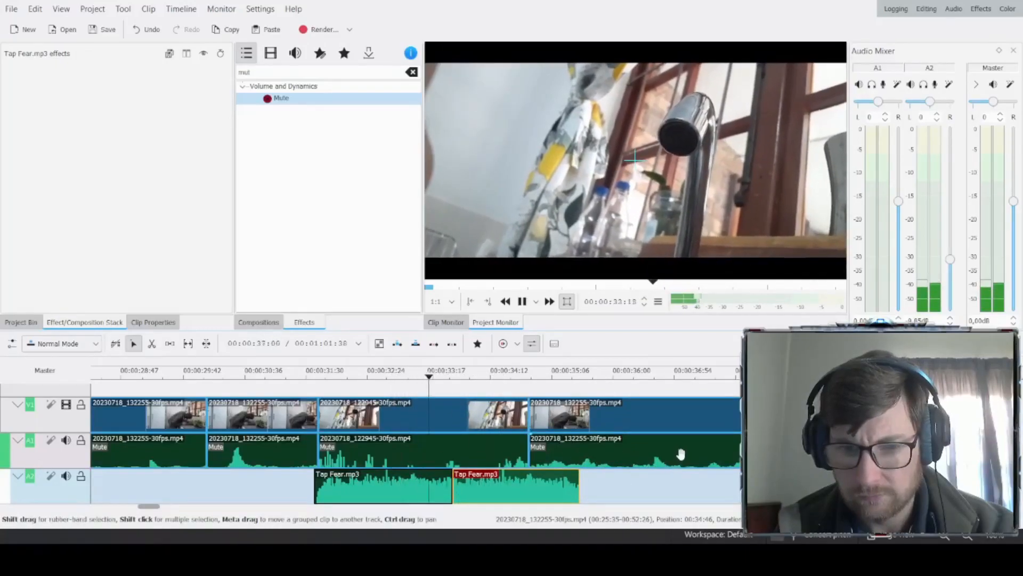
pyautogui.press('space')
# Step: Try the second Tap Fear clip starting at 34:27 on track A2, and play back the gap between the two clips
pyautogui.moveTo(447, 494); pyautogui.dragTo(517, 491)
pyautogui.click(436, 377)
pyautogui.press('space')
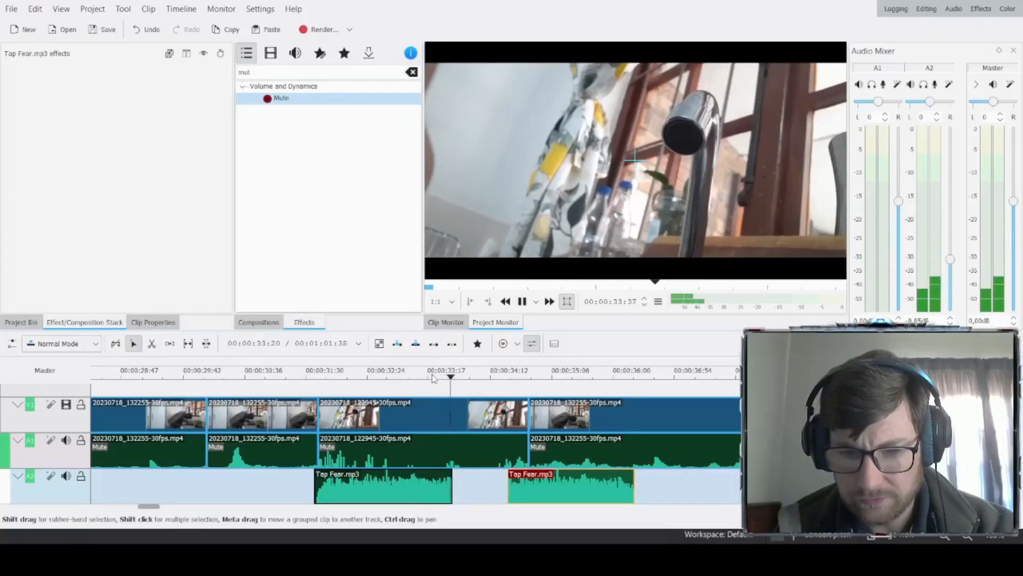
pyautogui.click(392, 377)
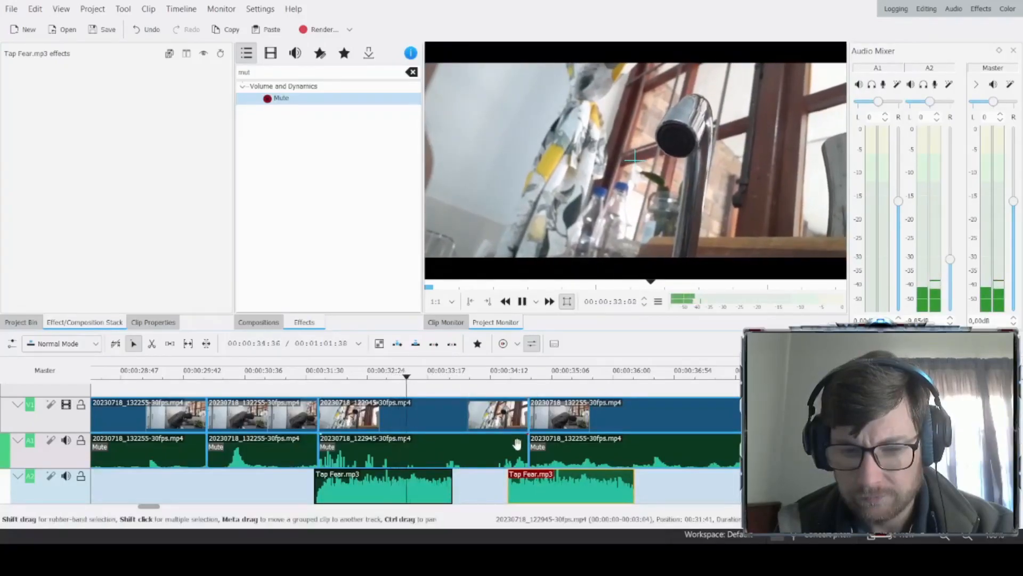
pyautogui.press('space')
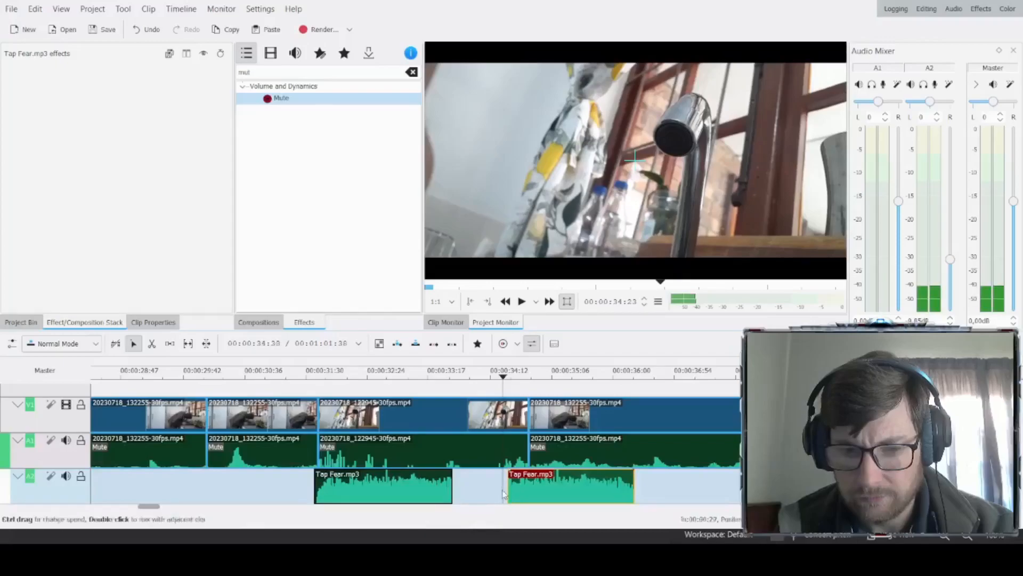
pyautogui.press('space')
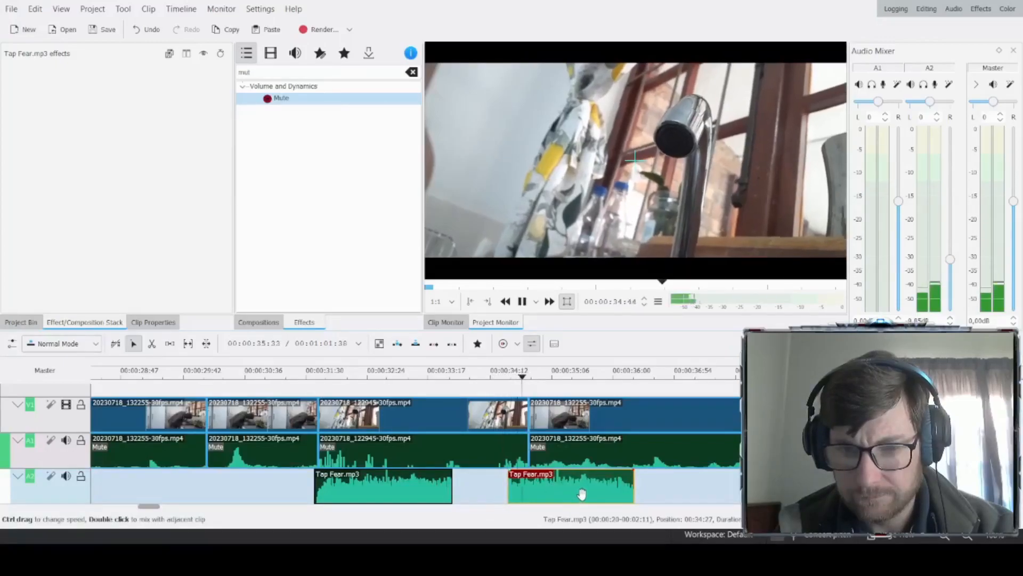
pyautogui.press('space')
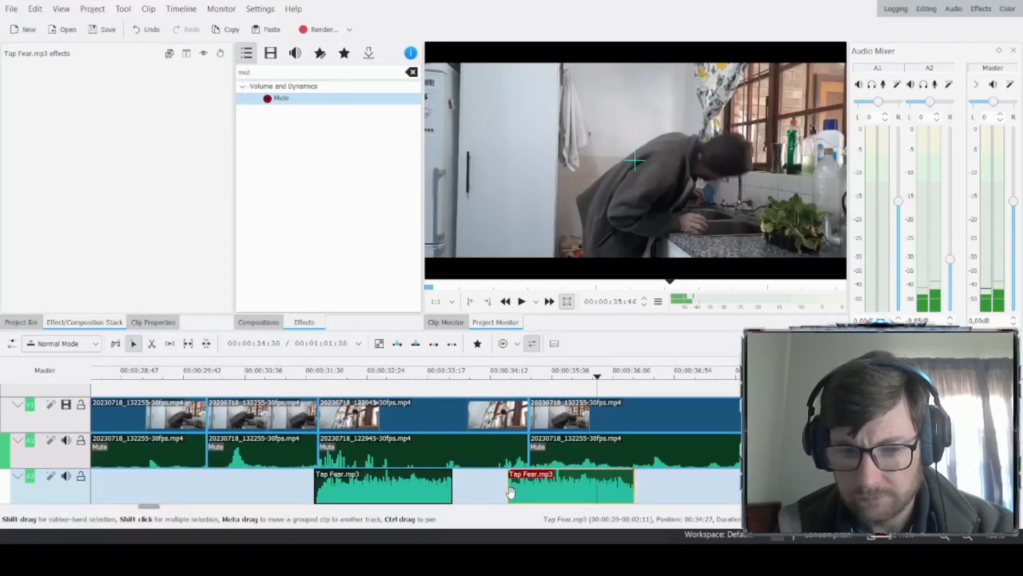
# Step: Trim the start of the second Tap Fear clip slightly, butt it against the first again, and play back the join
pyautogui.moveTo(508, 491); pyautogui.dragTo(427, 489)
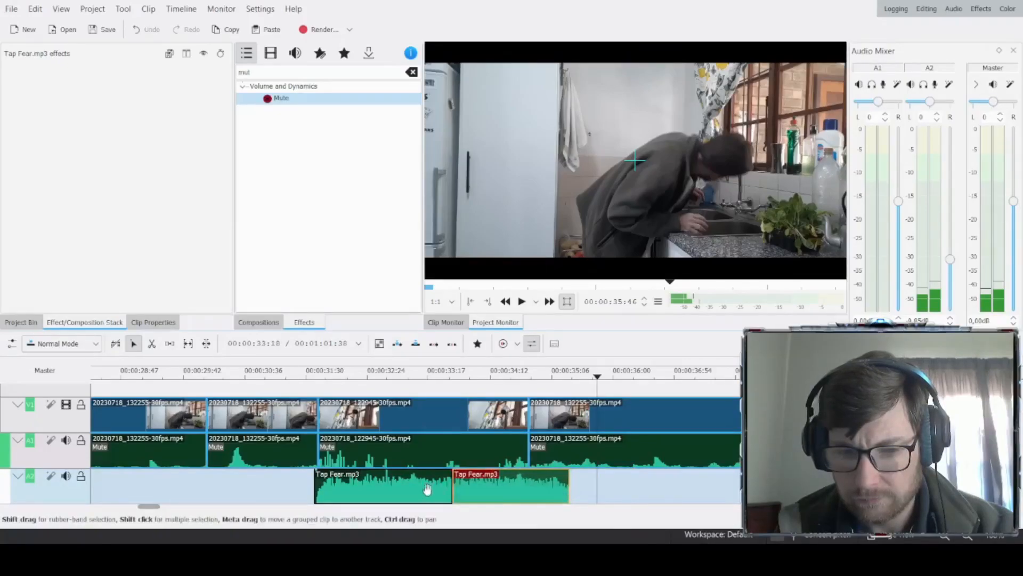
pyautogui.click(427, 380)
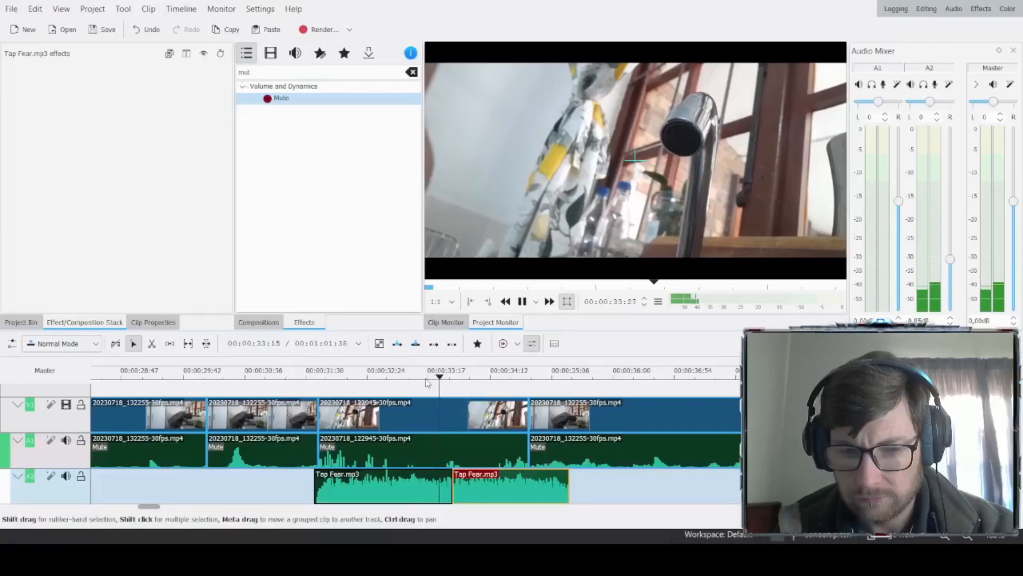
pyautogui.click(388, 378)
pyautogui.press('space')
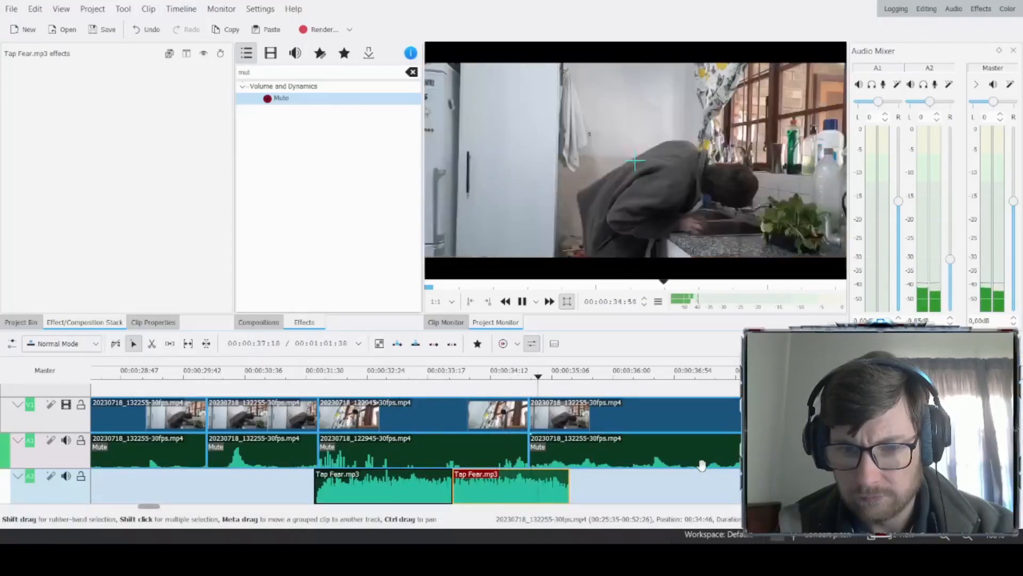
pyautogui.press('space')
# Step: Cut more off the start of the second Tap Fear clip, set it against the first, and play through into the next shot
pyautogui.moveTo(454, 489); pyautogui.dragTo(484, 494)
pyautogui.click(389, 382)
pyautogui.press('space')
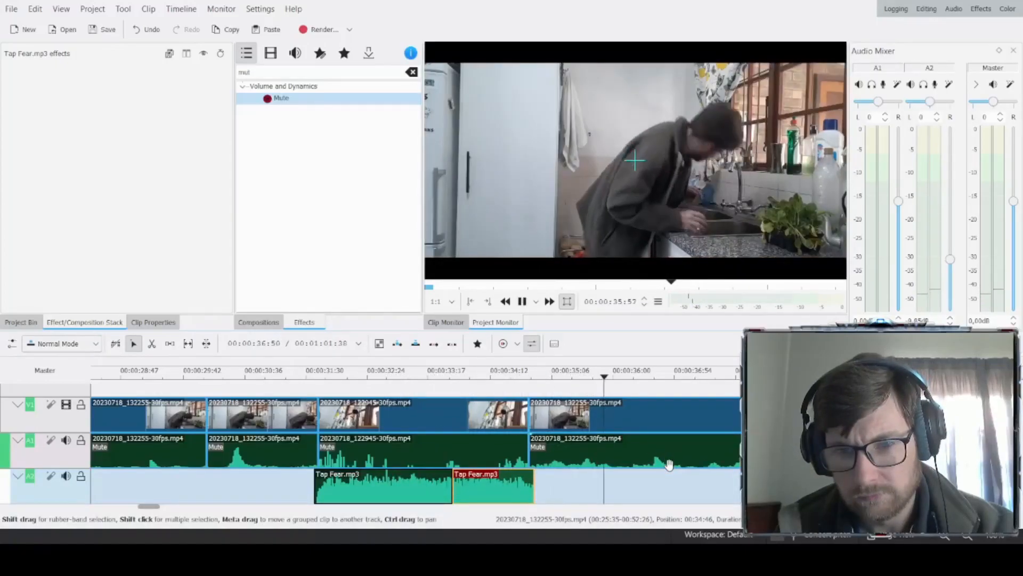
pyautogui.press('space')
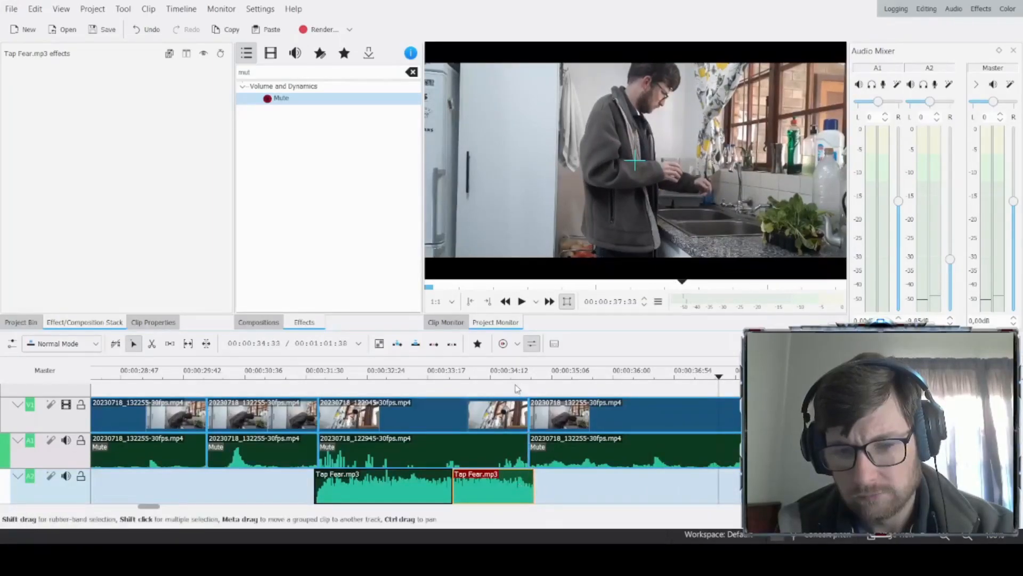
# Step: Play the cue's ending over the cut, and trim the end of the second Tap Fear clip back to the close-up's end
pyautogui.click(506, 381)
pyautogui.press('space')
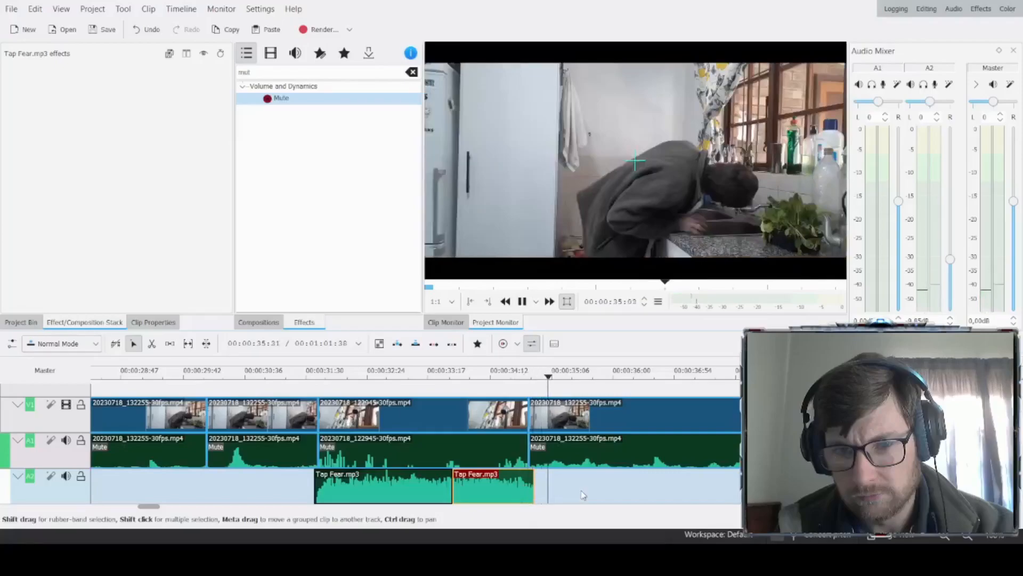
pyautogui.press('space')
pyautogui.moveTo(533, 489); pyautogui.dragTo(532, 489)
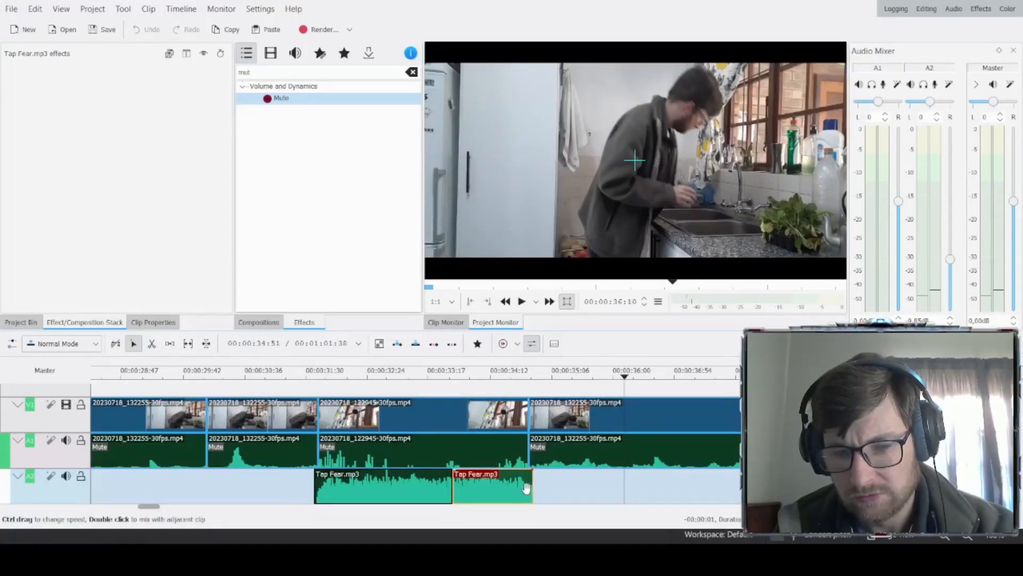
pyautogui.moveTo(530, 489); pyautogui.dragTo(530, 488)
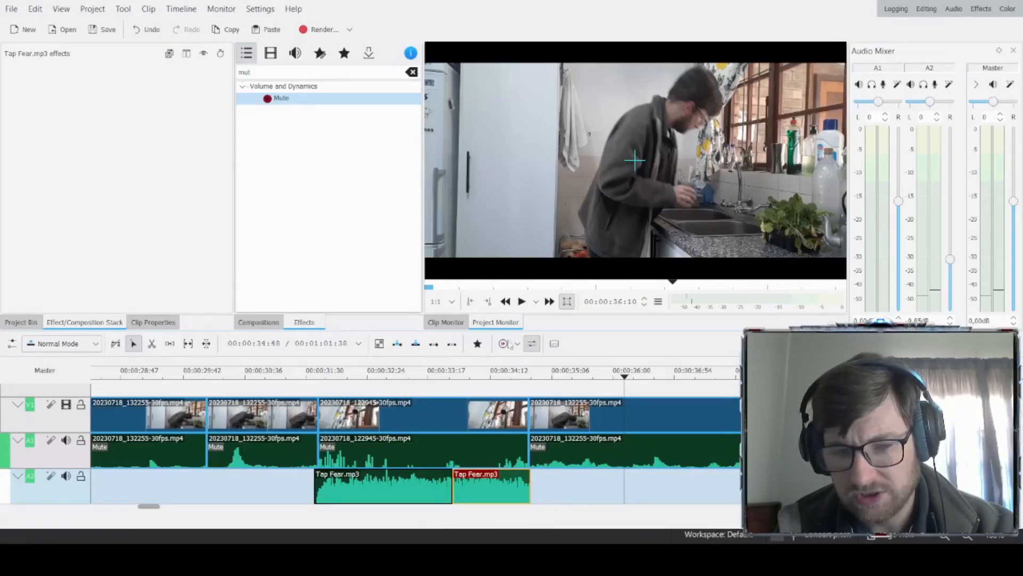
# Step: Play the trimmed cue from the second Tap Fear clip through the cut into the running-tap shot, and save the project
pyautogui.click(469, 377)
pyautogui.press('space')
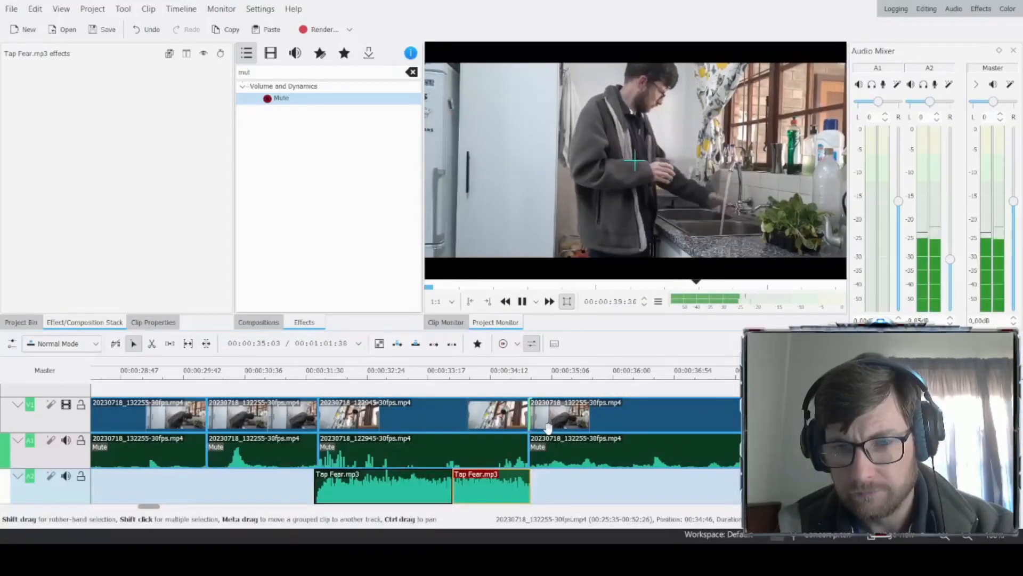
pyautogui.press('space')
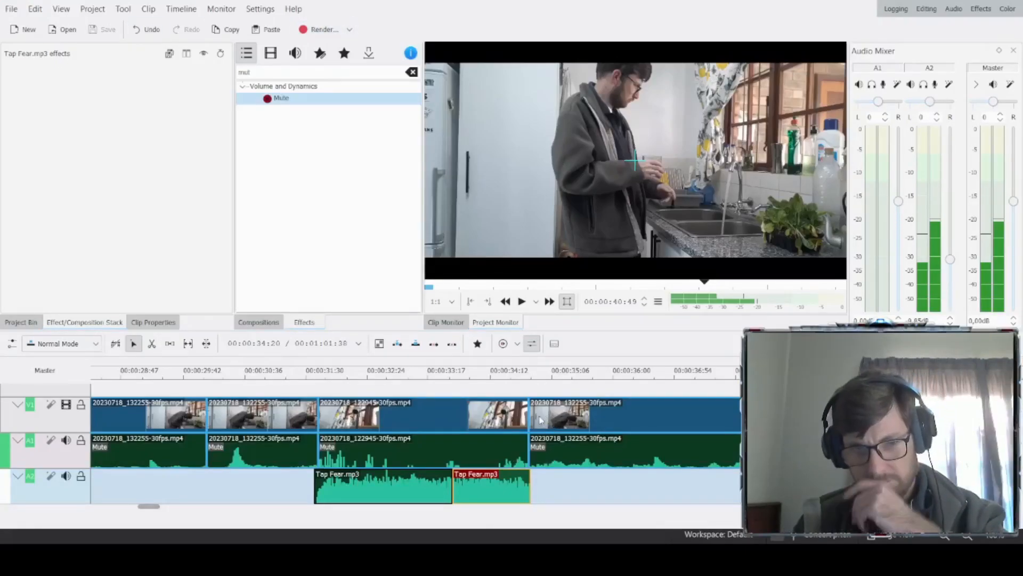
pyautogui.click(417, 443)
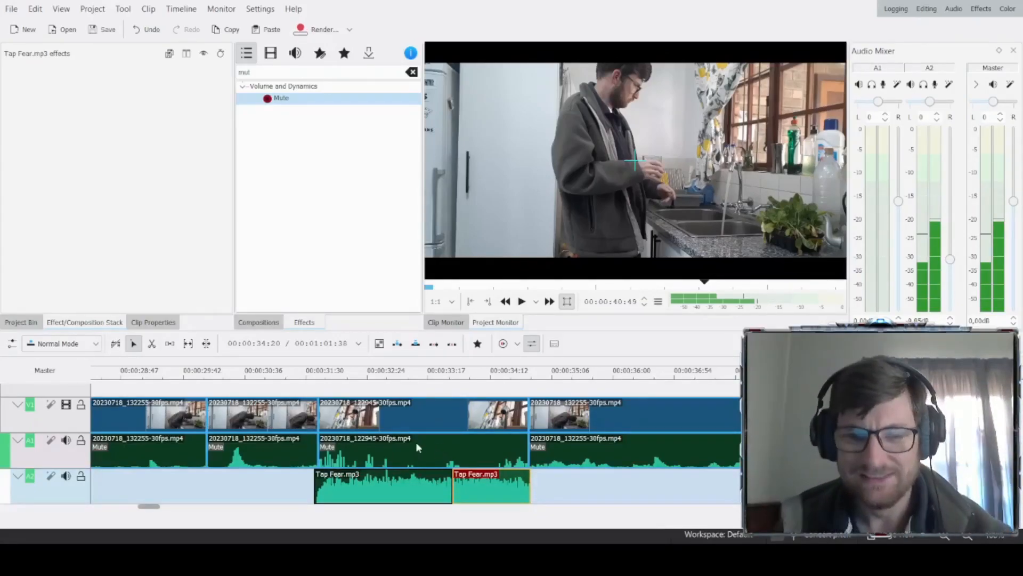